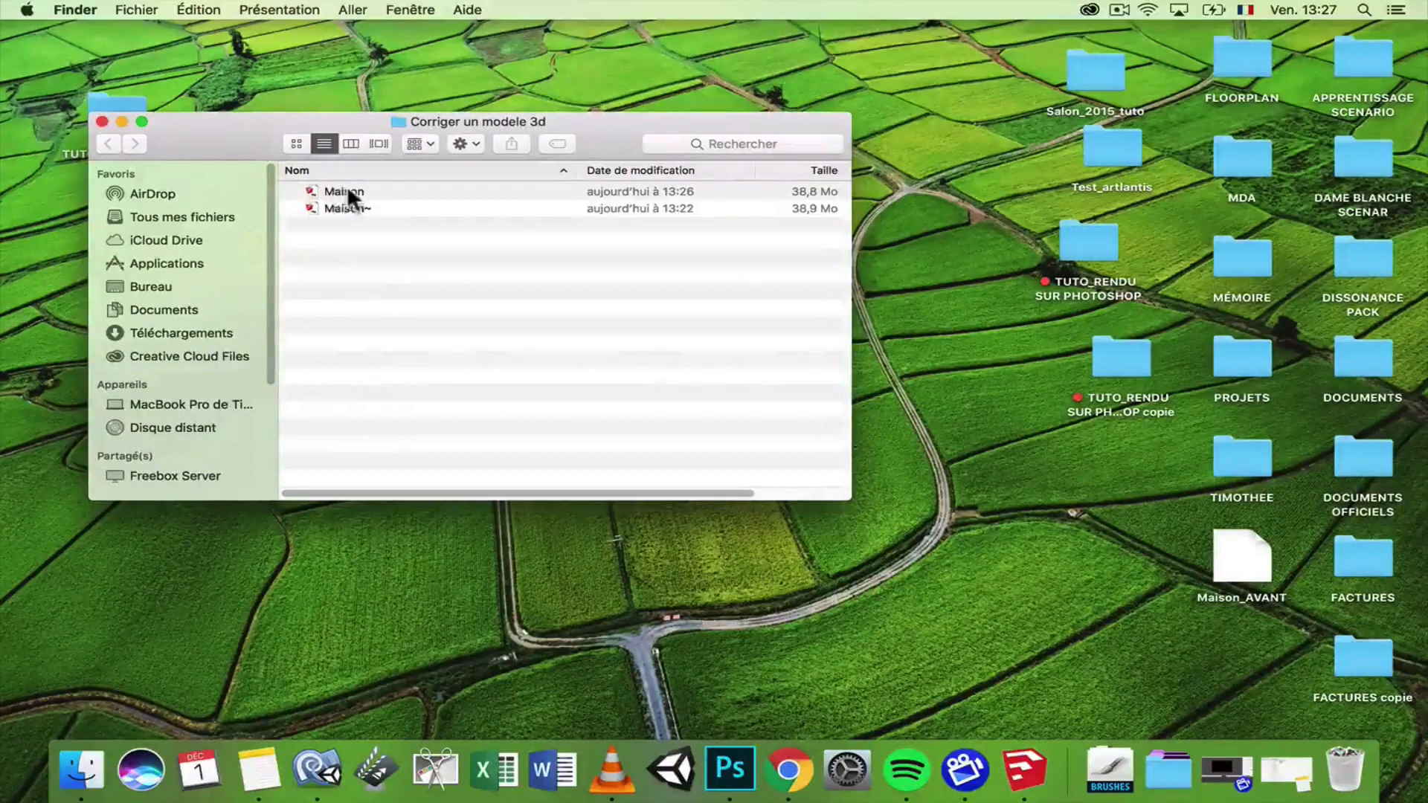
# - Open the Maison model from the Corriger un modele 3d folder and accept the version warning
pyautogui.doubleClick(346, 191)
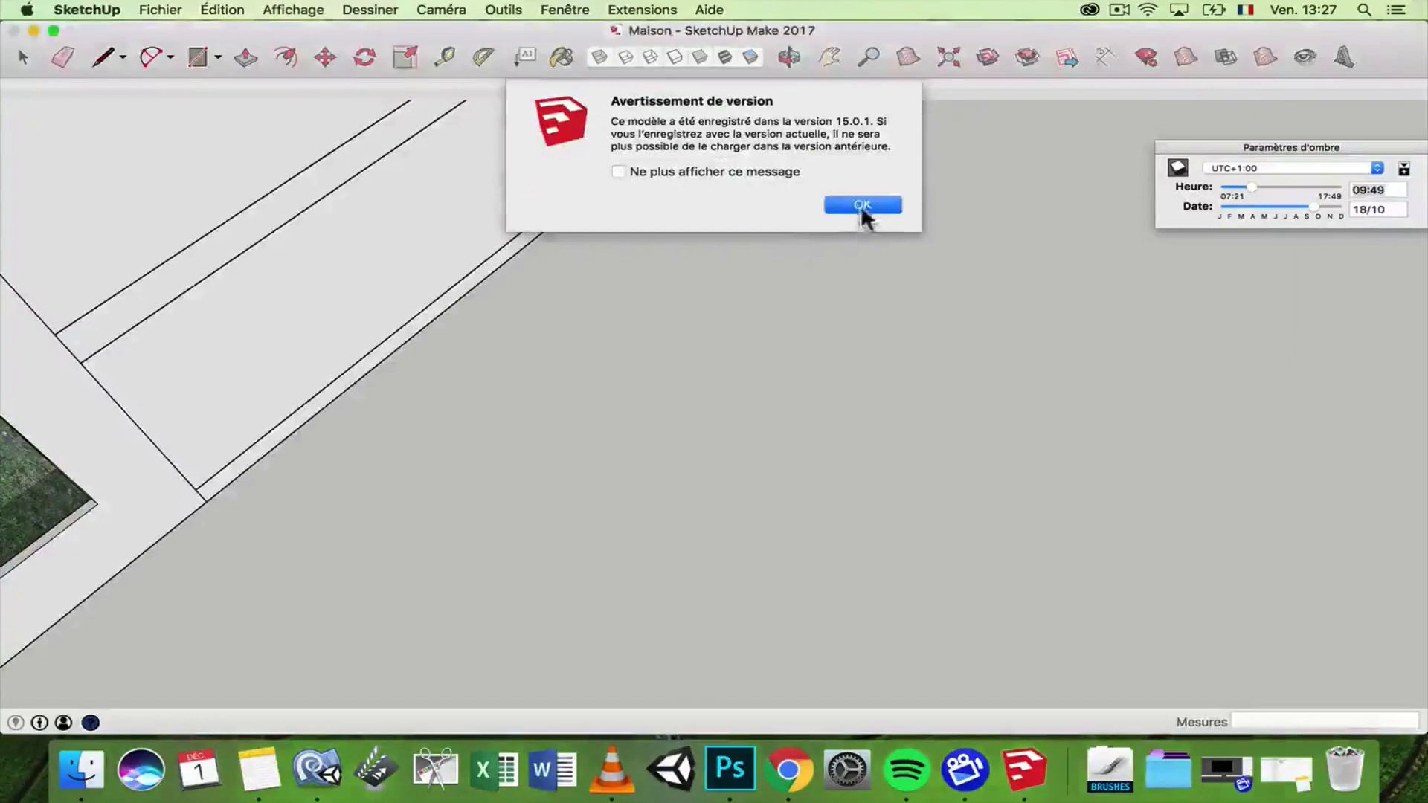
pyautogui.click(861, 206)
# - Examine the house model from above and from the street, ending with the whole front facade in view
pyautogui.scroll(-10, 450, 238)
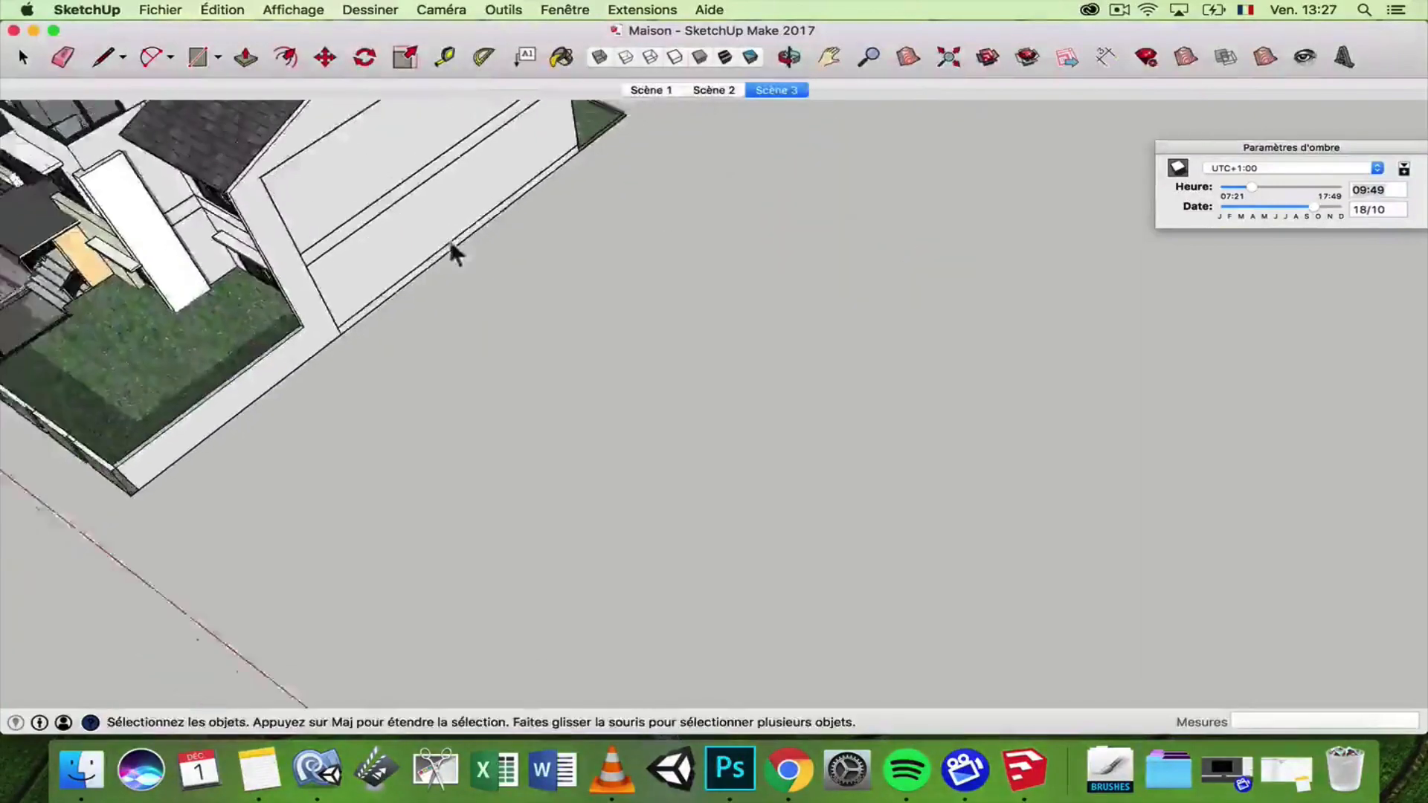
pyautogui.moveTo(435, 227); pyautogui.dragTo(421, 110, button='middle')
pyautogui.scroll(3, 324, 275)
pyautogui.scroll(5, 327, 287)
pyautogui.moveTo(328, 287); pyautogui.dragTo(539, 122, button='middle')
pyautogui.moveTo(424, 246); pyautogui.dragTo(197, 377, button='middle')
pyautogui.scroll(-5, 523, 189)
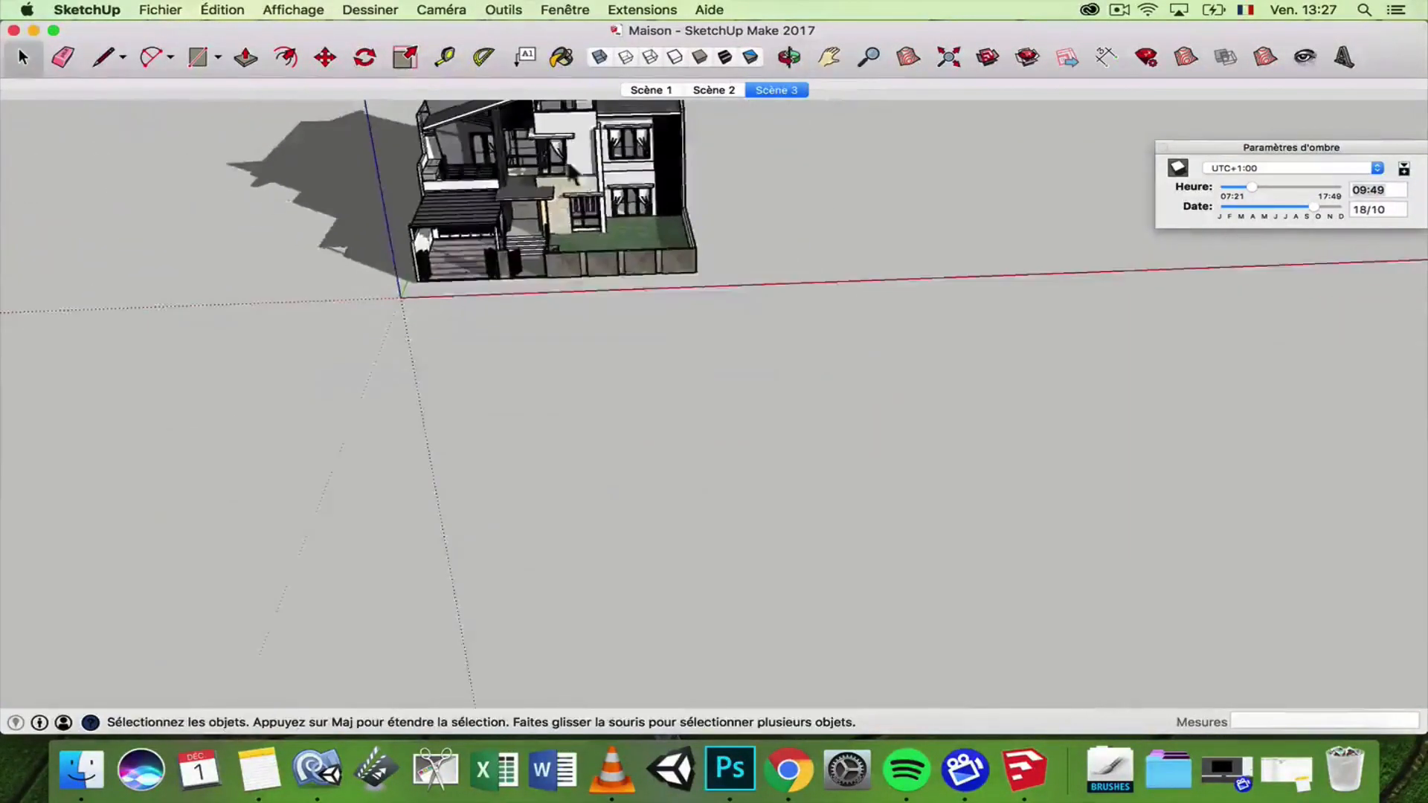
pyautogui.scroll(5, 545, 149)
pyautogui.click(824, 60)
pyautogui.moveTo(693, 288); pyautogui.dragTo(784, 450)
pyautogui.moveTo(752, 379); pyautogui.dragTo(663, 288, button='middle')
pyautogui.moveTo(743, 405); pyautogui.dragTo(699, 325, button='middle')
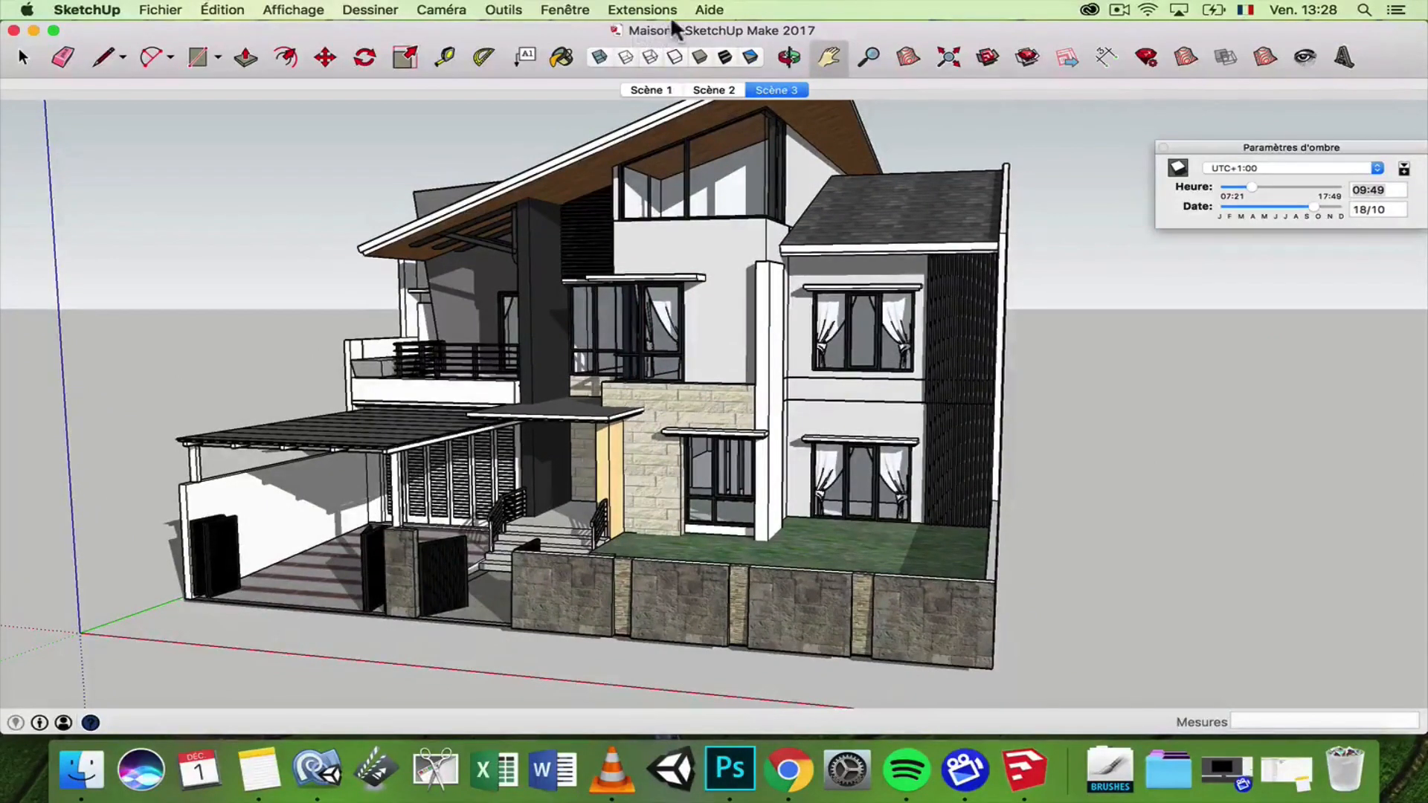
# - Hide the group of the large sloping roof above the house's front facade
pyautogui.click(23, 58)
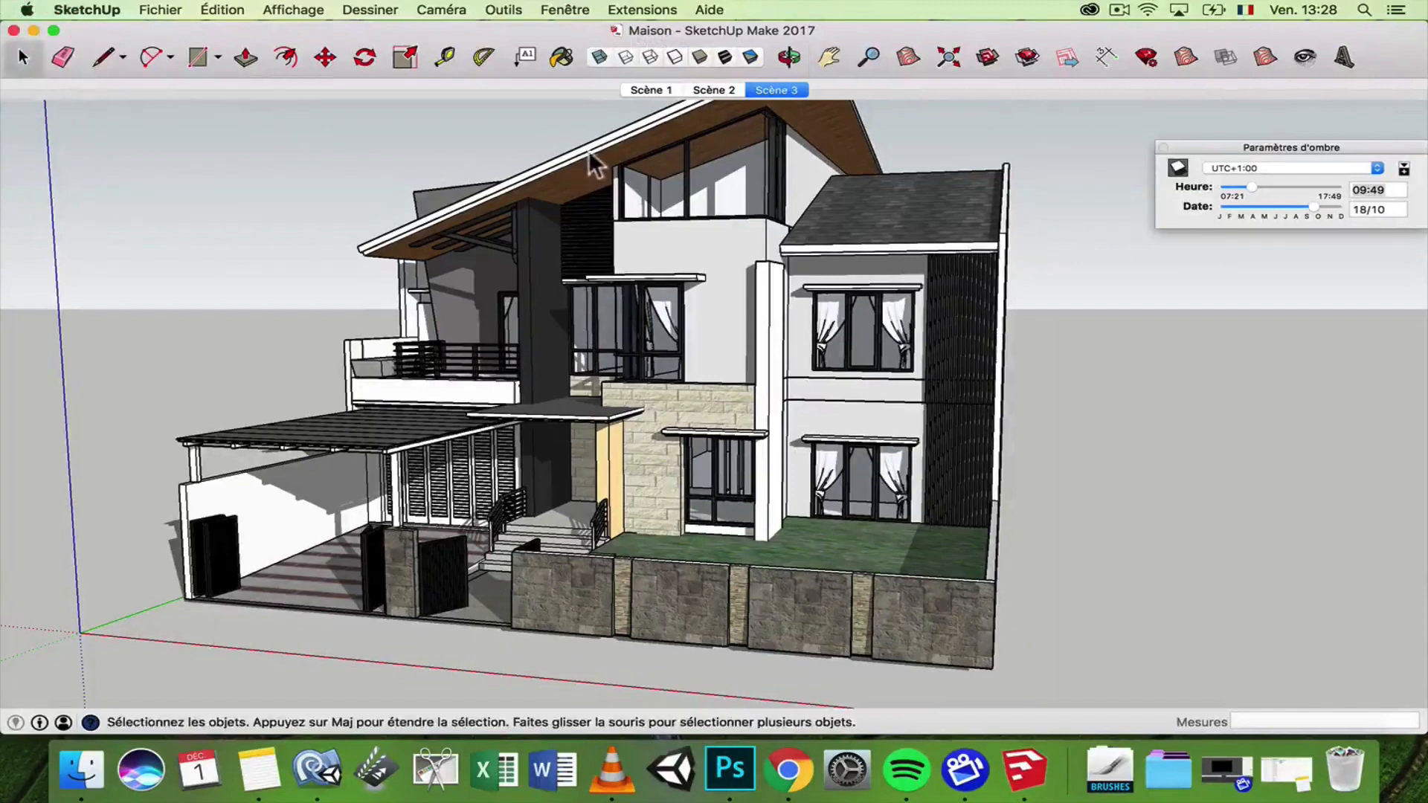
pyautogui.scroll(3, 604, 167)
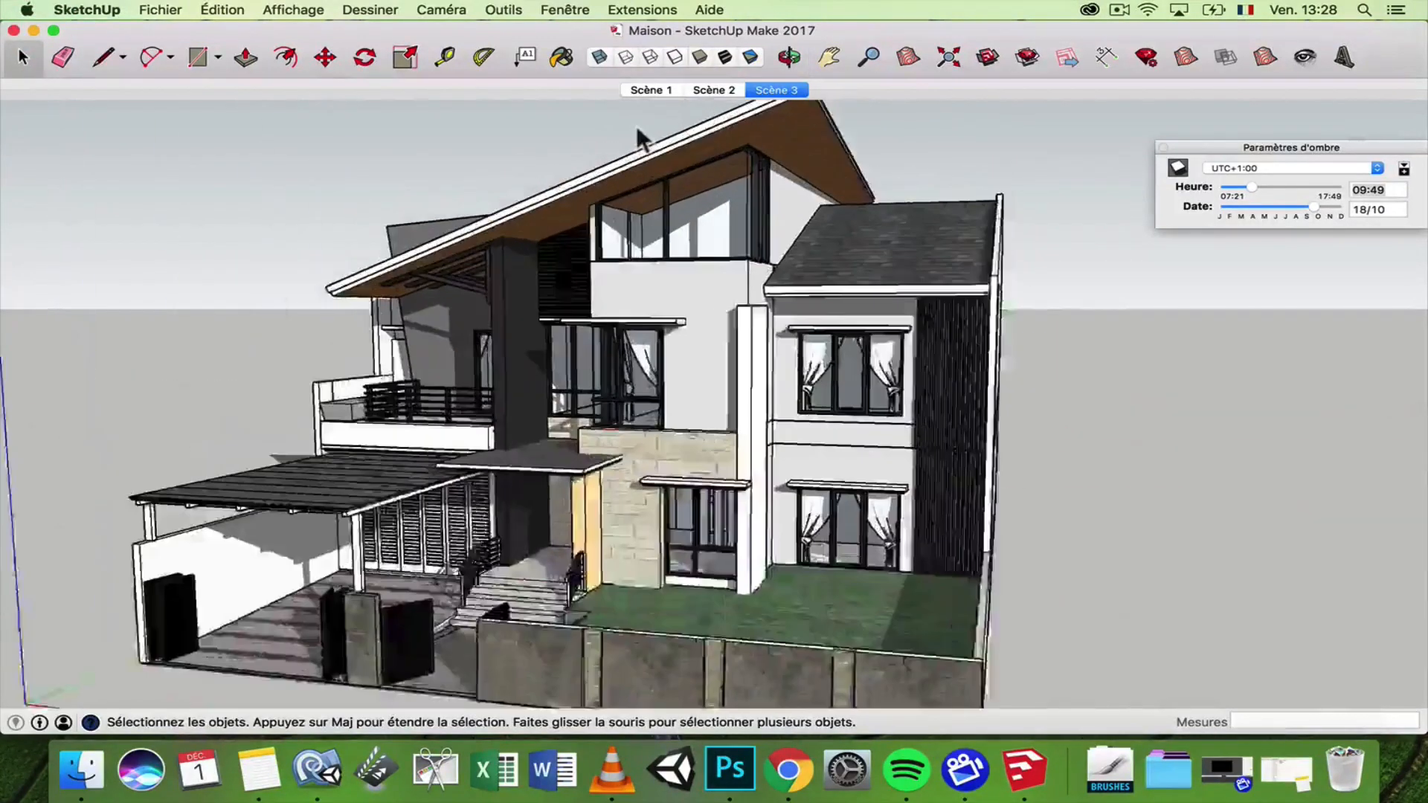
pyautogui.click(566, 206)
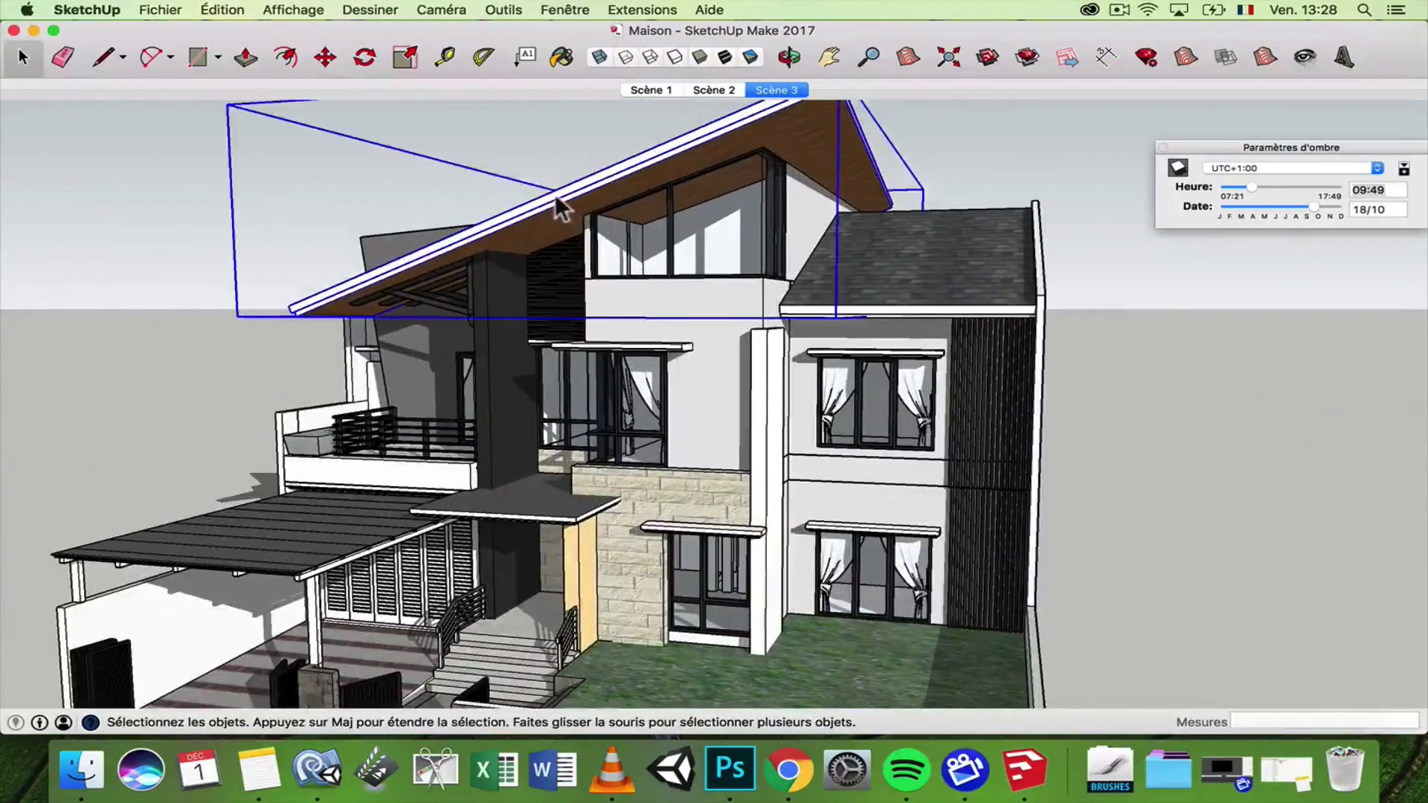
pyautogui.rightClick(567, 193)
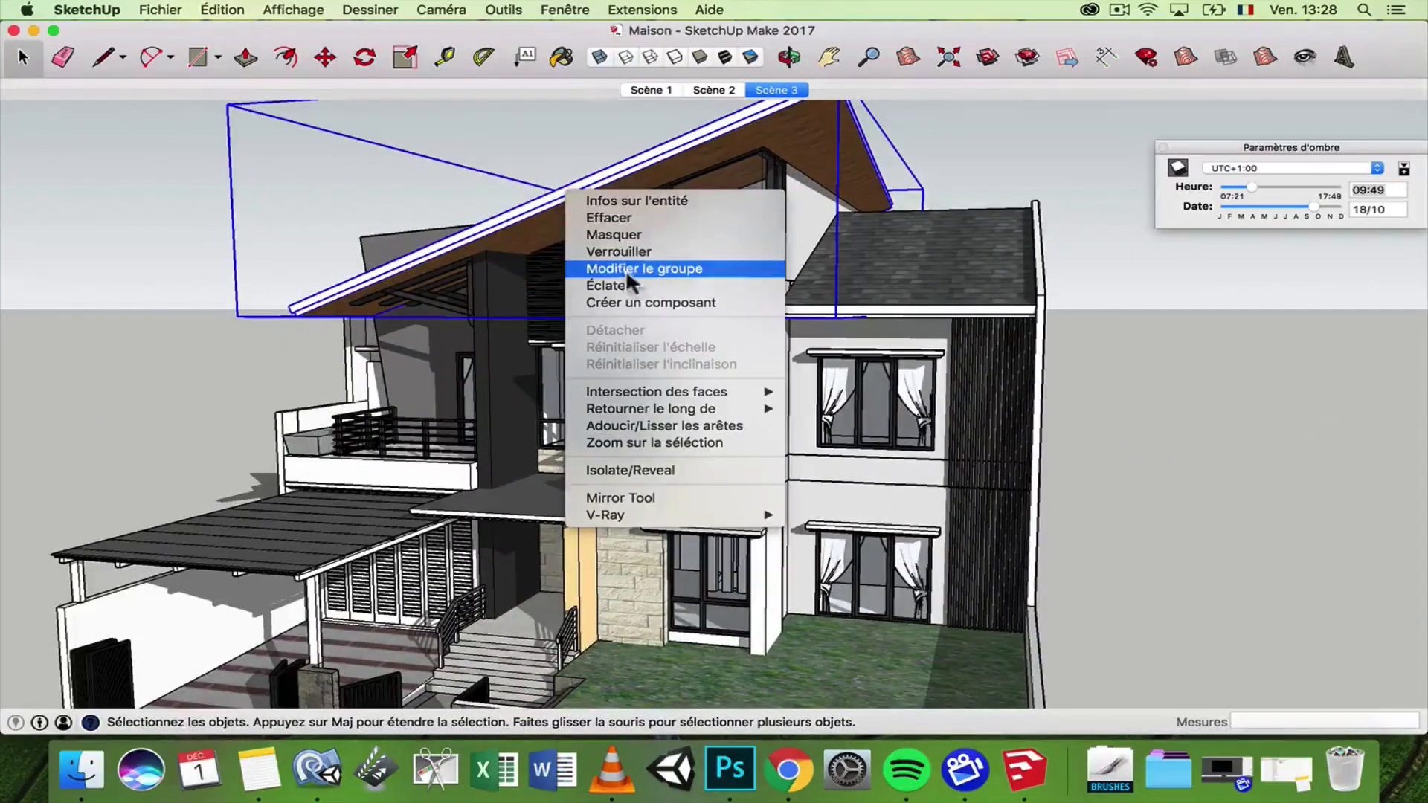
pyautogui.click(611, 232)
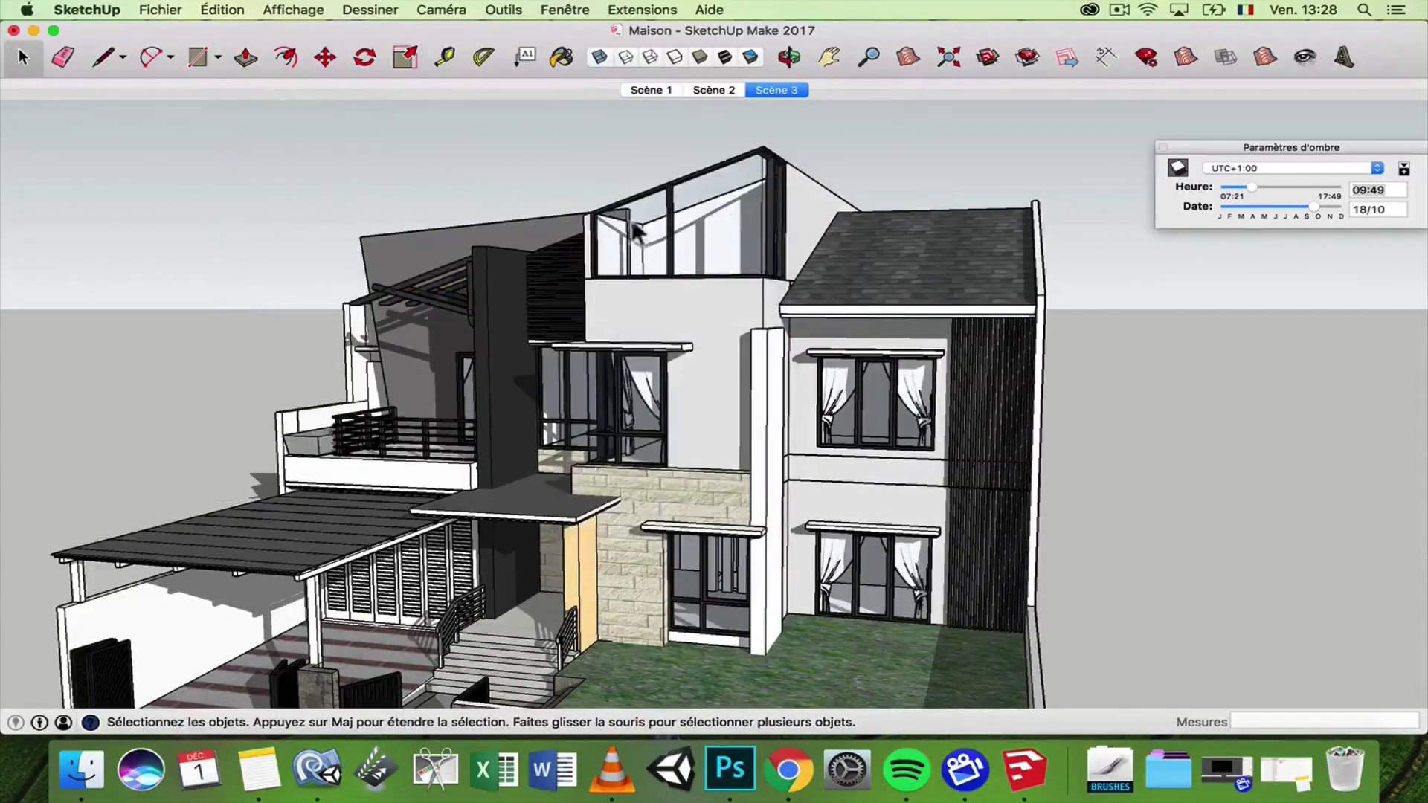
# - Reveal the hidden roof group
pyautogui.click(222, 10)
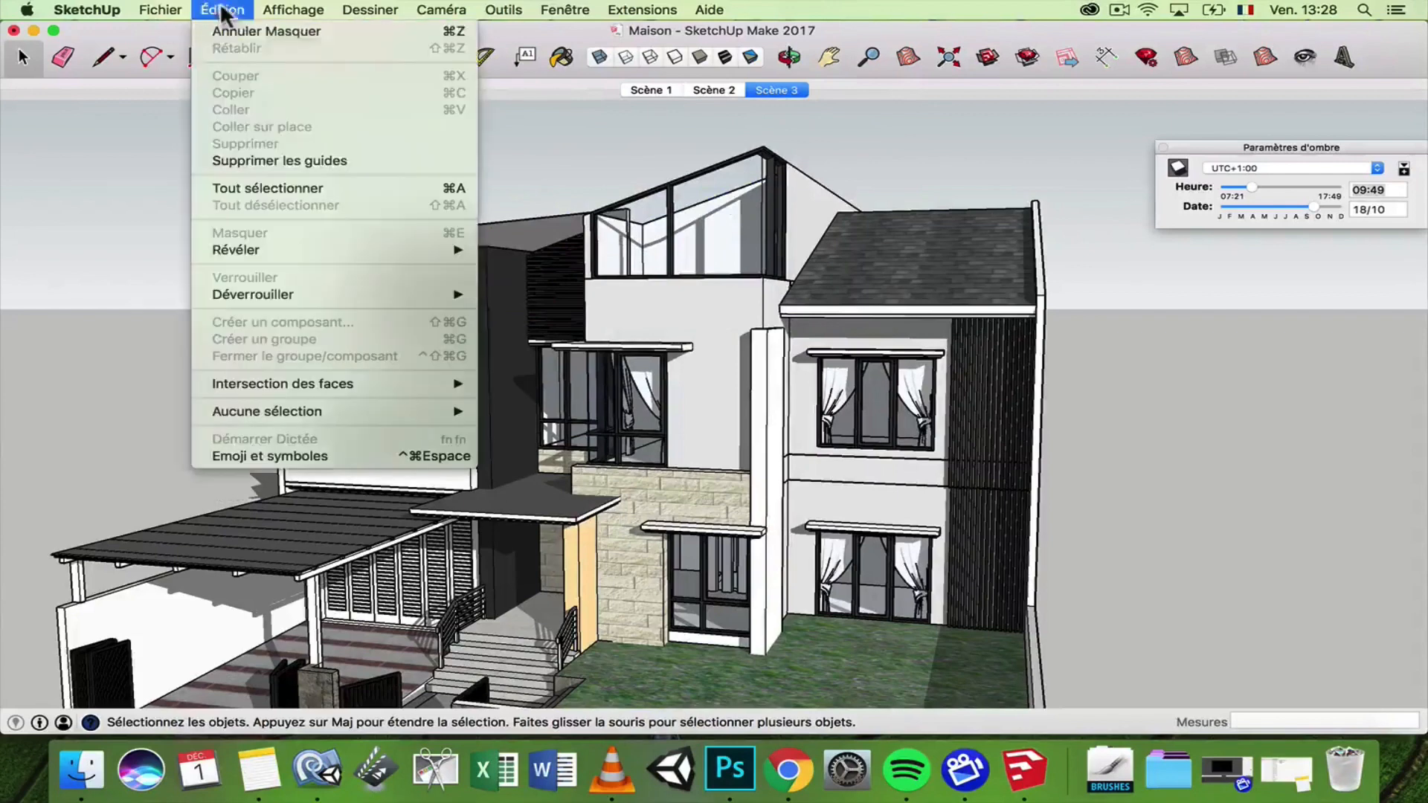
pyautogui.moveTo(327, 240)
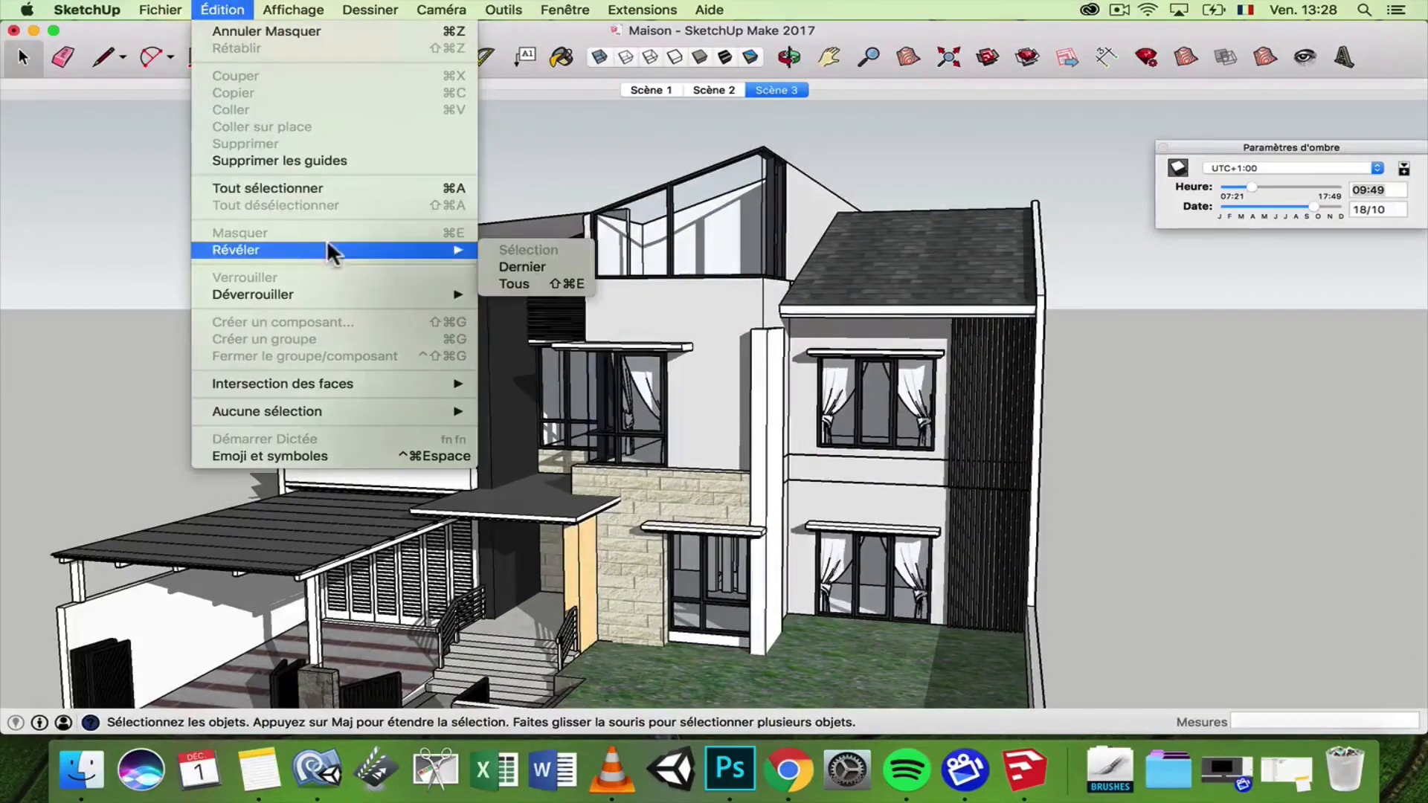
pyautogui.click(522, 278)
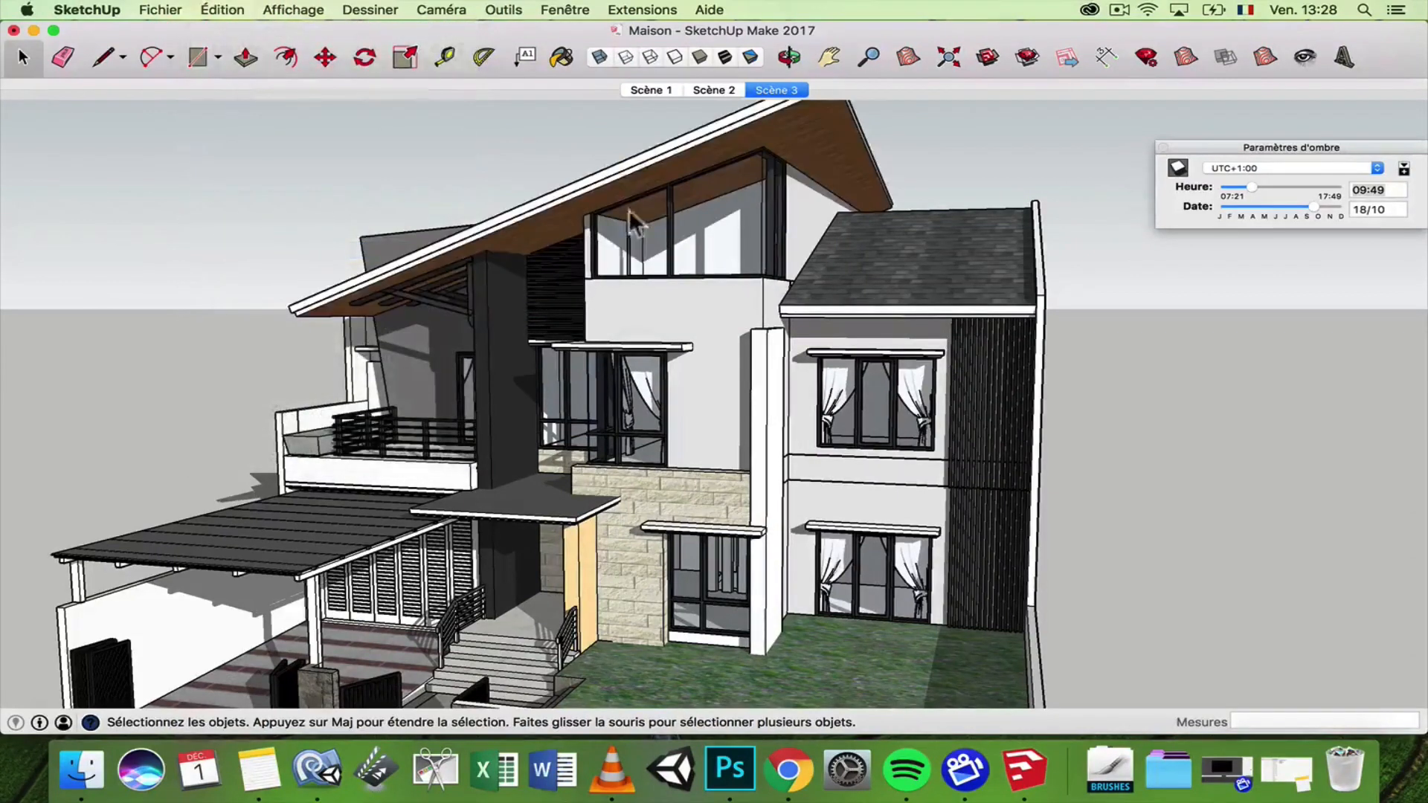
pyautogui.scroll(-3, 633, 184)
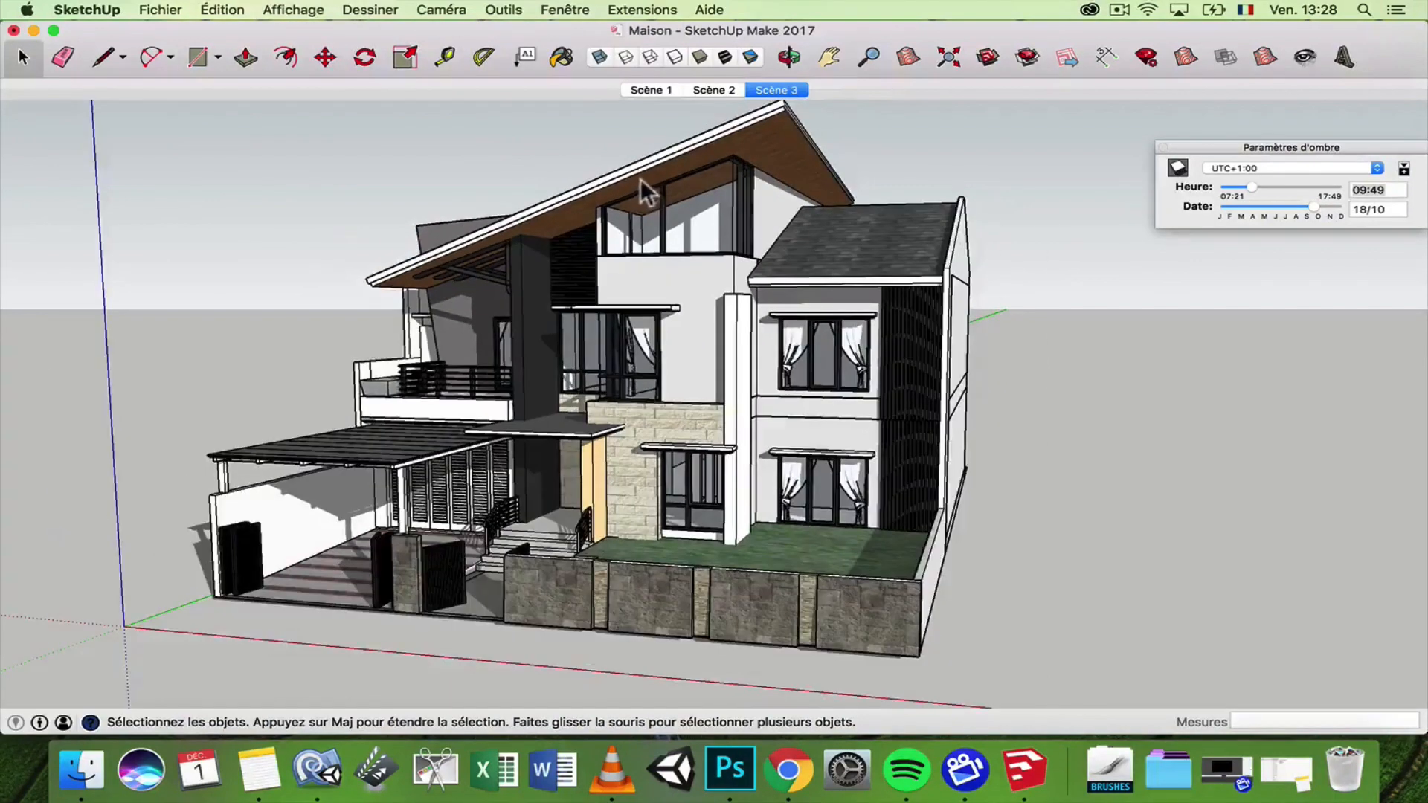
# - Delete the large sloping roof group and undo the deletion
pyautogui.click(649, 170)
pyautogui.press('Delete')
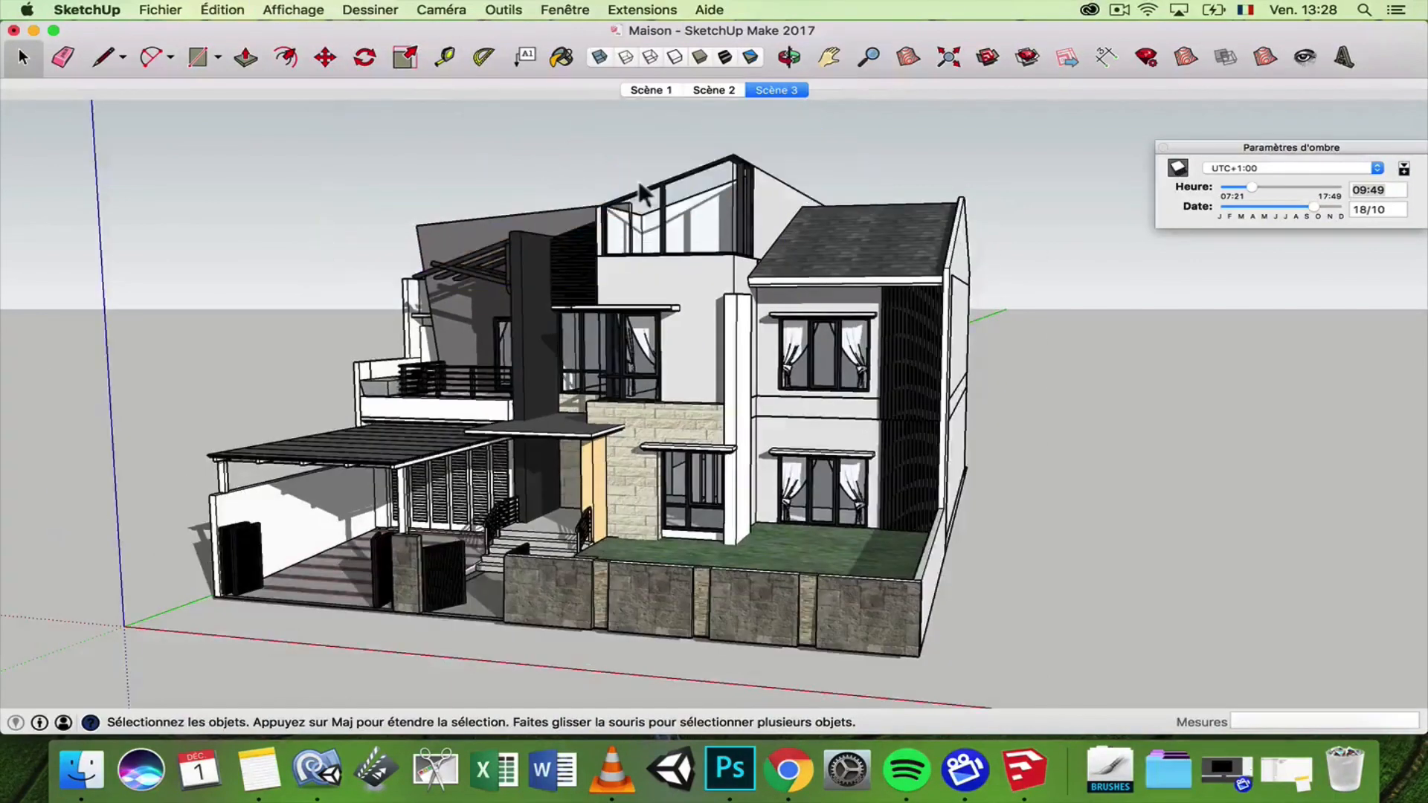
pyautogui.press('super+z')
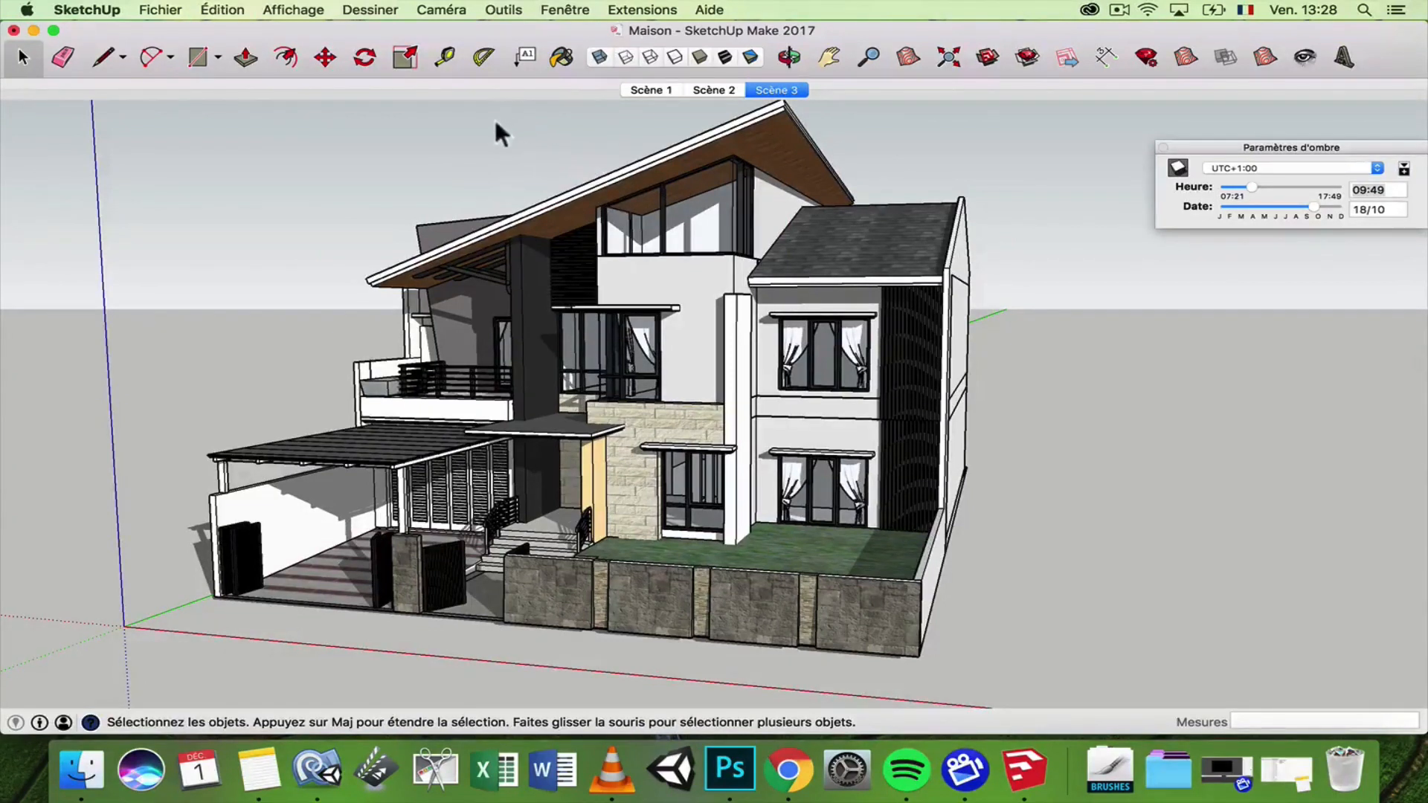
# - In the shortcut preferences, filter the functions by MASQUER and select Édition/Masquer
pyautogui.click(87, 10)
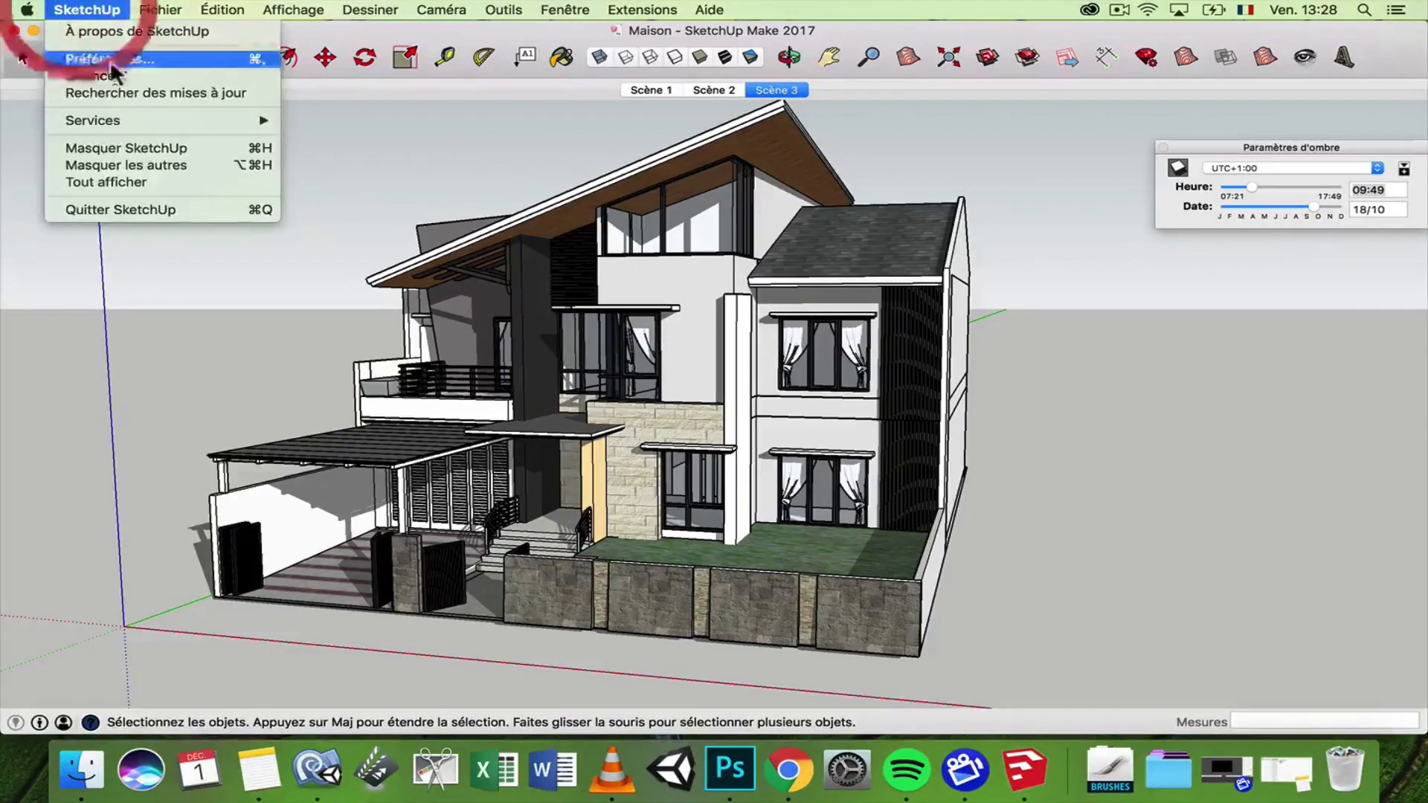
pyautogui.click(111, 53)
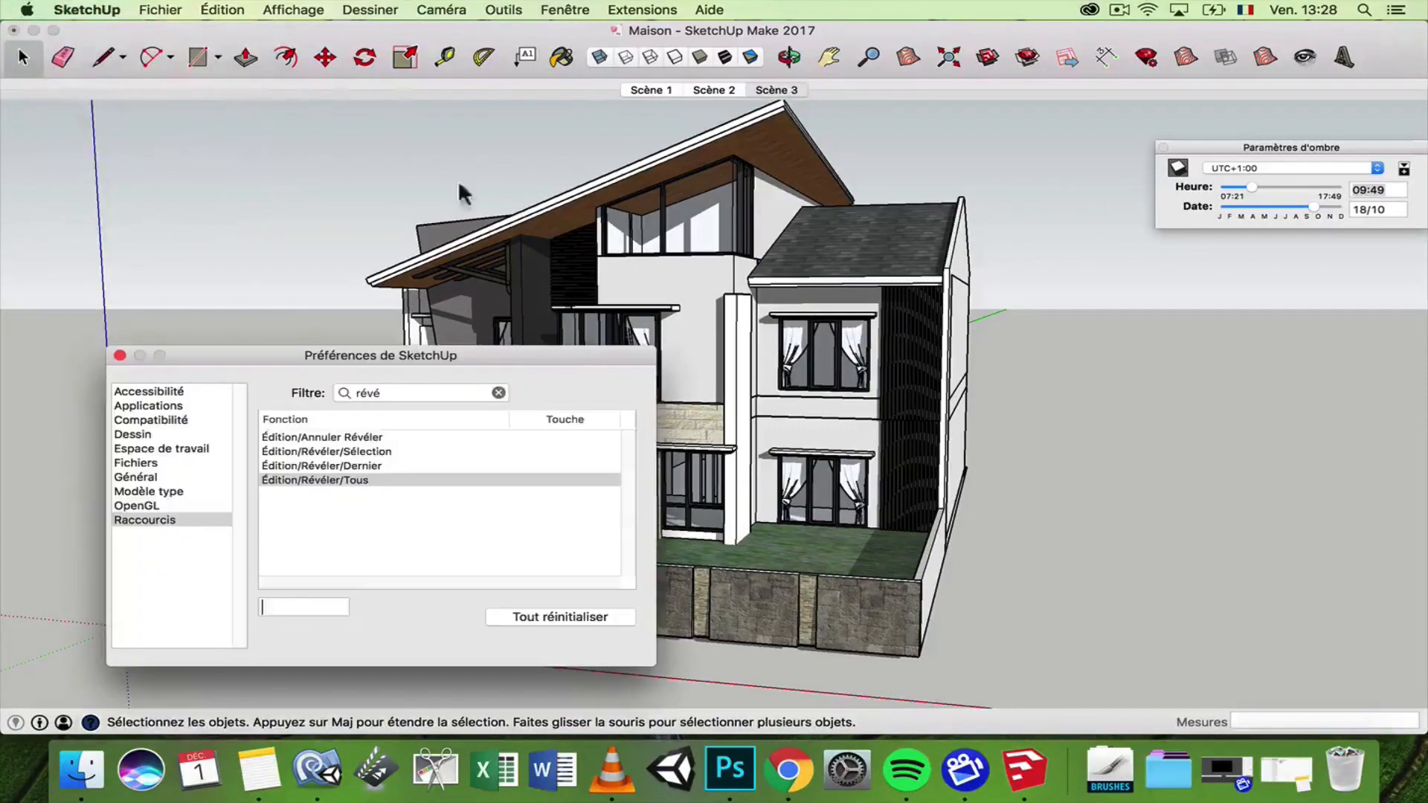
pyautogui.click(158, 519)
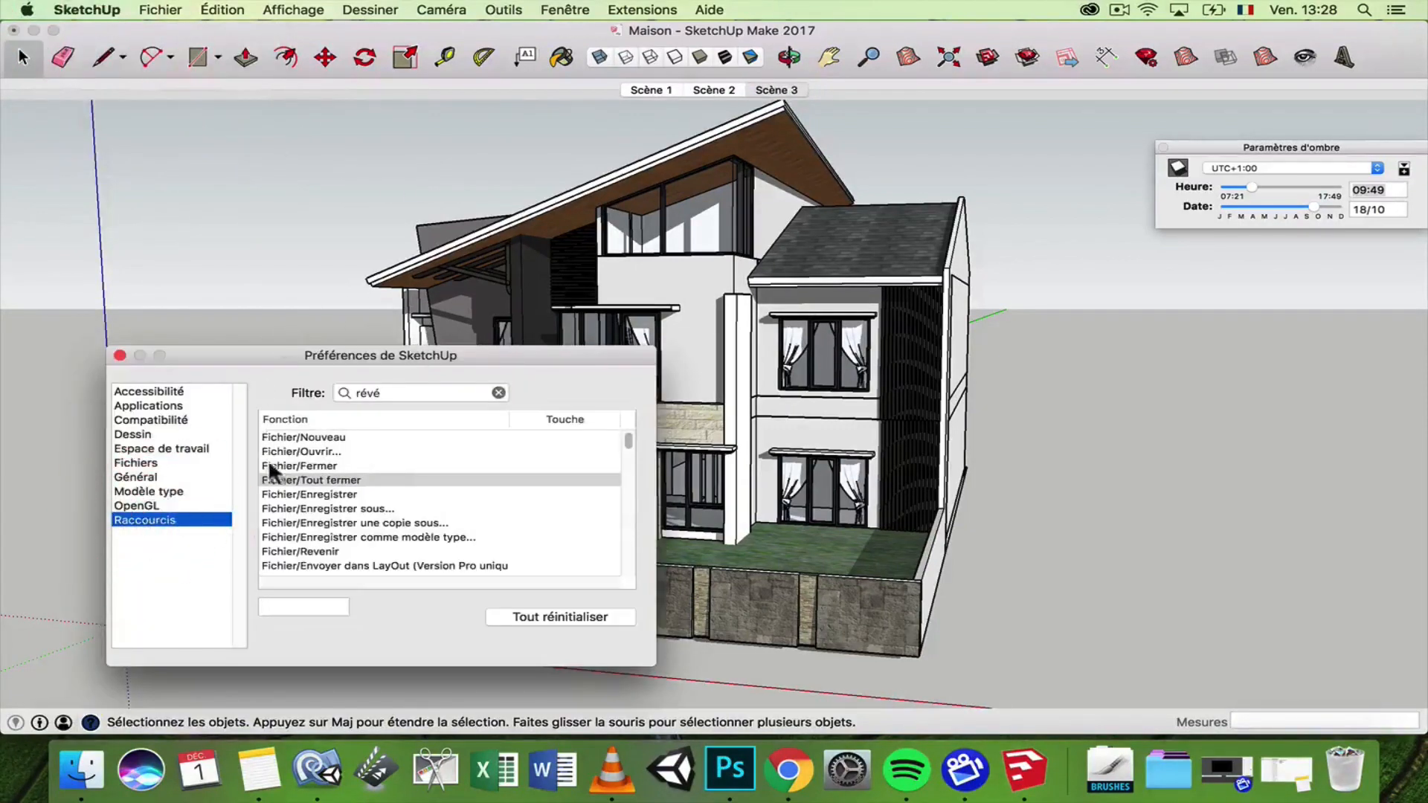
pyautogui.click(399, 396)
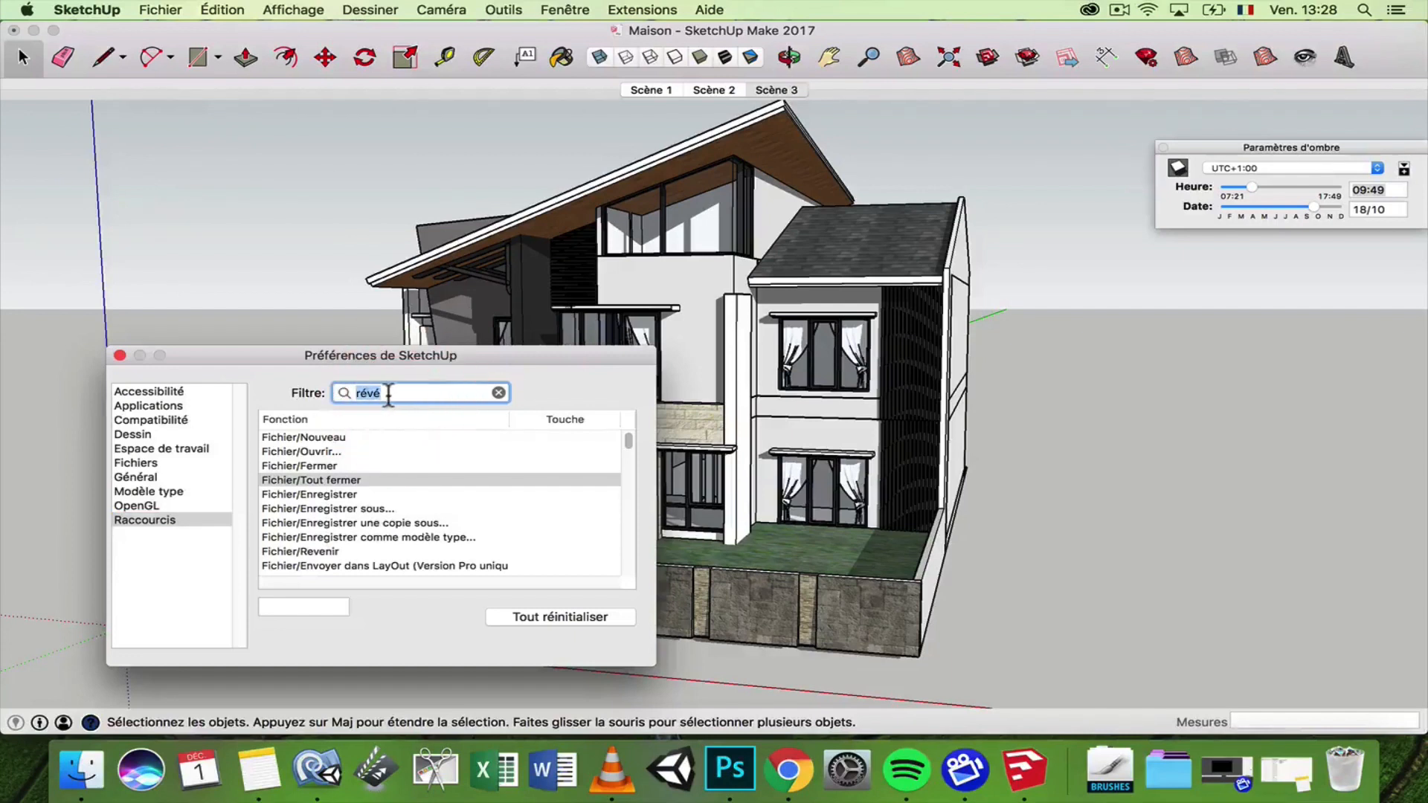
pyautogui.write('MASQUER')
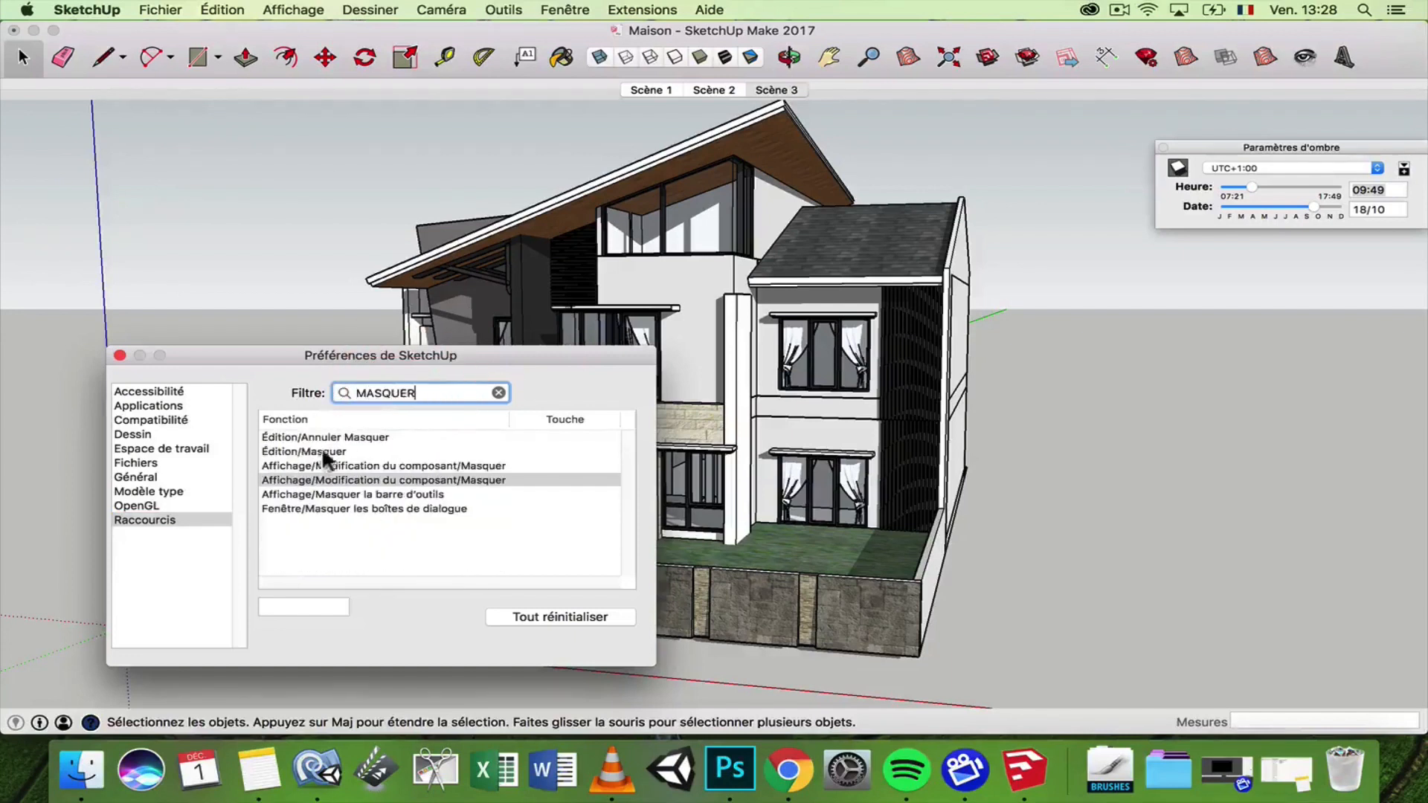
pyautogui.click(318, 450)
# - Filter the shortcut functions by Ré, select Édition/Révéler/Tous and close the preferences
pyautogui.click(418, 392)
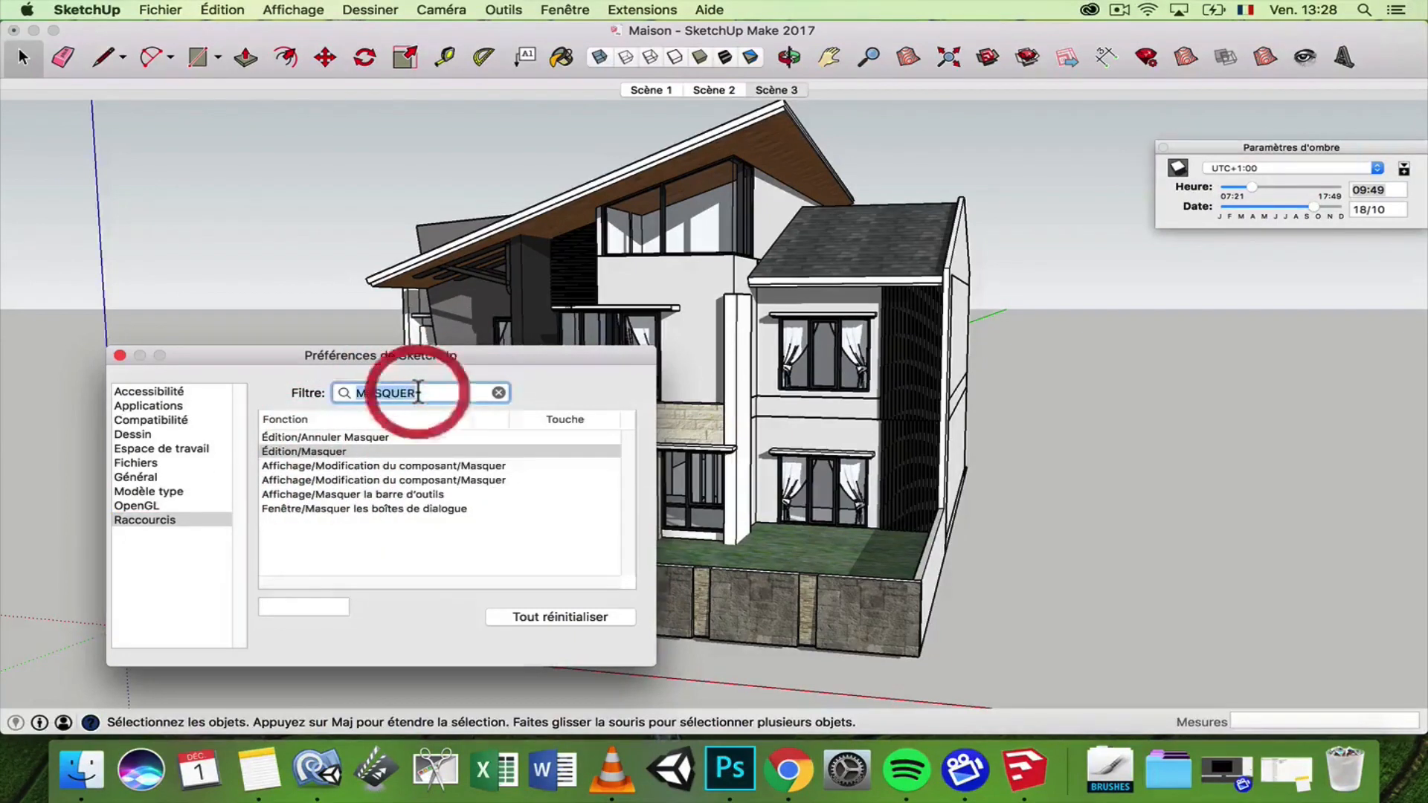
pyautogui.write('RÉL')
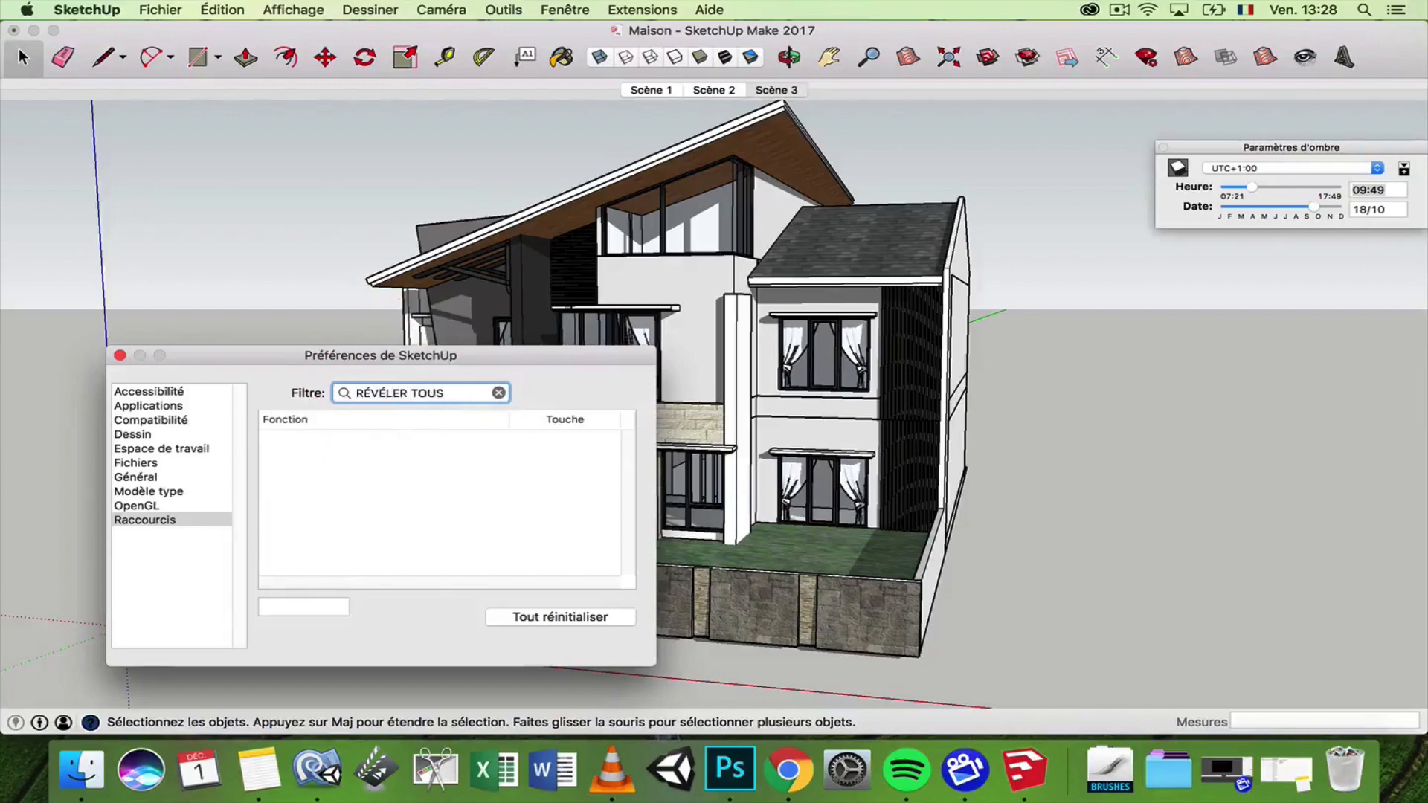
pyautogui.click(421, 393)
pyautogui.write('REVE')
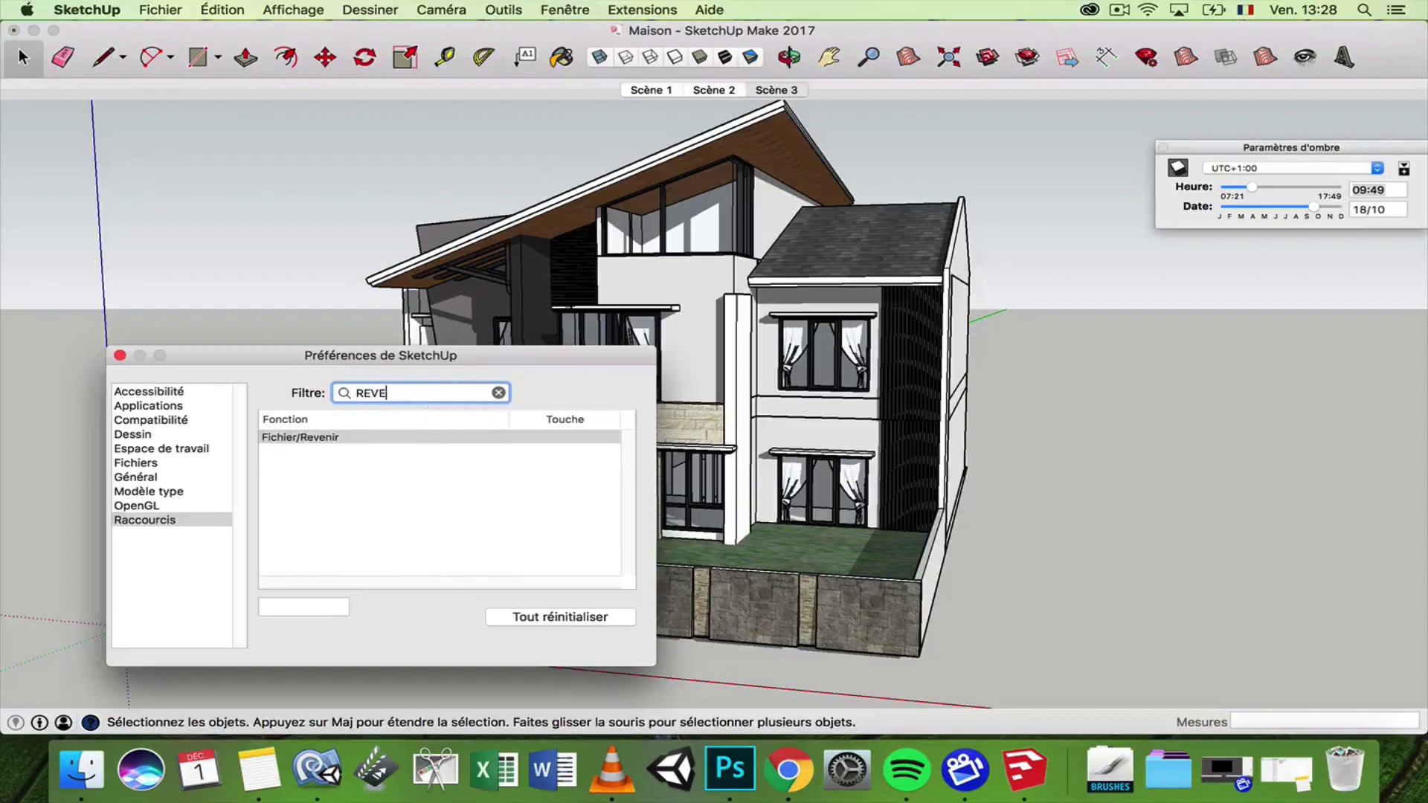
pyautogui.press('BackSpace')
pyautogui.press('BackSpace')
pyautogui.press('BackSpace')
pyautogui.write('é')
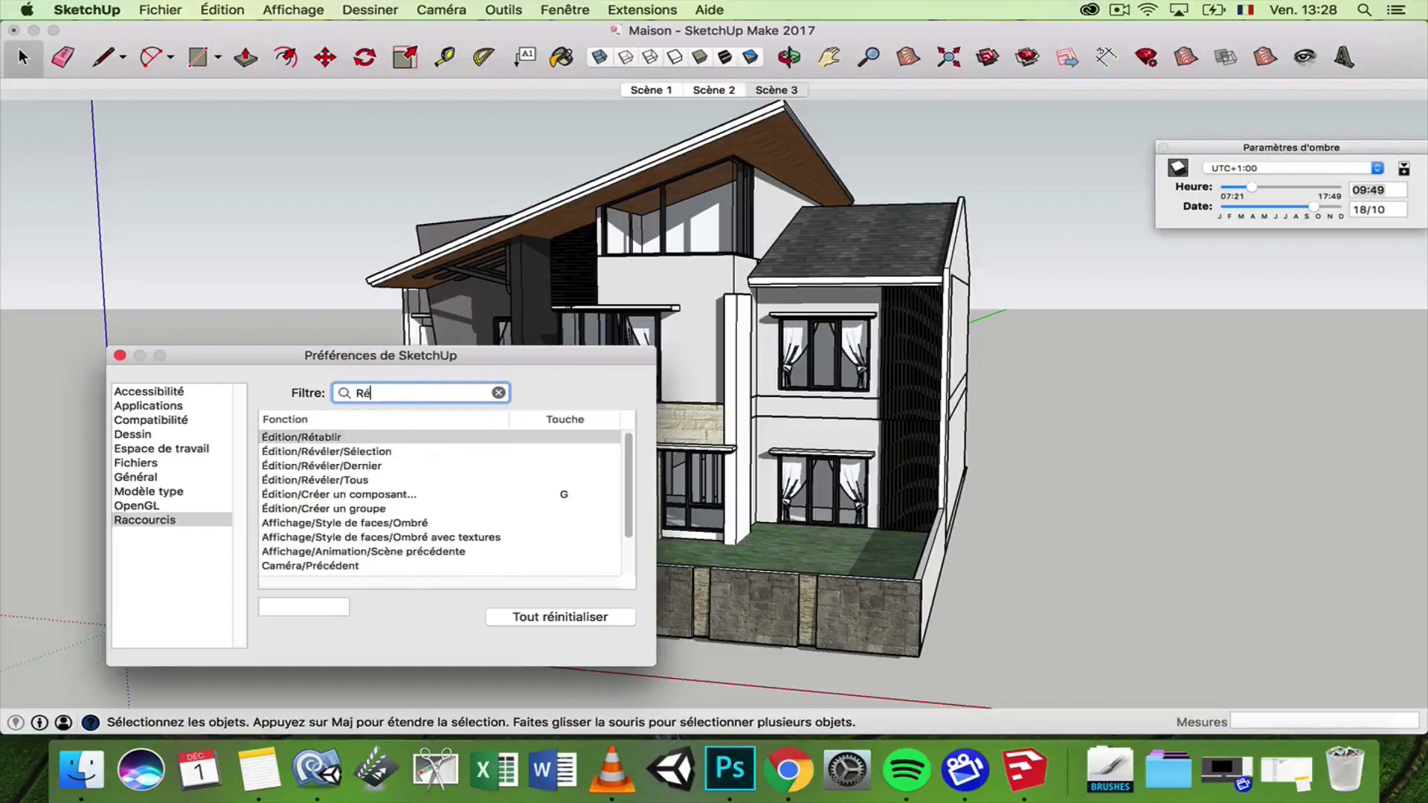
pyautogui.click(366, 479)
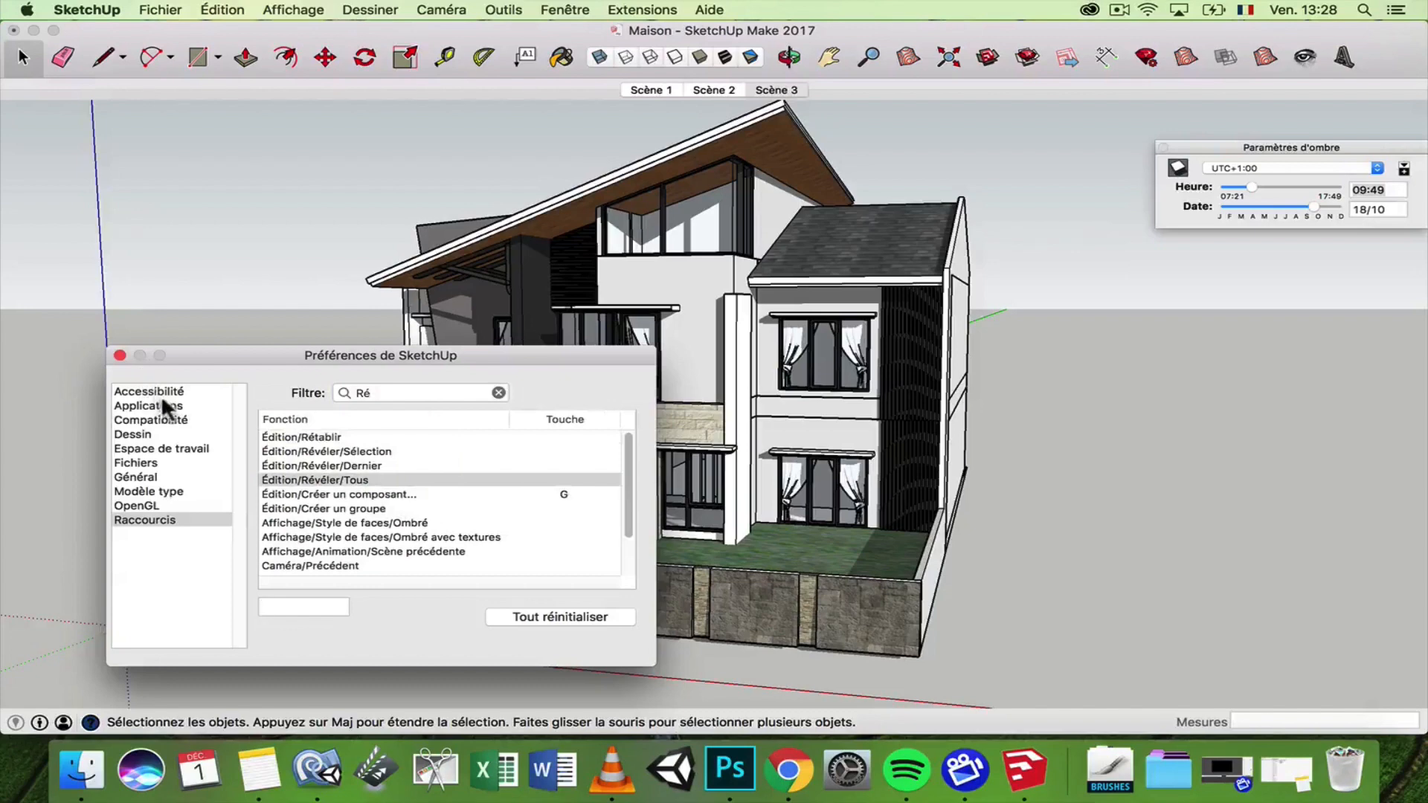
pyautogui.click(119, 355)
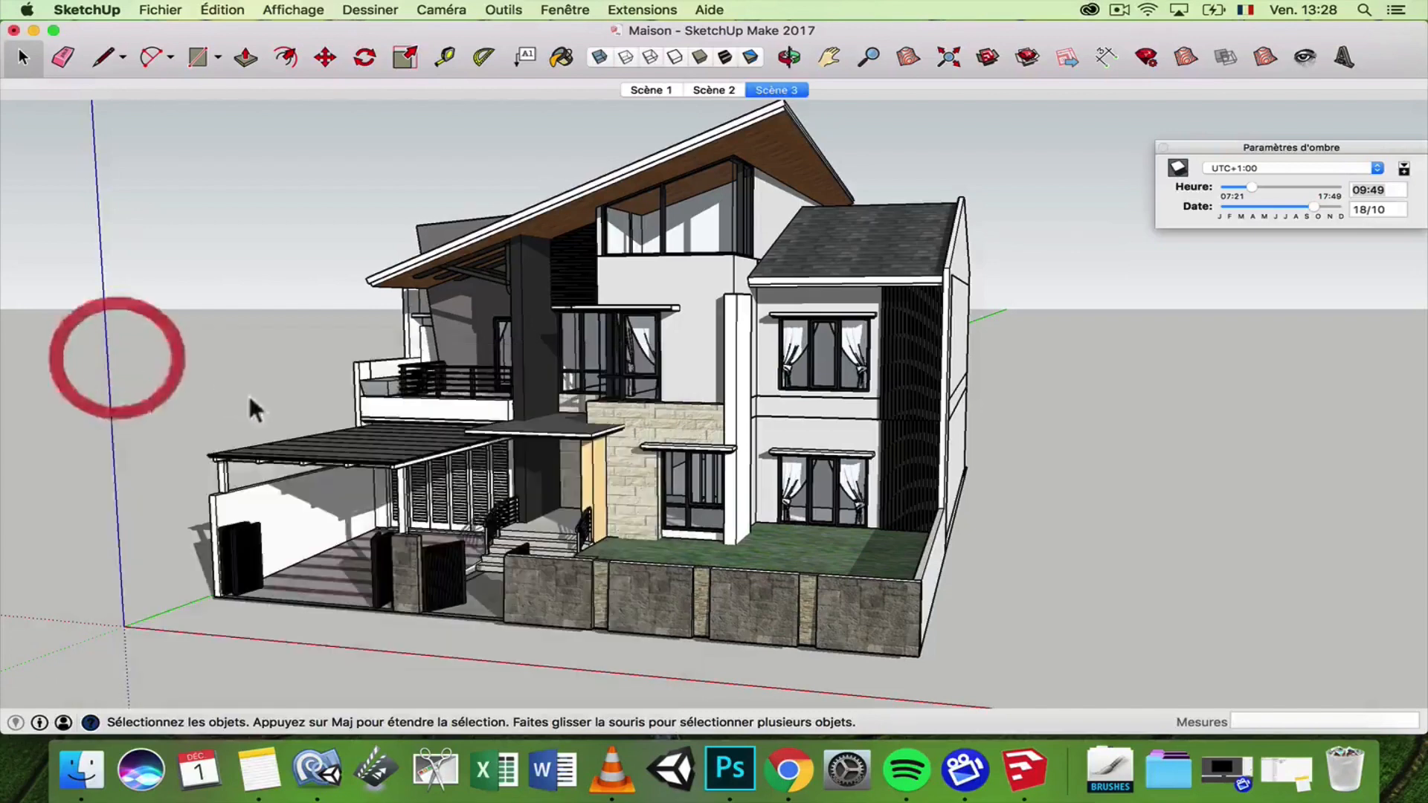
# - Display the Calques (layers) window beside the house model
pyautogui.scroll(-2, 483, 257)
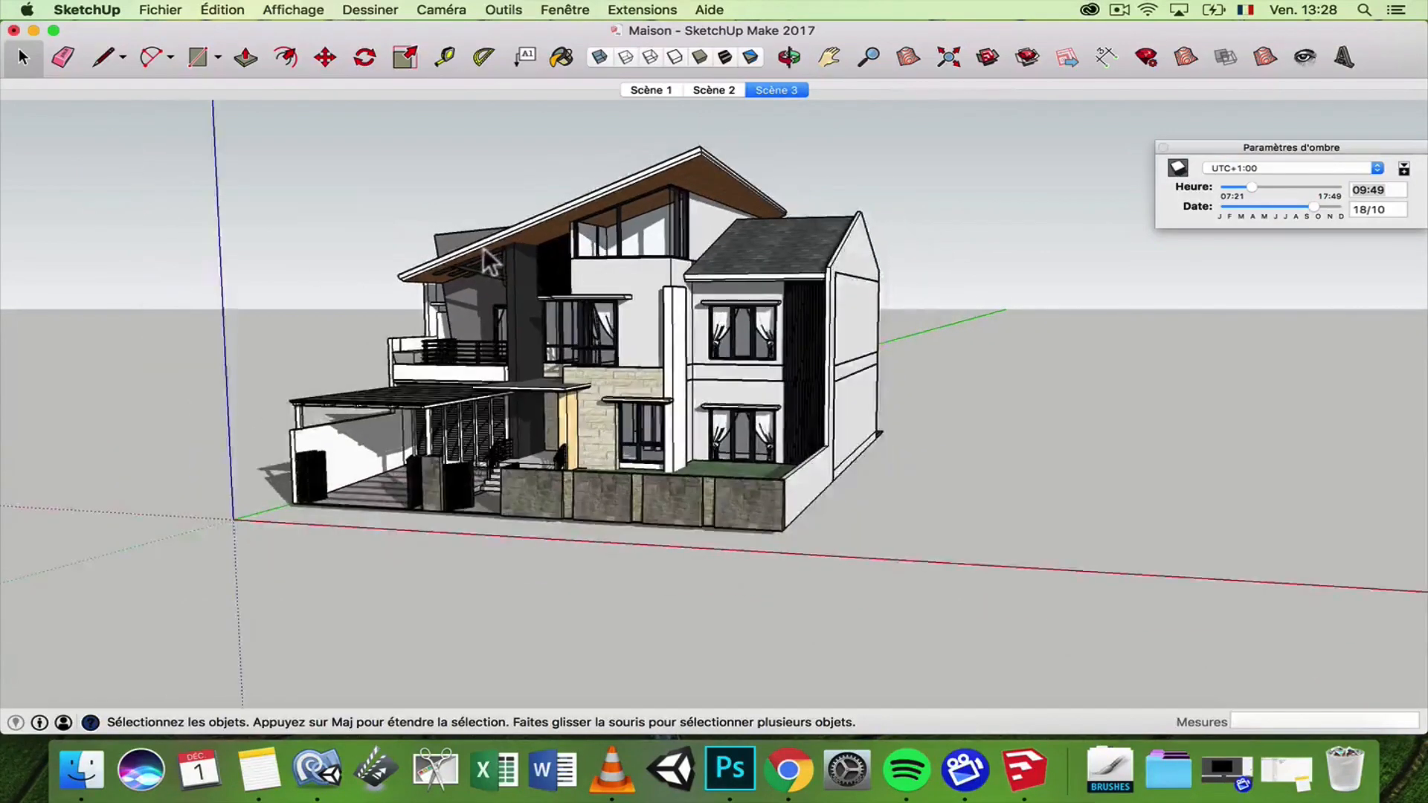
pyautogui.scroll(3, 487, 262)
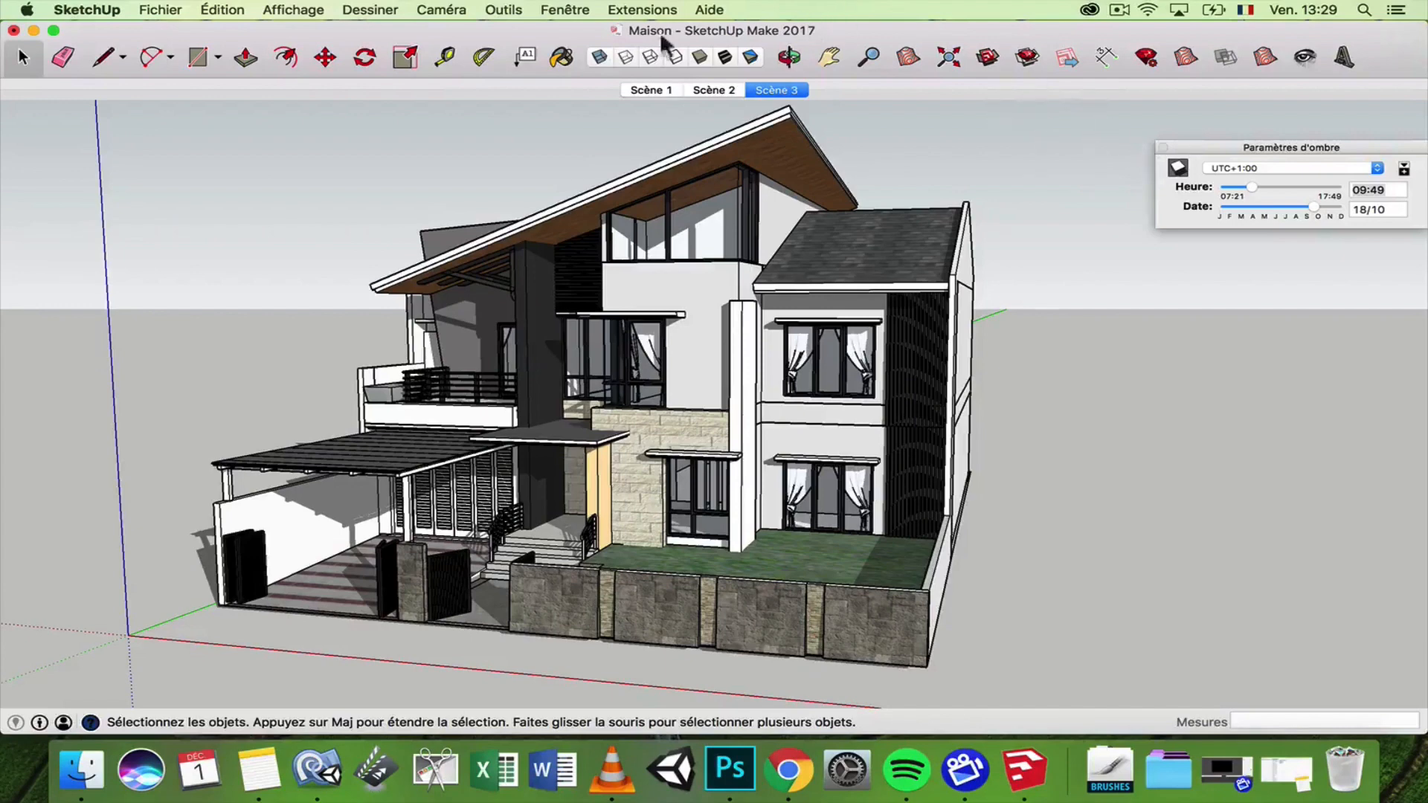
pyautogui.click(562, 11)
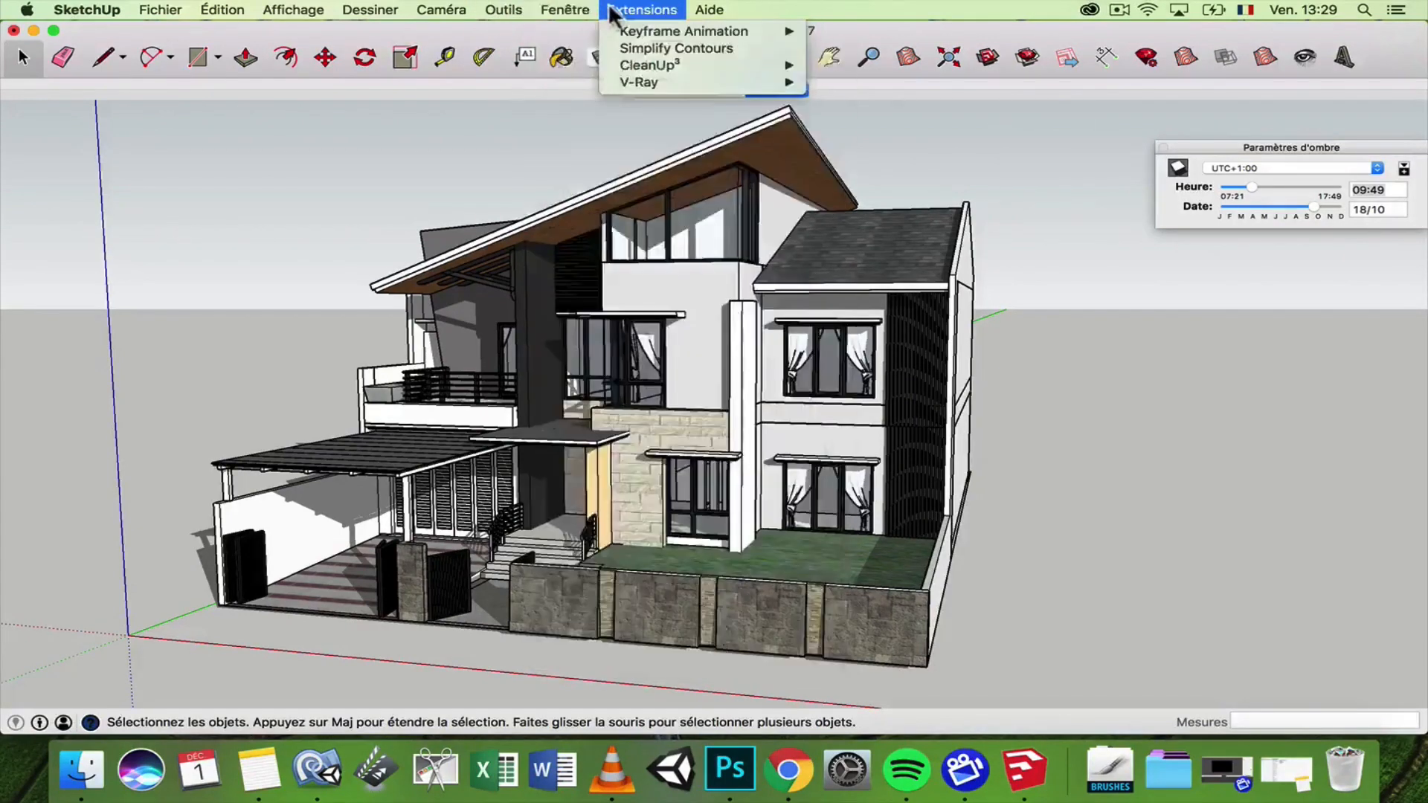
pyautogui.moveTo(503, 15)
pyautogui.moveTo(546, 15)
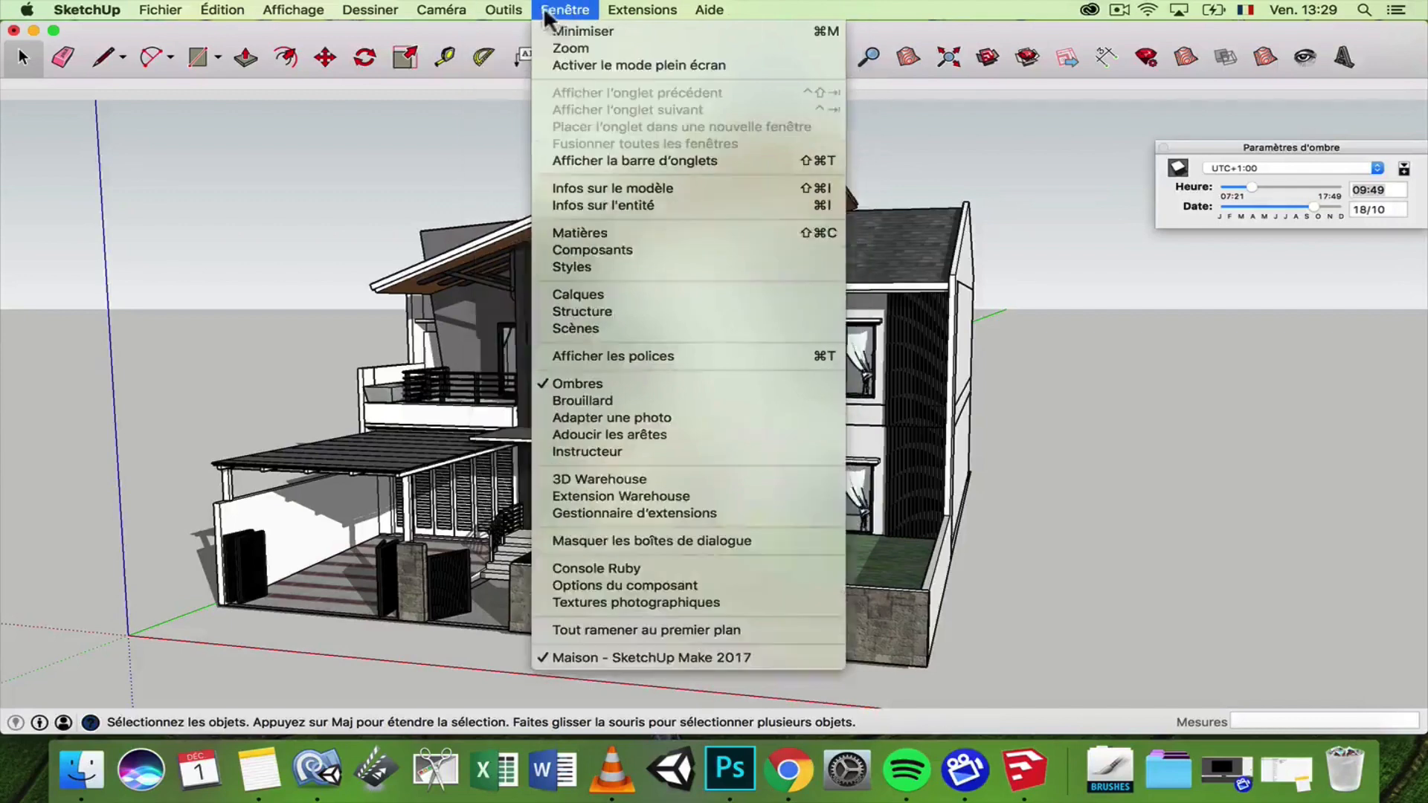
pyautogui.click(602, 290)
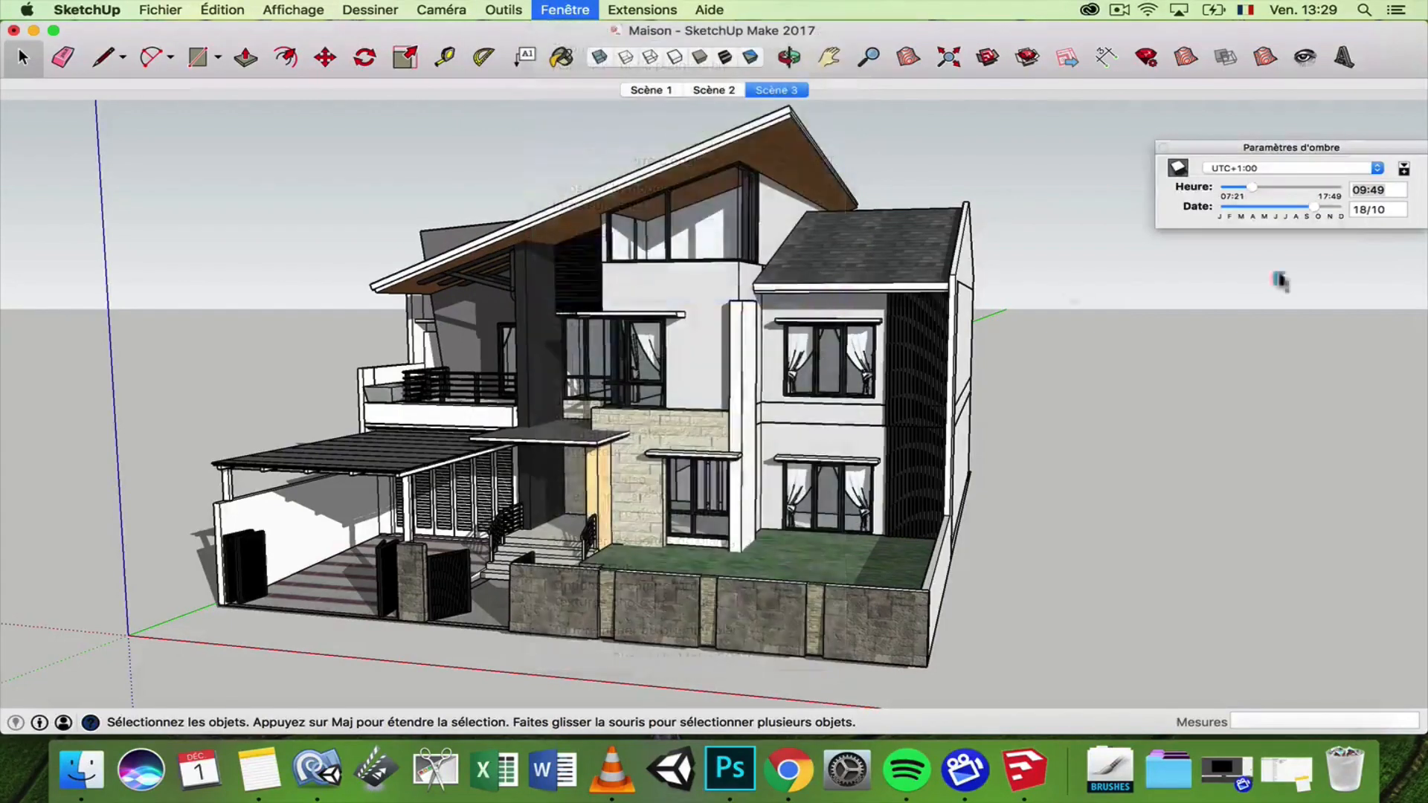
pyautogui.click(789, 57)
pyautogui.moveTo(789, 186); pyautogui.dragTo(848, 233)
pyautogui.press('space')
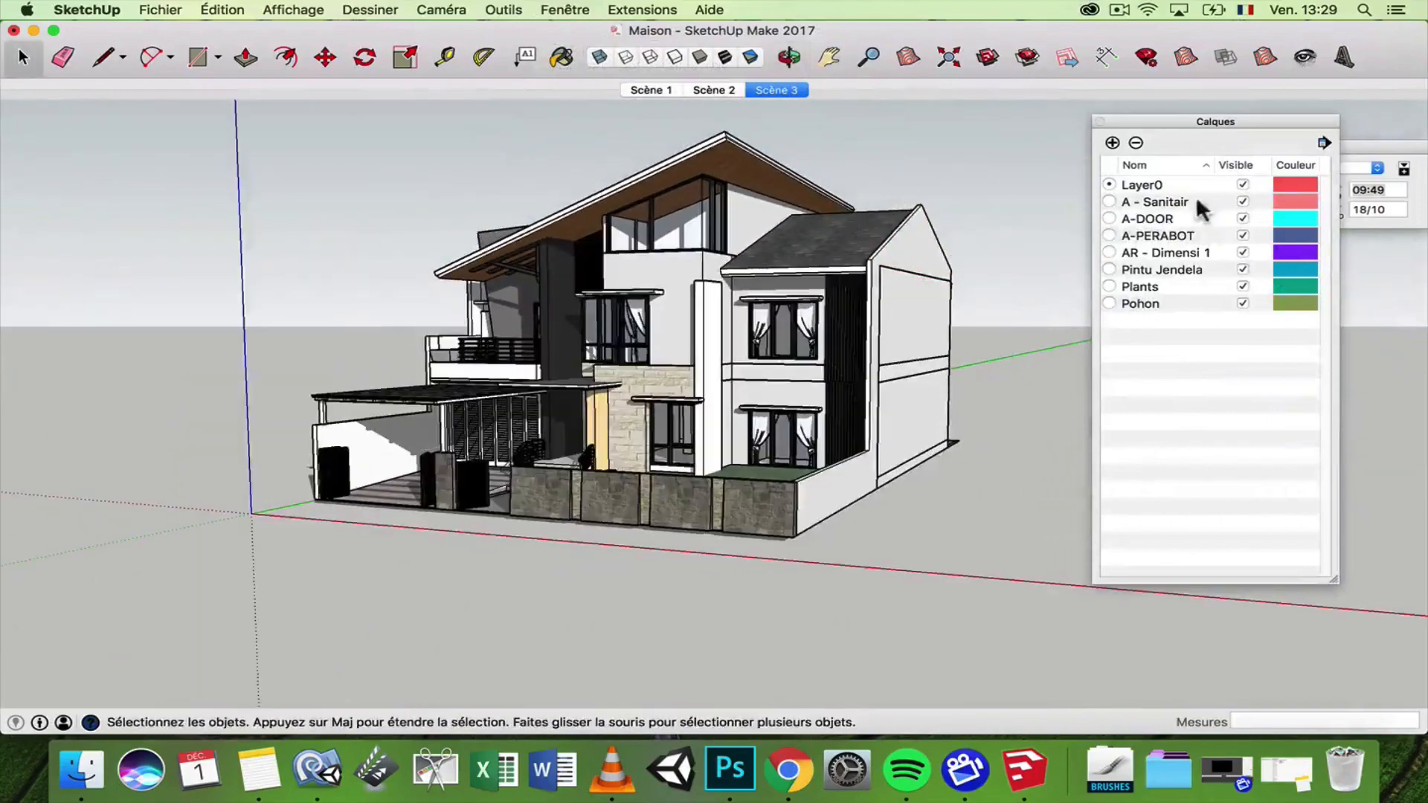
# - Hide all layers from A - Sanitair to Pohon, keeping Layer0 visible, and show them again
pyautogui.click(1196, 199)
pyautogui.keyDown('shift'); pyautogui.click(1160, 303); pyautogui.keyUp('shift')
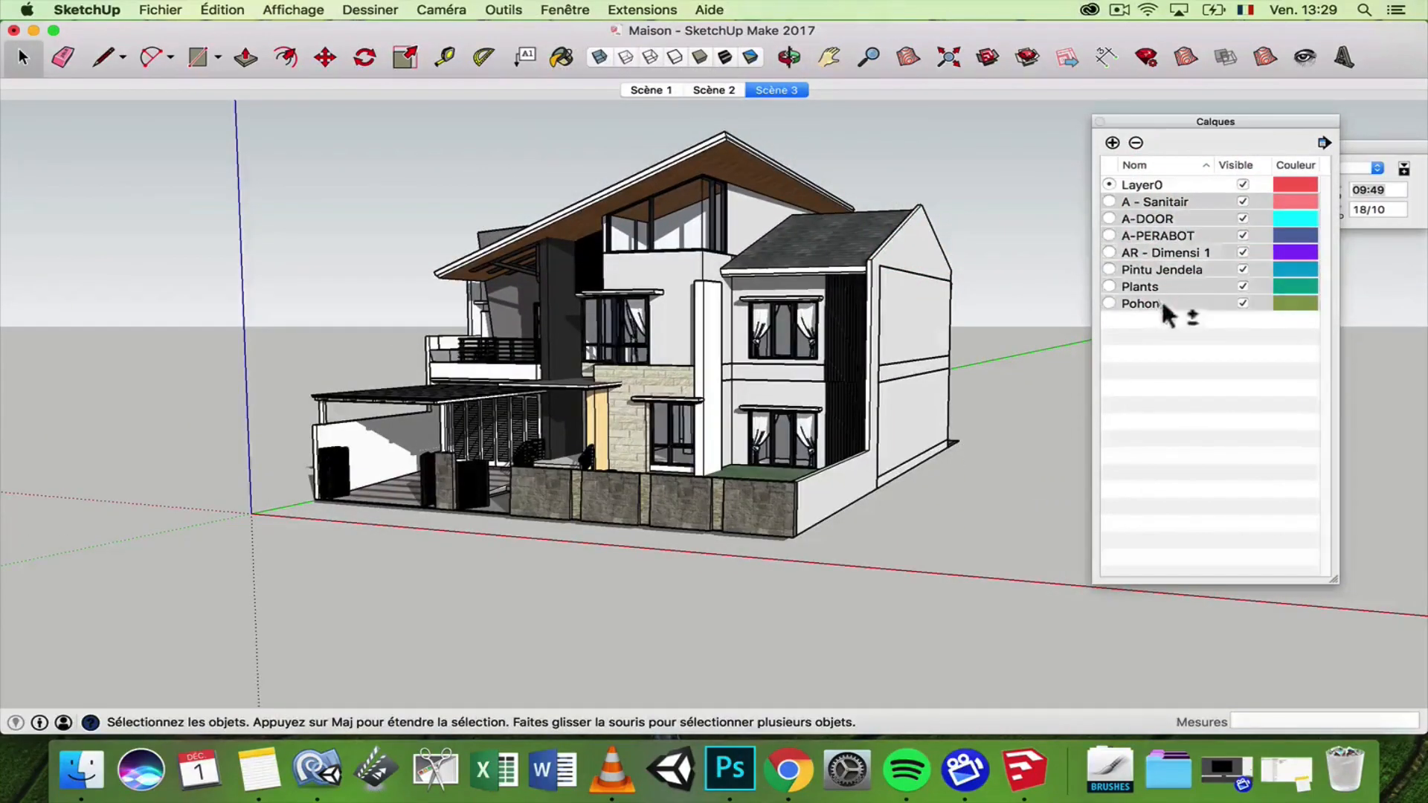
pyautogui.click(1243, 302)
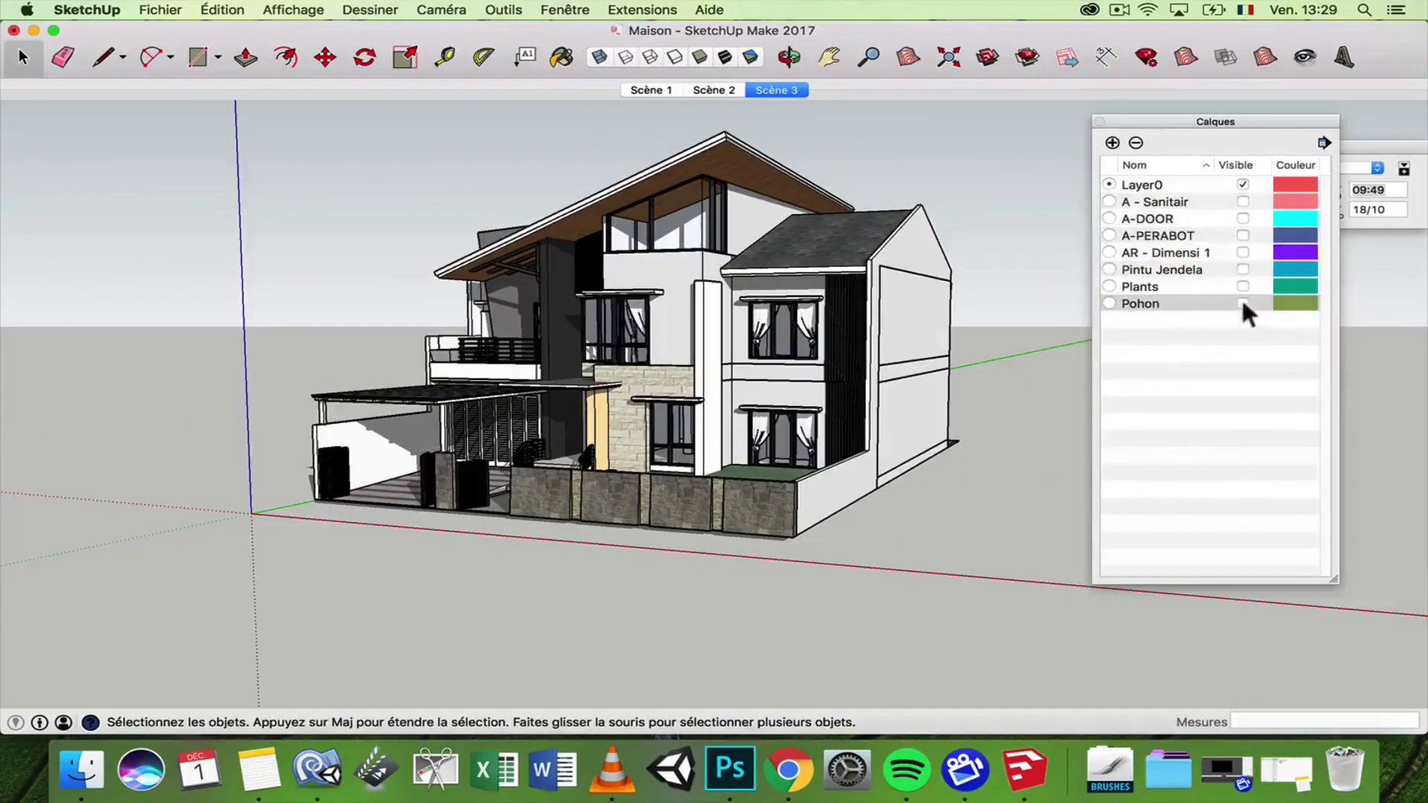
pyautogui.click(1168, 206)
pyautogui.click(1243, 202)
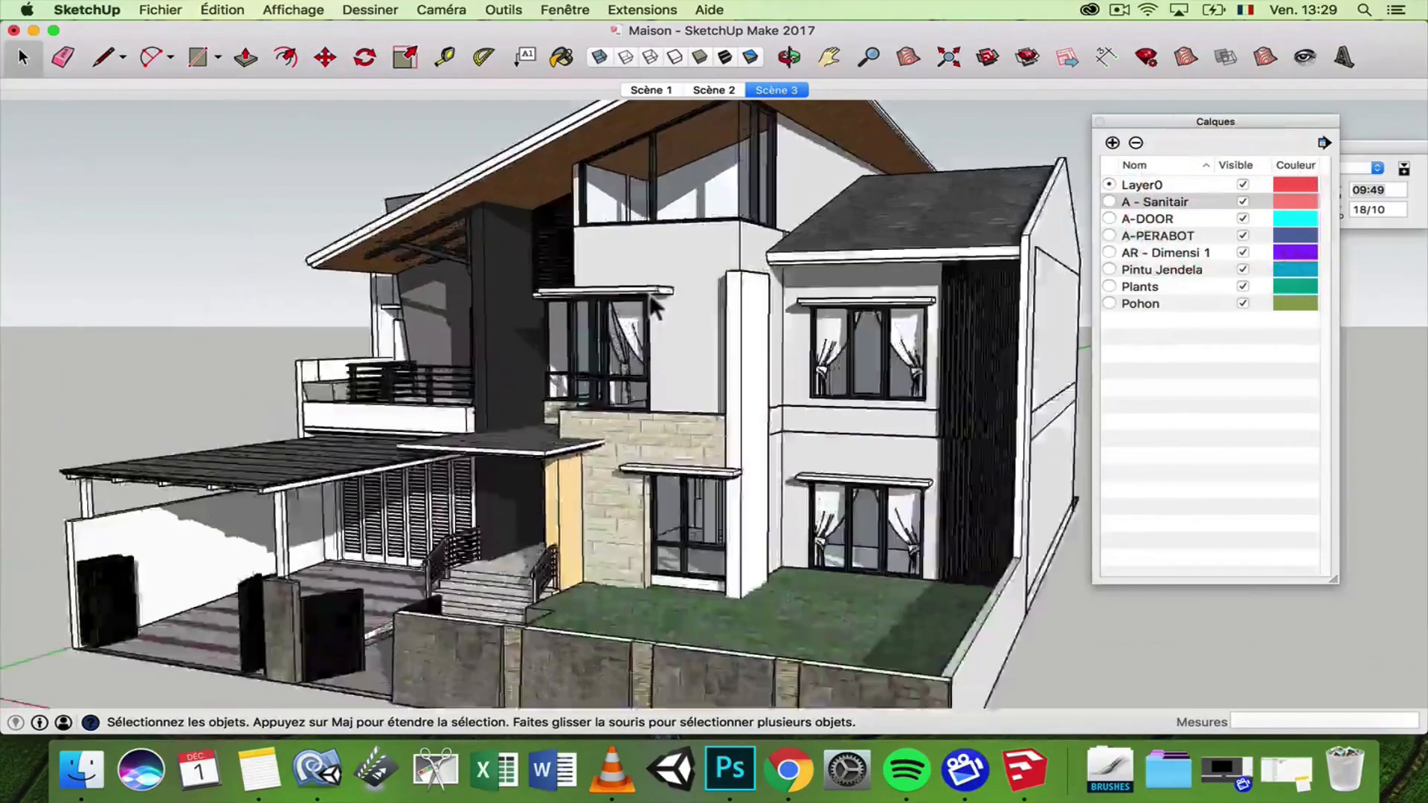
# - Examine the front and side of the house model from several angles and distances
pyautogui.press('o')
pyautogui.moveTo(655, 305); pyautogui.dragTo(604, 281)
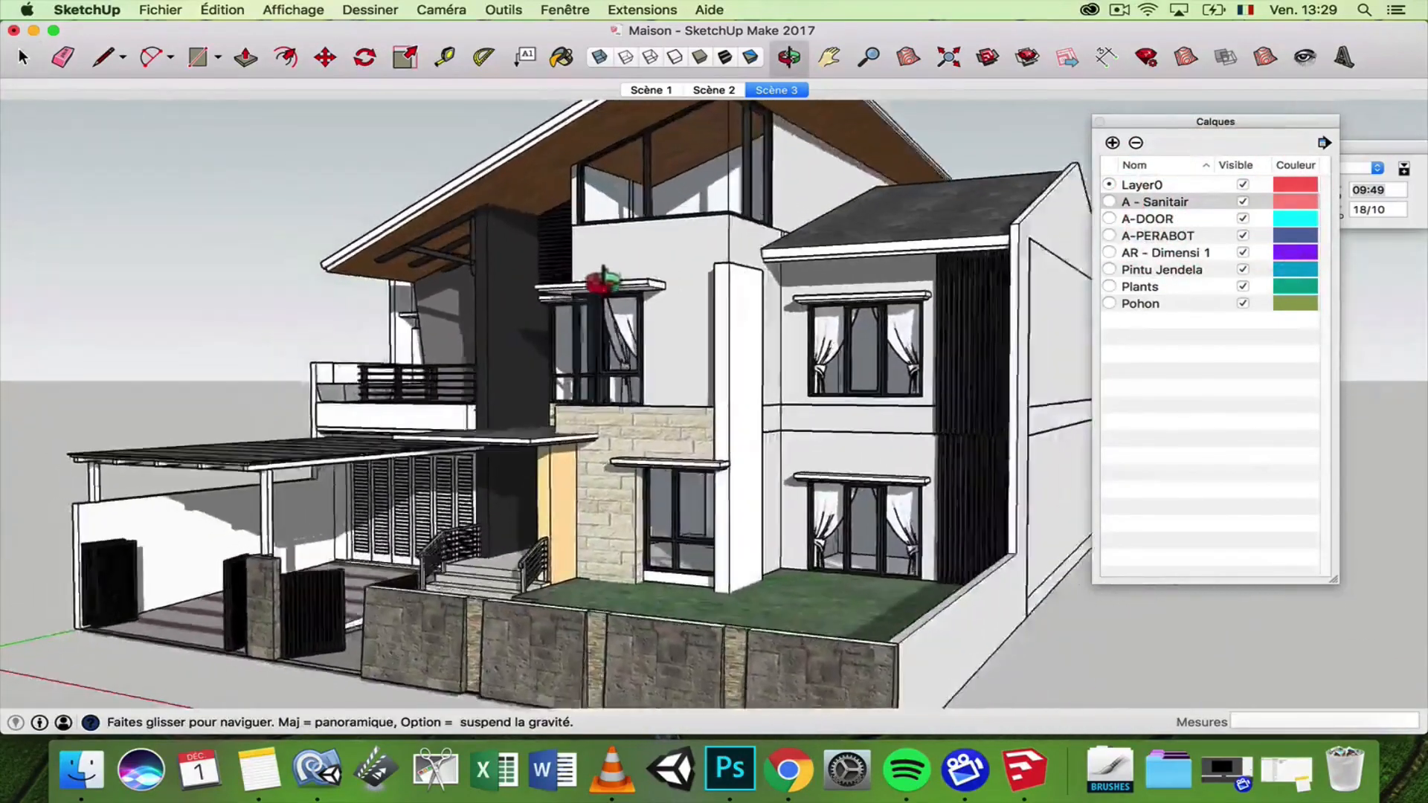
pyautogui.scroll(-5, 604, 281)
pyautogui.press('space')
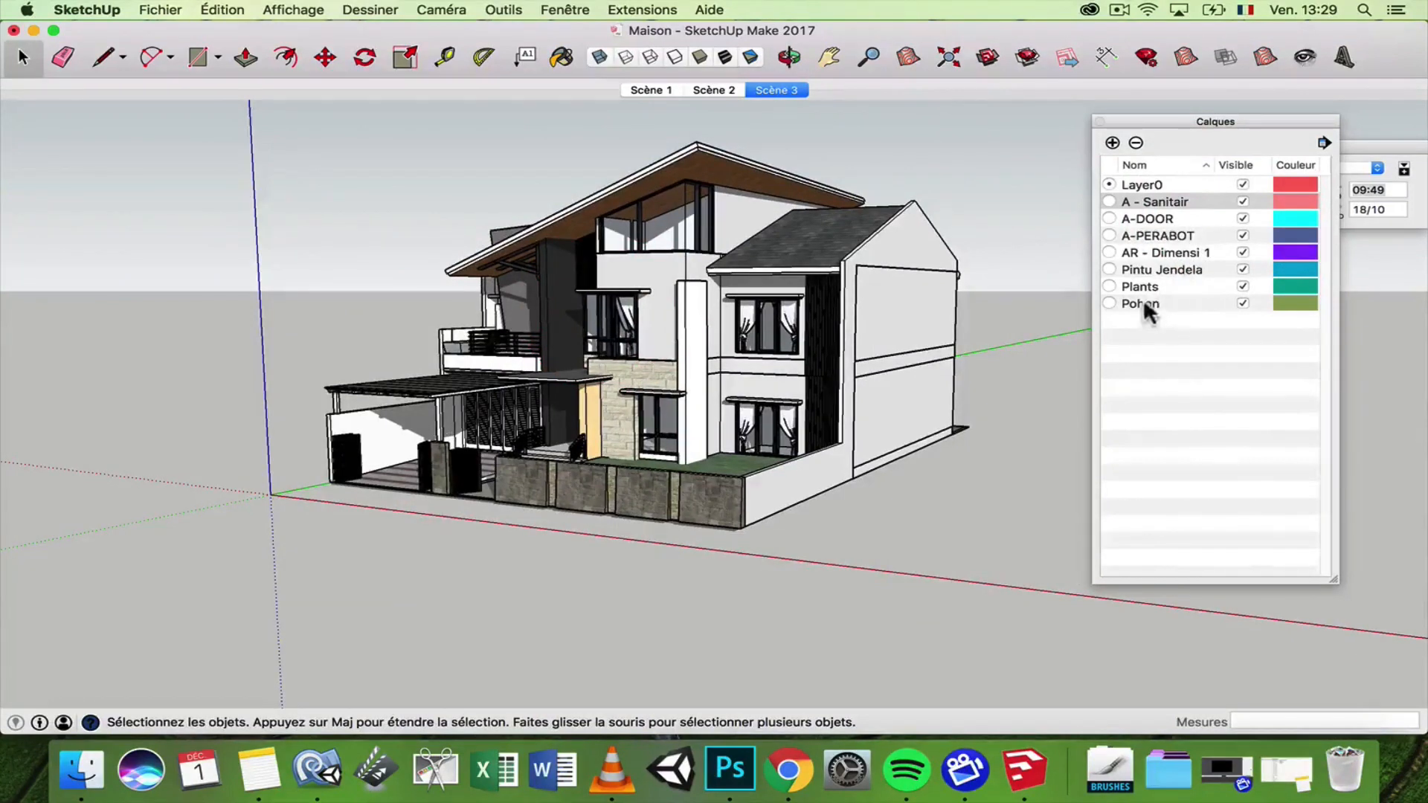
pyautogui.scroll(5, 754, 279)
pyautogui.press('o')
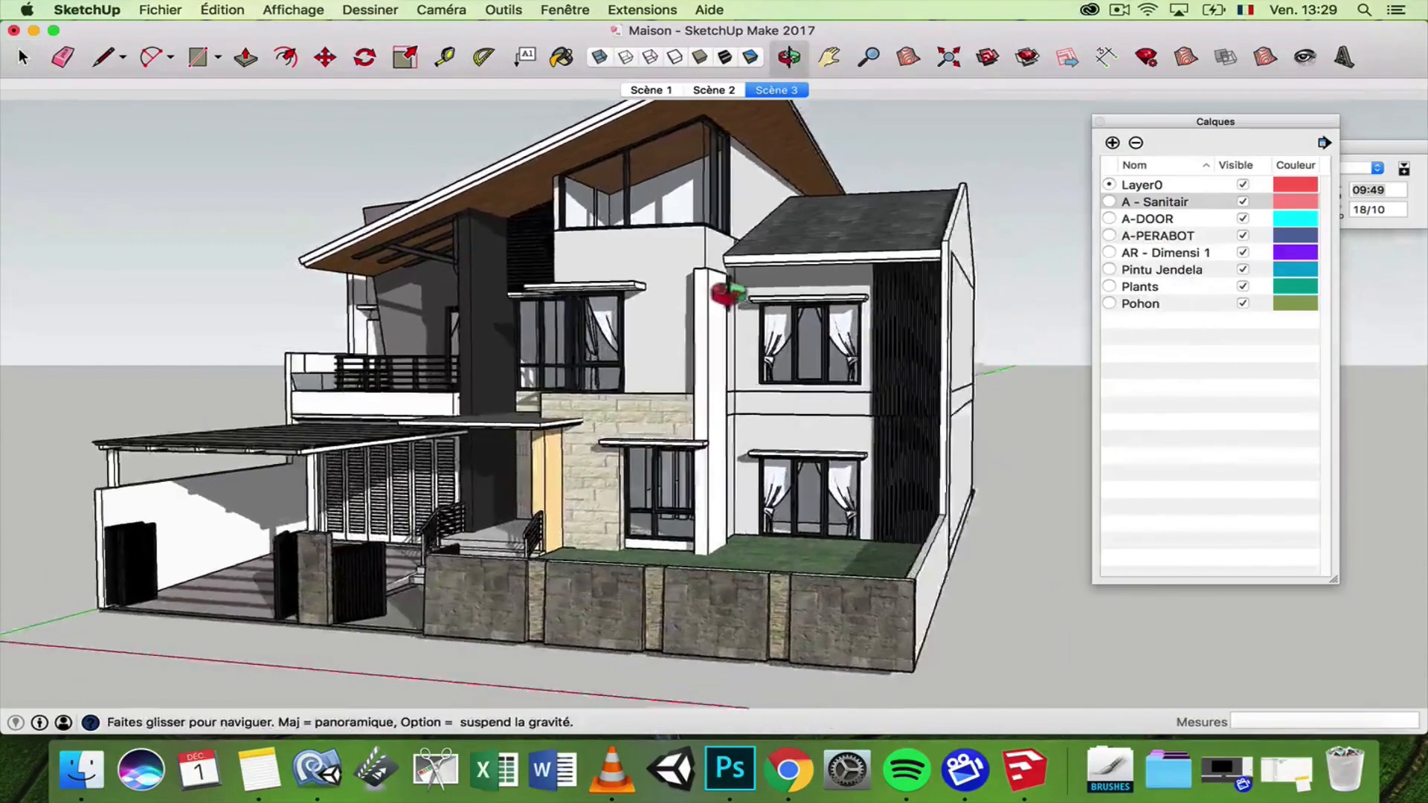
pyautogui.moveTo(772, 289); pyautogui.dragTo(775, 291, button='middle')
pyautogui.scroll(-3, 772, 289)
pyautogui.moveTo(744, 240); pyautogui.dragTo(732, 257, button='middle')
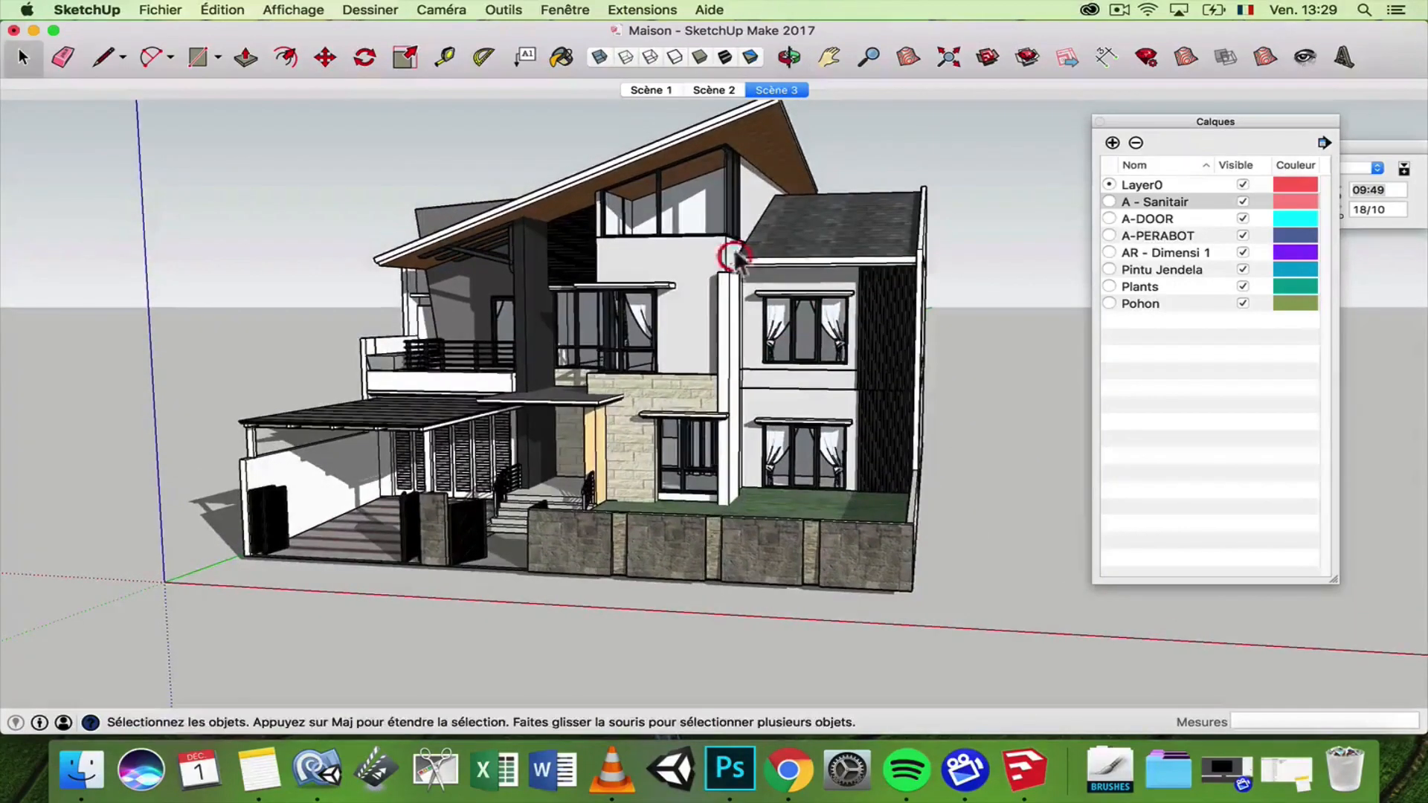
pyautogui.click(828, 57)
pyautogui.moveTo(778, 227); pyautogui.dragTo(781, 255)
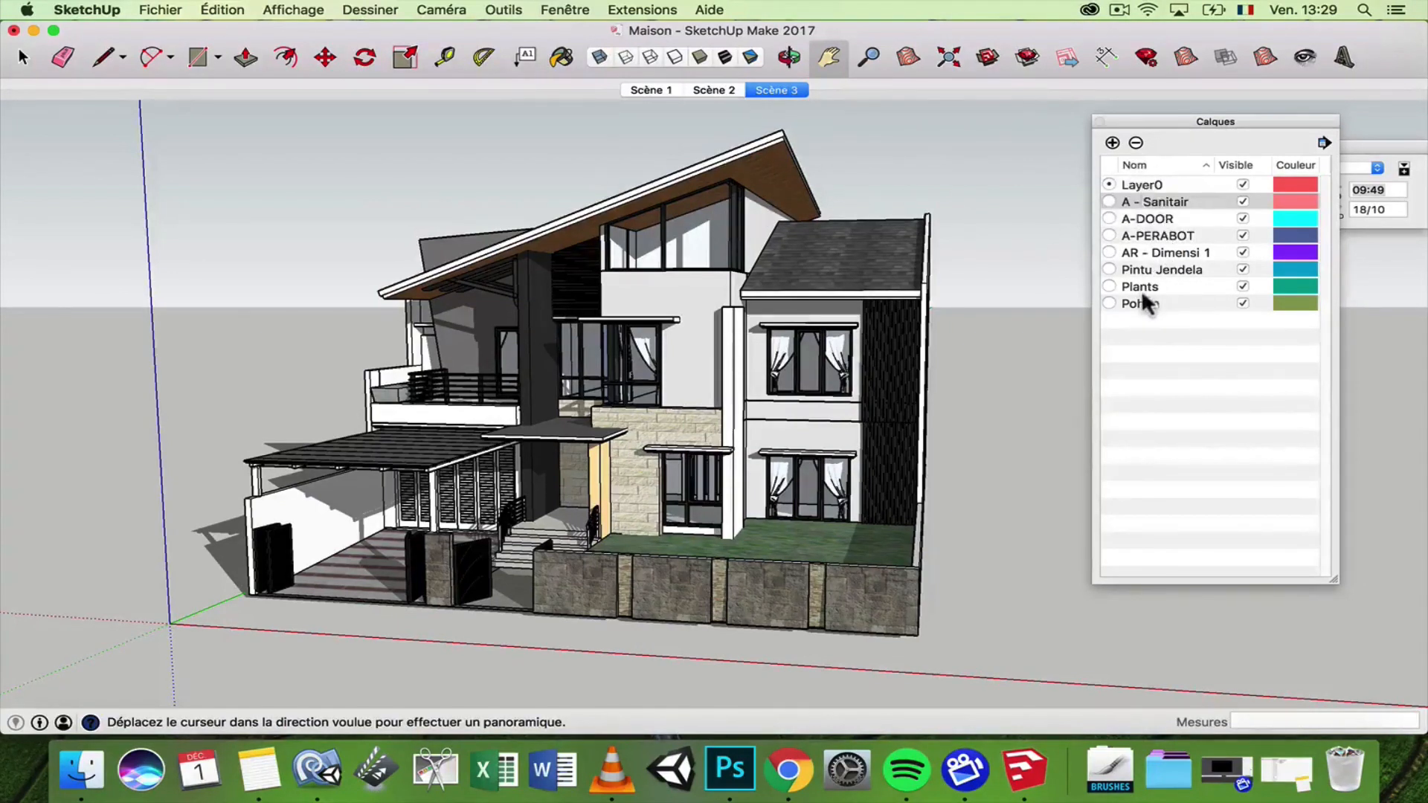
# - Delete the layers A - Sanitair to Pohon, placing their contents on the current layer, Layer0
pyautogui.click(1157, 202)
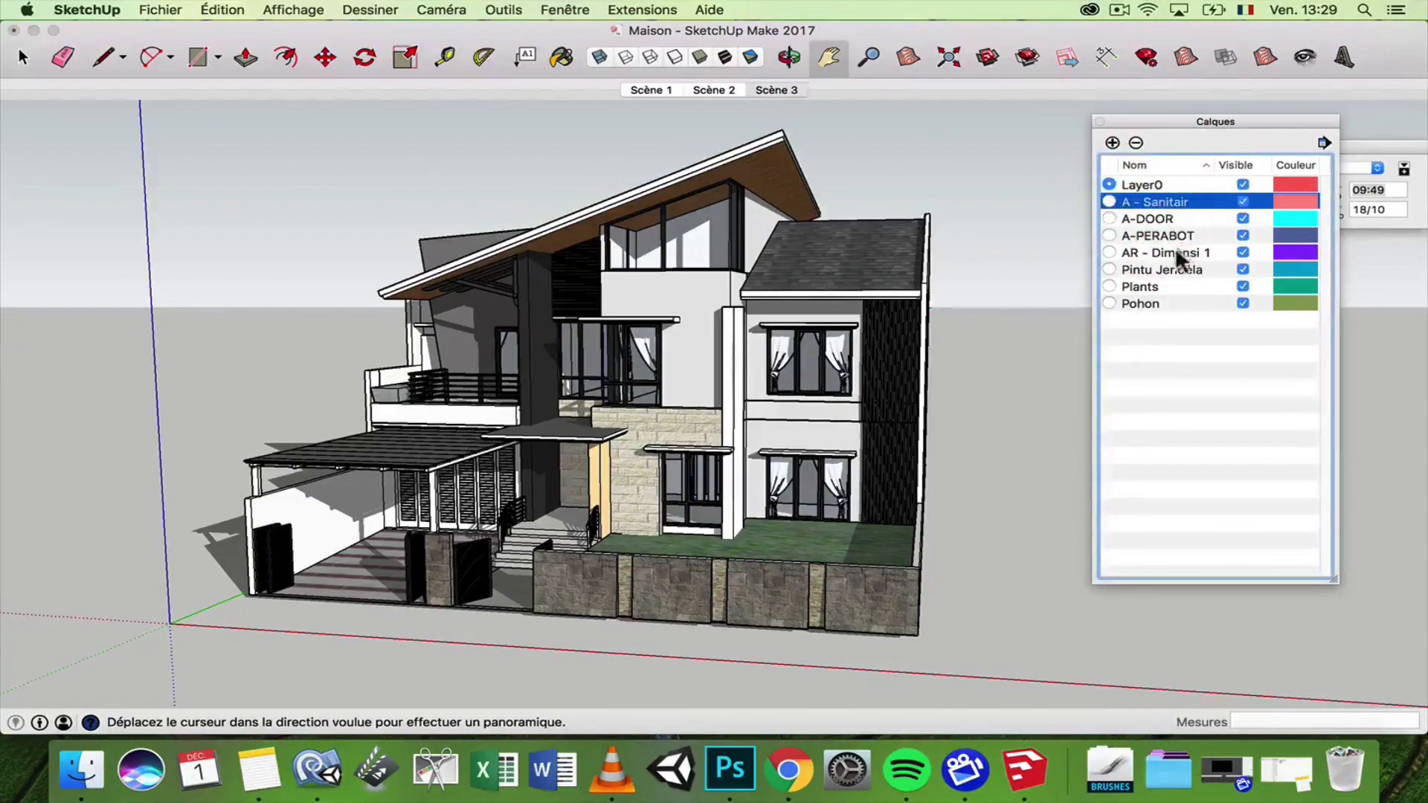
pyautogui.keyDown('shift'); pyautogui.click(1144, 302); pyautogui.keyUp('shift')
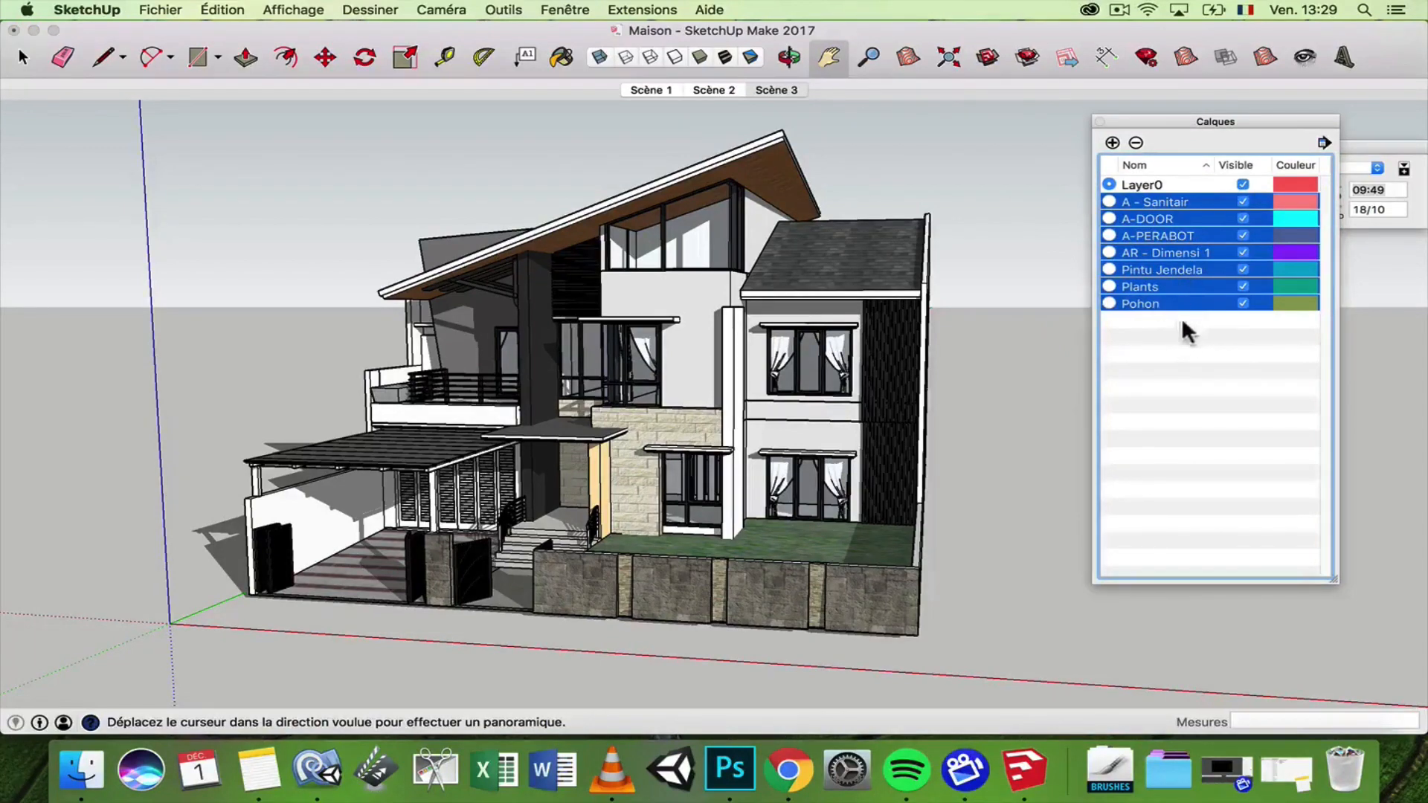
pyautogui.click(1136, 142)
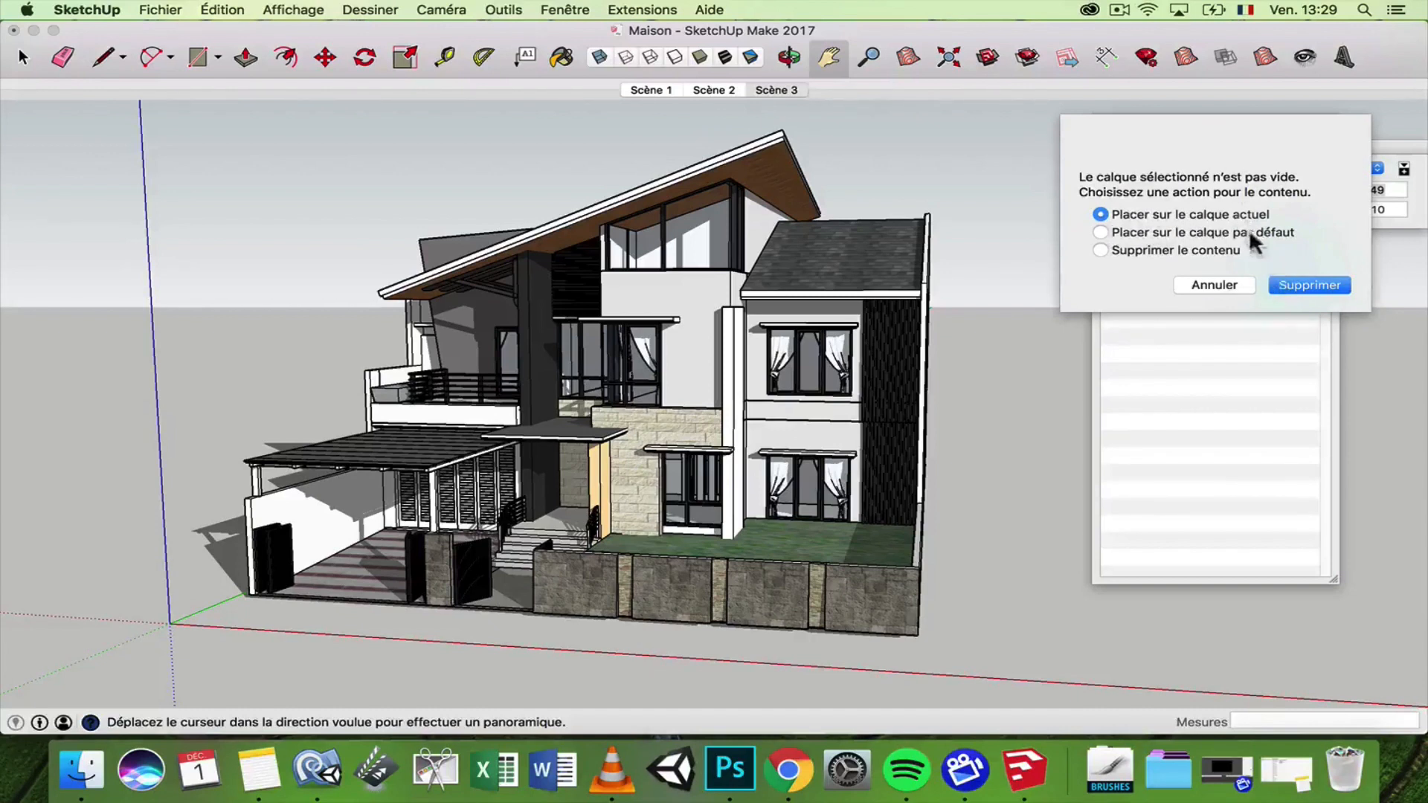
pyautogui.click(1289, 285)
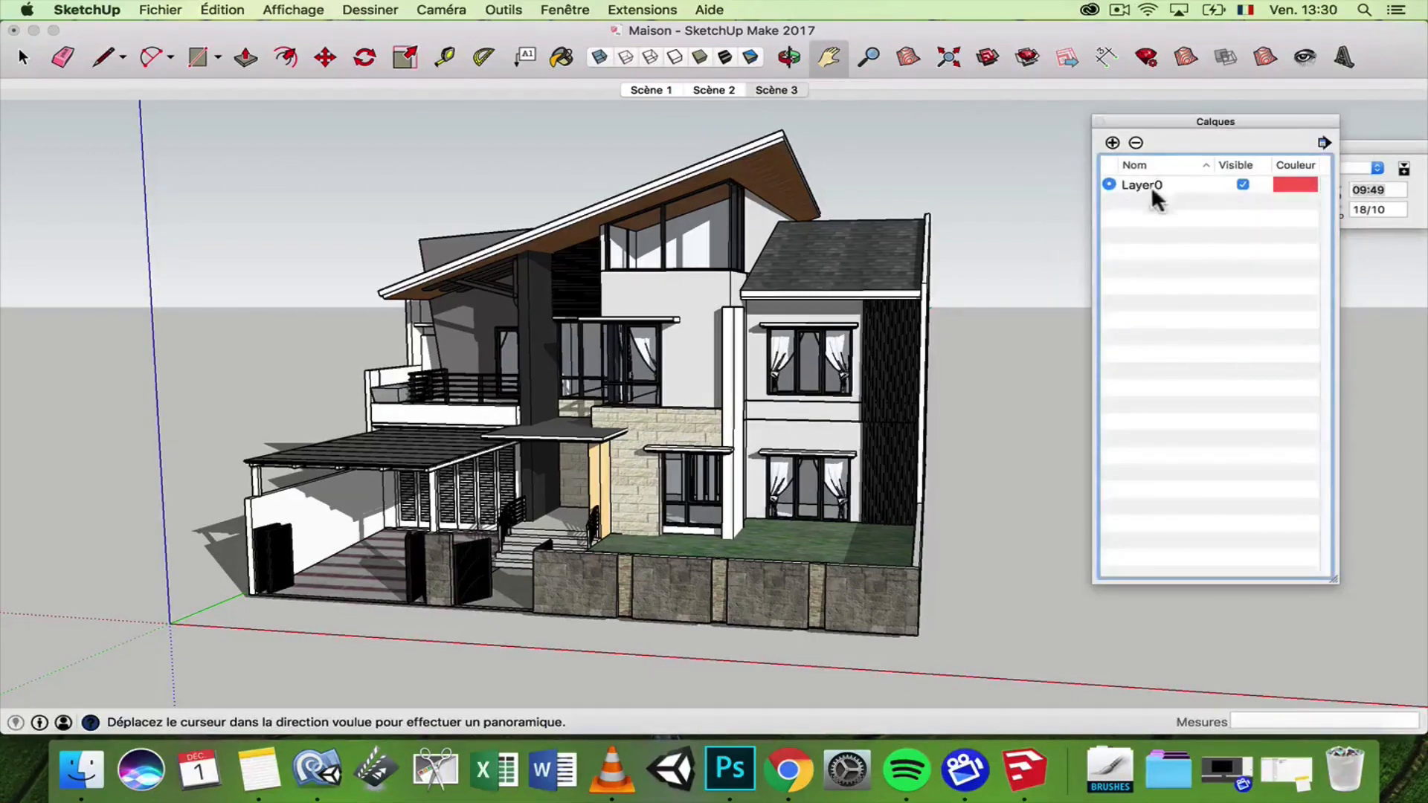
pyautogui.click(1153, 185)
# - Select the large sloping roof above the front balcony of the house
pyautogui.moveTo(473, 218); pyautogui.dragTo(852, 201)
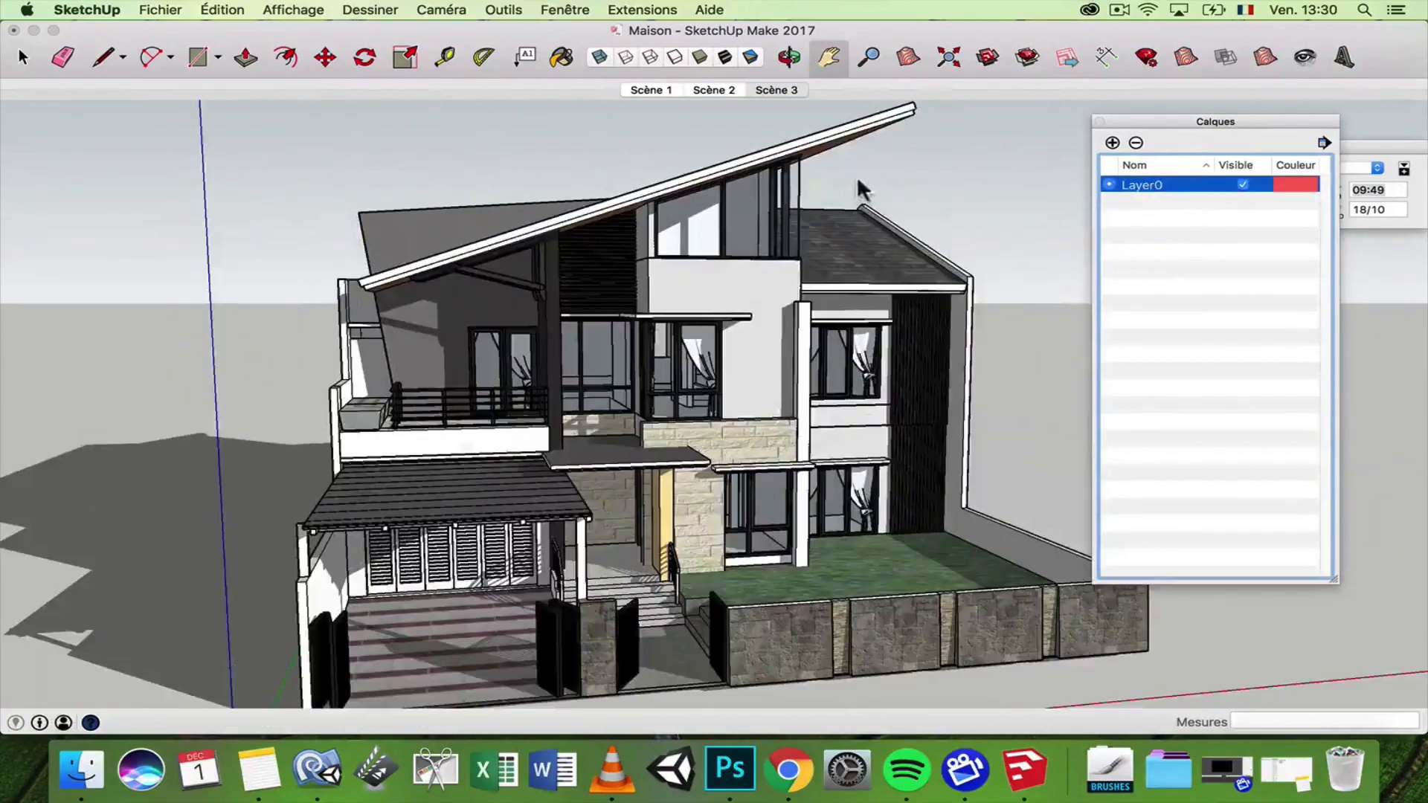
pyautogui.moveTo(858, 182); pyautogui.dragTo(766, 222, button='middle')
pyautogui.scroll(-5, 765, 223)
pyautogui.click(808, 168)
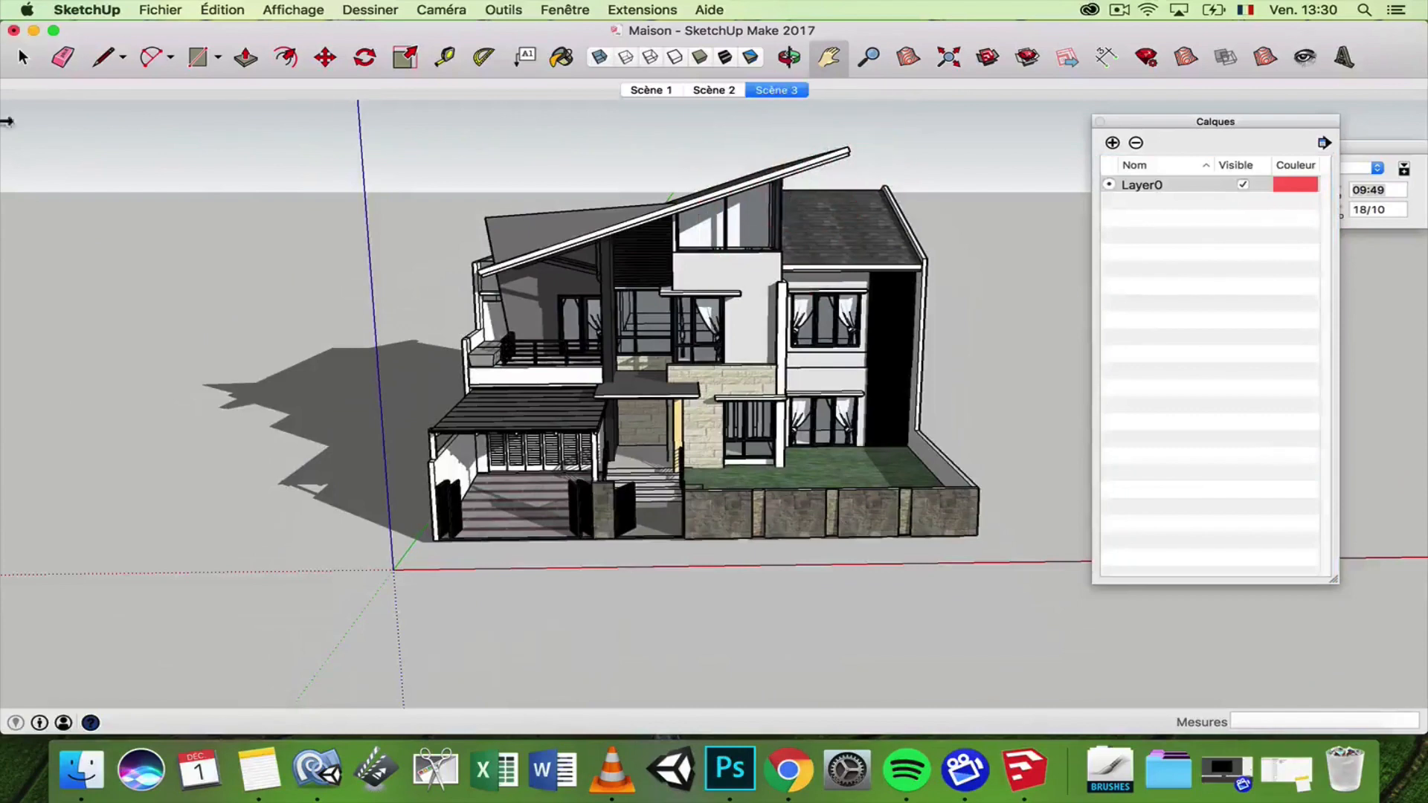
pyautogui.click(28, 61)
pyautogui.moveTo(811, 335); pyautogui.dragTo(920, 378, button='middle')
pyautogui.click(786, 195)
pyautogui.moveTo(787, 195); pyautogui.dragTo(823, 225, button='middle')
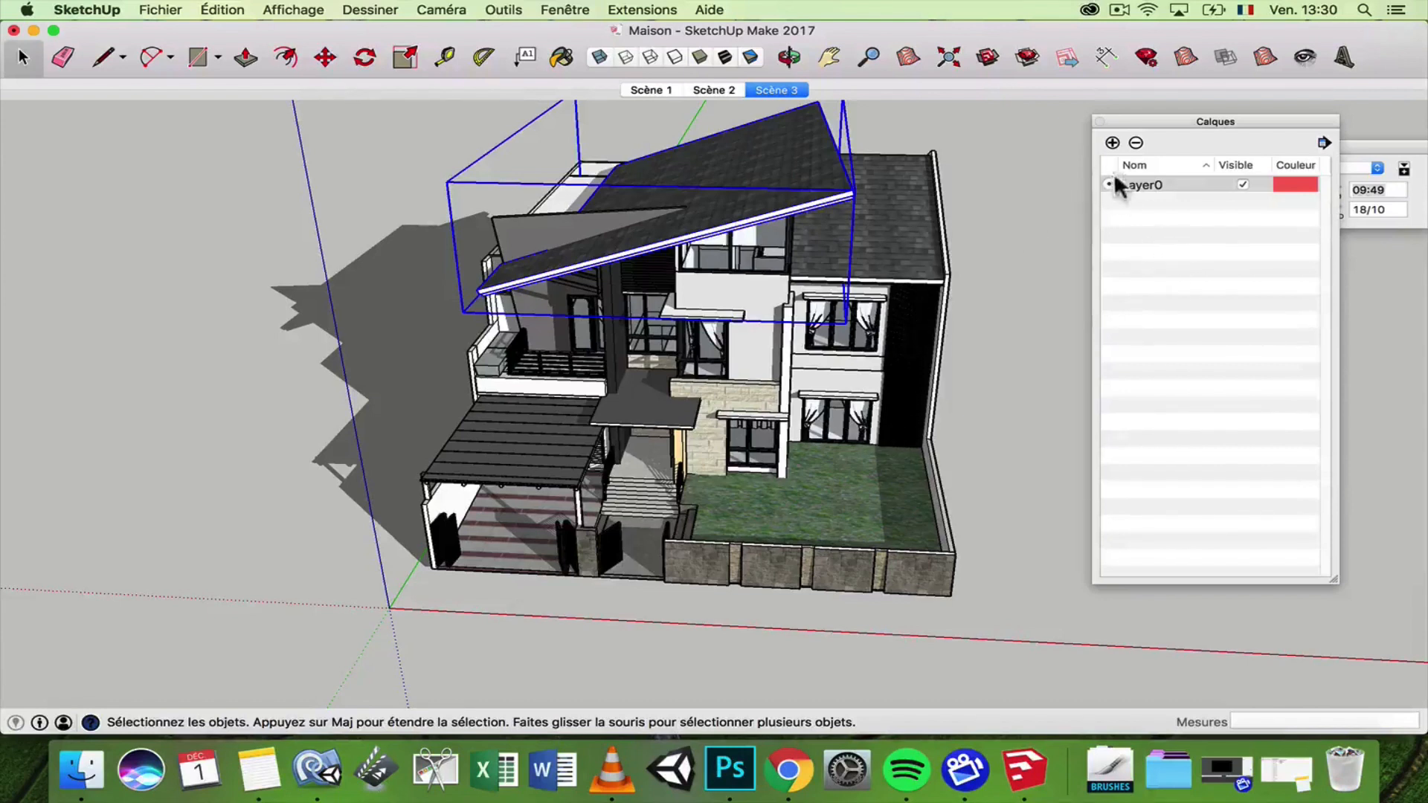
# - Create a new layer named Toit
pyautogui.click(1113, 142)
pyautogui.click(1154, 204)
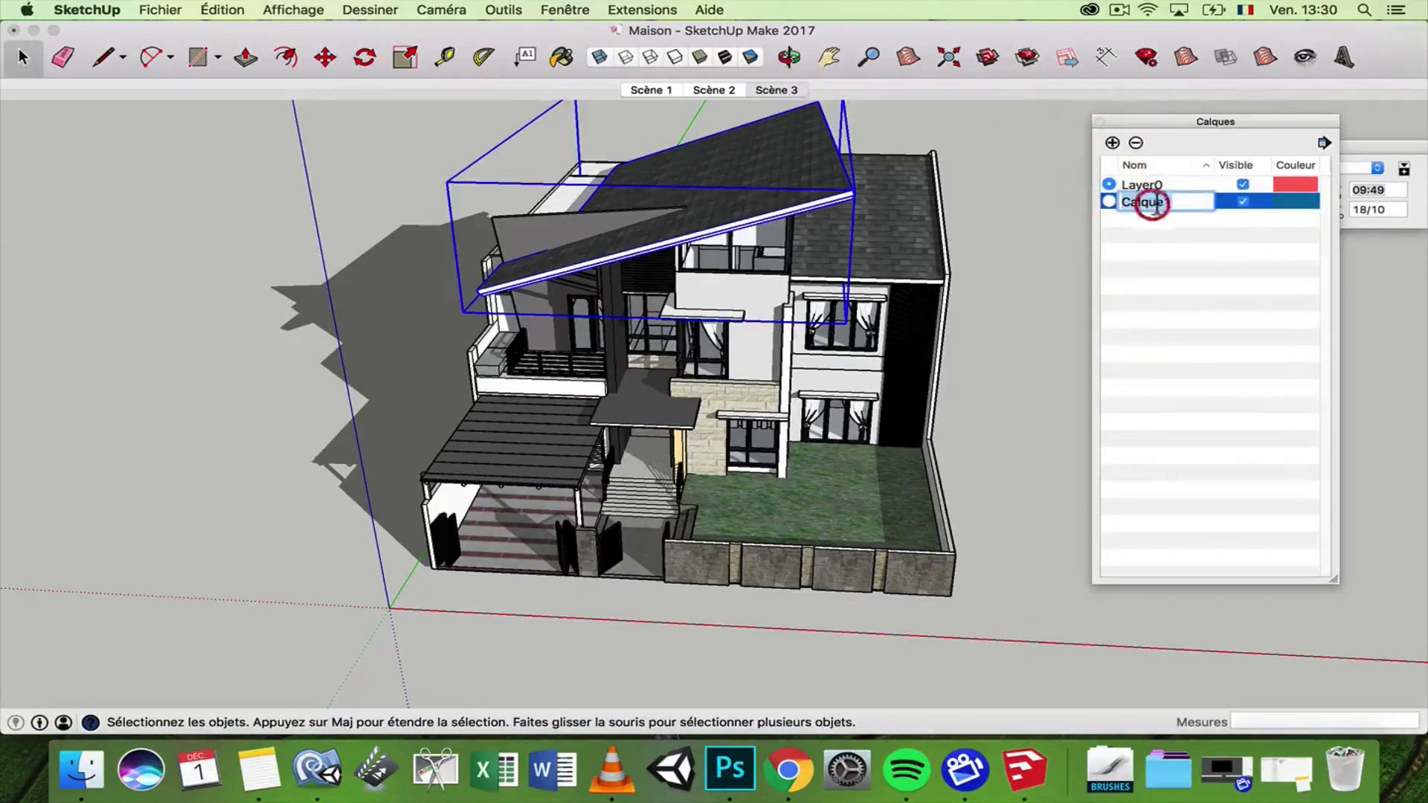
pyautogui.doubleClick(1154, 205)
pyautogui.write('Toit')
pyautogui.press('Return')
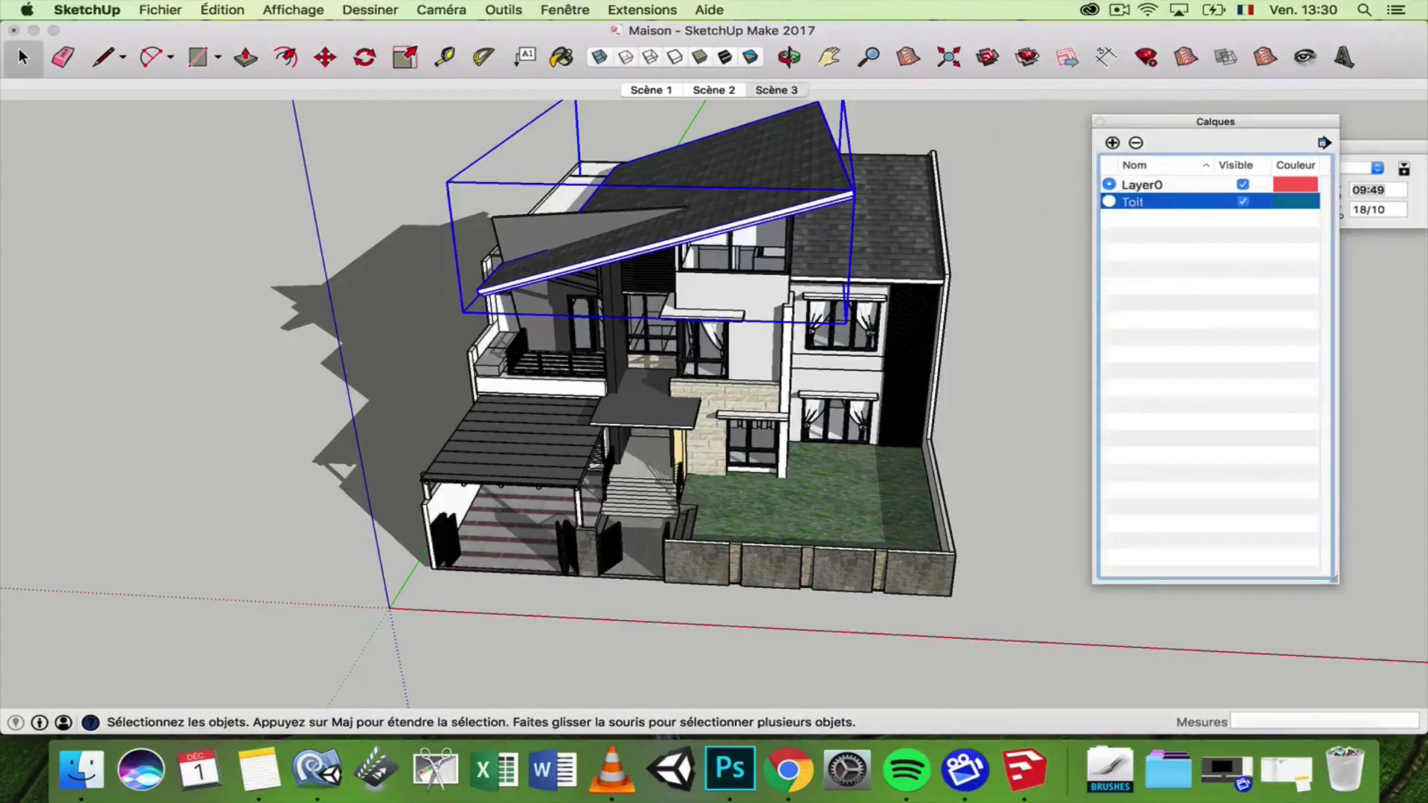
# - Display the Infos sur l'entité window for the selected sloping roof and move it clear of the house
pyautogui.click(642, 9)
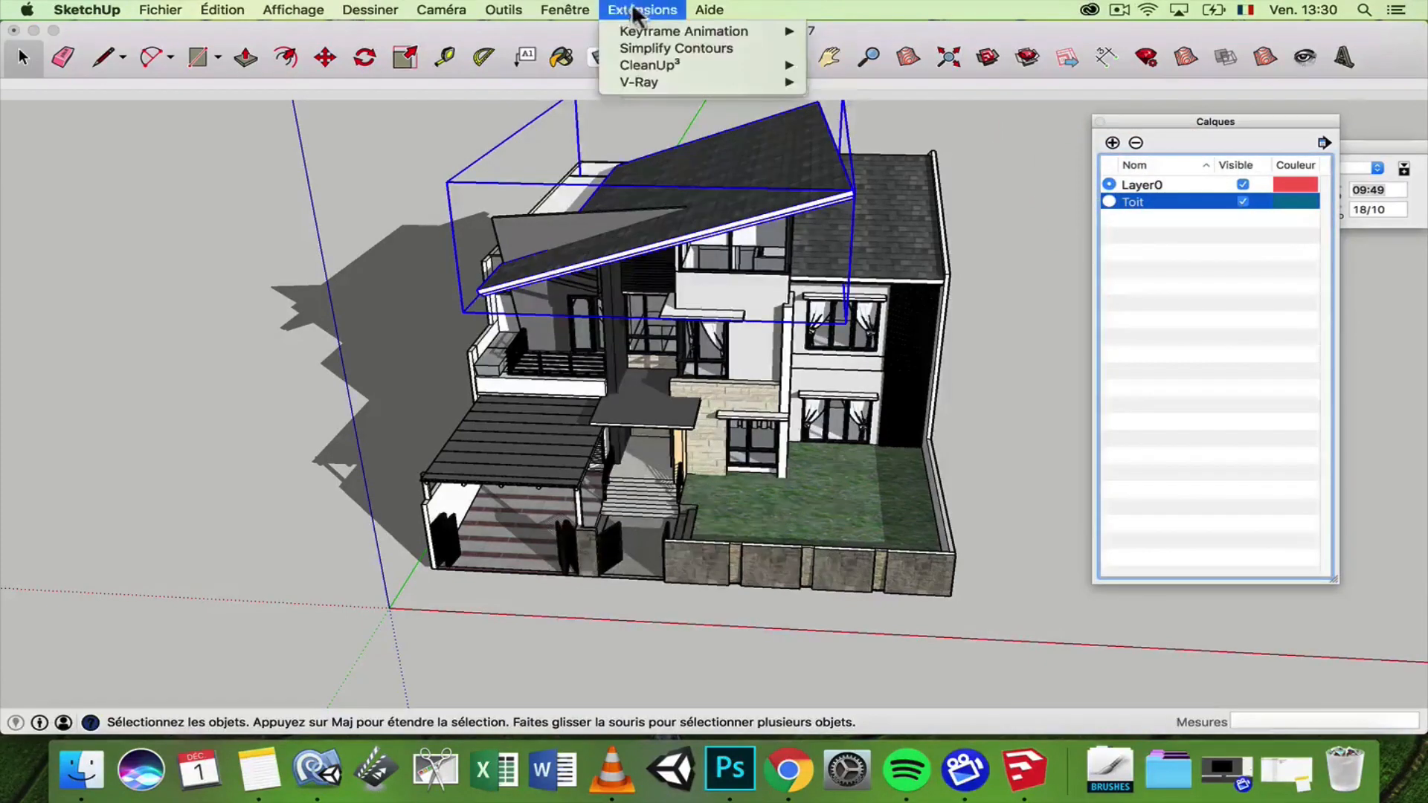
pyautogui.moveTo(578, 13)
pyautogui.click(640, 188)
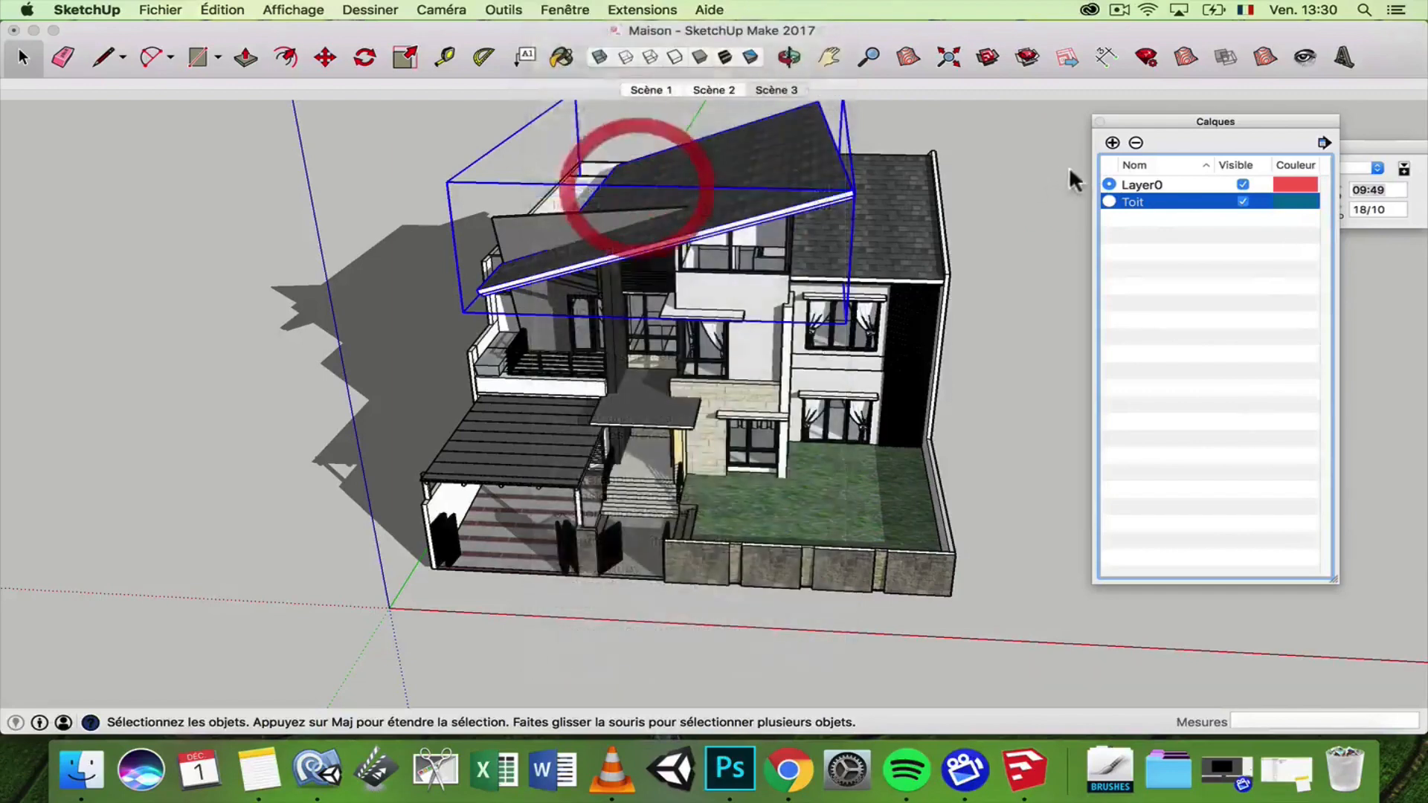
pyautogui.click(917, 196)
pyautogui.click(565, 10)
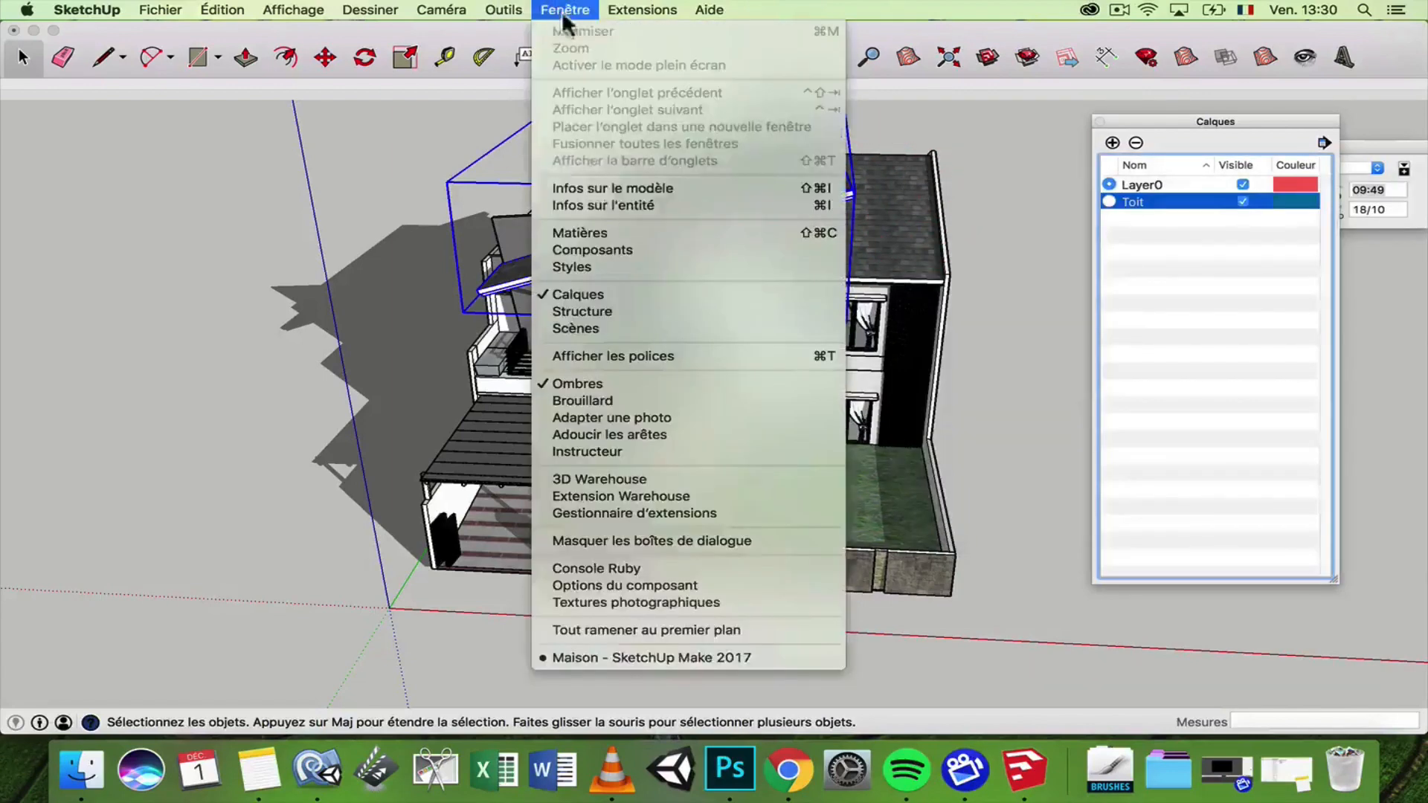
pyautogui.click(709, 208)
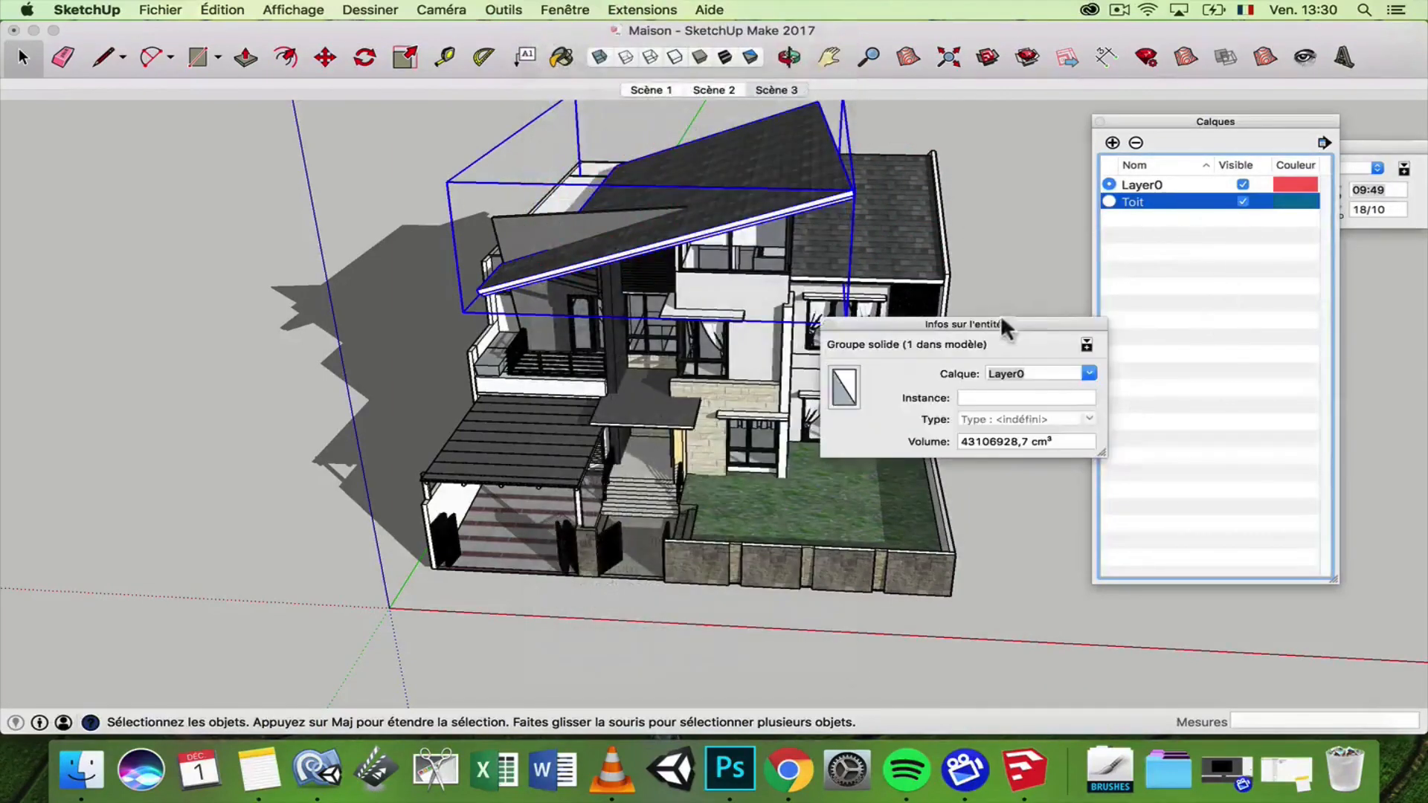
pyautogui.moveTo(1001, 314); pyautogui.dragTo(1125, 471)
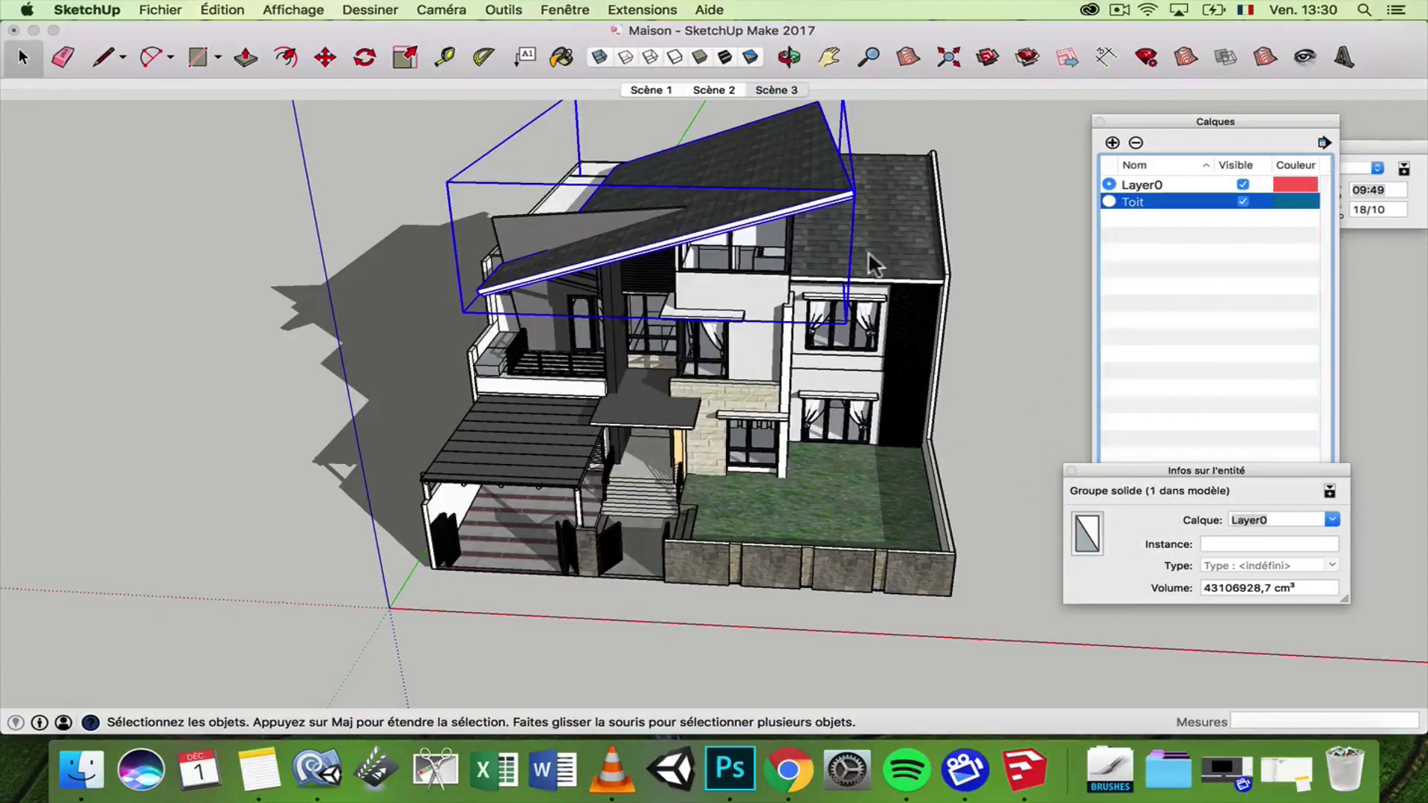
# - Hide the Toit layer and place the Infos sur l'entité window directly below the layer list
pyautogui.click(1125, 216)
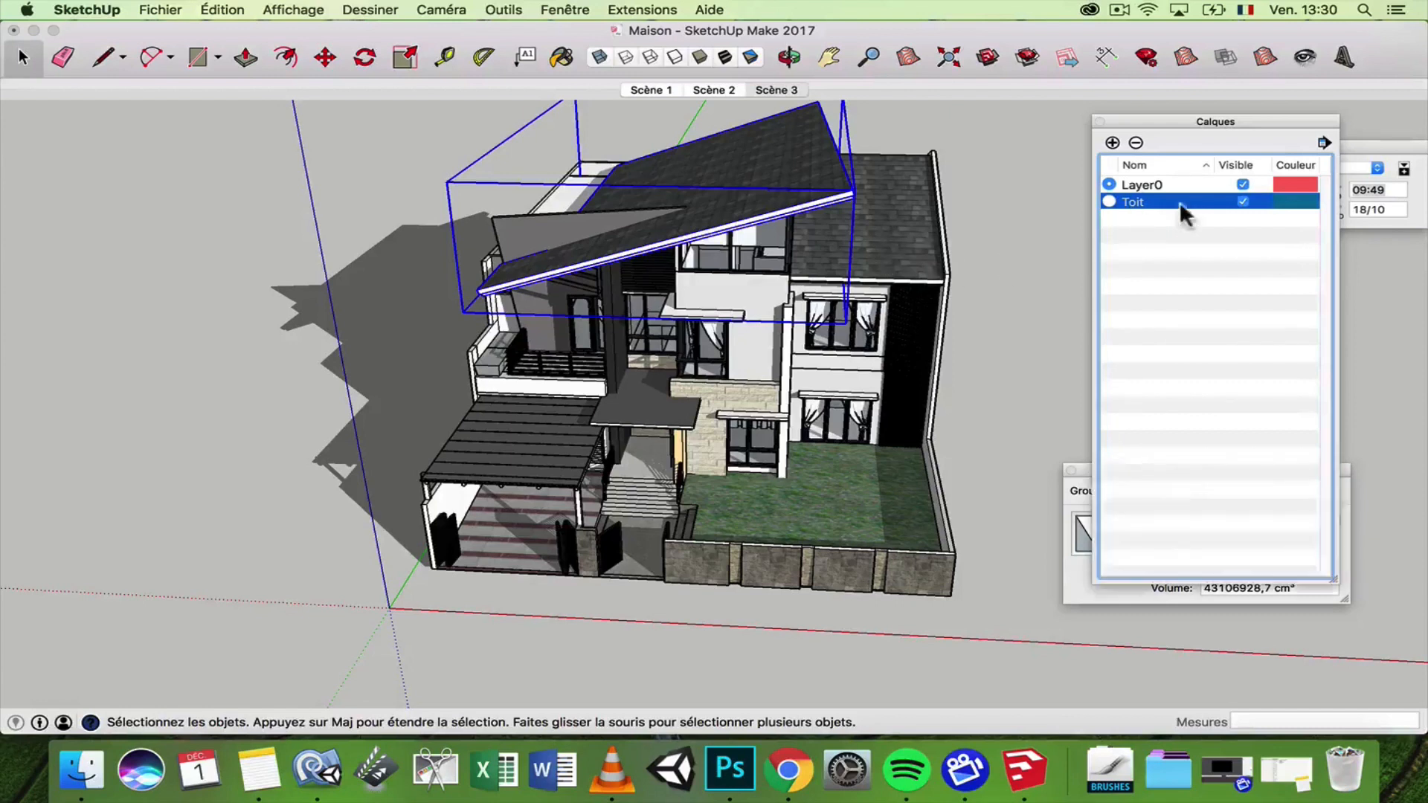
pyautogui.doubleClick(1133, 202)
pyautogui.click(1140, 186)
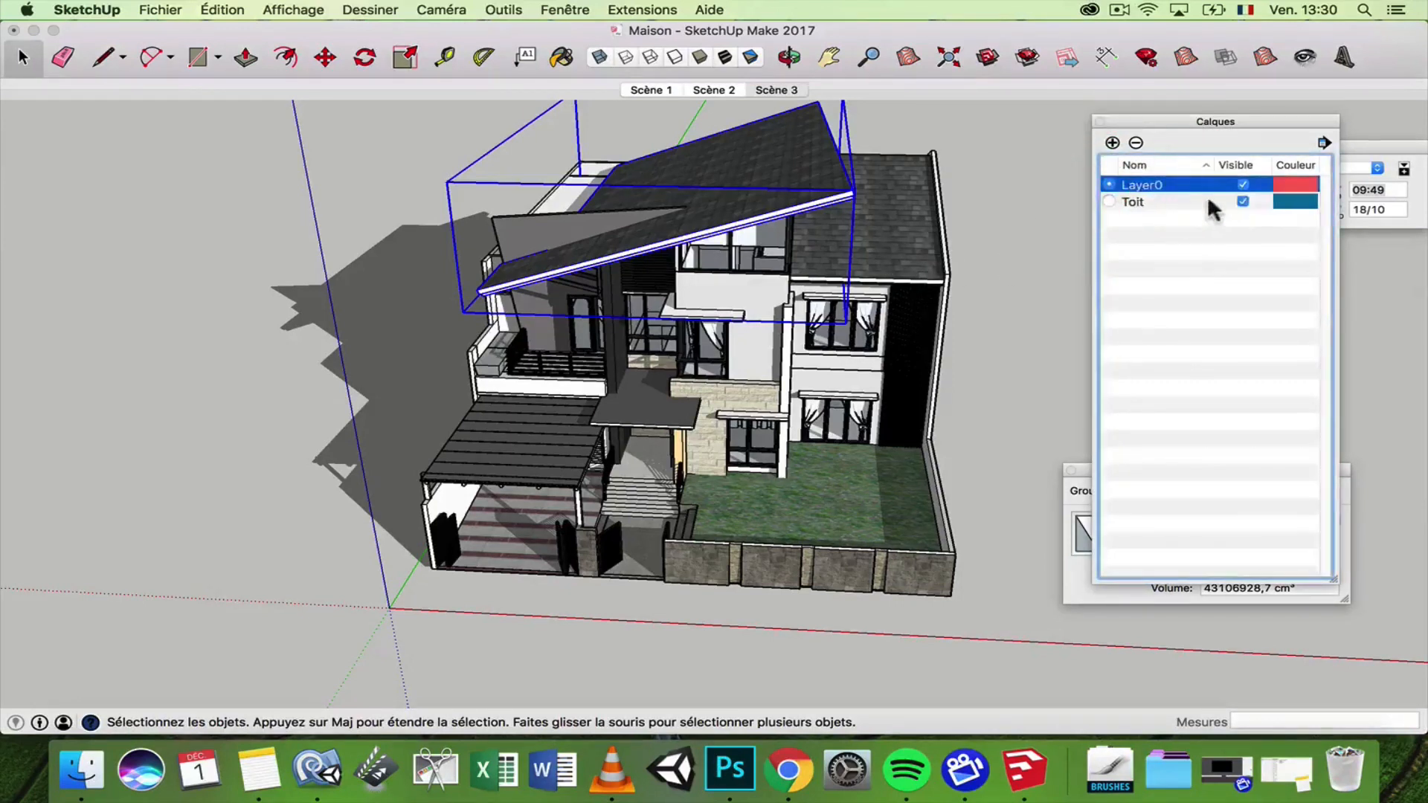
pyautogui.click(1243, 201)
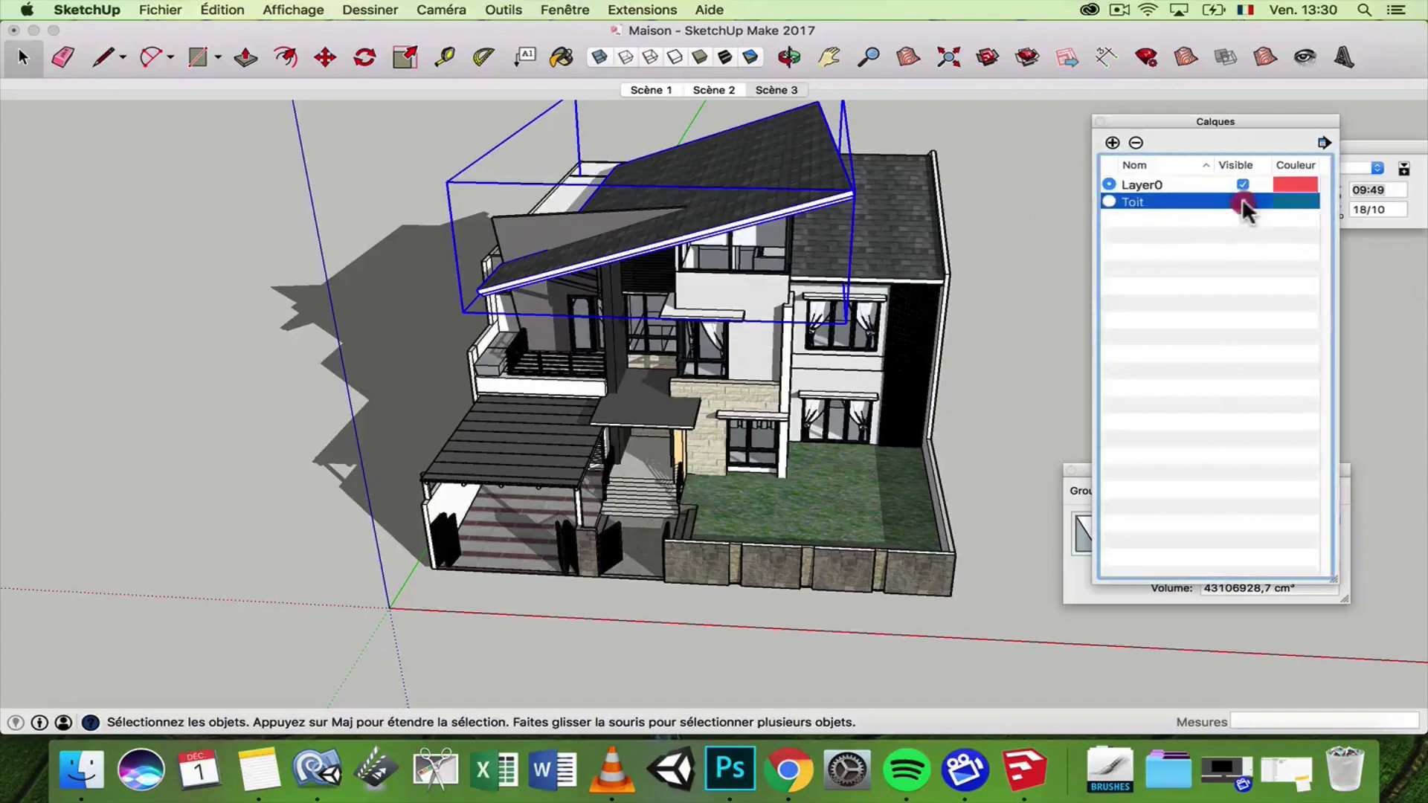
pyautogui.click(1079, 513)
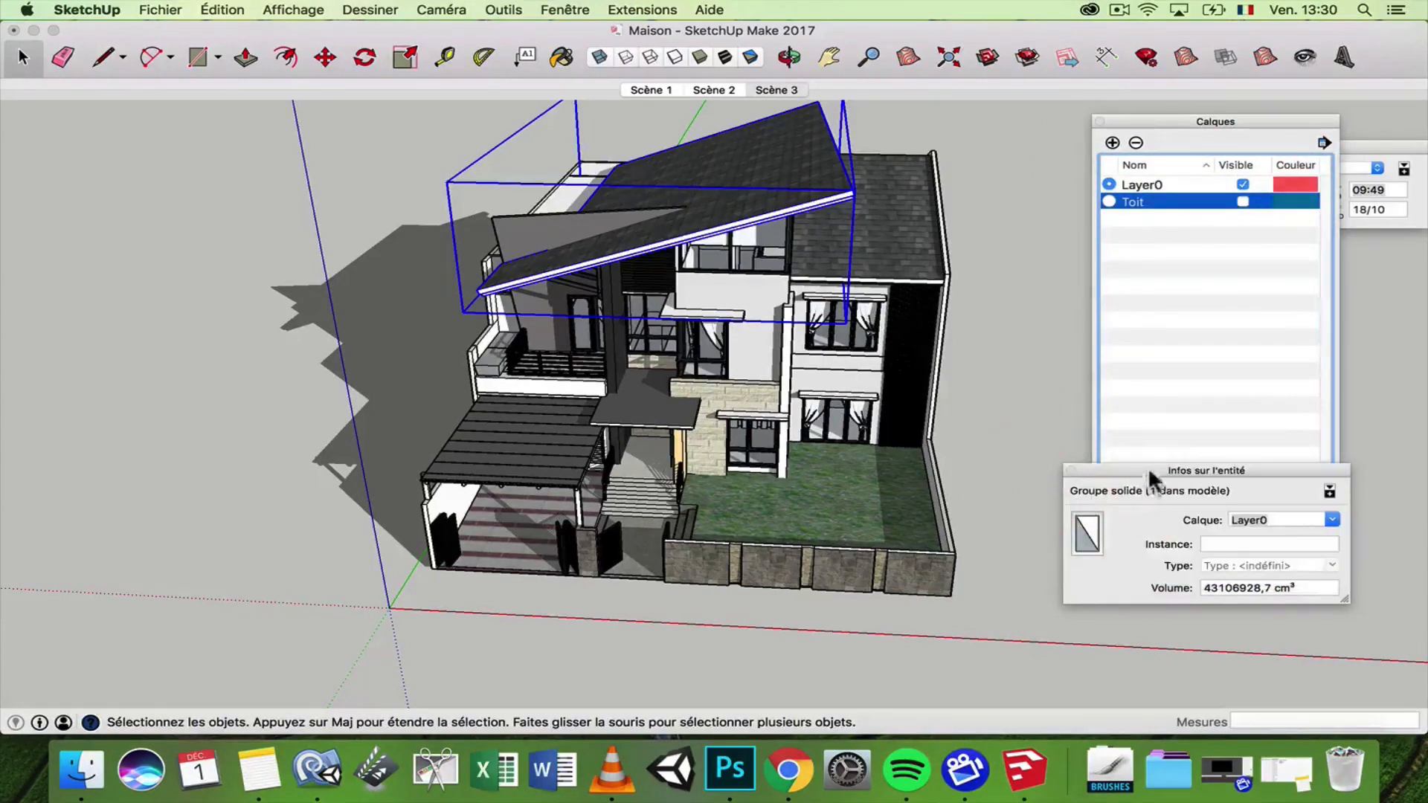
pyautogui.moveTo(1145, 471); pyautogui.dragTo(1174, 592)
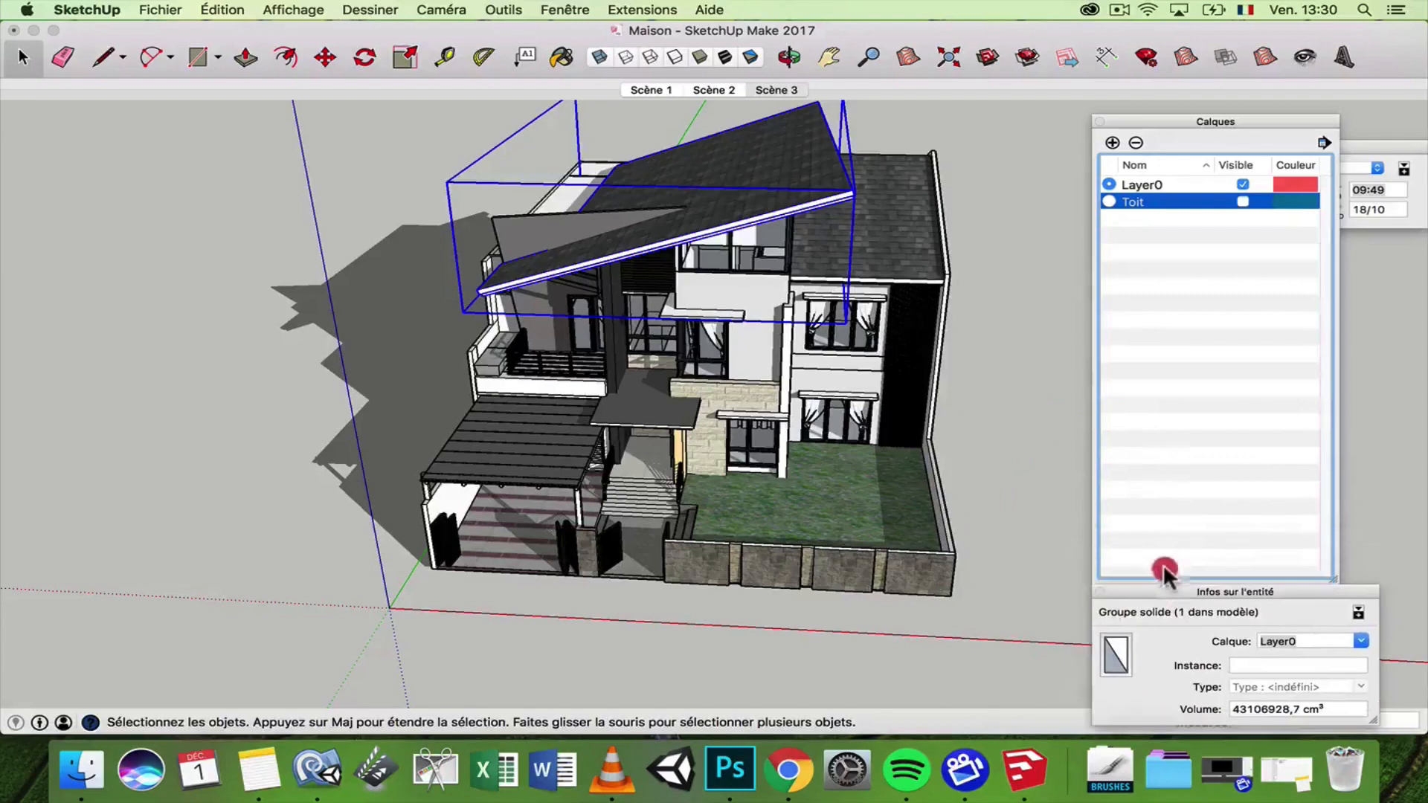
# - Assign the tiled side roof and the large sloping roof to the Toit layer
pyautogui.click(872, 202)
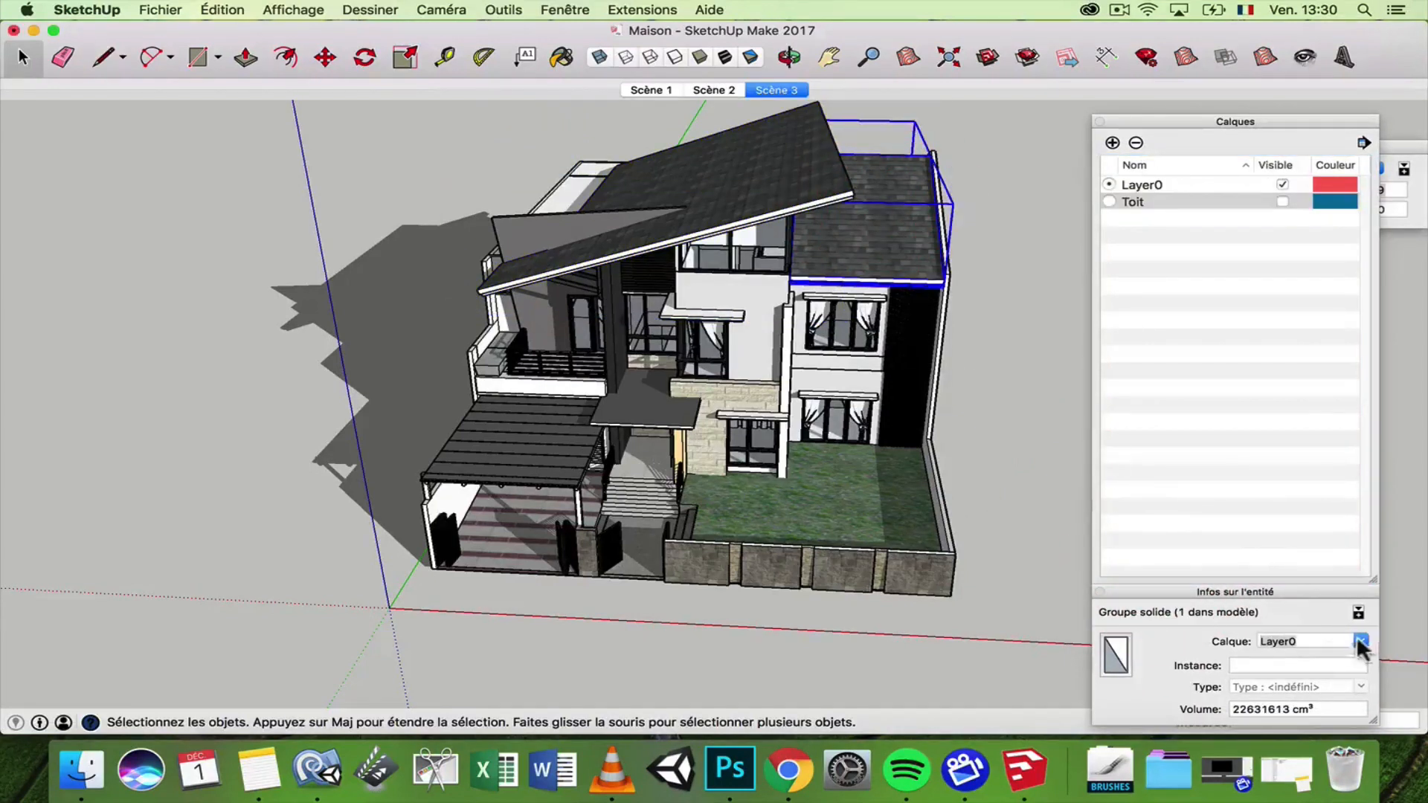
pyautogui.click(1314, 674)
pyautogui.click(773, 192)
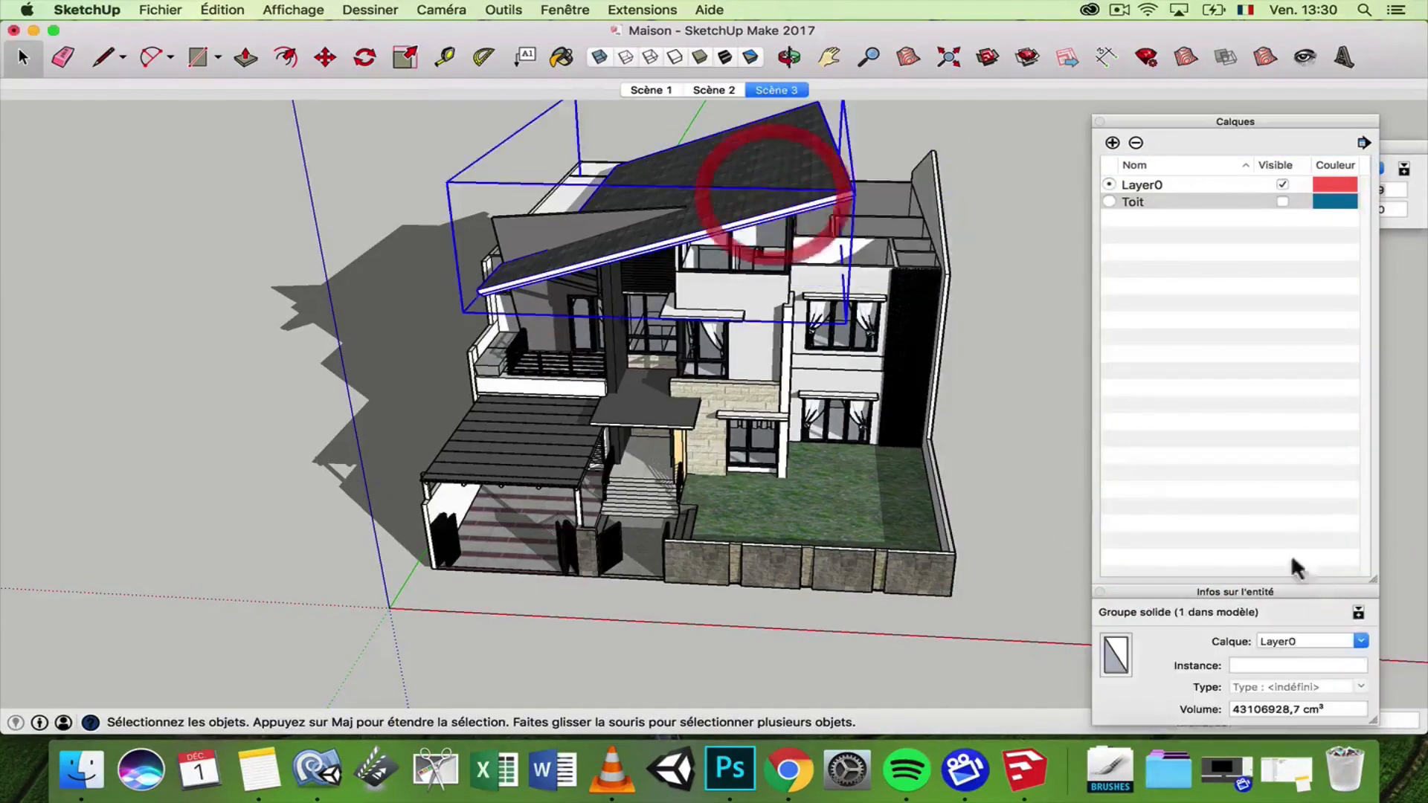
pyautogui.click(1360, 640)
pyautogui.click(1297, 673)
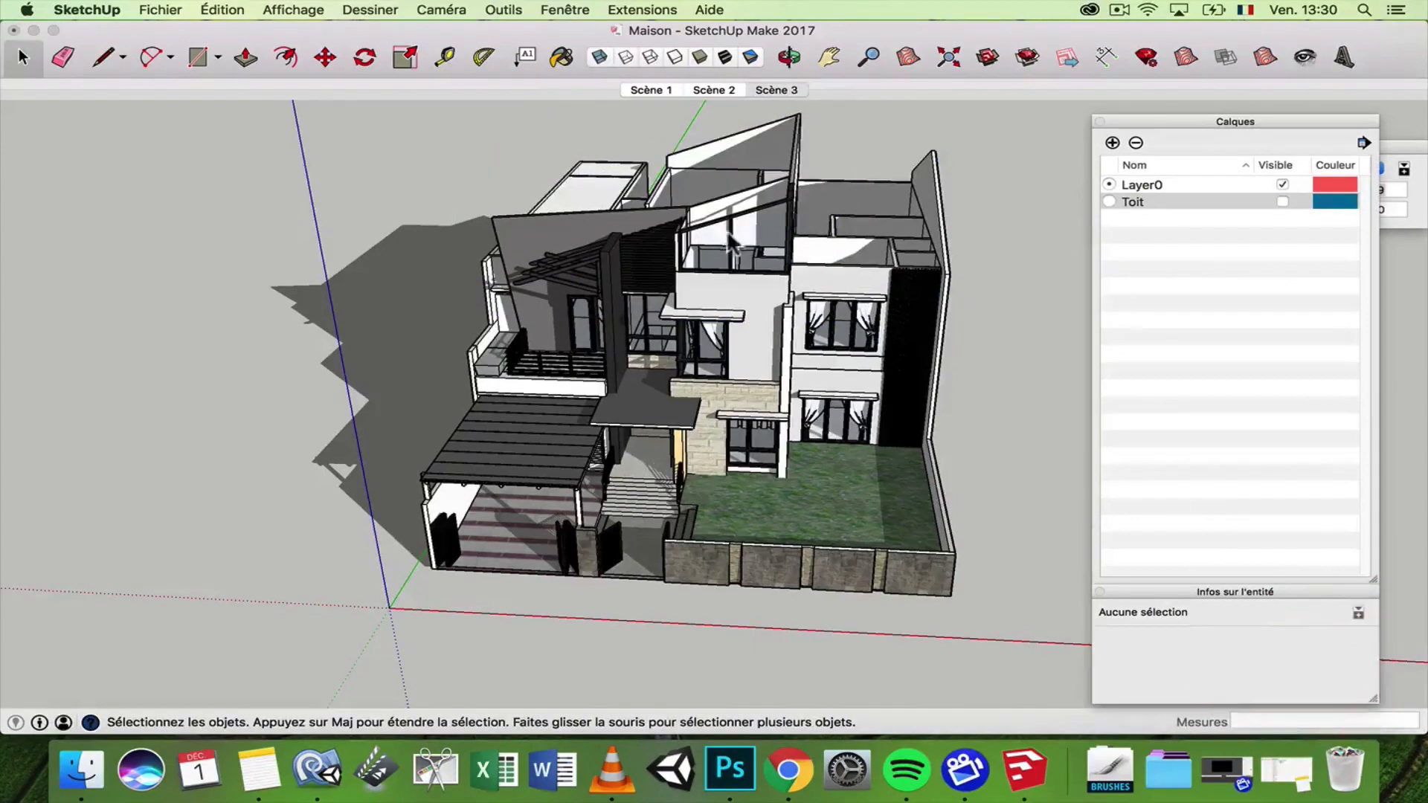
# - Assign the carport roof in front of the garage doors to the Toit layer
pyautogui.moveTo(574, 230); pyautogui.dragTo(510, 198, button='middle')
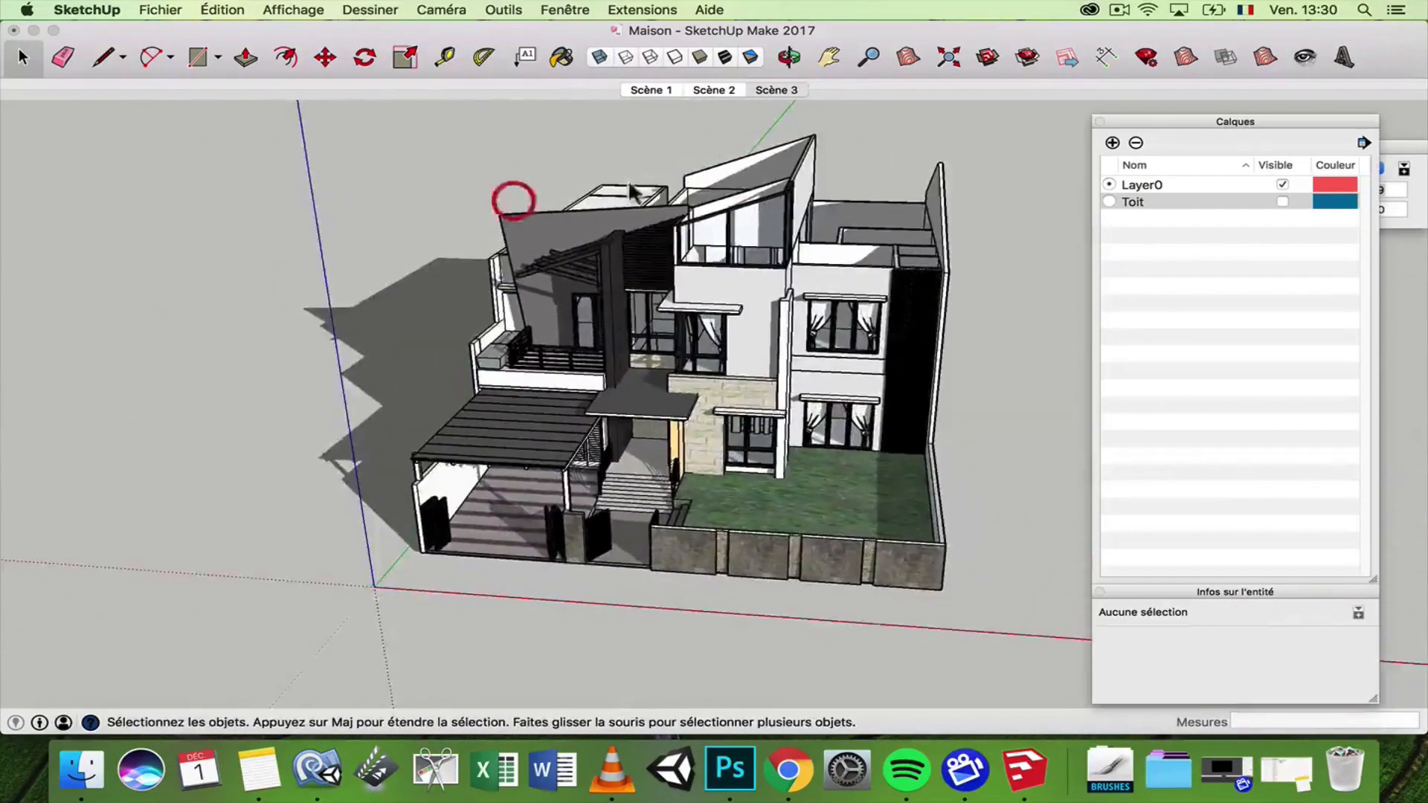
pyautogui.scroll(5, 827, 165)
pyautogui.moveTo(860, 185); pyautogui.dragTo(1026, 271, button='middle')
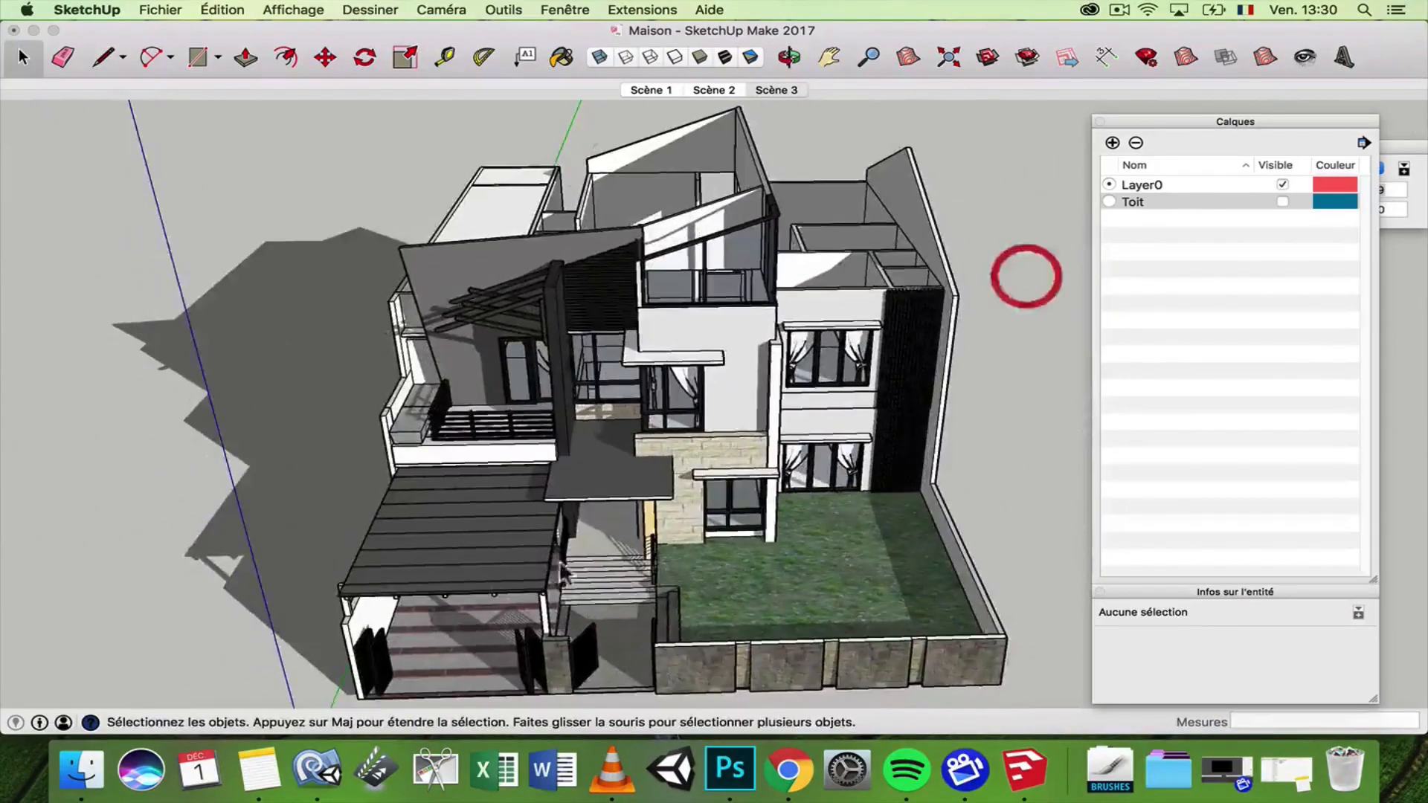
pyautogui.scroll(5, 387, 595)
pyautogui.scroll(3, 385, 587)
pyautogui.moveTo(385, 588); pyautogui.dragTo(631, 474, button='middle')
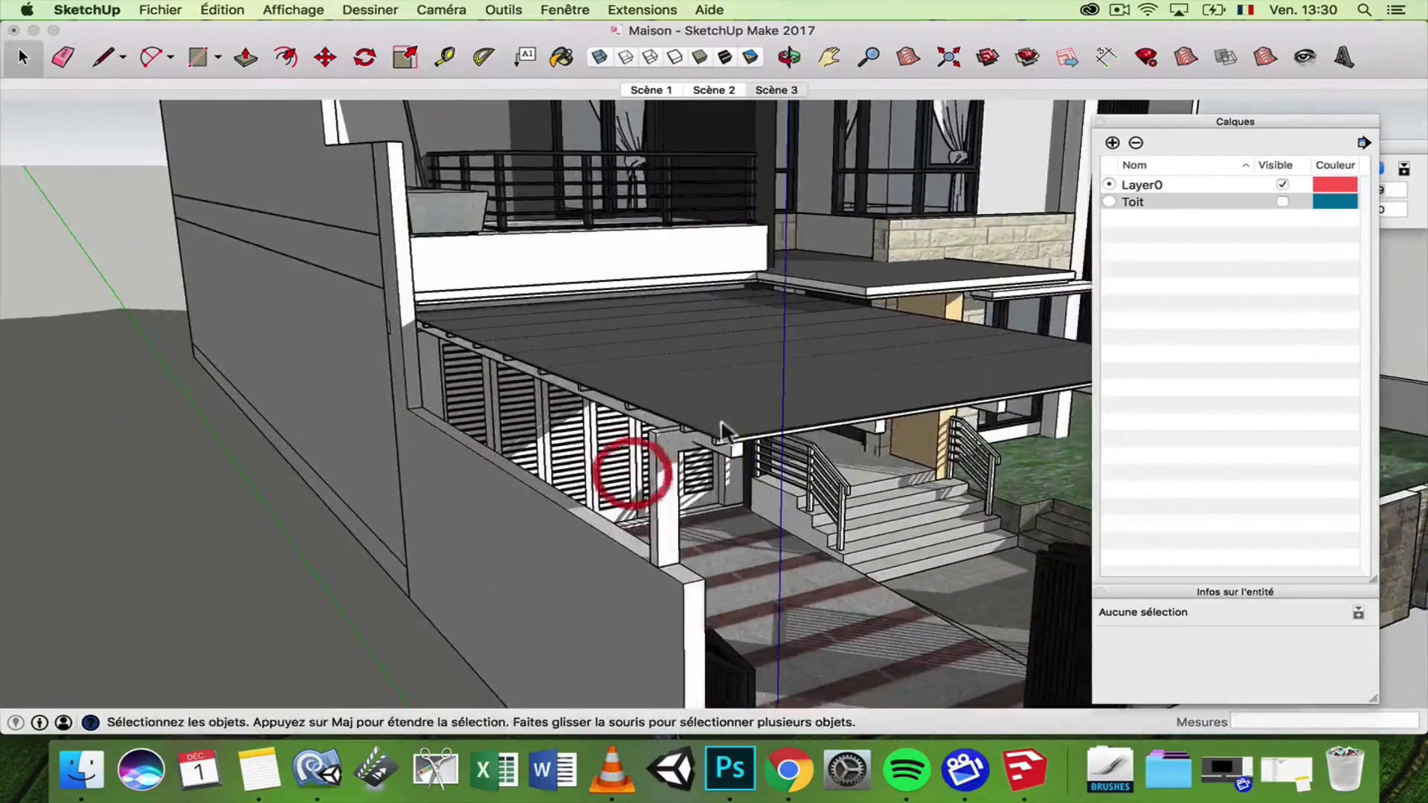
pyautogui.click(726, 418)
pyautogui.moveTo(735, 418); pyautogui.dragTo(539, 364, button='middle')
pyautogui.click(1361, 641)
pyautogui.click(1279, 660)
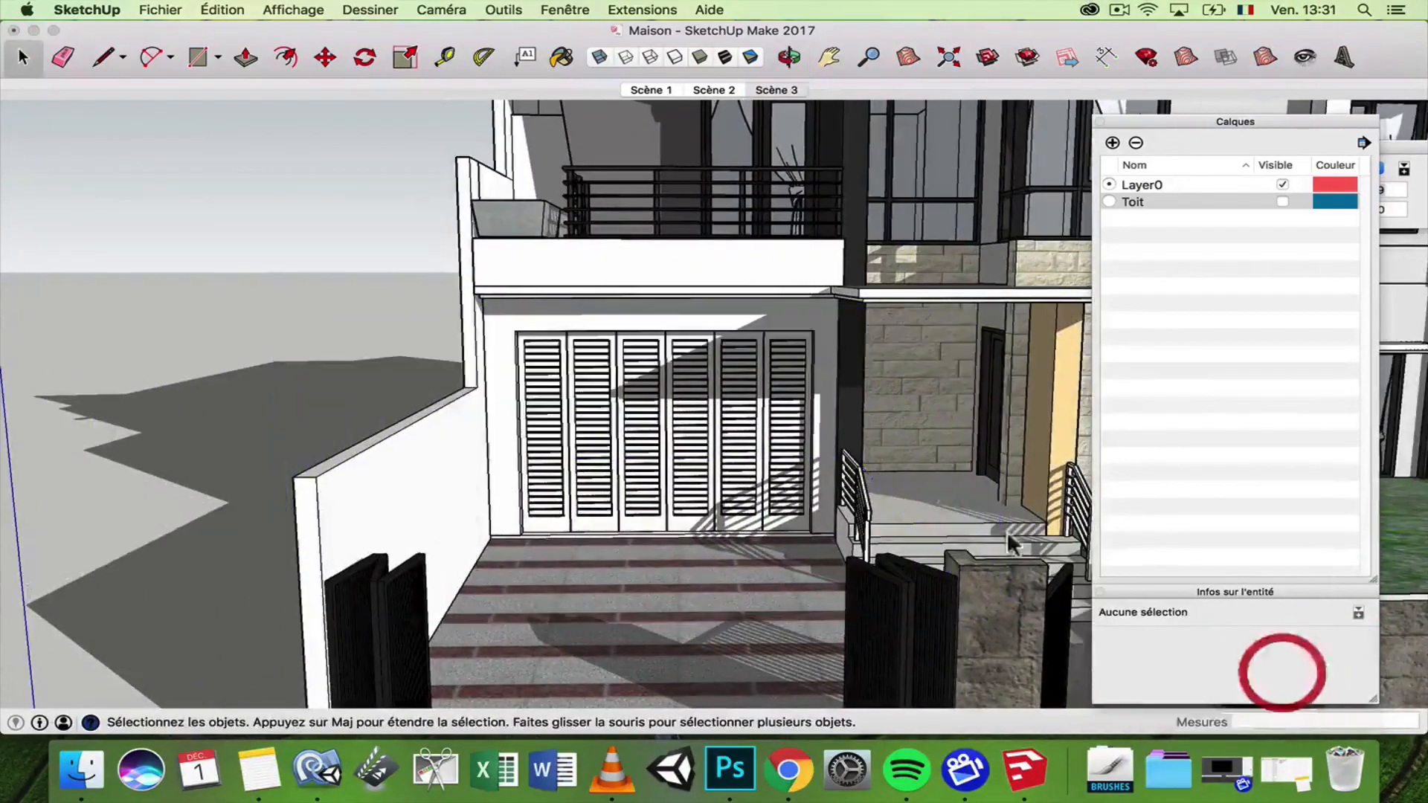
# - Assign the flat canopy above the entrance steps to the Toit layer
pyautogui.moveTo(785, 455); pyautogui.dragTo(790, 459, button='middle')
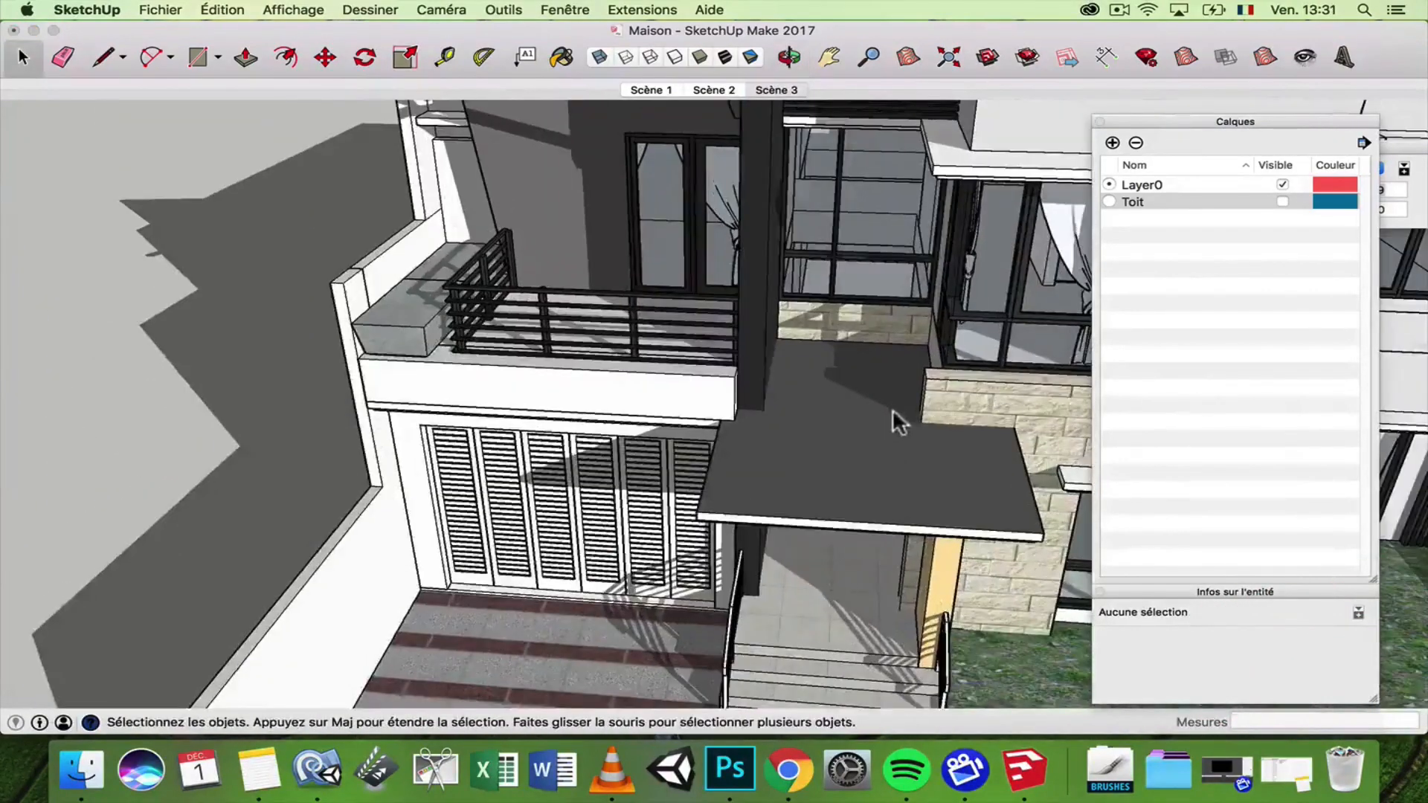
pyautogui.click(851, 482)
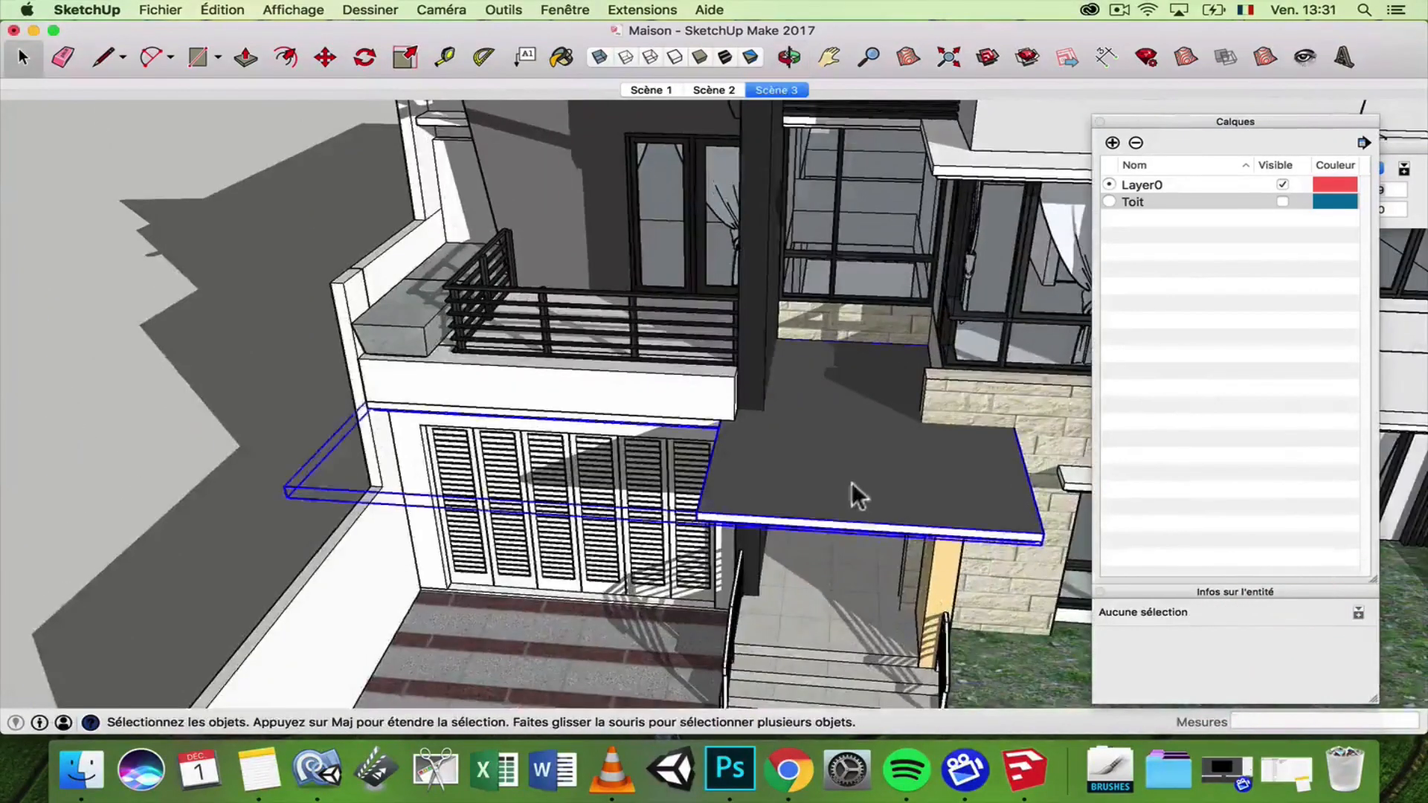
pyautogui.moveTo(850, 482)
pyautogui.mouseDown(button='middle')
pyautogui.moveTo(782, 386)
pyautogui.moveTo(628, 317)
pyautogui.moveTo(773, 281)
pyautogui.moveTo(1018, 521)
pyautogui.mouseUp(button='middle')
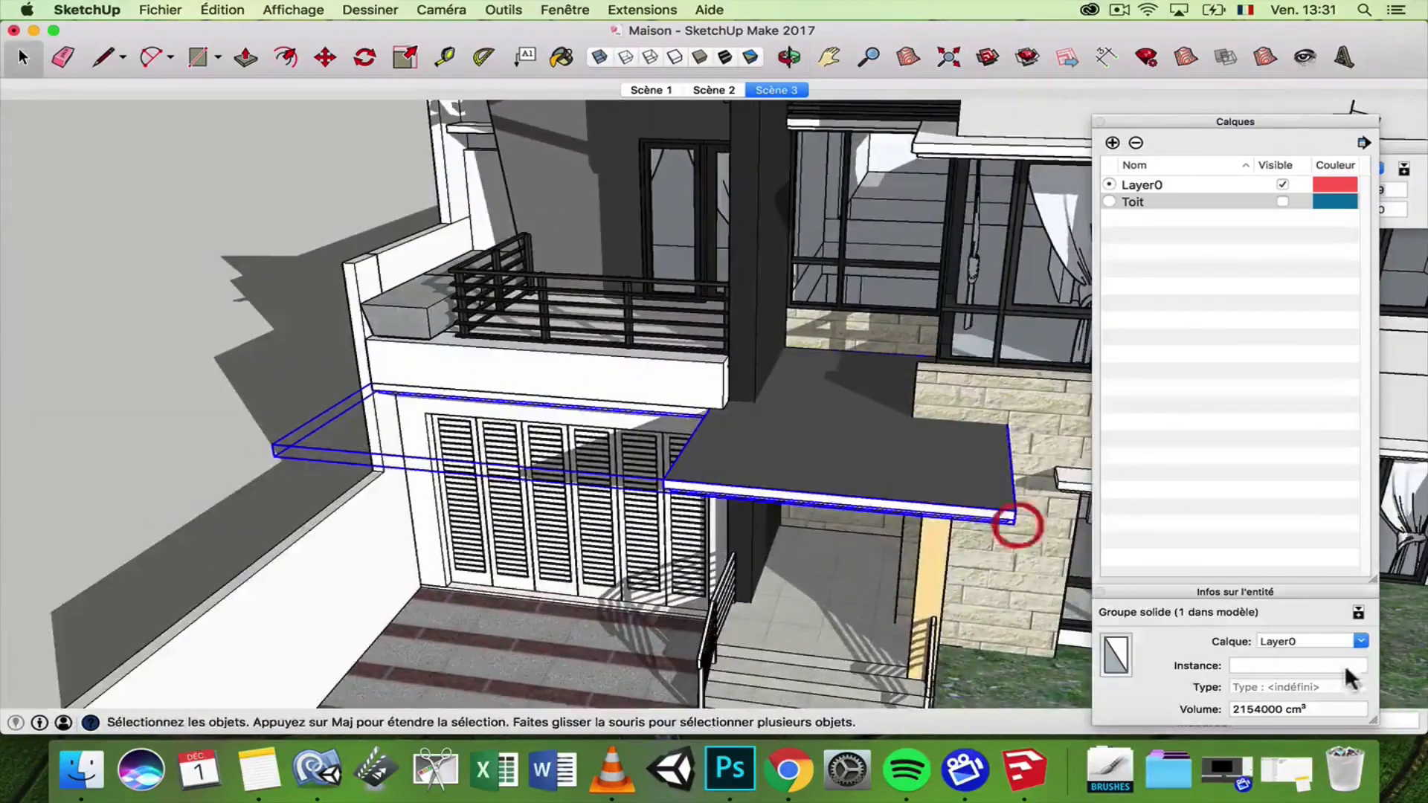
pyautogui.click(1360, 643)
pyautogui.click(1283, 660)
pyautogui.scroll(-10, 882, 491)
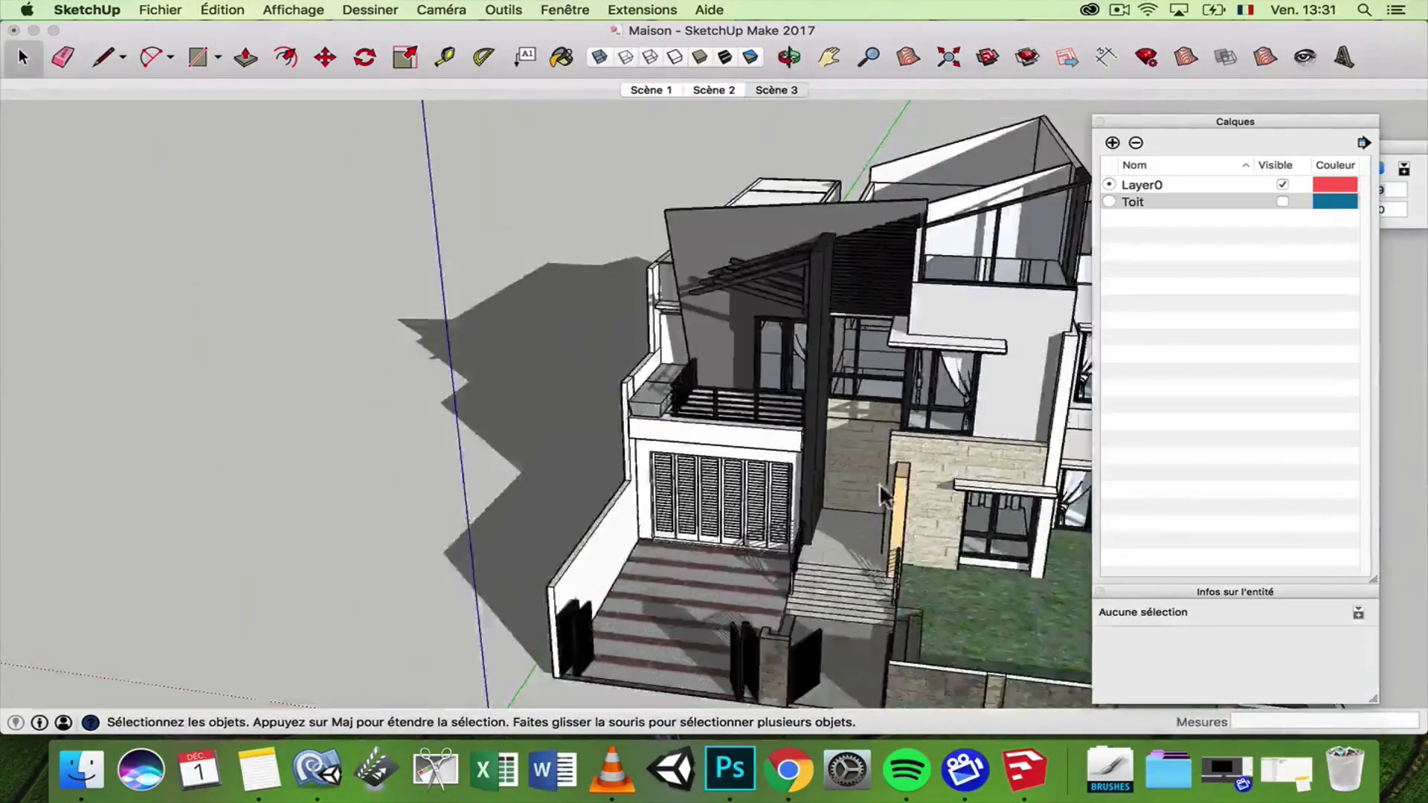
# - Create a layer named Murs
pyautogui.moveTo(879, 483)
pyautogui.mouseDown(button='middle')
pyautogui.moveTo(1018, 439)
pyautogui.moveTo(781, 415)
pyautogui.moveTo(1030, 408)
pyautogui.moveTo(1084, 424)
pyautogui.moveTo(774, 435)
pyautogui.mouseUp(button='middle')
pyautogui.scroll(8, 855, 423)
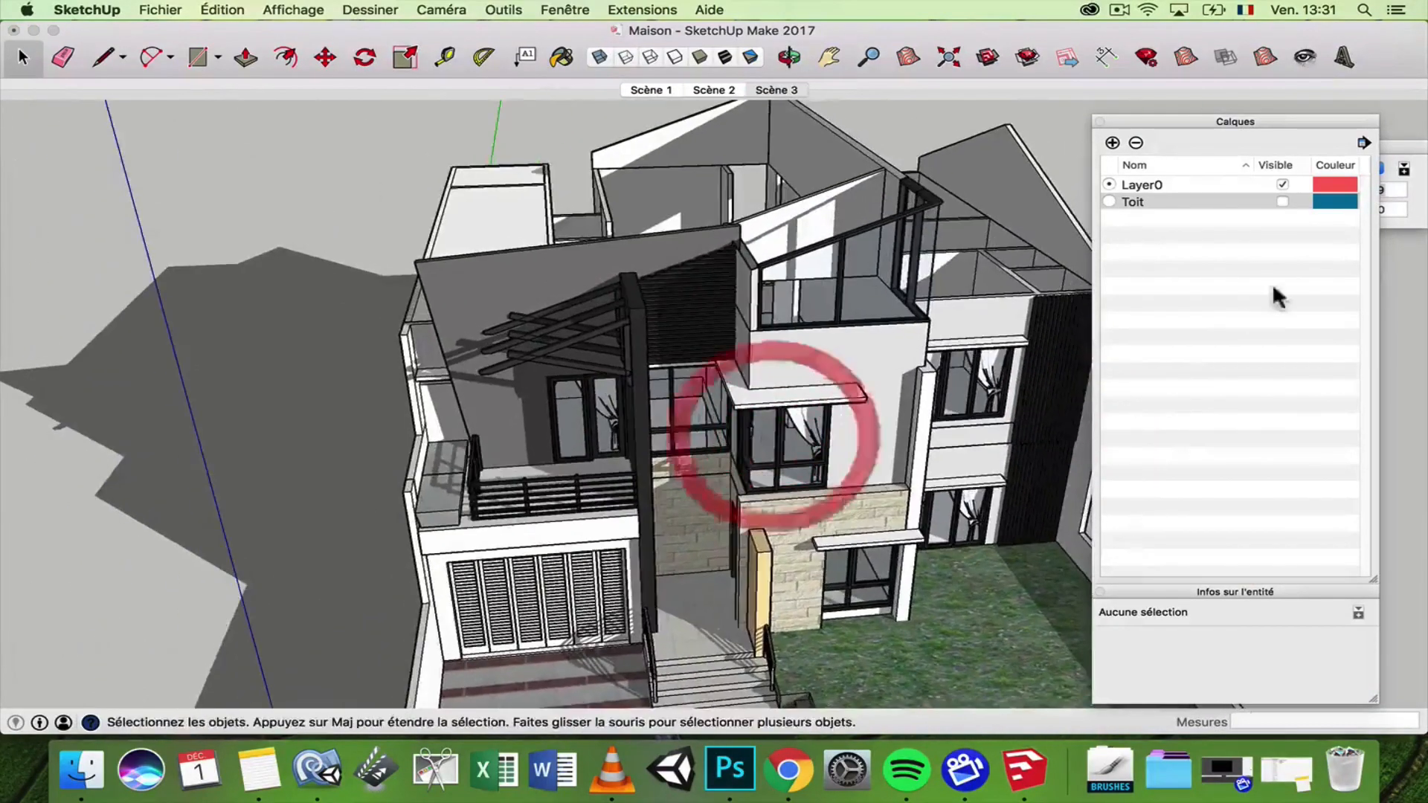
pyautogui.click(1116, 146)
pyautogui.write('Murs')
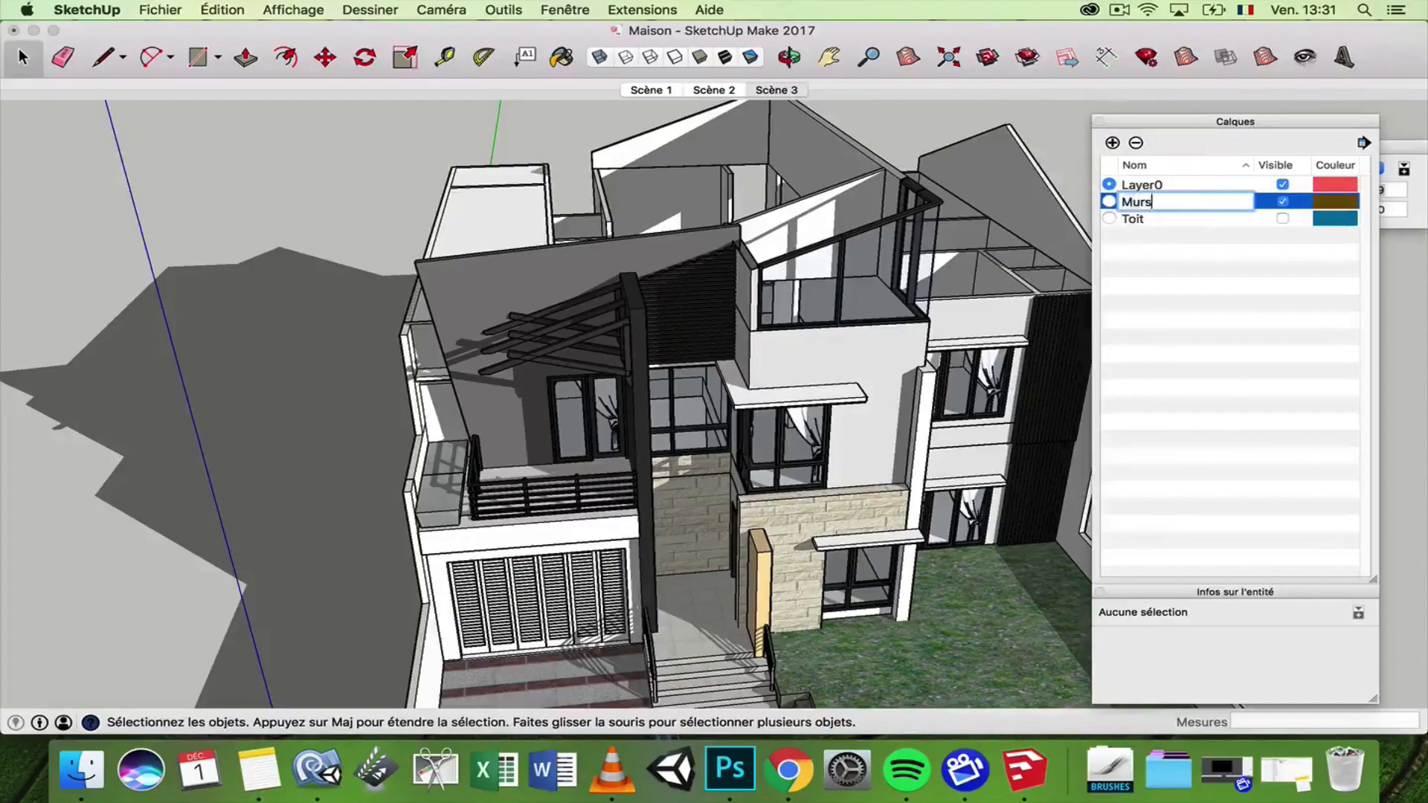
pyautogui.press('Return')
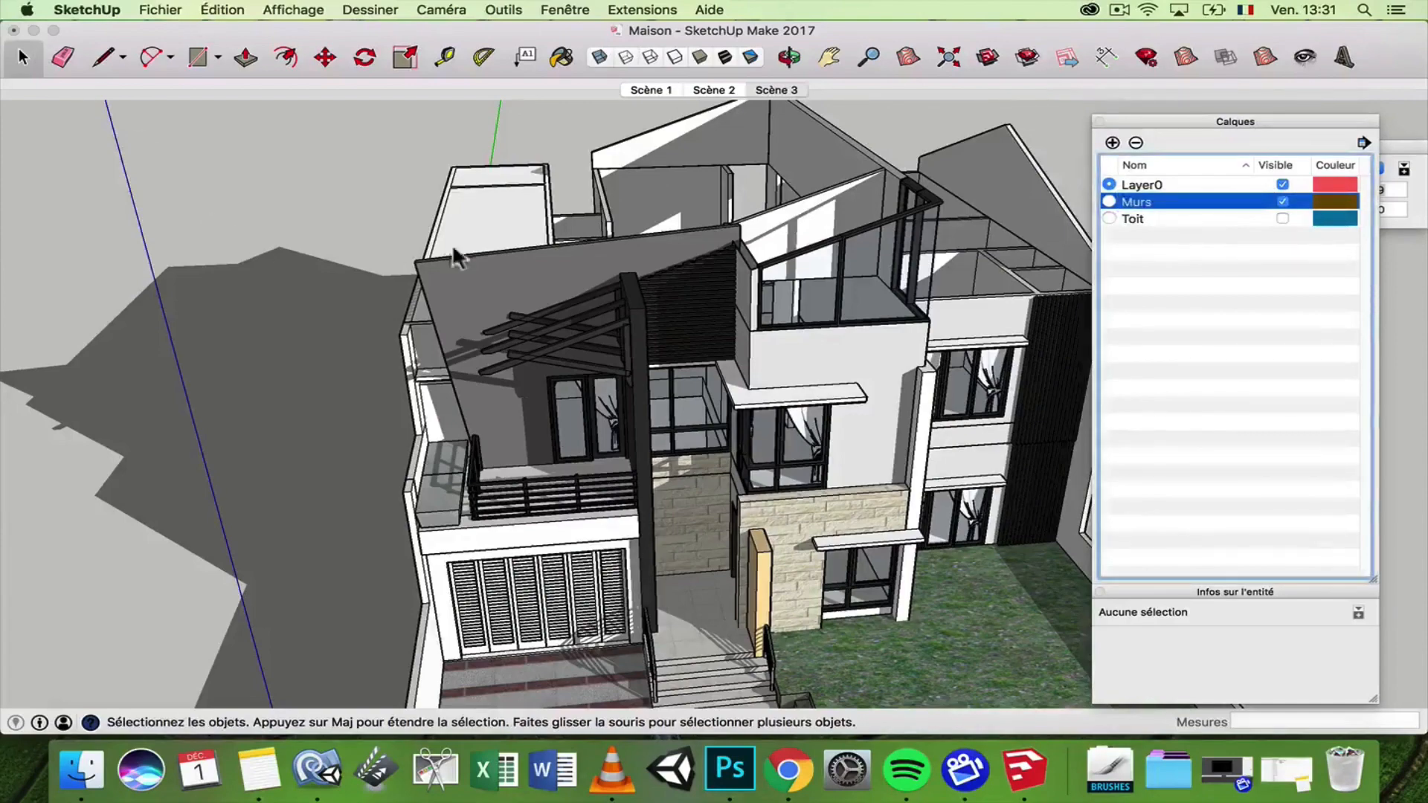
# - Assign the main upper-floor wall group to the Murs layer and hide that layer
pyautogui.click(493, 258)
pyautogui.moveTo(494, 257); pyautogui.dragTo(707, 288, button='middle')
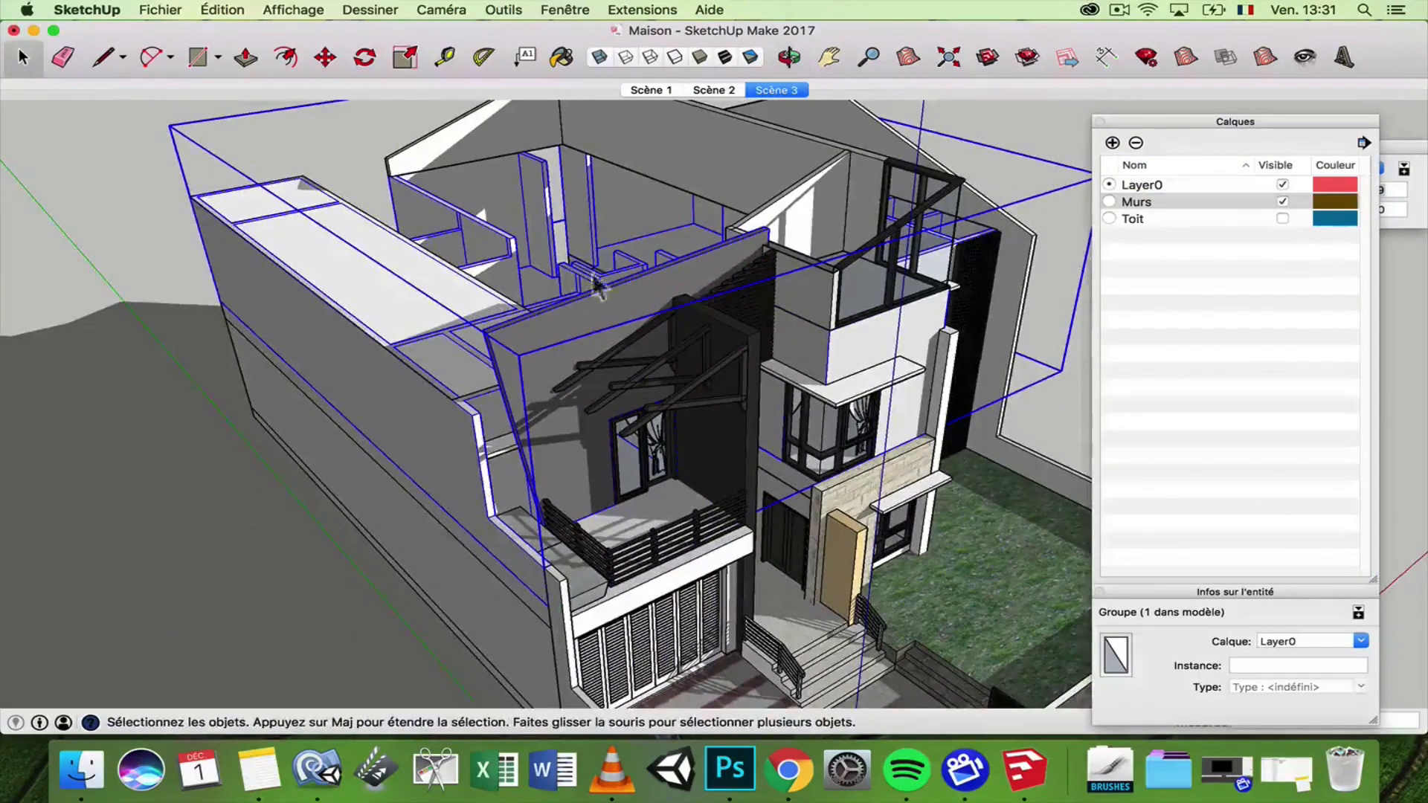
pyautogui.click(1360, 641)
pyautogui.click(1290, 669)
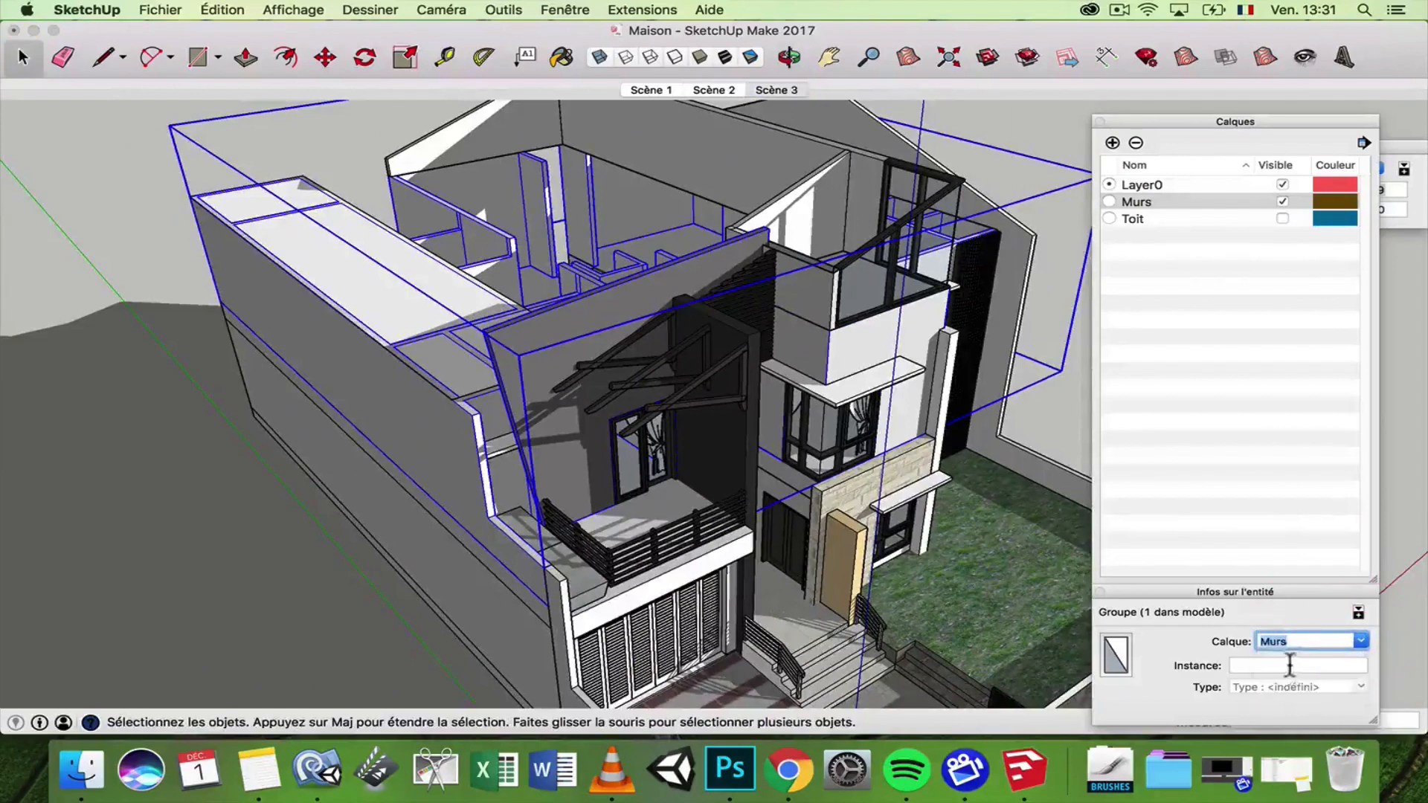
pyautogui.click(1281, 202)
# - Assign the ground-floor walls, the tall white front column and the two white window canopies beside it to the Murs layer
pyautogui.moveTo(633, 253); pyautogui.dragTo(728, 250, button='middle')
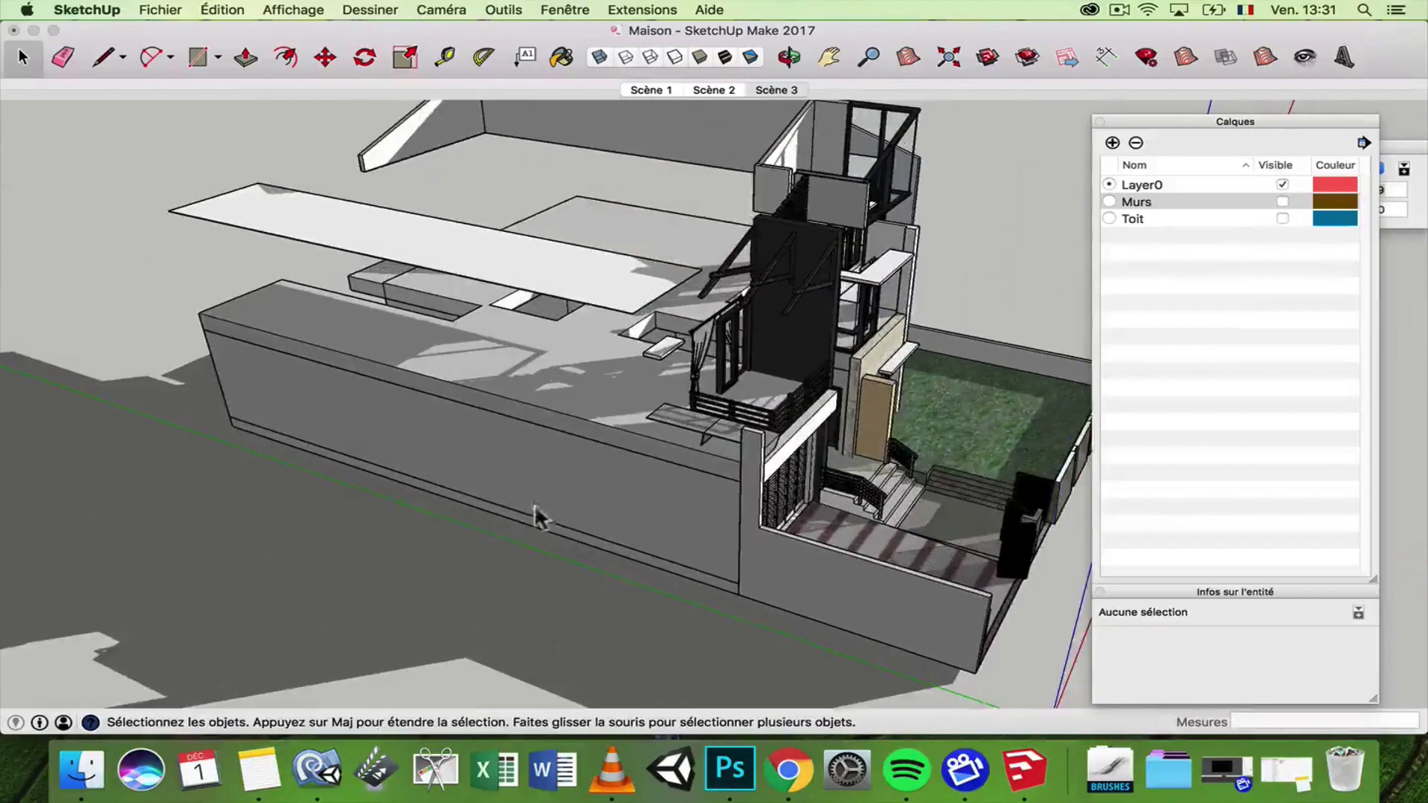
pyautogui.click(492, 410)
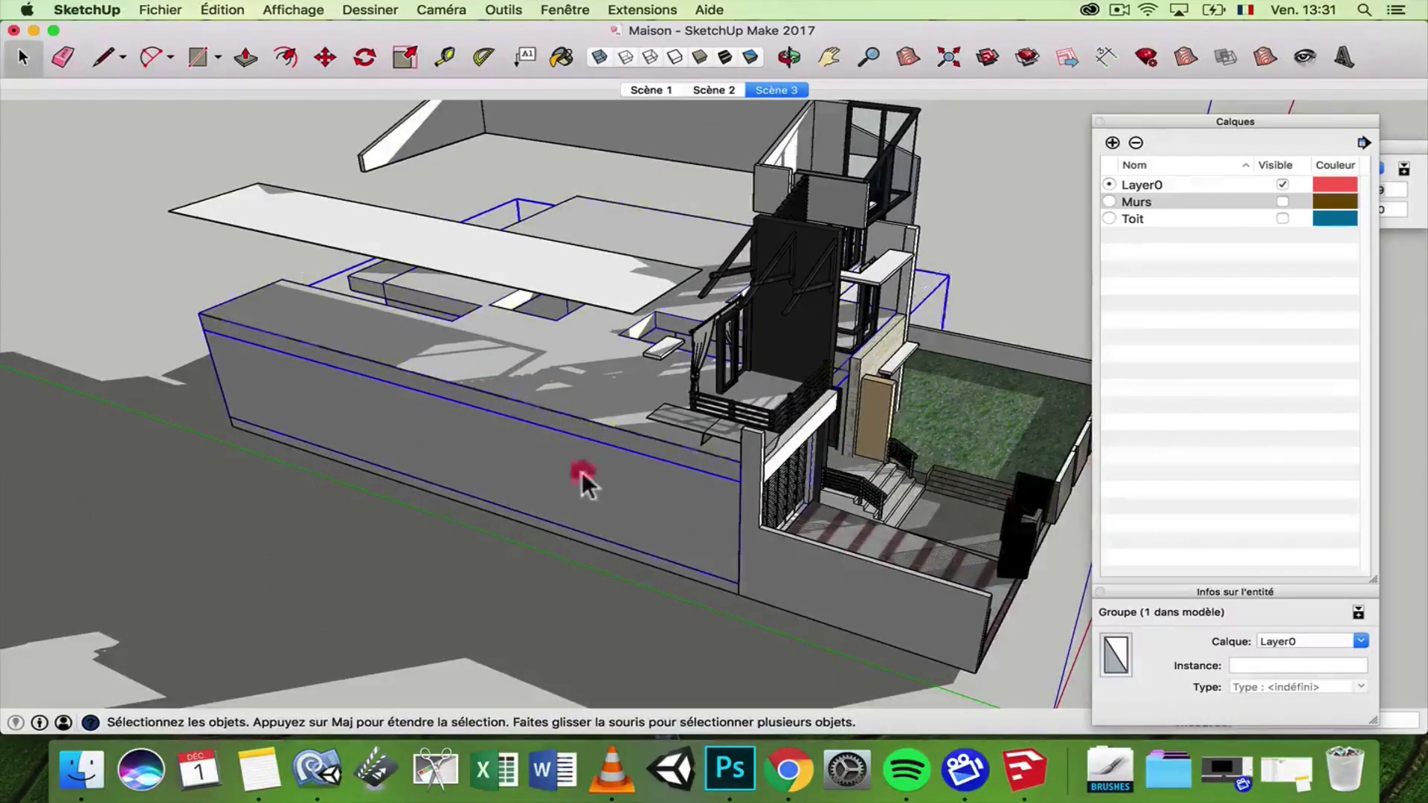
pyautogui.moveTo(581, 471); pyautogui.dragTo(259, 376, button='middle')
pyautogui.scroll(-4, 258, 376)
pyautogui.scroll(10, 714, 368)
pyautogui.keyDown('shift'); pyautogui.moveTo(774, 353); pyautogui.dragTo(687, 383, button='middle'); pyautogui.keyUp('shift')
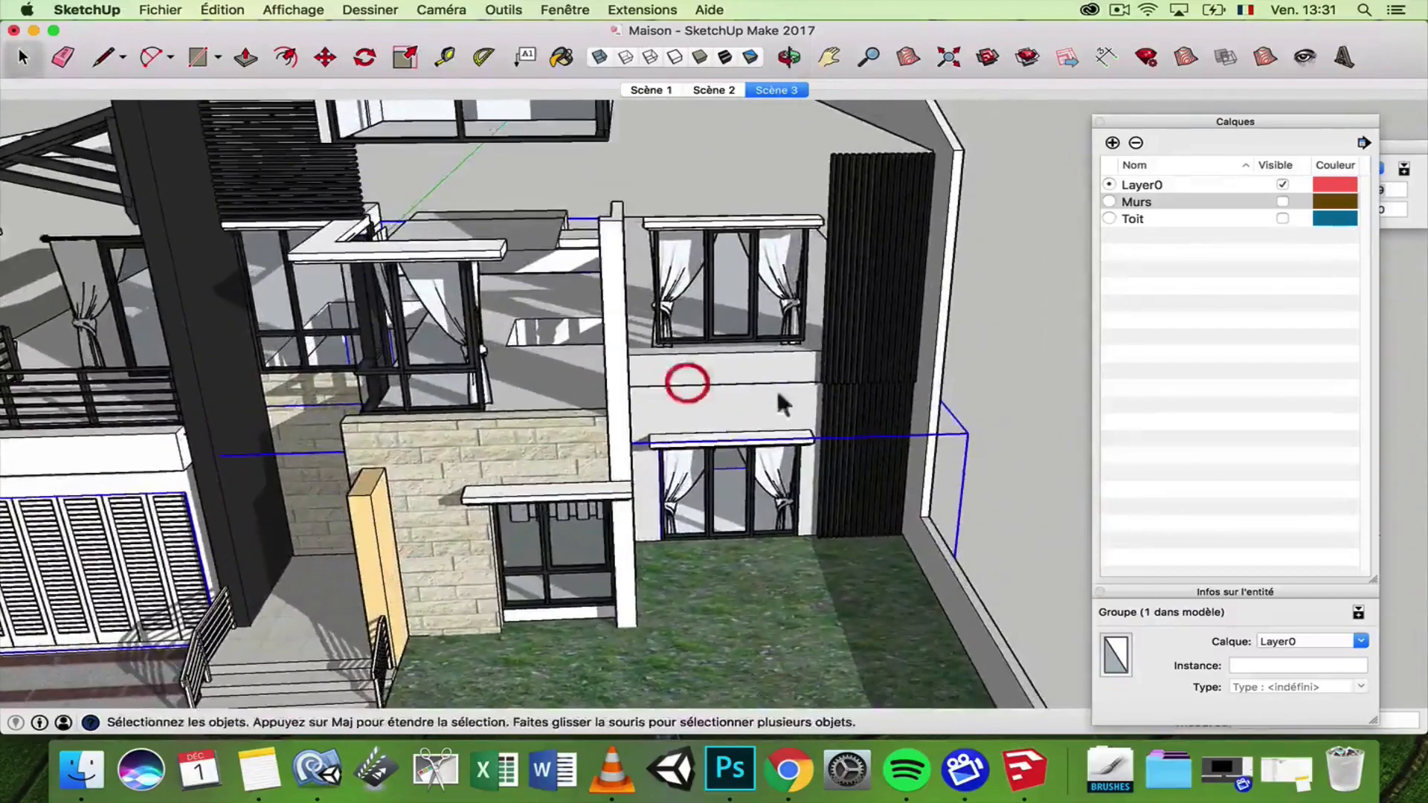
pyautogui.moveTo(785, 398); pyautogui.dragTo(578, 420, button='middle')
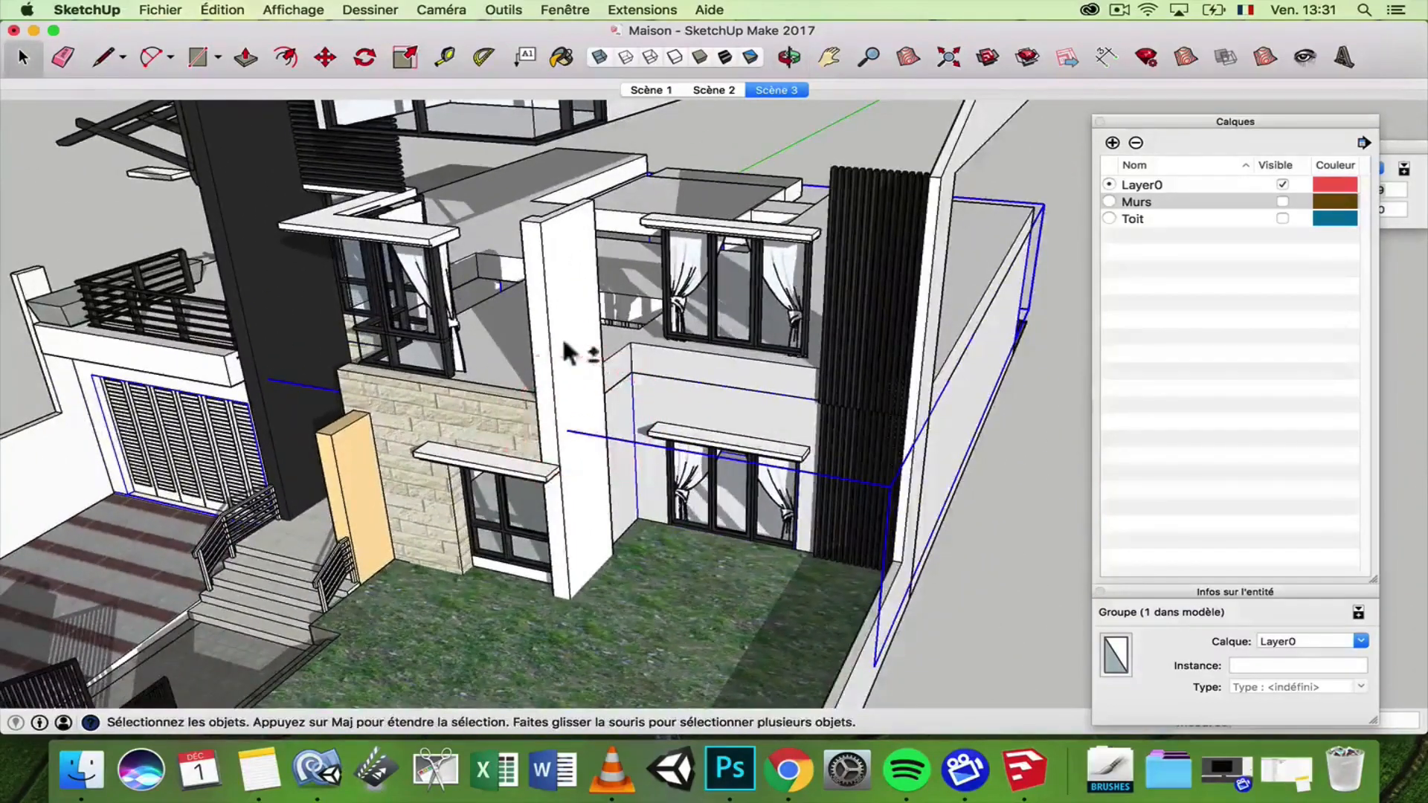
pyautogui.keyDown('shift'); pyautogui.click(498, 463); pyautogui.keyUp('shift')
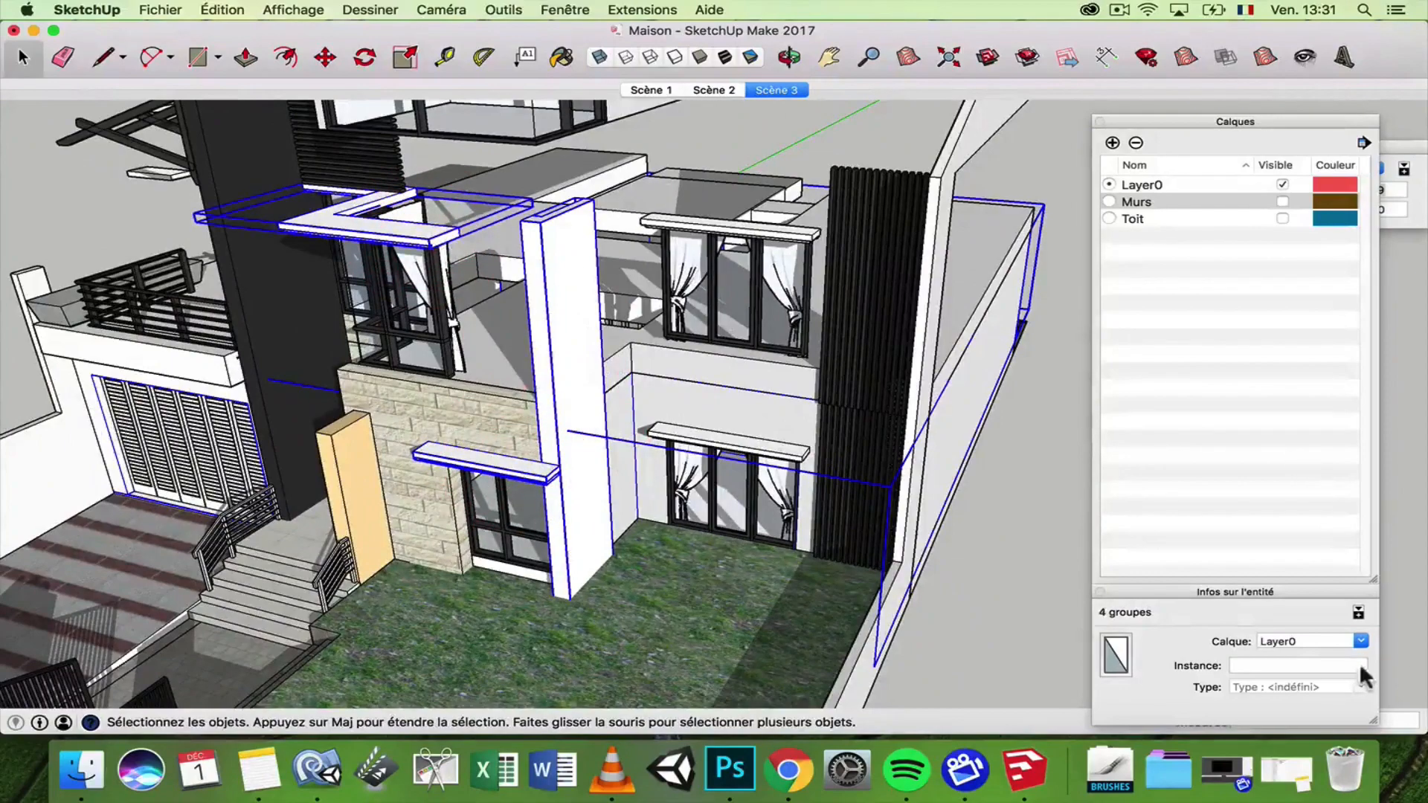
pyautogui.click(1309, 641)
pyautogui.click(1281, 658)
# - Assign the wall group around the sloped glazing of the upper front room to the Murs layer
pyautogui.moveTo(690, 436); pyautogui.dragTo(641, 371, button='middle')
pyautogui.scroll(-5, 579, 289)
pyautogui.click(627, 183)
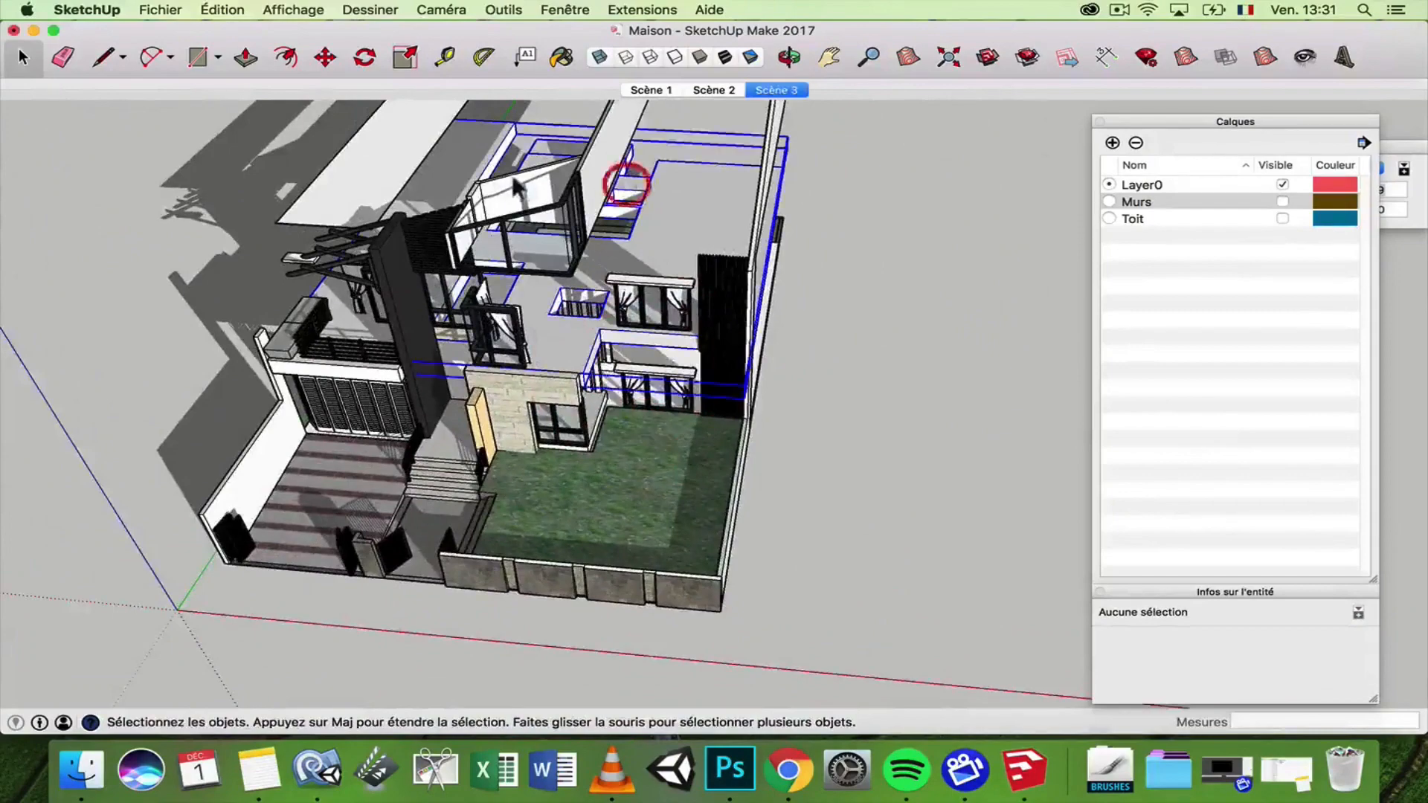
pyautogui.scroll(5, 527, 181)
pyautogui.click(681, 159)
pyautogui.click(1339, 644)
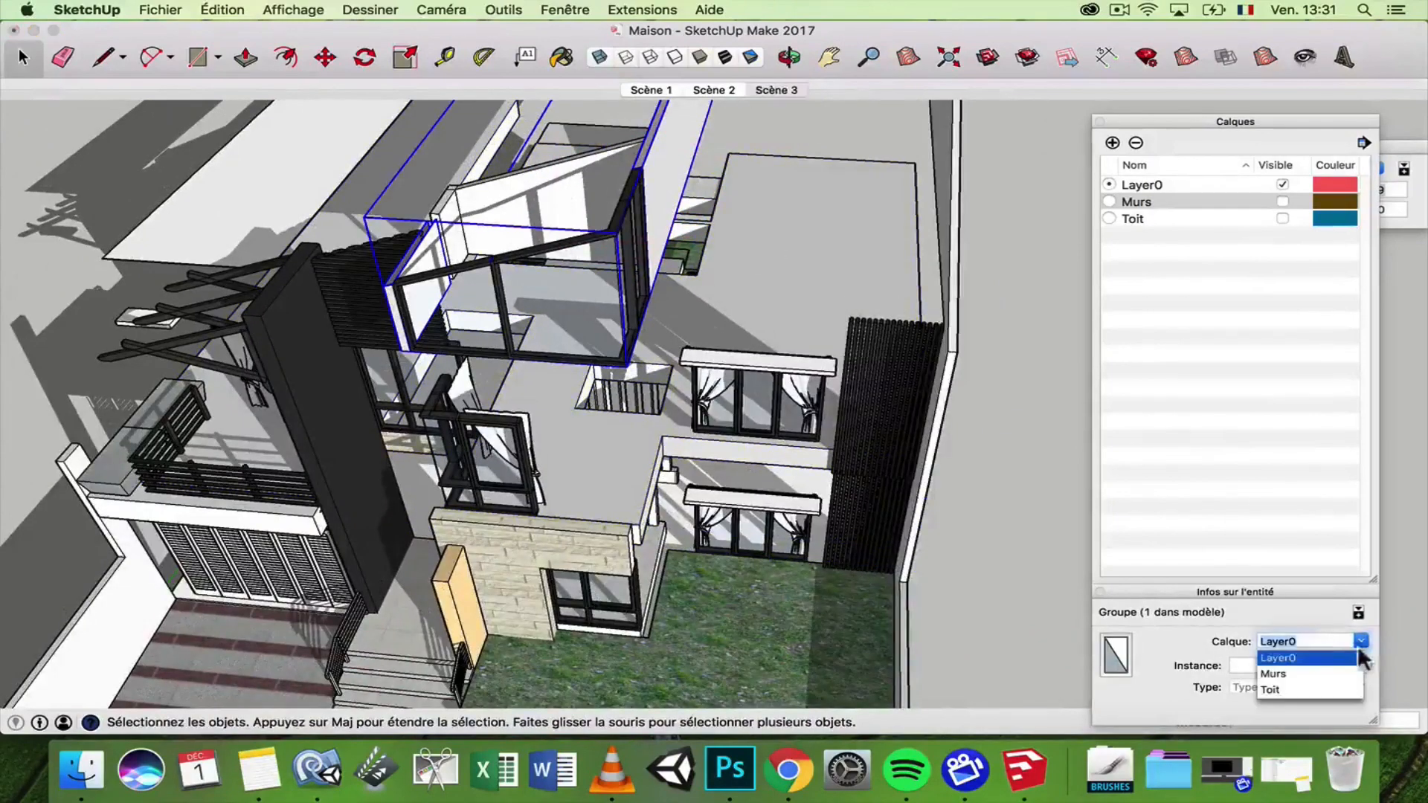
pyautogui.click(1312, 671)
# - Assign the remaining sloped upper wall and the floating gable walls to the Murs layer
pyautogui.moveTo(377, 136); pyautogui.dragTo(744, 123, button='middle')
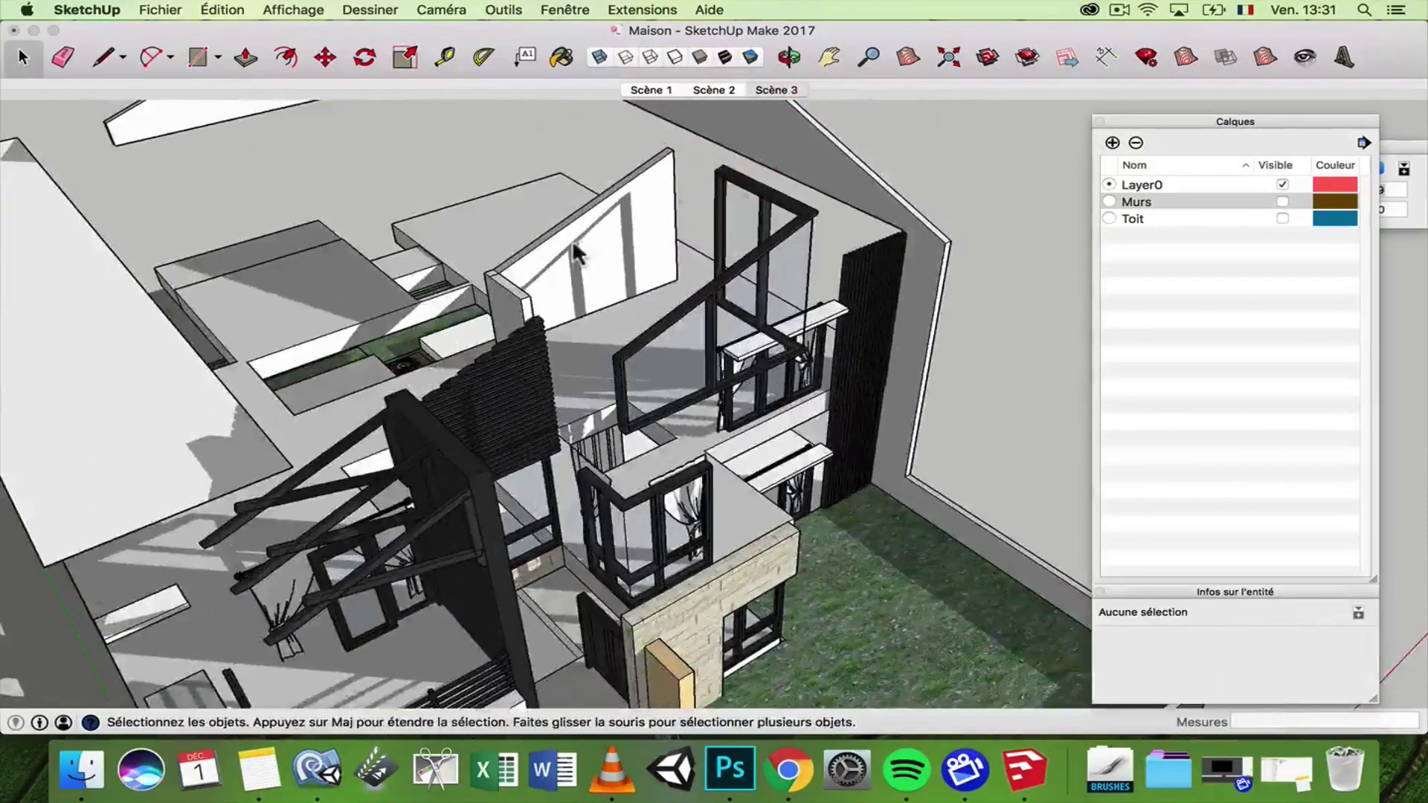
pyautogui.click(777, 89)
pyautogui.click(630, 305)
pyautogui.click(580, 176)
pyautogui.scroll(-5, 583, 176)
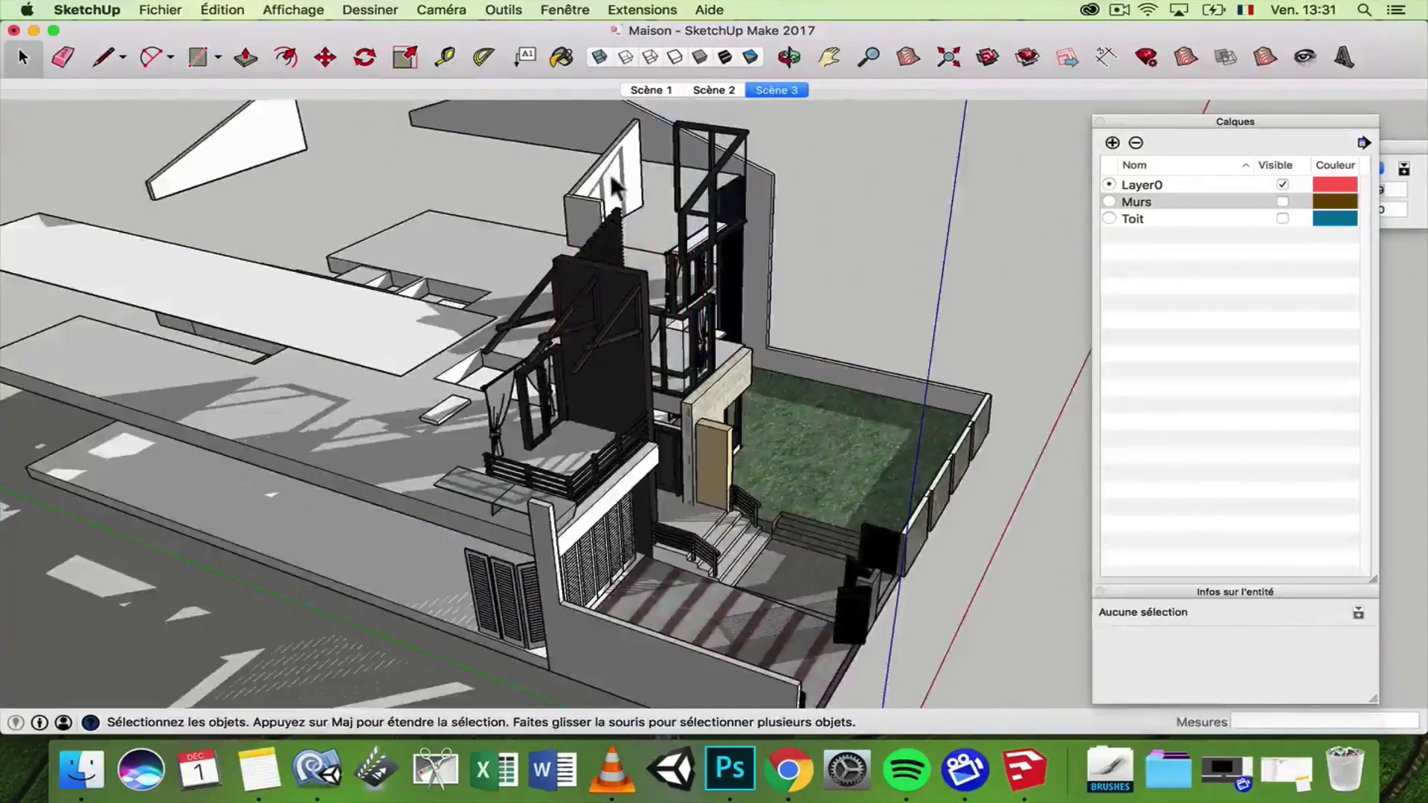
pyautogui.click(610, 175)
pyautogui.scroll(5, 599, 194)
pyautogui.scroll(-5, 597, 193)
pyautogui.moveTo(546, 163); pyautogui.dragTo(670, 185, button='middle')
pyautogui.scroll(3, 508, 157)
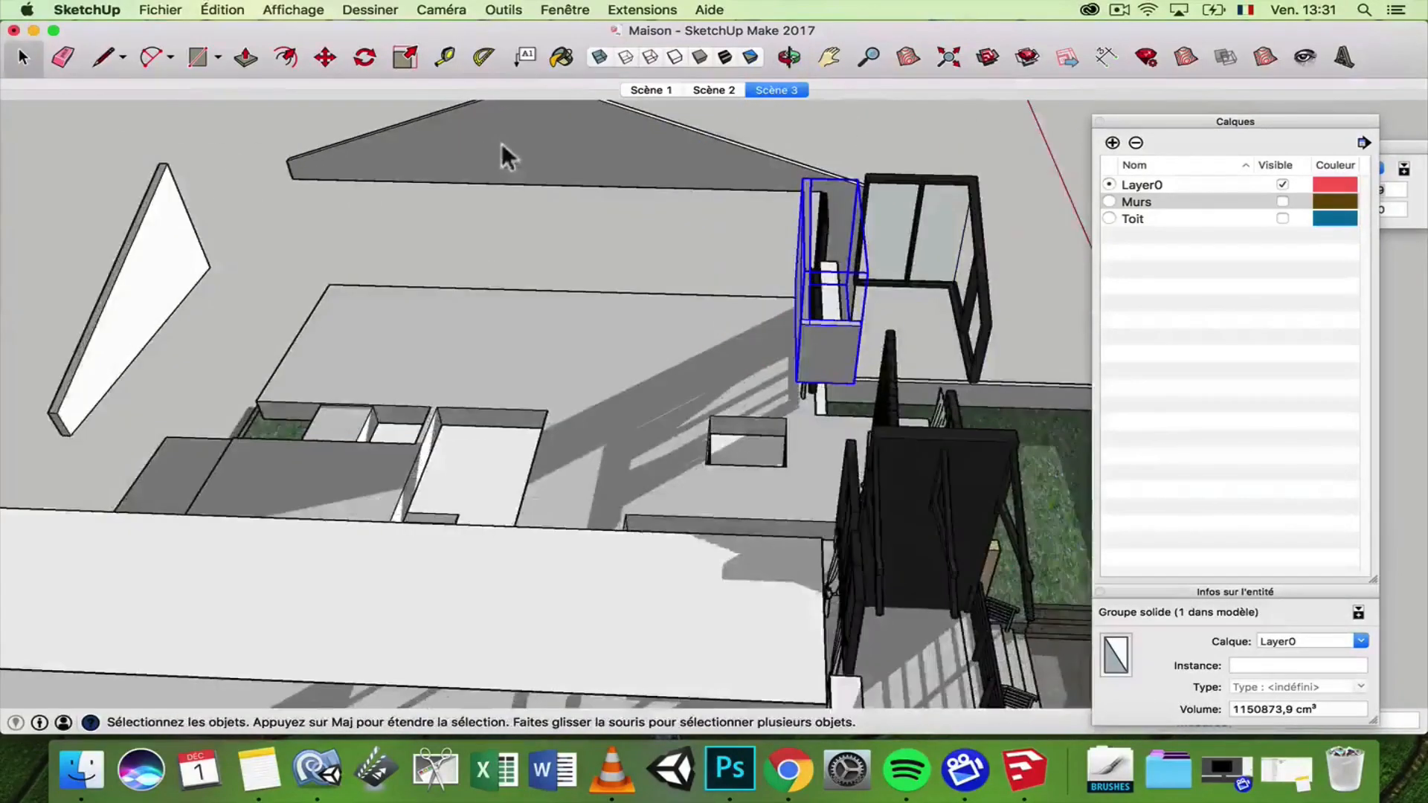
pyautogui.keyDown('shift'); pyautogui.click(203, 242); pyautogui.keyUp('shift')
pyautogui.scroll(-5, 383, 194)
pyautogui.moveTo(446, 186); pyautogui.dragTo(488, 176, button='middle')
pyautogui.click(1360, 641)
pyautogui.click(1294, 654)
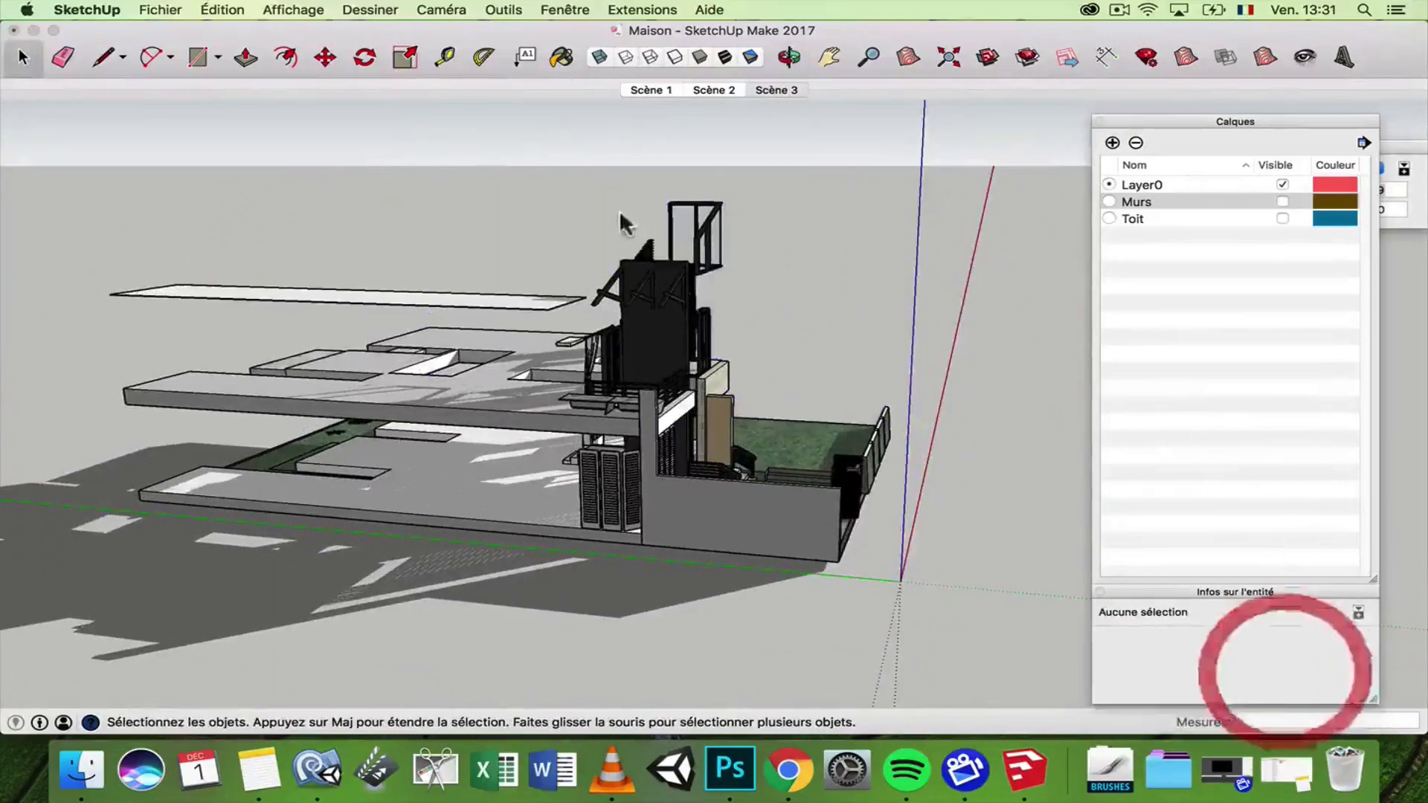
# - Create a layer named Fenetres and hide it
pyautogui.scroll(5, 789, 248)
pyautogui.scroll(-5, 793, 261)
pyautogui.moveTo(792, 261); pyautogui.dragTo(885, 264, button='middle')
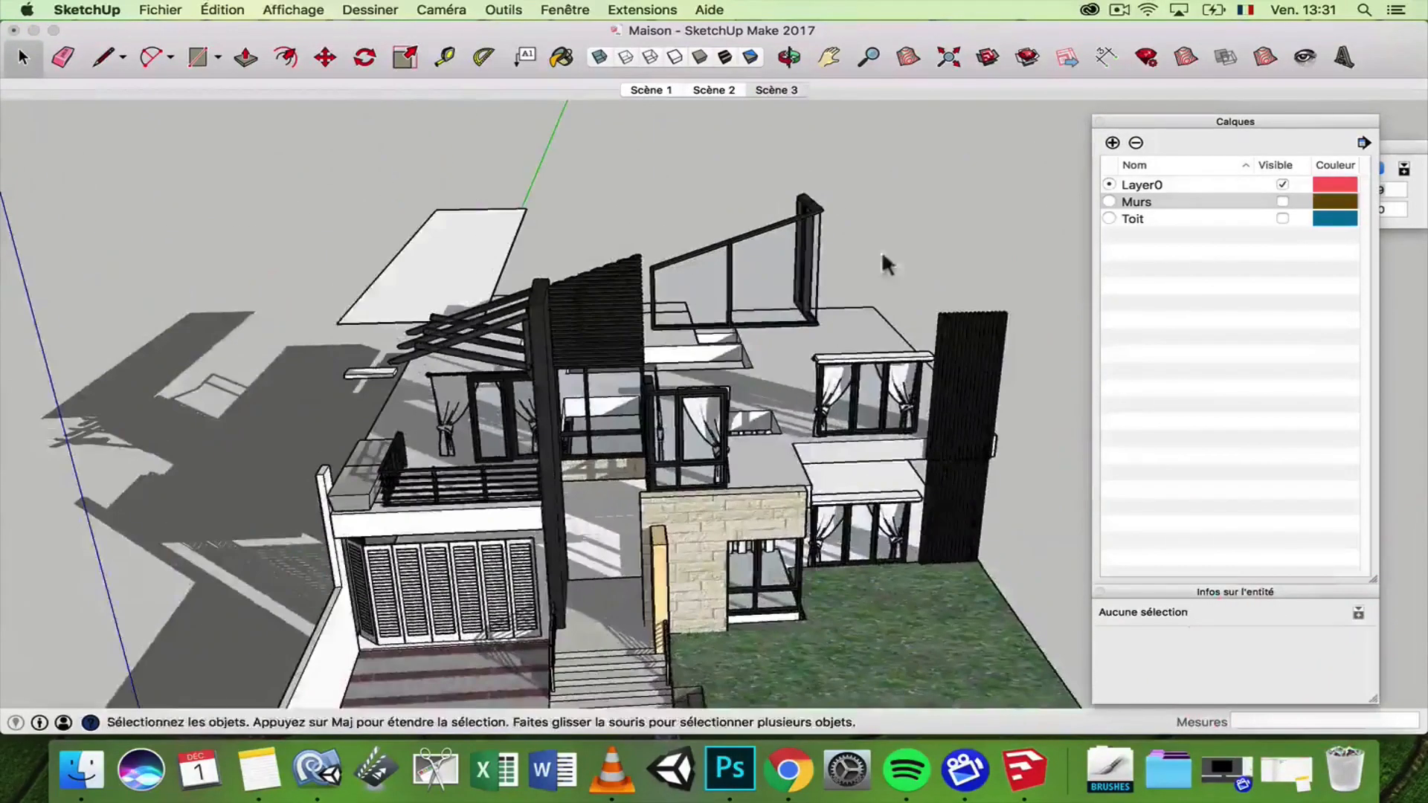
pyautogui.click(1113, 144)
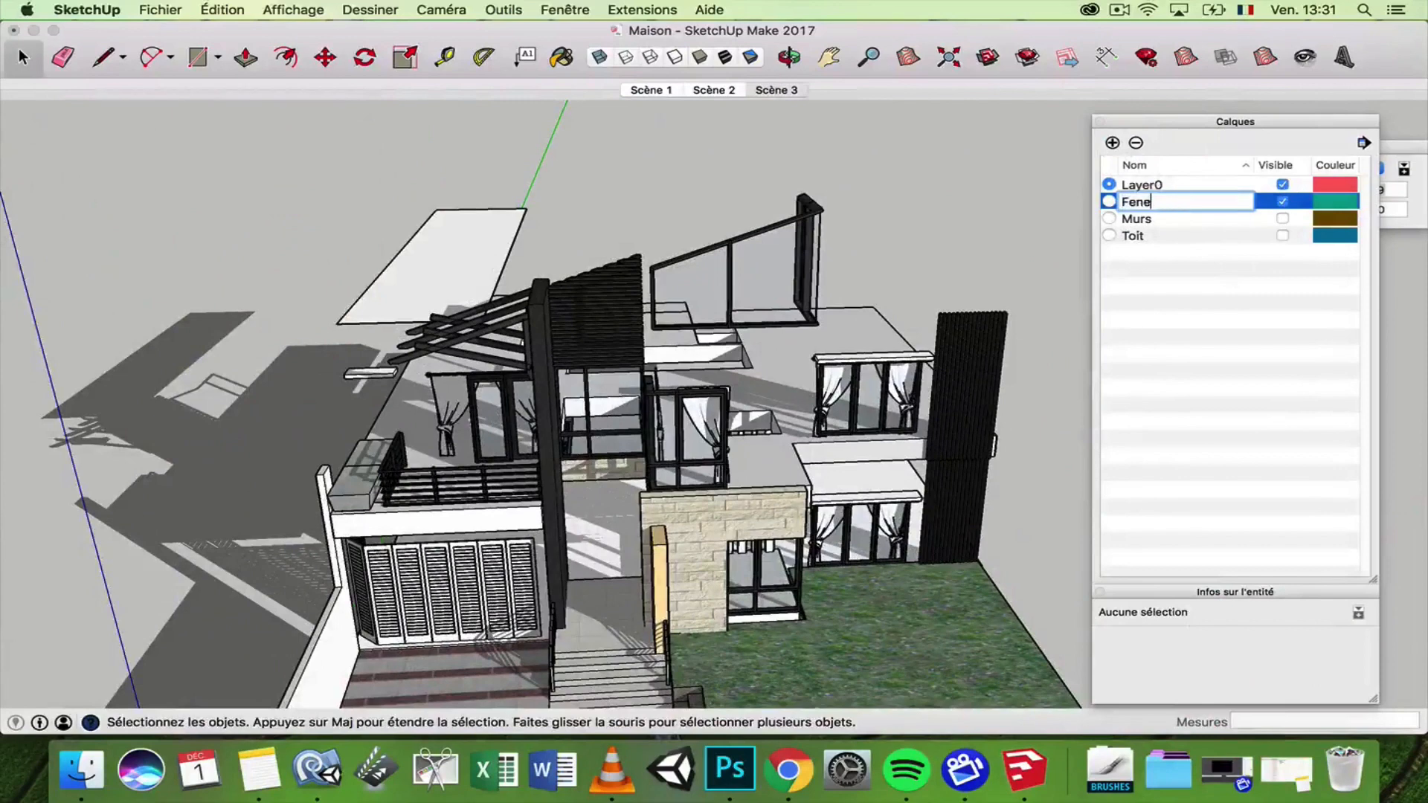
pyautogui.press('Return')
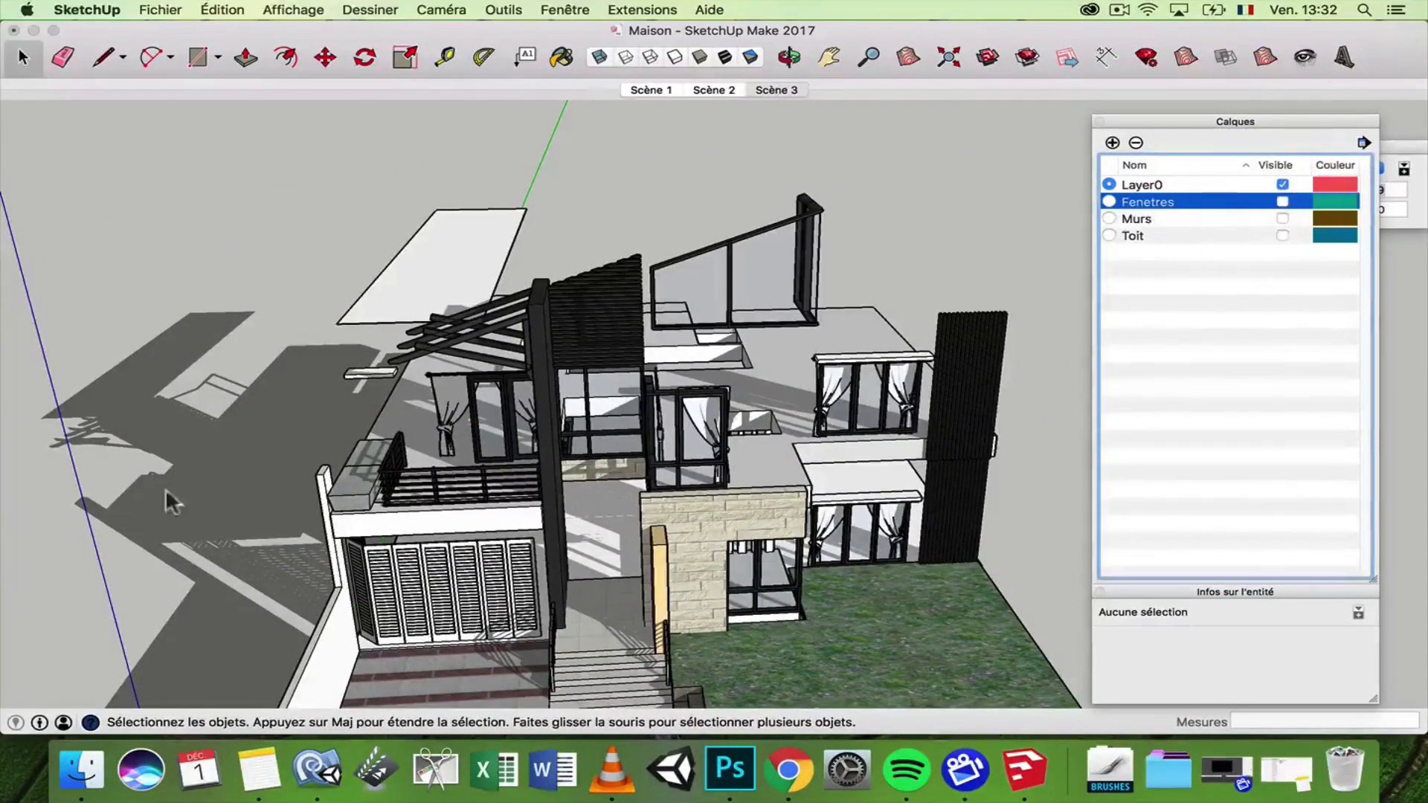
# - Assign the three upper-floor front windows to the Fenetres layer
pyautogui.scroll(-5, 673, 394)
pyautogui.moveTo(673, 394); pyautogui.dragTo(676, 406, button='middle')
pyautogui.scroll(6, 823, 446)
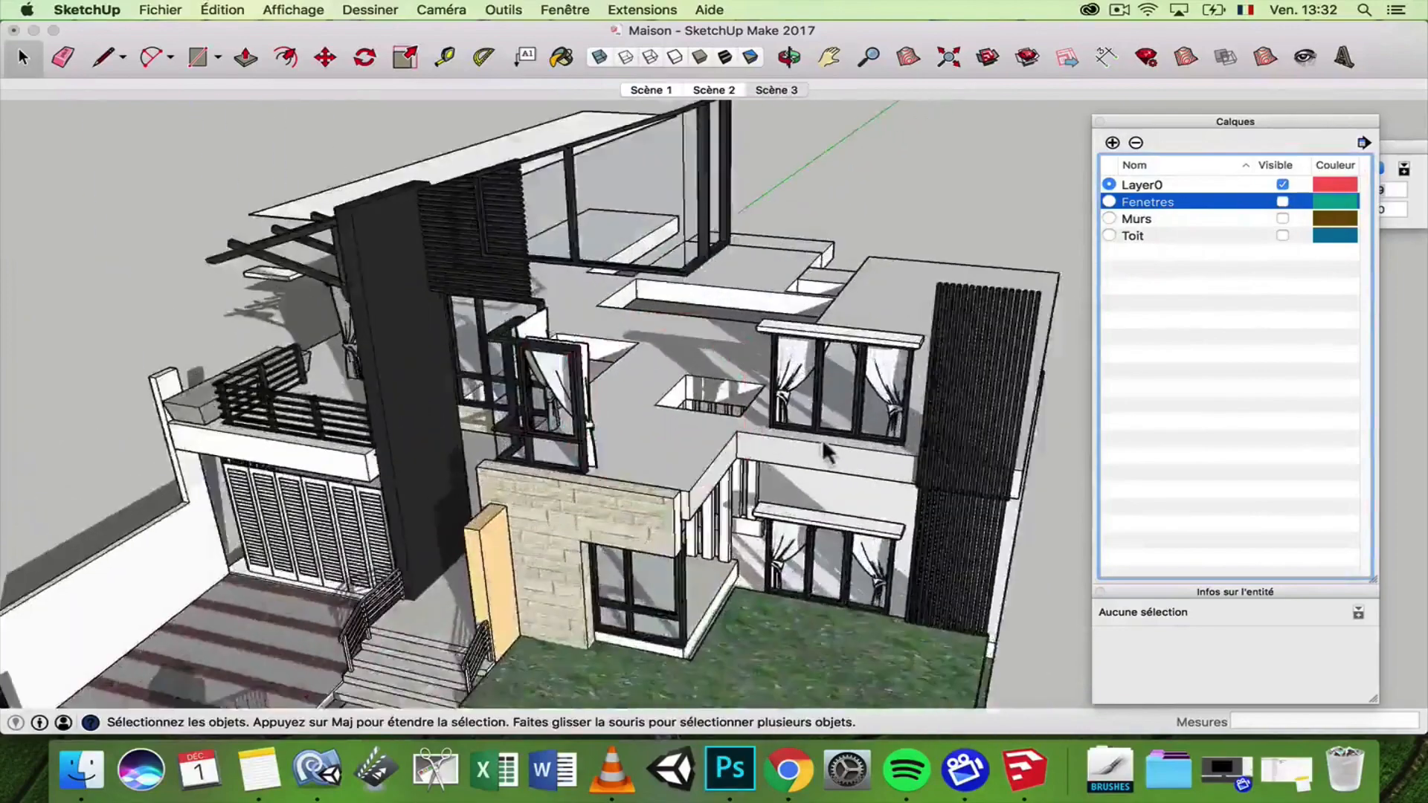
pyautogui.moveTo(845, 446); pyautogui.dragTo(800, 368, button='middle')
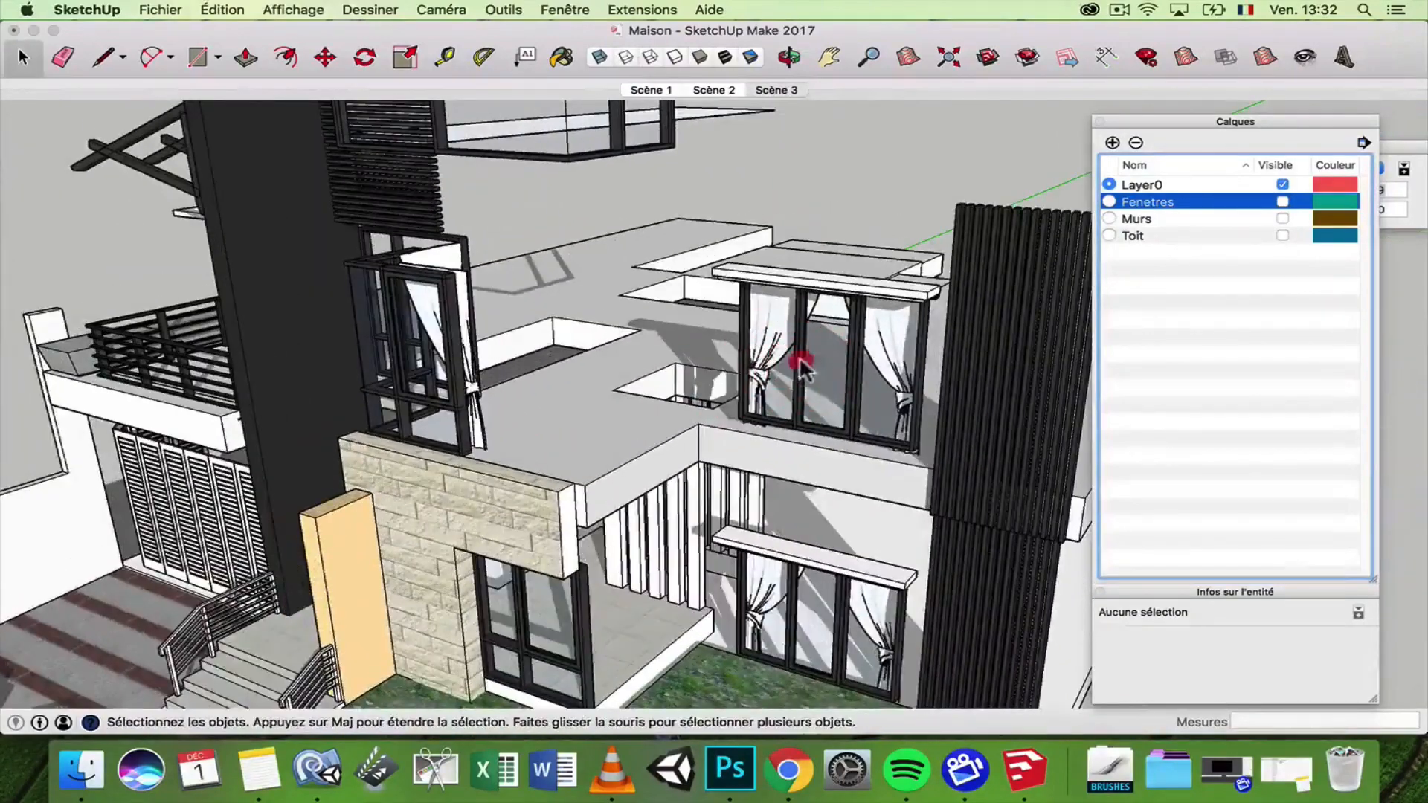
pyautogui.click(804, 364)
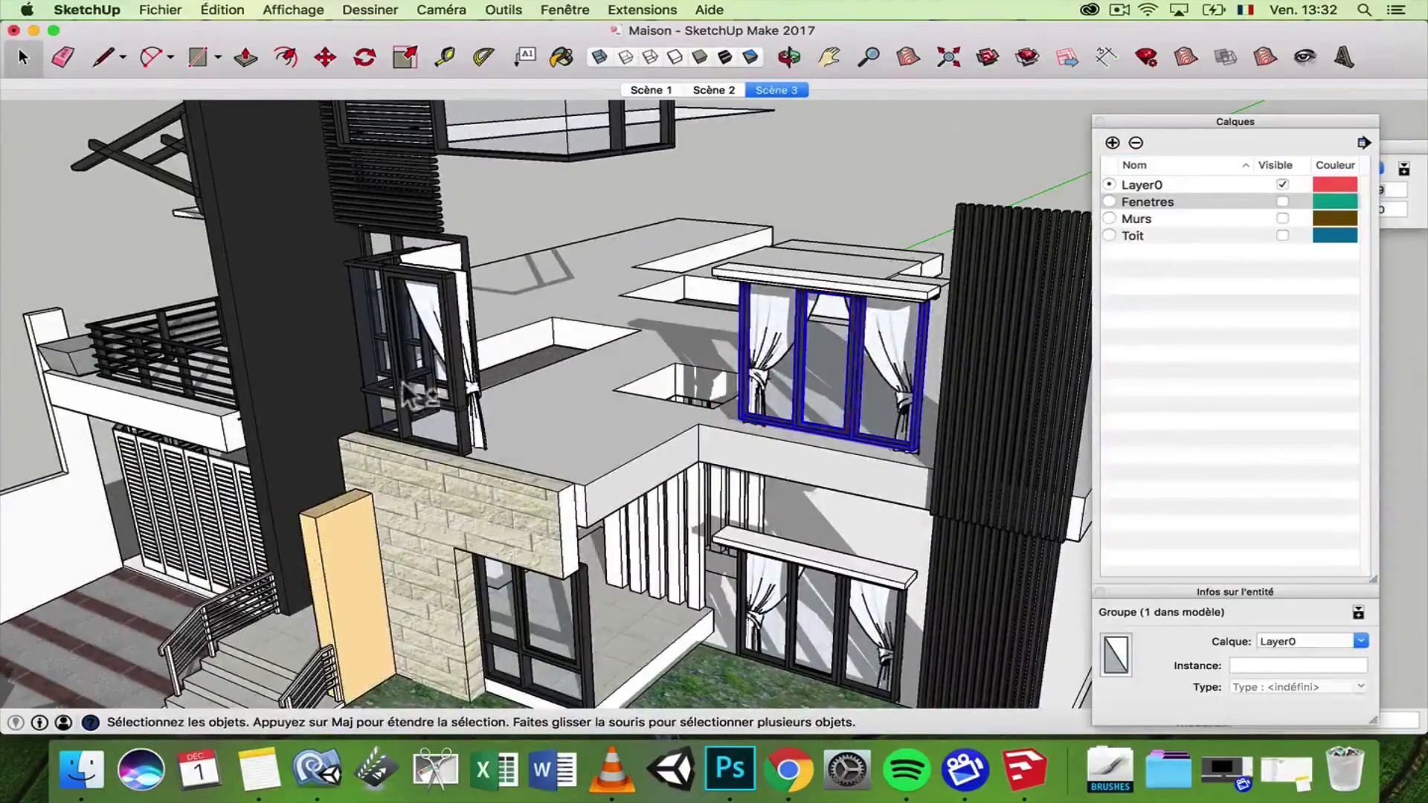
pyautogui.keyDown('shift'); pyautogui.click(406, 394); pyautogui.keyUp('shift')
pyautogui.moveTo(405, 394); pyautogui.dragTo(653, 528, button='middle')
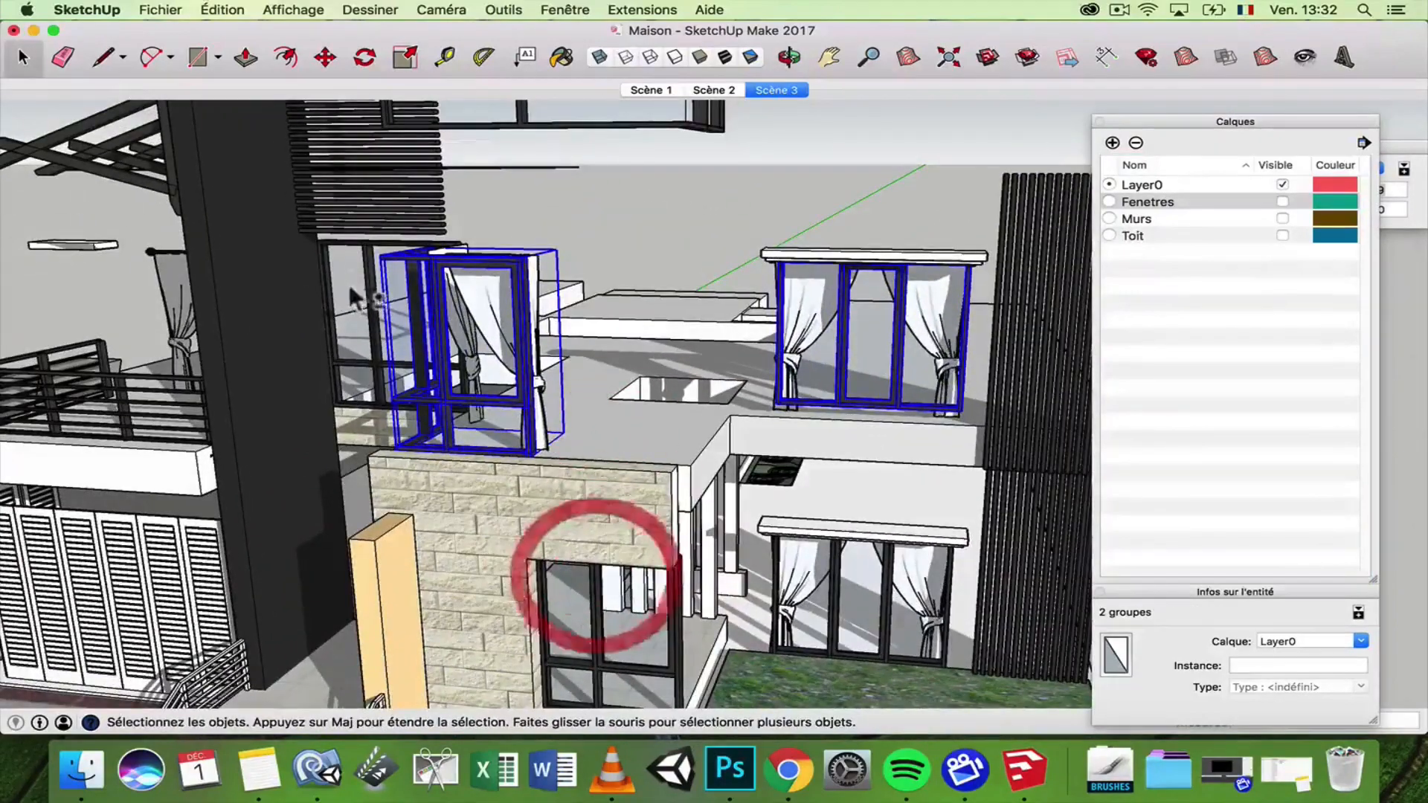
pyautogui.moveTo(353, 298); pyautogui.dragTo(461, 320, button='middle')
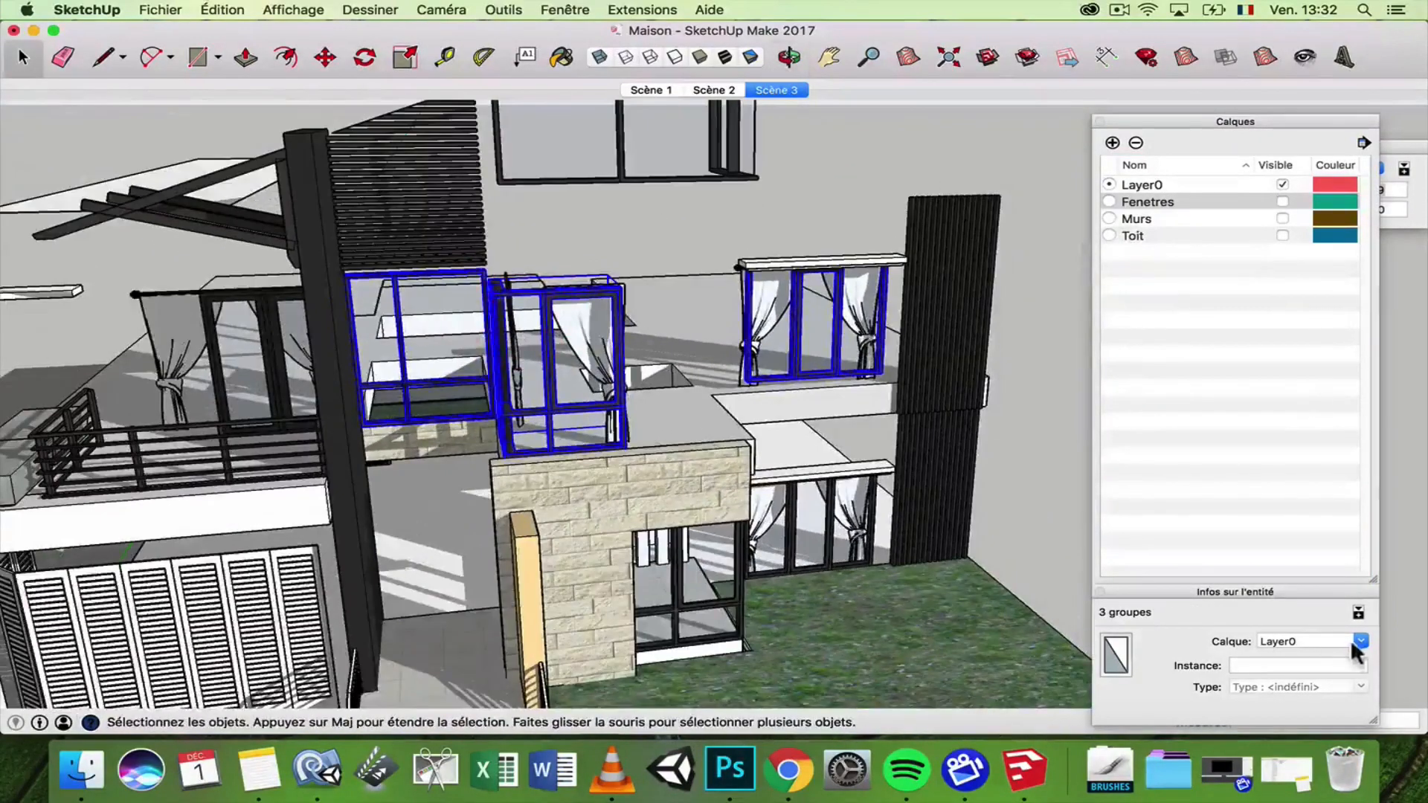
pyautogui.click(1339, 641)
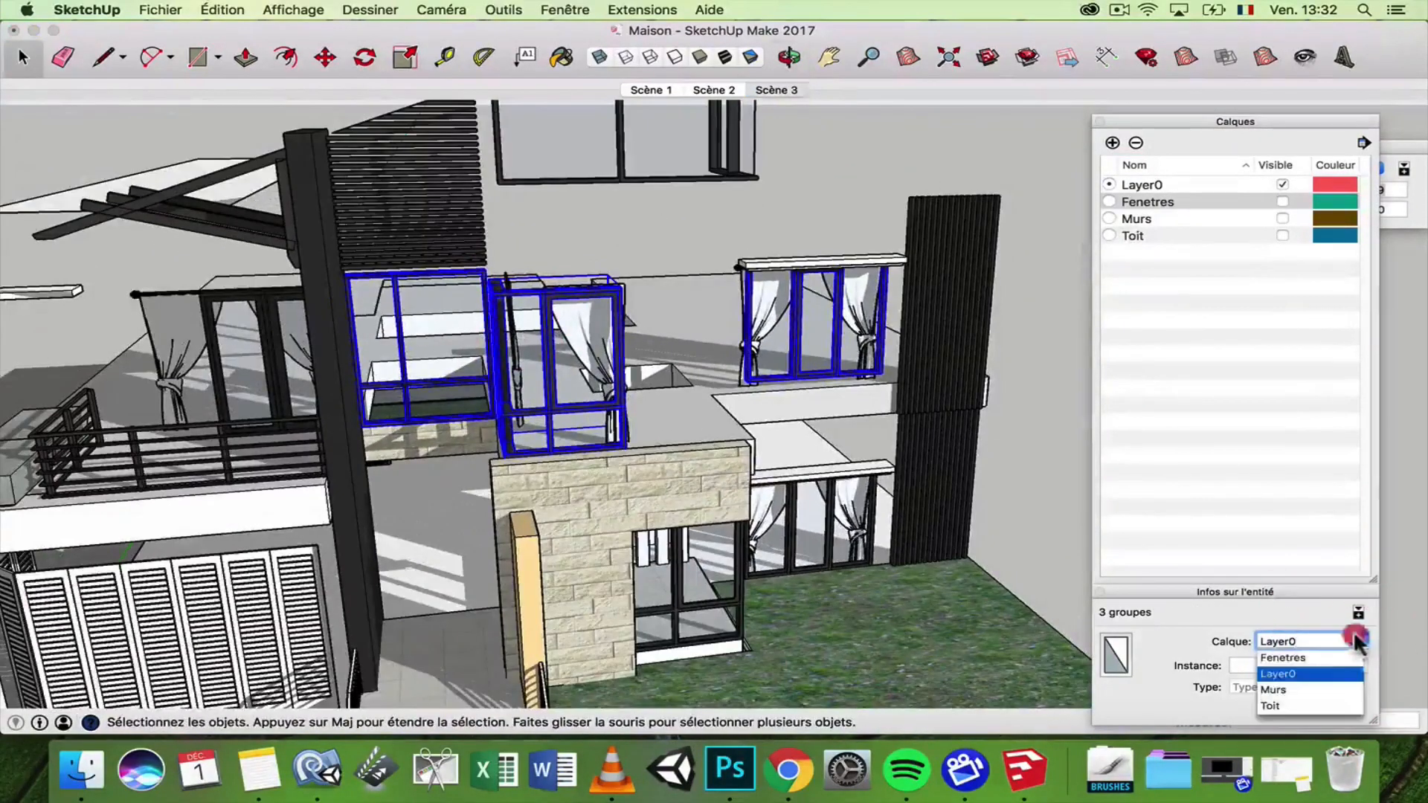
pyautogui.click(1287, 658)
# - Assign the glazed door frame behind the balcony railing to the Fenetres layer
pyautogui.click(777, 90)
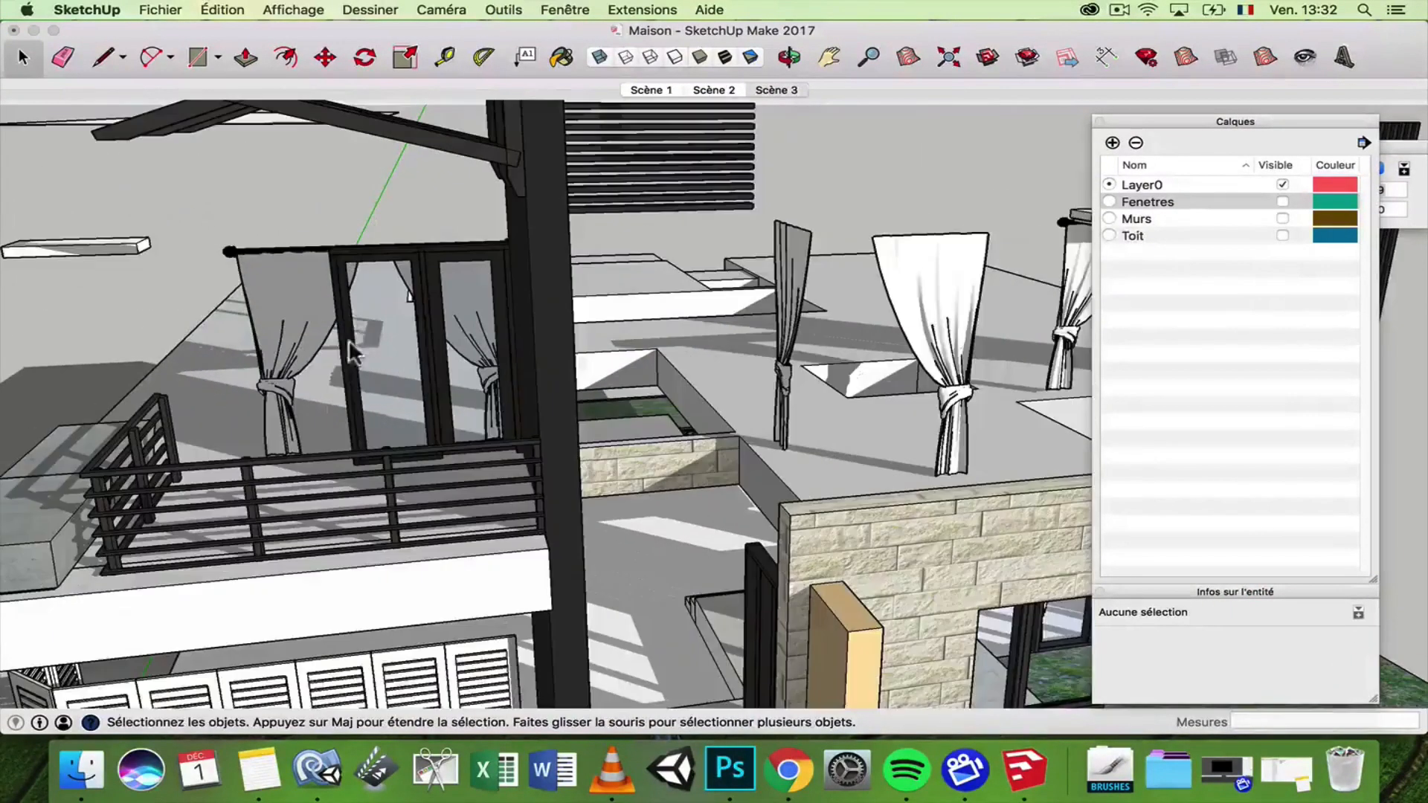
pyautogui.click(350, 341)
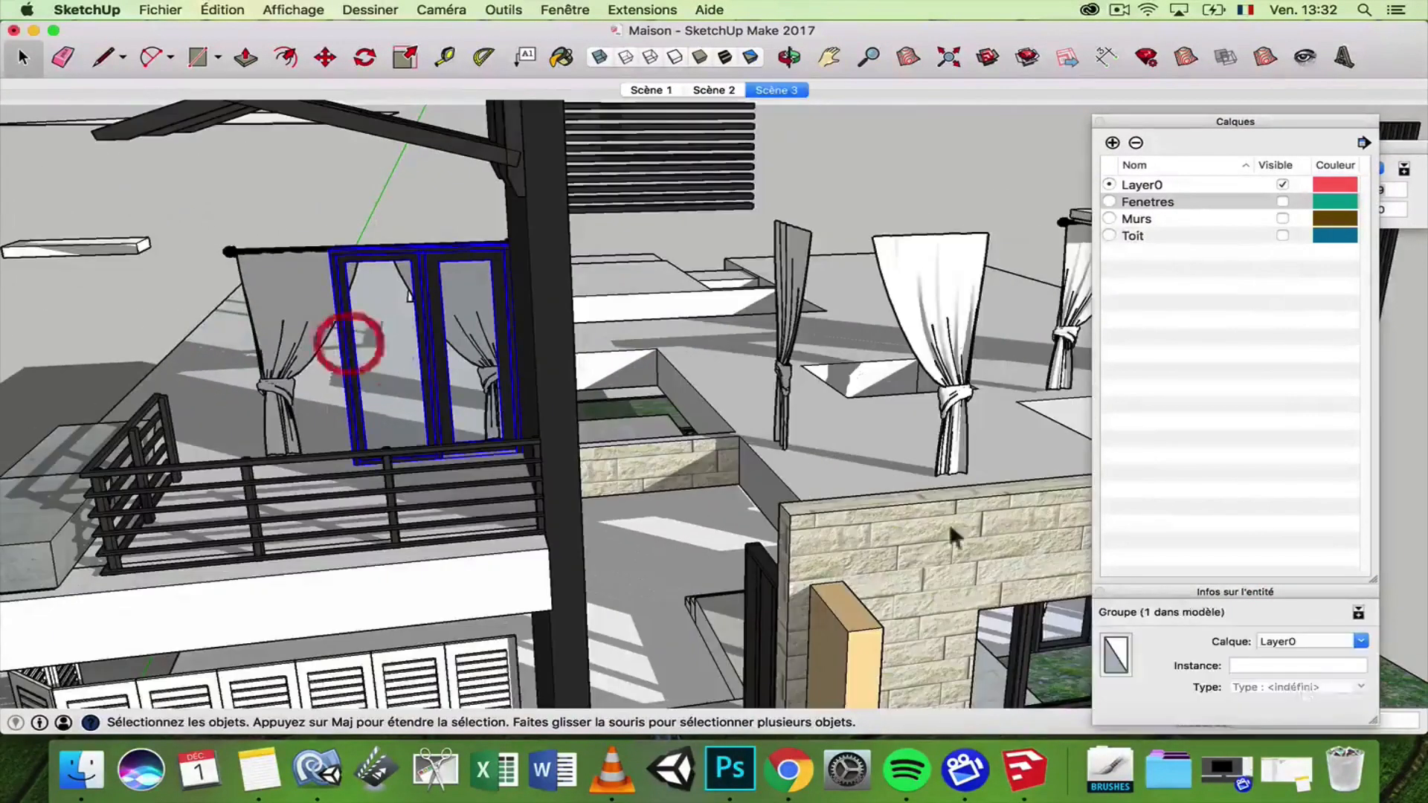
pyautogui.click(1358, 644)
pyautogui.click(1314, 658)
# - Create a layer named Sol
pyautogui.moveTo(751, 461); pyautogui.dragTo(685, 462, button='middle')
pyautogui.click(1112, 142)
pyautogui.write('S')
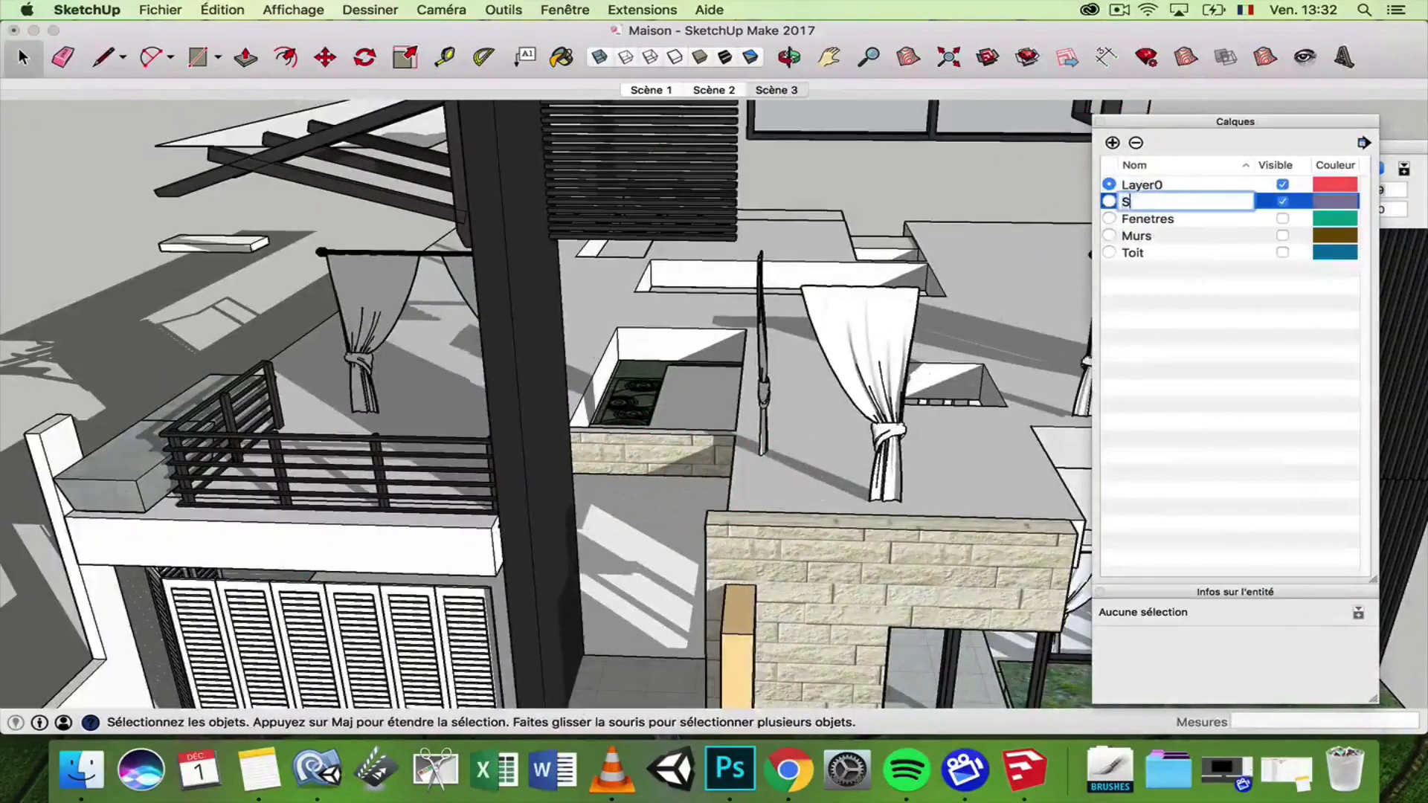
pyautogui.write('ol')
pyautogui.press('Return')
# - Assign the upper floor slab and the ground-floor base to the Sol layer, and hide that layer
pyautogui.click(987, 415)
pyautogui.scroll(-10, 989, 402)
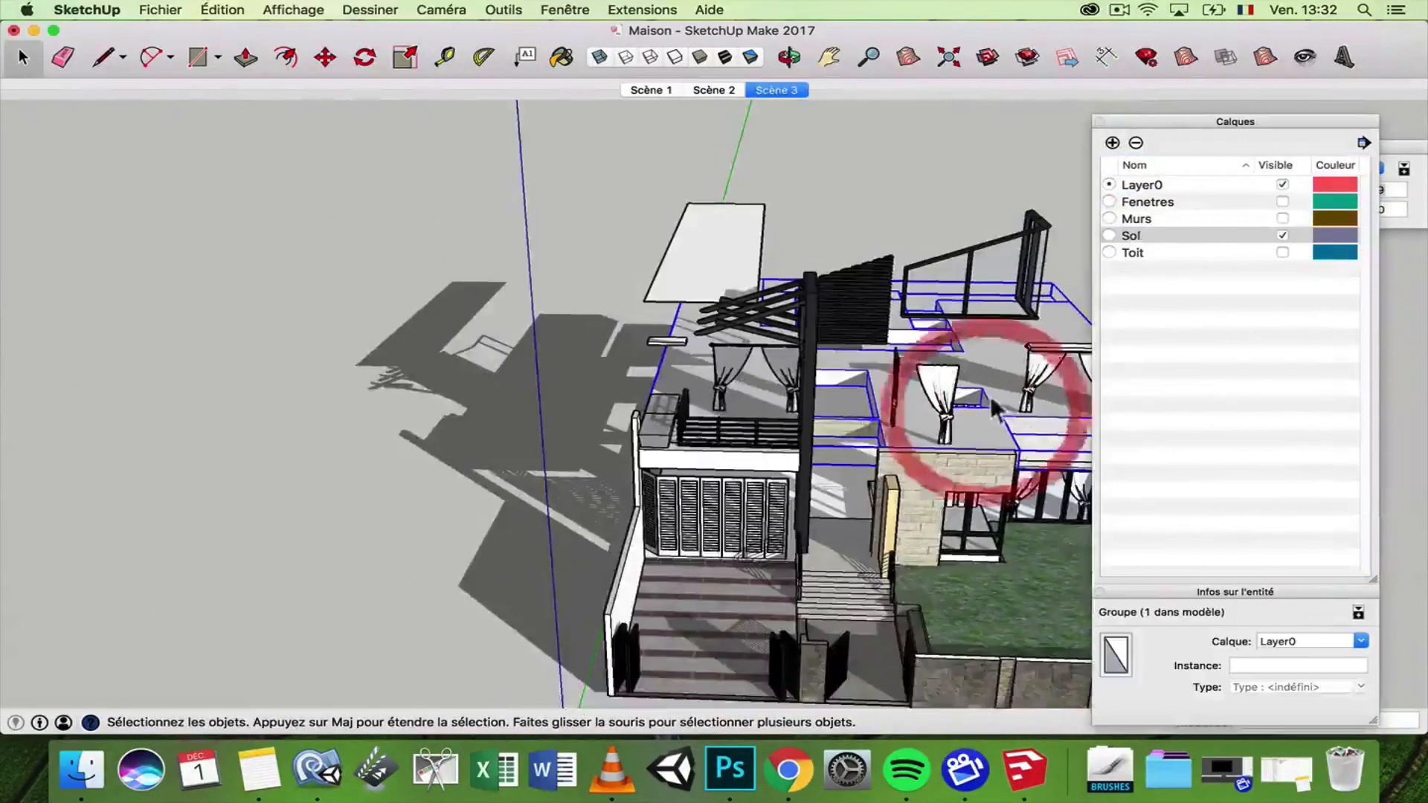
pyautogui.scroll(3, 989, 476)
pyautogui.moveTo(986, 497); pyautogui.dragTo(692, 377, button='middle')
pyautogui.scroll(6, 1019, 493)
pyautogui.keyDown('shift'); pyautogui.click(1016, 494); pyautogui.keyUp('shift')
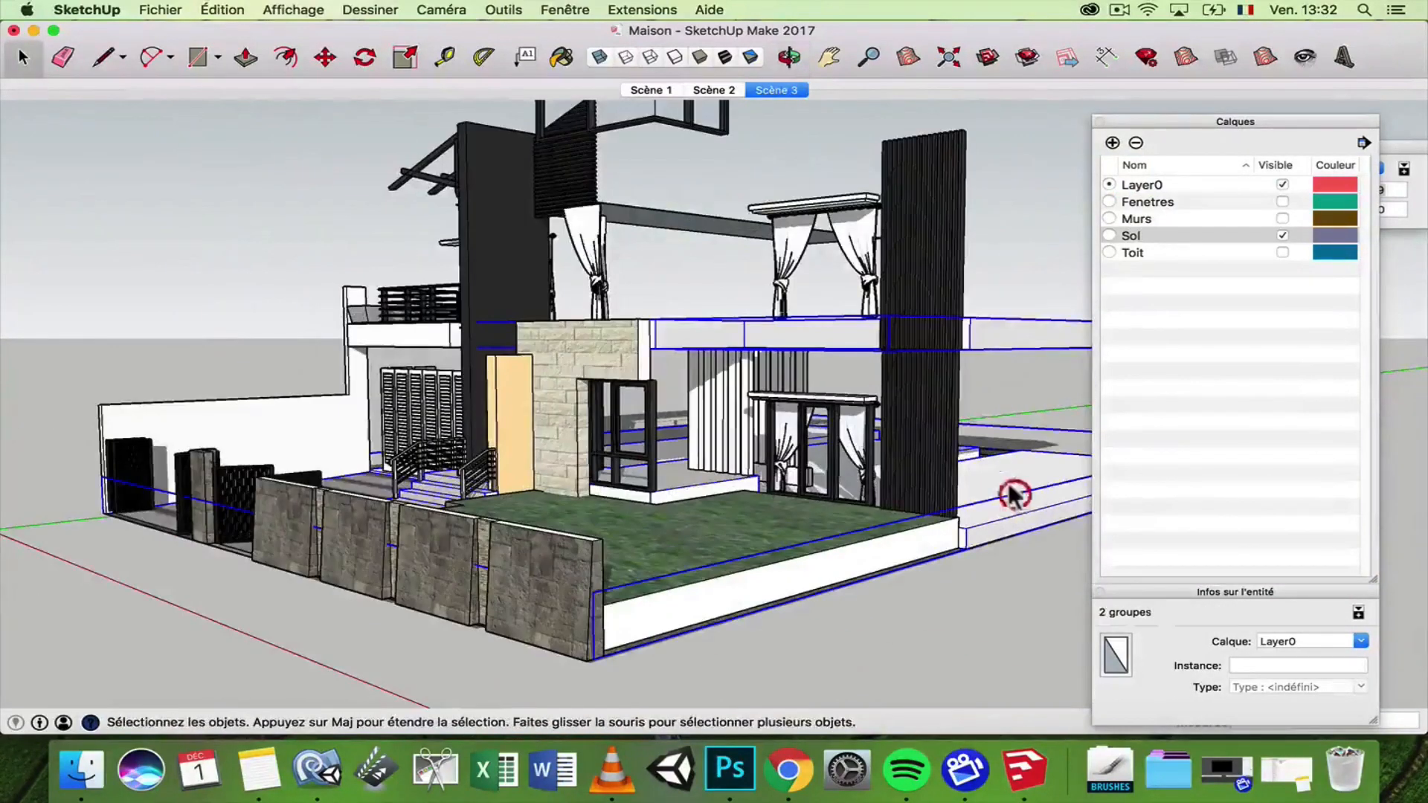
pyautogui.click(1365, 647)
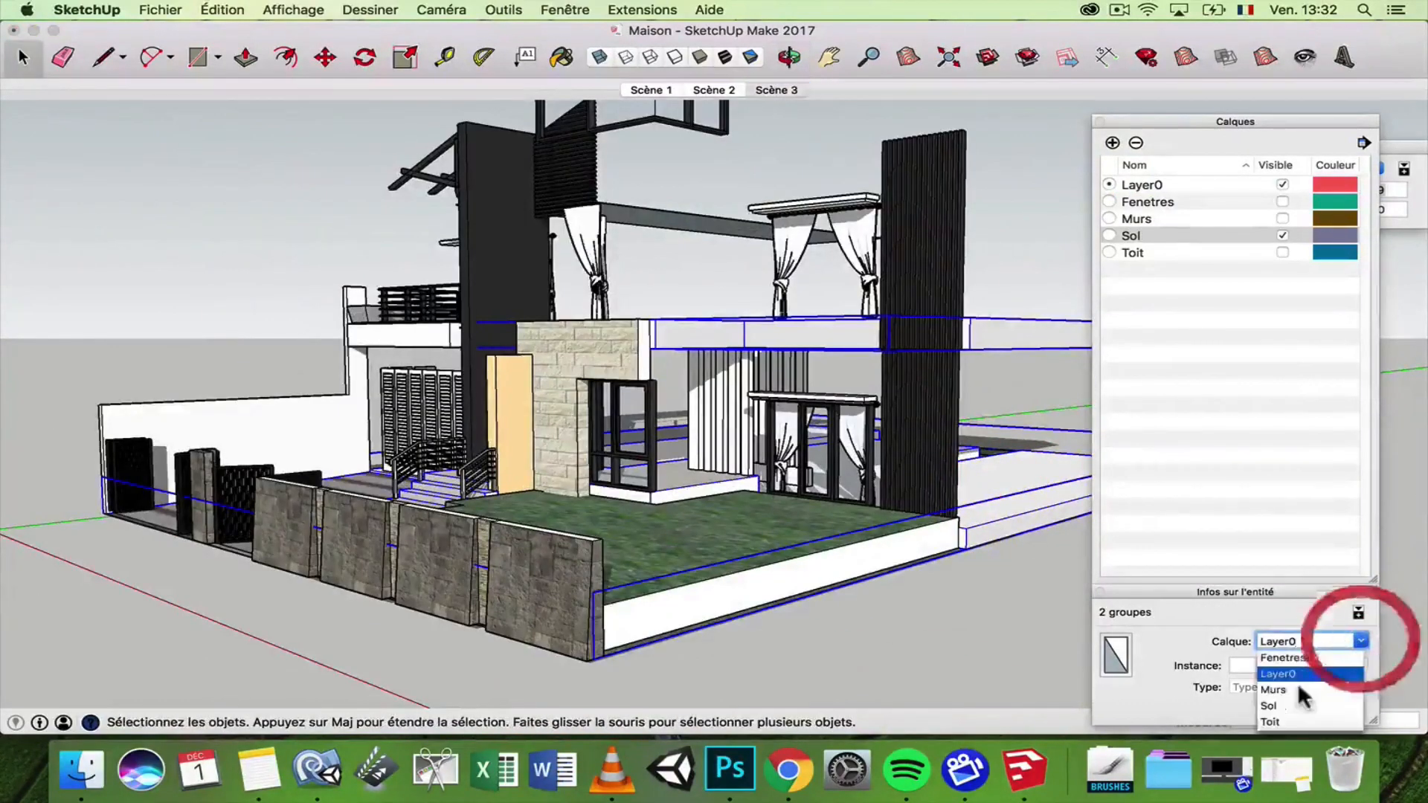
pyautogui.click(1309, 700)
pyautogui.click(1283, 235)
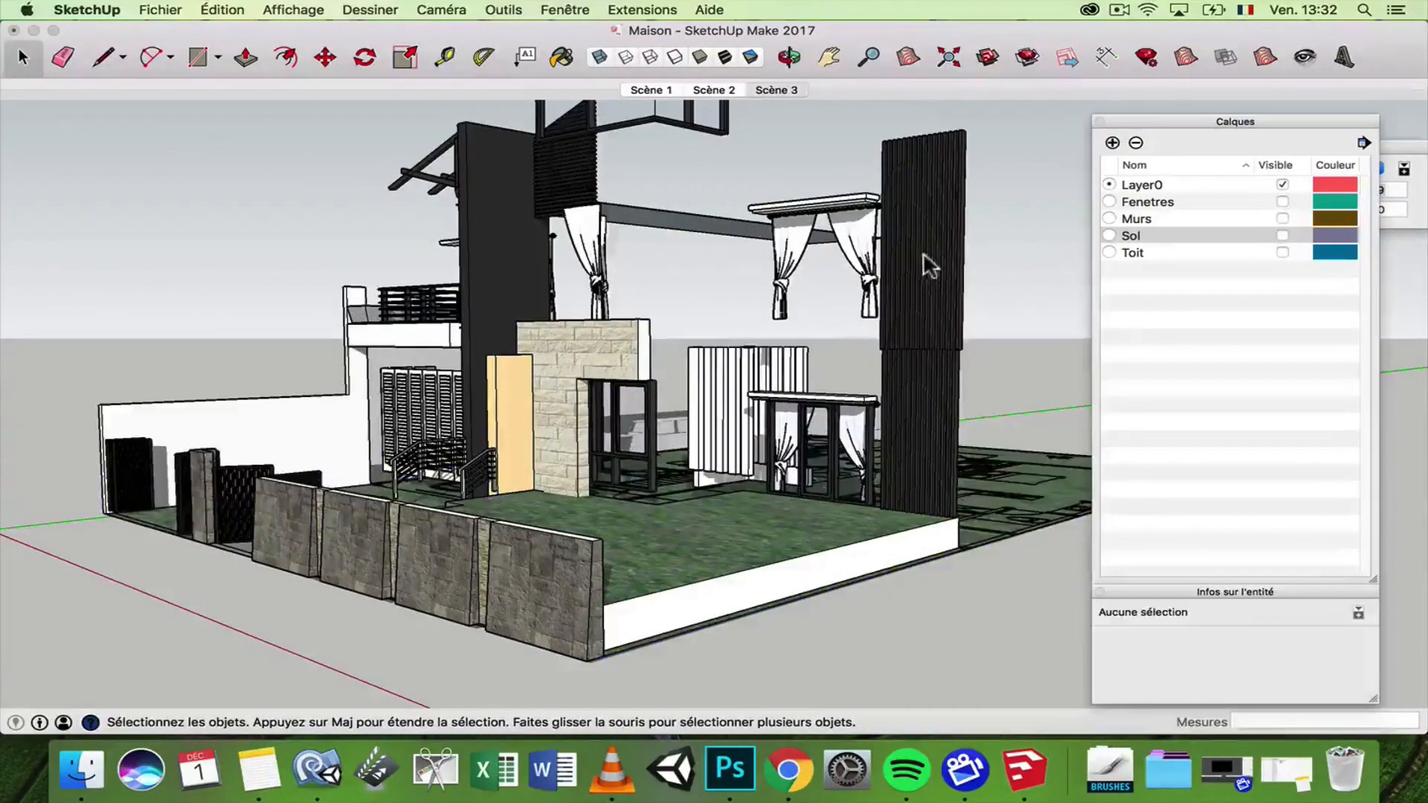
# - Assign the tall dark wall beside the entrance to the Murs layer
pyautogui.moveTo(930, 268); pyautogui.dragTo(502, 307, button='middle')
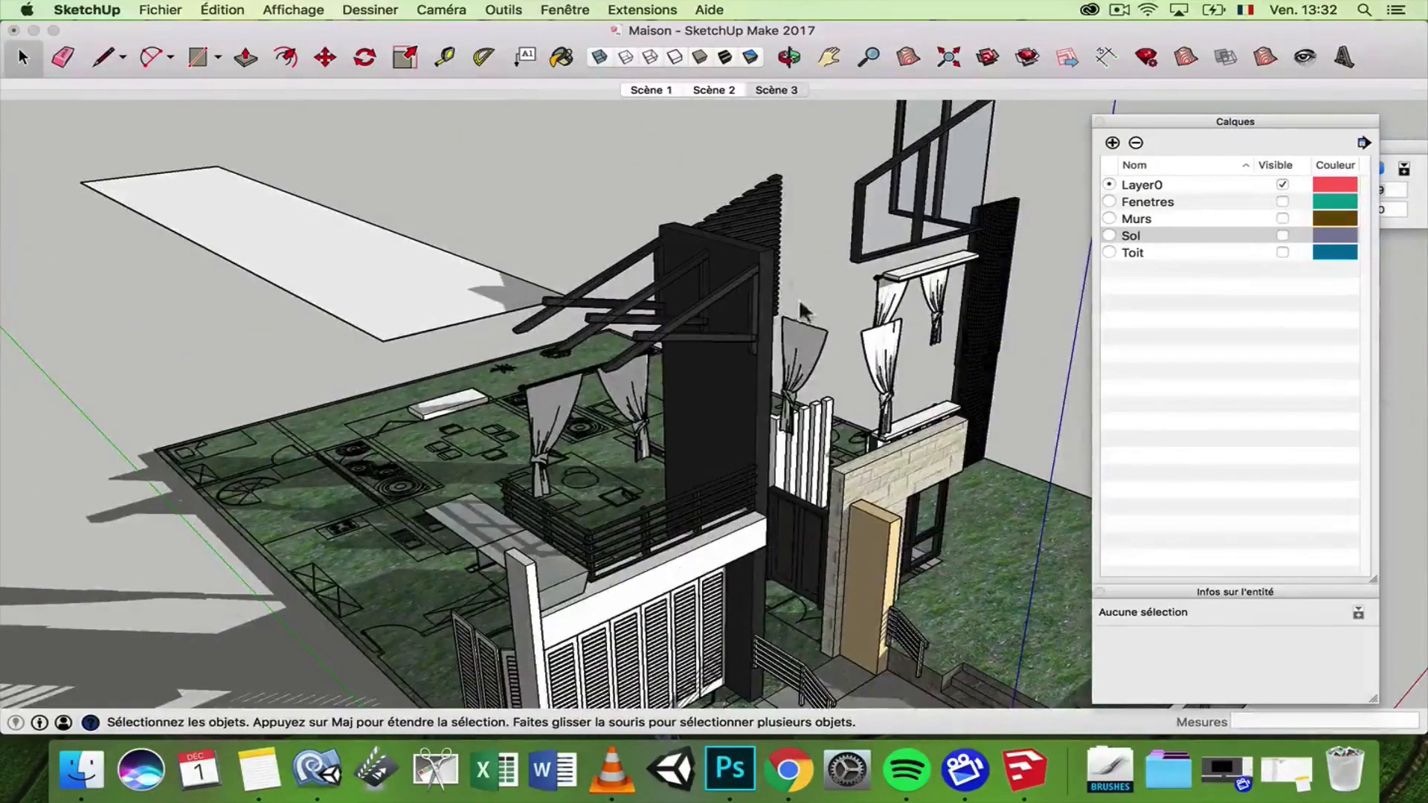
pyautogui.click(729, 400)
pyautogui.click(1360, 641)
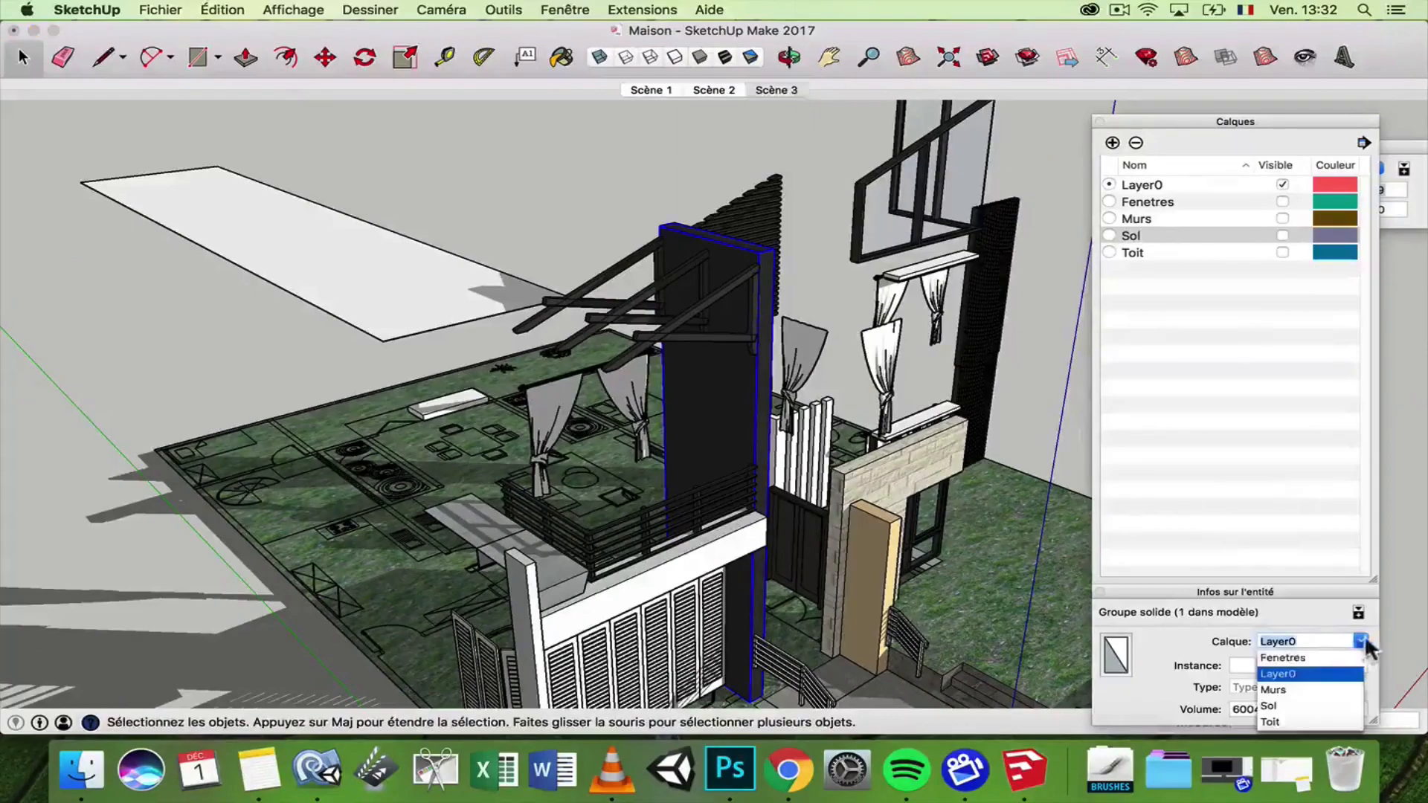
pyautogui.click(1309, 689)
# - Assign the stone-clad entrance wall to the Murs layer
pyautogui.moveTo(520, 416); pyautogui.dragTo(717, 489, button='middle')
pyautogui.click(717, 488)
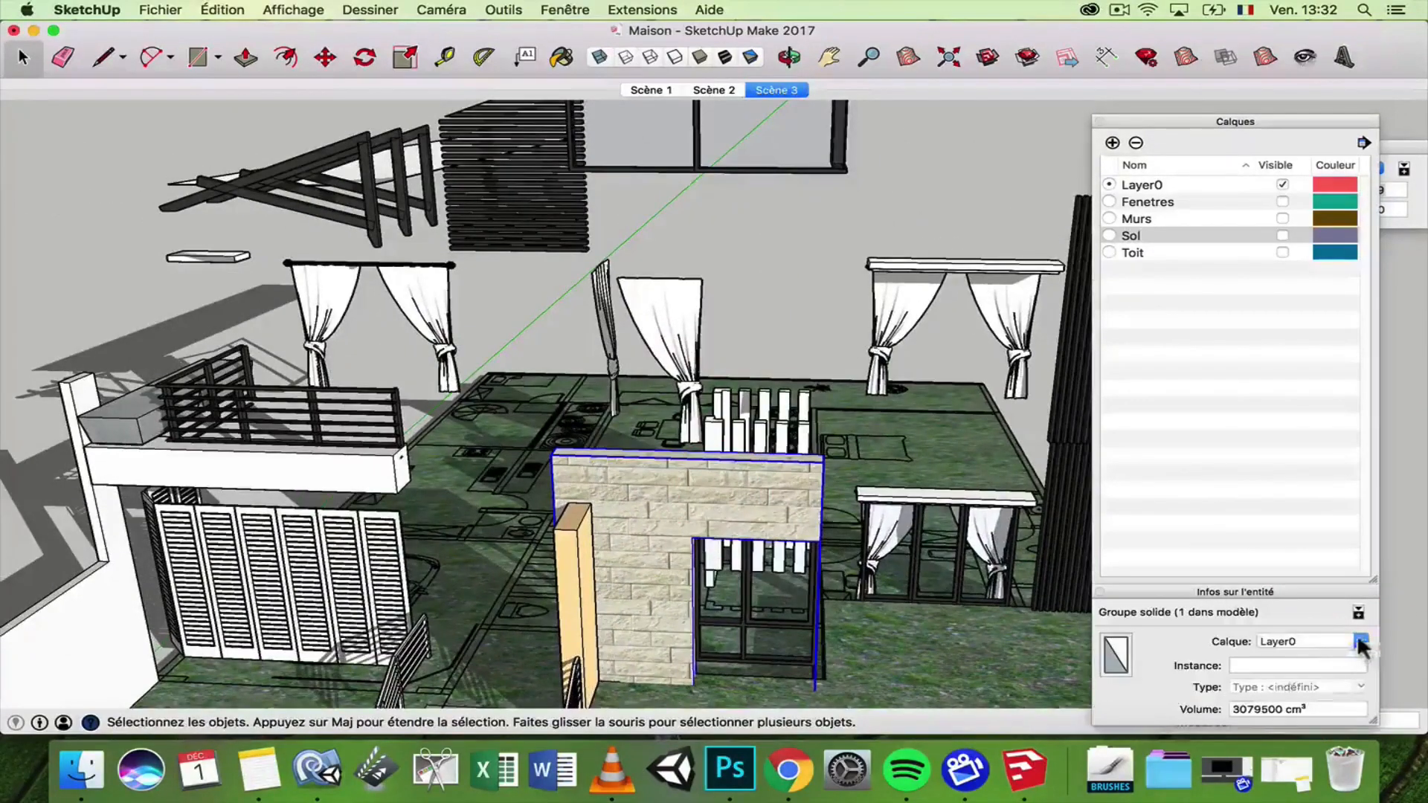
pyautogui.click(1360, 641)
pyautogui.click(1272, 691)
pyautogui.click(776, 89)
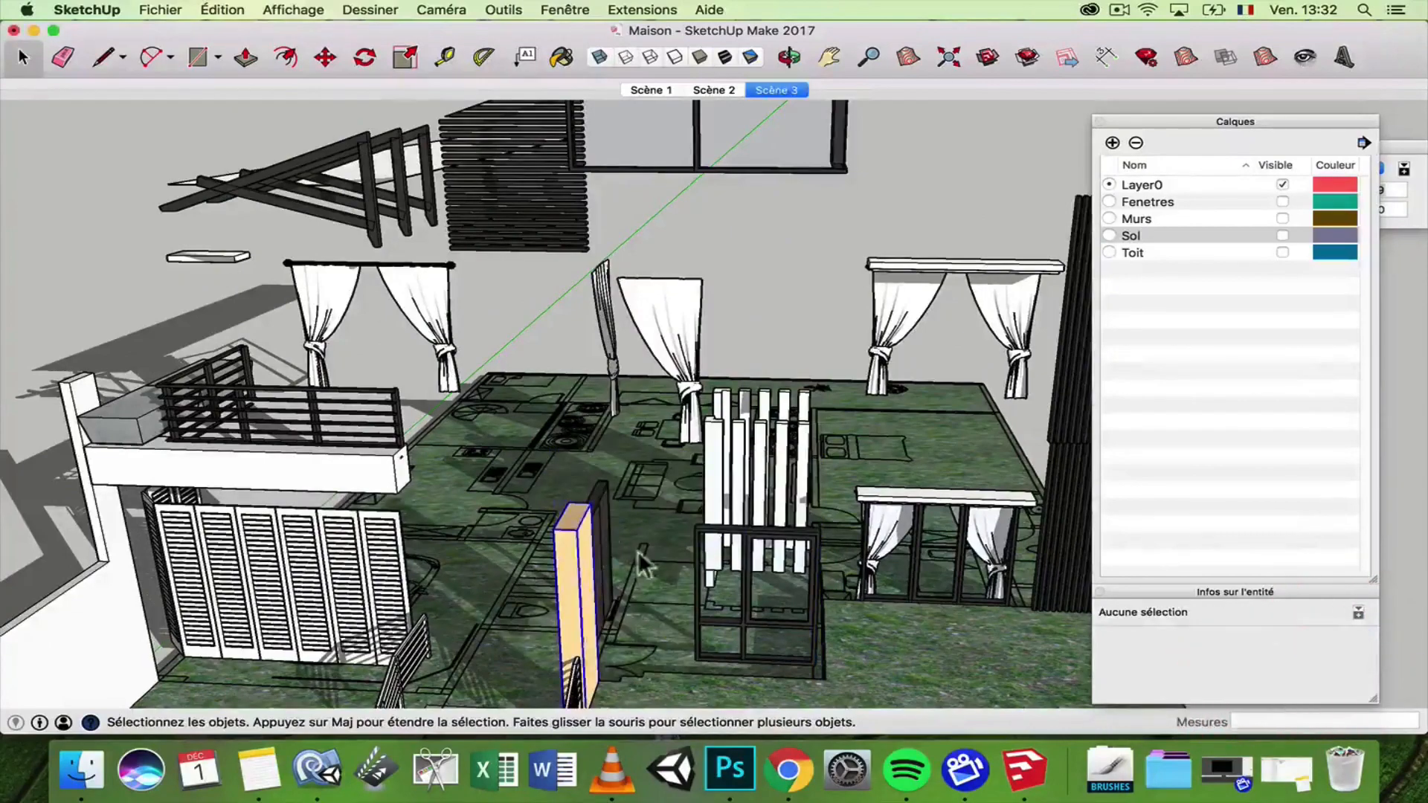
# - Assign the beige entrance pillar and the long white side wall to the Murs layer
pyautogui.click(573, 565)
pyautogui.scroll(3, 265, 566)
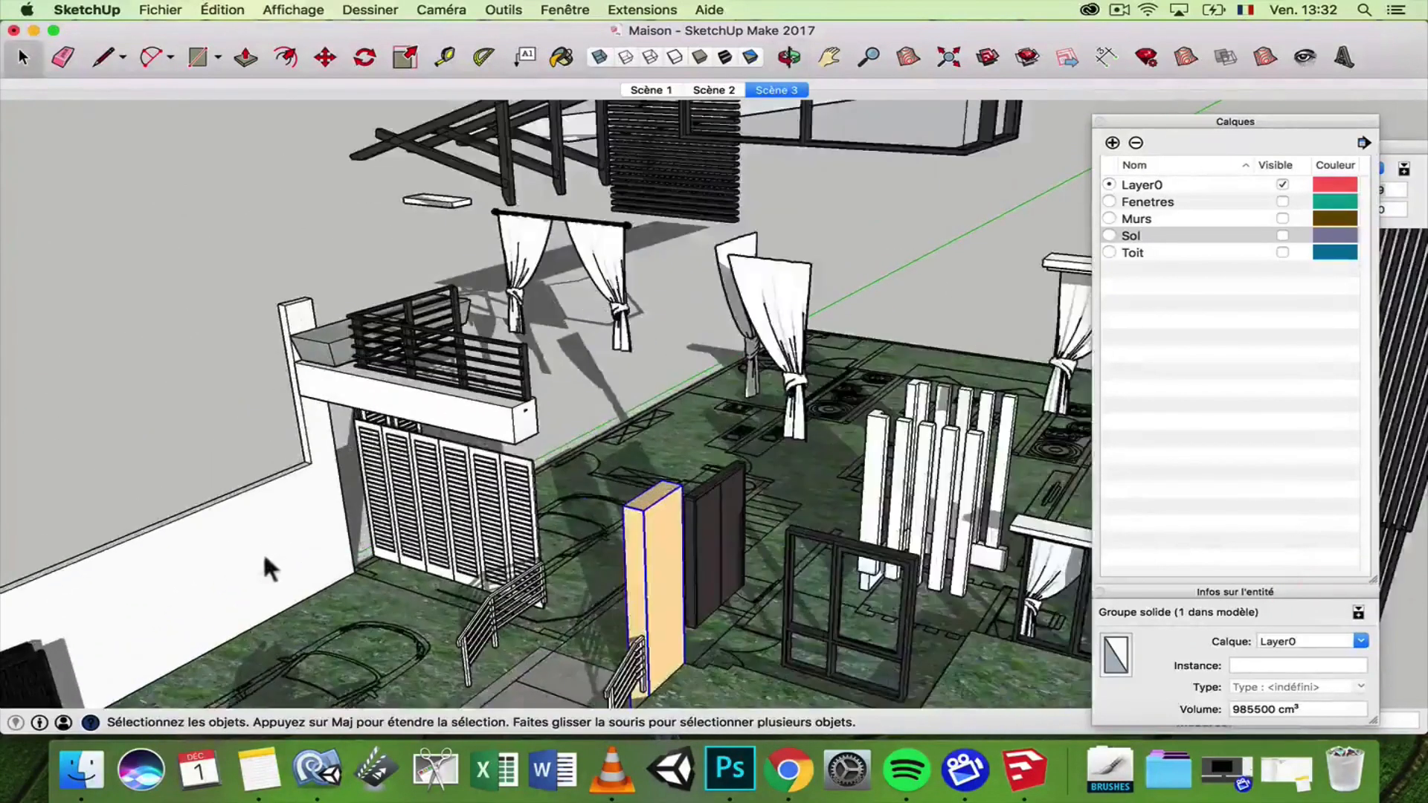
pyautogui.keyDown('shift'); pyautogui.click(281, 560); pyautogui.keyUp('shift')
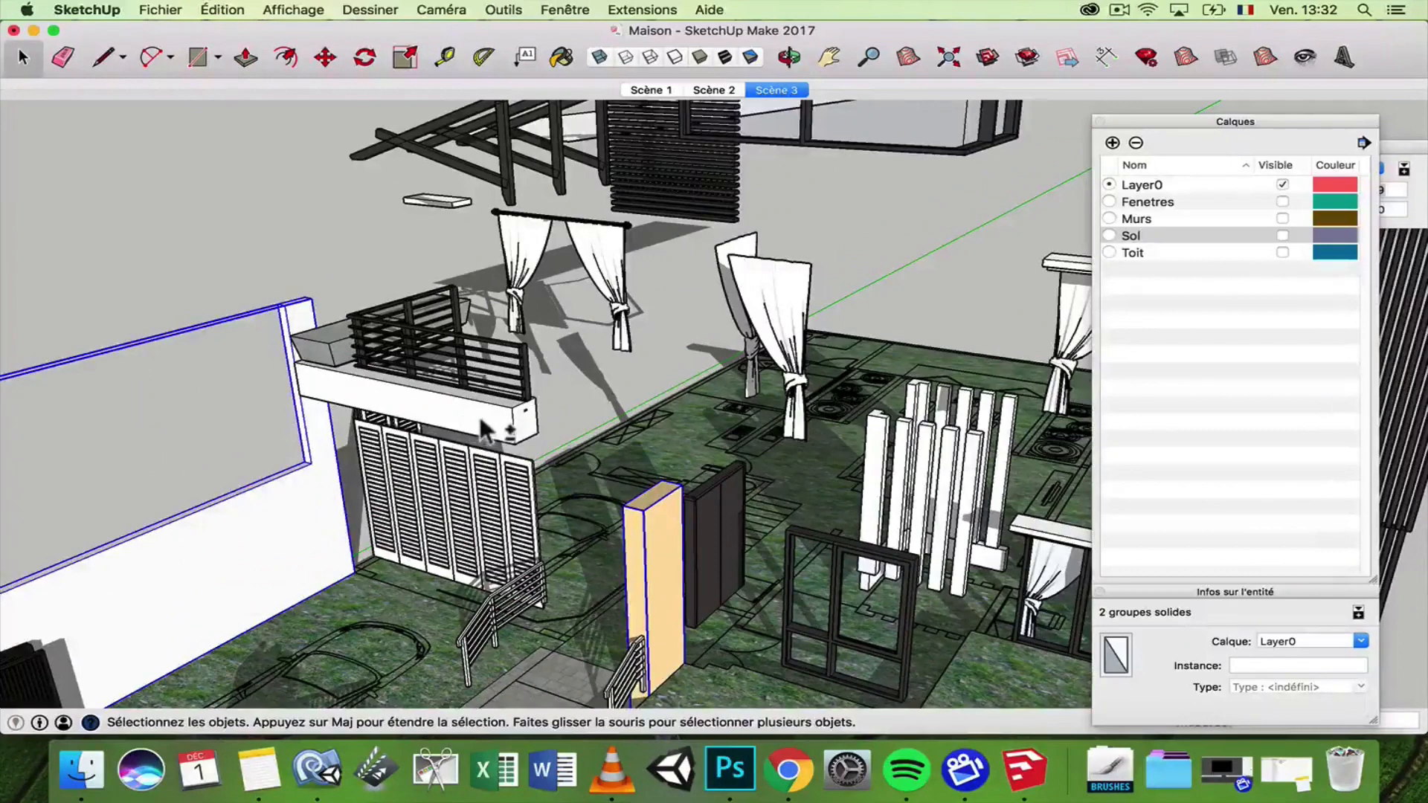
pyautogui.click(1360, 641)
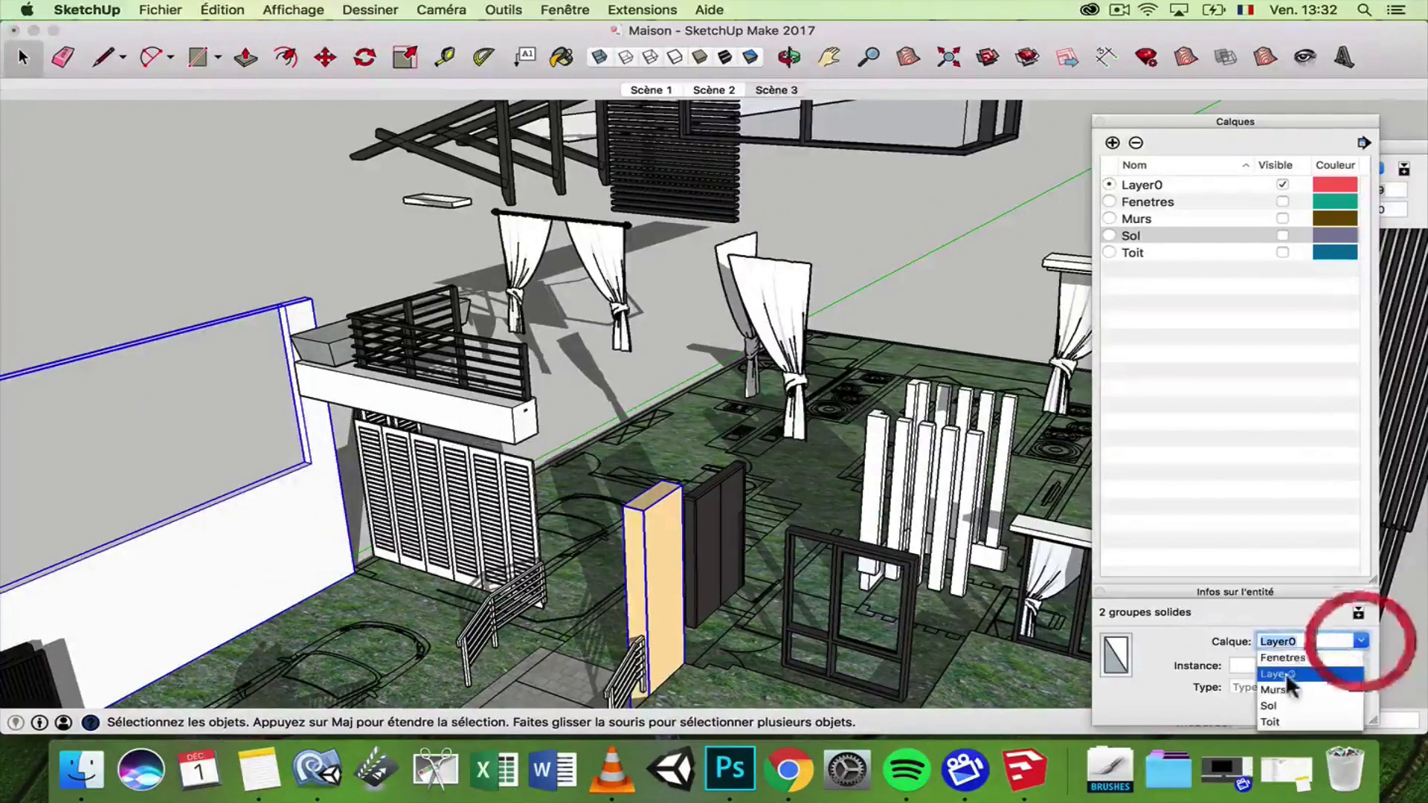
pyautogui.click(1281, 691)
# - Assign the white balcony slab below the dark railing to the Sol layer
pyautogui.click(523, 424)
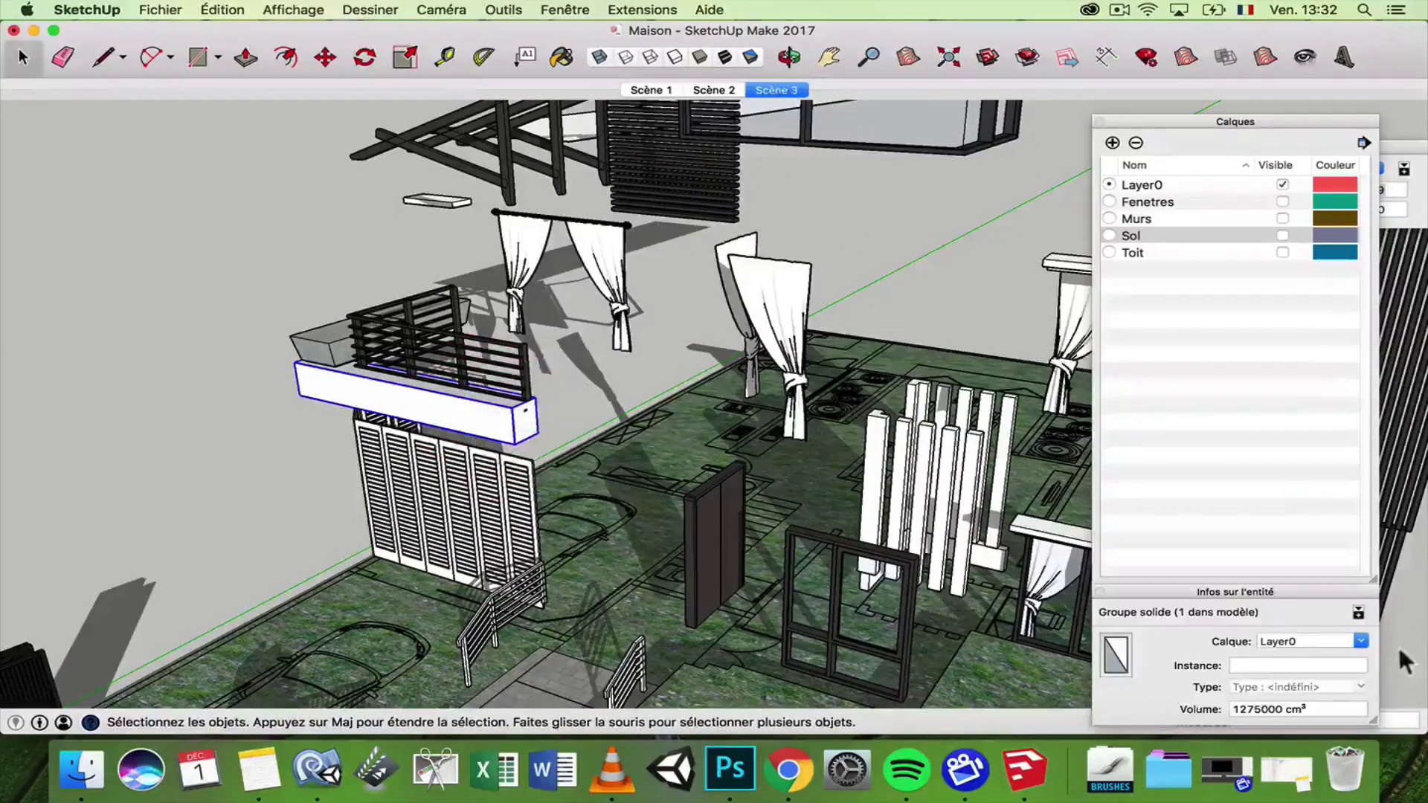
pyautogui.click(1366, 640)
pyautogui.click(1284, 707)
pyautogui.scroll(-4, 703, 488)
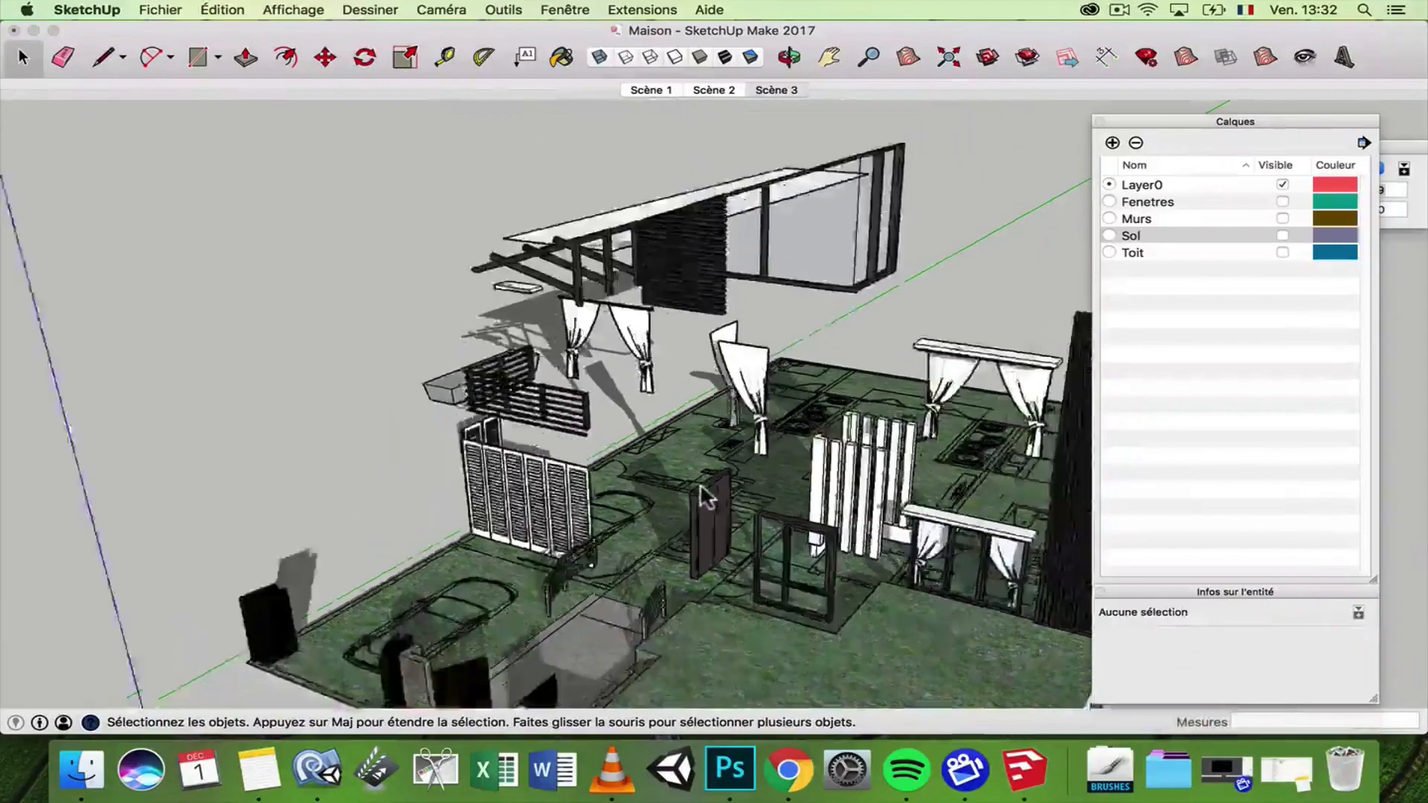
# - Delete the floor plan line drawing group lying on the grass
pyautogui.scroll(3, 709, 476)
pyautogui.moveTo(713, 485)
pyautogui.mouseDown(button='middle')
pyautogui.moveTo(751, 466)
pyautogui.moveTo(671, 482)
pyautogui.mouseUp(button='middle')
pyautogui.scroll(5, 677, 447)
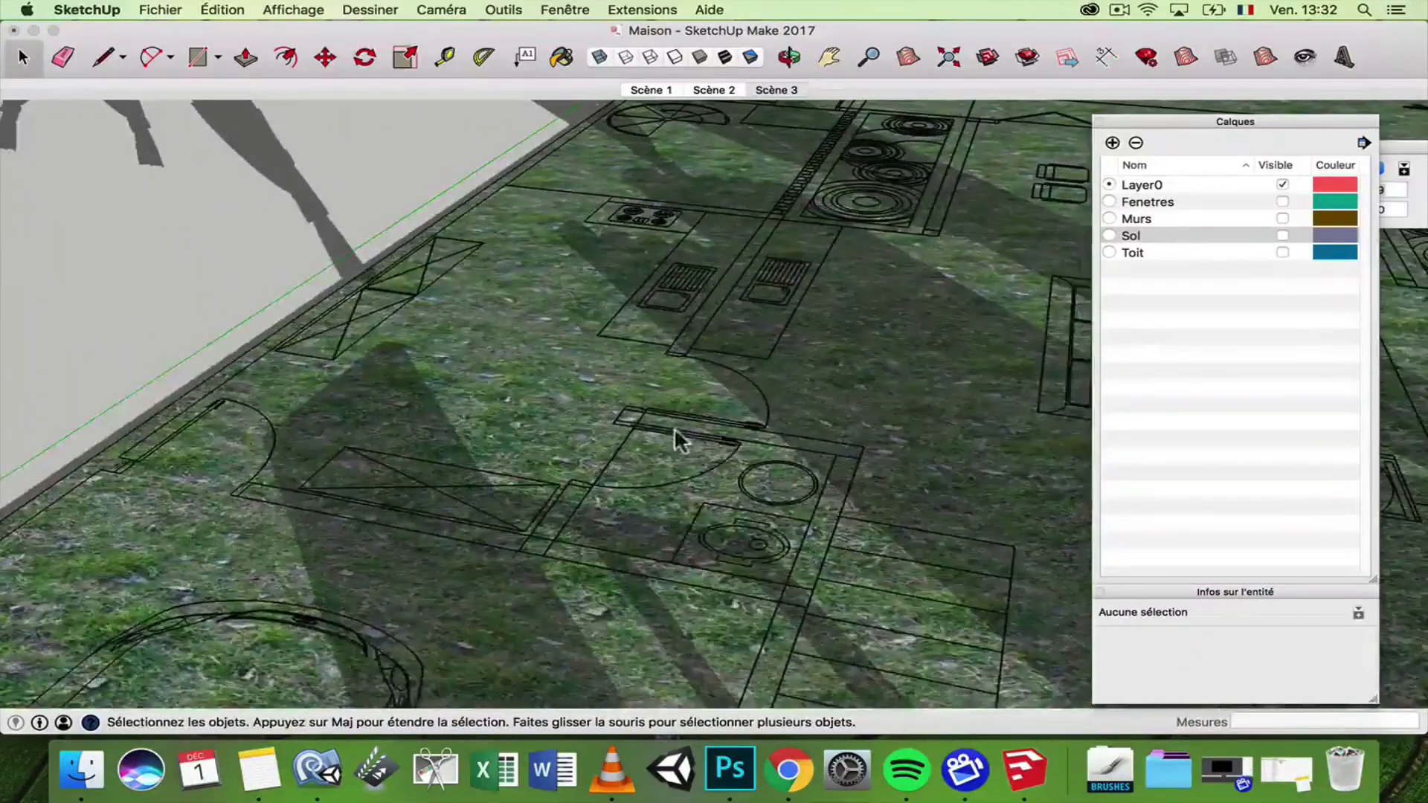
pyautogui.press('pagedown')
pyautogui.click(676, 426)
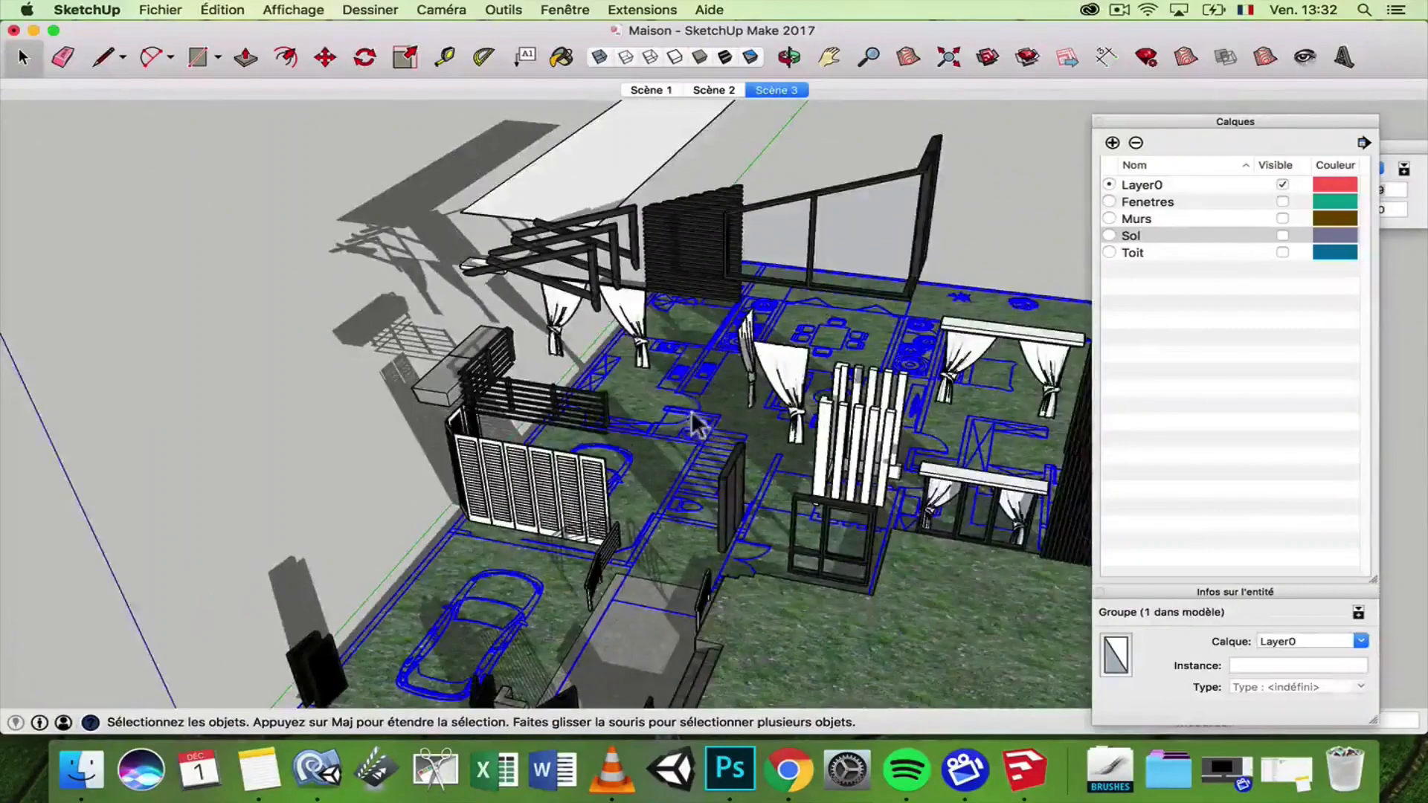
pyautogui.moveTo(695, 424)
pyautogui.mouseDown(button='middle')
pyautogui.moveTo(696, 339)
pyautogui.moveTo(725, 327)
pyautogui.moveTo(725, 409)
pyautogui.moveTo(710, 427)
pyautogui.mouseUp(button='middle')
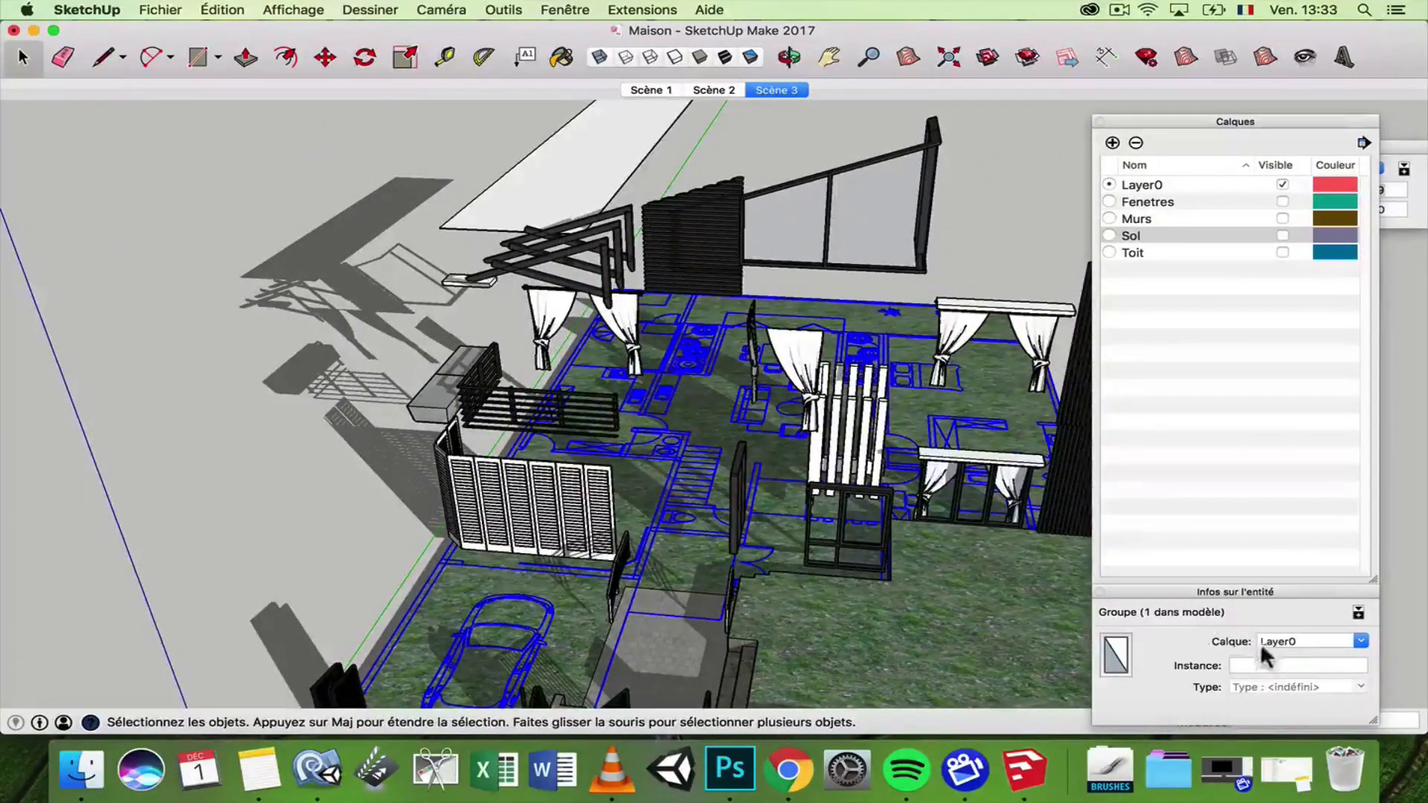
pyautogui.scroll(5, 668, 466)
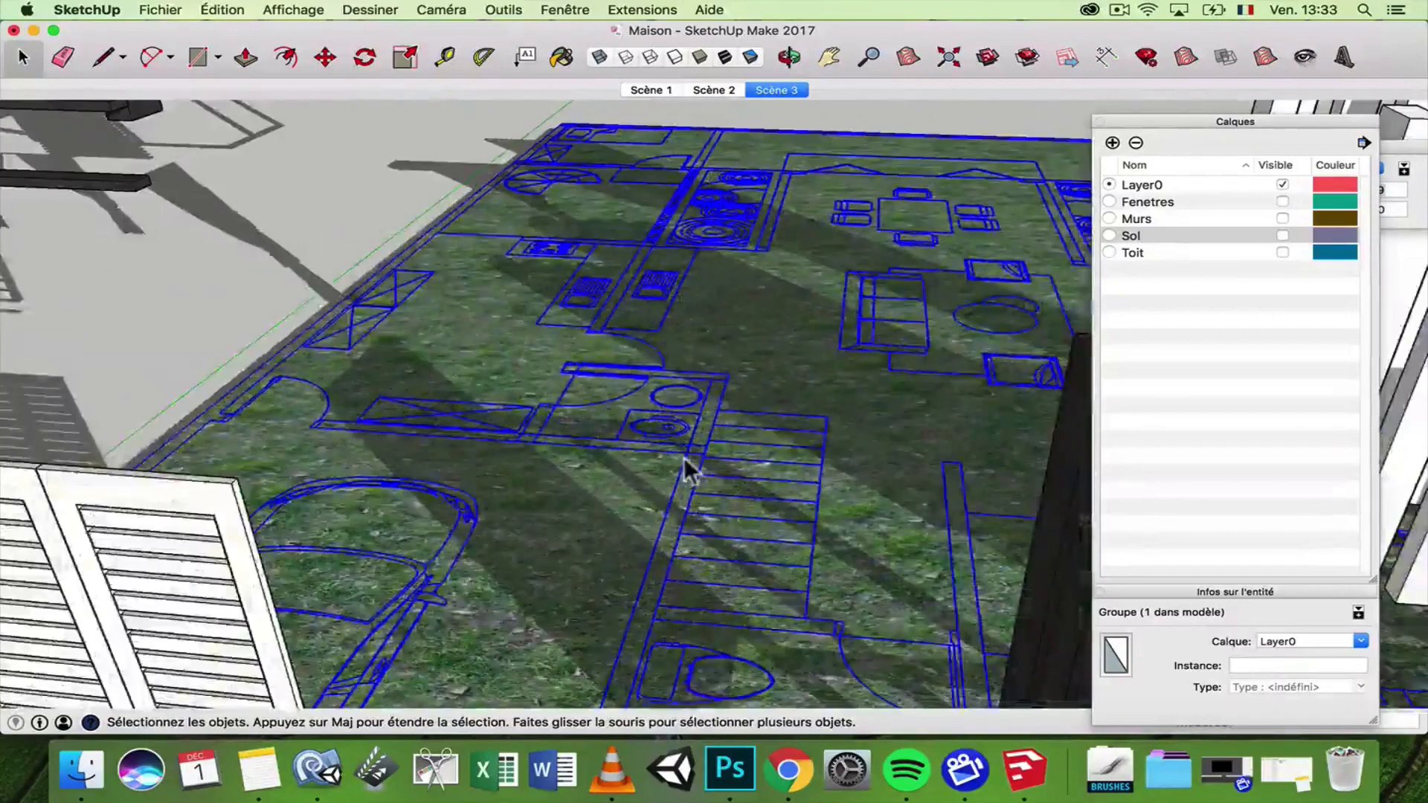
pyautogui.press('Delete')
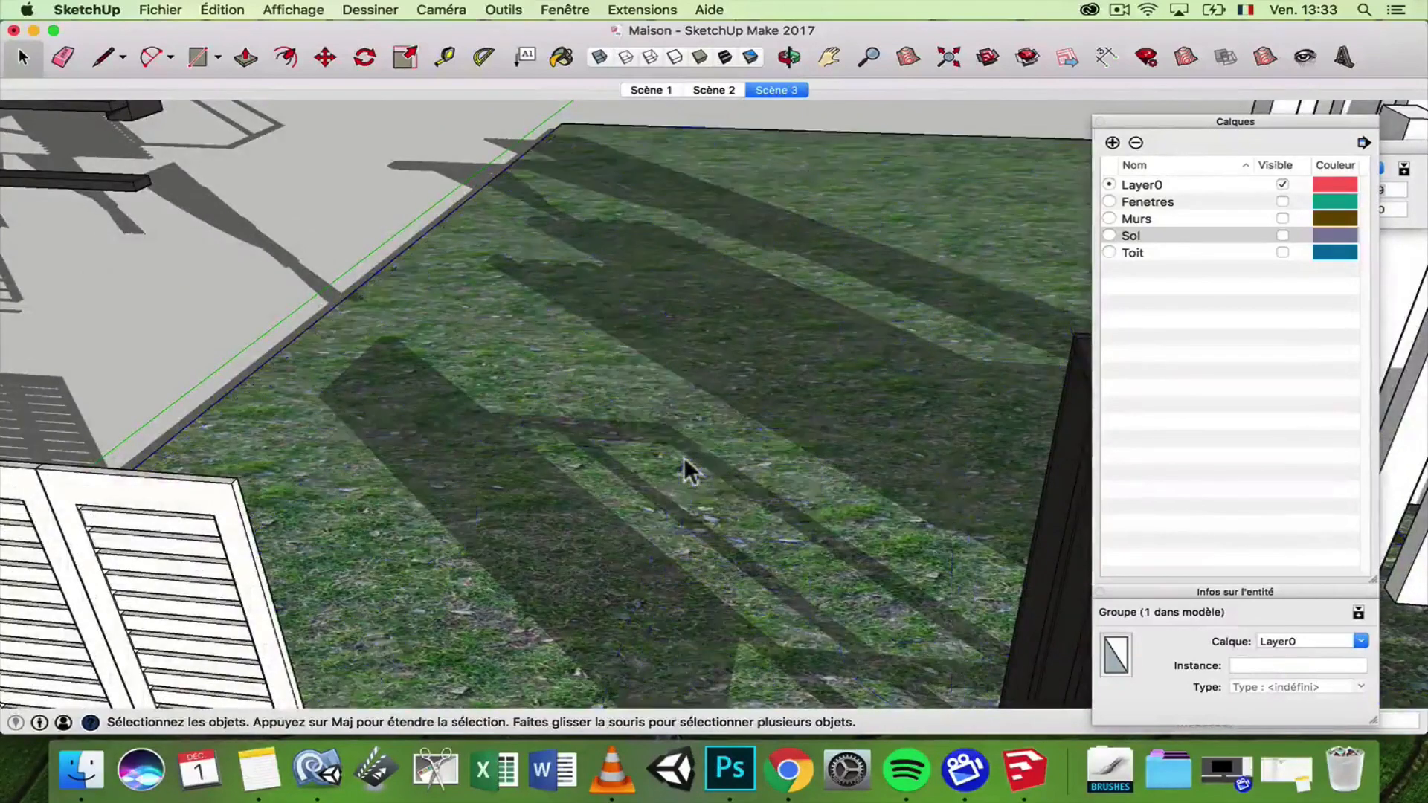
# - Assign the main ground group and the remaining grass terrain group with steps to the Sol layer
pyautogui.click(832, 378)
pyautogui.scroll(-5, 818, 387)
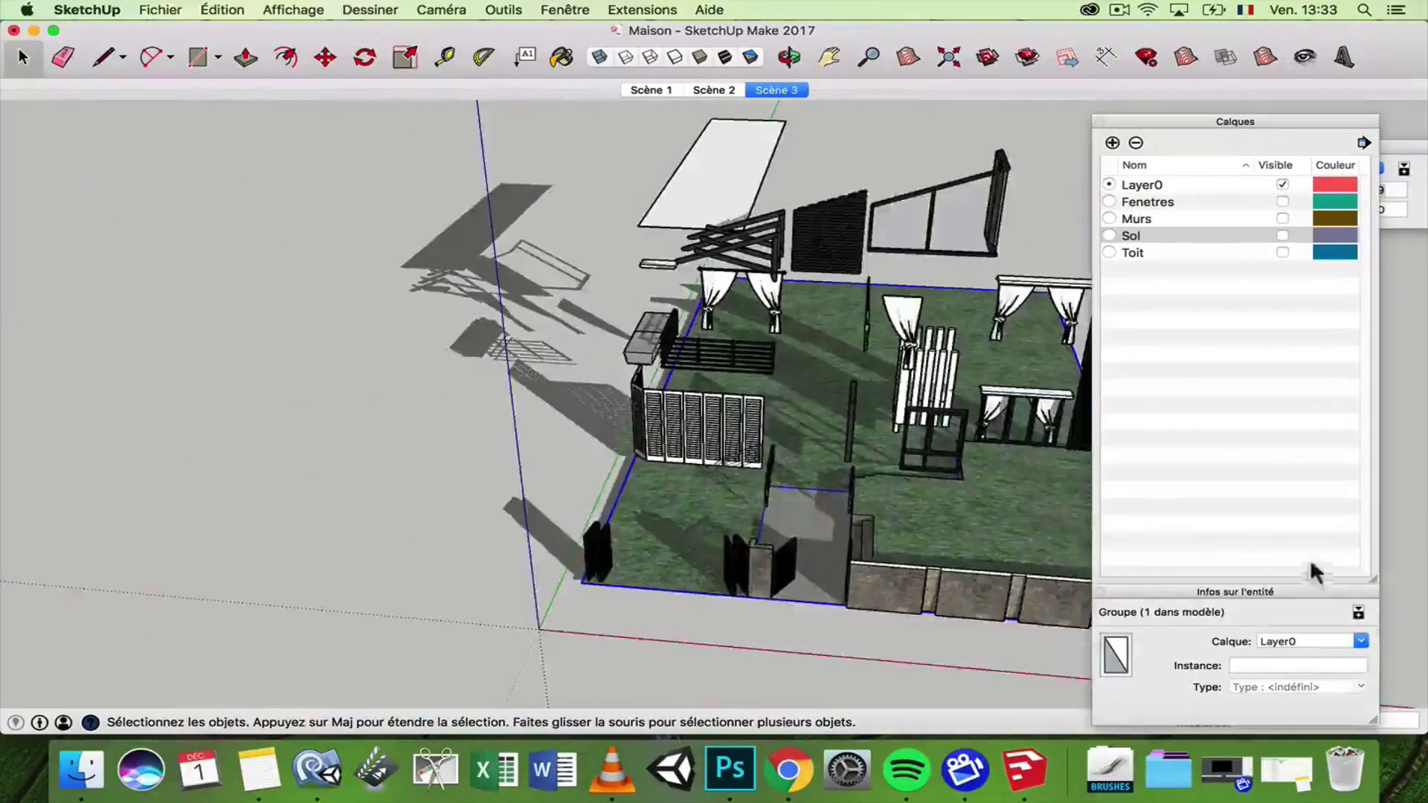
pyautogui.click(1360, 642)
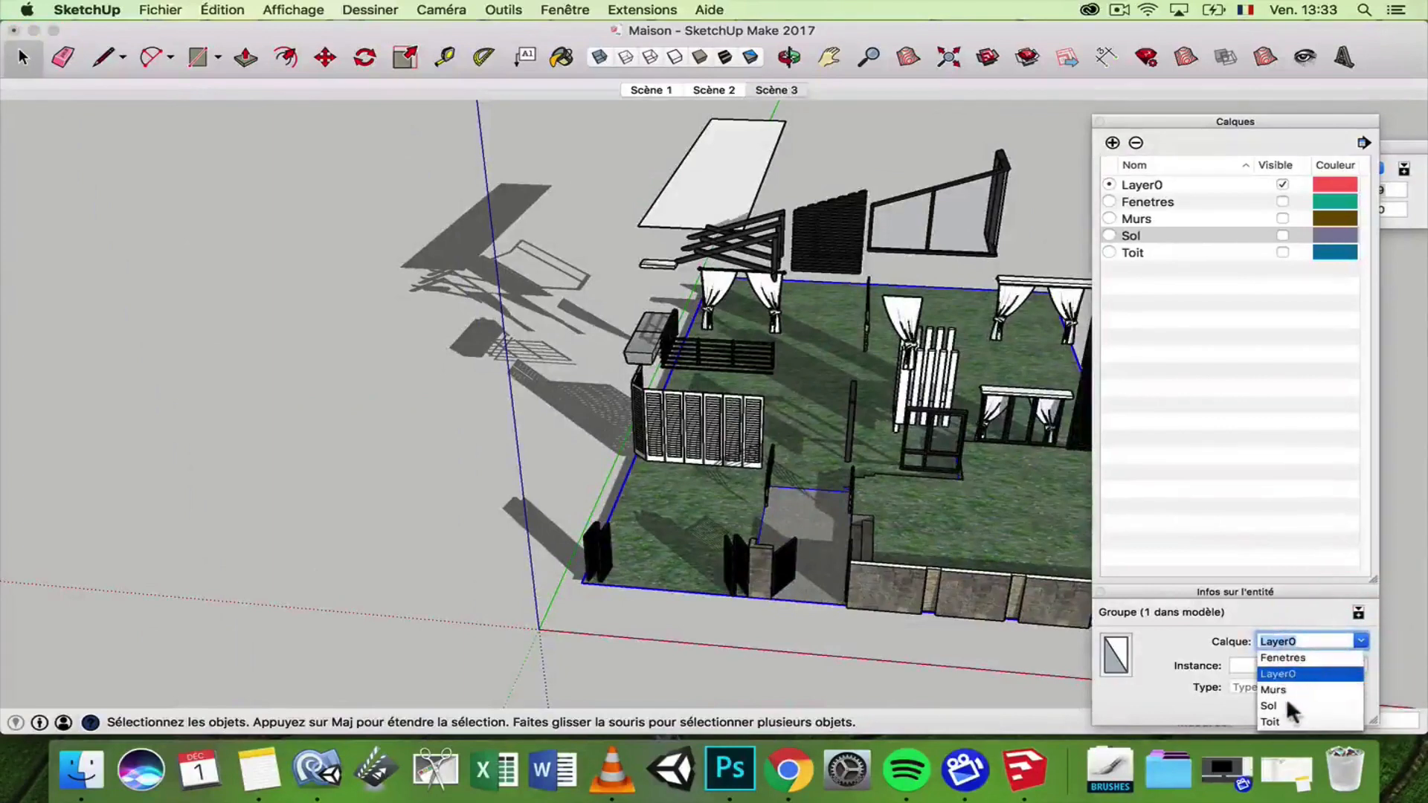
pyautogui.click(1286, 704)
pyautogui.click(913, 504)
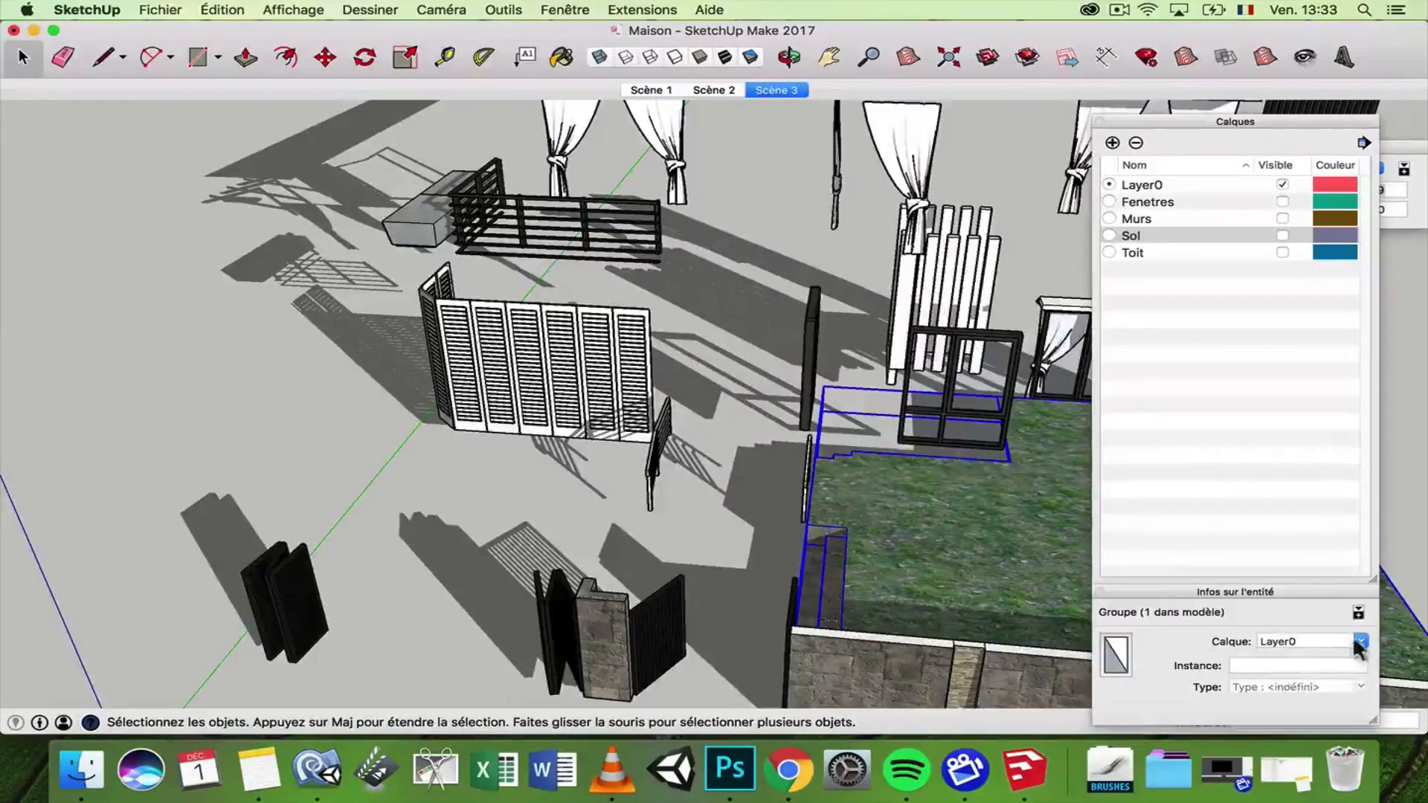
pyautogui.click(1360, 641)
pyautogui.click(1287, 704)
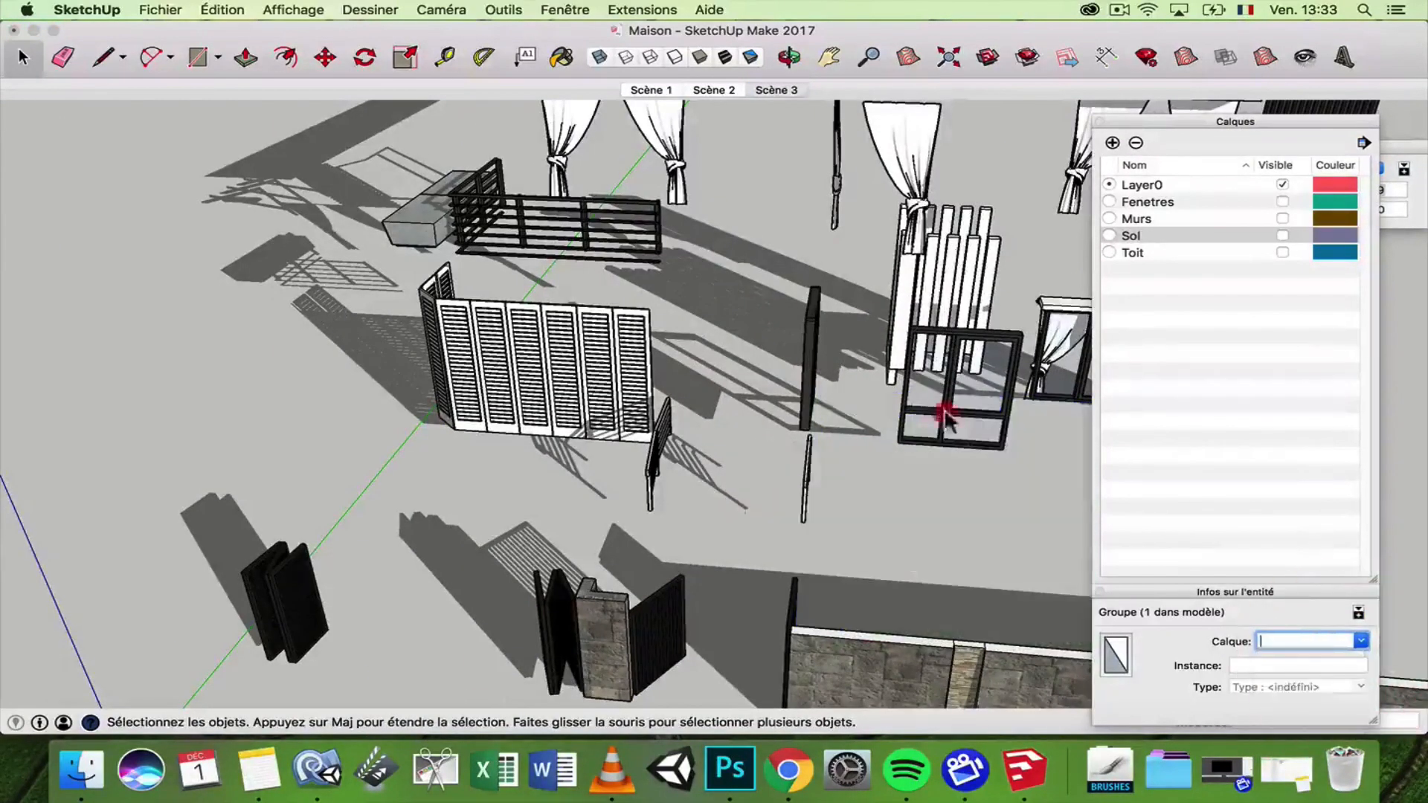
# - Assign the dark entrance door and the two ground-floor glazed frames to the Fenetres layer
pyautogui.click(929, 343)
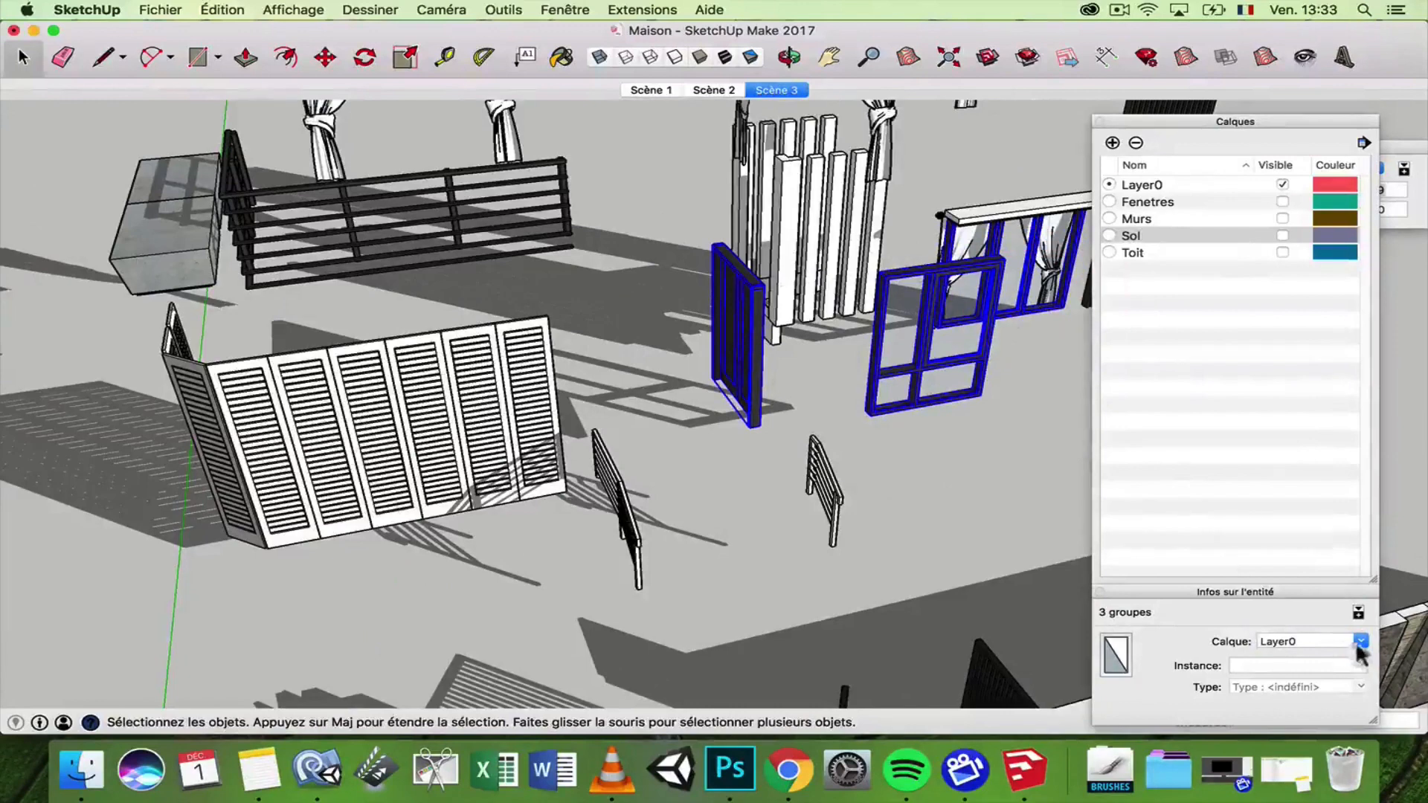
pyautogui.click(1360, 642)
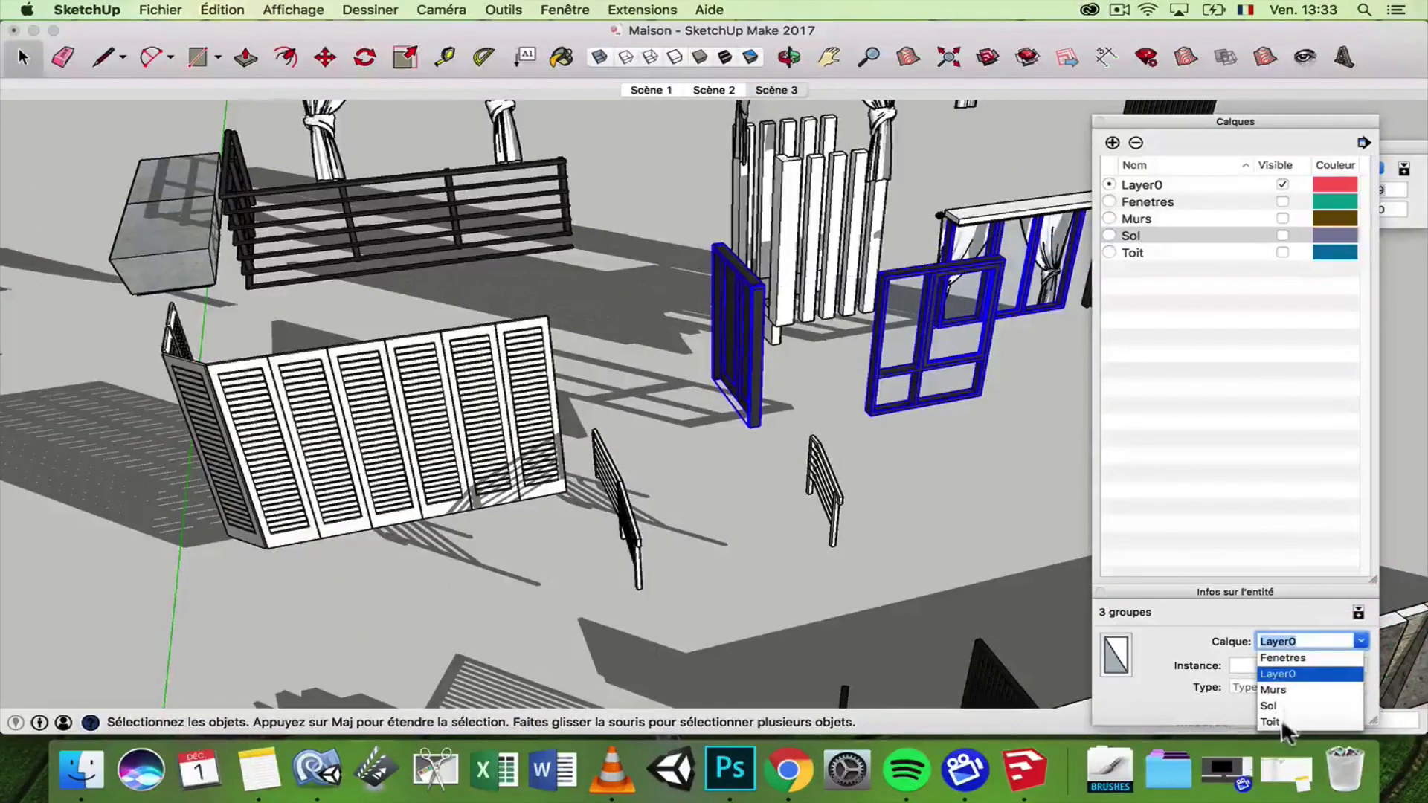
pyautogui.click(1287, 658)
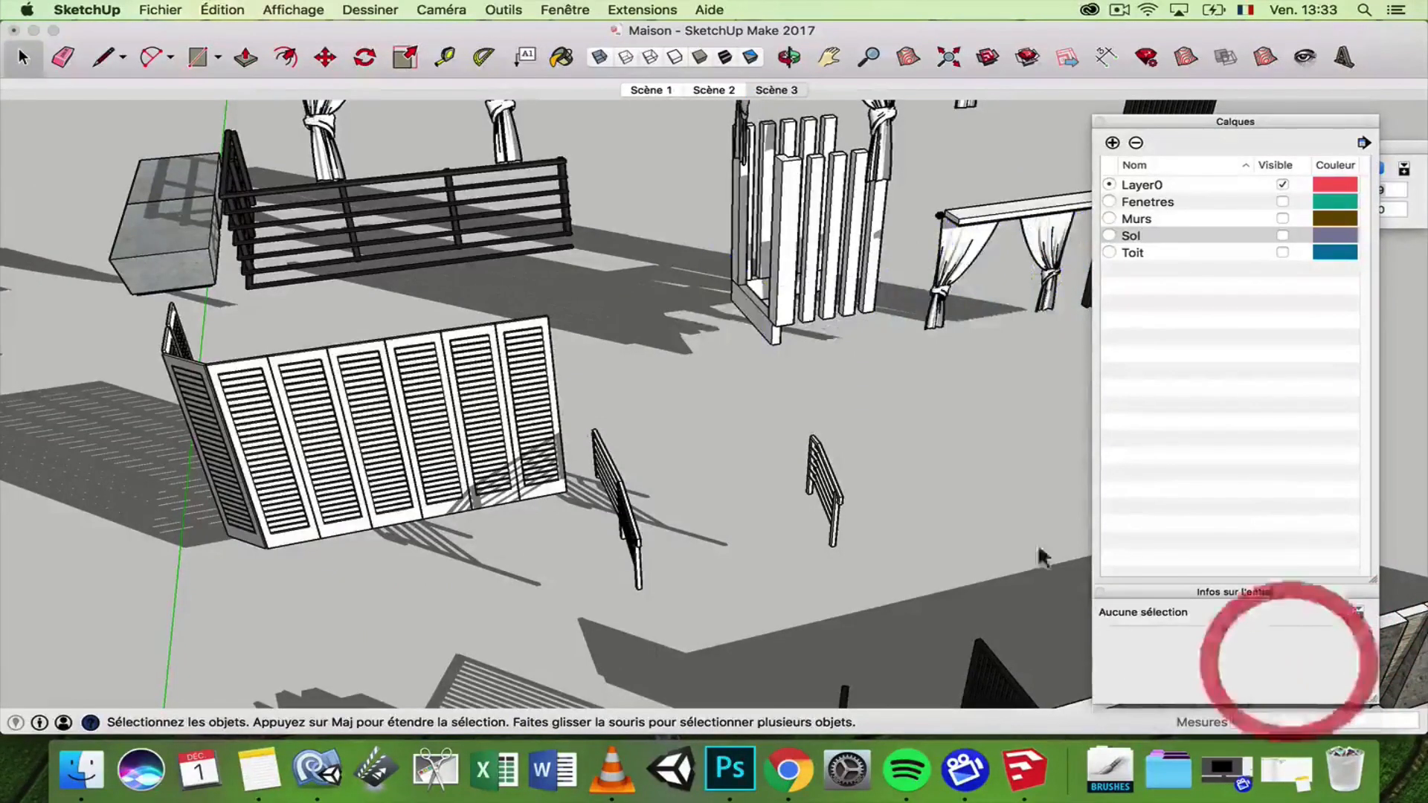
# - Assign the two stacked dark cladding panels beside the curtained windows to the Murs layer
pyautogui.scroll(-5, 872, 452)
pyautogui.moveTo(691, 376); pyautogui.dragTo(653, 153, button='middle')
pyautogui.scroll(5, 753, 236)
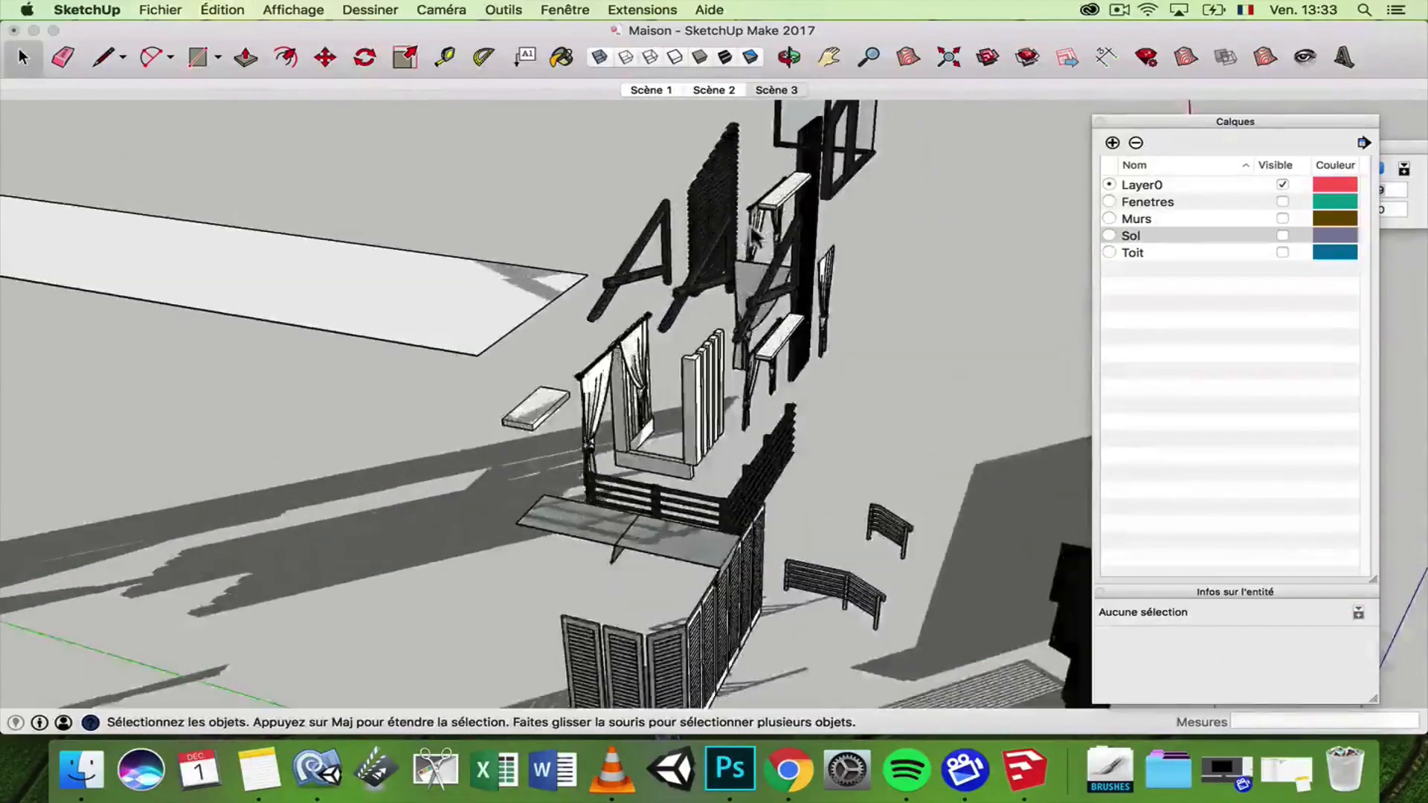
pyautogui.scroll(-5, 752, 236)
pyautogui.scroll(5, 821, 297)
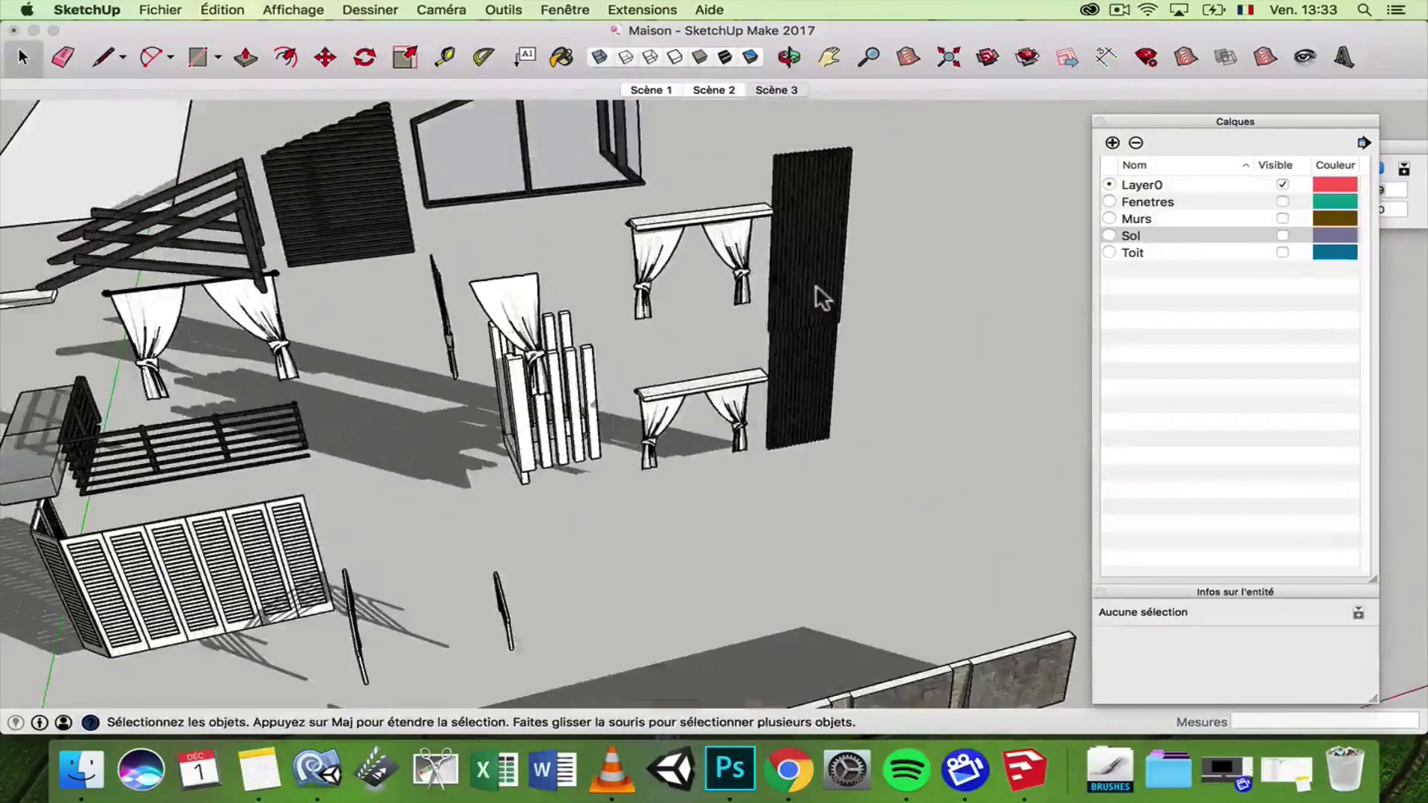
pyautogui.keyDown('shift'); pyautogui.click(809, 348); pyautogui.keyUp('shift')
pyautogui.click(1359, 641)
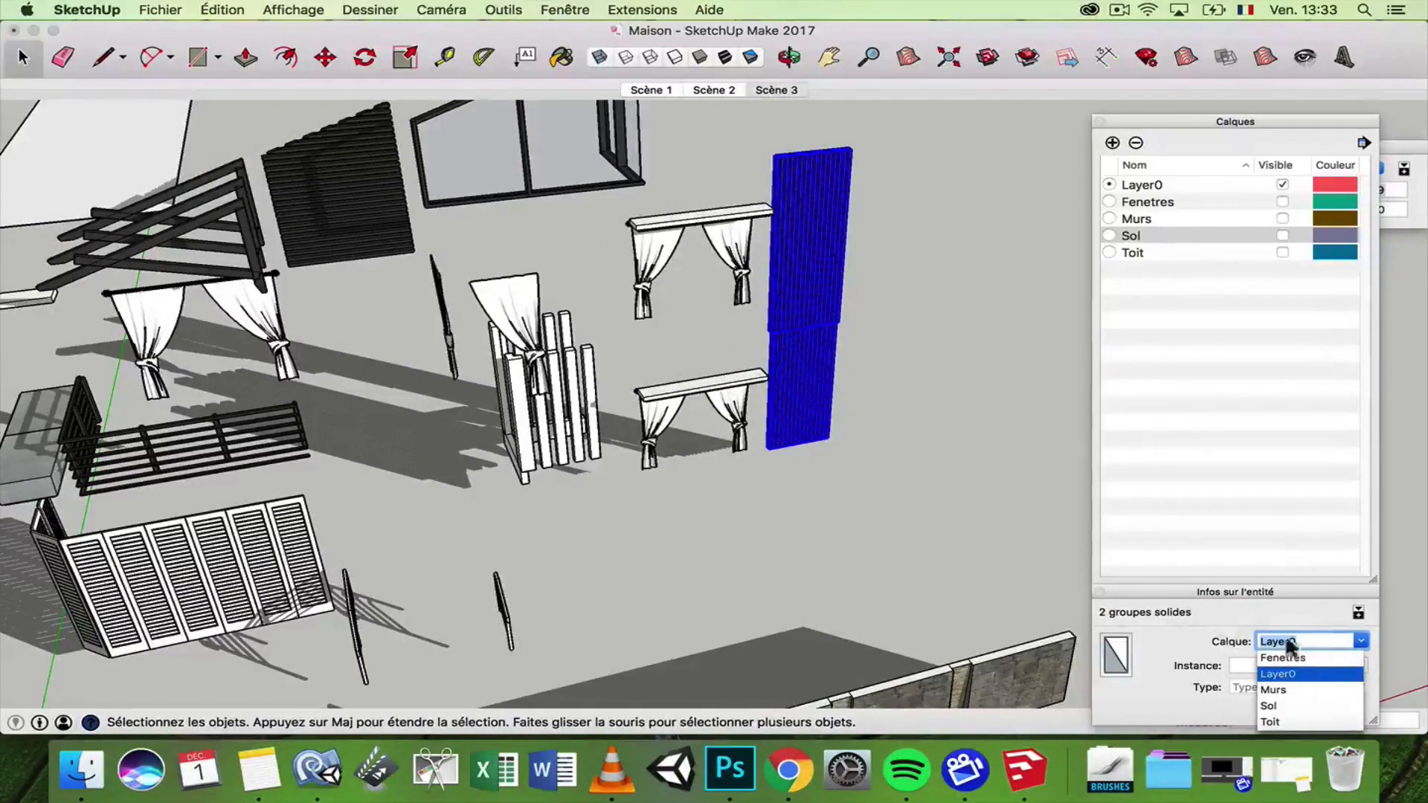
pyautogui.click(1274, 690)
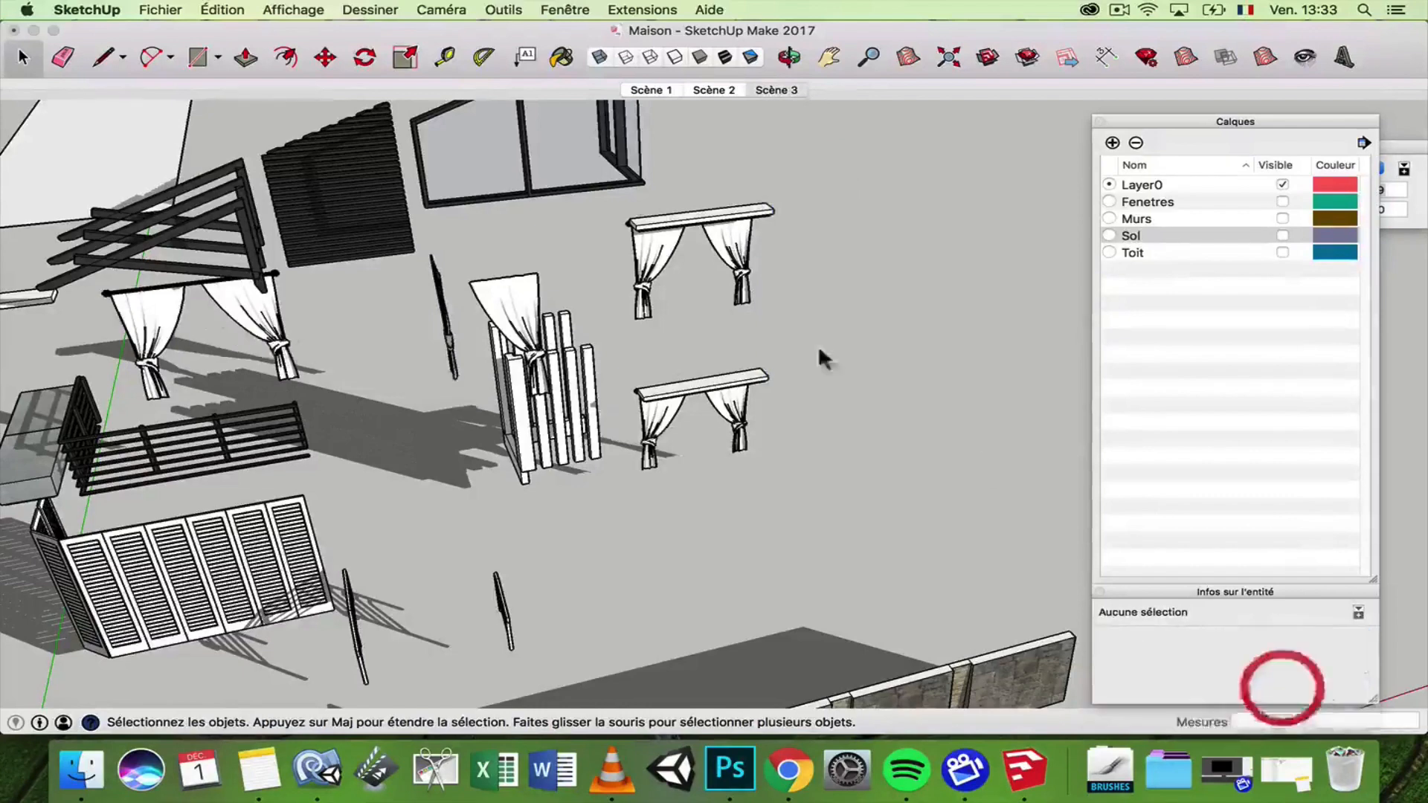
# - Move the dark slatted upper panel and the sloped glazed frame out of Layer0 onto the hidden layers matching their element types
pyautogui.press('pagedown')
pyautogui.click(554, 268)
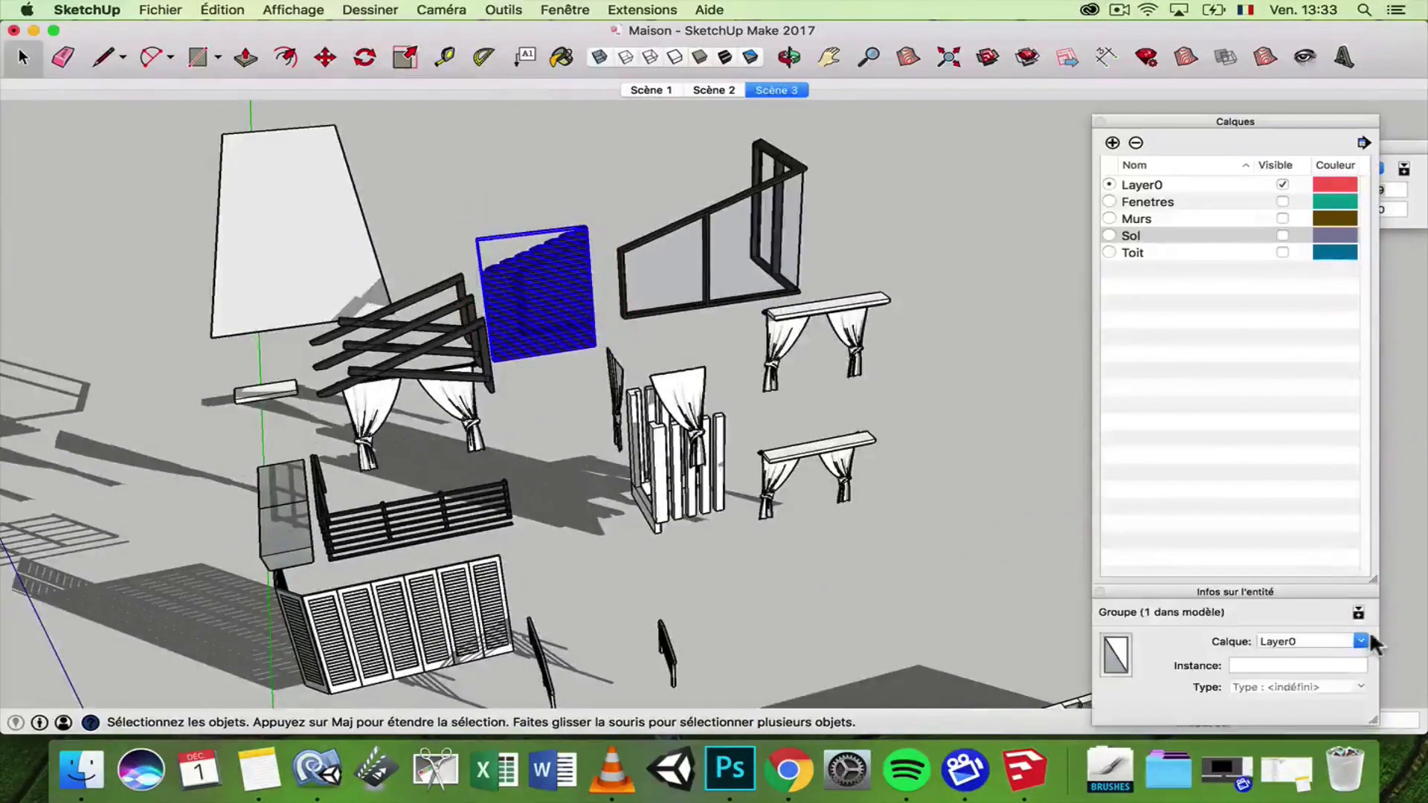
pyautogui.click(1361, 641)
pyautogui.click(1301, 679)
pyautogui.click(713, 248)
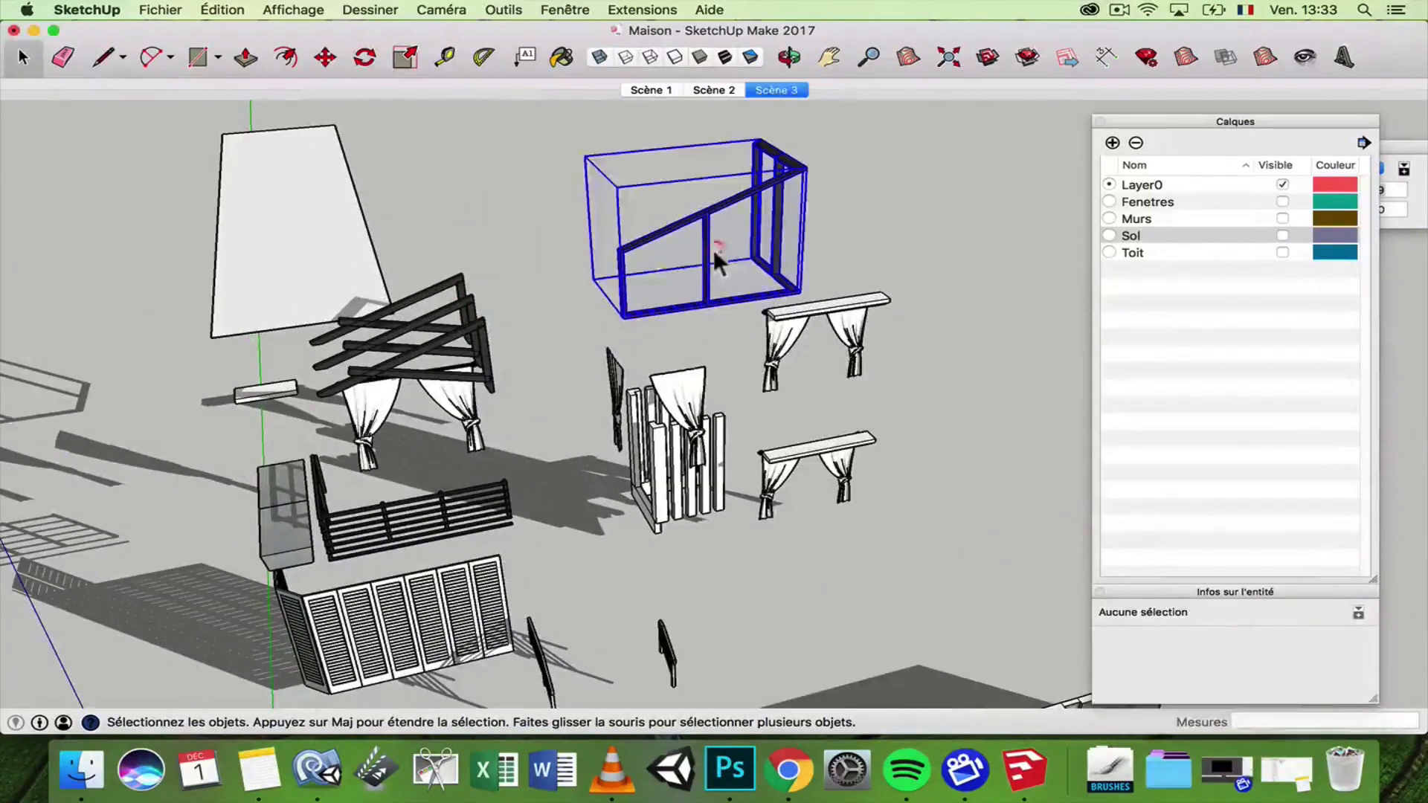
pyautogui.scroll(-5, 577, 255)
pyautogui.scroll(3, 784, 535)
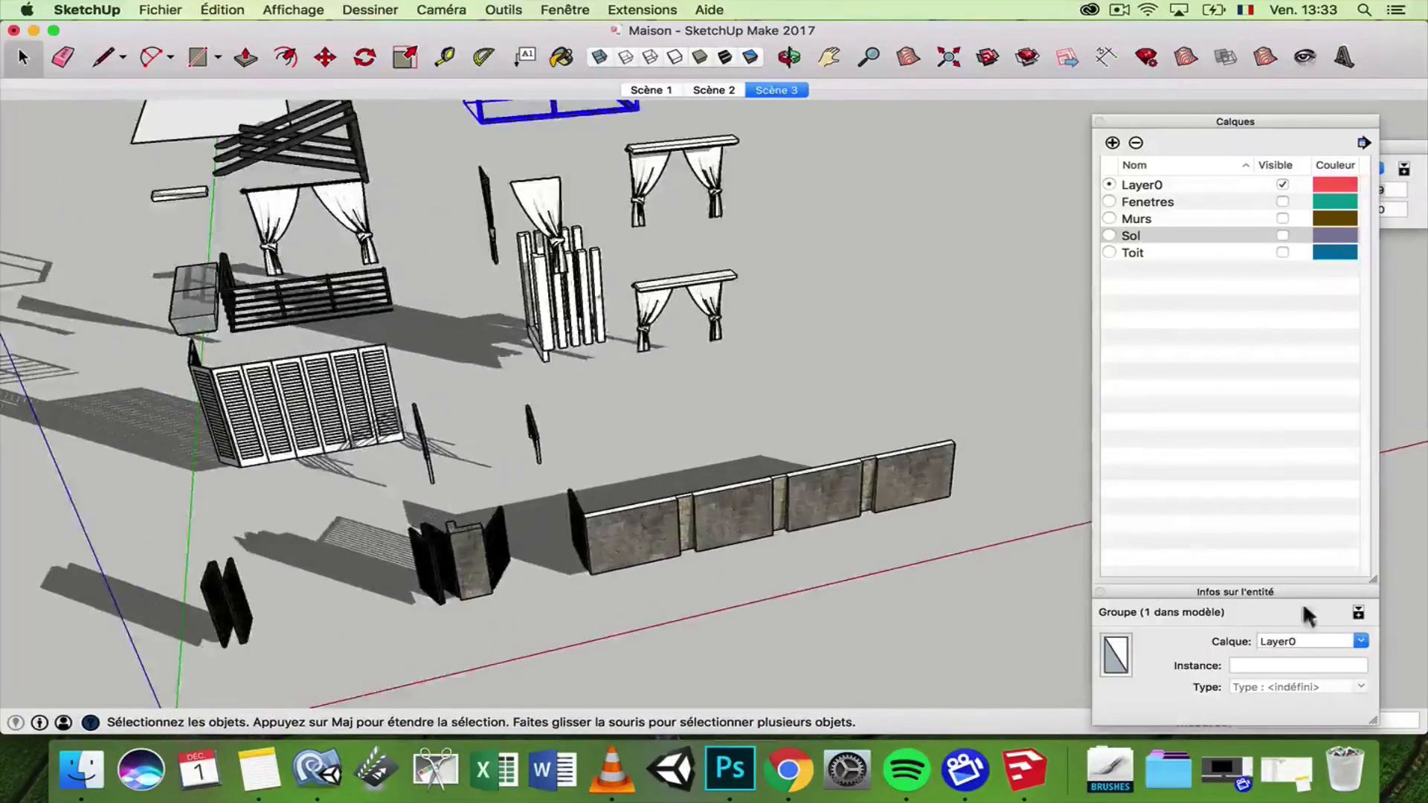
pyautogui.click(1361, 641)
pyautogui.click(1301, 679)
pyautogui.click(1026, 549)
# - Assign the gate panels, stone pillar and low stone boundary wall to a new layer named Muret, and hide that layer
pyautogui.scroll(-4, 698, 376)
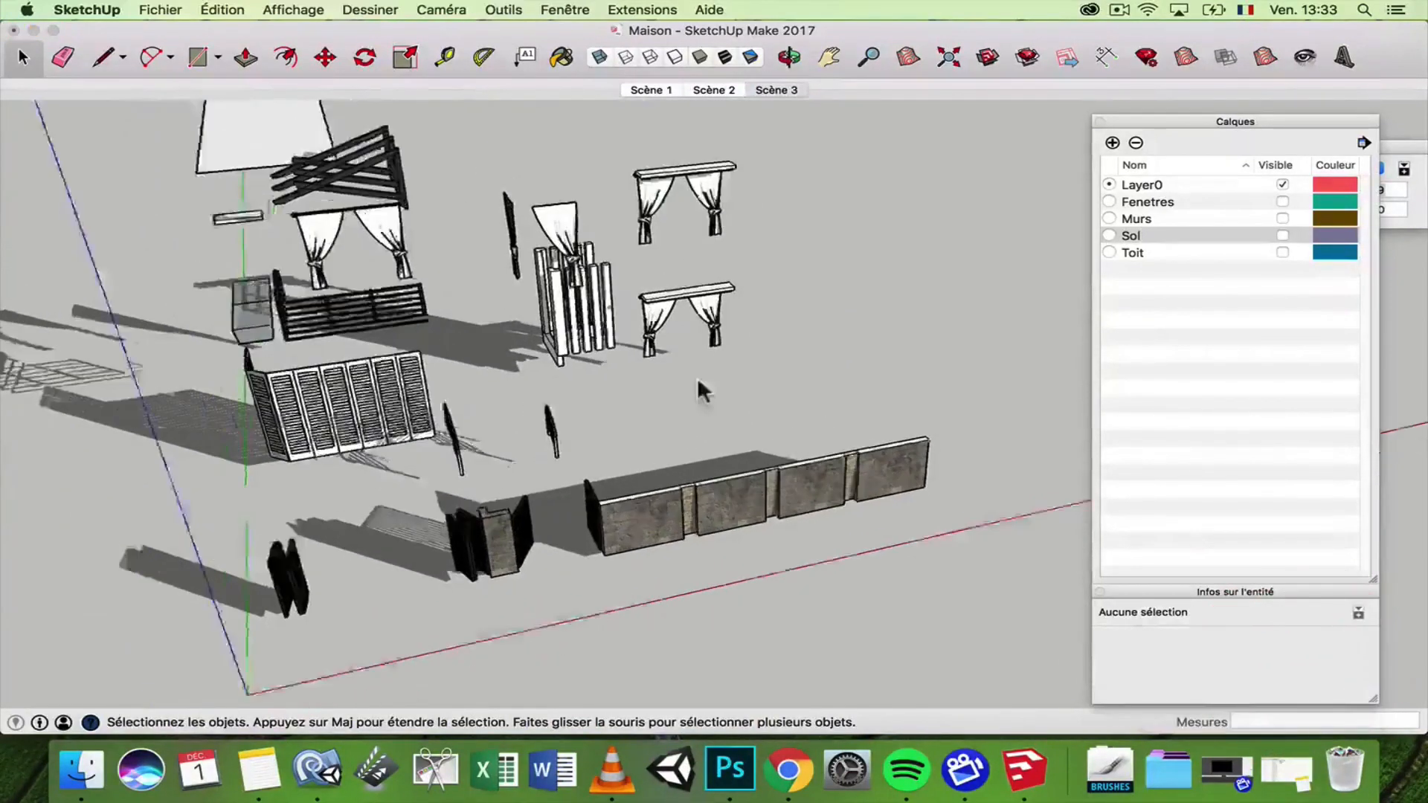
pyautogui.scroll(3, 514, 529)
pyautogui.click(547, 495)
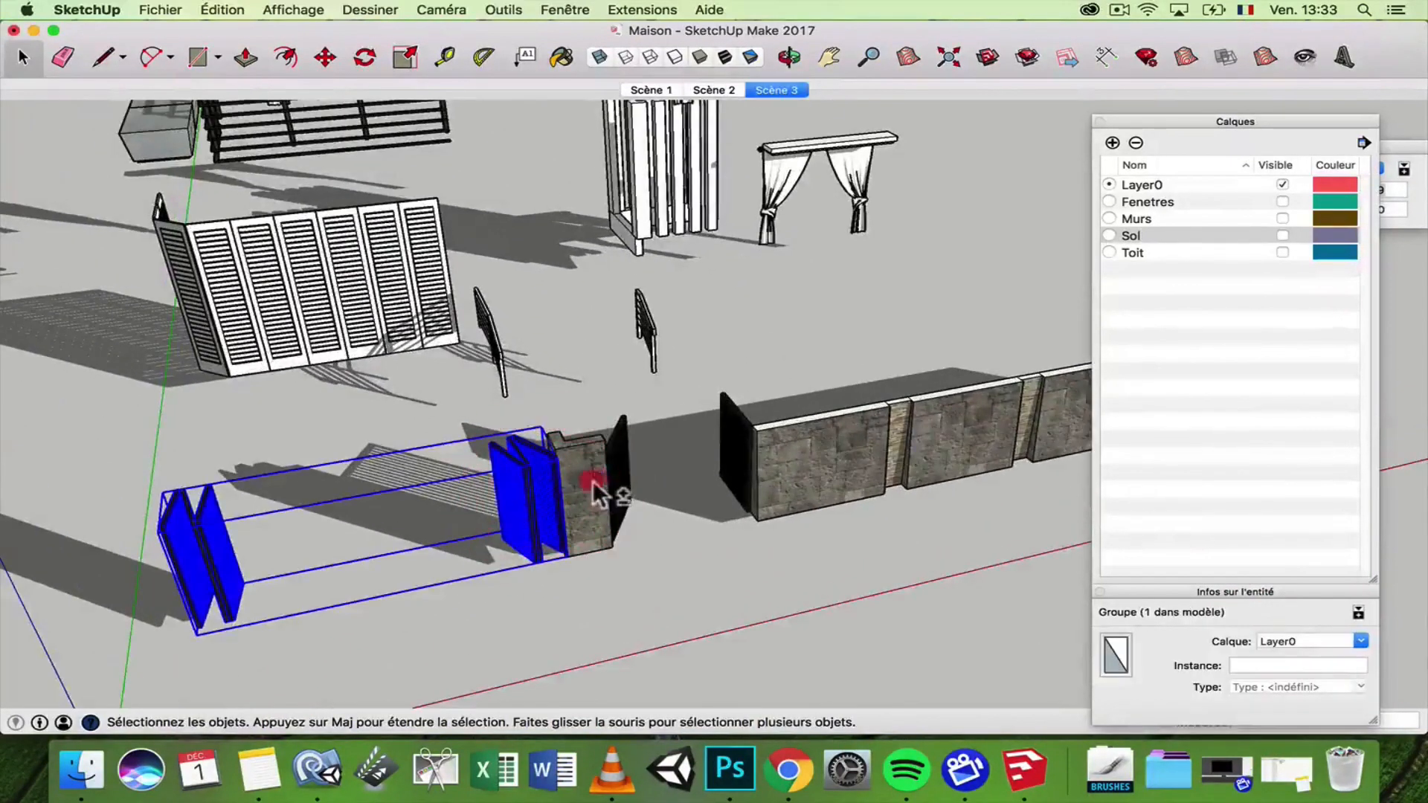
pyautogui.keyDown('shift'); pyautogui.click(619, 472); pyautogui.keyUp('shift')
pyautogui.keyDown('shift'); pyautogui.click(839, 455); pyautogui.keyUp('shift')
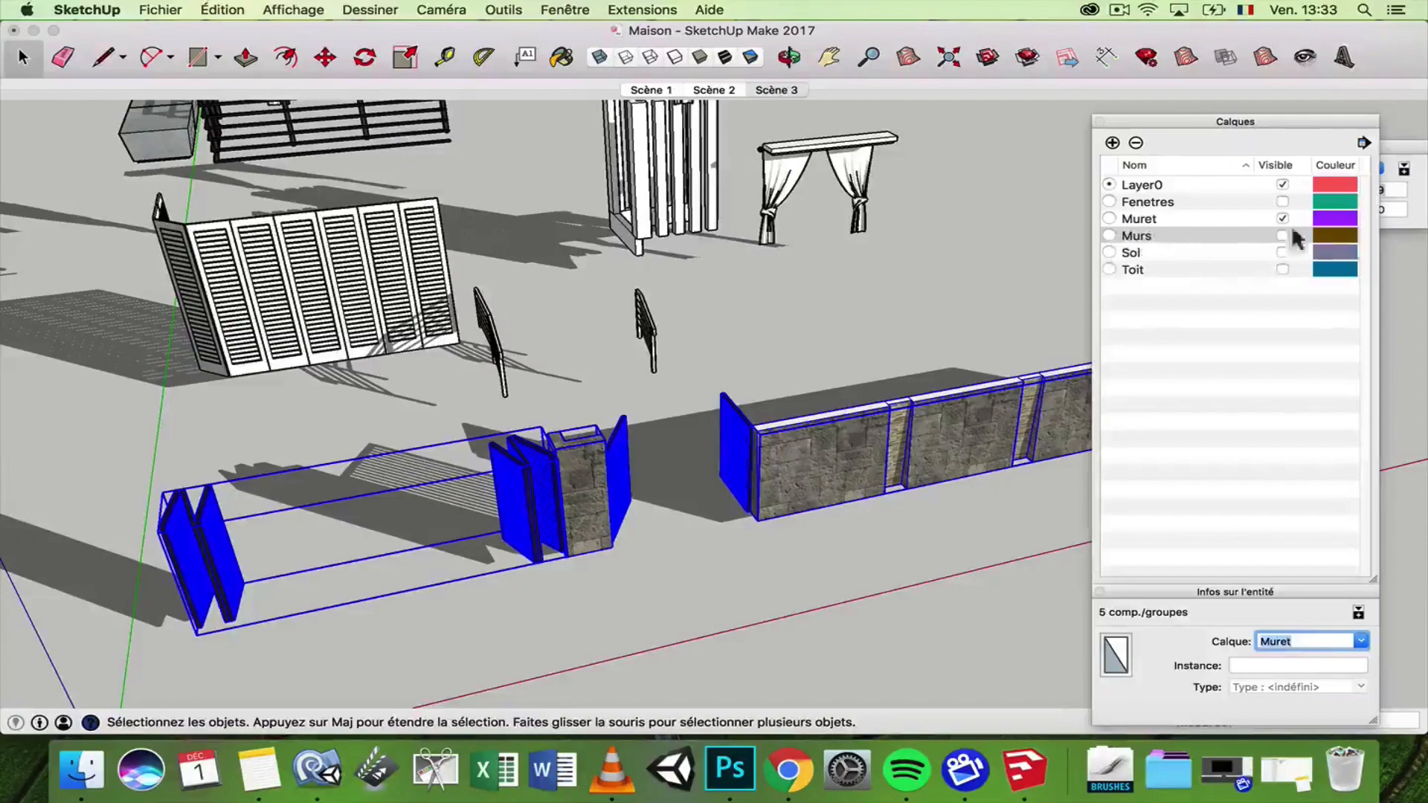
pyautogui.click(1285, 217)
# - Assign the two white vertical-slat screens and the base piece between them to the Murs layer
pyautogui.moveTo(525, 383); pyautogui.dragTo(656, 411, button='middle')
pyautogui.scroll(-5, 656, 410)
pyautogui.click(603, 247)
pyautogui.scroll(5, 604, 248)
pyautogui.scroll(2, 604, 249)
pyautogui.keyDown('shift'); pyautogui.click(559, 281); pyautogui.keyUp('shift')
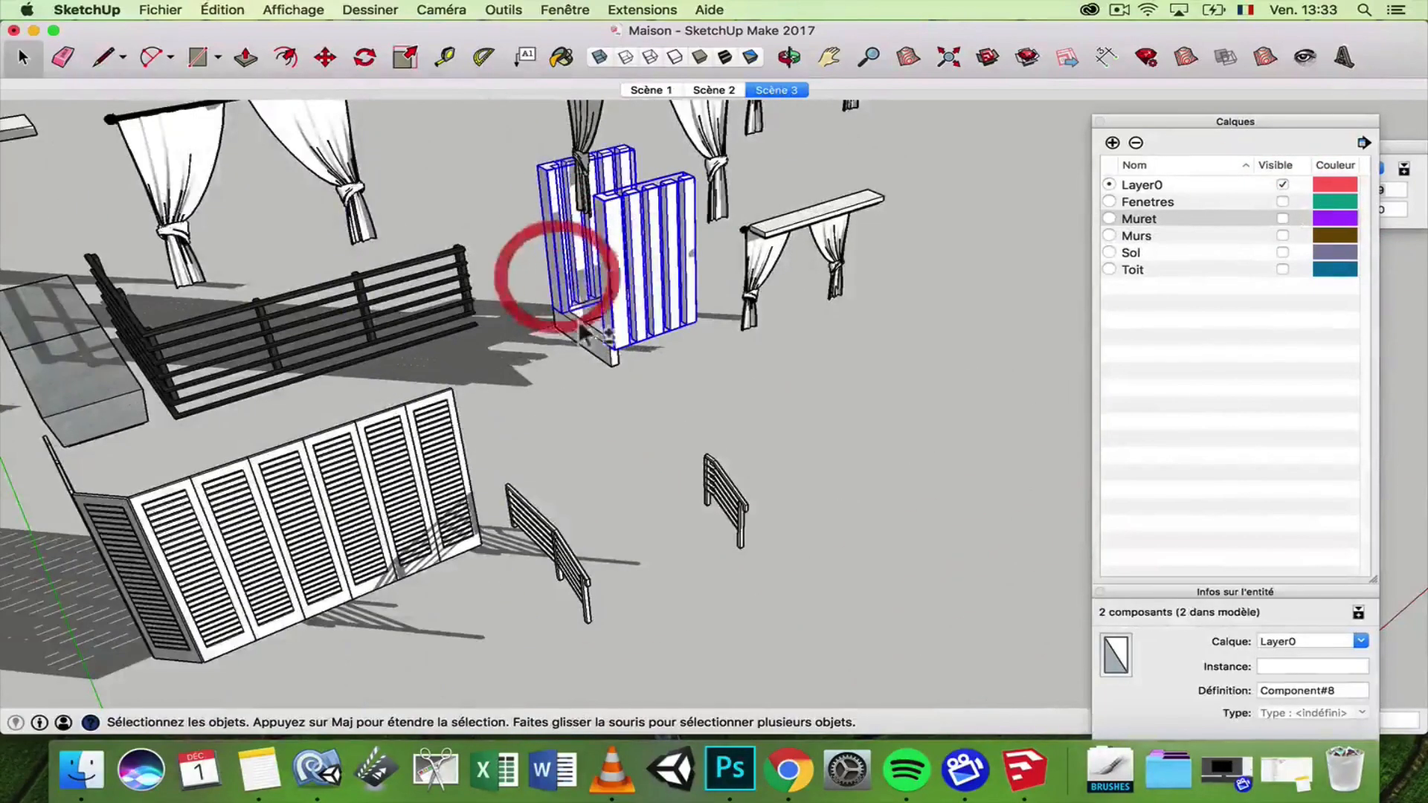
pyautogui.keyDown('shift'); pyautogui.click(581, 333); pyautogui.keyUp('shift')
pyautogui.moveTo(623, 309); pyautogui.dragTo(720, 270, button='middle')
pyautogui.scroll(-3, 720, 271)
pyautogui.scroll(-3, 720, 271)
pyautogui.click(1361, 641)
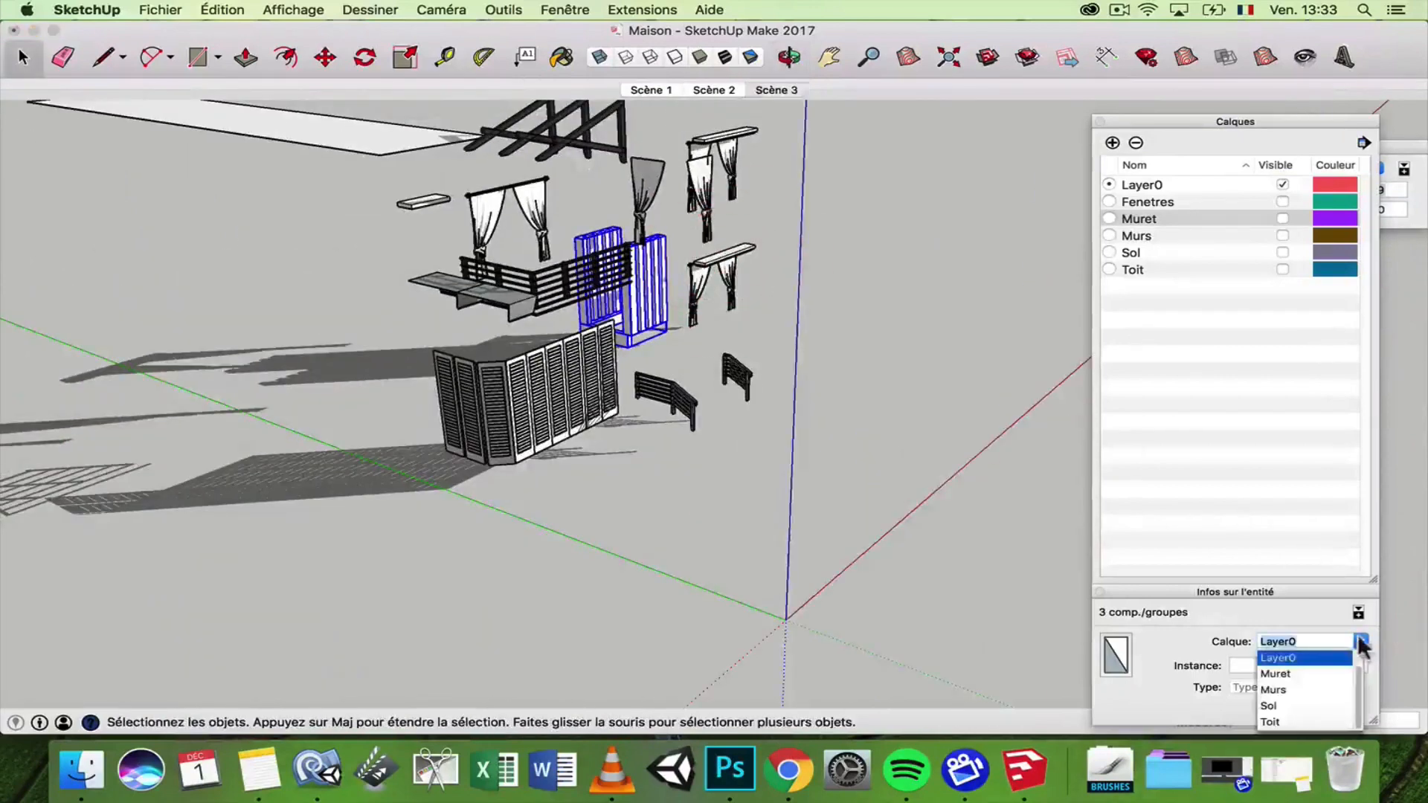
pyautogui.click(1275, 690)
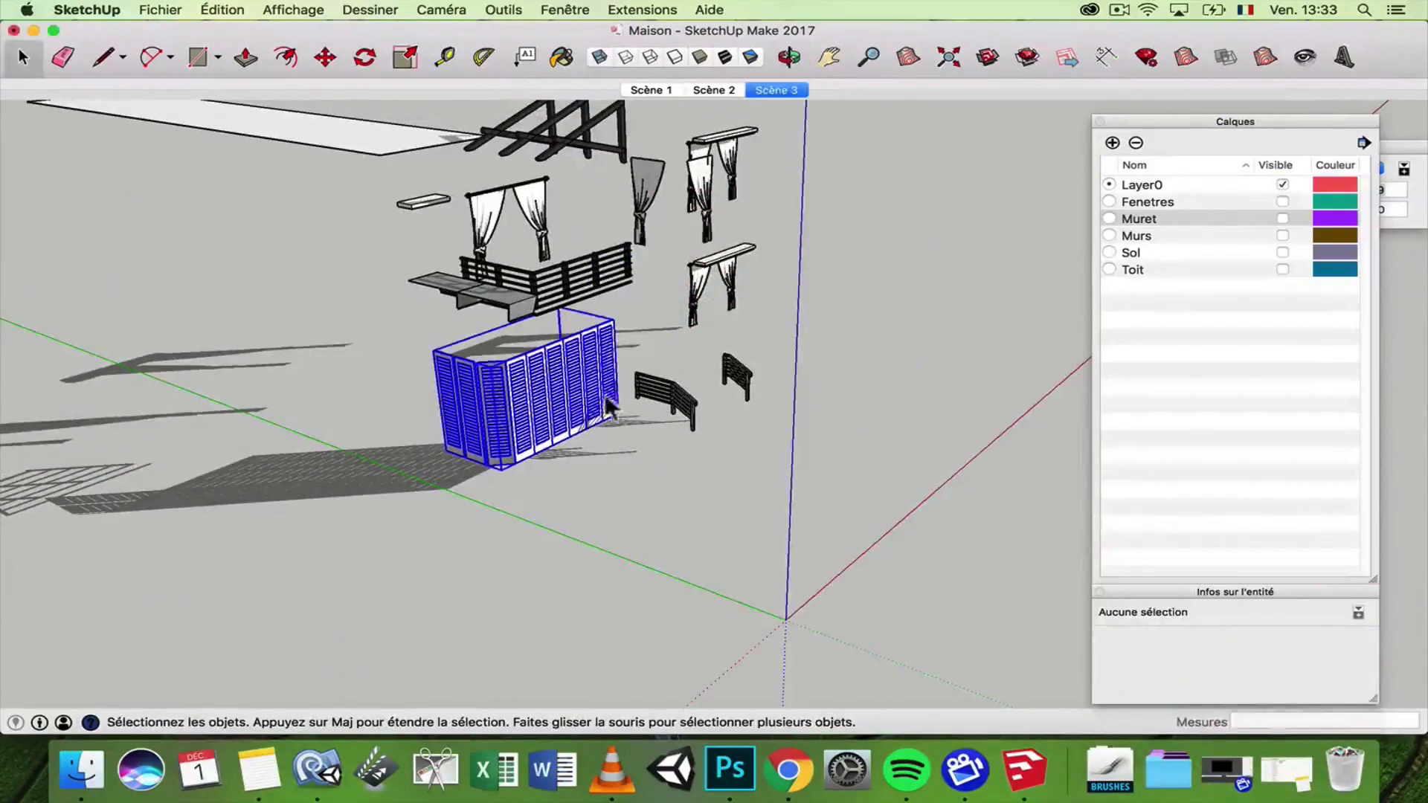
# - Assign the white louvred shutter group below the balcony to the Fenetres layer
pyautogui.click(1355, 643)
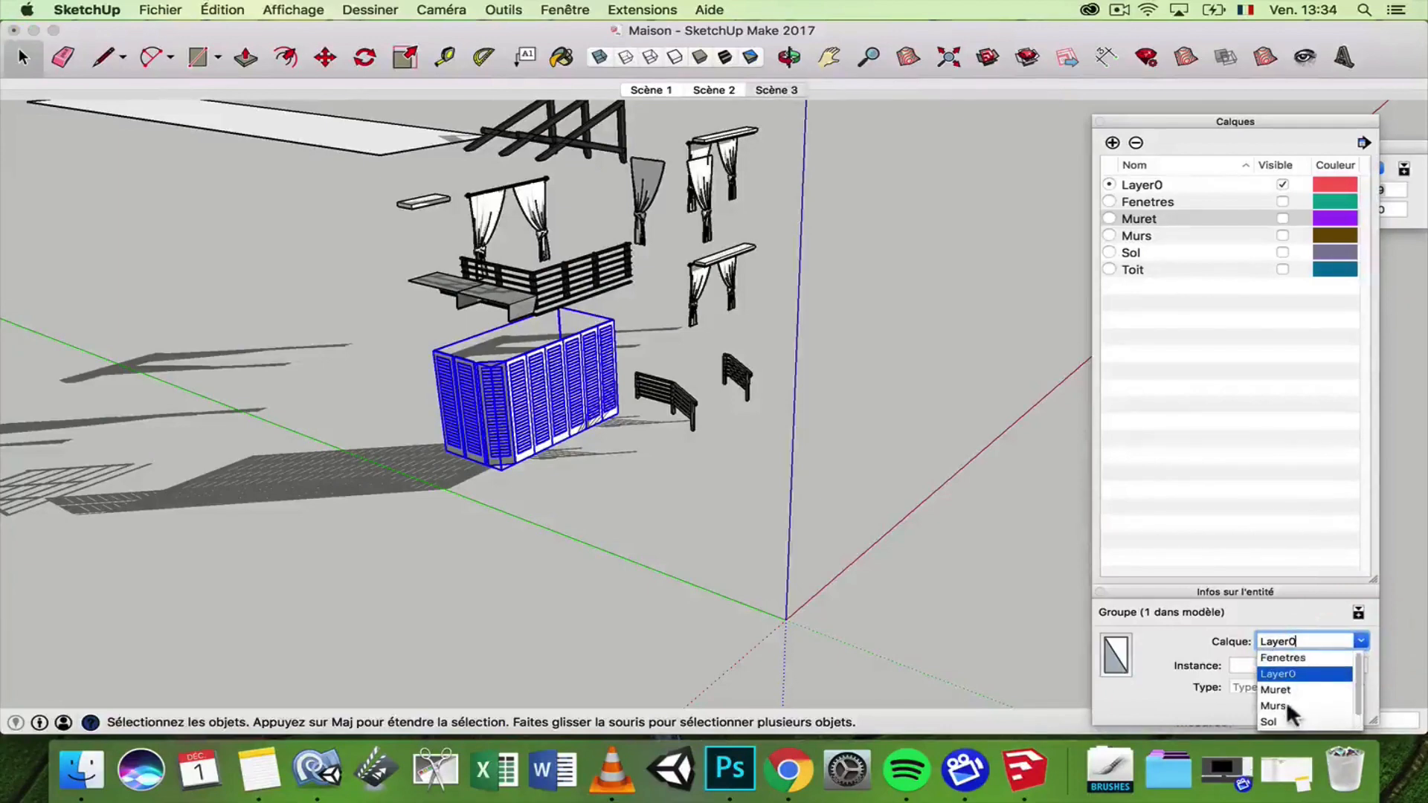
pyautogui.click(1281, 659)
pyautogui.click(882, 415)
# - Assign the dark timber roof truss group above the curtains to the Toit layer
pyautogui.moveTo(646, 221); pyautogui.dragTo(701, 296, button='middle')
pyautogui.scroll(-3, 649, 204)
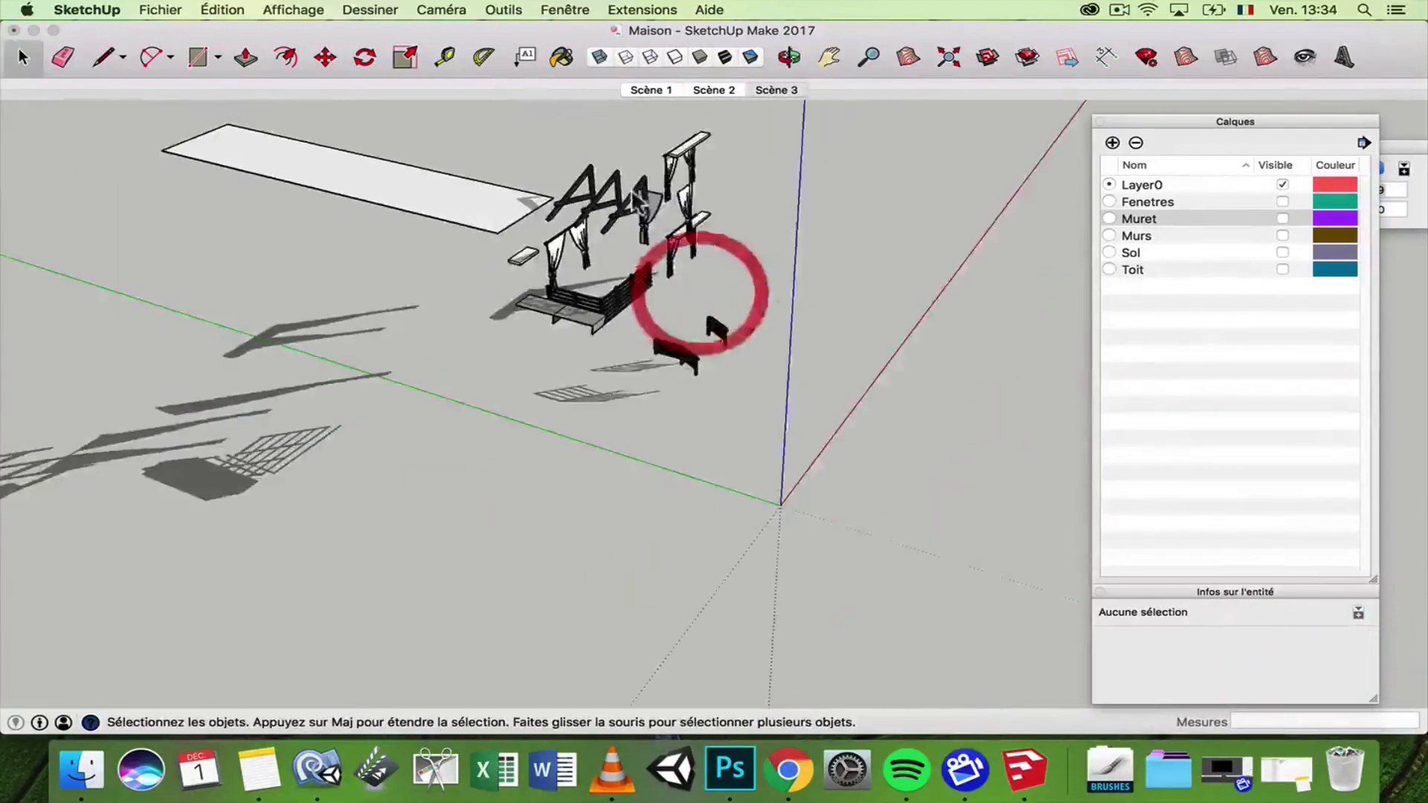
pyautogui.scroll(3, 622, 192)
pyautogui.click(600, 195)
pyautogui.click(1361, 641)
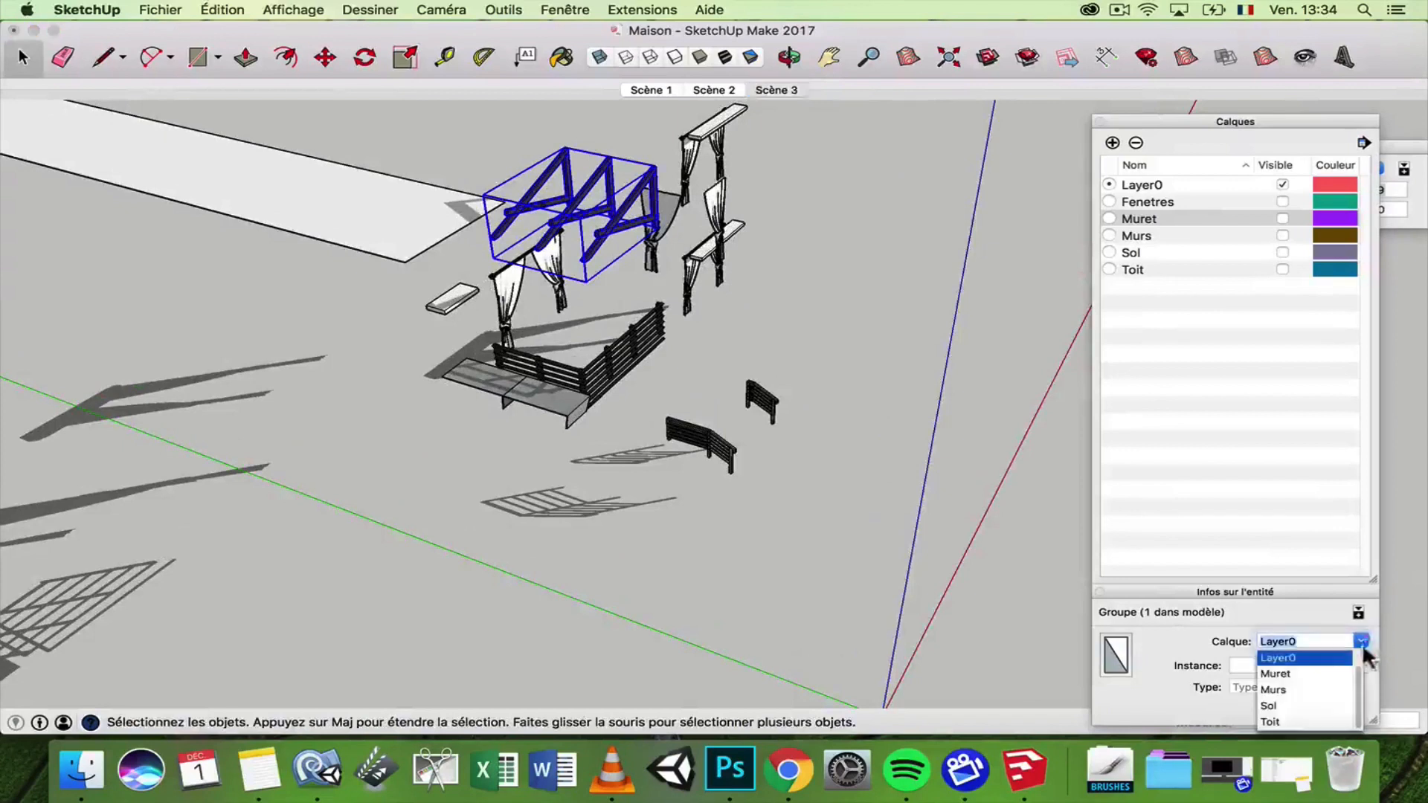
pyautogui.click(1292, 718)
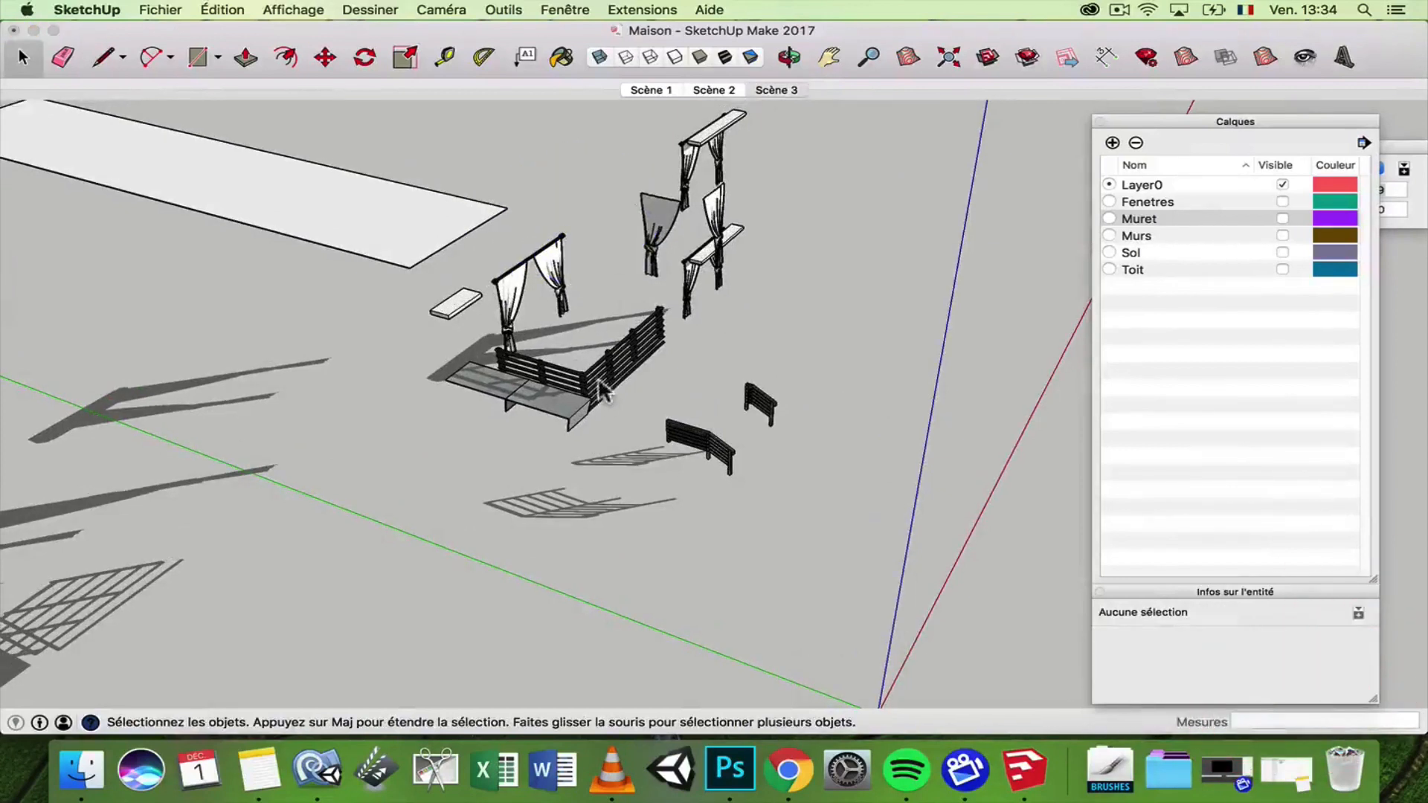
# - Assign the dark balcony railing group to a new layer named Rambarde
pyautogui.click(633, 349)
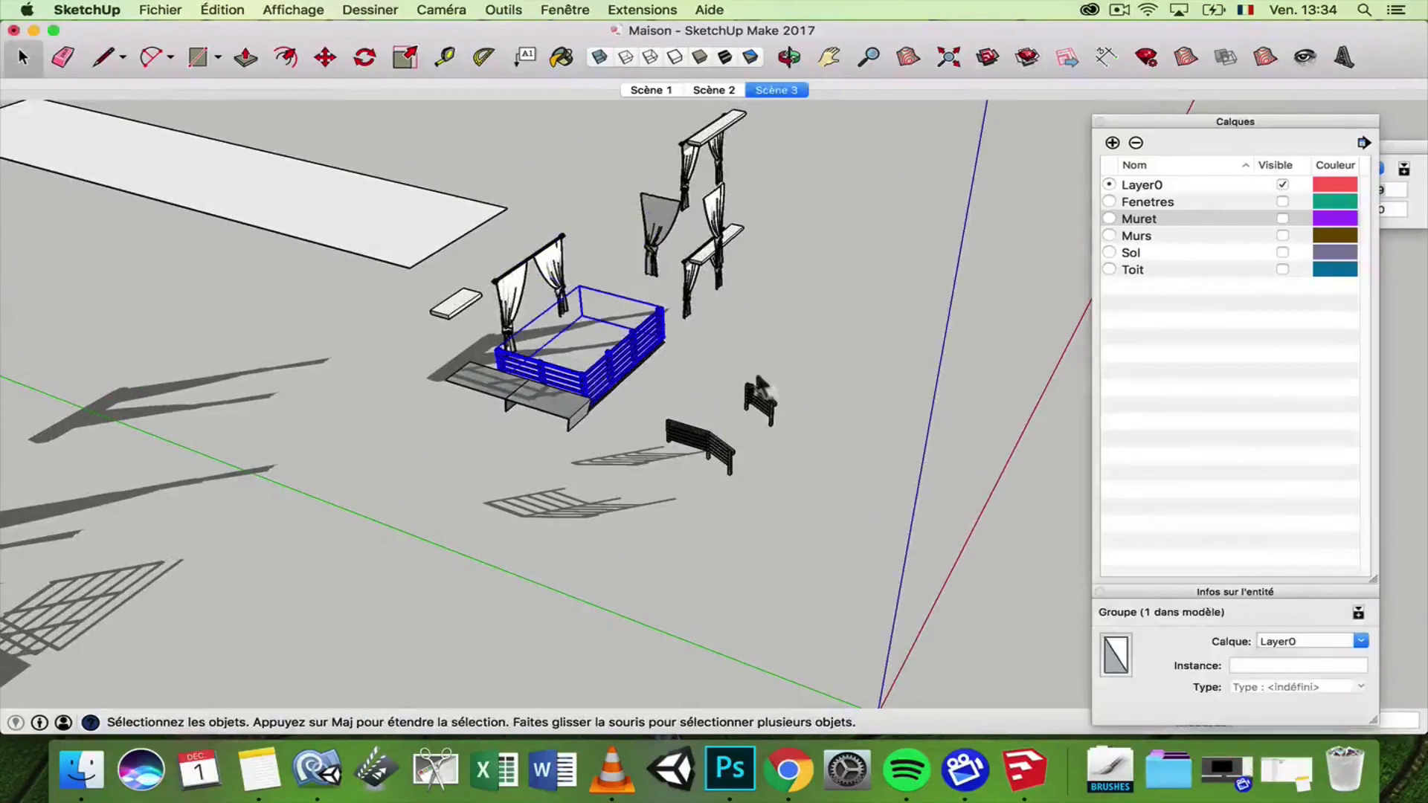
pyautogui.click(1326, 650)
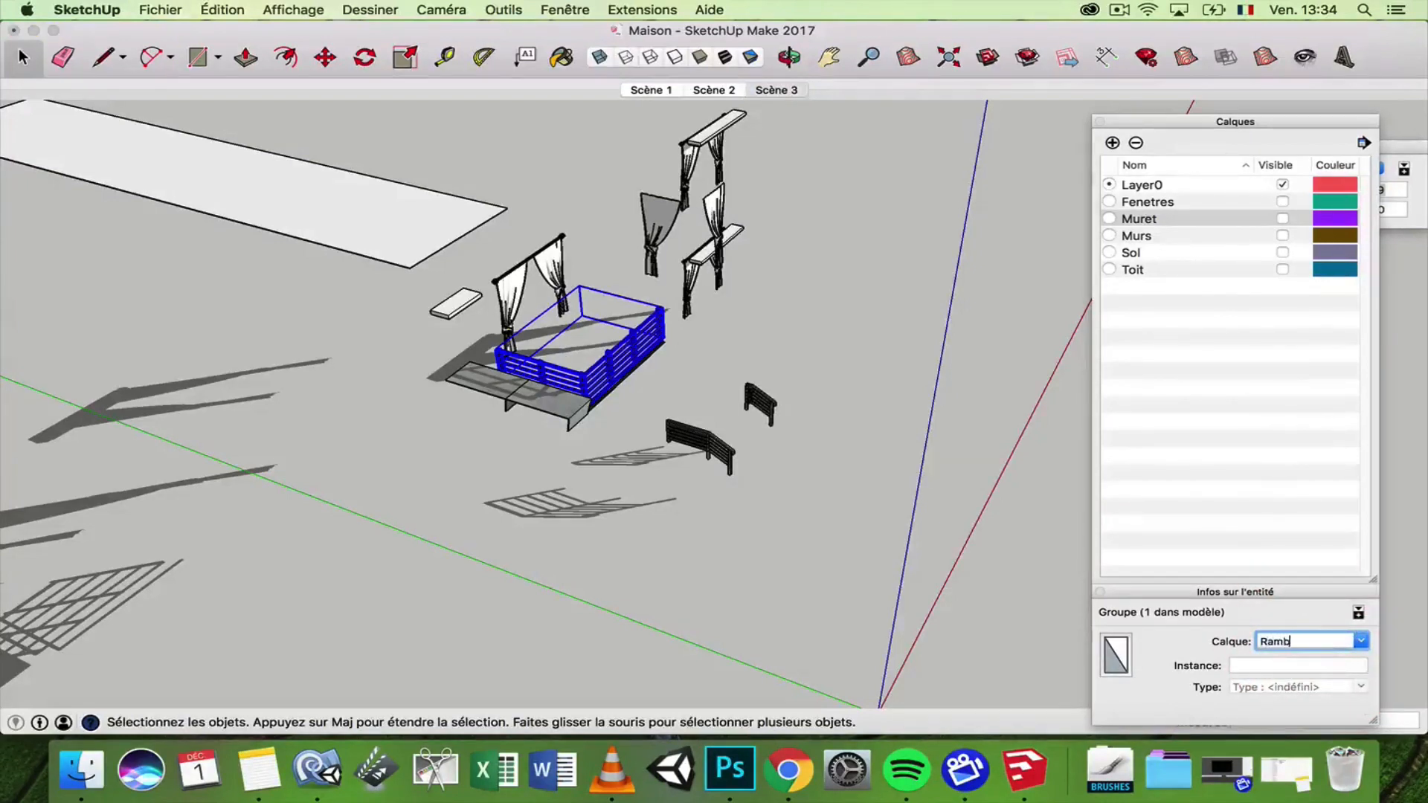
pyautogui.press('Return')
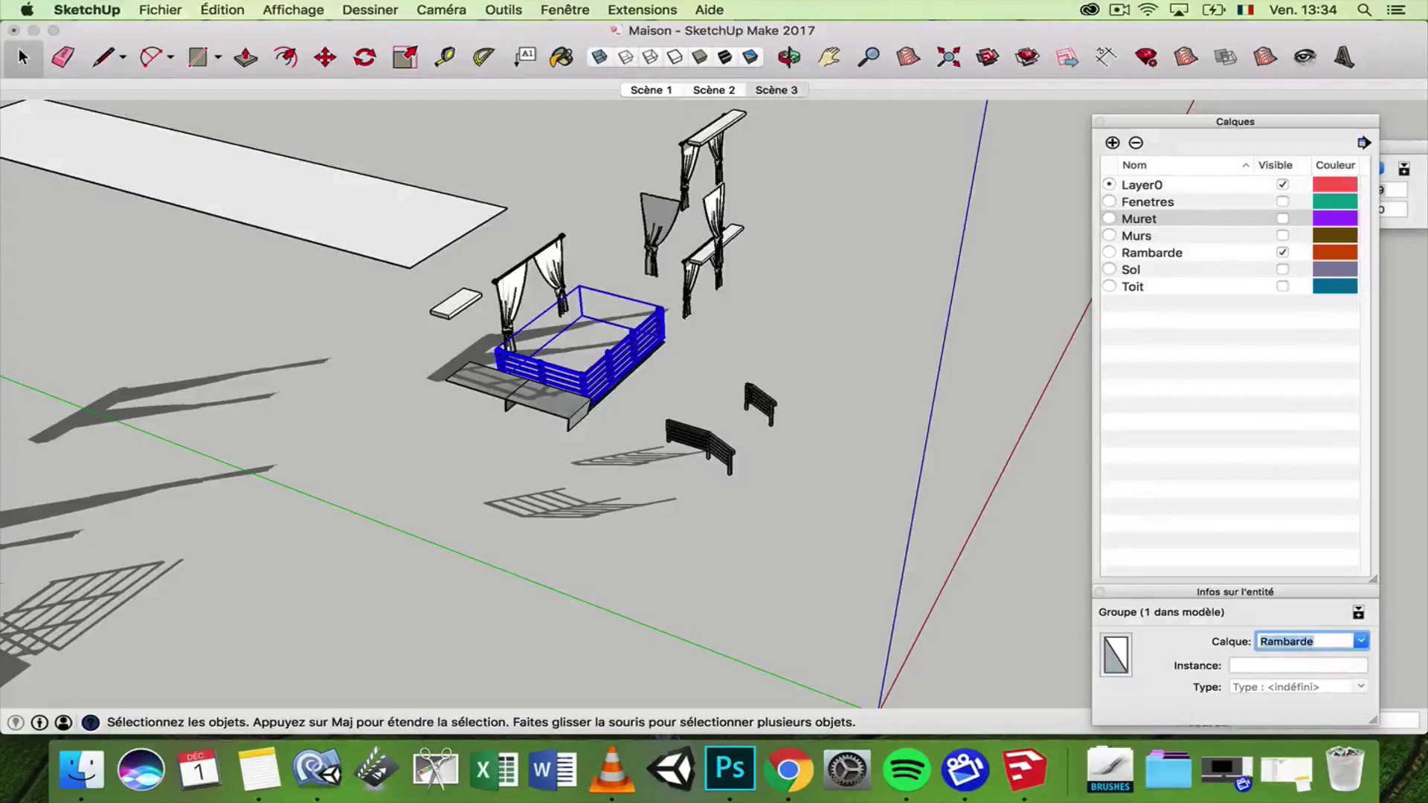
# - Add the two small railings below the balcony to the Rambarde layer and hide that layer
pyautogui.scroll(3, 696, 466)
pyautogui.keyDown('shift'); pyautogui.click(716, 445); pyautogui.keyUp('shift')
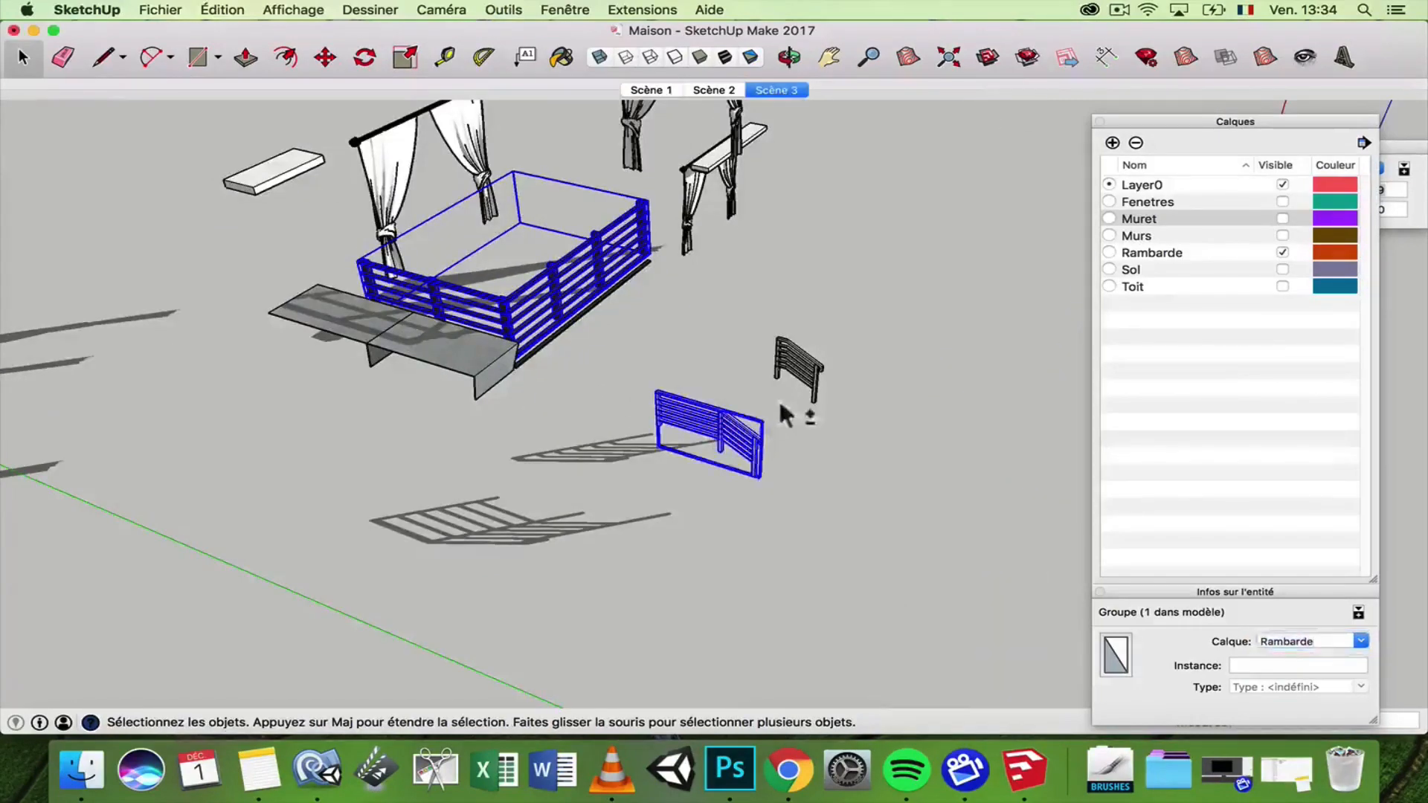
pyautogui.keyDown('shift'); pyautogui.click(796, 375); pyautogui.keyUp('shift')
pyautogui.click(1361, 641)
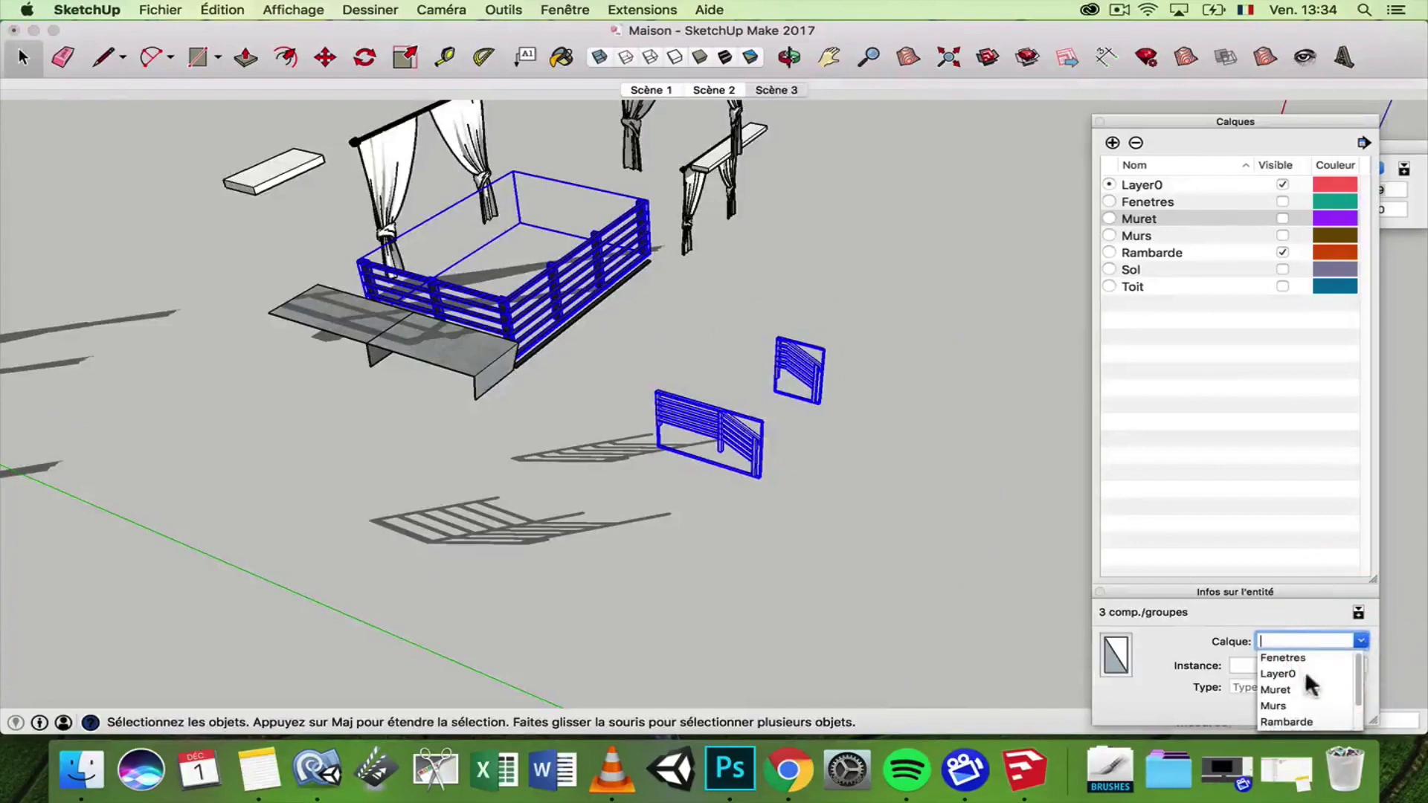
pyautogui.click(1285, 721)
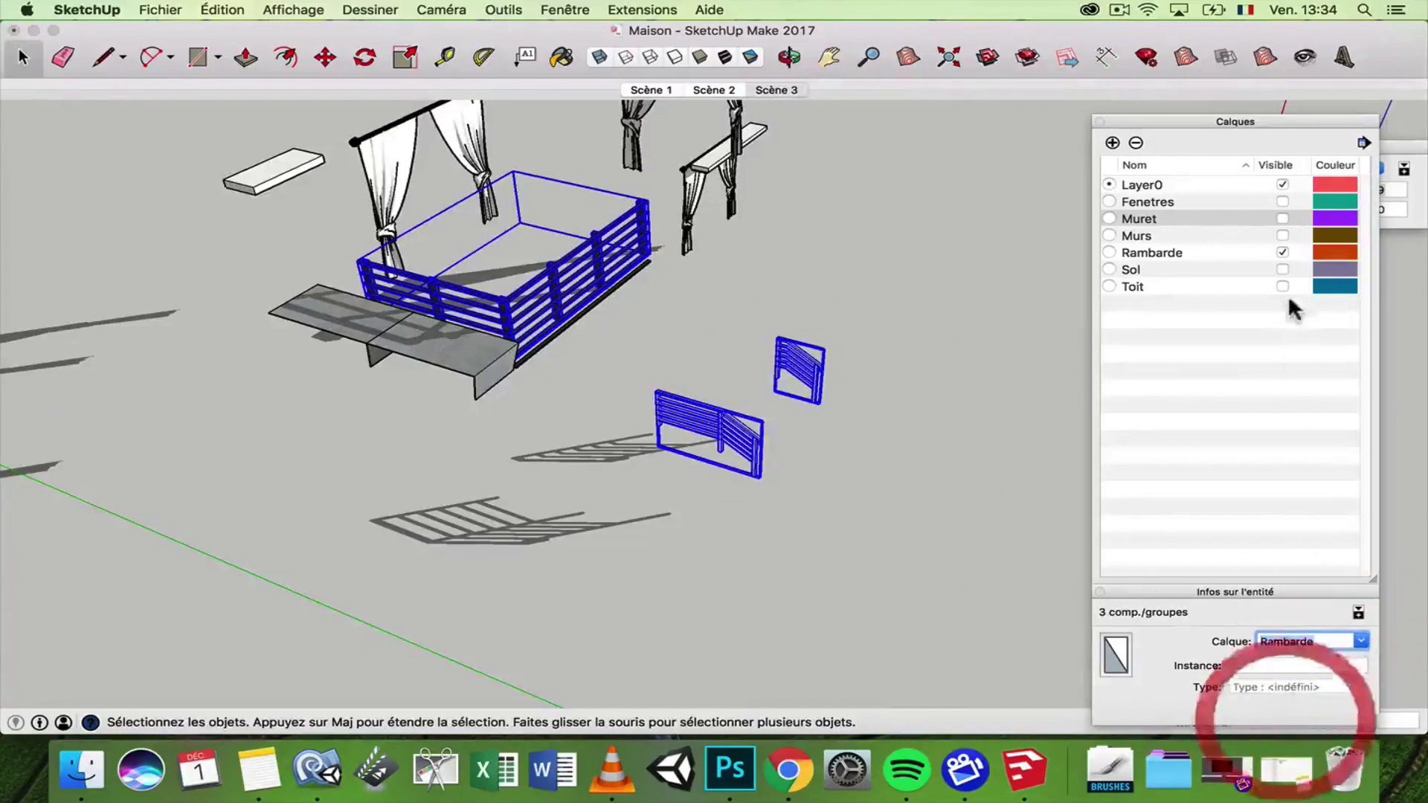
pyautogui.click(1283, 251)
# - Assign the small white slab beside the pair of curtains to the Sol layer
pyautogui.moveTo(653, 349); pyautogui.dragTo(489, 332, button='middle')
pyautogui.scroll(-5, 494, 314)
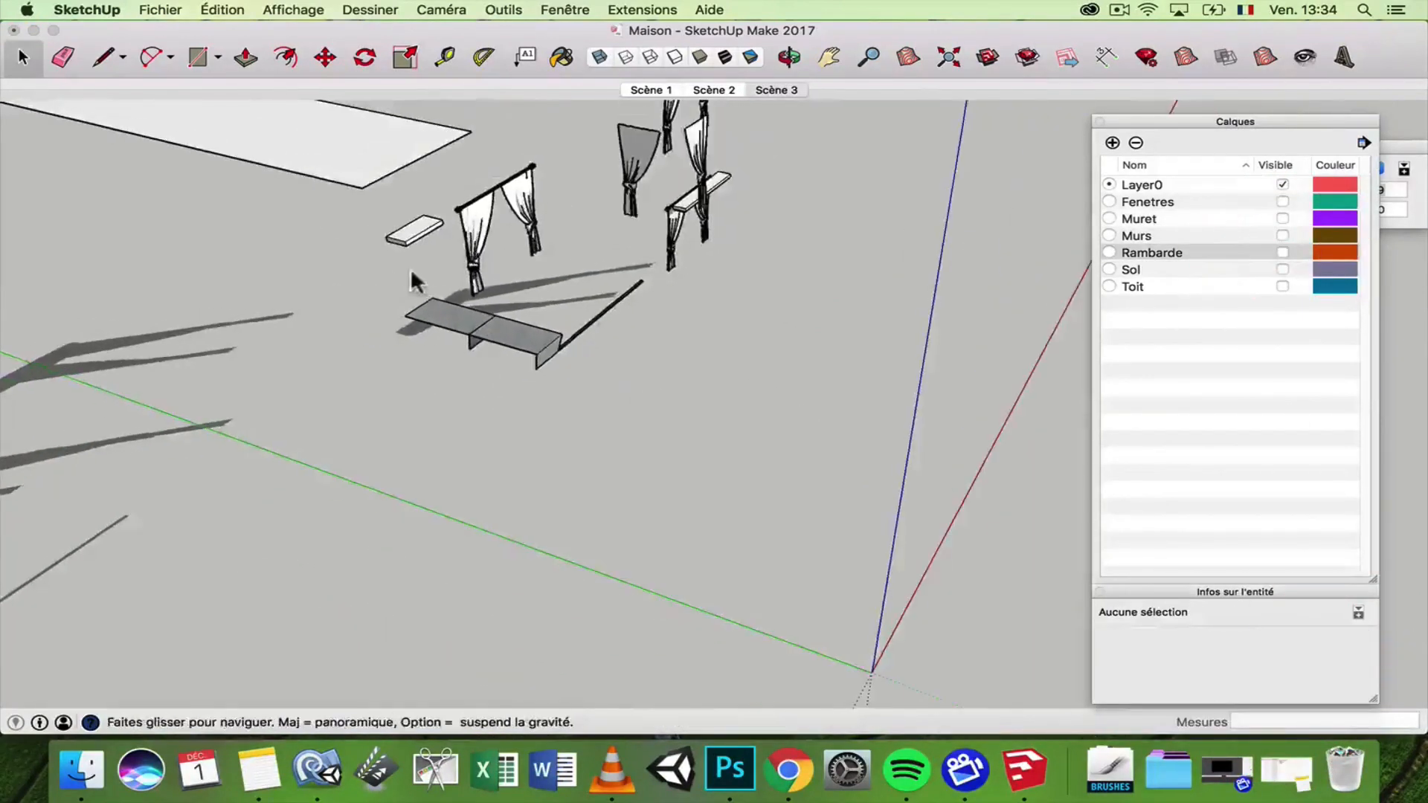
pyautogui.moveTo(410, 268); pyautogui.dragTo(529, 280, button='middle')
pyautogui.scroll(4, 455, 261)
pyautogui.click(476, 283)
pyautogui.click(1360, 641)
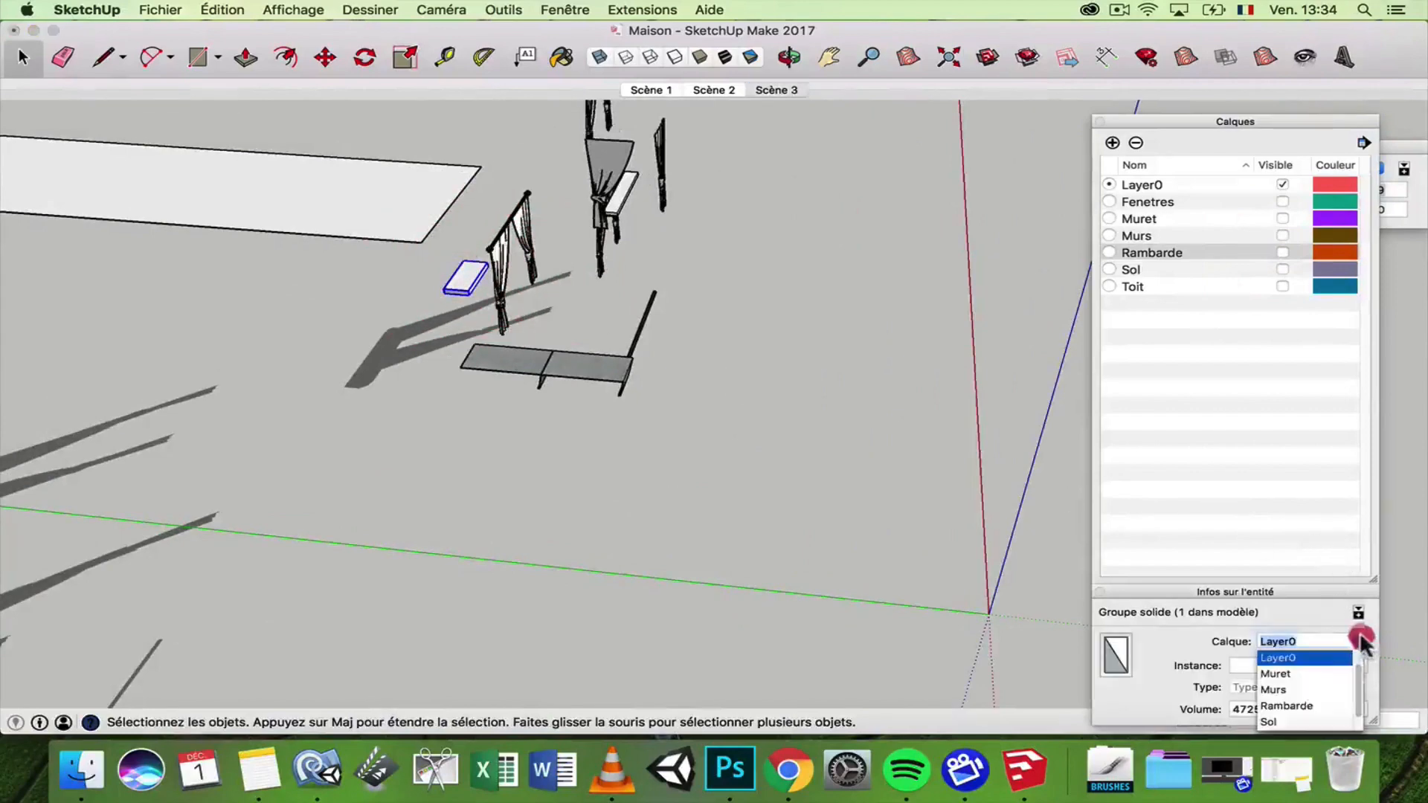
pyautogui.click(1269, 717)
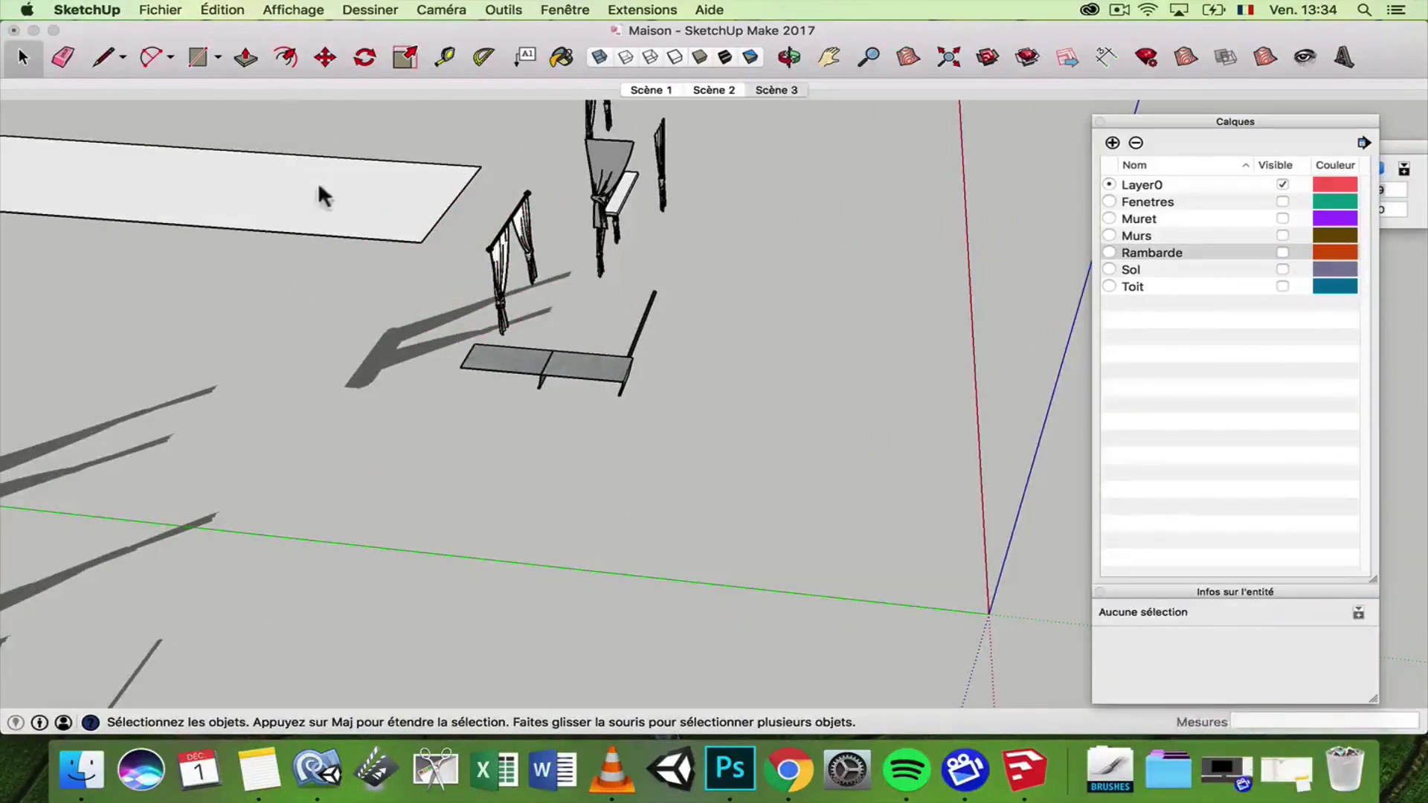
# - Group the large flat white face together with its bounding edges
pyautogui.press('pagedown')
pyautogui.click(351, 197)
pyautogui.moveTo(468, 225); pyautogui.dragTo(334, 216, button='middle')
pyautogui.doubleClick(362, 168)
pyautogui.moveTo(439, 179); pyautogui.dragTo(558, 293, button='middle')
pyautogui.rightClick(633, 348)
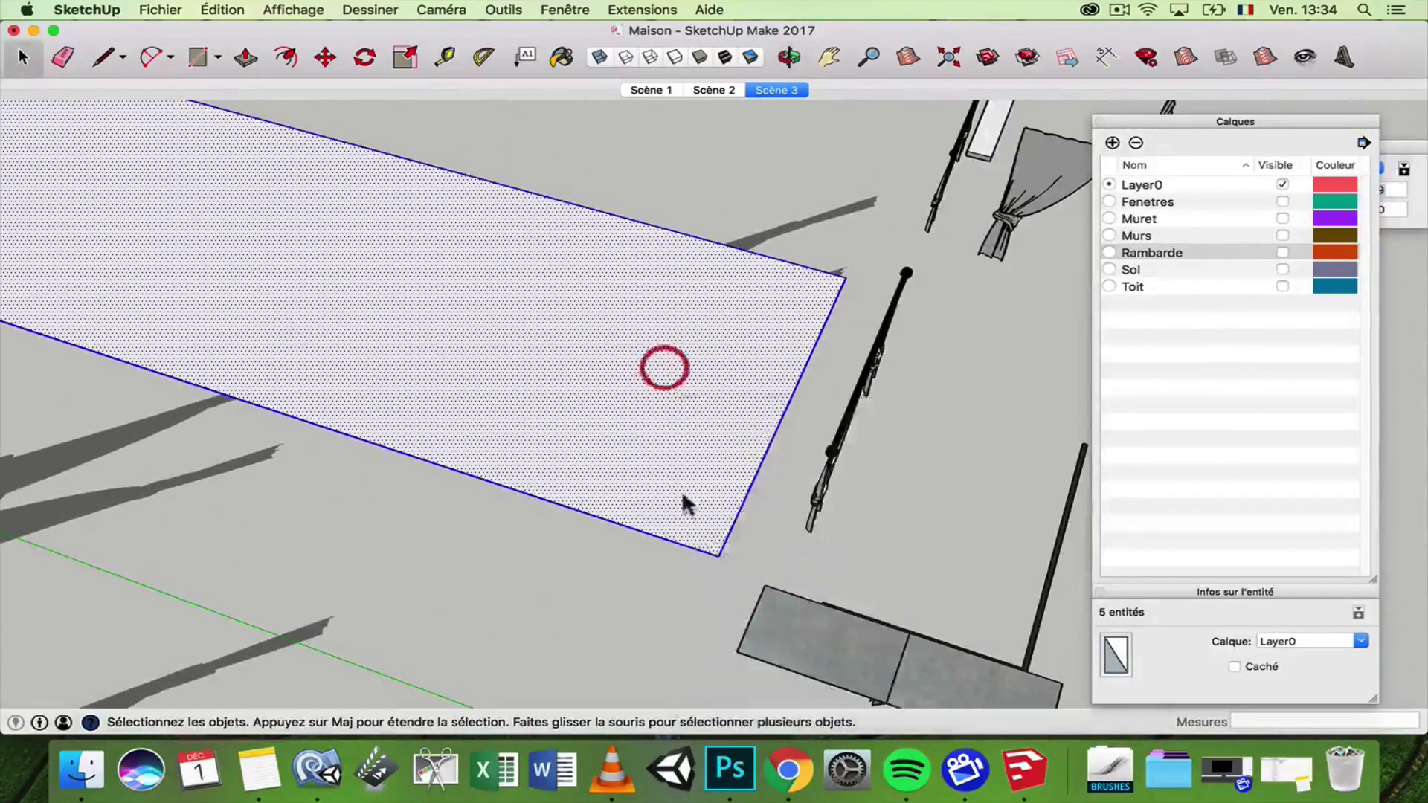
pyautogui.click(747, 539)
pyautogui.moveTo(702, 446); pyautogui.dragTo(350, 239, button='middle')
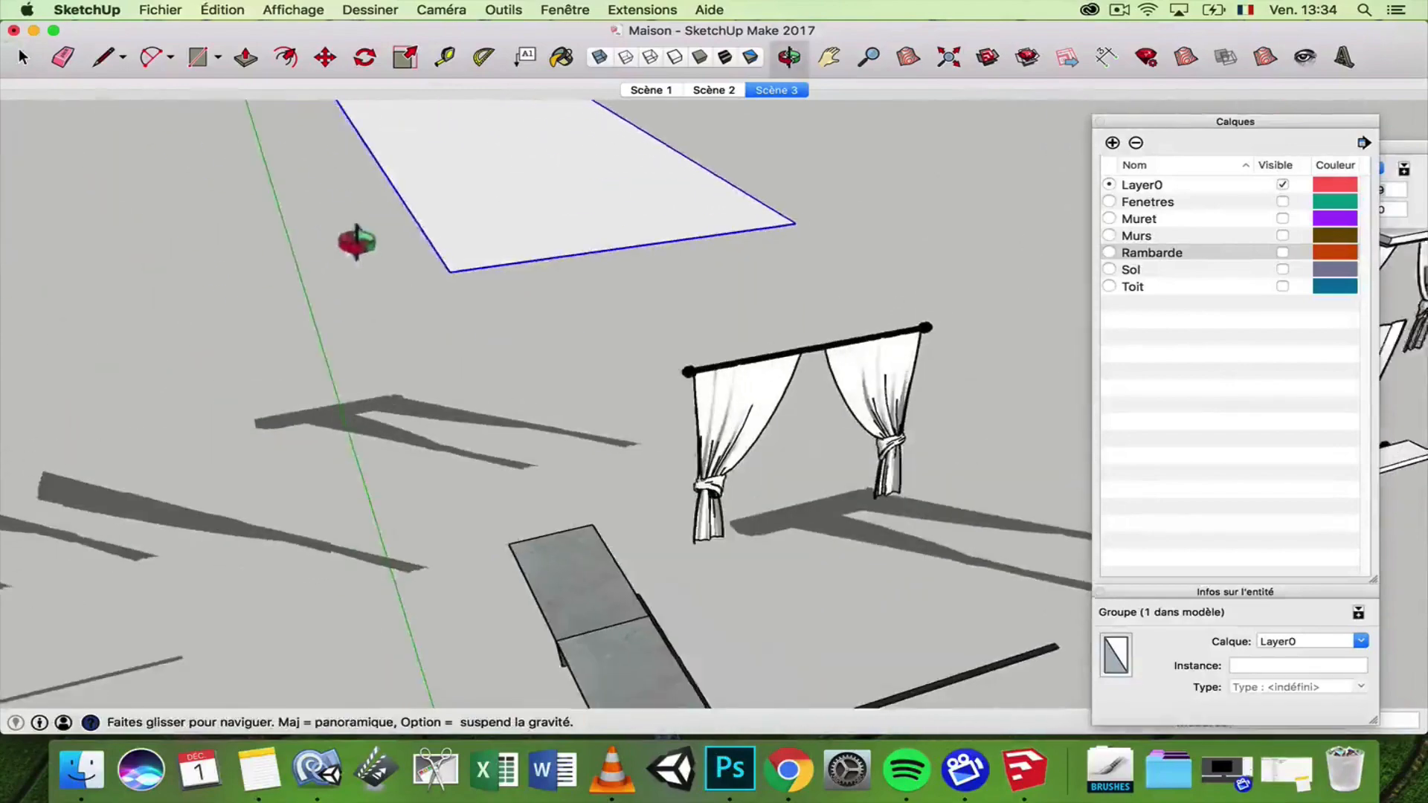
# - Show the Murs, Toit, Sol, Rambarde and Fenetres layers to examine where the white panel sits, and hide all but Toit again
pyautogui.click(1283, 235)
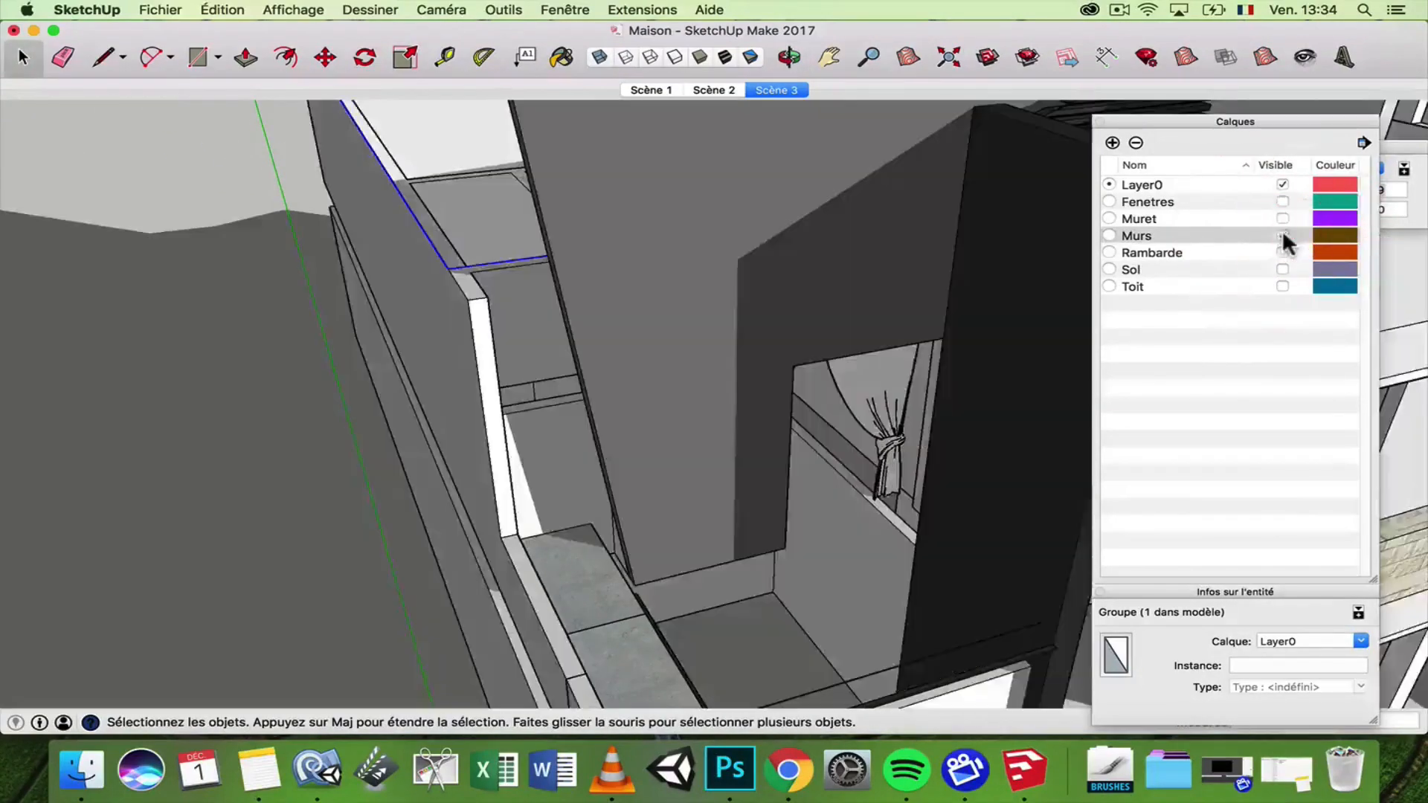
pyautogui.moveTo(698, 396)
pyautogui.mouseDown(button='middle')
pyautogui.moveTo(1113, 517)
pyautogui.moveTo(830, 506)
pyautogui.moveTo(934, 542)
pyautogui.moveTo(1012, 534)
pyautogui.mouseUp(button='middle')
pyautogui.click(1279, 287)
pyautogui.moveTo(1056, 268); pyautogui.dragTo(765, 198, button='middle')
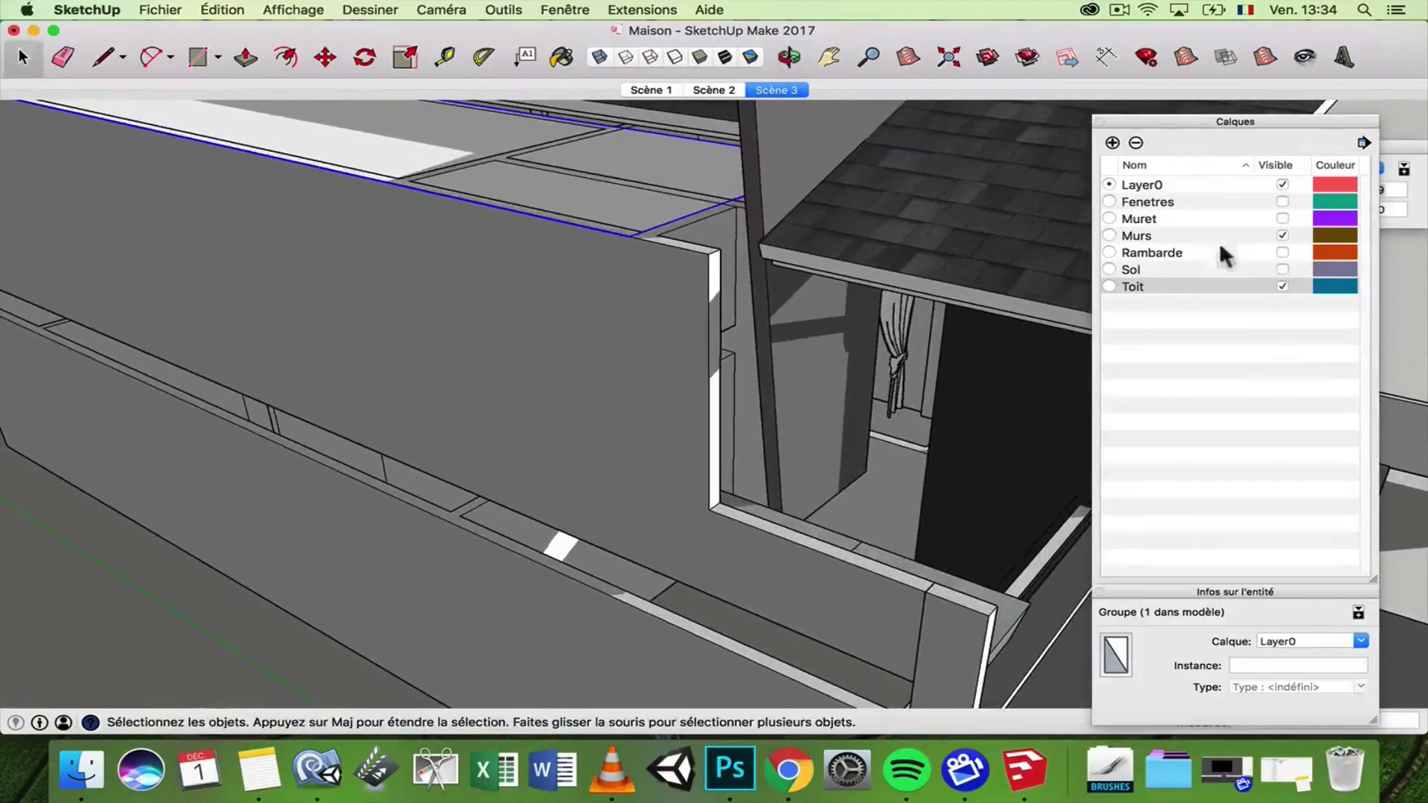
pyautogui.click(1282, 269)
pyautogui.click(1282, 253)
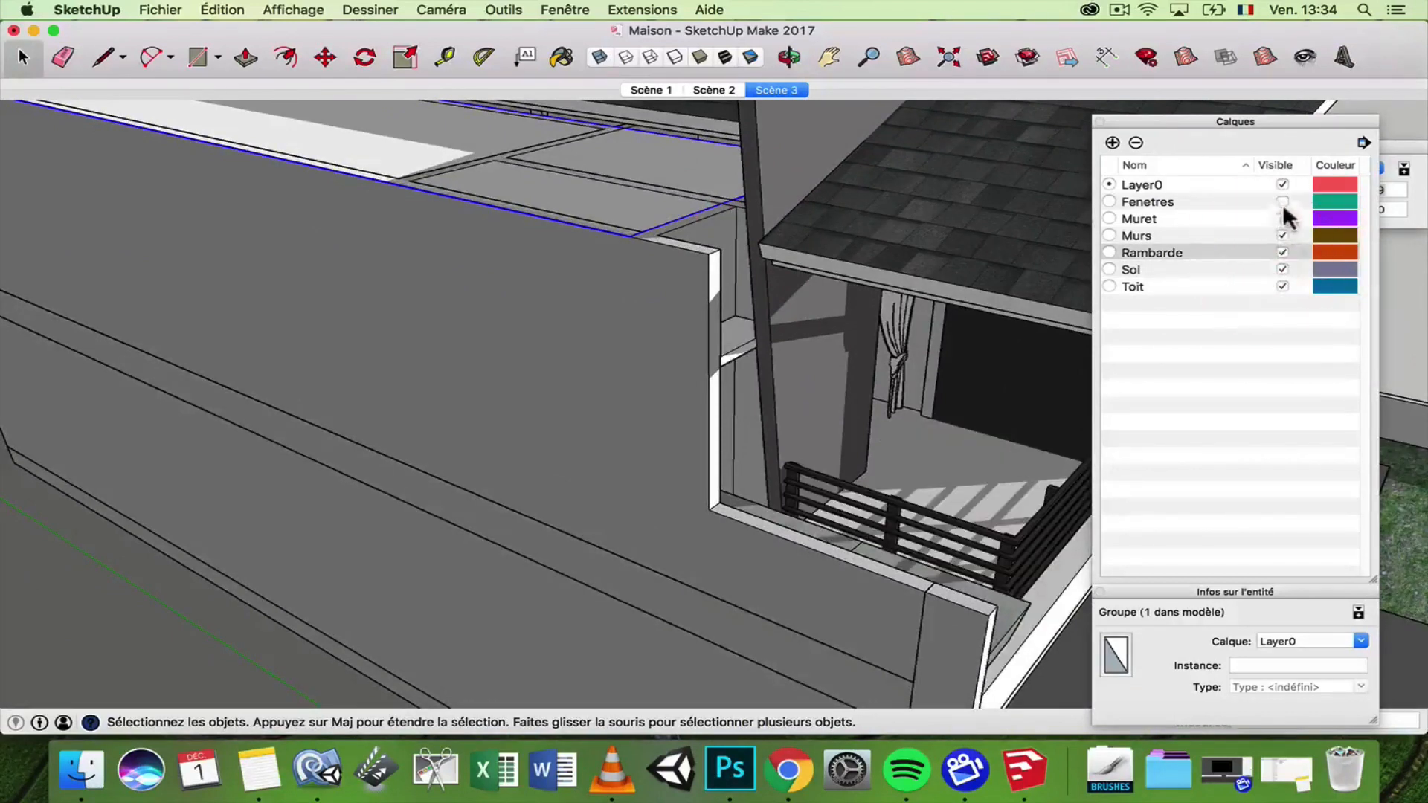
pyautogui.click(1282, 201)
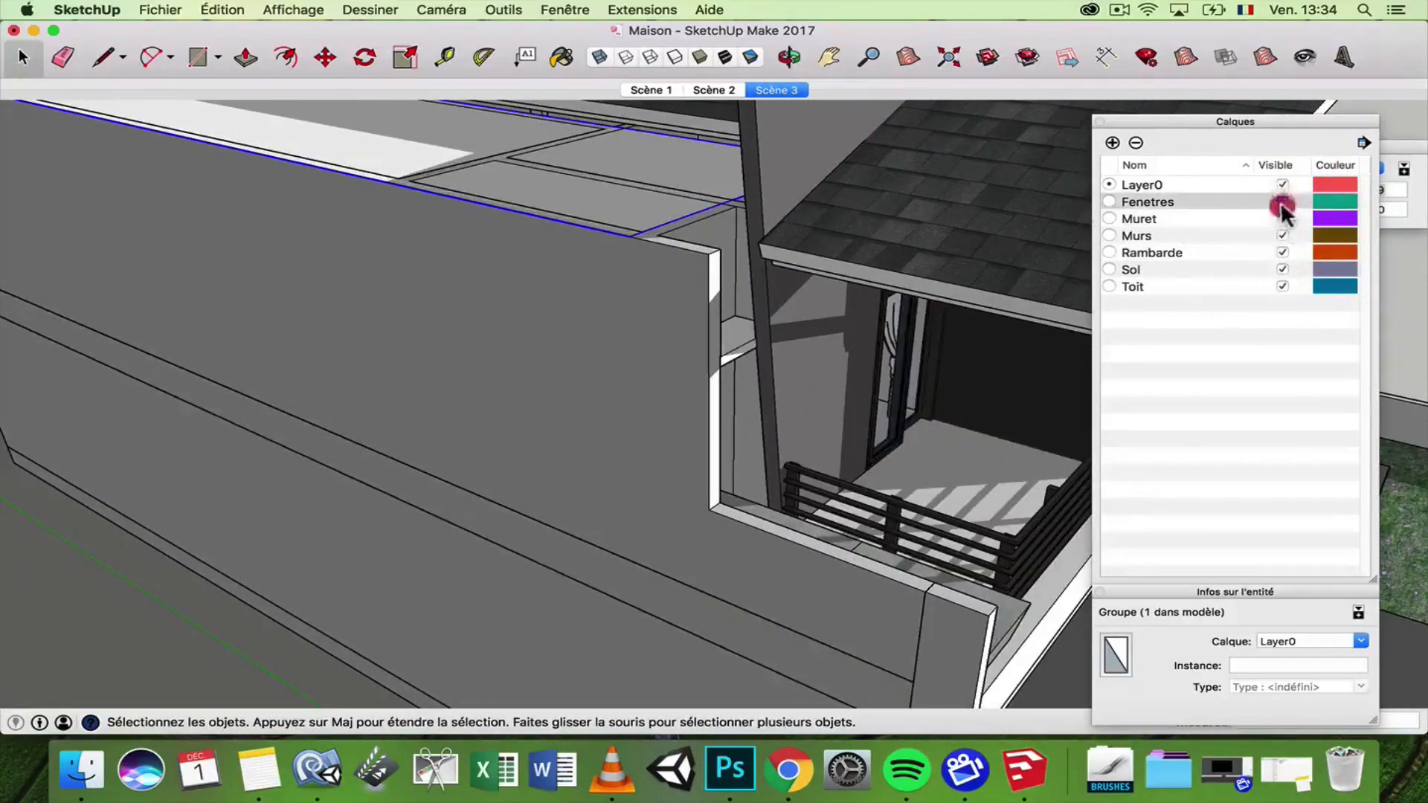
pyautogui.click(1283, 201)
pyautogui.click(1283, 253)
pyautogui.click(1282, 269)
pyautogui.click(1283, 235)
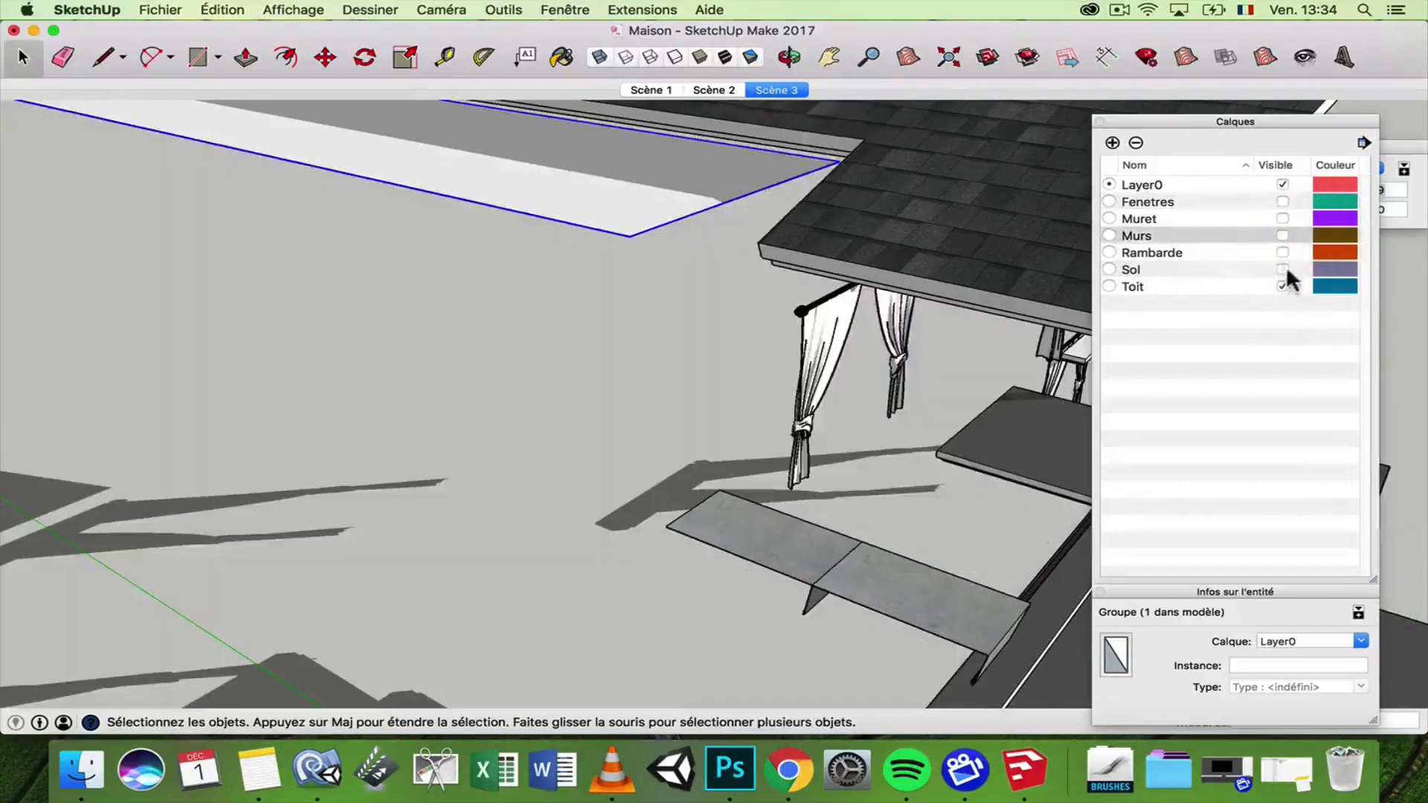
# - Open the white panel's group and give its face a small thickness with Push/Pull, then close the group
pyautogui.doubleClick(637, 174)
pyautogui.moveTo(904, 279); pyautogui.dragTo(726, 196, button='middle')
pyautogui.click(687, 277)
pyautogui.click(245, 57)
pyautogui.click(638, 287)
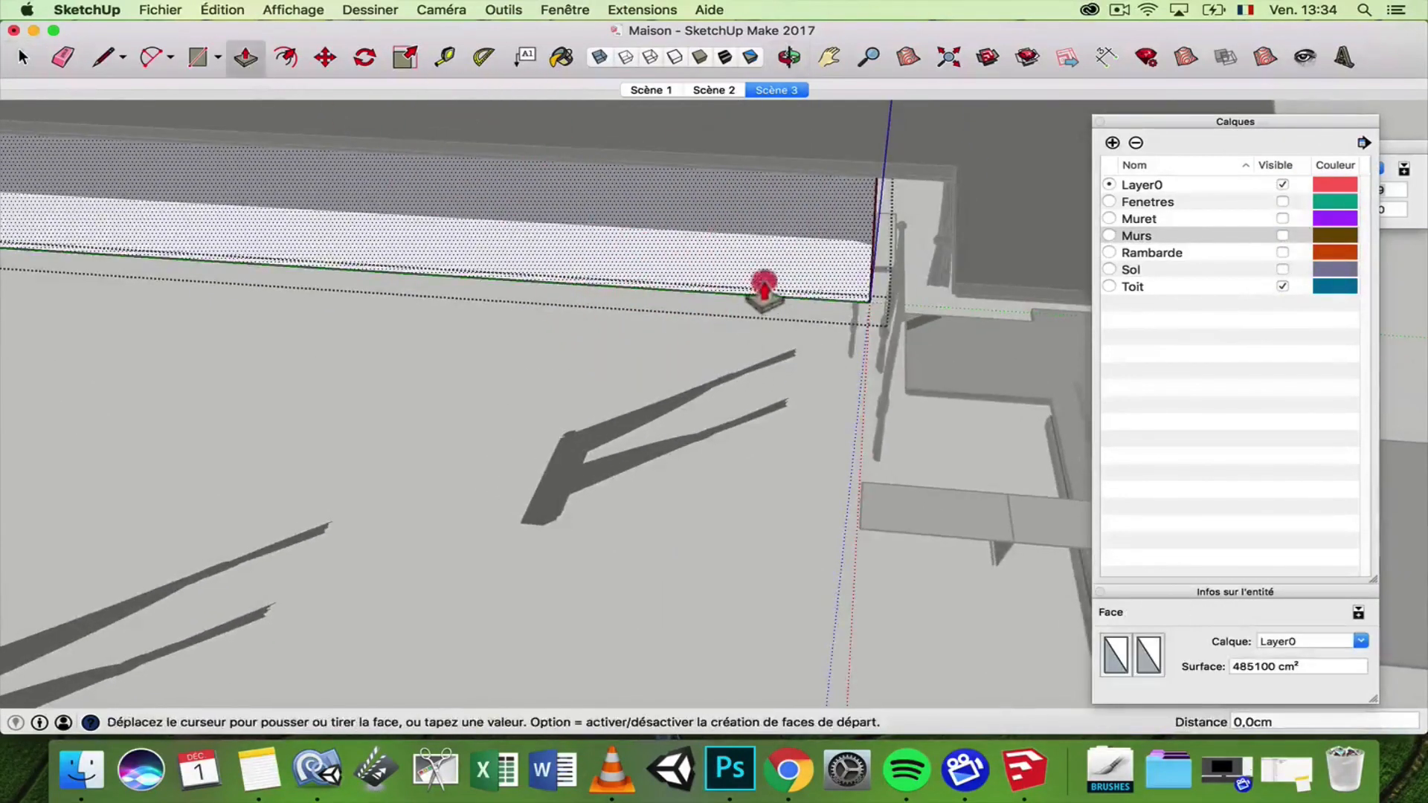
pyautogui.click(636, 258)
pyautogui.click(23, 59)
pyautogui.click(484, 506)
# - Assign the thickened white panel beside the shingle roof to the Toit layer and hide that layer
pyautogui.scroll(-5, 648, 476)
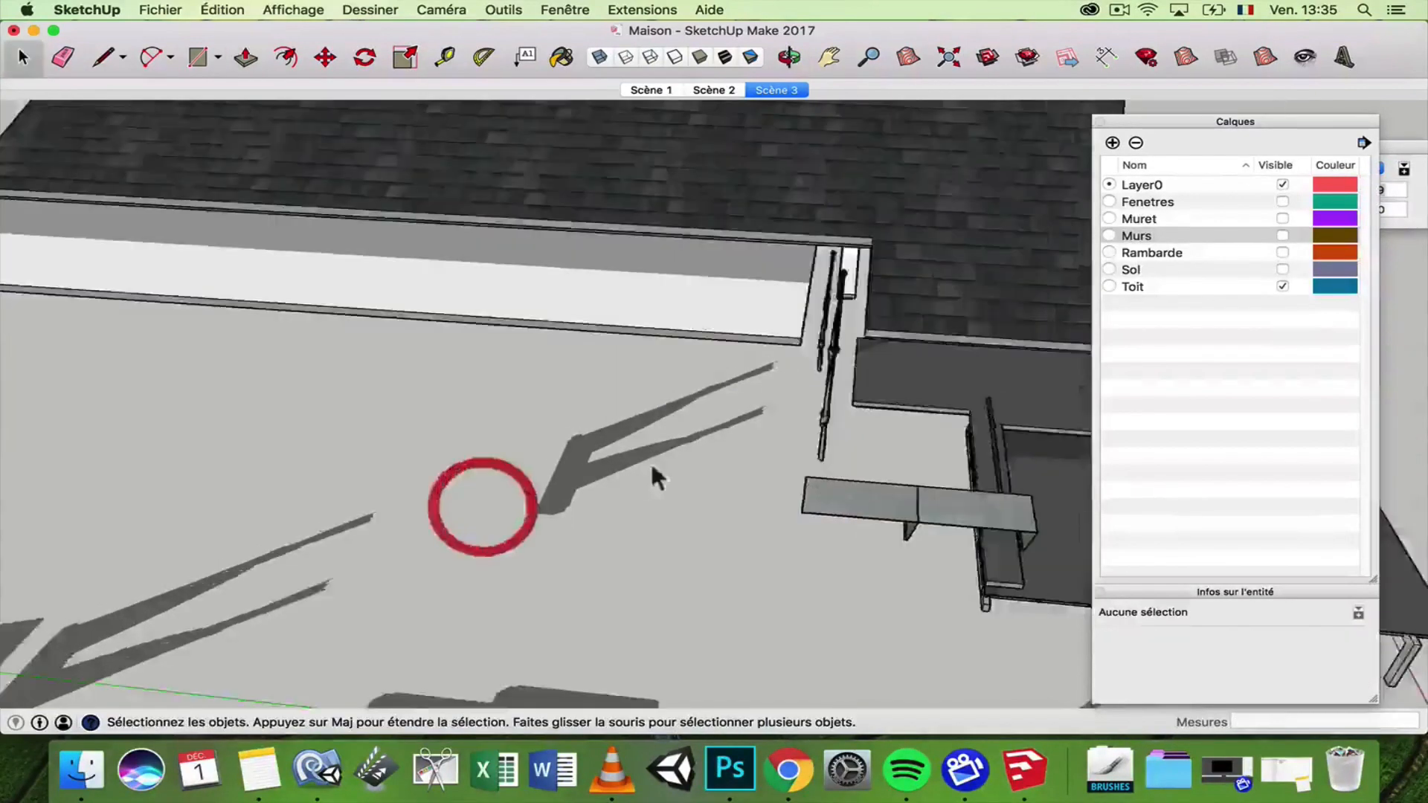
pyautogui.moveTo(654, 478); pyautogui.dragTo(592, 327, button='middle')
pyautogui.click(588, 307)
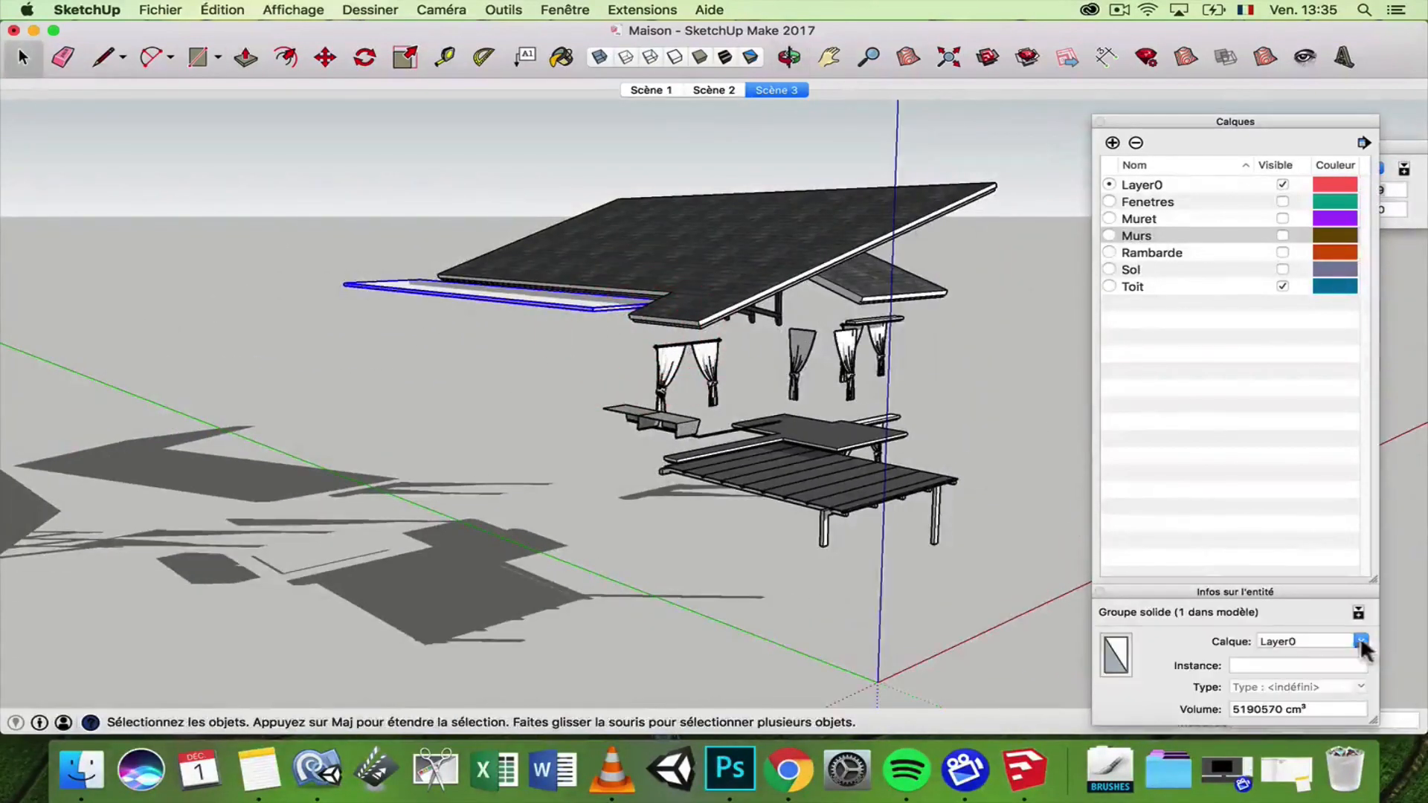
pyautogui.click(1359, 640)
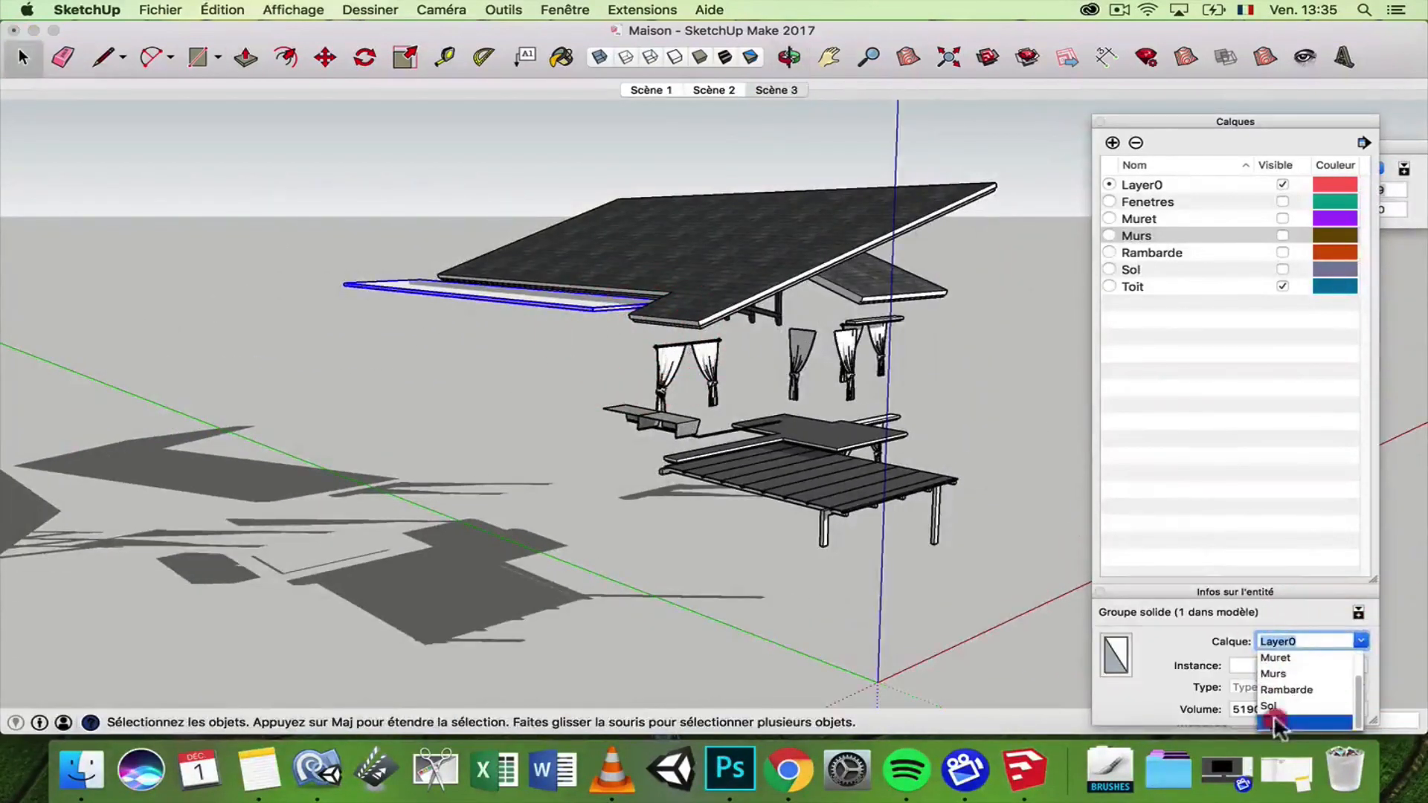
pyautogui.click(1280, 720)
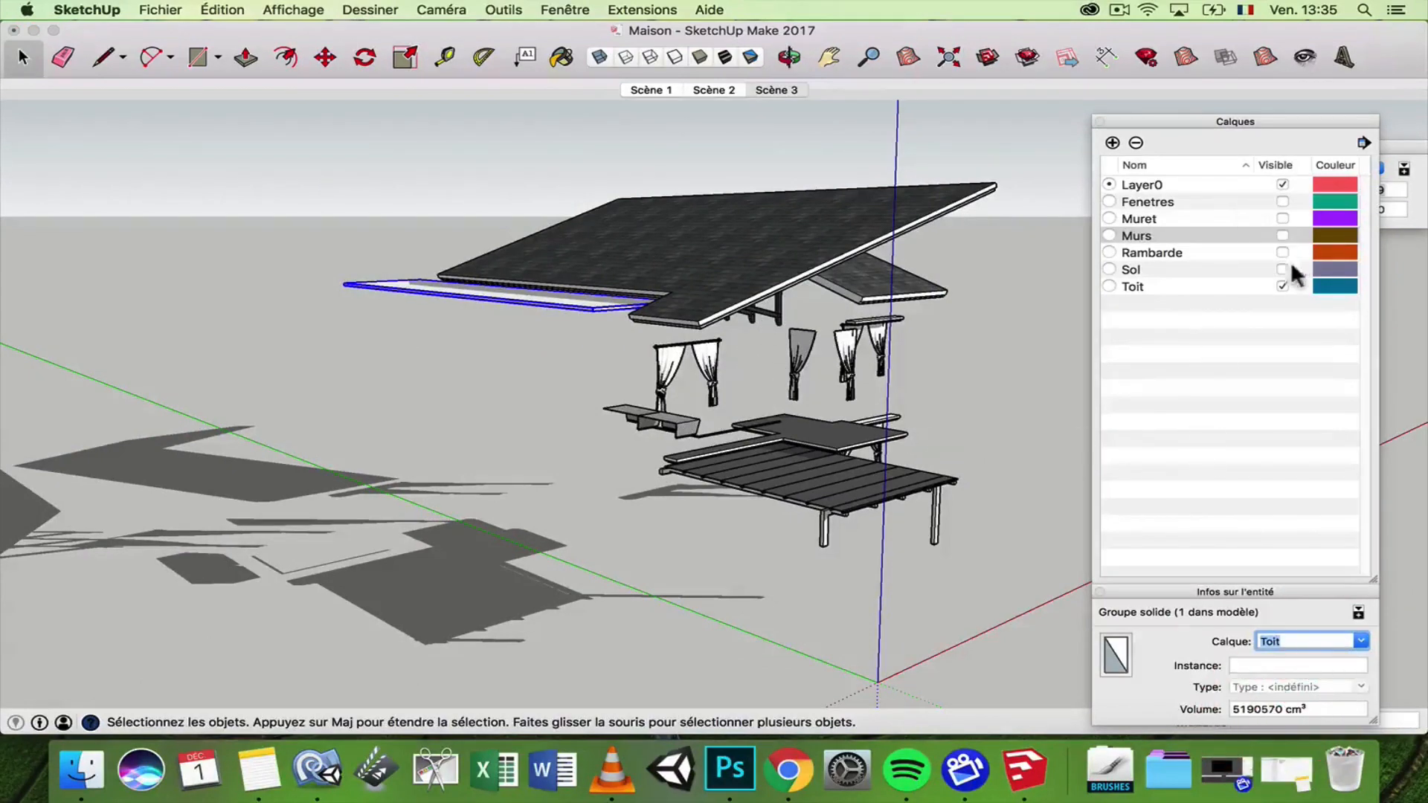
pyautogui.click(1283, 287)
# - Assign all five curtain groups to a new layer named Rideaux, and hide that layer
pyautogui.moveTo(818, 350); pyautogui.dragTo(791, 382, button='middle')
pyautogui.scroll(4, 822, 358)
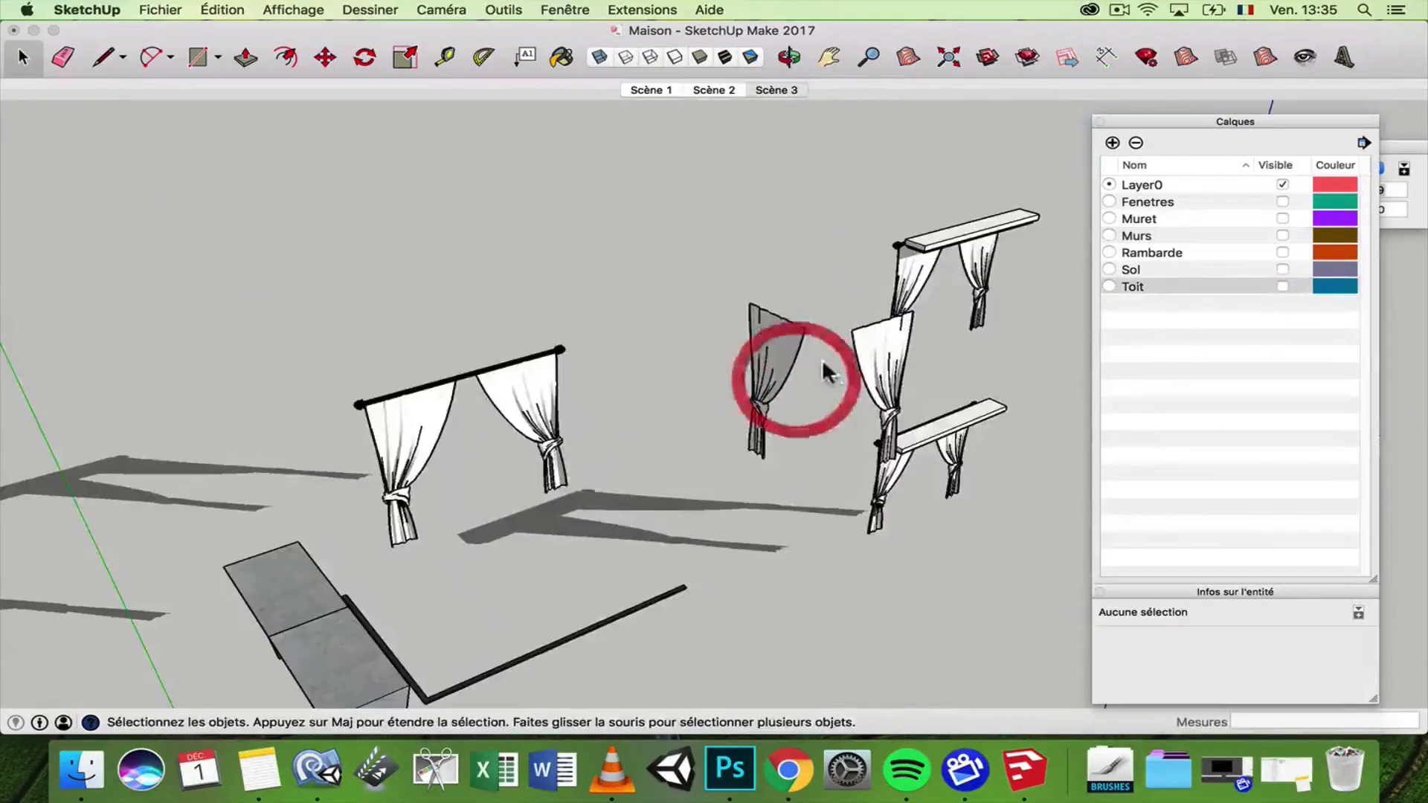
pyautogui.click(762, 349)
pyautogui.keyDown('shift'); pyautogui.click(863, 368); pyautogui.keyUp('shift')
pyautogui.keyDown('shift'); pyautogui.click(565, 406); pyautogui.keyUp('shift')
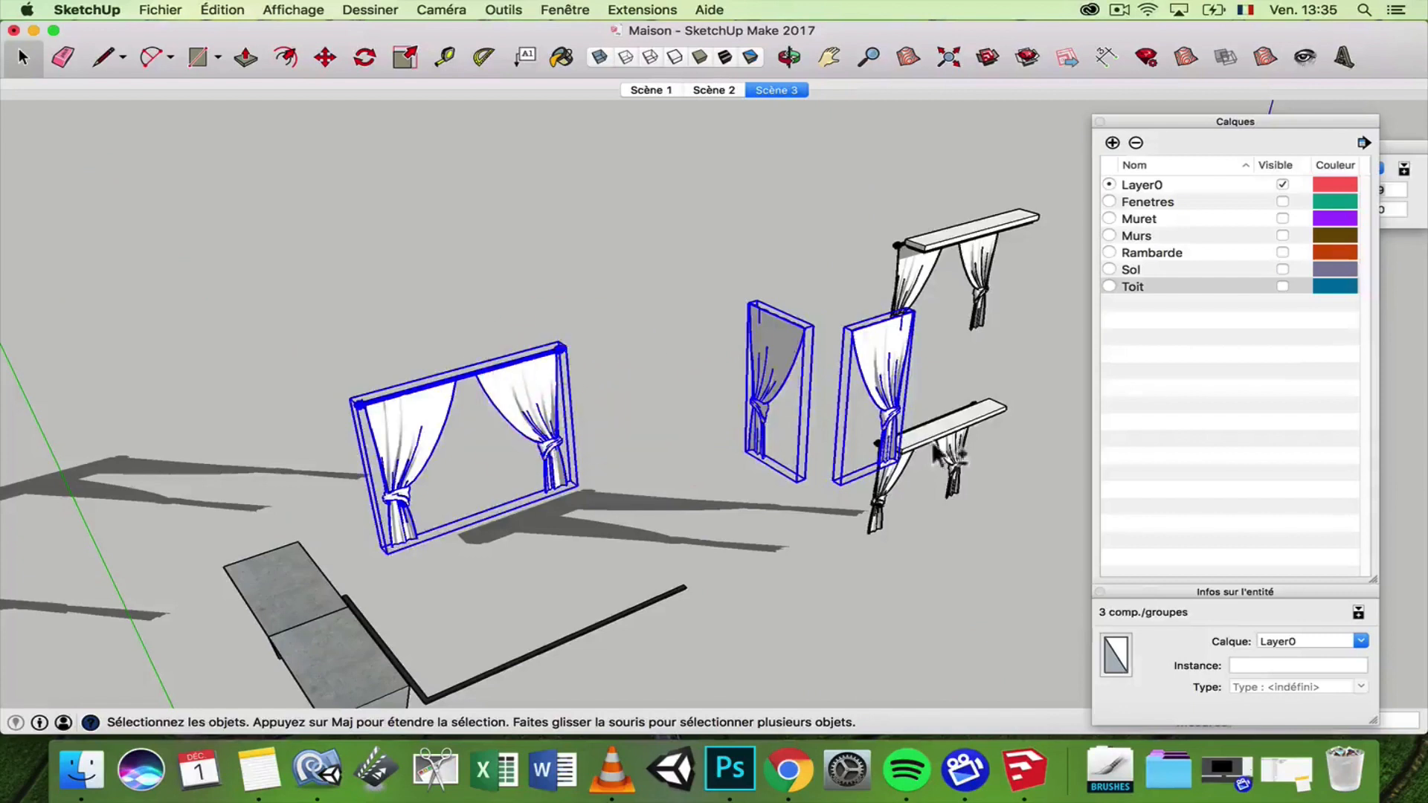
pyautogui.keyDown('shift'); pyautogui.click(953, 459); pyautogui.keyUp('shift')
pyautogui.keyDown('shift'); pyautogui.click(960, 327); pyautogui.keyUp('shift')
pyautogui.click(1284, 641)
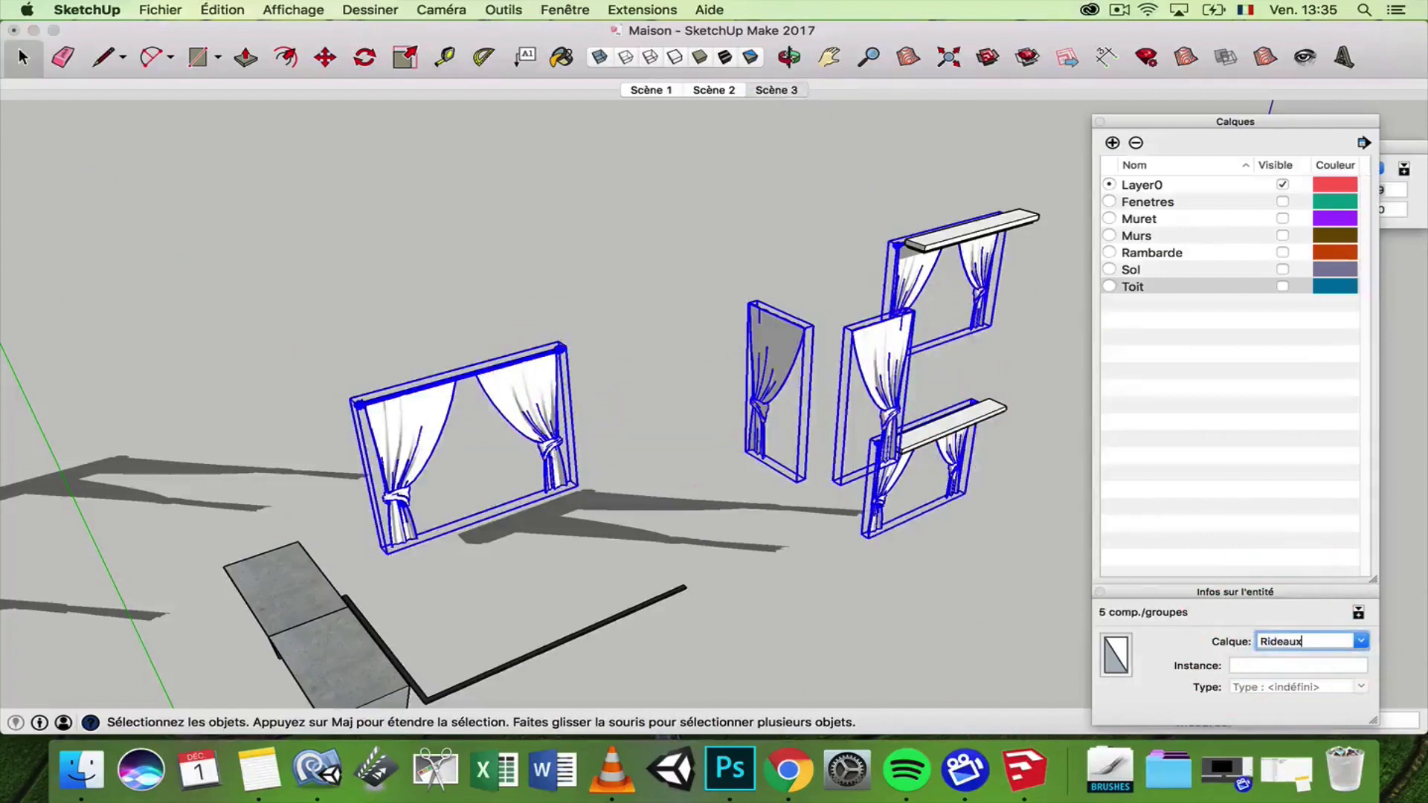
pyautogui.write('Rideaux')
pyautogui.press('Return')
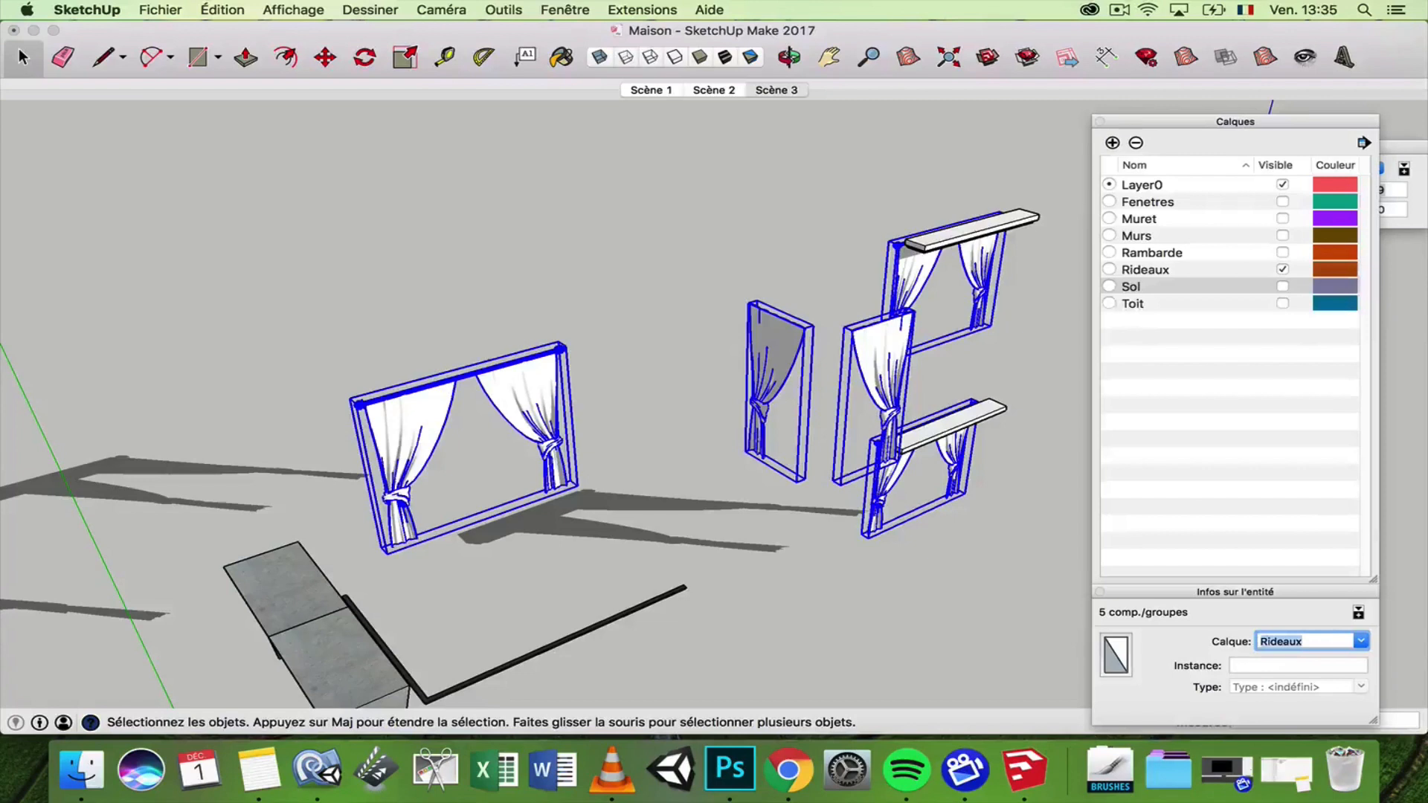
pyautogui.click(1282, 269)
# - Move the two long white ledges left from the curtained windows out of Layer0 onto one of the hidden layers
pyautogui.click(1004, 231)
pyautogui.moveTo(1004, 230)
pyautogui.mouseDown(button='middle')
pyautogui.moveTo(831, 137)
pyautogui.moveTo(946, 274)
pyautogui.mouseUp(button='middle')
pyautogui.click(934, 228)
pyautogui.keyDown('shift'); pyautogui.click(984, 587); pyautogui.keyUp('shift')
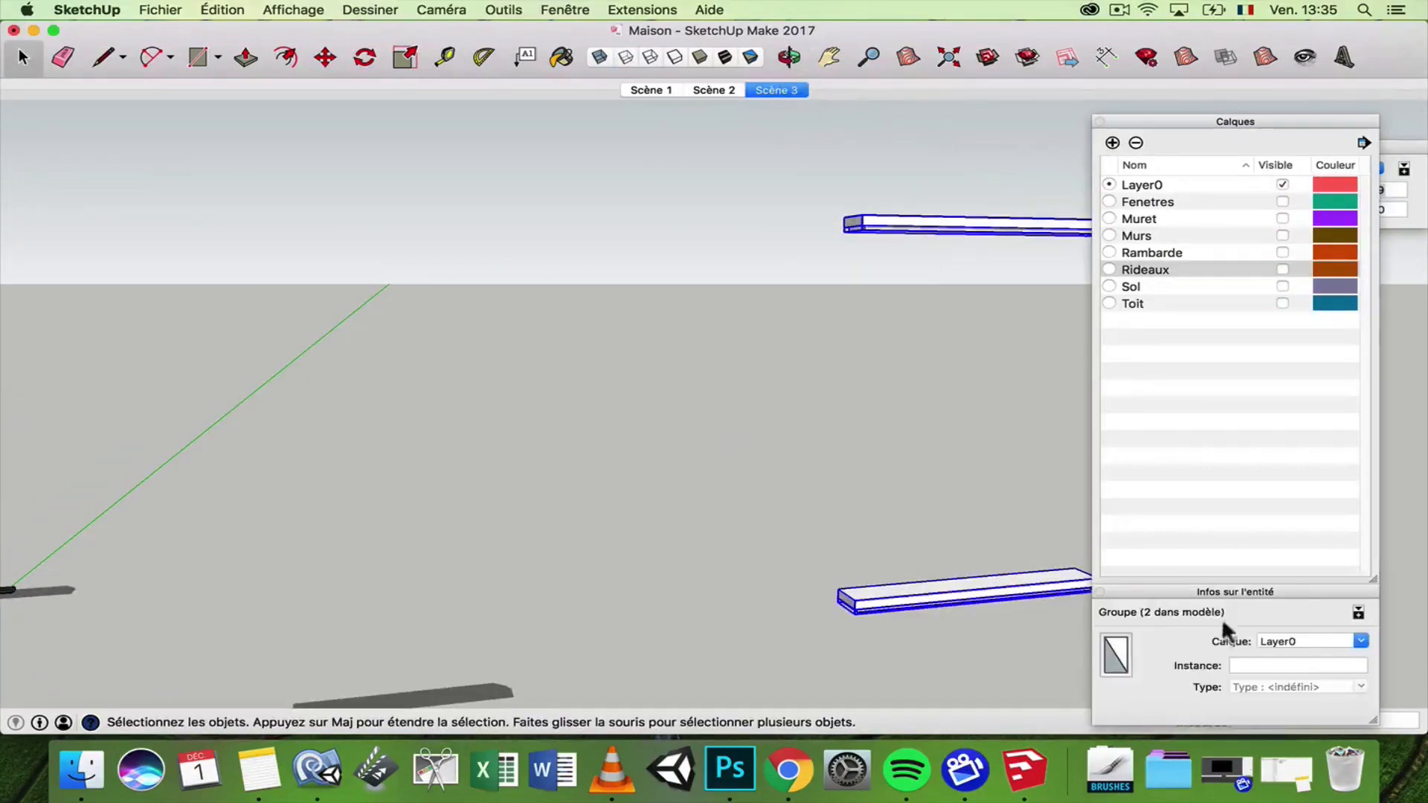
pyautogui.click(1360, 641)
pyautogui.click(1290, 683)
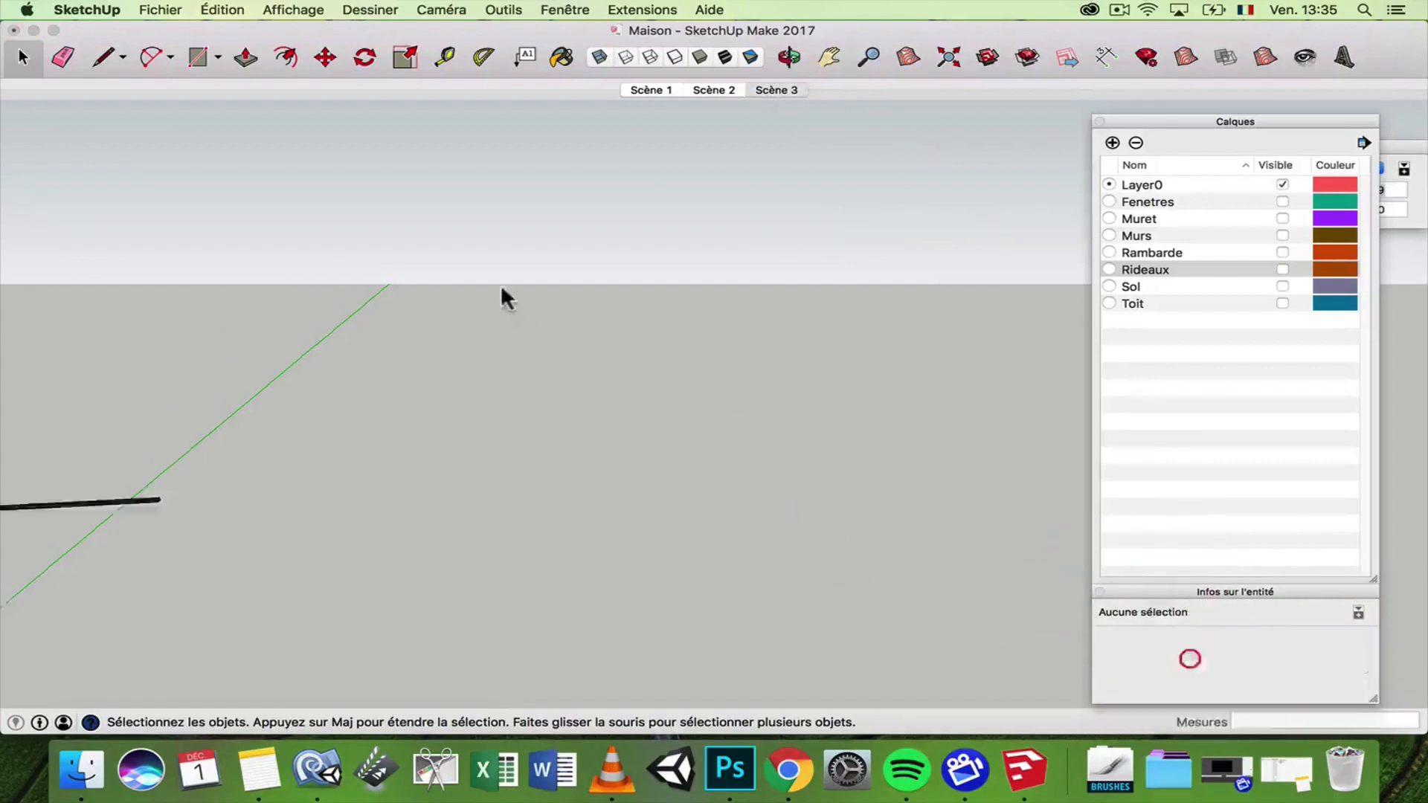
# - Assign the concrete planter group to a new layer named Fleurs, and hide that layer
pyautogui.press('pagedown')
pyautogui.click(311, 437)
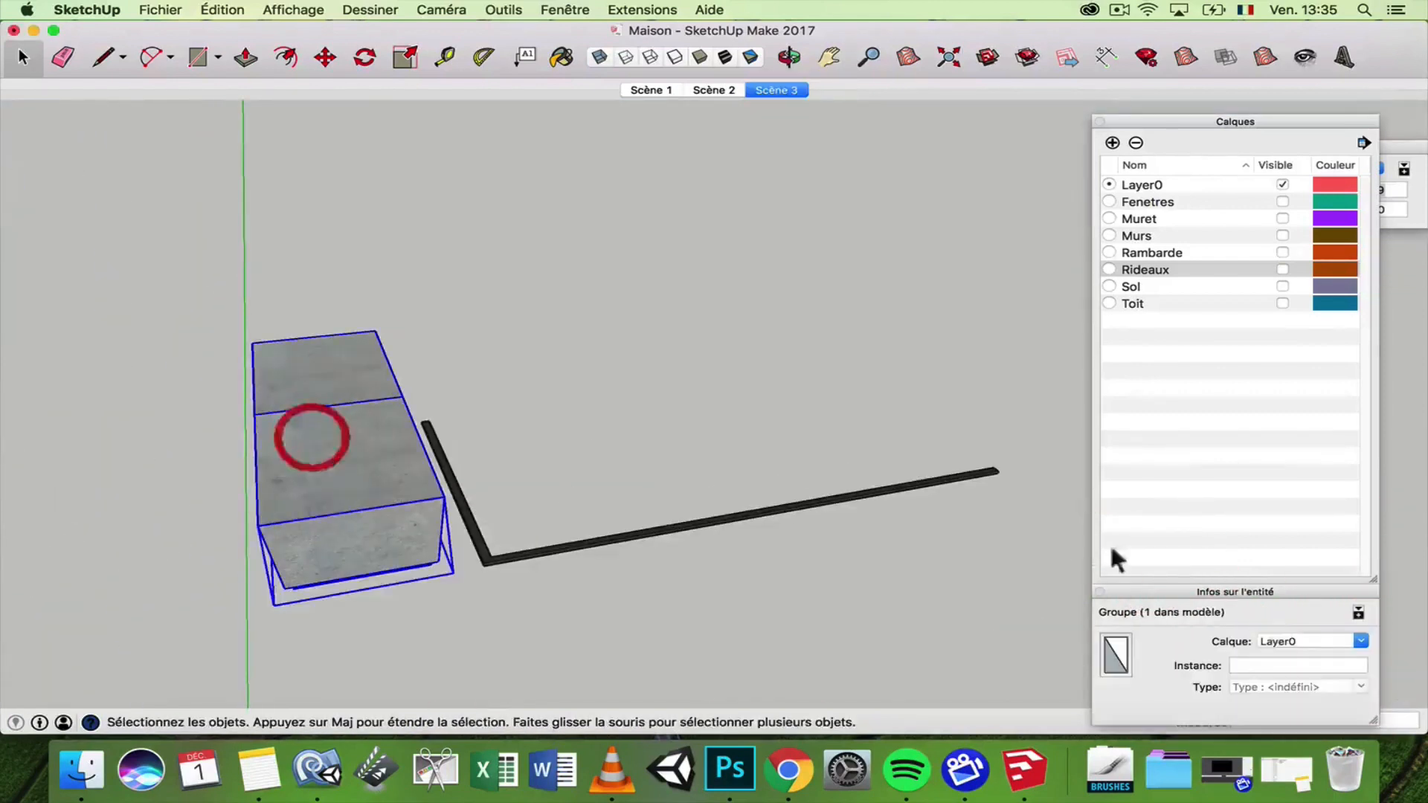
pyautogui.click(1300, 643)
pyautogui.write('Fl')
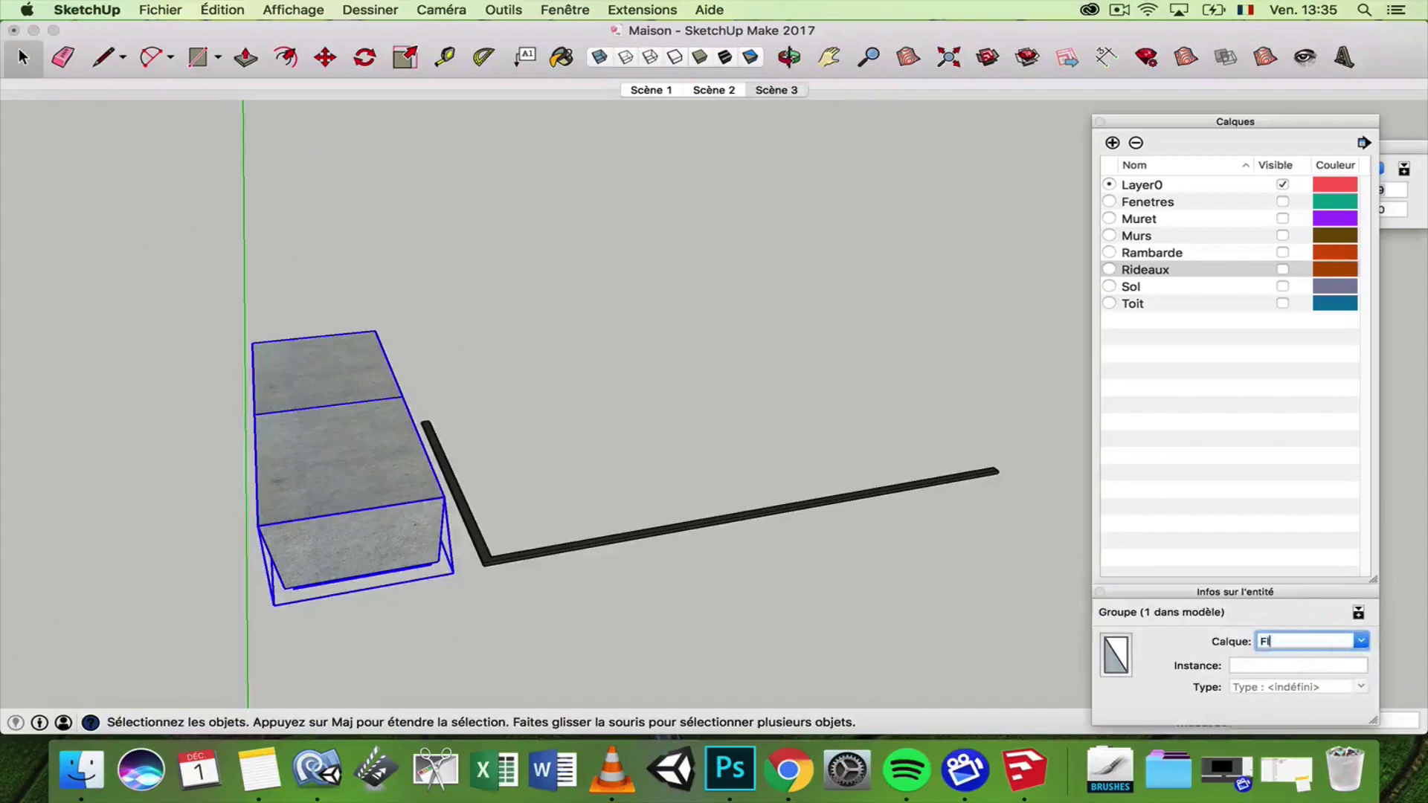
pyautogui.write('eurs')
pyautogui.press('Return')
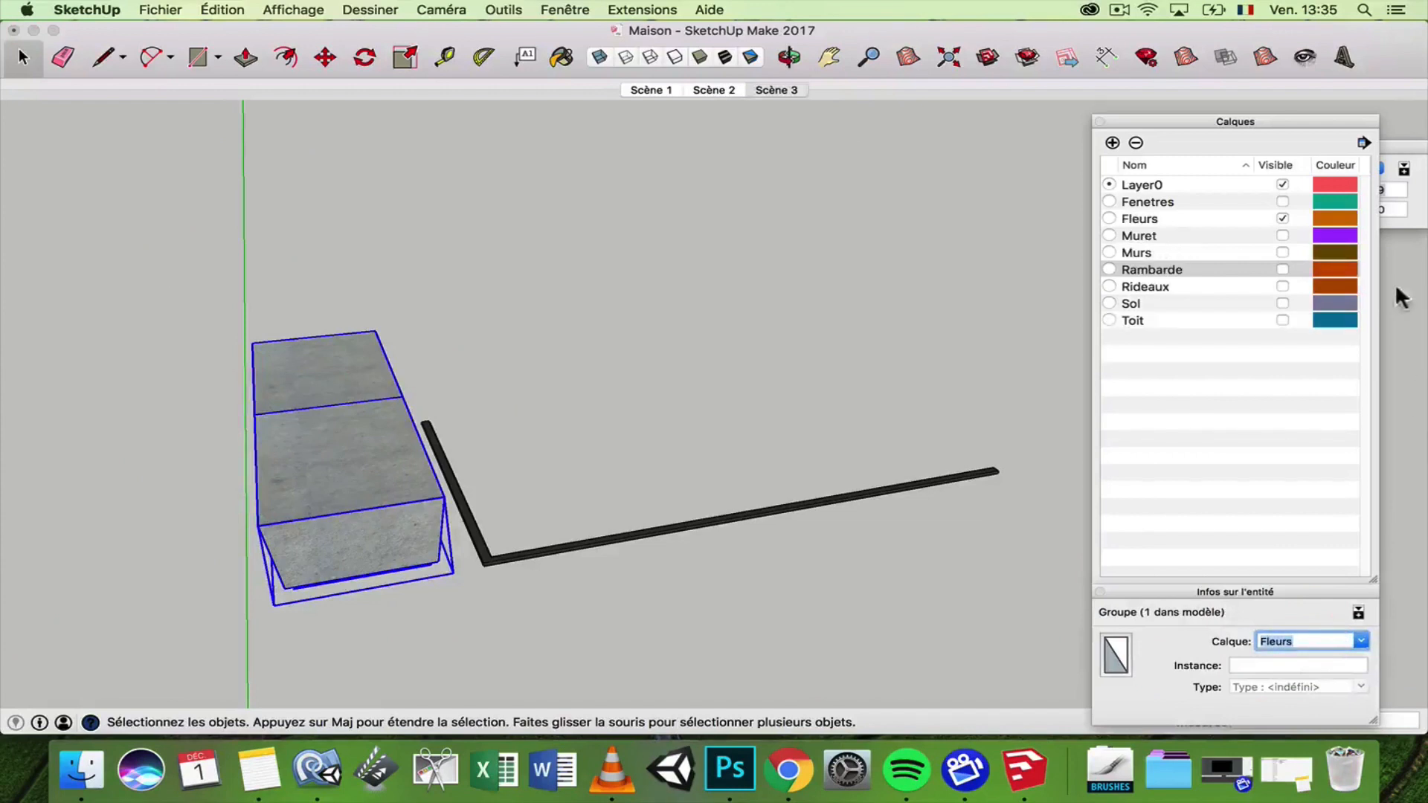
pyautogui.click(1282, 219)
# - Move the dark base rail left from the balcony railing from Layer0 onto the Rambarde layer, keeping that layer hidden
pyautogui.press('pagedown')
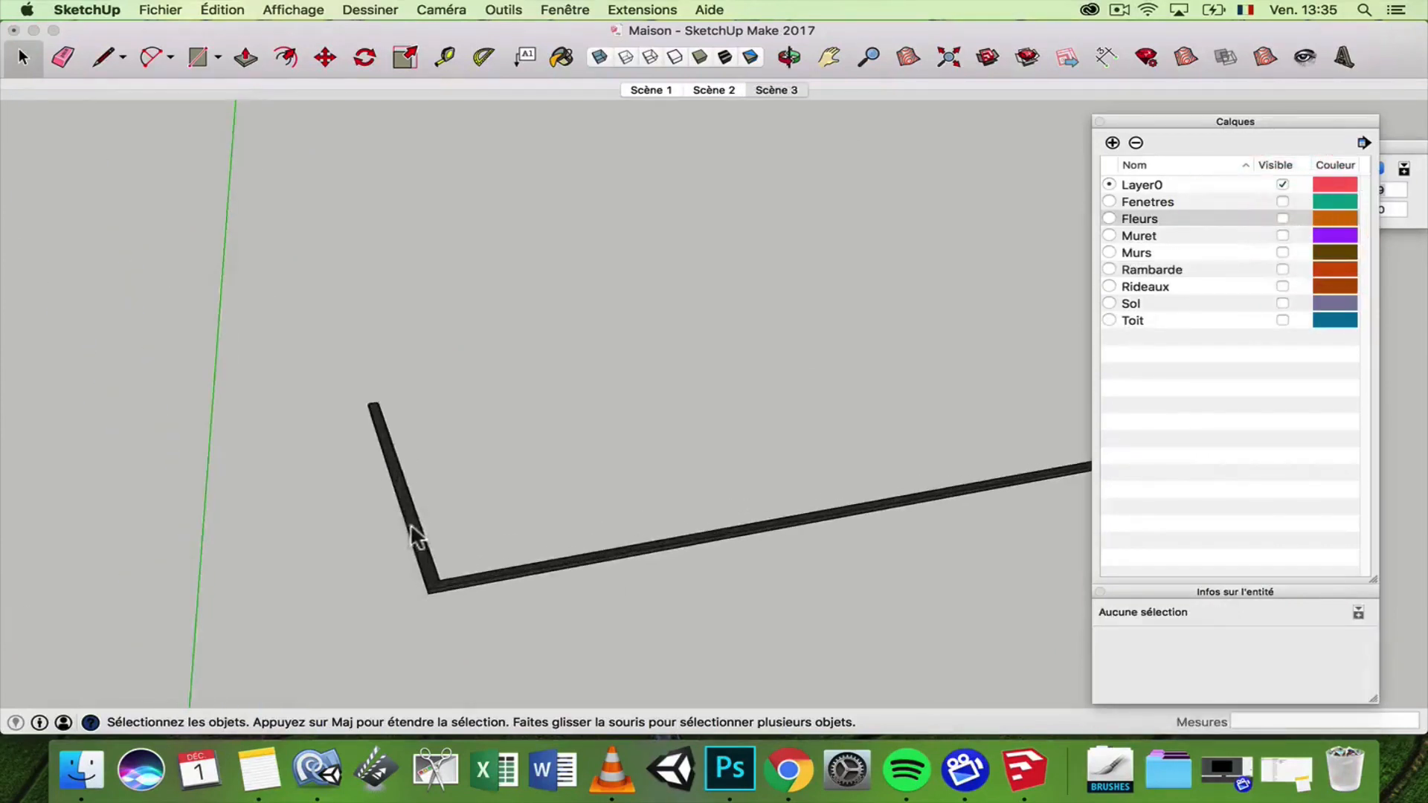
pyautogui.click(412, 529)
pyautogui.click(1284, 269)
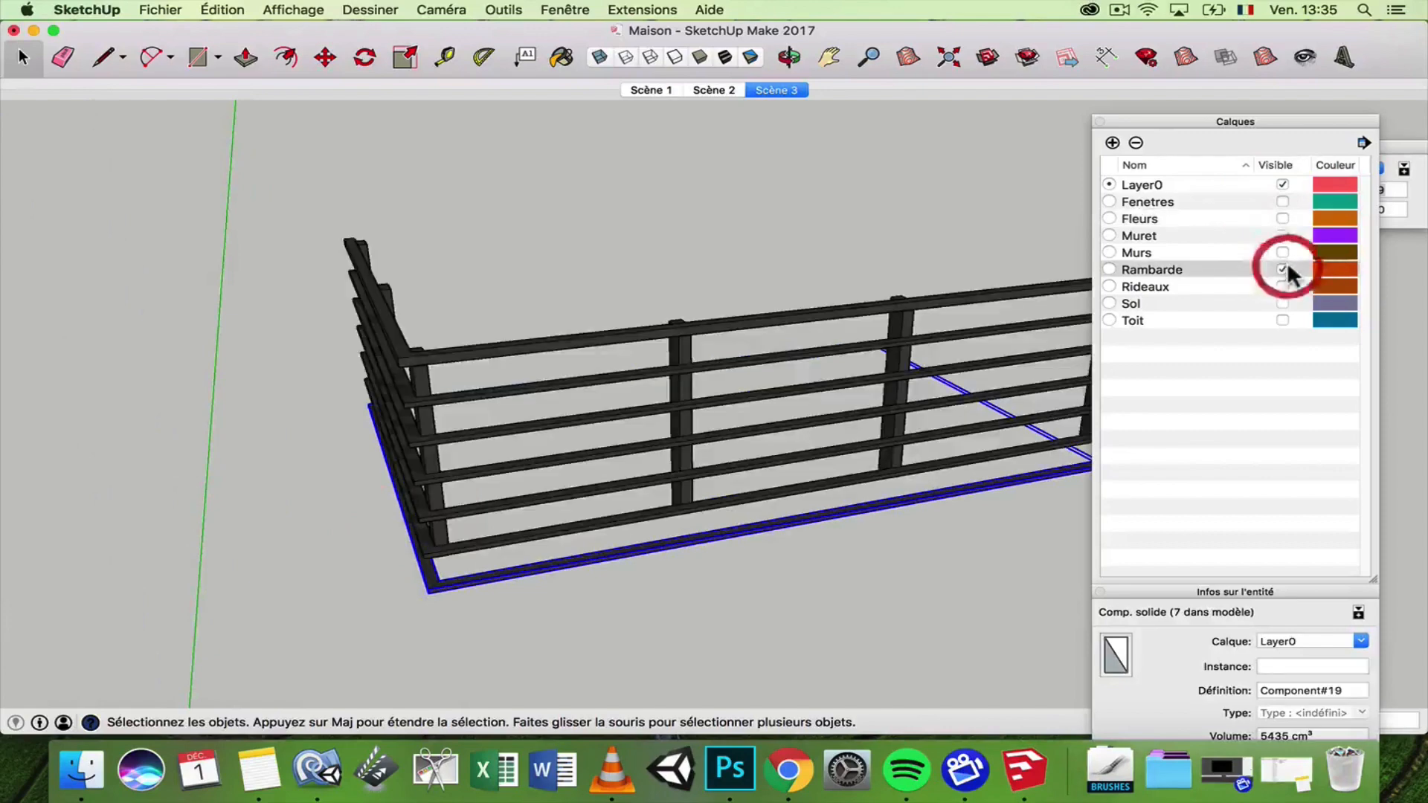
pyautogui.click(1283, 270)
pyautogui.click(1363, 641)
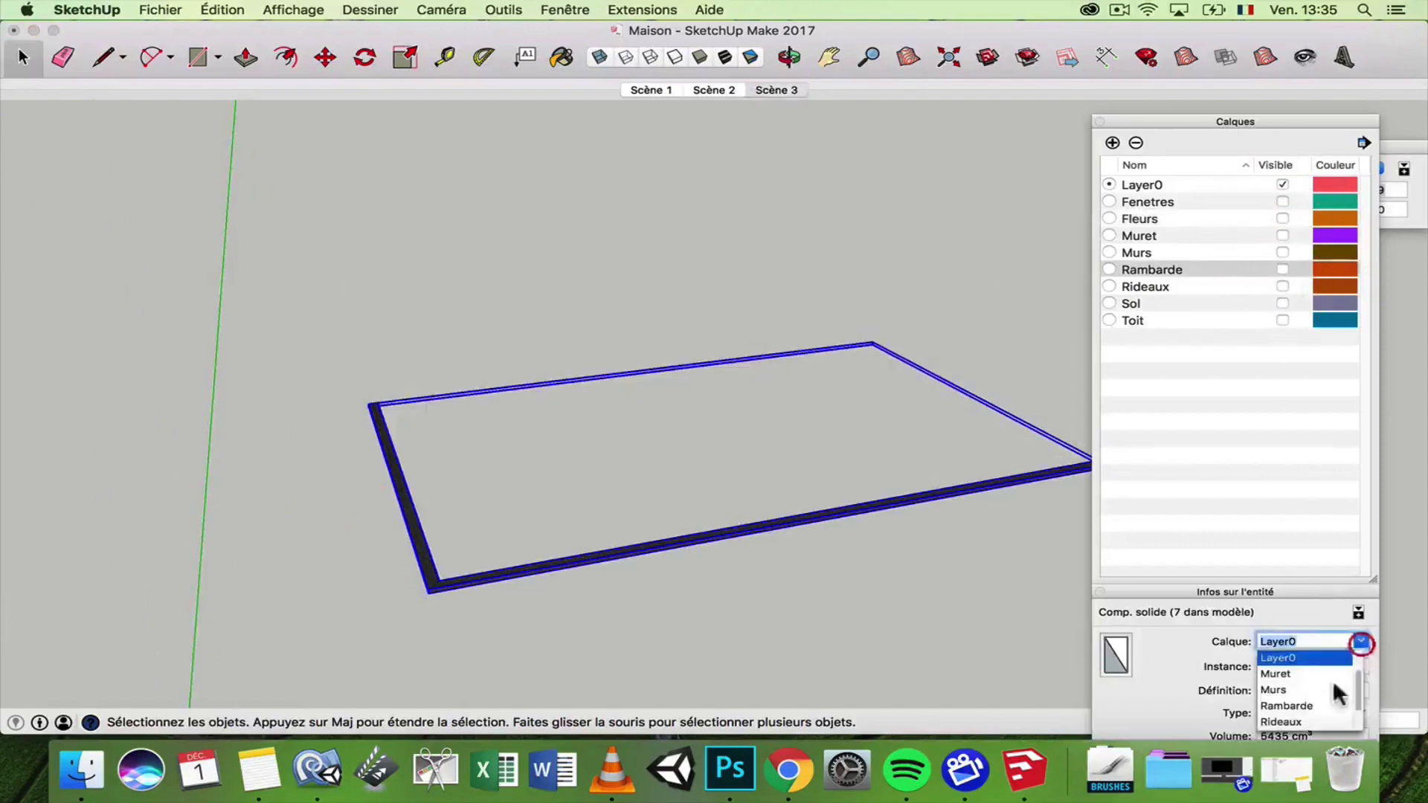
pyautogui.click(1289, 698)
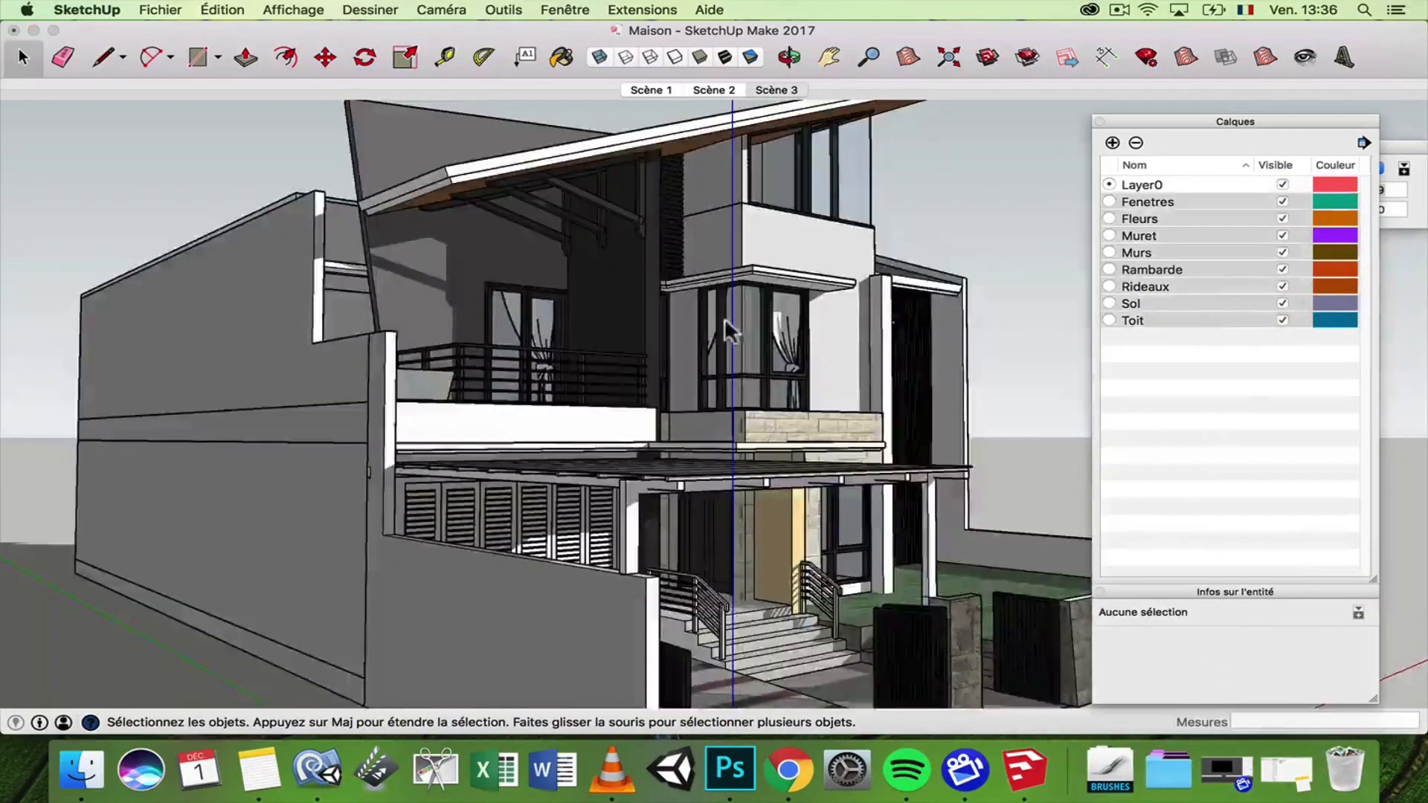
# - Show only the Toit layer over the empty Layer0 to examine the roof parts, and hide it again
pyautogui.moveTo(725, 319); pyautogui.dragTo(1411, 435, button='middle')
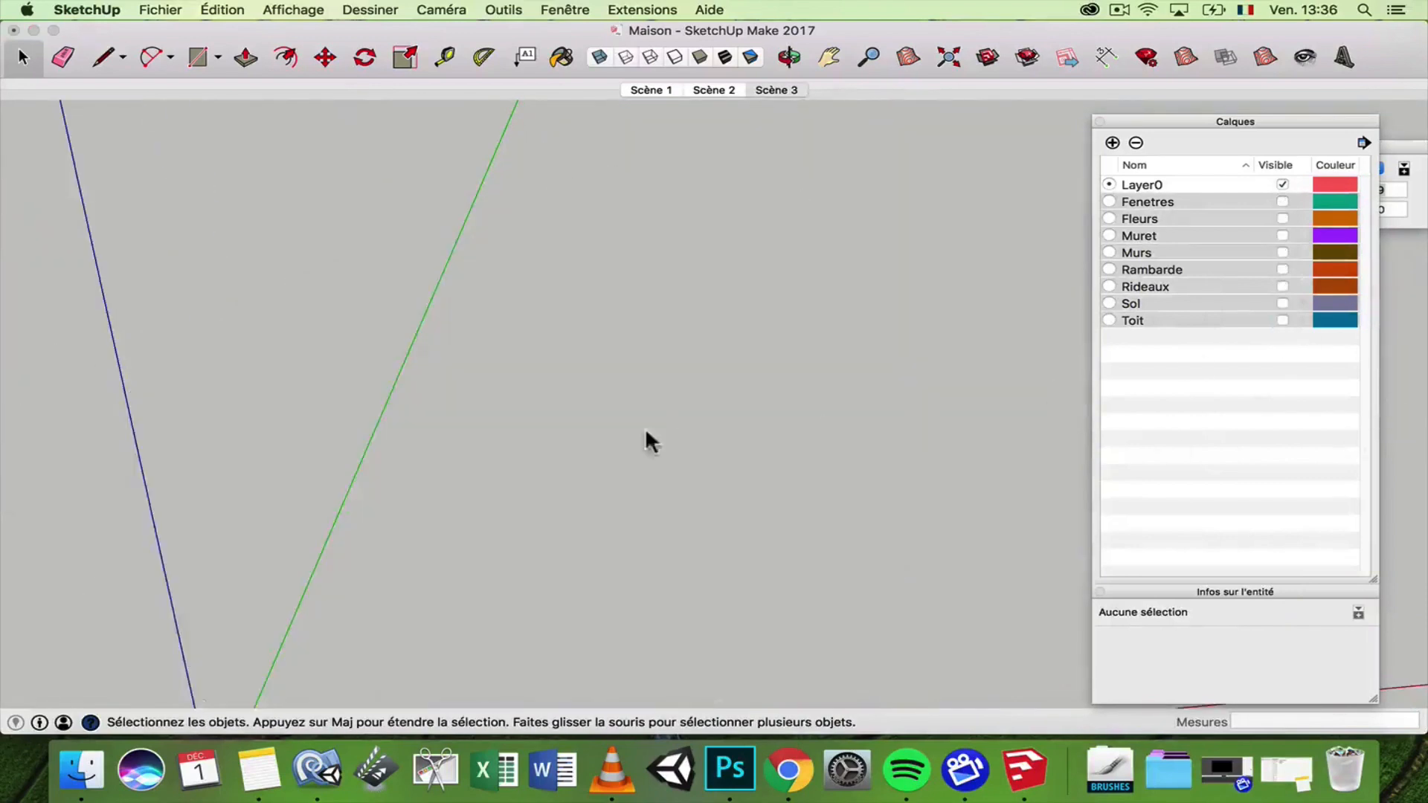
pyautogui.moveTo(645, 427); pyautogui.dragTo(685, 349, button='middle')
pyautogui.click(1283, 320)
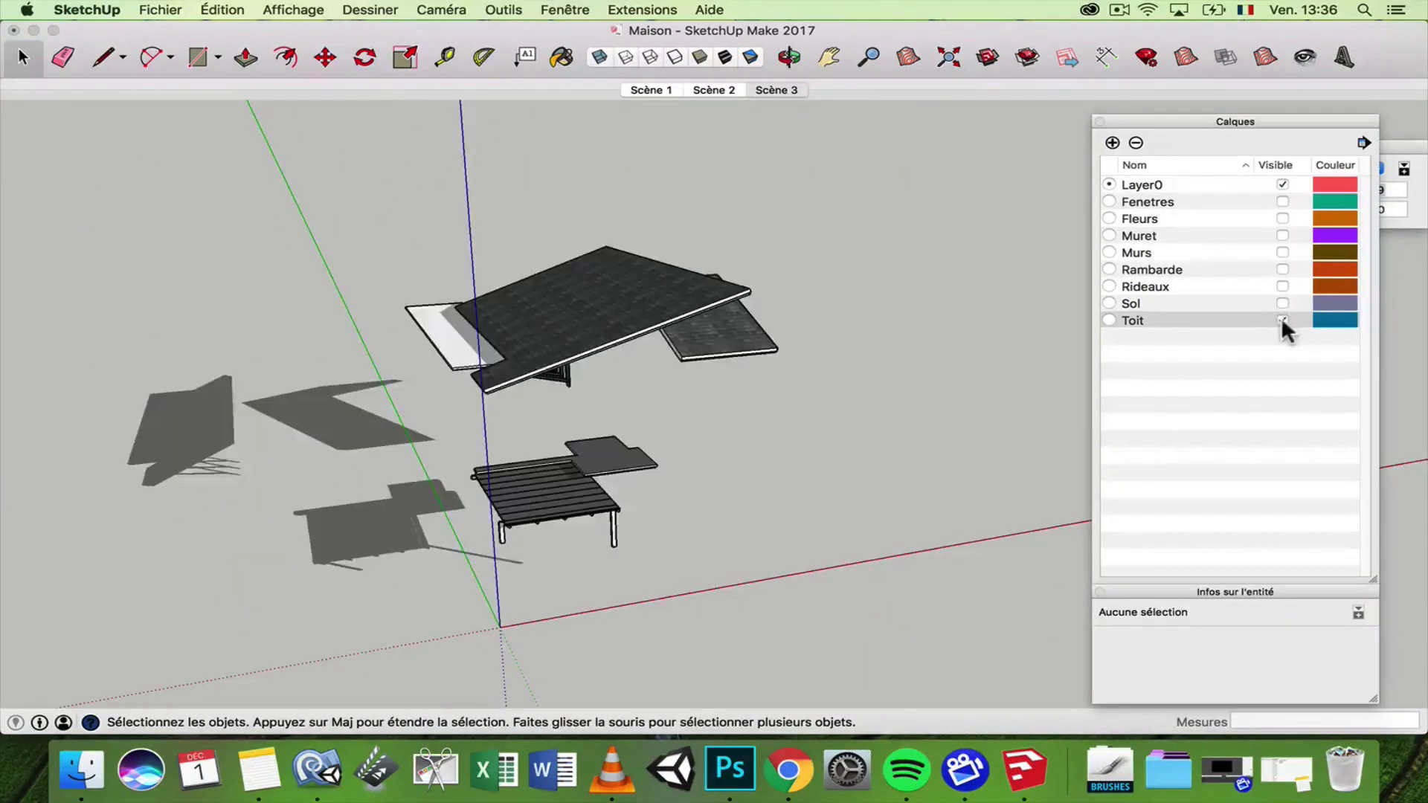
pyautogui.moveTo(457, 370); pyautogui.dragTo(1020, 367, button='middle')
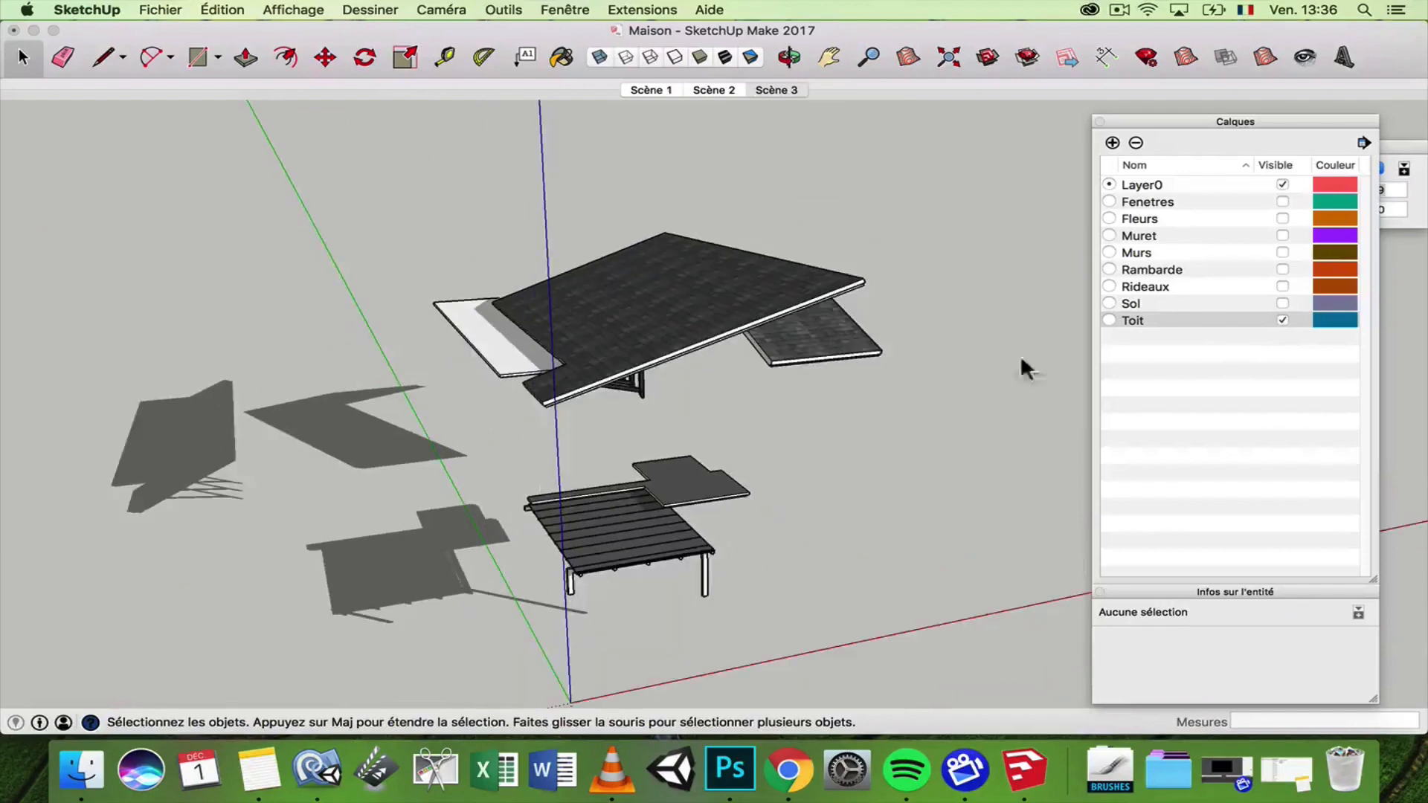
pyautogui.moveTo(690, 297); pyautogui.dragTo(975, 236, button='middle')
pyautogui.click(1283, 320)
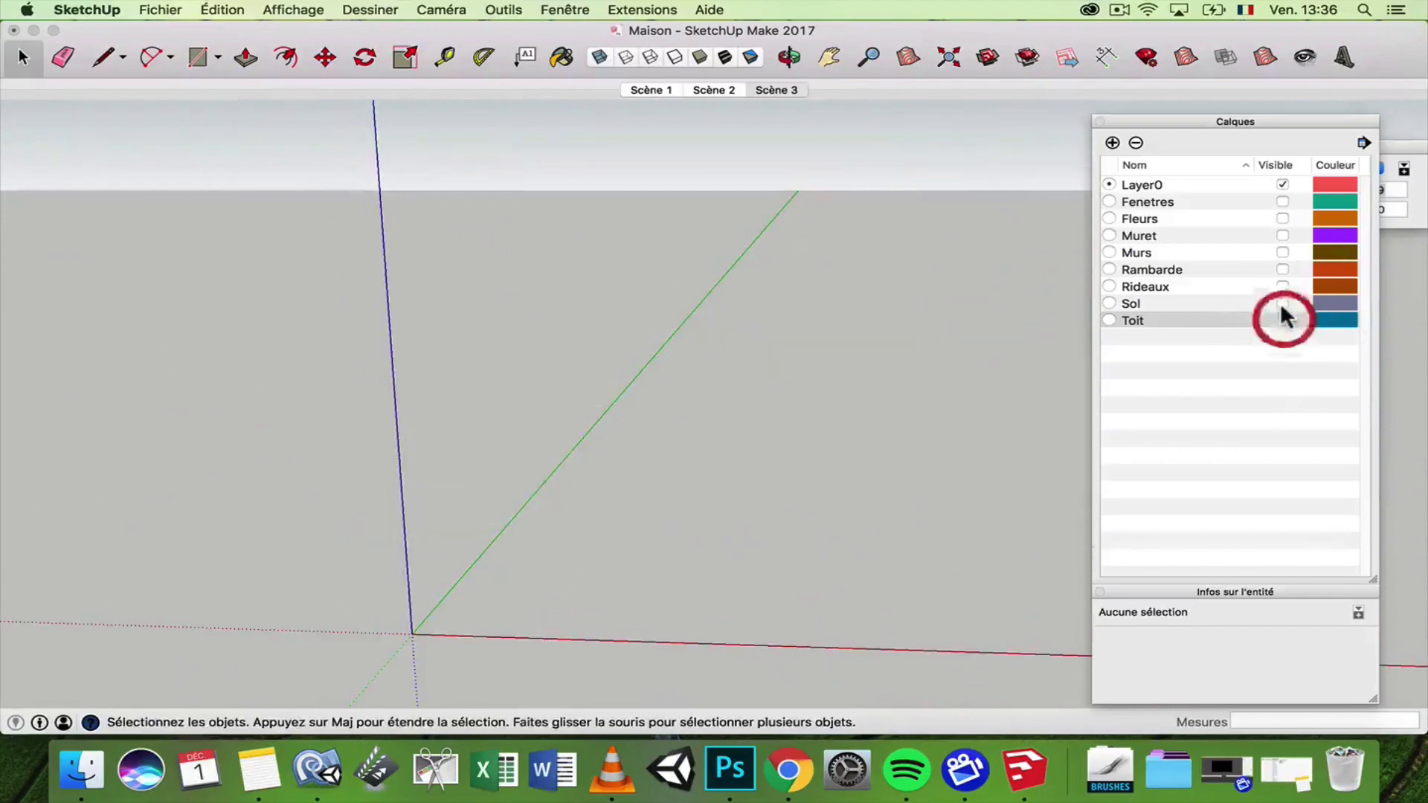
# - Show the Sol layer, move the small stray slab beside the upper floor onto the Murs layer, and hide Sol
pyautogui.click(1282, 303)
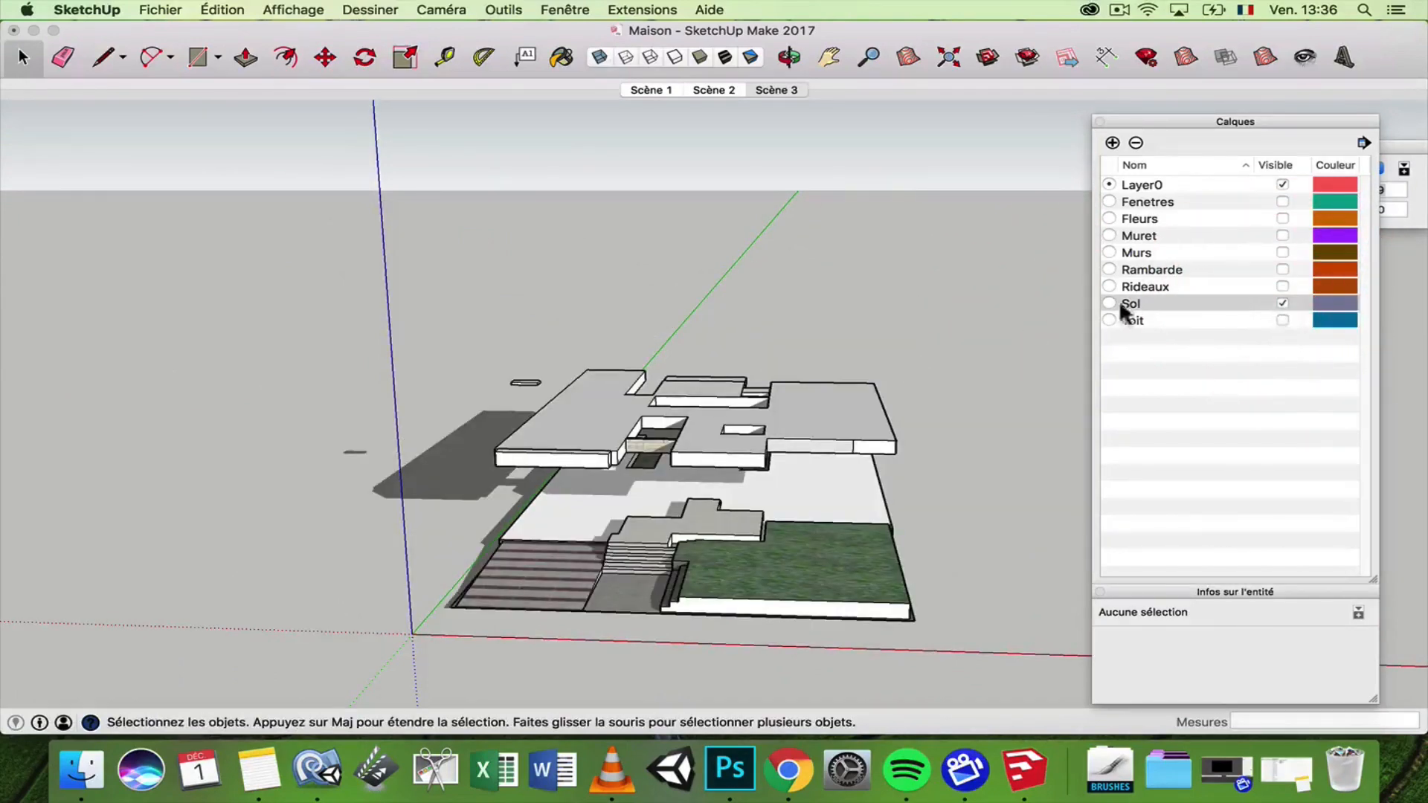
pyautogui.scroll(5, 532, 379)
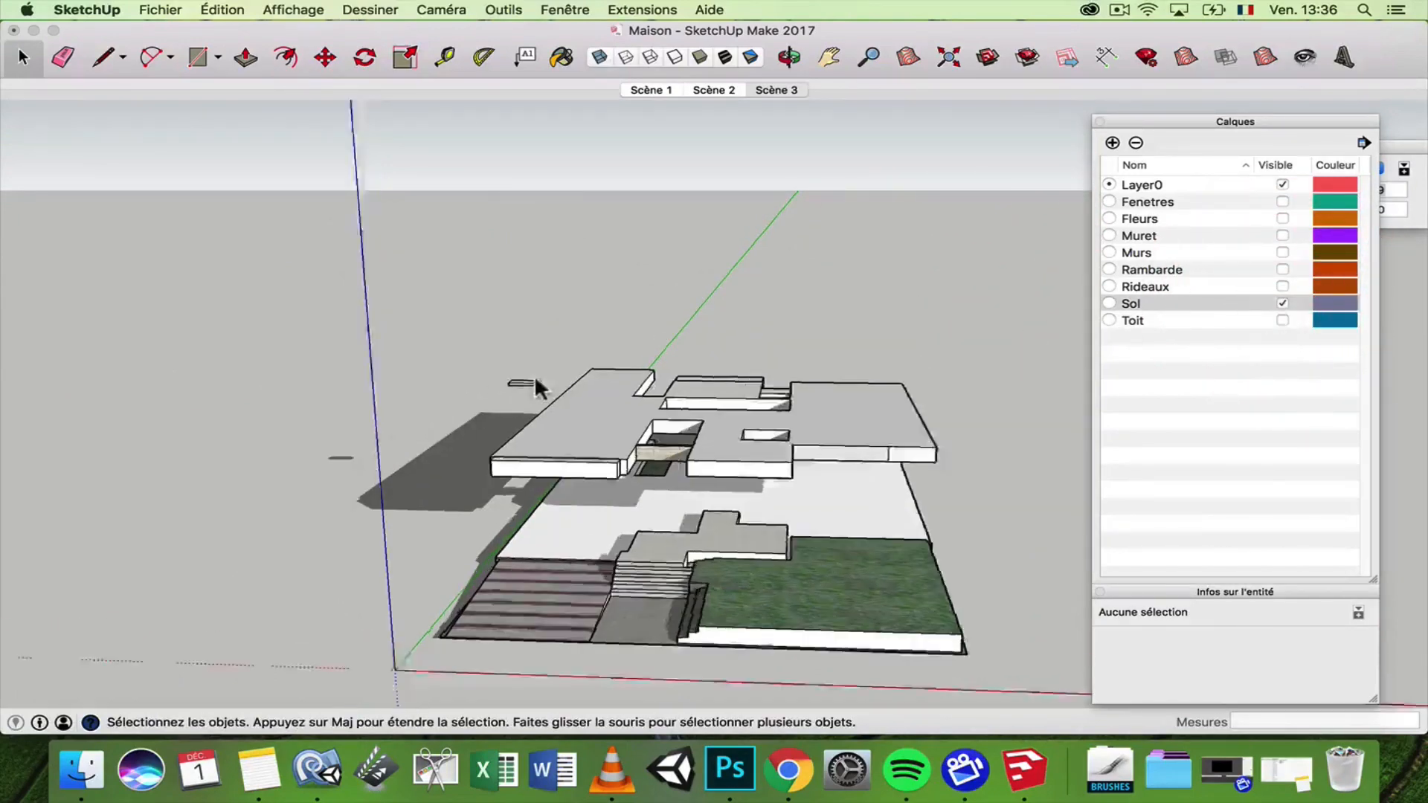
pyautogui.click(529, 385)
pyautogui.click(1360, 641)
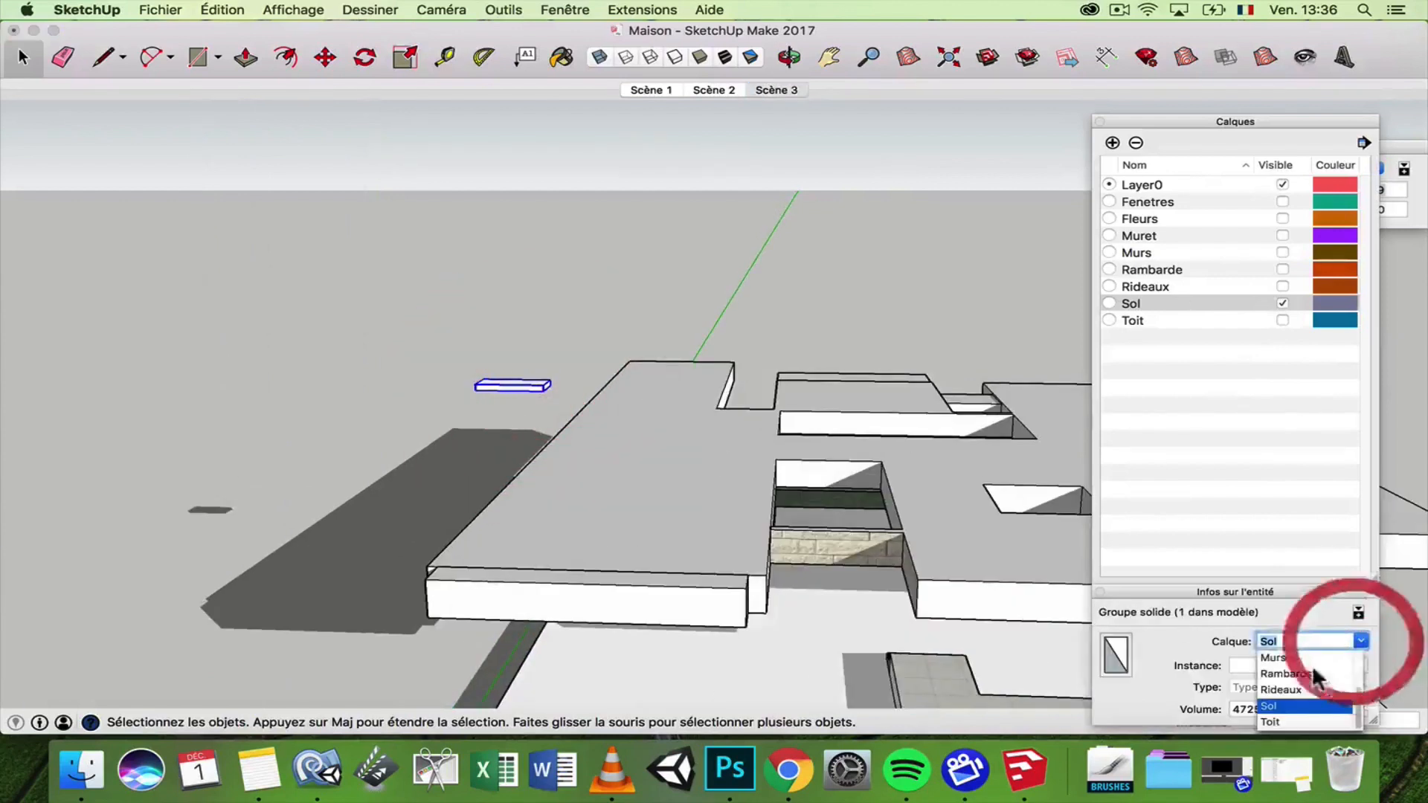
pyautogui.click(1291, 656)
pyautogui.click(1281, 302)
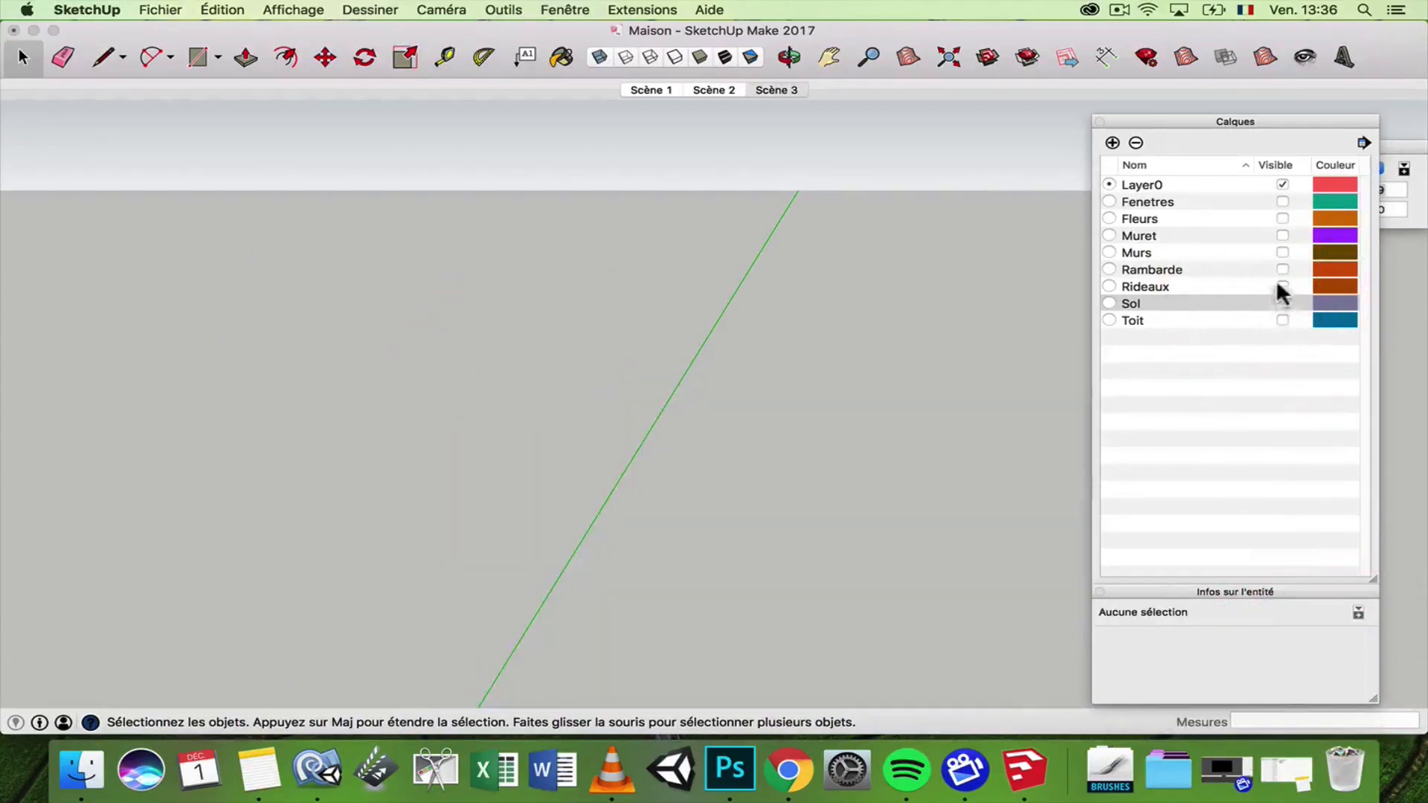
# - Show and hide the Rideaux, Rambarde and Murs layers to check which objects each contains
pyautogui.click(1279, 285)
pyautogui.click(1280, 269)
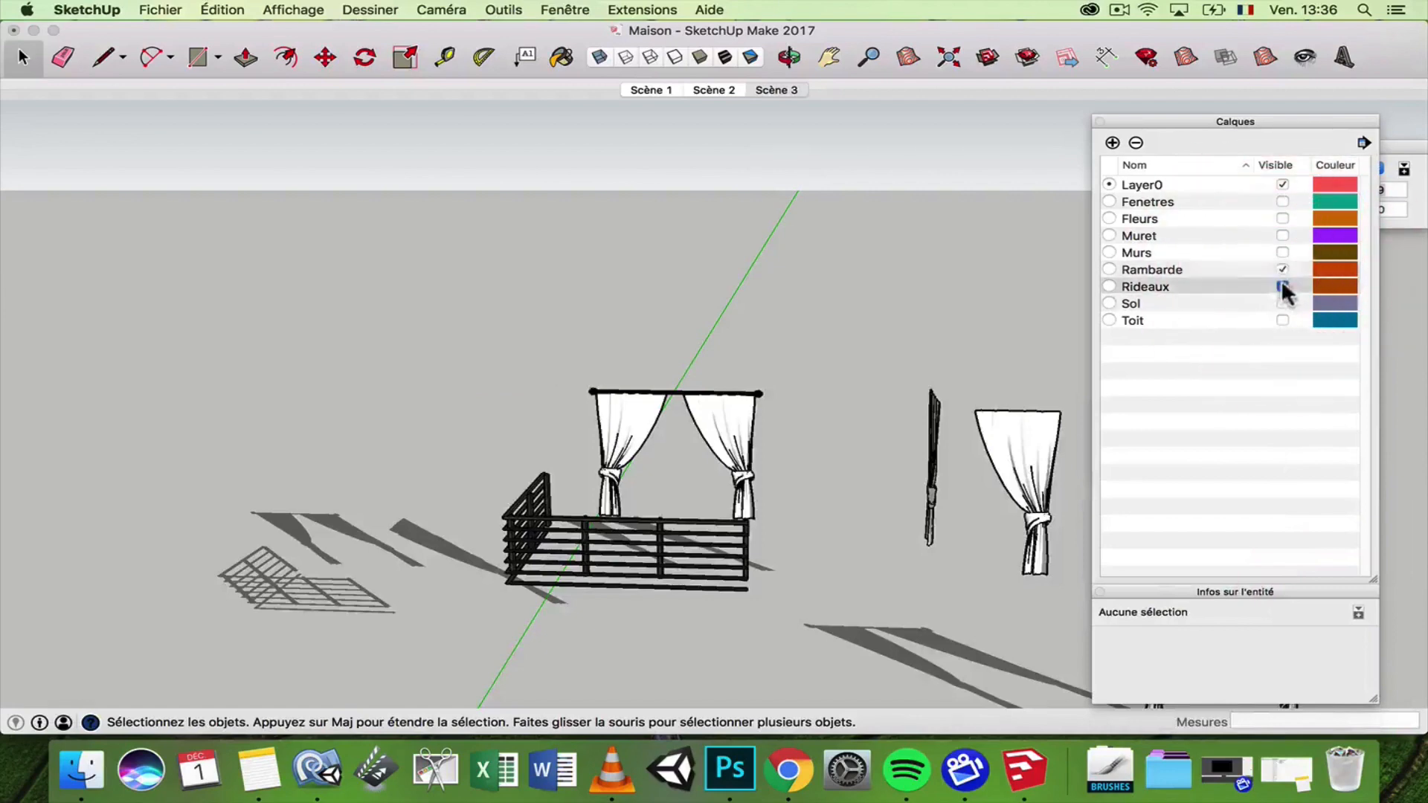
pyautogui.click(1281, 284)
pyautogui.click(1280, 268)
pyautogui.click(1280, 267)
pyautogui.click(1279, 266)
pyautogui.click(1280, 252)
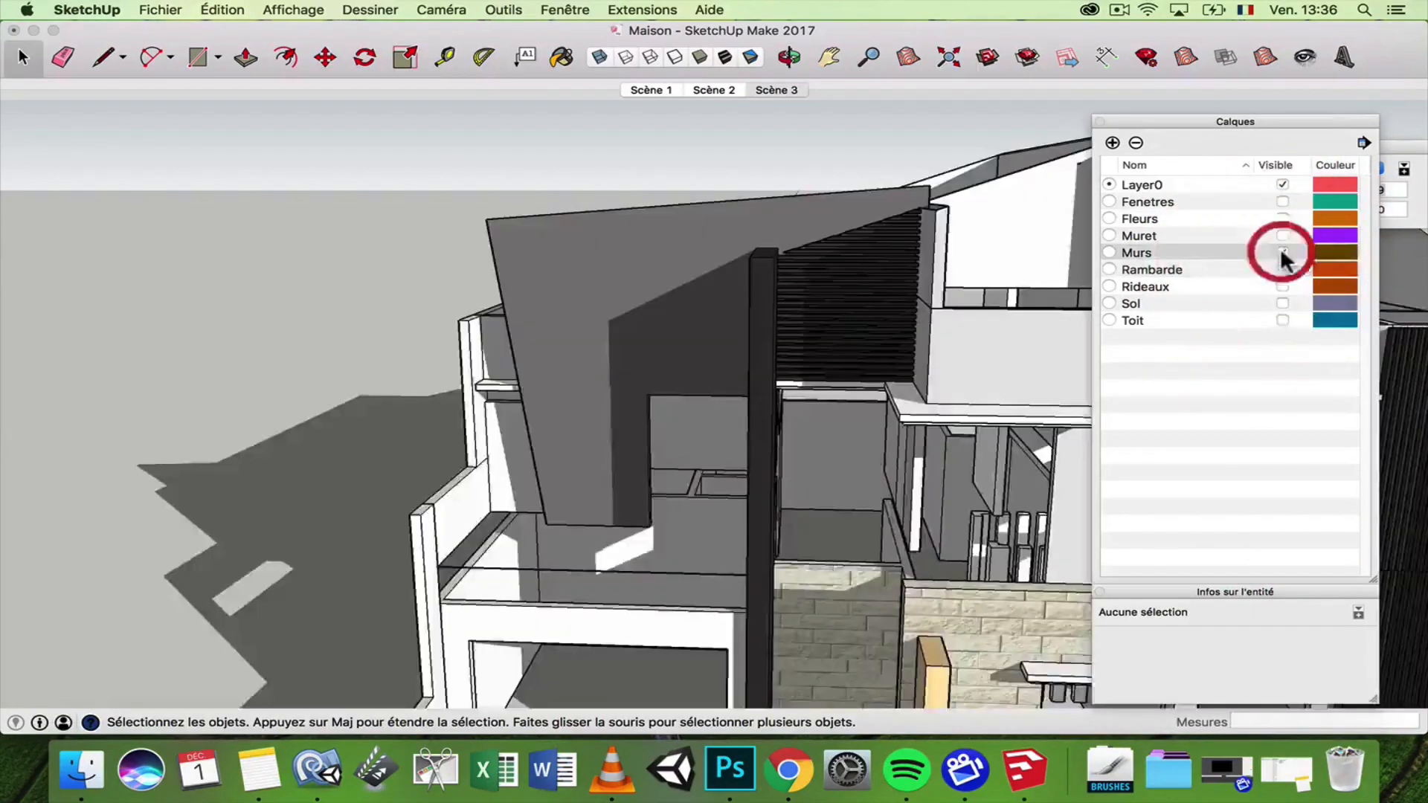
pyautogui.click(1279, 248)
pyautogui.click(1279, 249)
pyautogui.click(1280, 251)
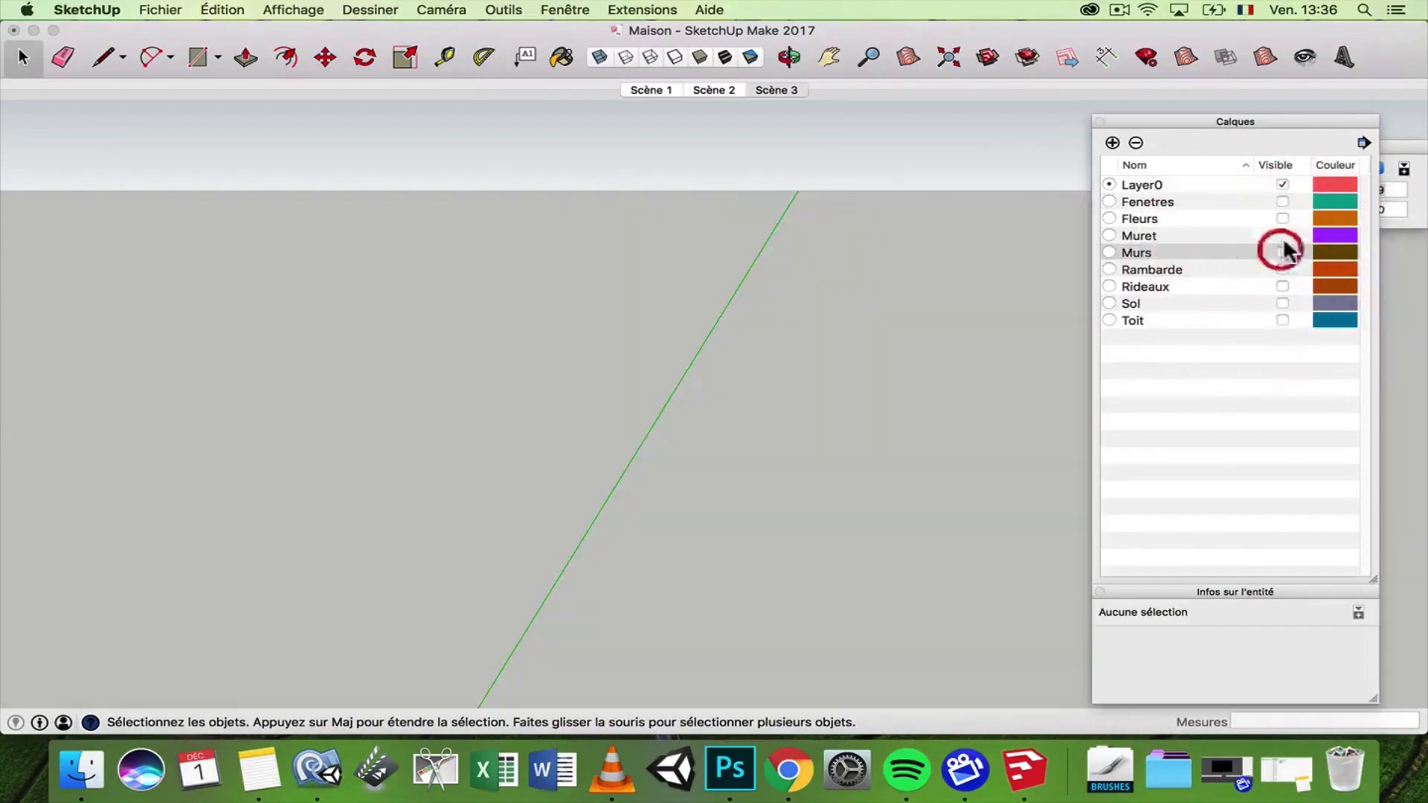
# - Show and hide the Muret, Fleurs and Fenetres layers one after another to check their contents
pyautogui.click(1281, 235)
pyautogui.scroll(-5, 983, 417)
pyautogui.scroll(3, 985, 444)
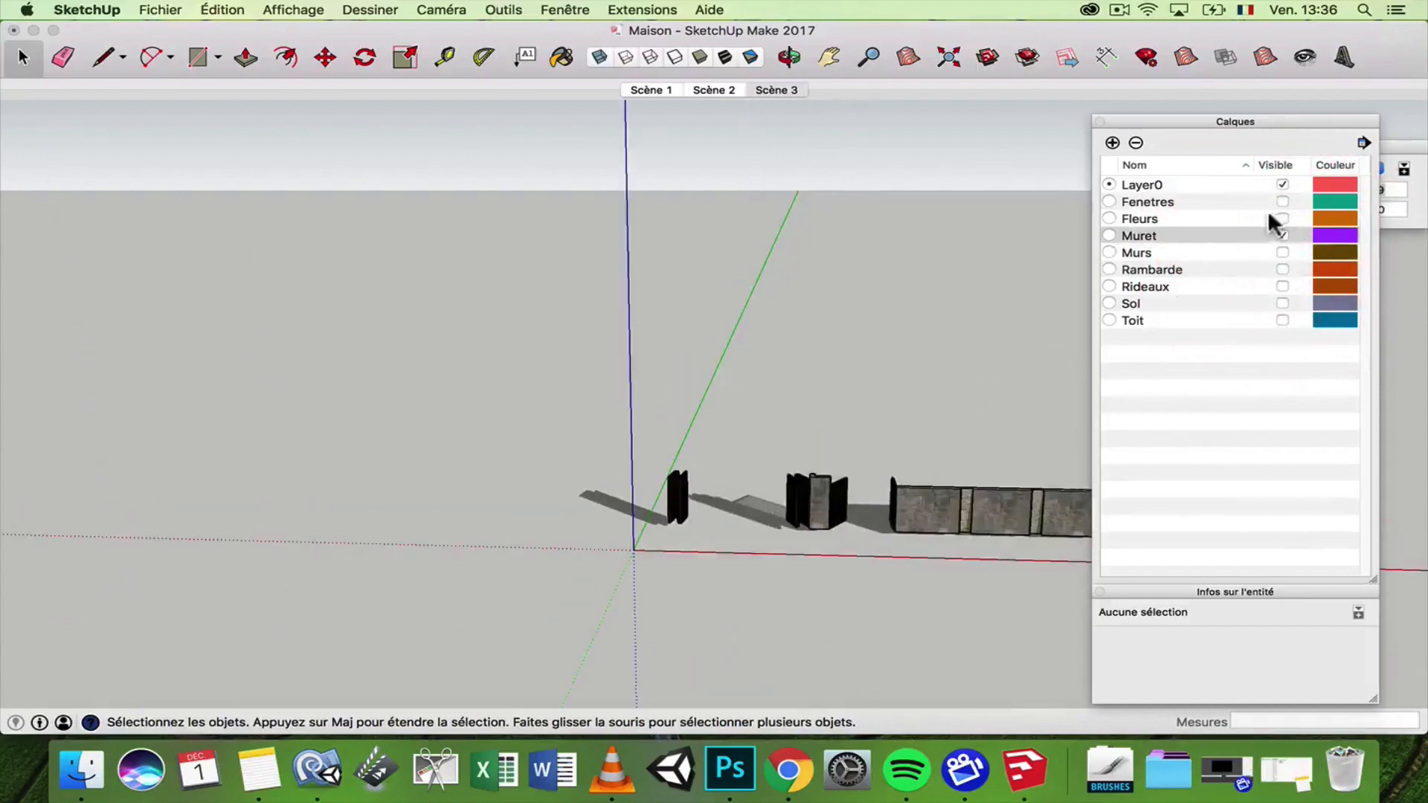
pyautogui.click(1282, 235)
pyautogui.click(1282, 218)
pyautogui.click(1282, 218)
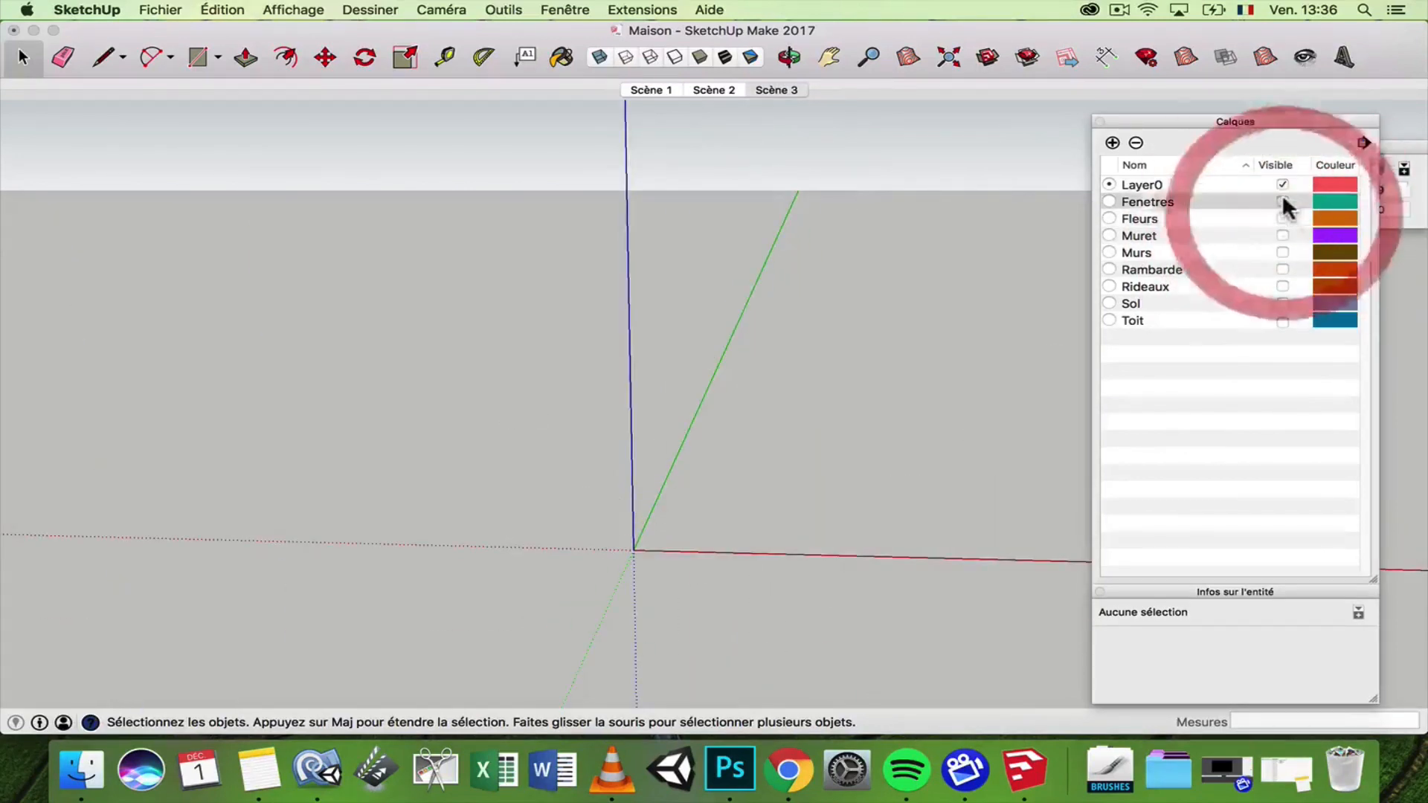
pyautogui.click(1282, 201)
pyautogui.click(1282, 201)
# - Make all layers from Fenetres to Toit visible together so the whole house shows
pyautogui.scroll(3, 905, 338)
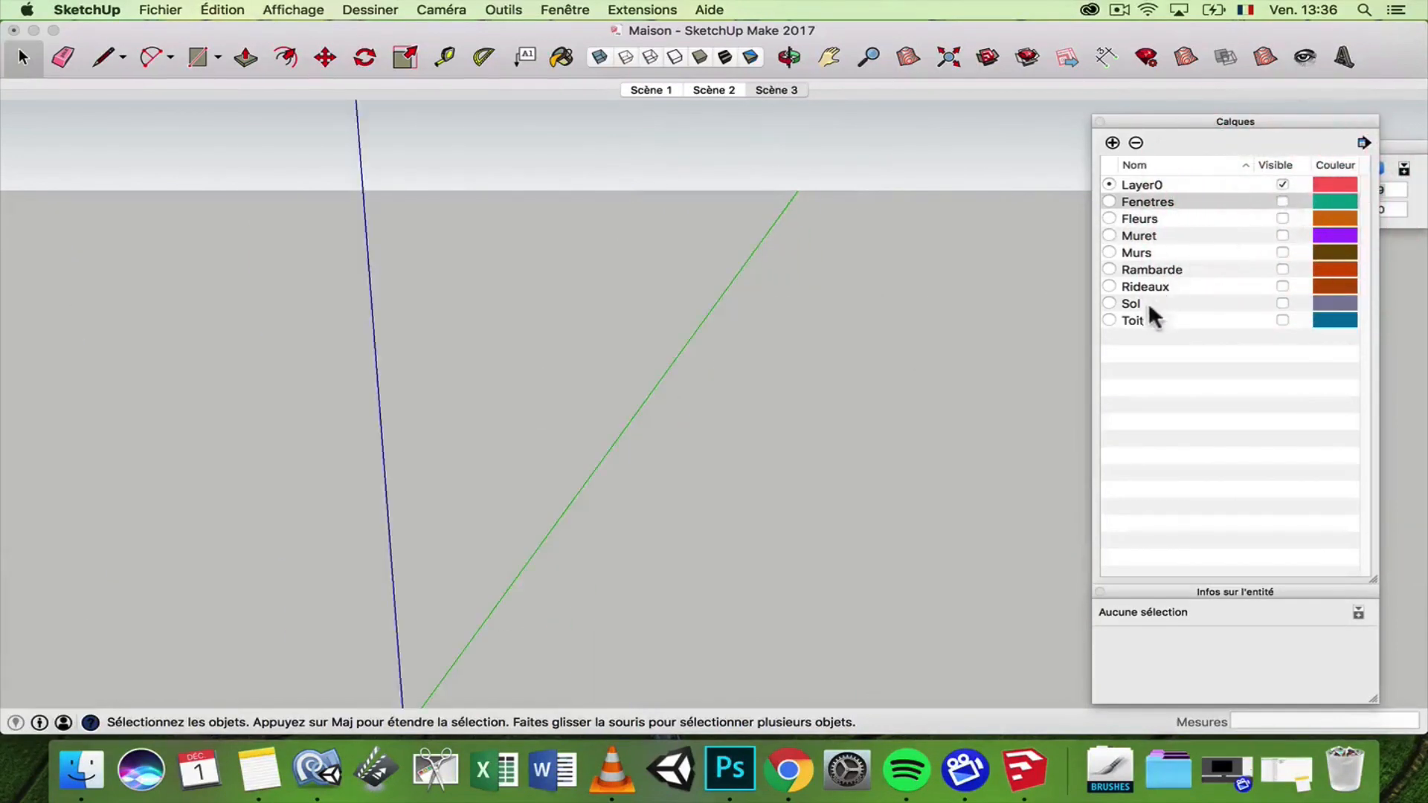
pyautogui.keyDown('shift'); pyautogui.click(1222, 321); pyautogui.keyUp('shift')
pyautogui.click(1282, 320)
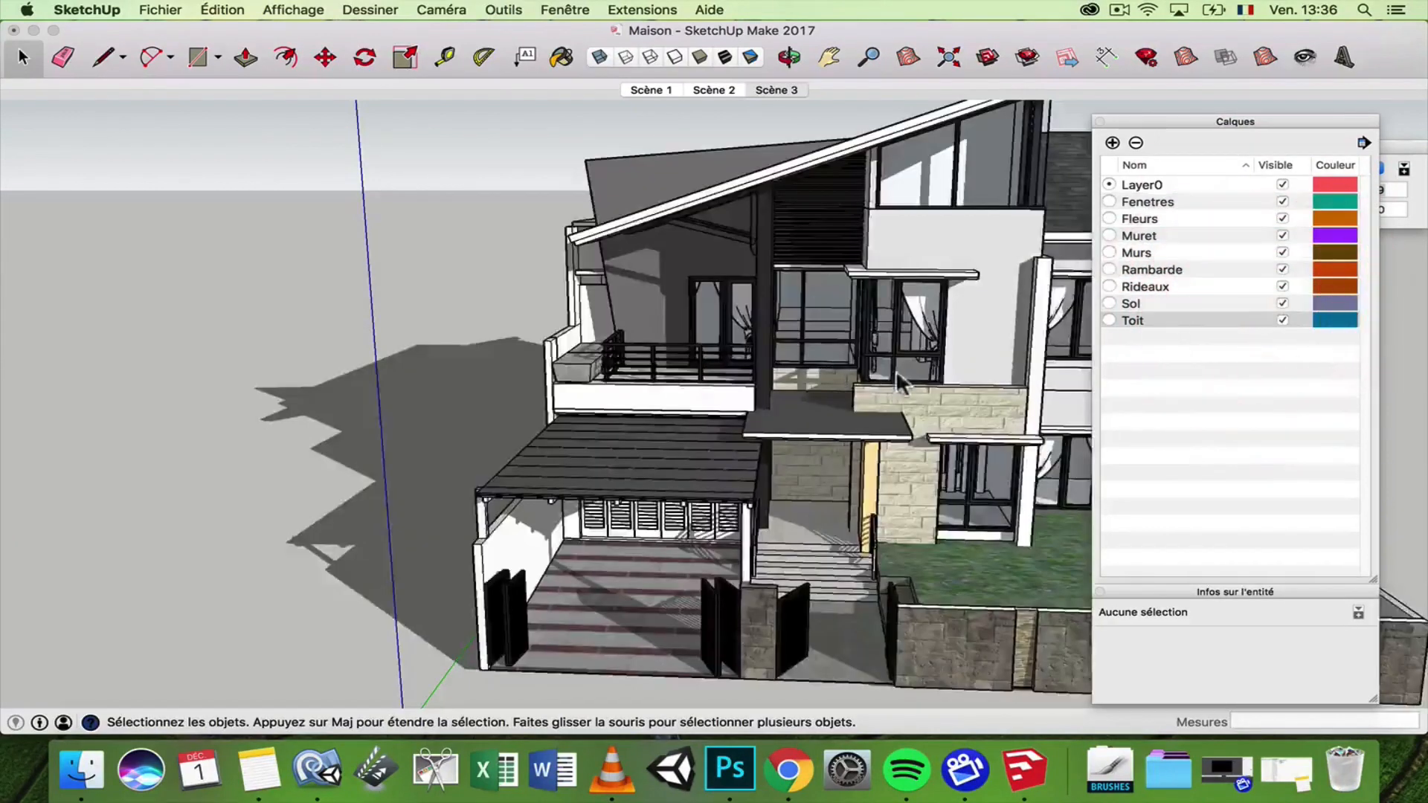
pyautogui.scroll(-5, 902, 383)
pyautogui.scroll(3, 943, 401)
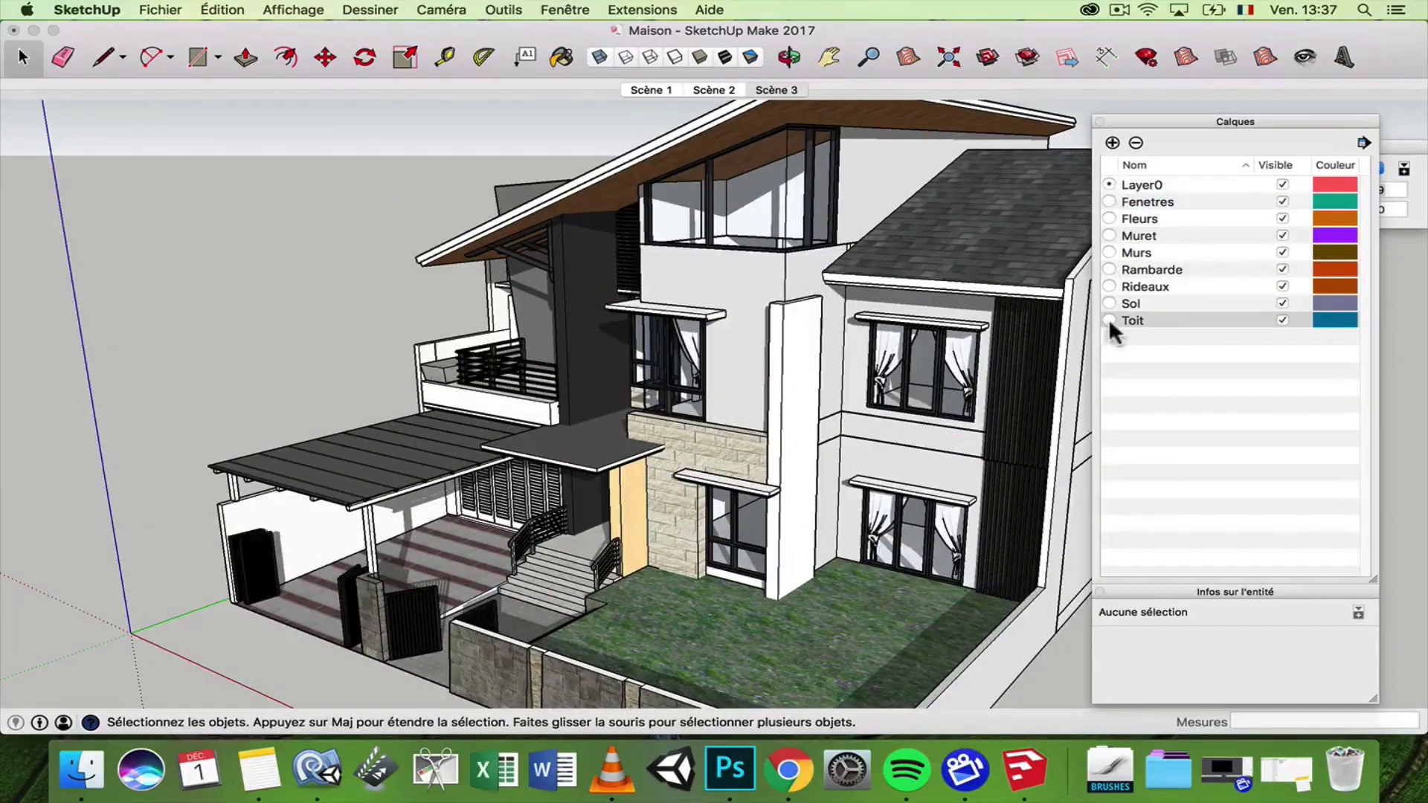
# - Draw a rectangle of about 523.4 by 323.5 cm in front of the house and pull it up into a box
pyautogui.click(1137, 185)
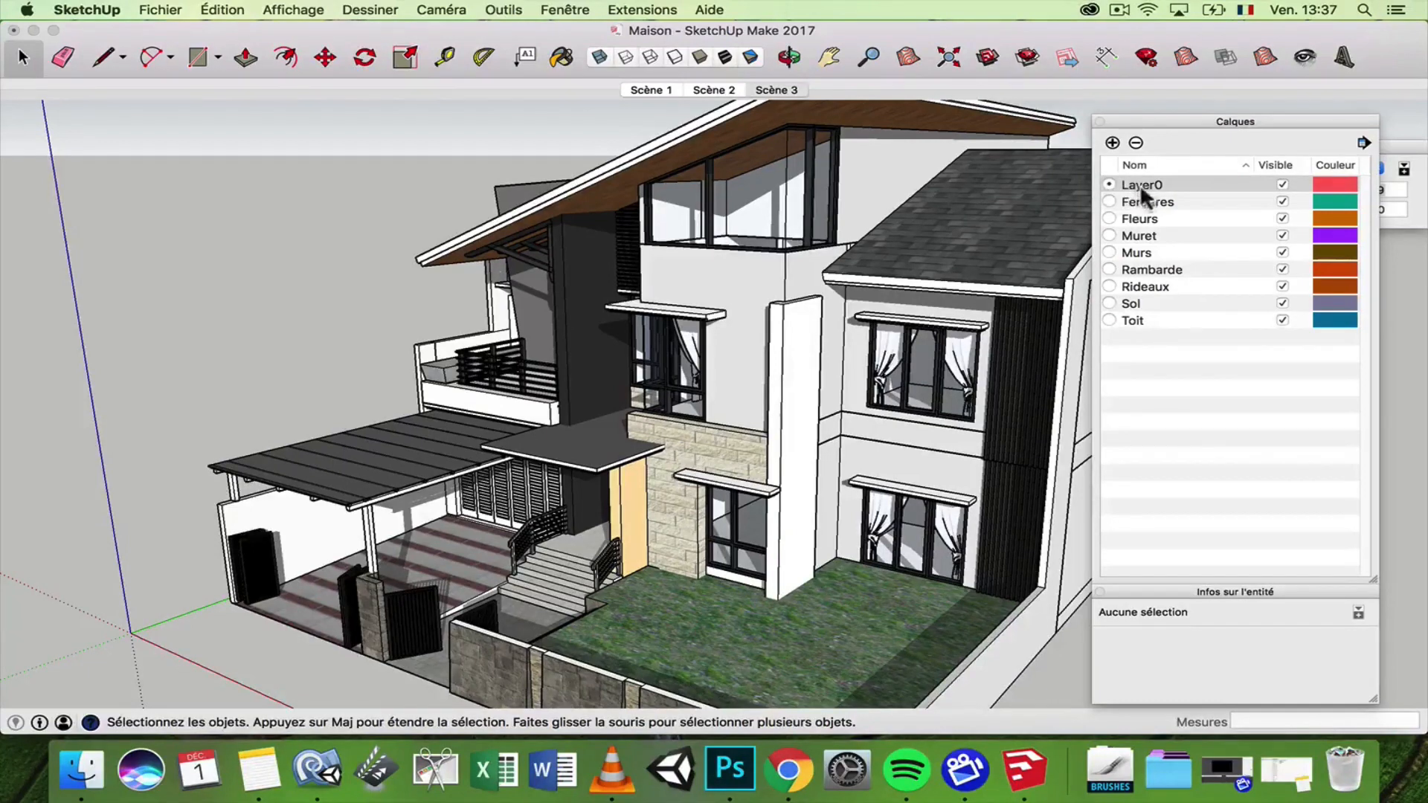
pyautogui.scroll(-5, 1029, 221)
pyautogui.click(198, 58)
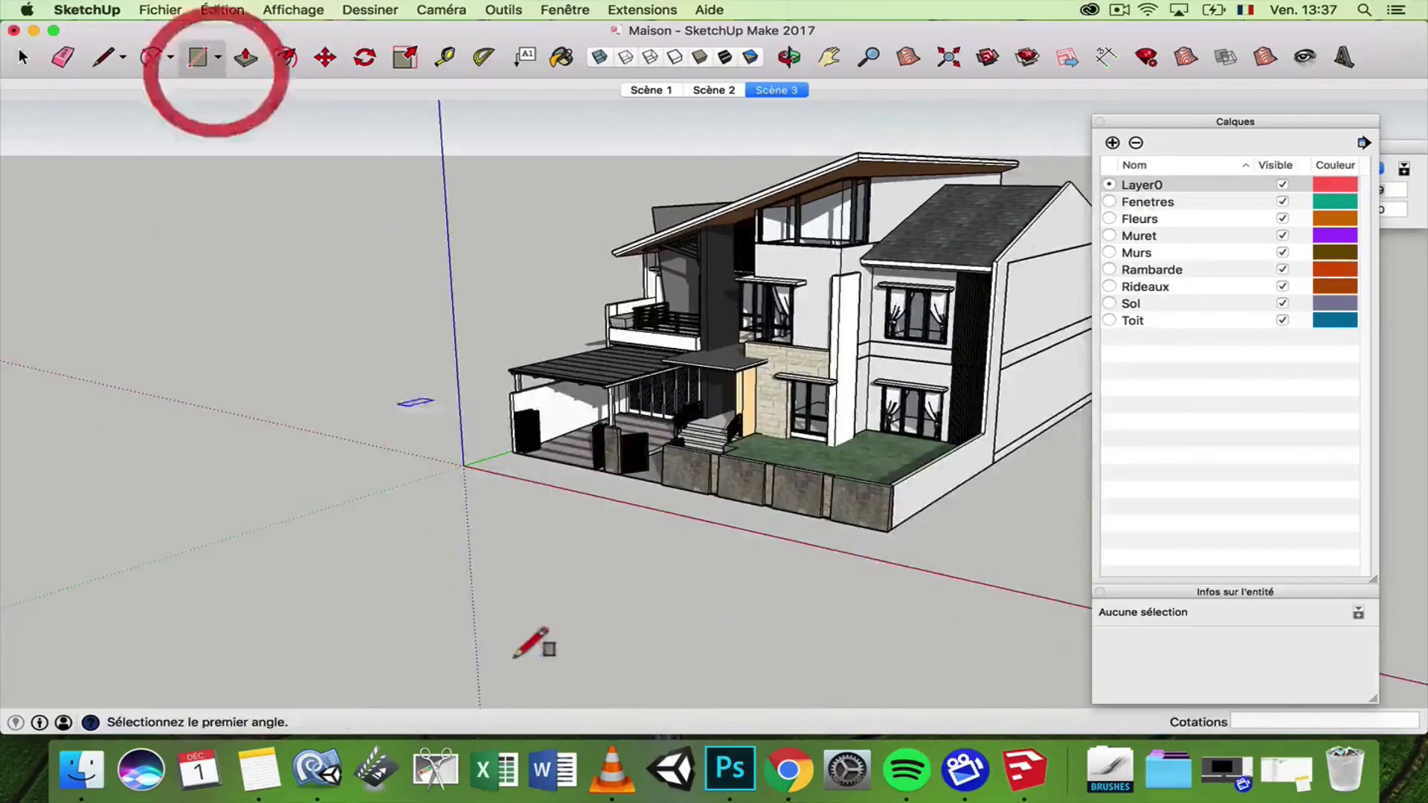
pyautogui.click(362, 607)
pyautogui.press('Return')
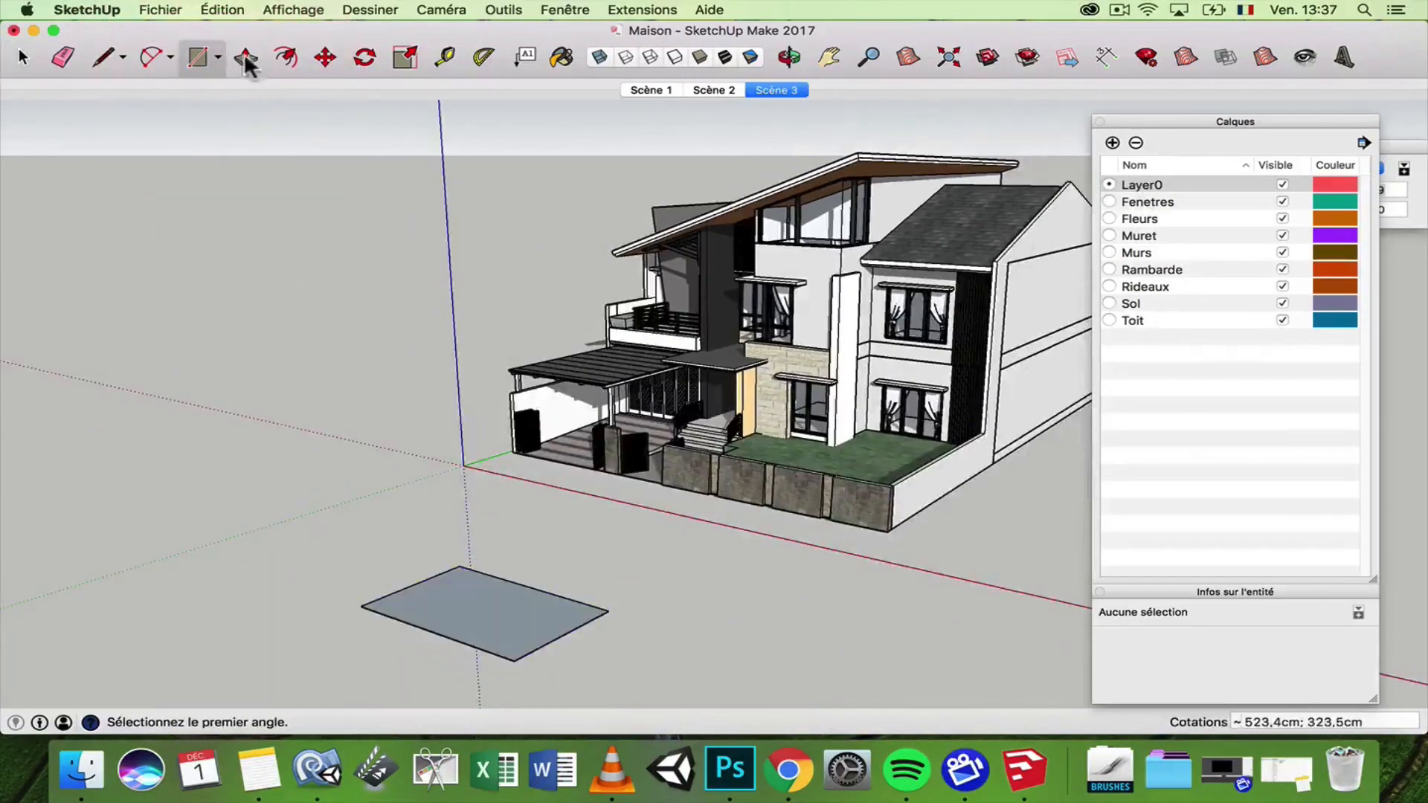
pyautogui.click(245, 57)
pyautogui.click(484, 614)
pyautogui.click(494, 460)
pyautogui.press('space')
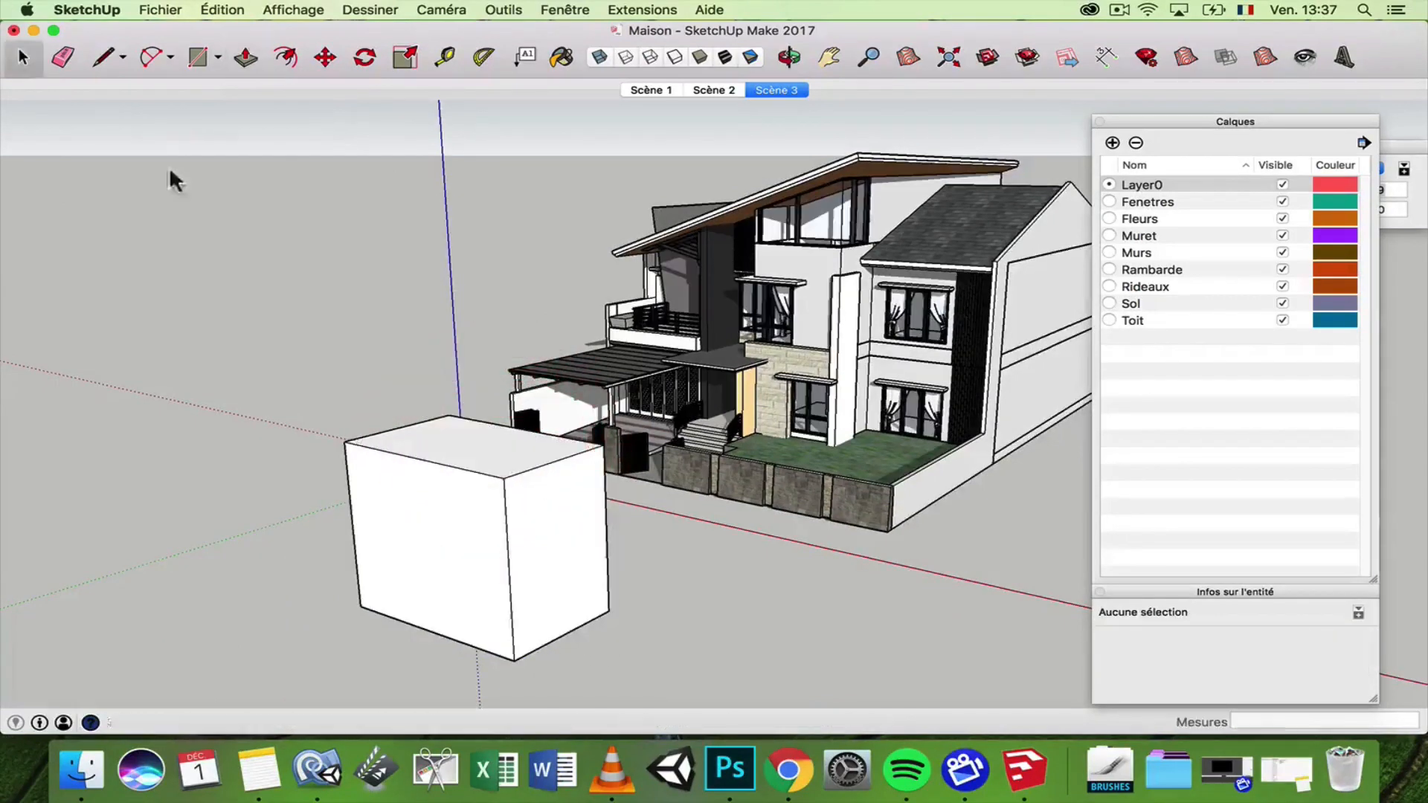
# - Check the layer of one edge of the box, and turn the whole box into a group
pyautogui.click(408, 471)
pyautogui.click(444, 461)
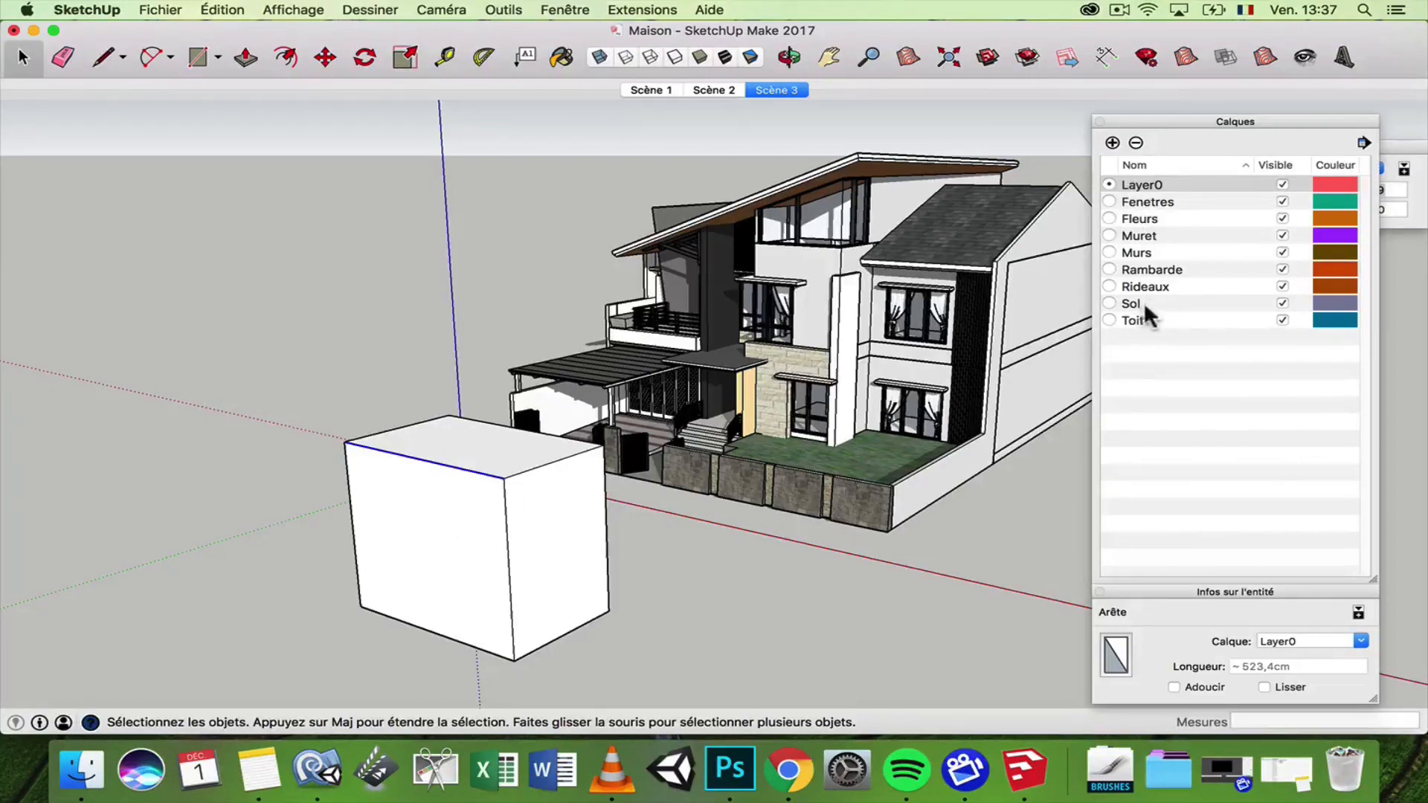
pyautogui.tripleClick(477, 512)
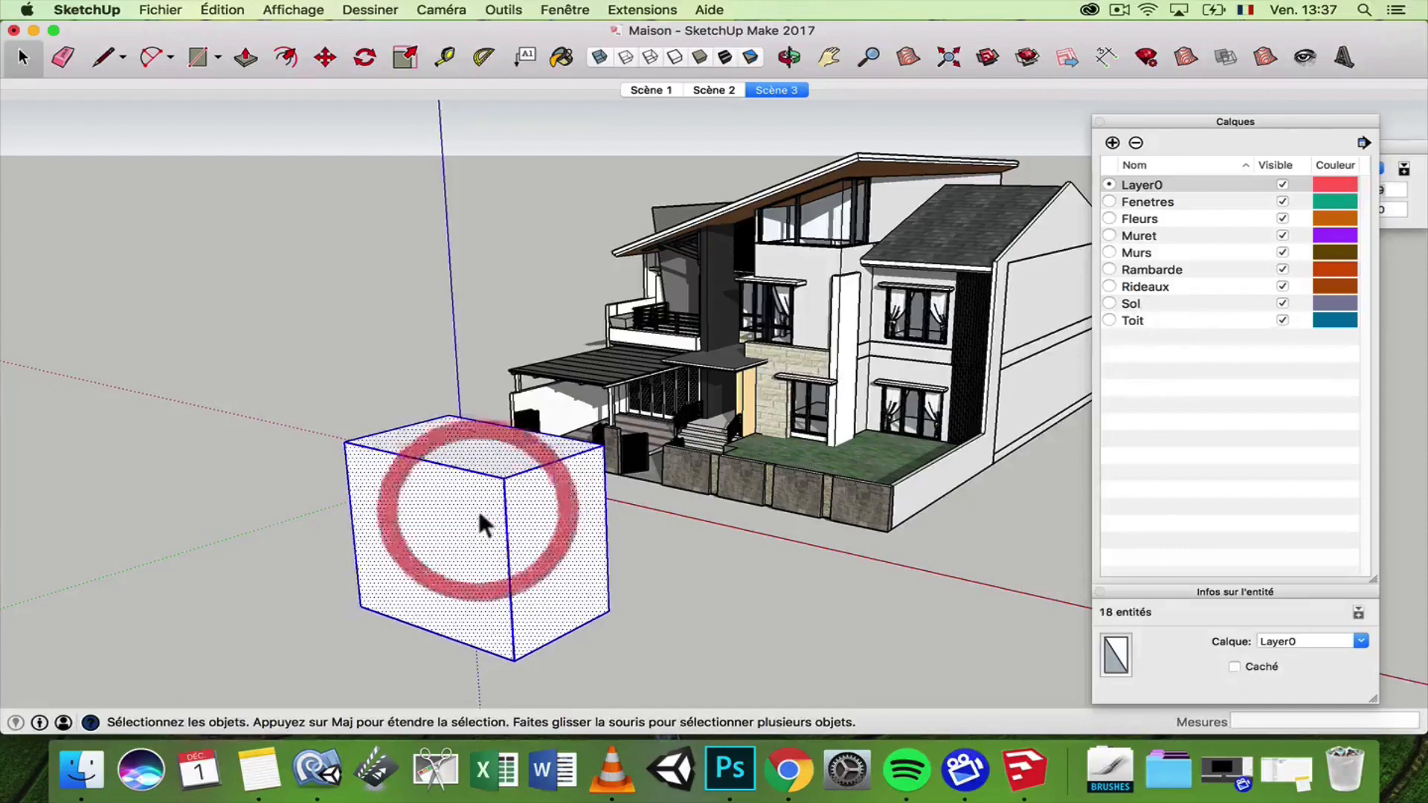
pyautogui.rightClick(488, 509)
pyautogui.click(533, 537)
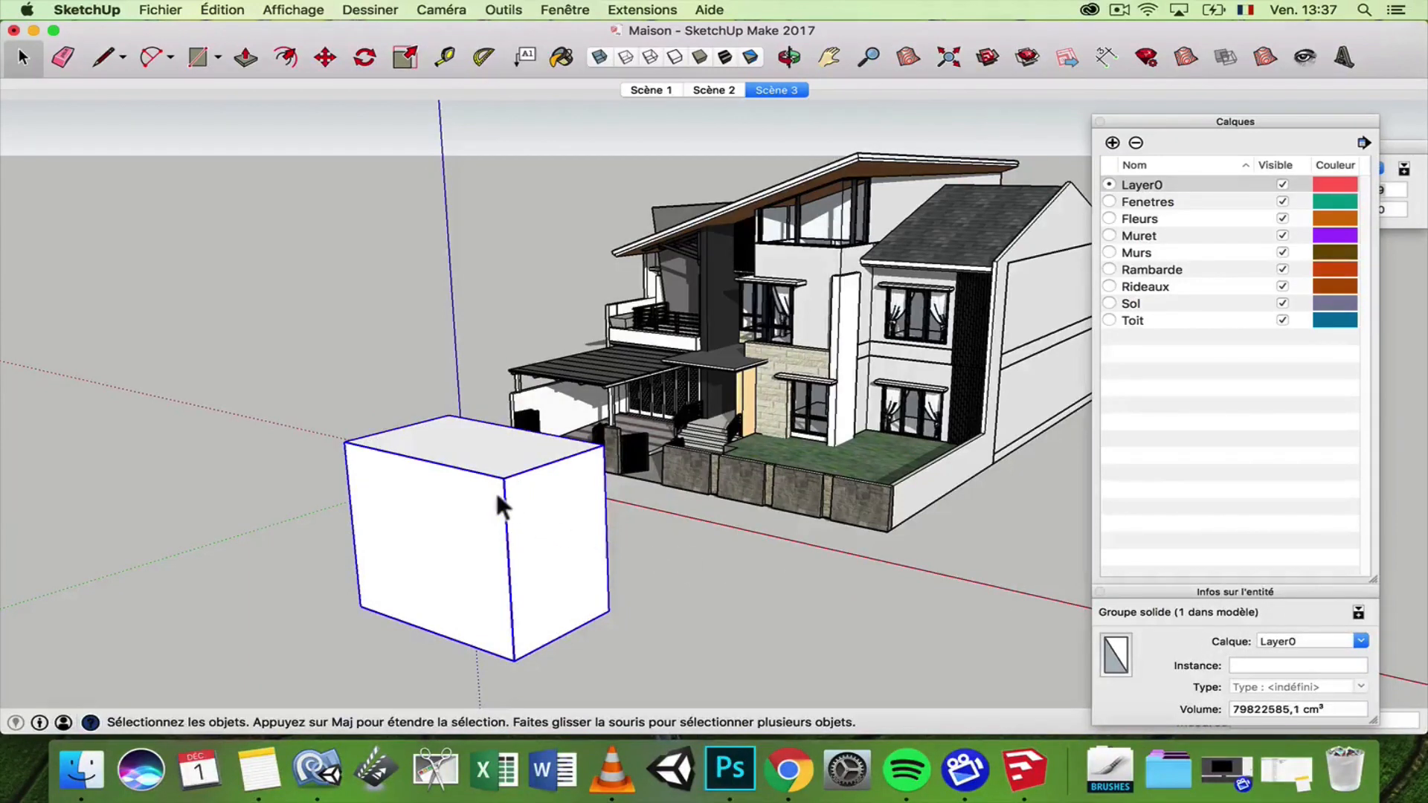
# - Delete the box group in front of the house
pyautogui.press('Delete')
pyautogui.scroll(3, 814, 250)
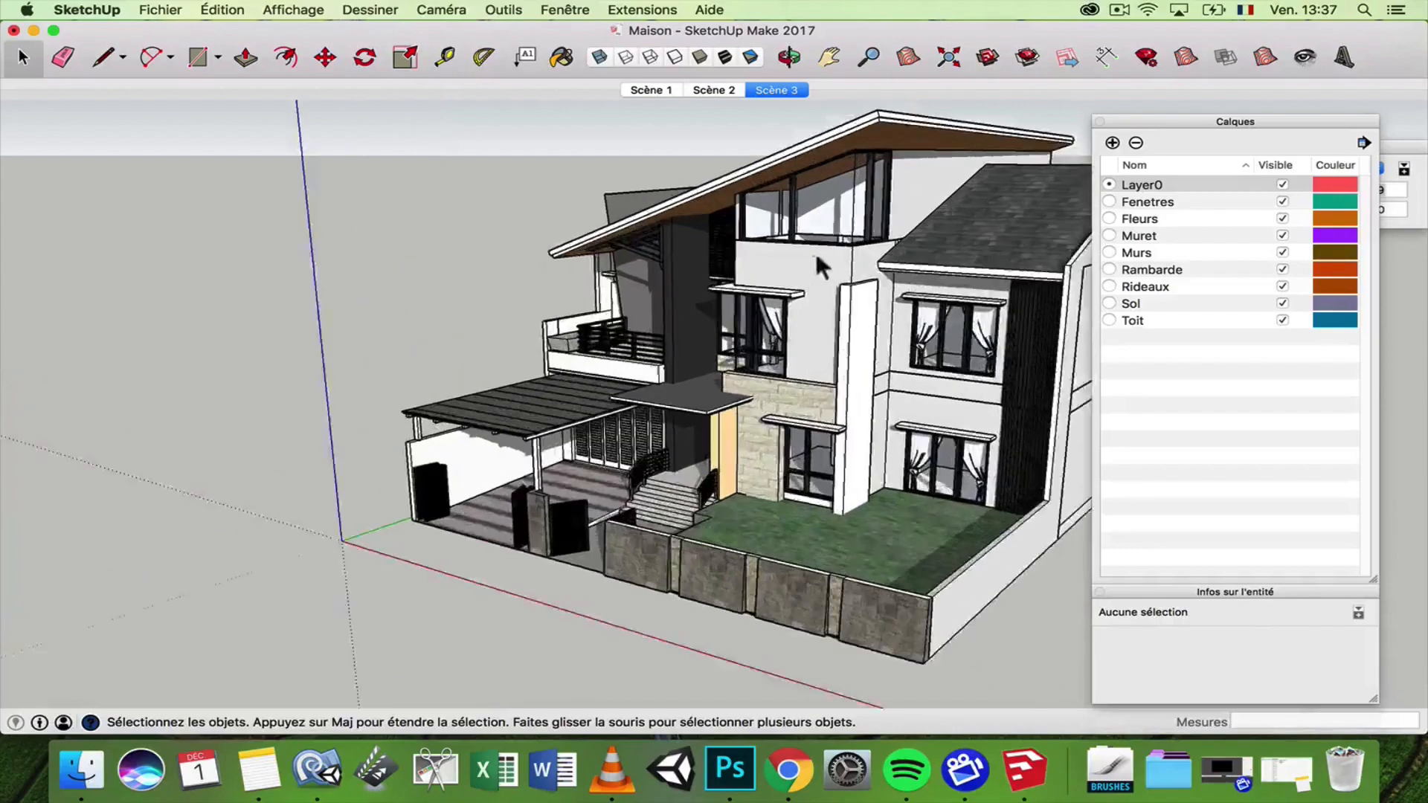
pyautogui.moveTo(815, 250); pyautogui.dragTo(806, 325, button='middle')
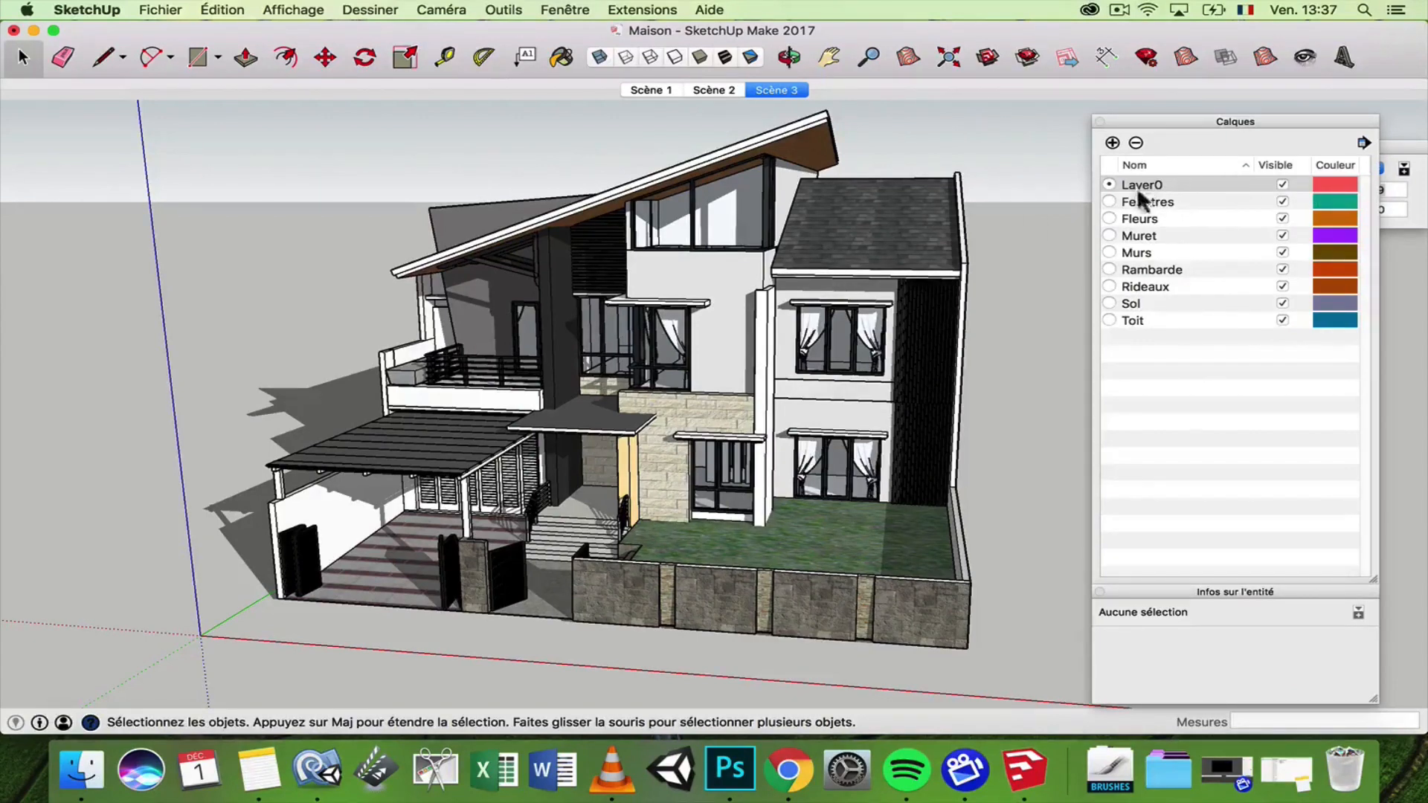
# - Compare the layer of the shingle roof group with the layer of the shingle face inside it
pyautogui.click(872, 225)
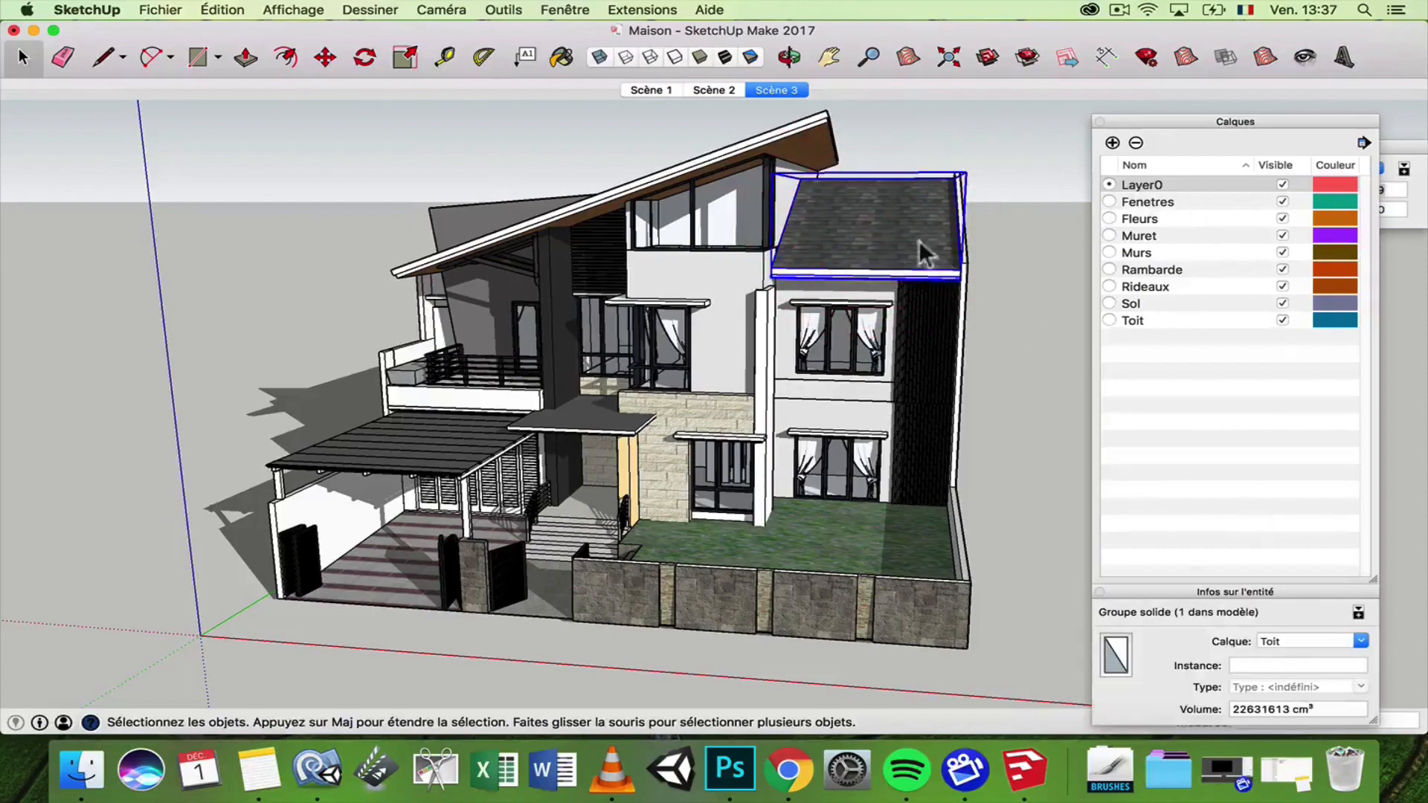
pyautogui.scroll(10, 917, 239)
pyautogui.doubleClick(765, 262)
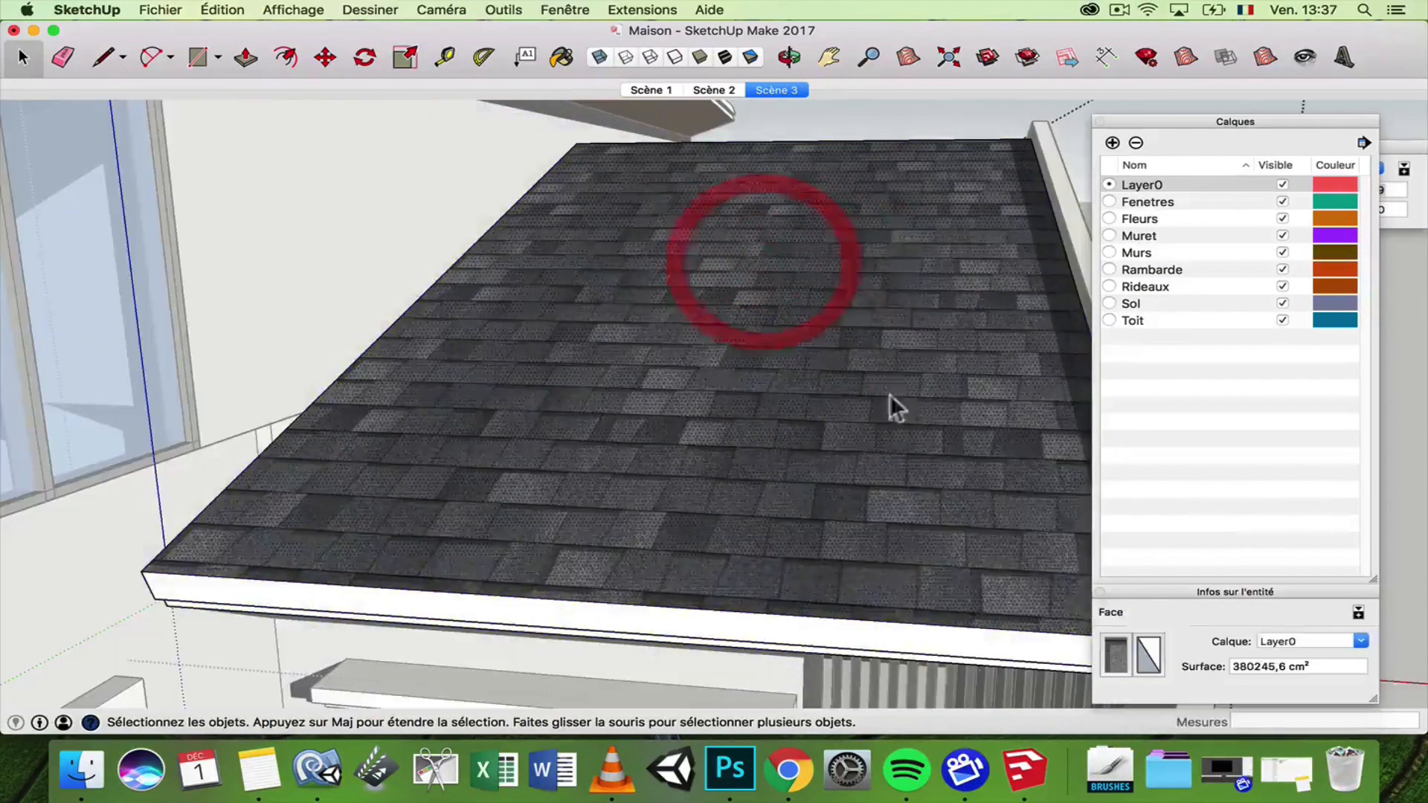
pyautogui.scroll(-10, 860, 325)
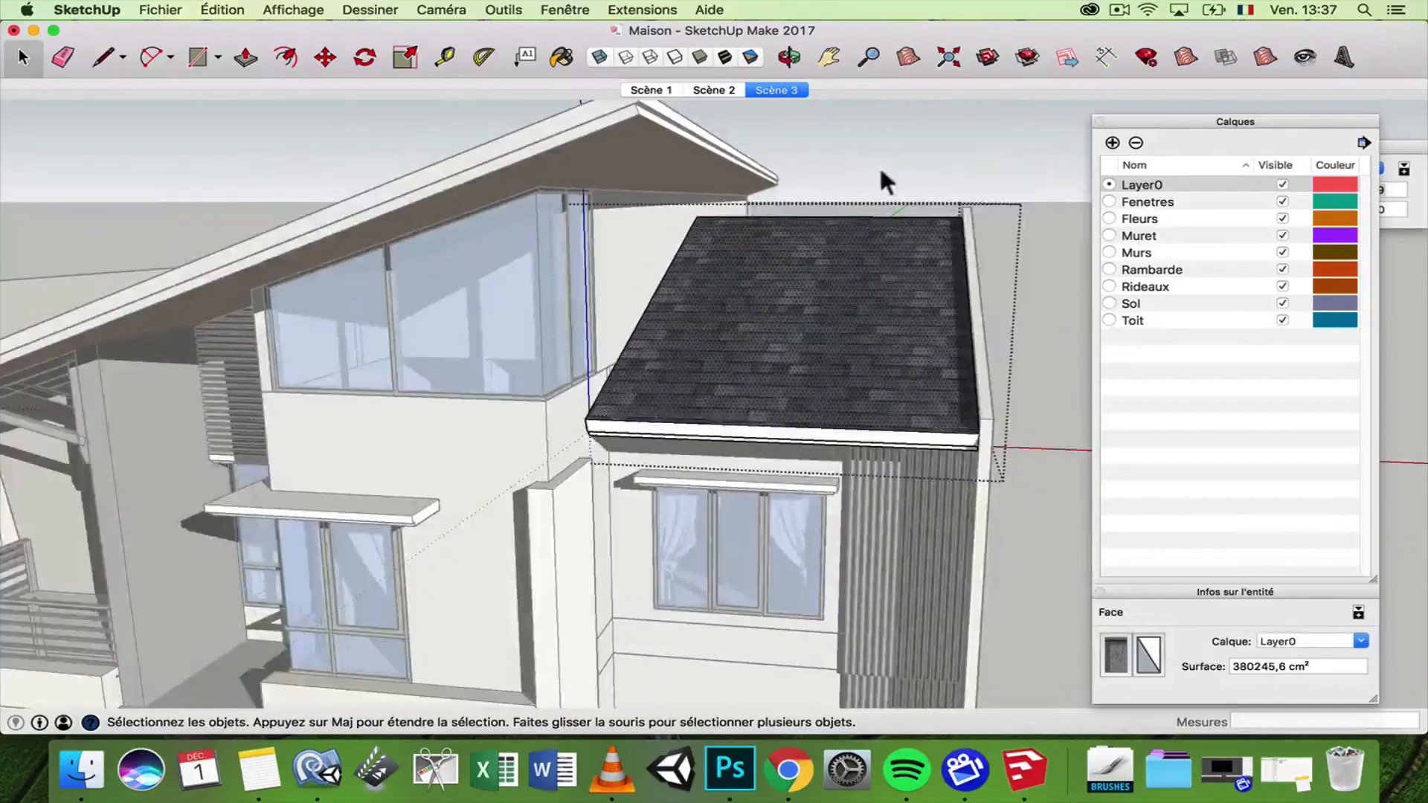
pyautogui.click(896, 165)
pyautogui.moveTo(580, 397); pyautogui.dragTo(995, 272, button='middle')
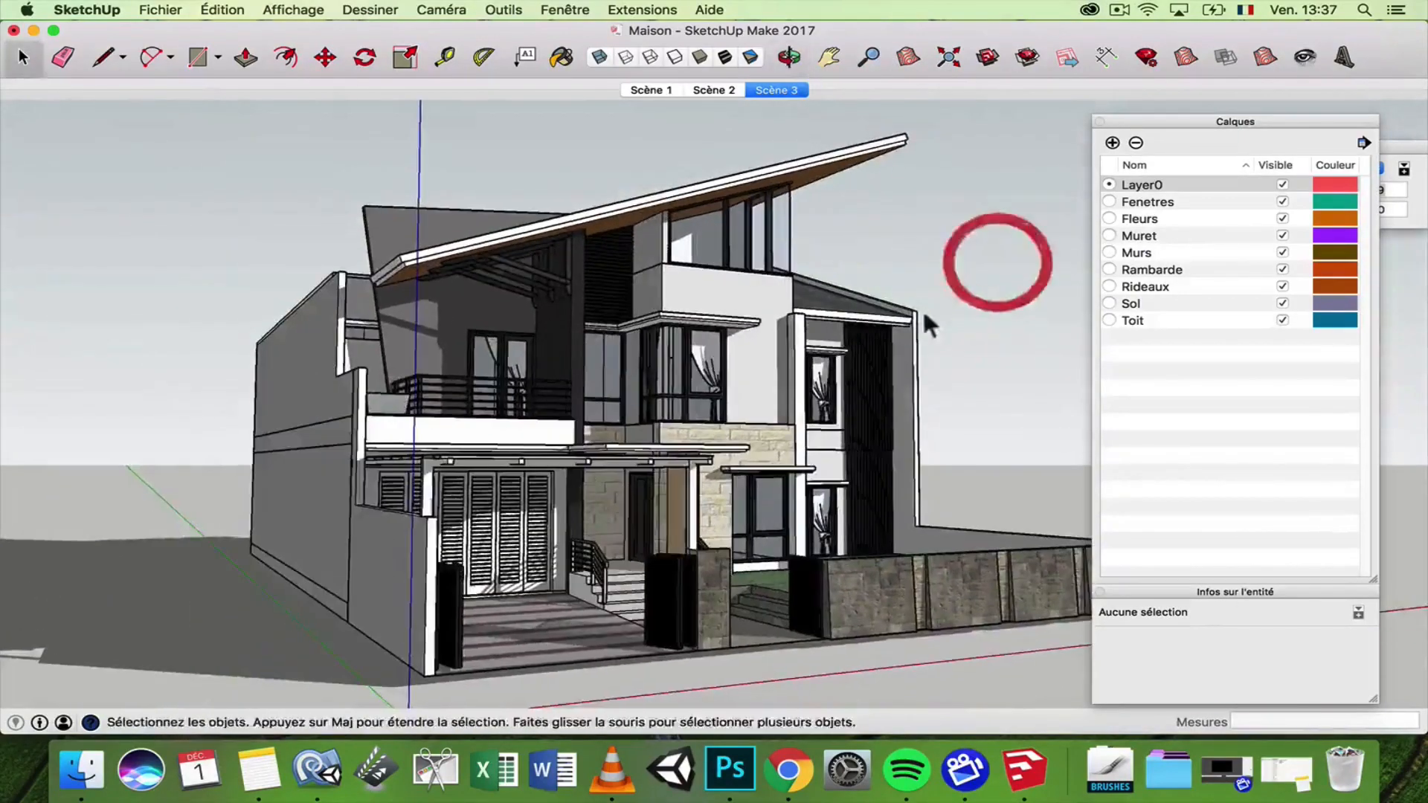
pyautogui.moveTo(925, 319)
pyautogui.mouseDown(button='middle')
pyautogui.moveTo(736, 373)
pyautogui.moveTo(577, 396)
pyautogui.mouseUp(button='middle')
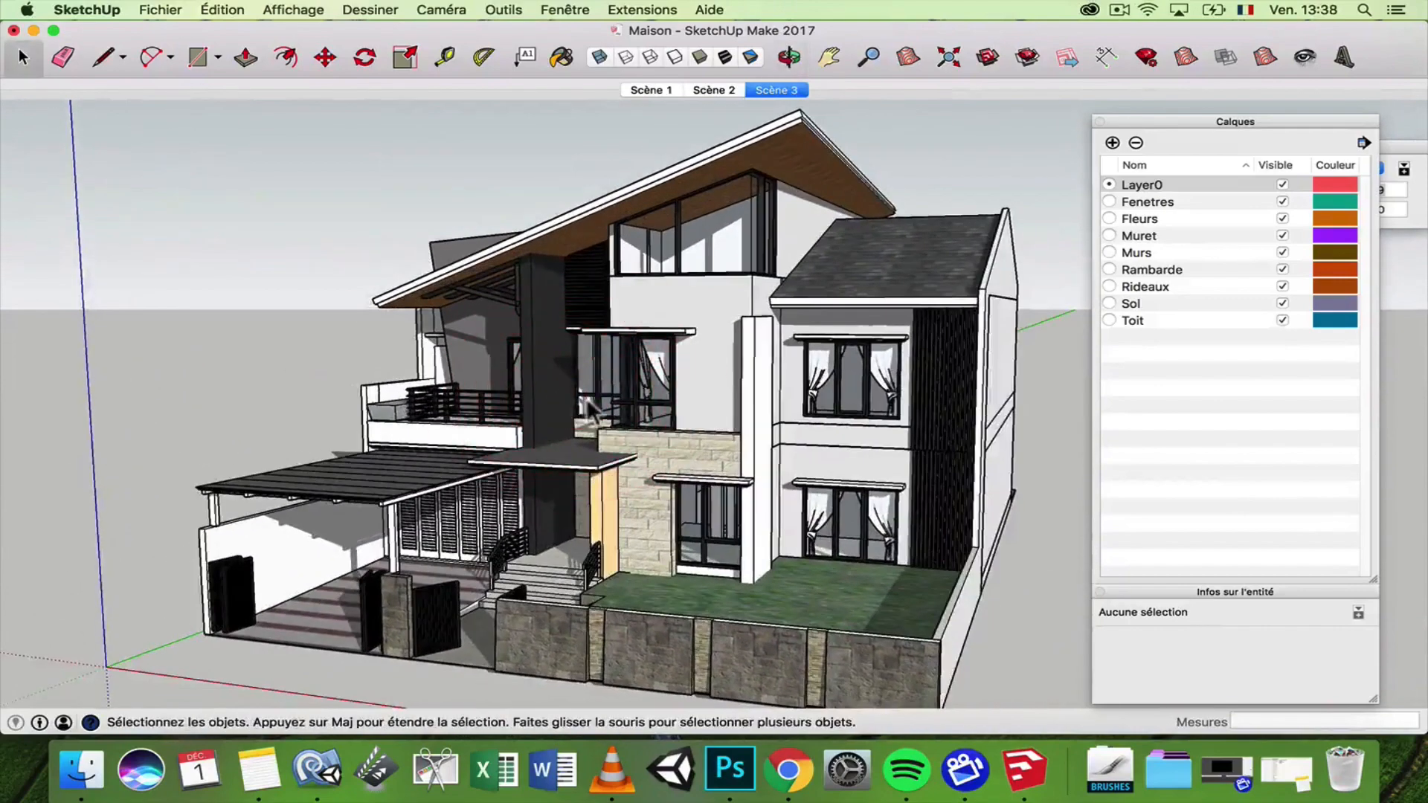
pyautogui.moveTo(525, 437); pyautogui.dragTo(421, 442, button='middle')
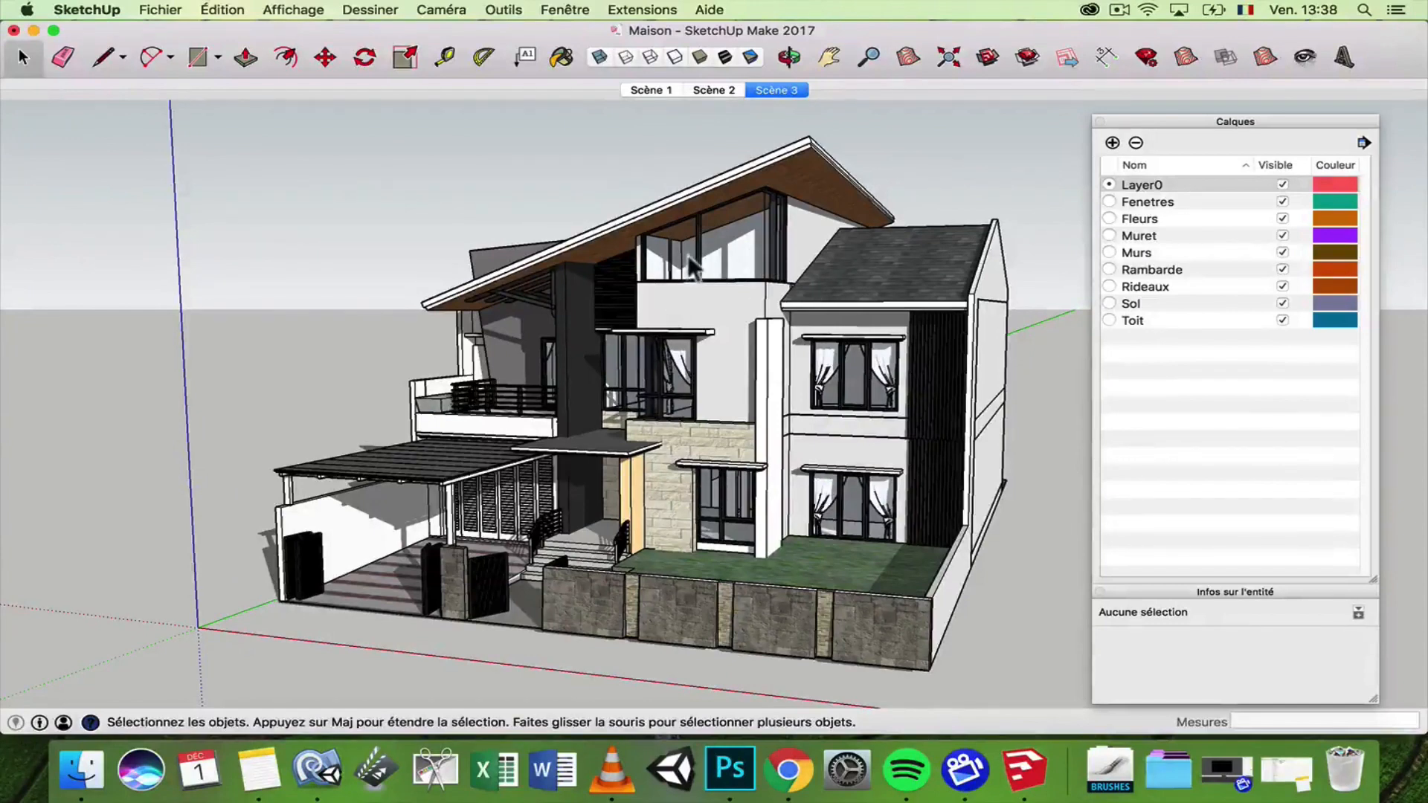
# - Open the model info statistics for the whole model and examine the full list of element counts
pyautogui.click(566, 10)
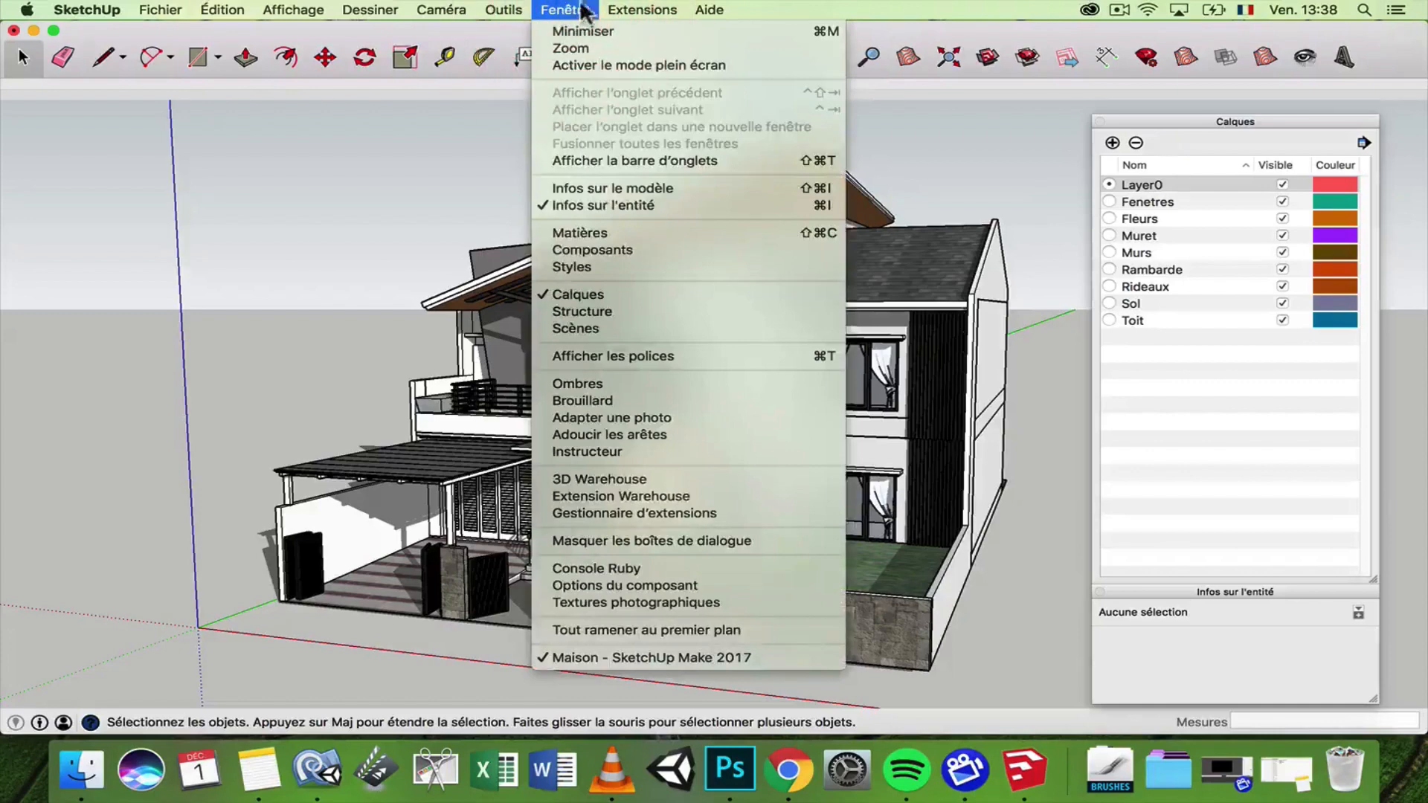
pyautogui.click(641, 186)
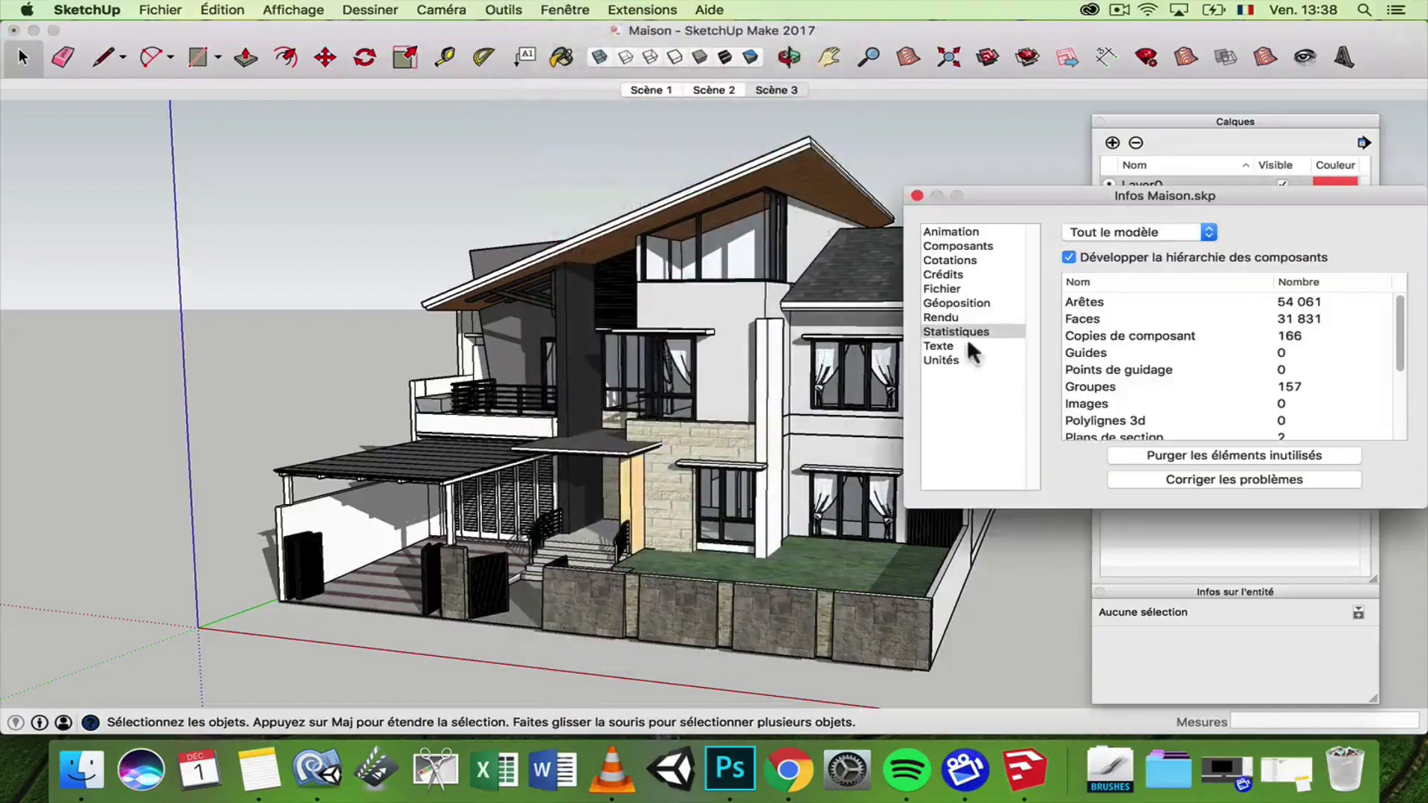
pyautogui.click(940, 331)
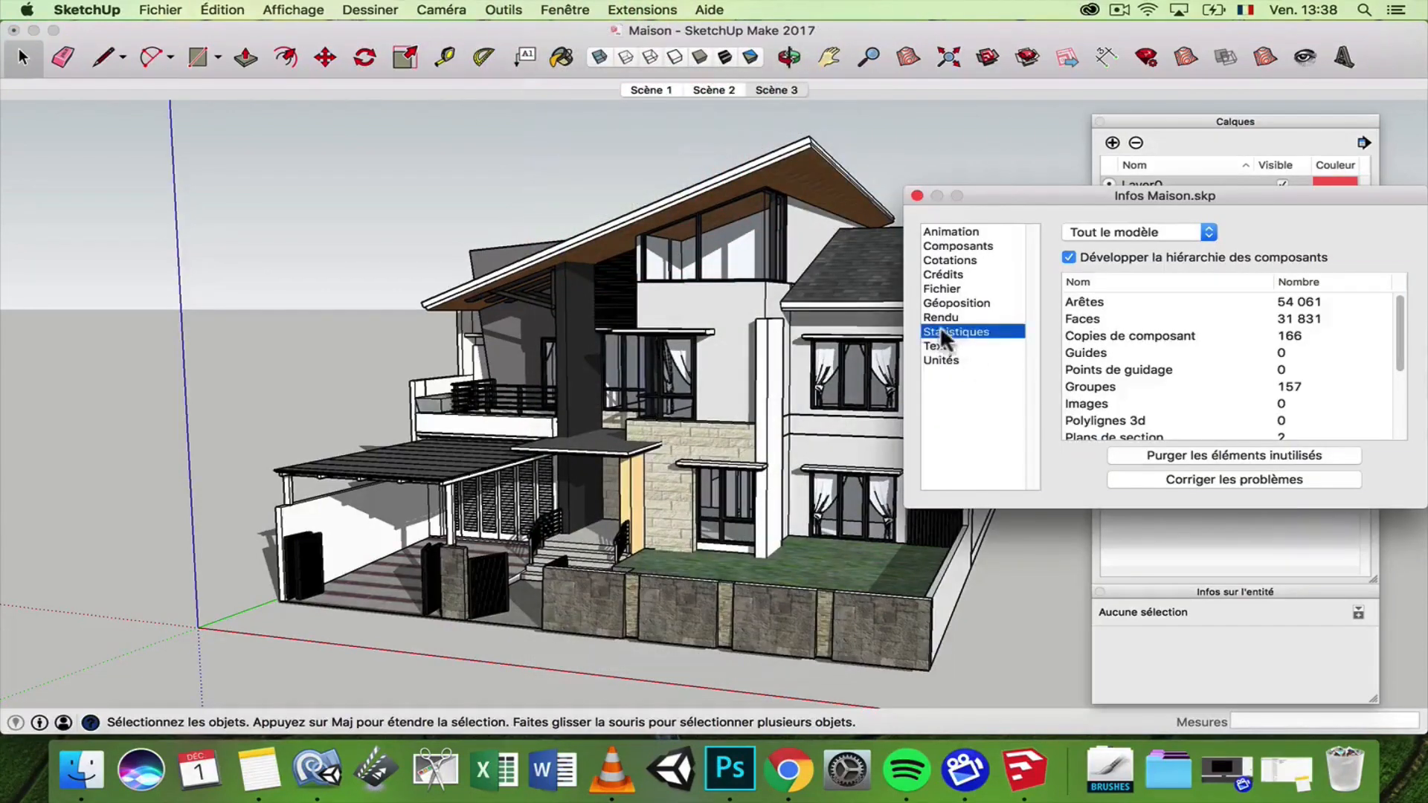
pyautogui.click(1098, 231)
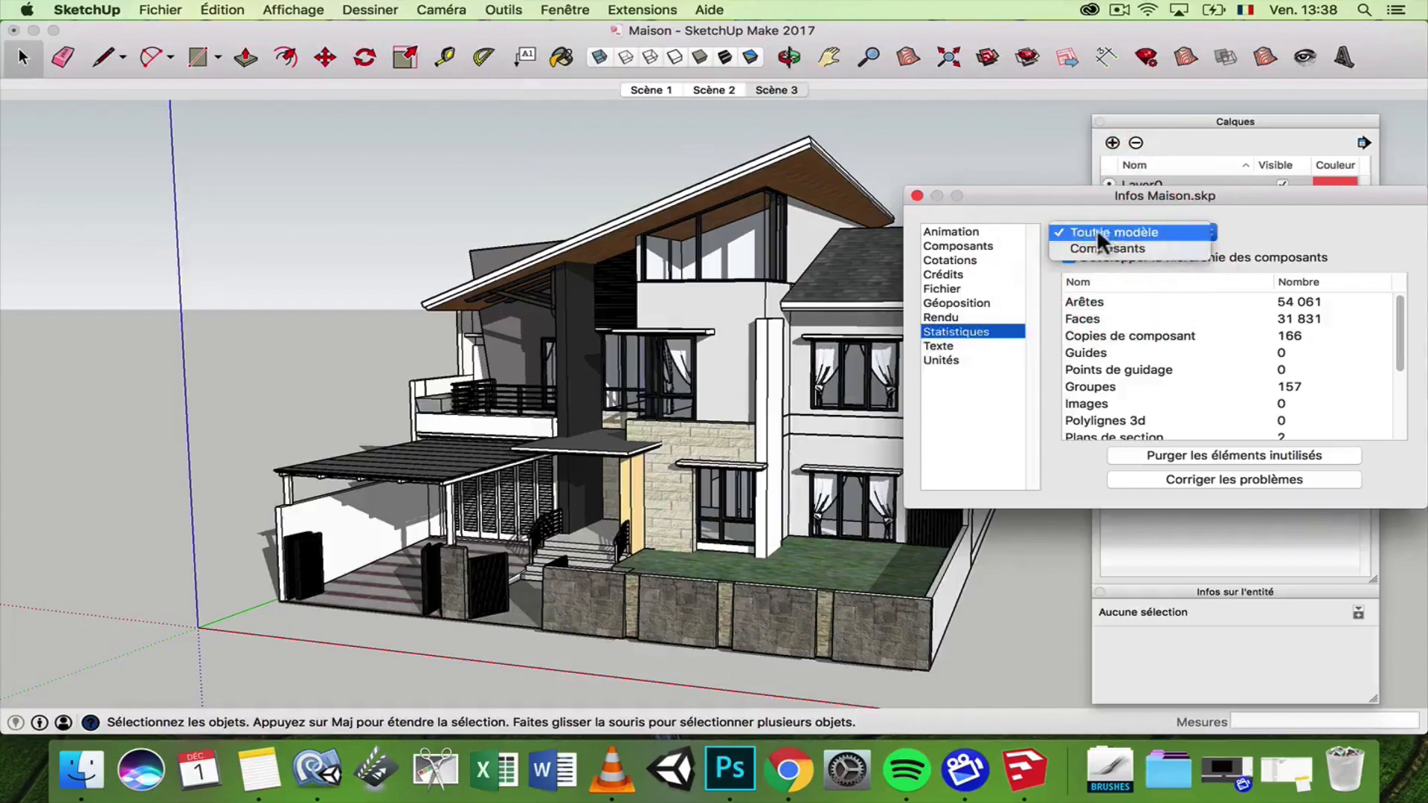
pyautogui.click(1108, 232)
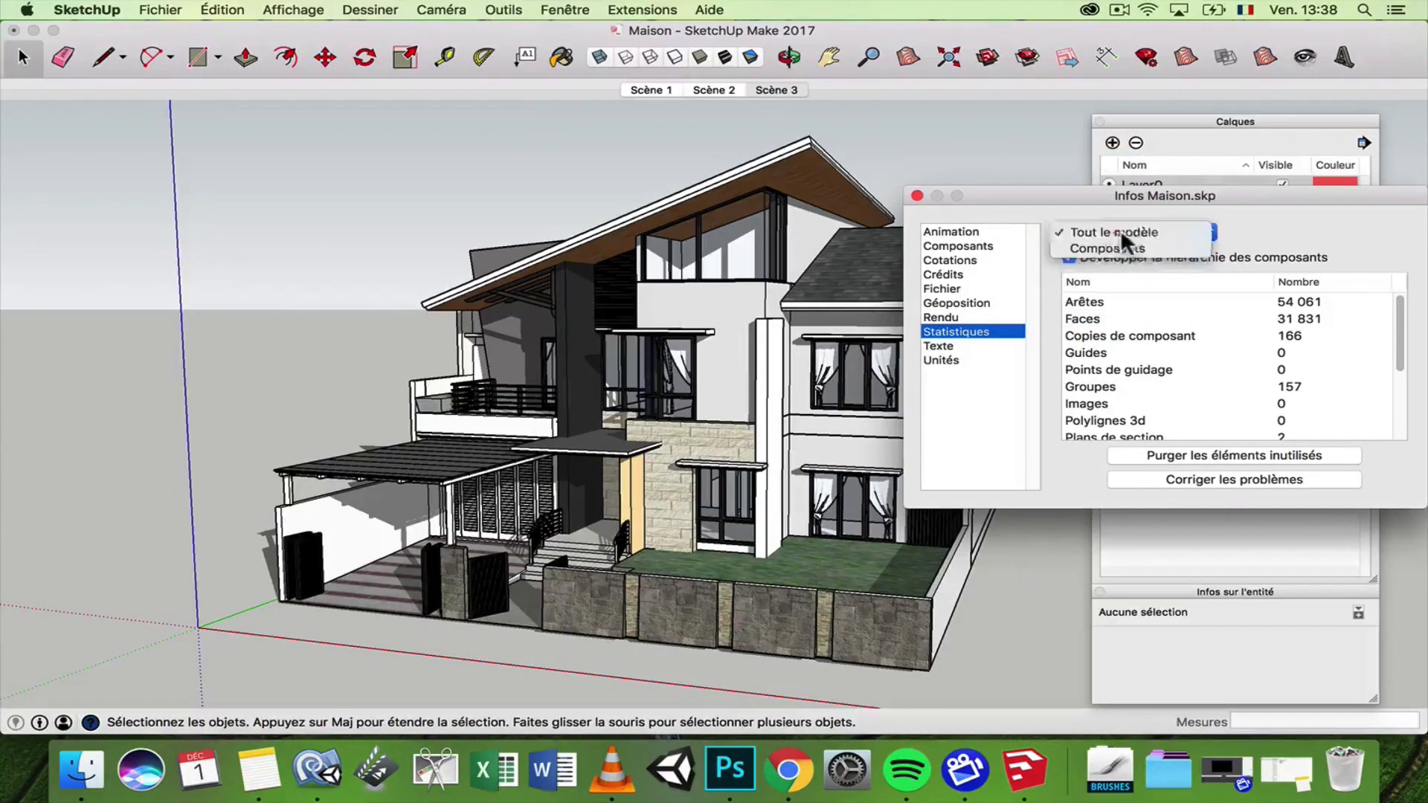
pyautogui.moveTo(1149, 195); pyautogui.dragTo(1048, 141)
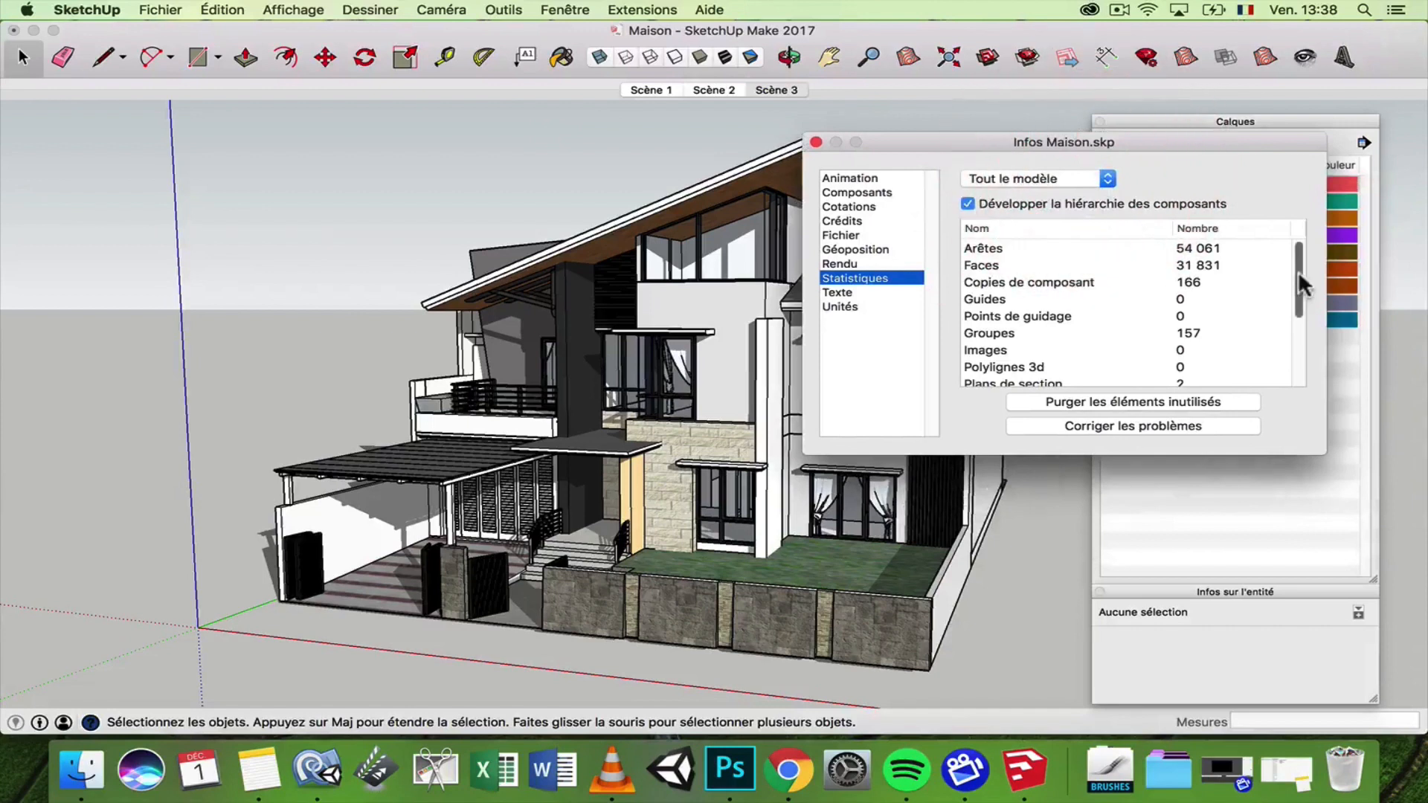
pyautogui.moveTo(1297, 271)
pyautogui.mouseDown()
pyautogui.moveTo(1301, 346)
pyautogui.moveTo(1297, 253)
pyautogui.mouseUp()
pyautogui.moveTo(1302, 270); pyautogui.dragTo(1298, 350)
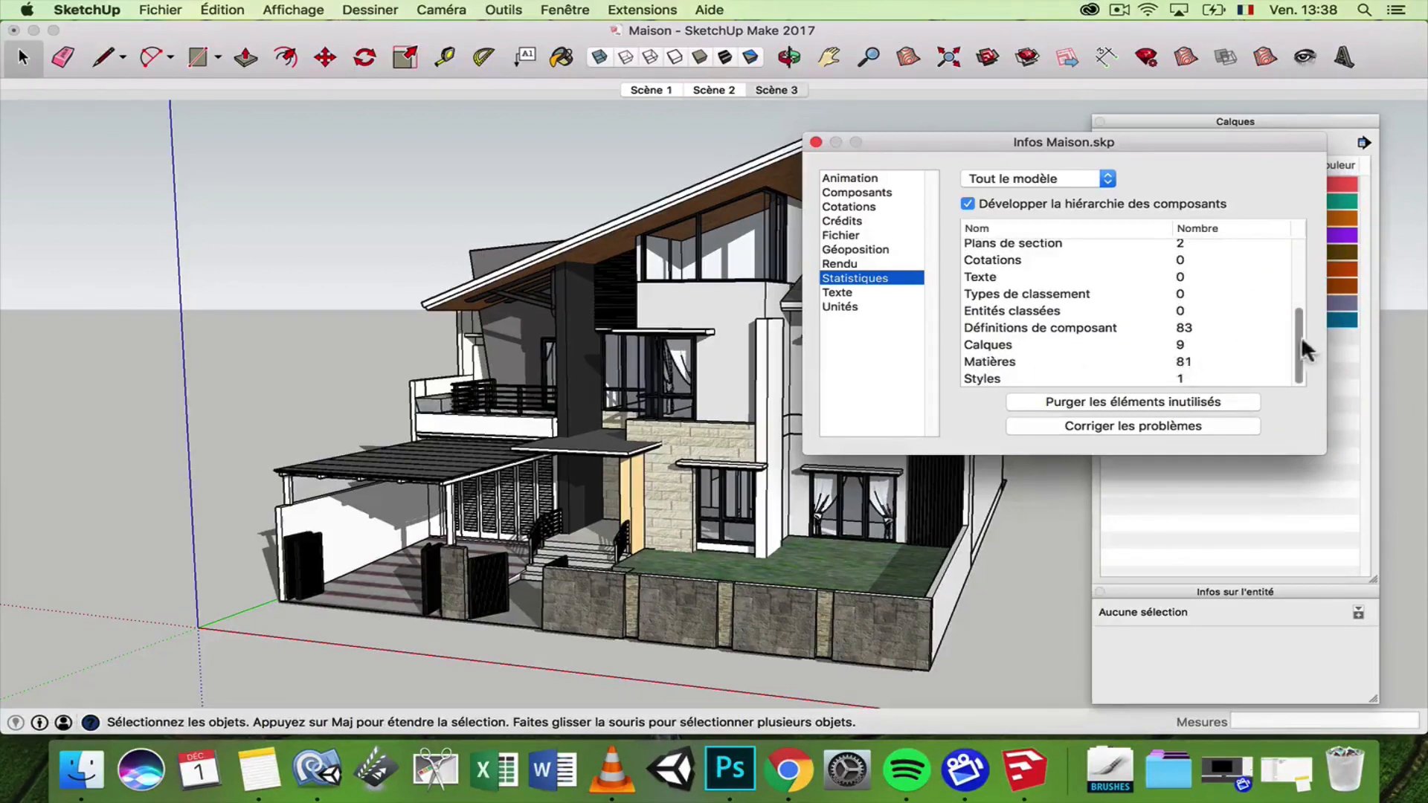
pyautogui.moveTo(1301, 337); pyautogui.dragTo(1287, 248)
# - Purge the unused elements from the model, review the updated statistics, and close the model info
pyautogui.click(1086, 399)
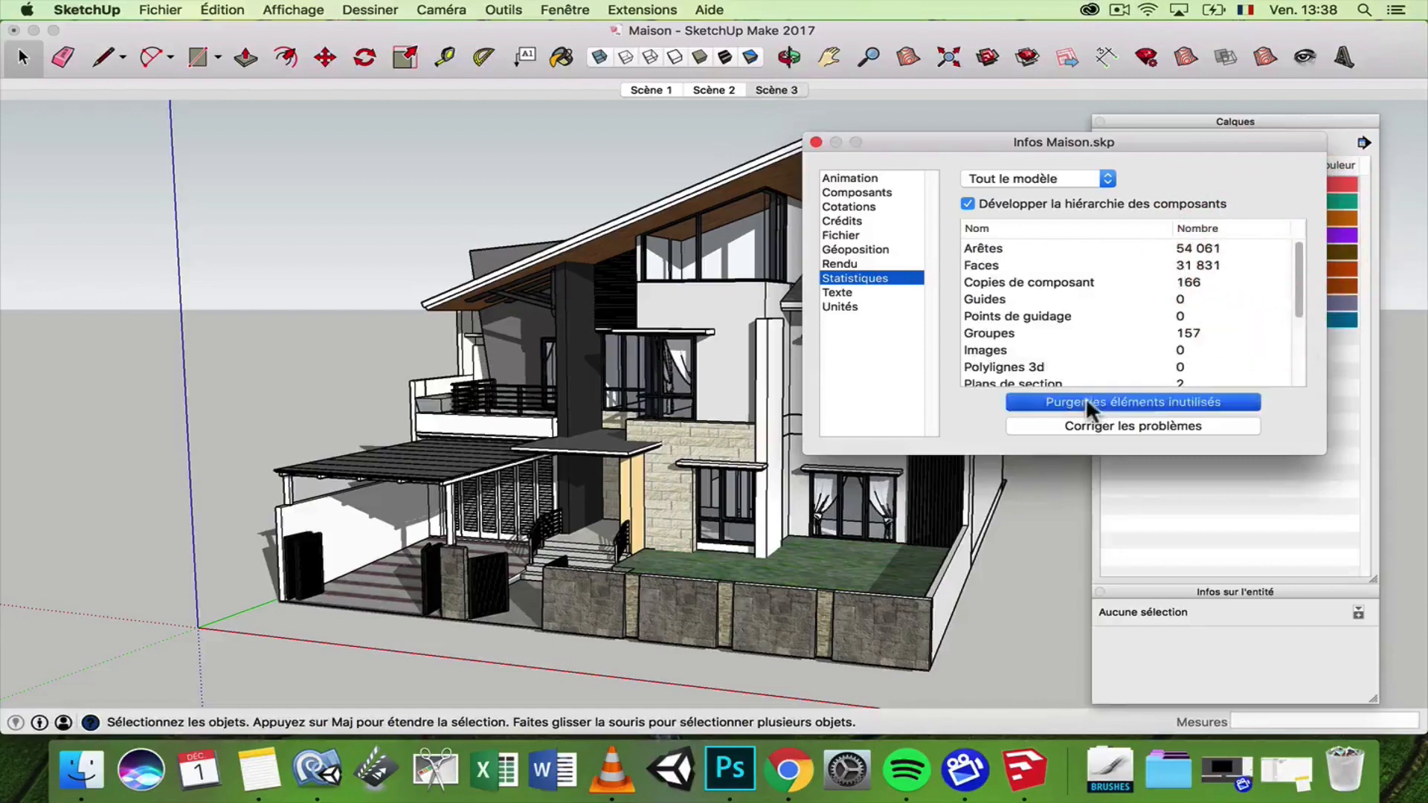
pyautogui.click(1089, 396)
pyautogui.scroll(-3, 1178, 341)
pyautogui.scroll(3, 1186, 332)
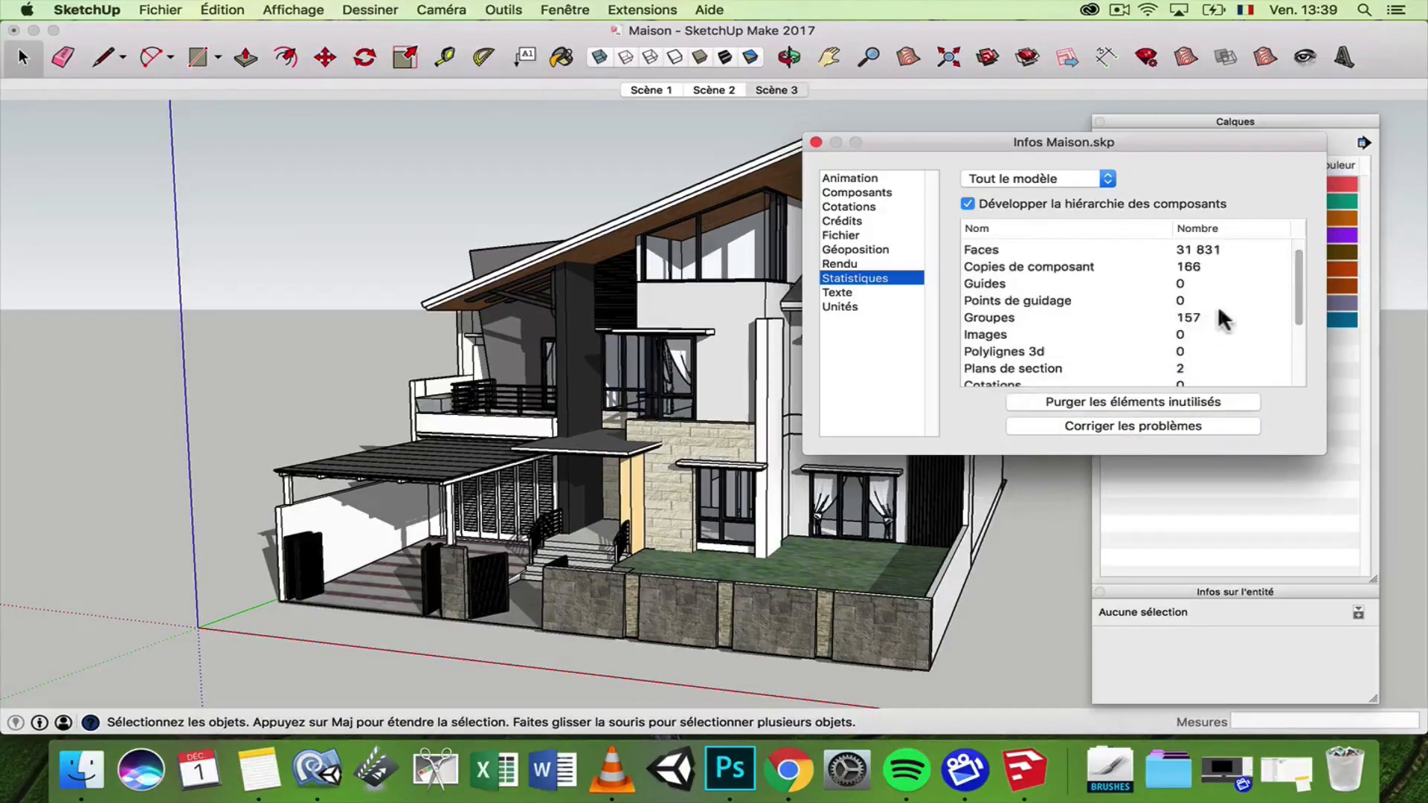
pyautogui.scroll(1, 1055, 257)
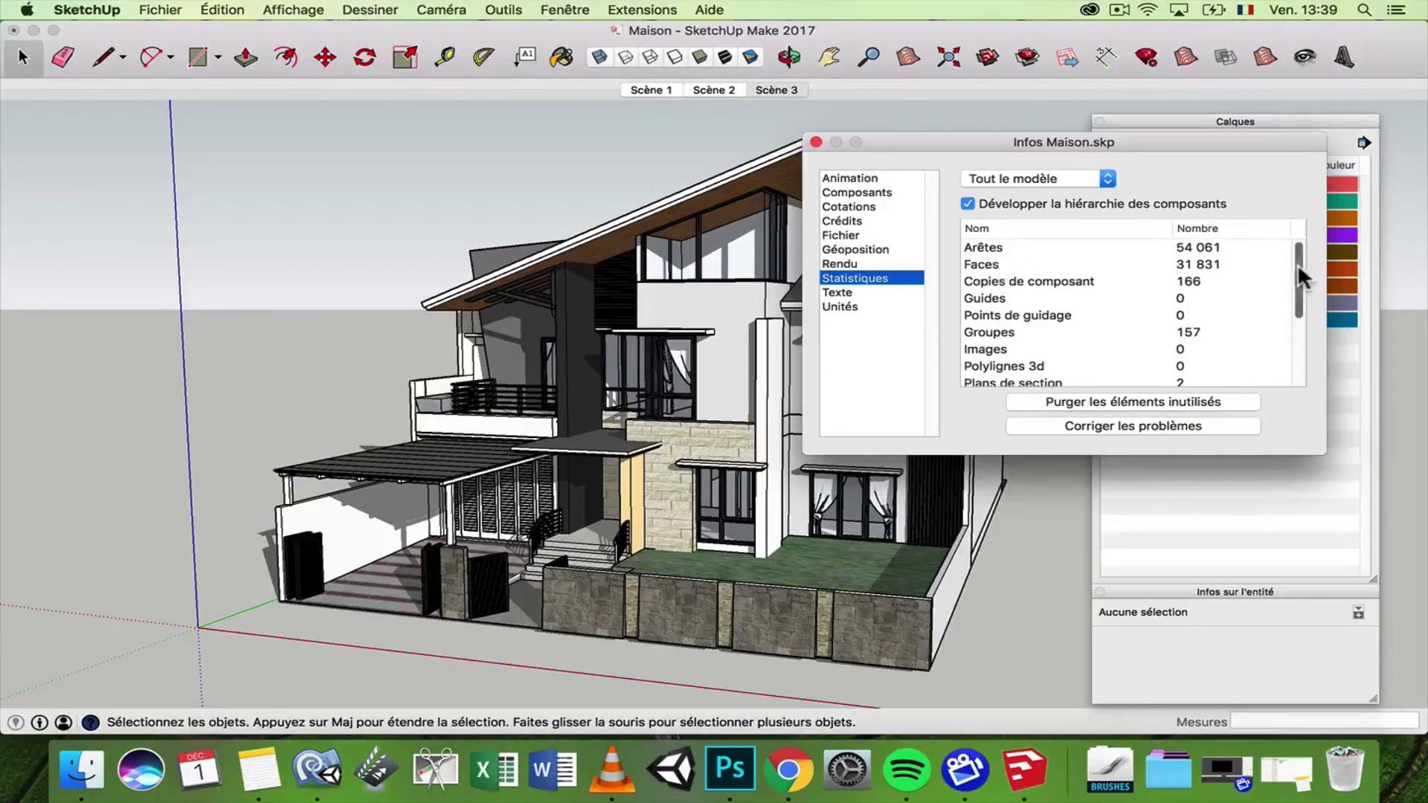
pyautogui.moveTo(1297, 263); pyautogui.dragTo(1302, 337)
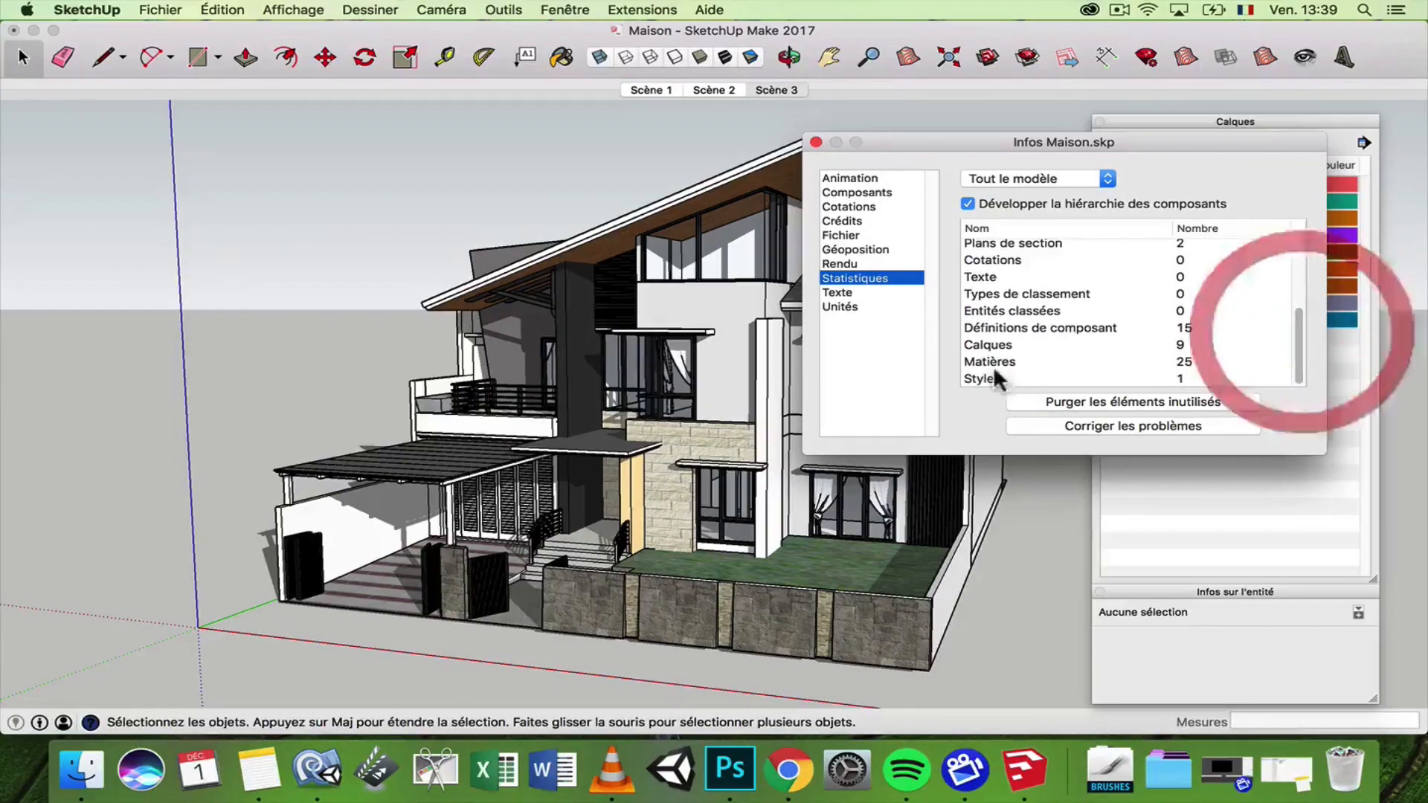
pyautogui.click(815, 142)
pyautogui.click(373, 163)
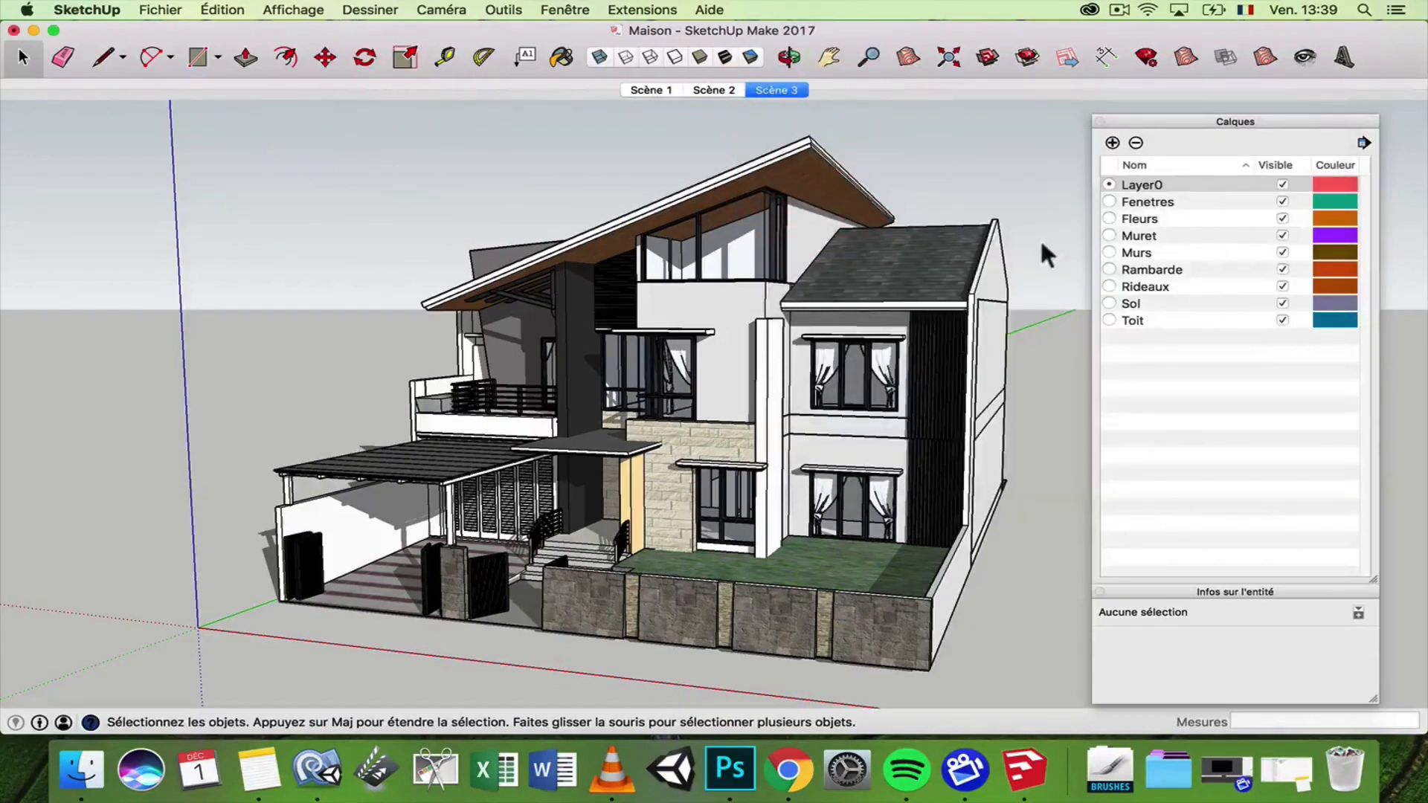
# - Close the house model, check the size of the Maison file in its folder, and reopen it
pyautogui.click(14, 30)
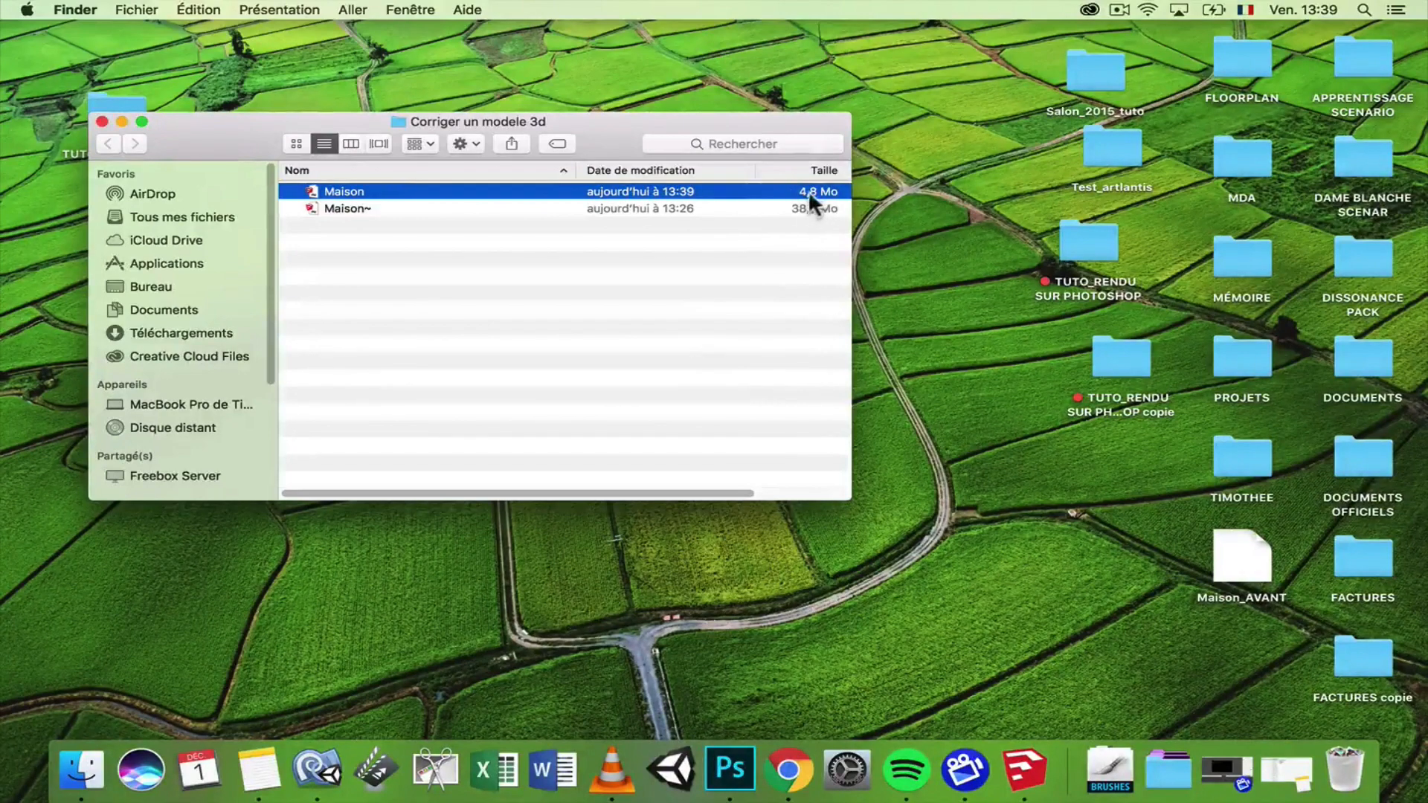
pyautogui.doubleClick(394, 191)
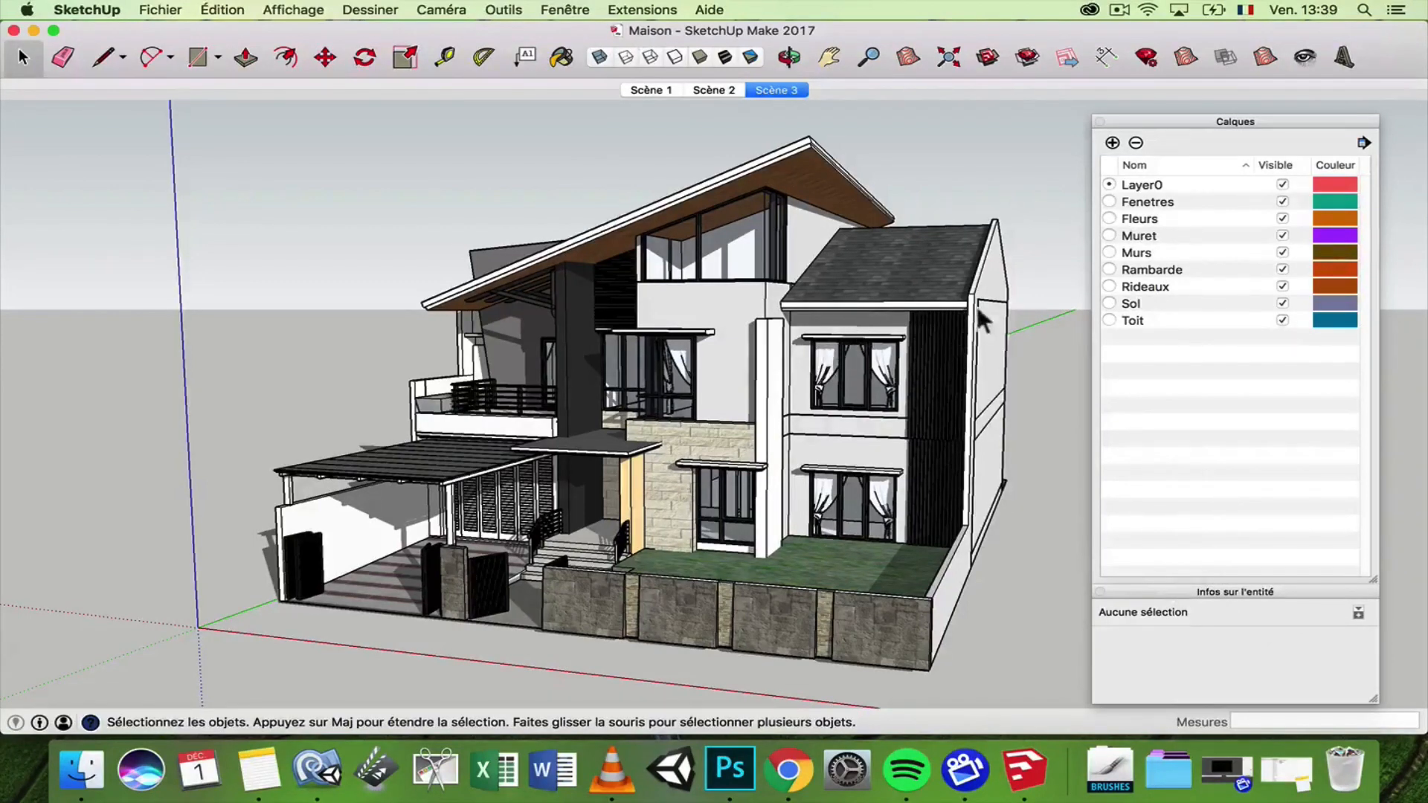
pyautogui.moveTo(976, 303); pyautogui.dragTo(850, 312, button='middle')
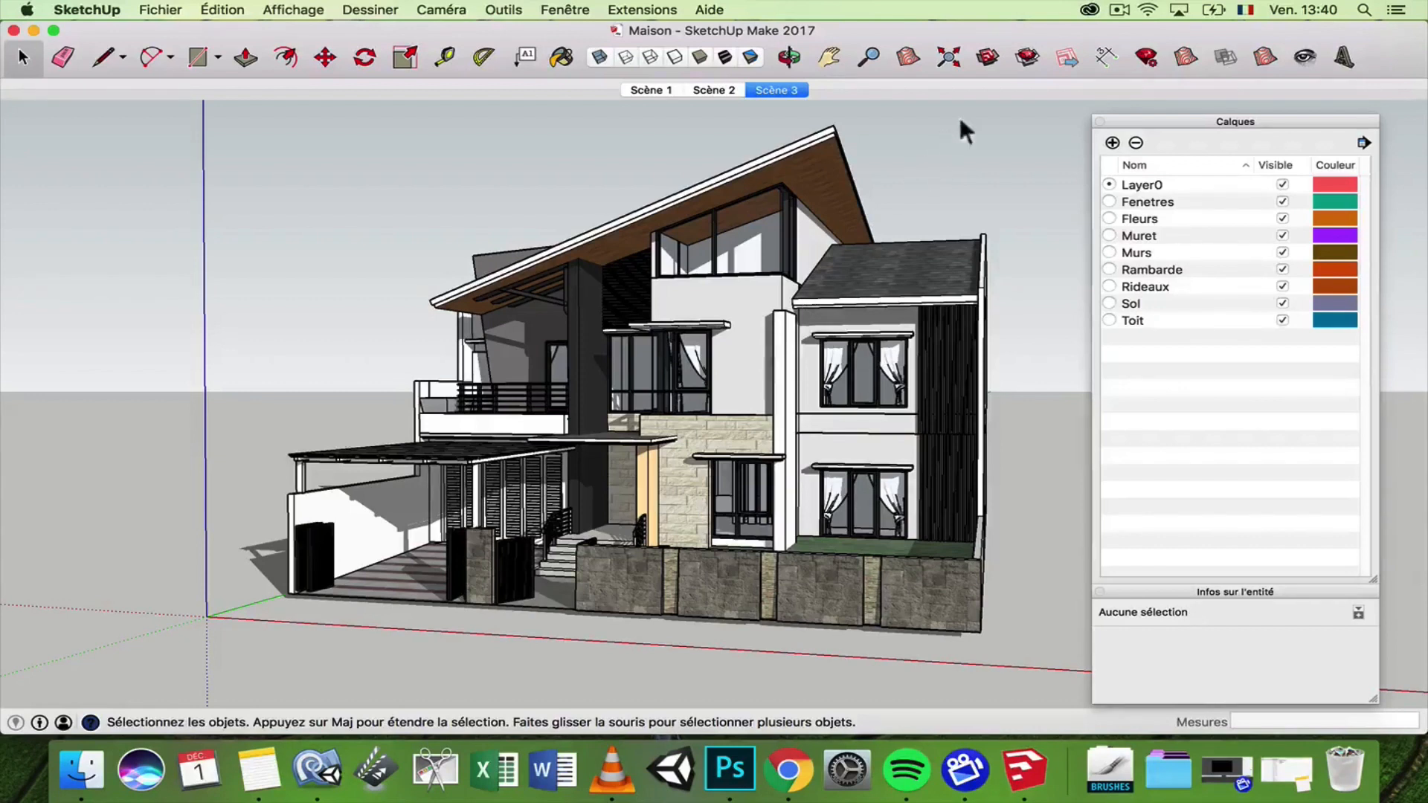
# - Search the Extension Warehouse for Cleanup and view the CleanUp³ extension page
pyautogui.click(1029, 57)
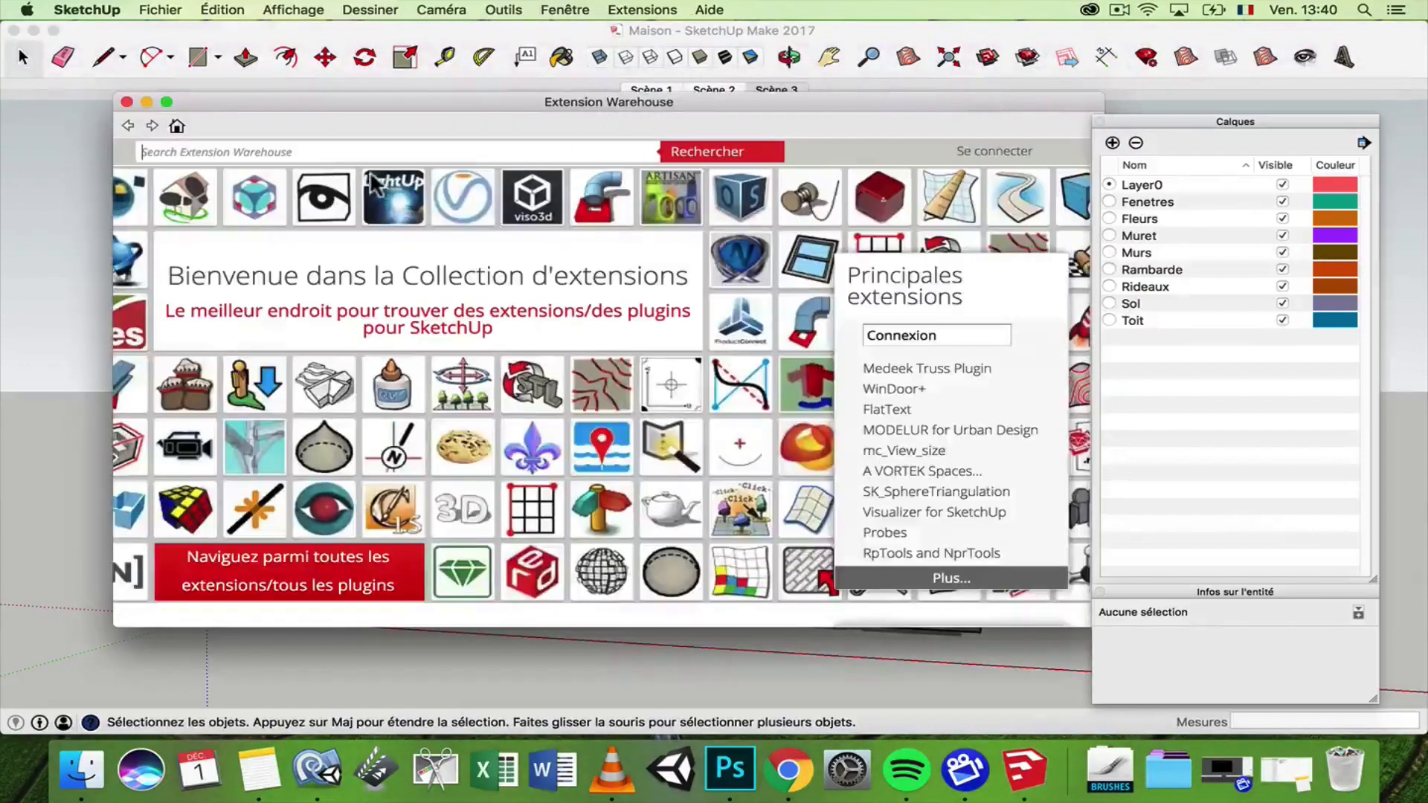
pyautogui.write('Clea')
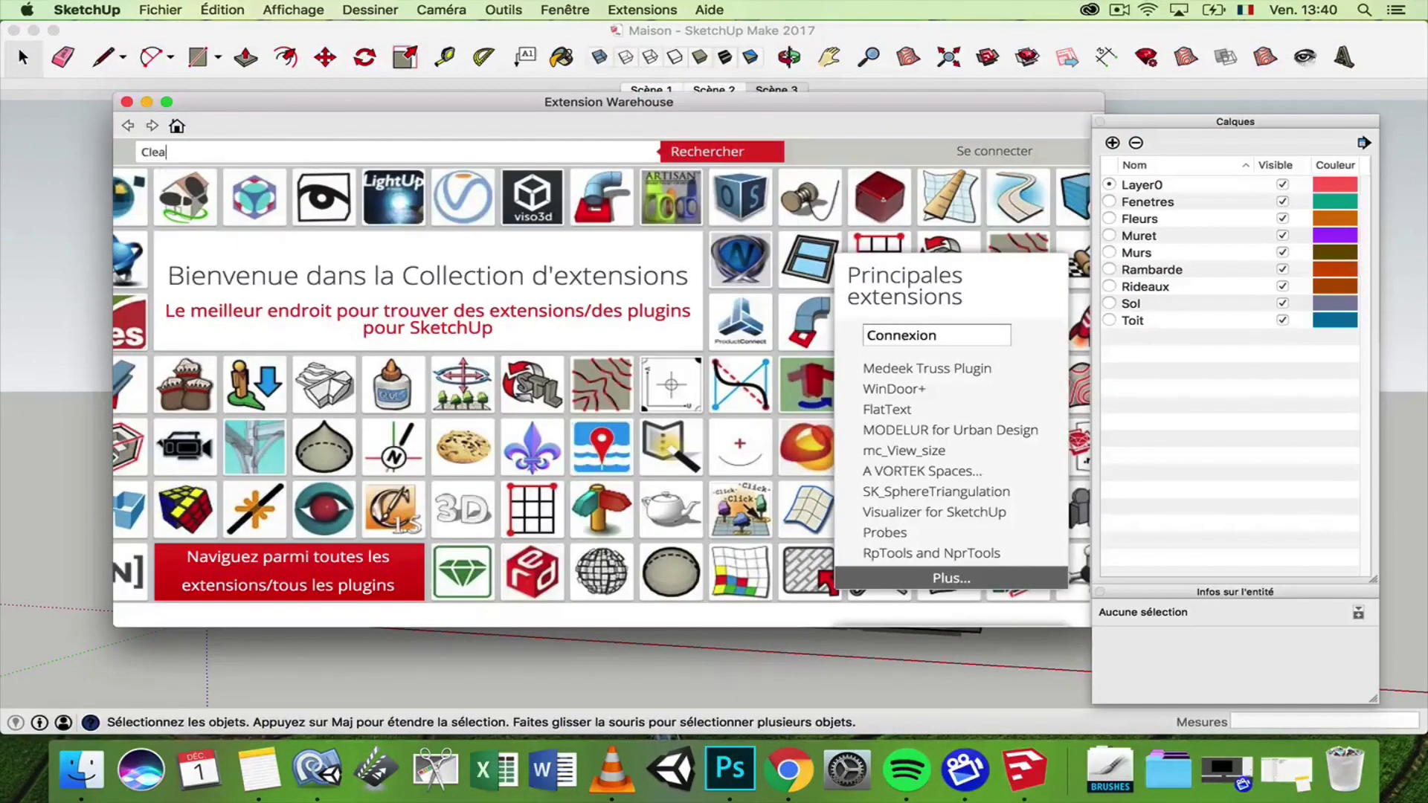
pyautogui.write('nup')
pyautogui.click(699, 153)
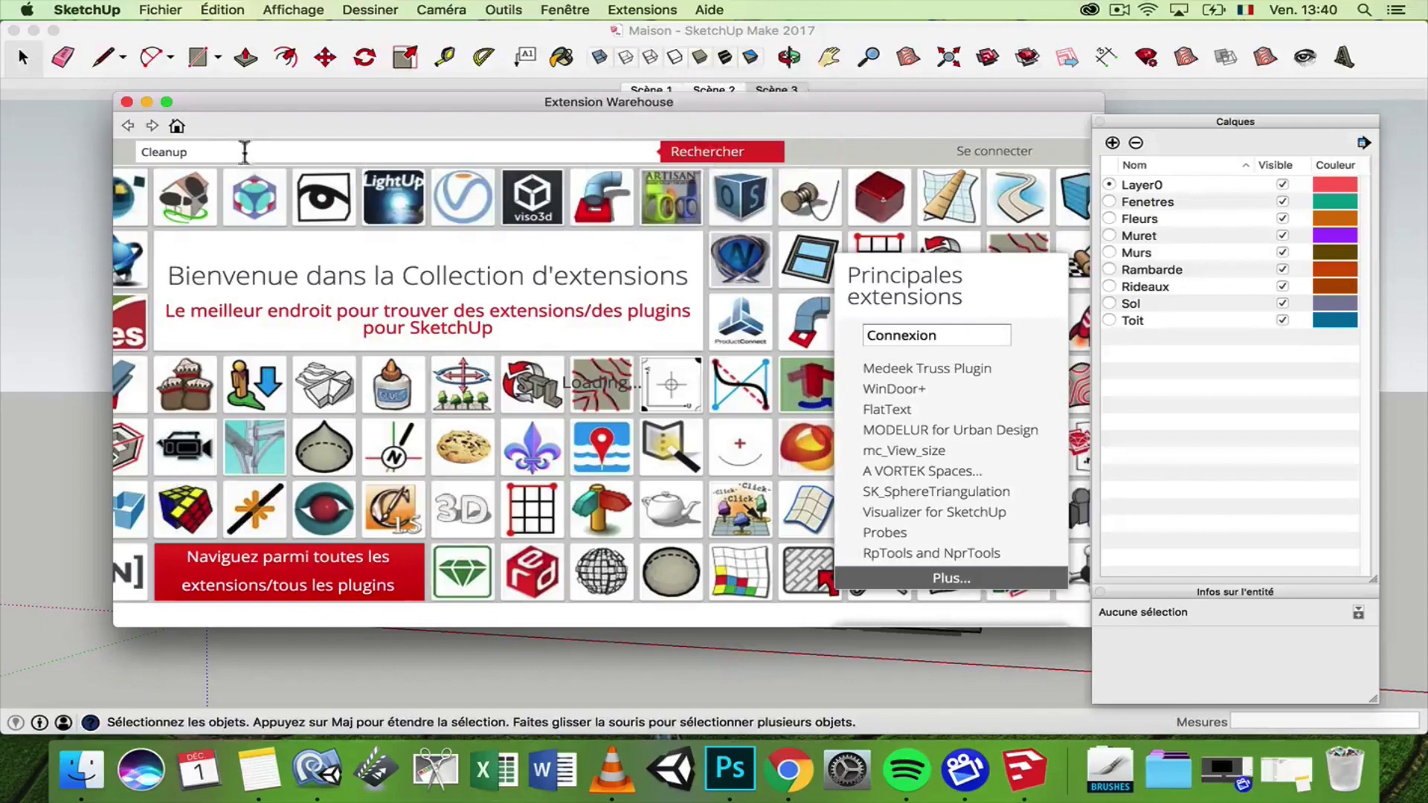
pyautogui.click(246, 154)
pyautogui.click(683, 149)
pyautogui.click(482, 261)
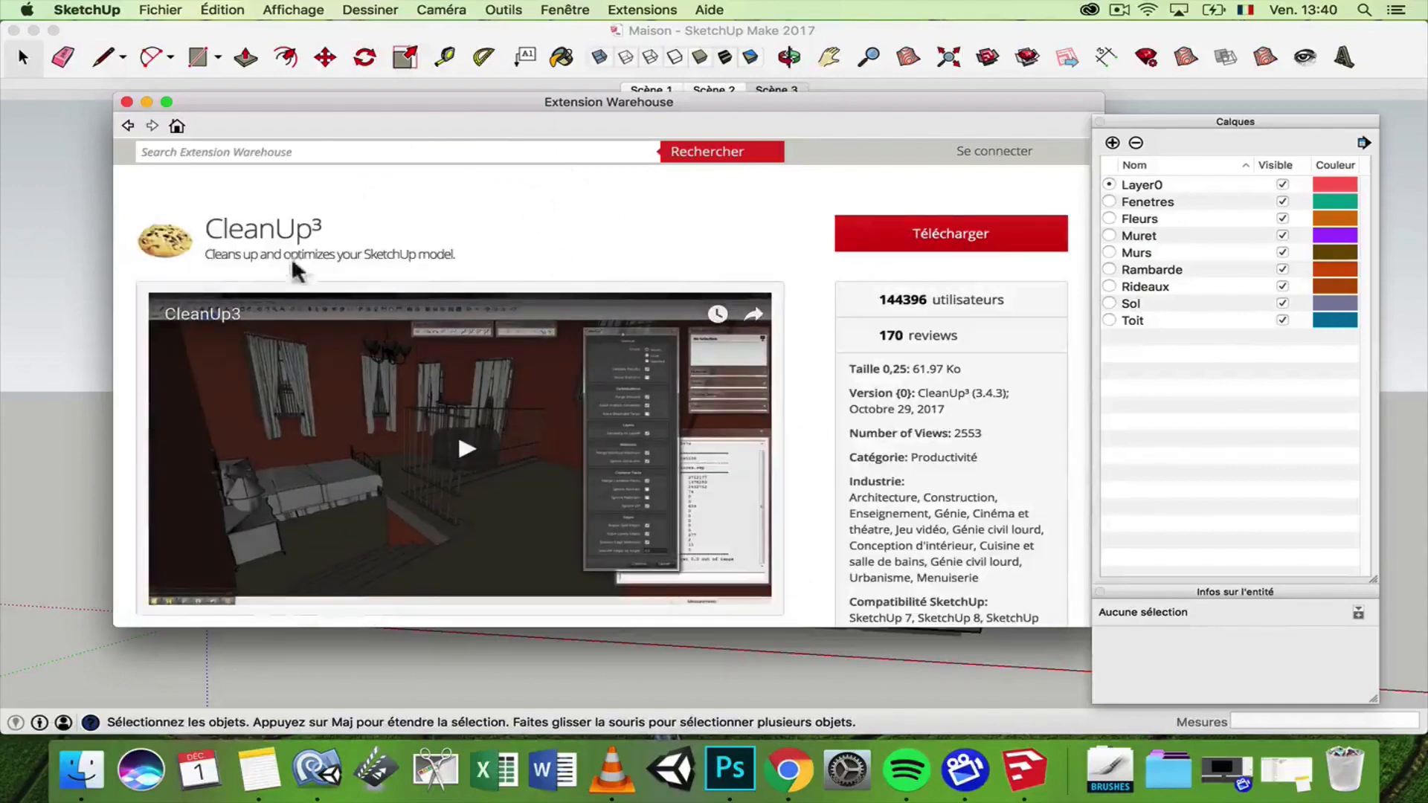
pyautogui.click(301, 232)
pyautogui.moveTo(300, 232); pyautogui.dragTo(209, 232)
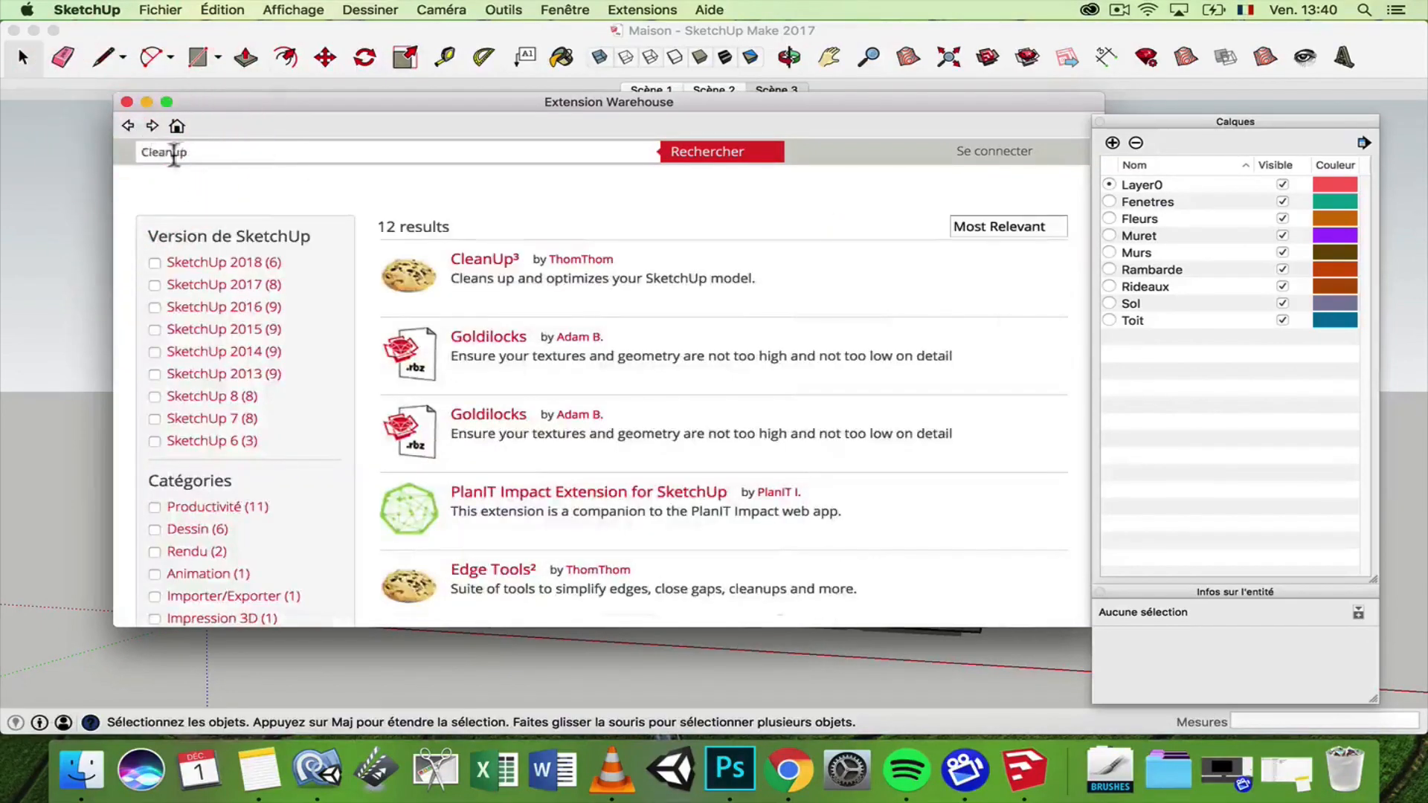
# - Search the Extension Warehouse for ttlib to locate the TT_Lib² library, and close the warehouse
pyautogui.doubleClick(153, 156)
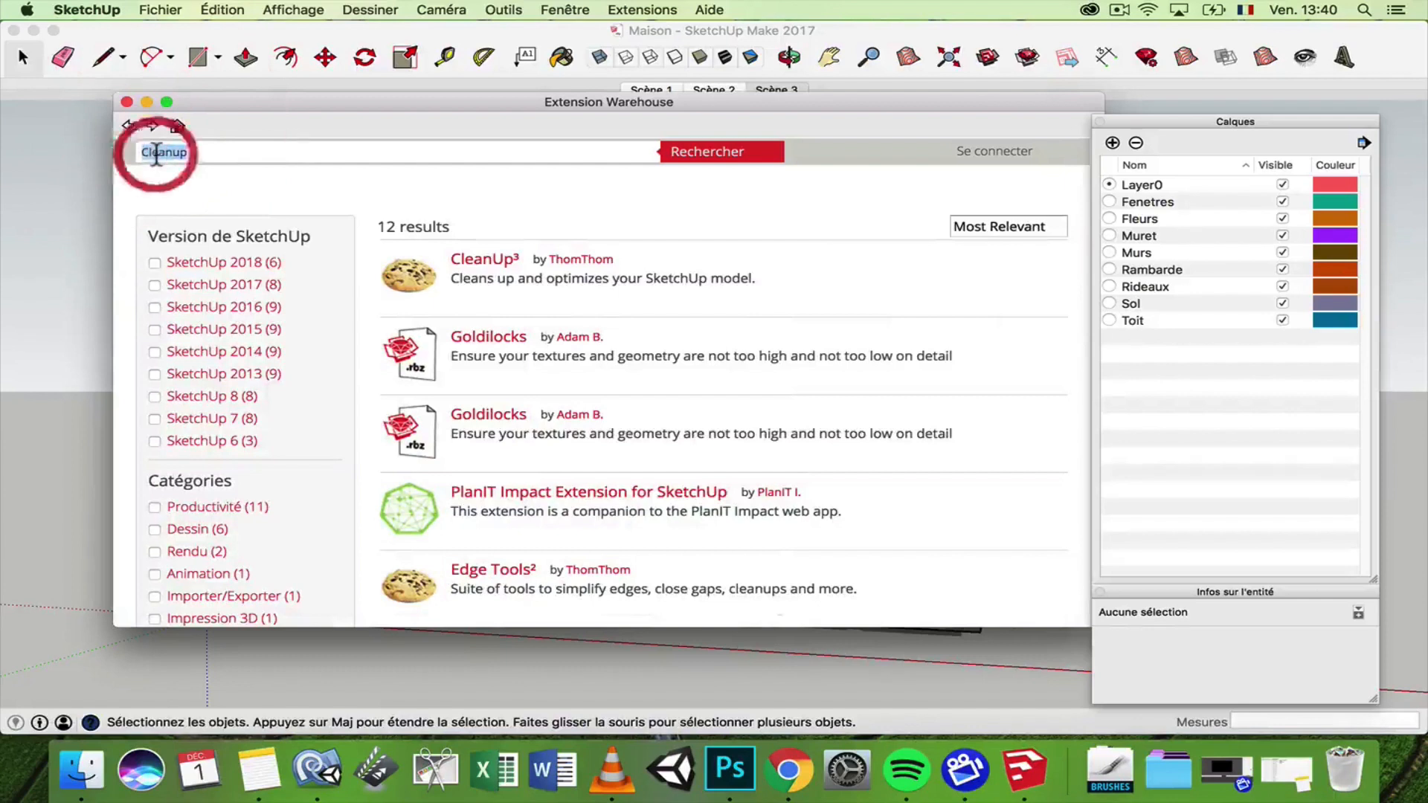
pyautogui.write('ttlib')
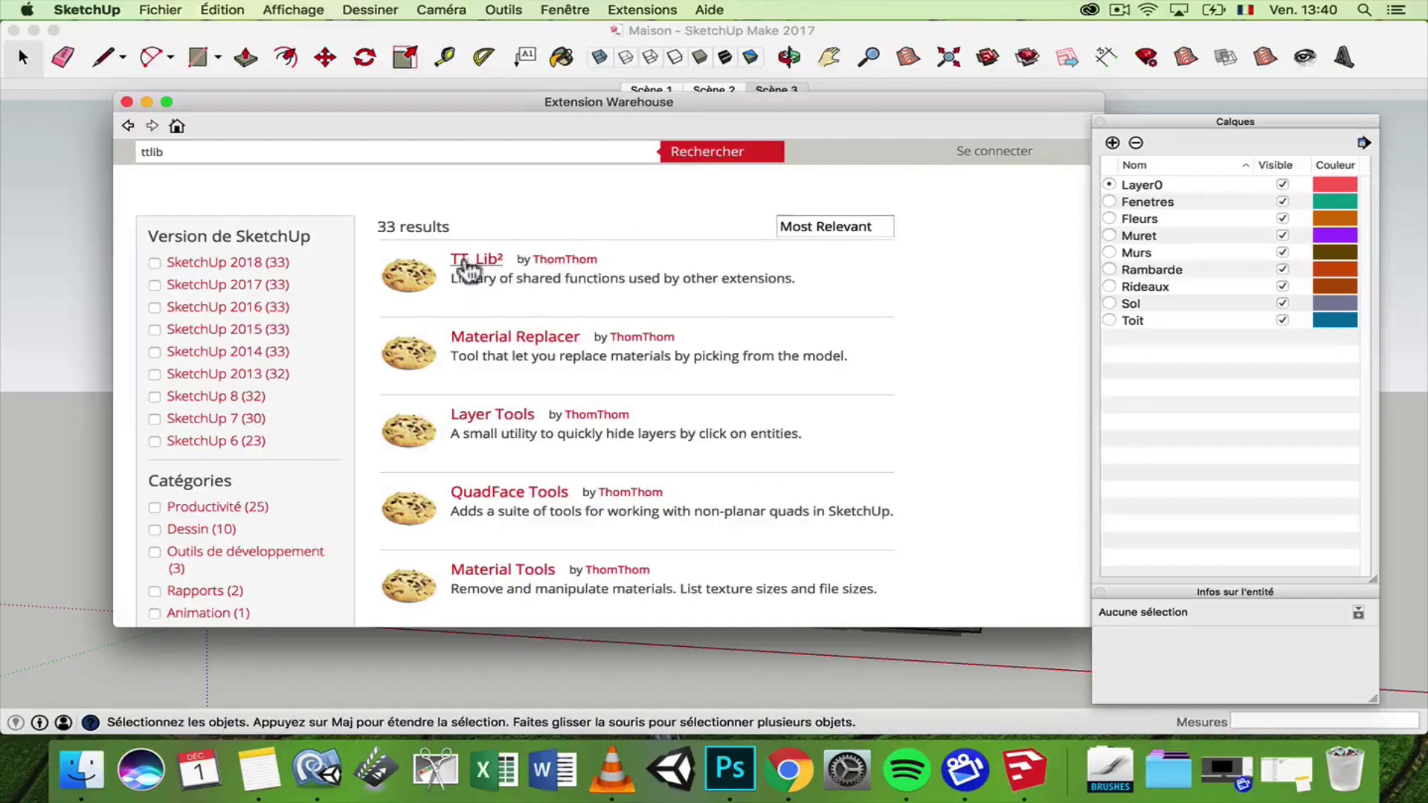
pyautogui.click(127, 102)
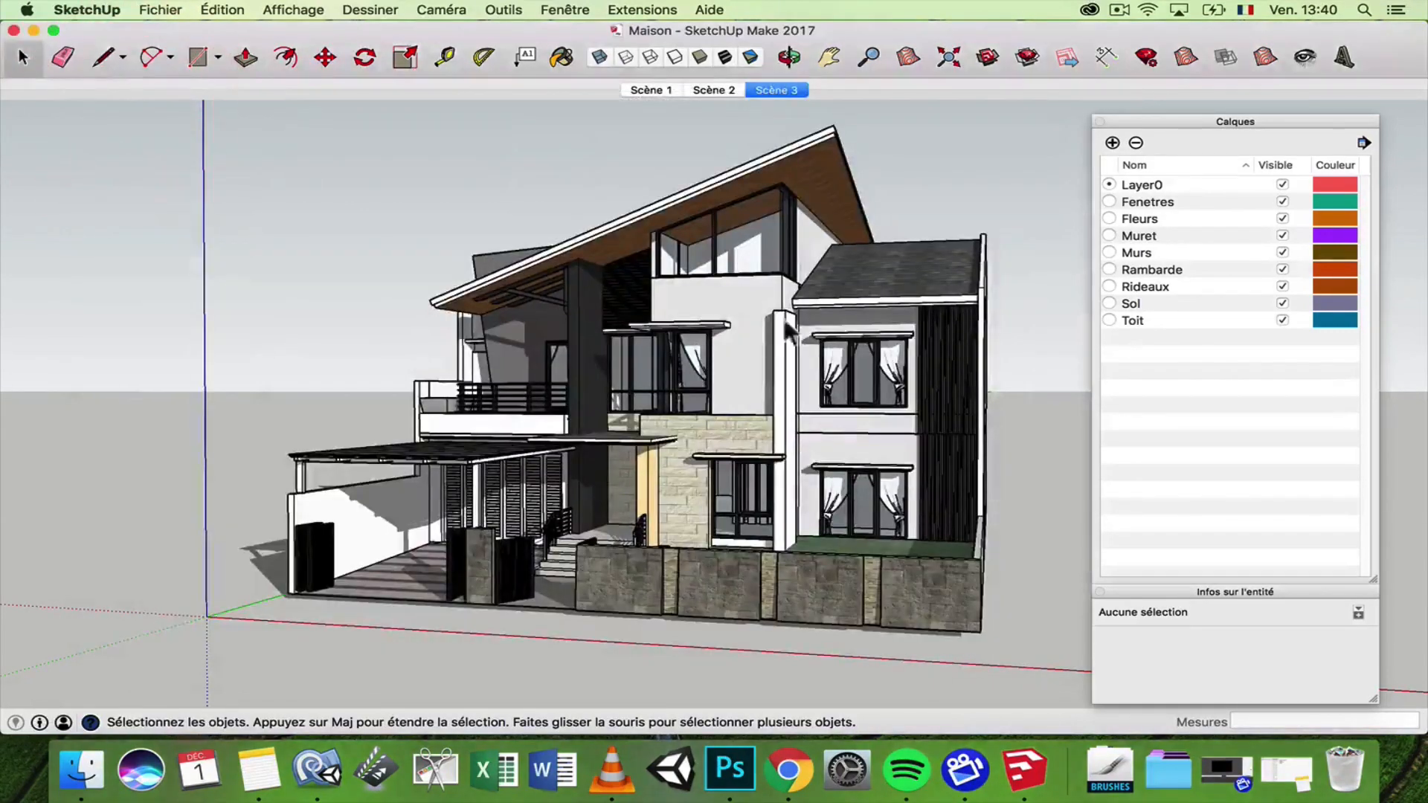
# - Run the CleanUp³ clean on the whole model with Geometry to Layer0 on and Remove Edge Materials enabled, and dismiss the statistics
pyautogui.click(633, 9)
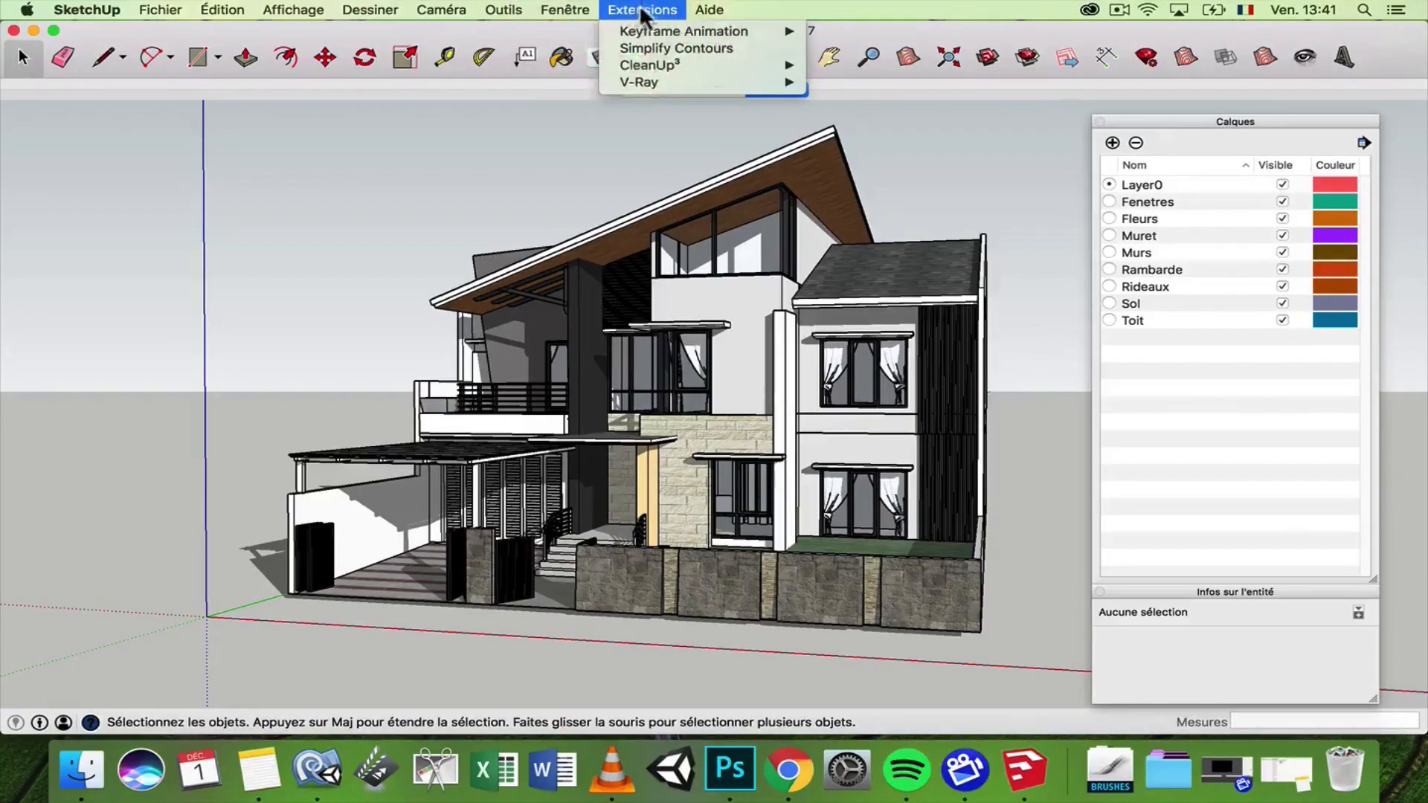
pyautogui.moveTo(654, 64)
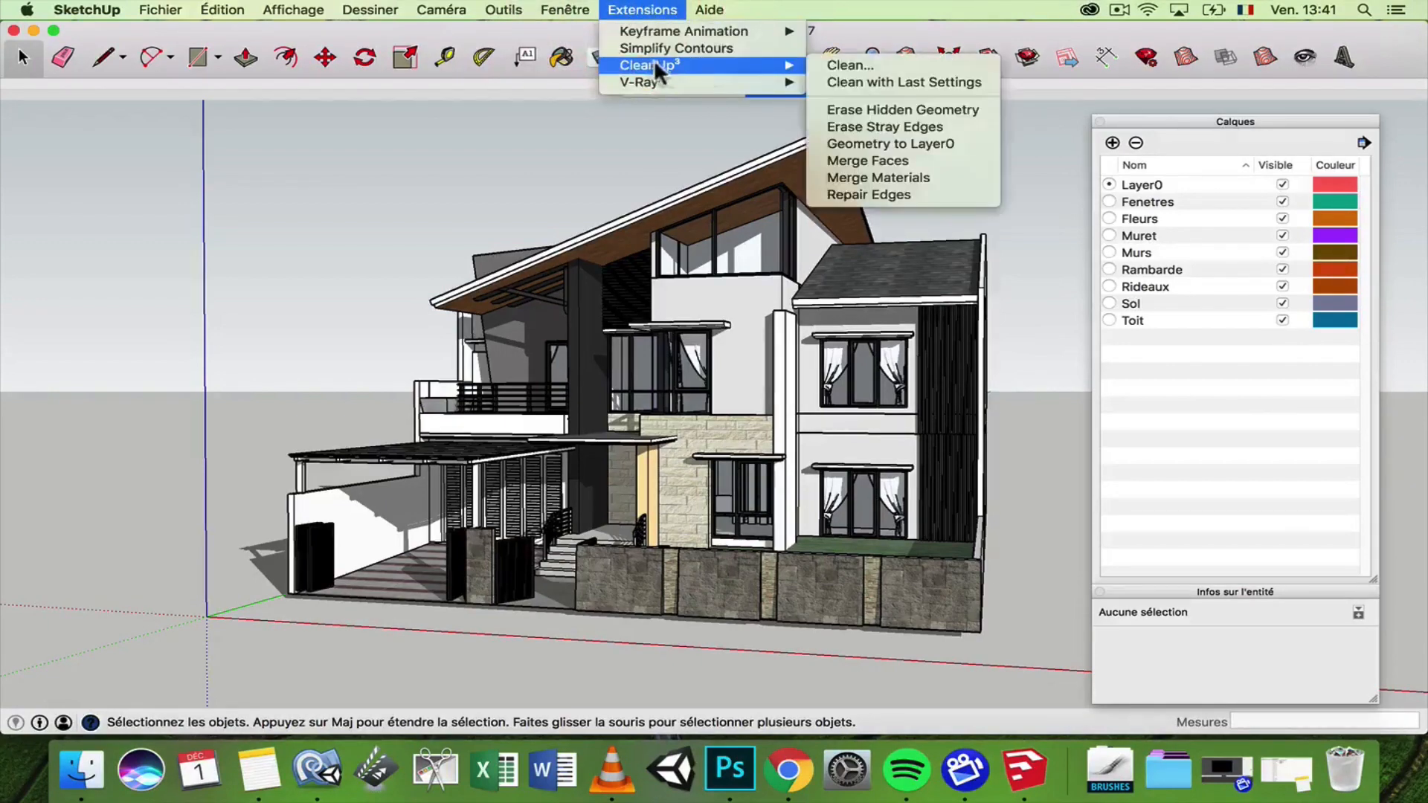
pyautogui.click(833, 59)
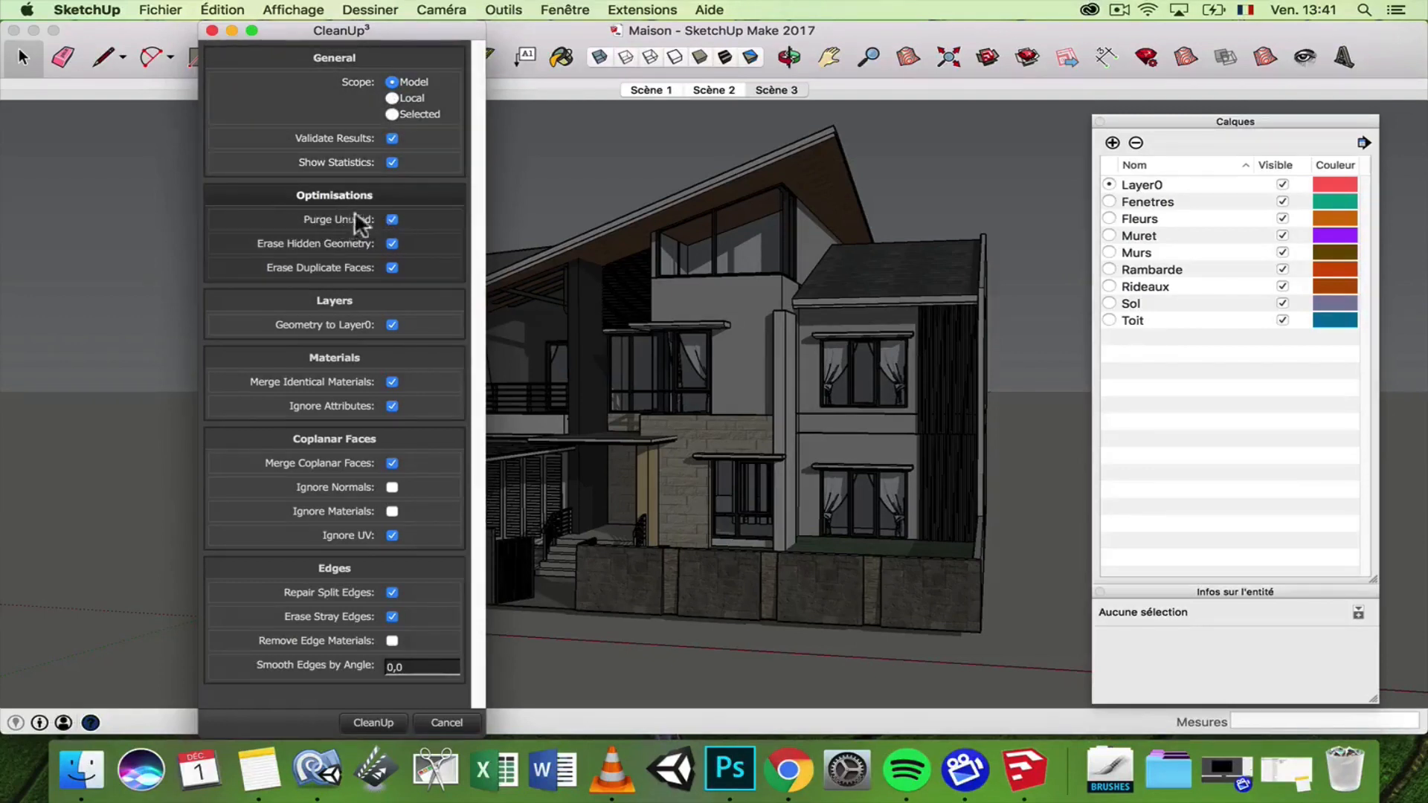
pyautogui.moveTo(270, 242)
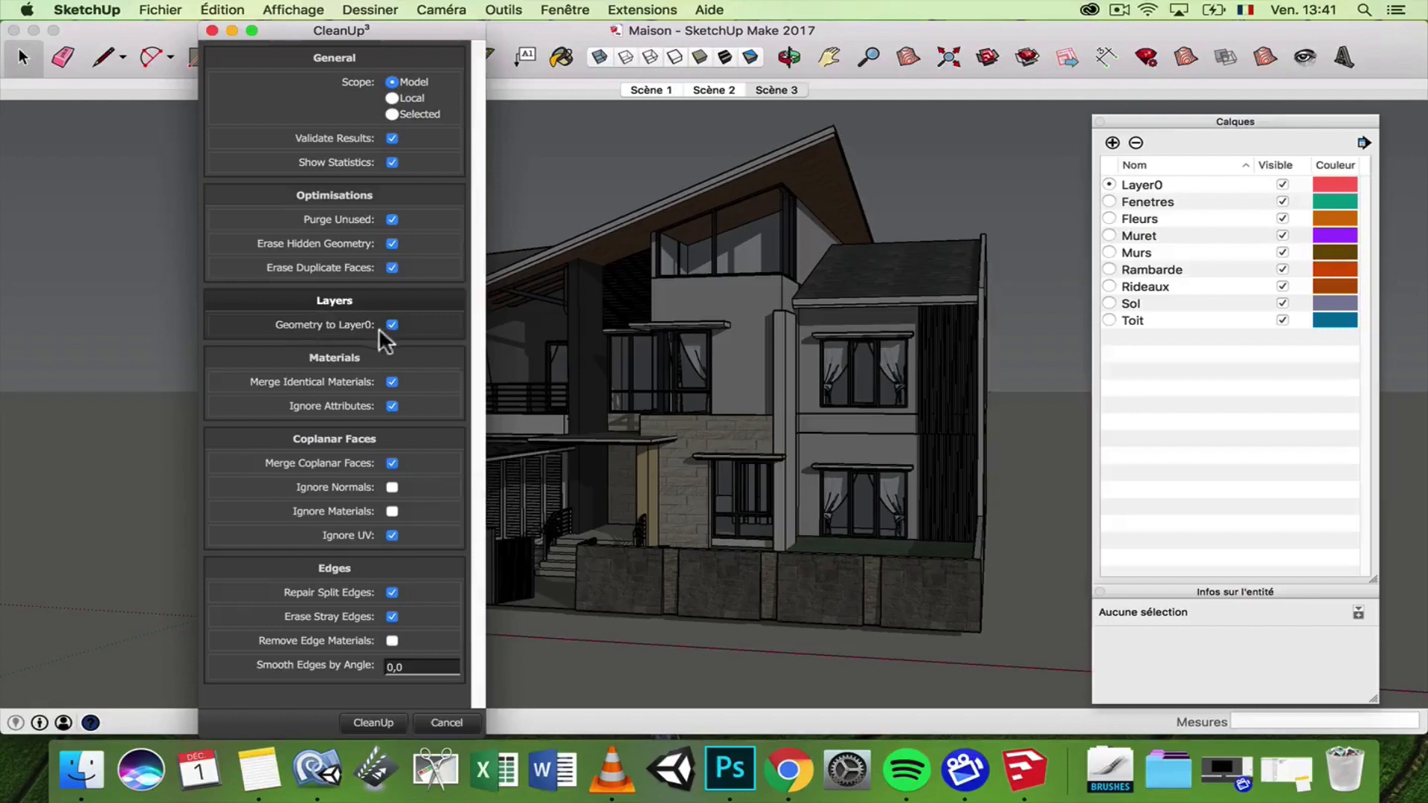
pyautogui.moveTo(394, 327)
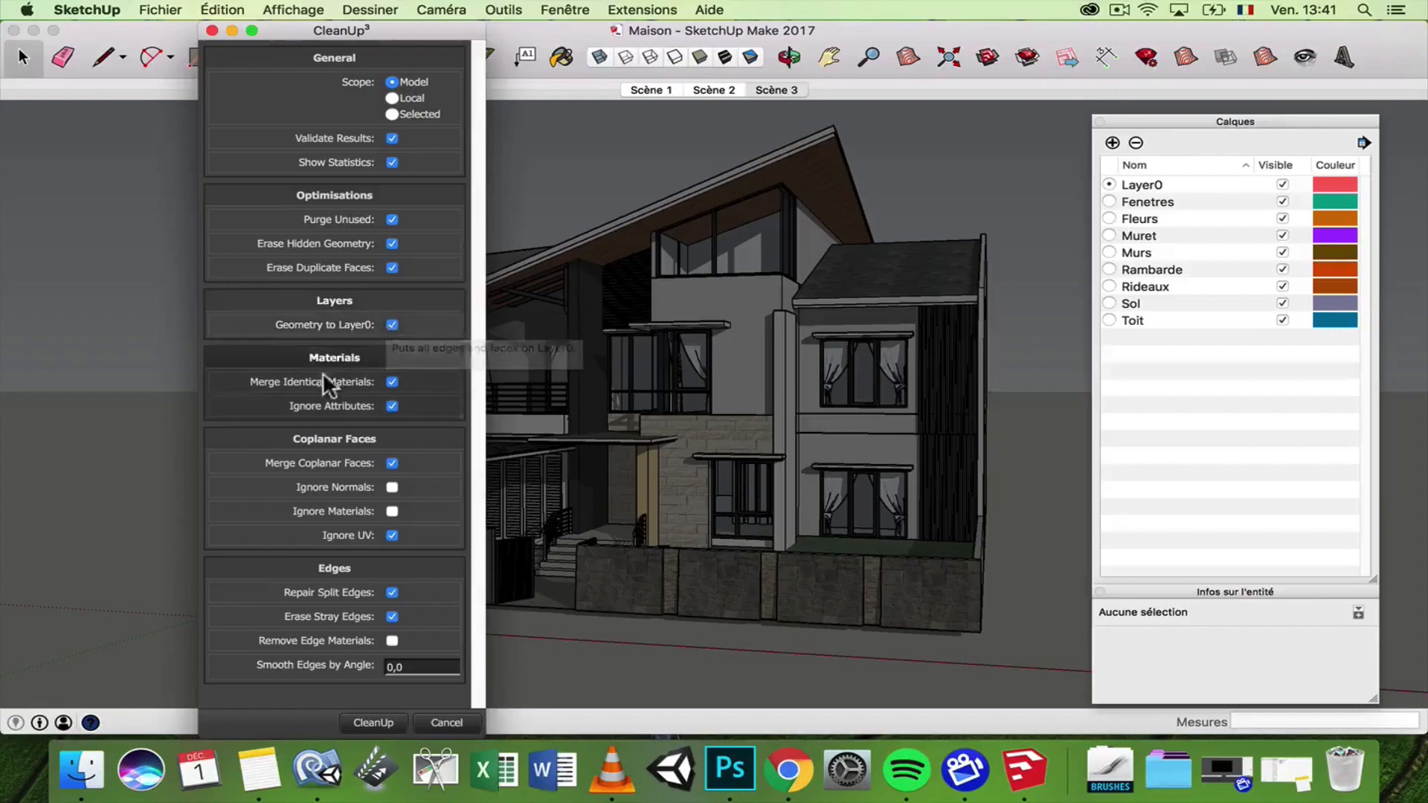
pyautogui.moveTo(314, 382)
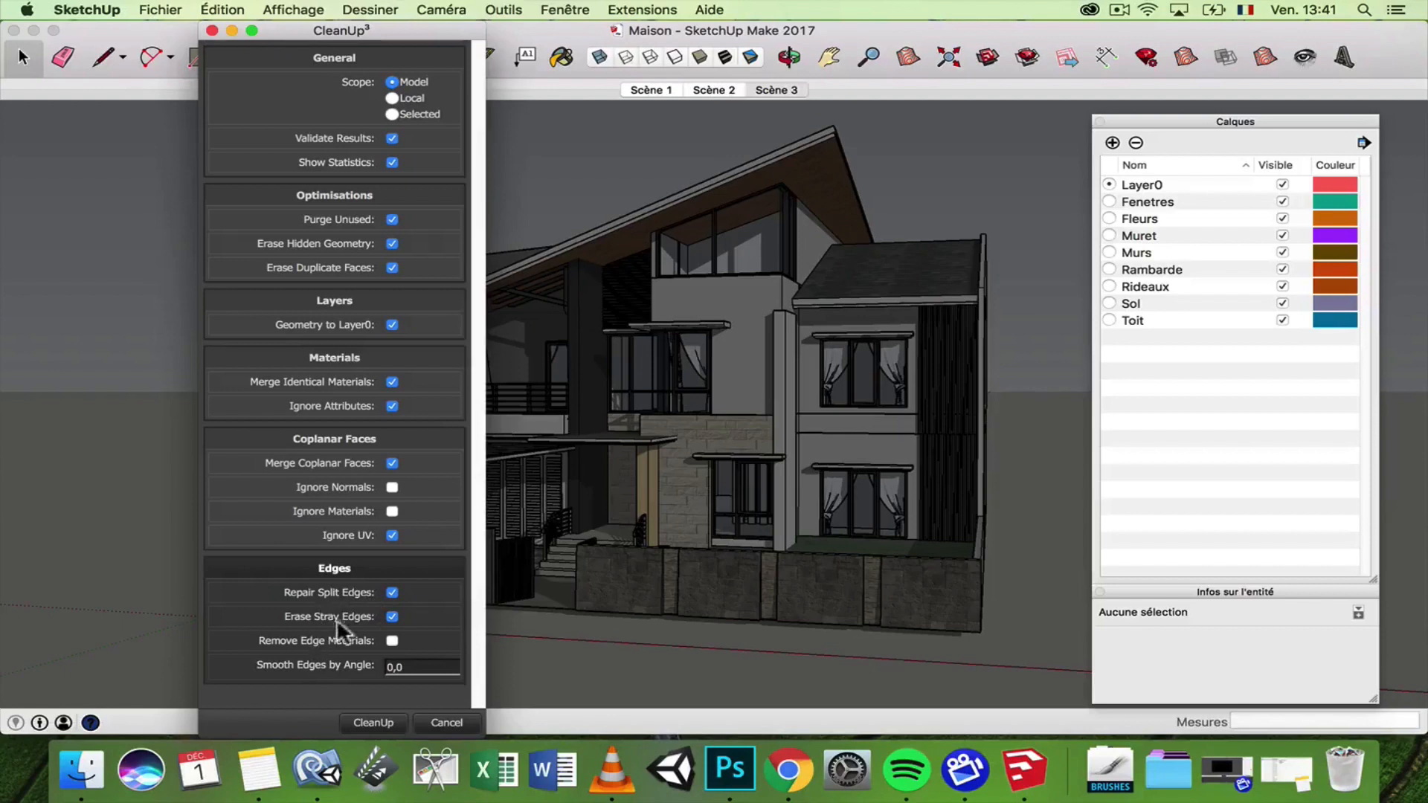
pyautogui.click(390, 639)
pyautogui.click(382, 721)
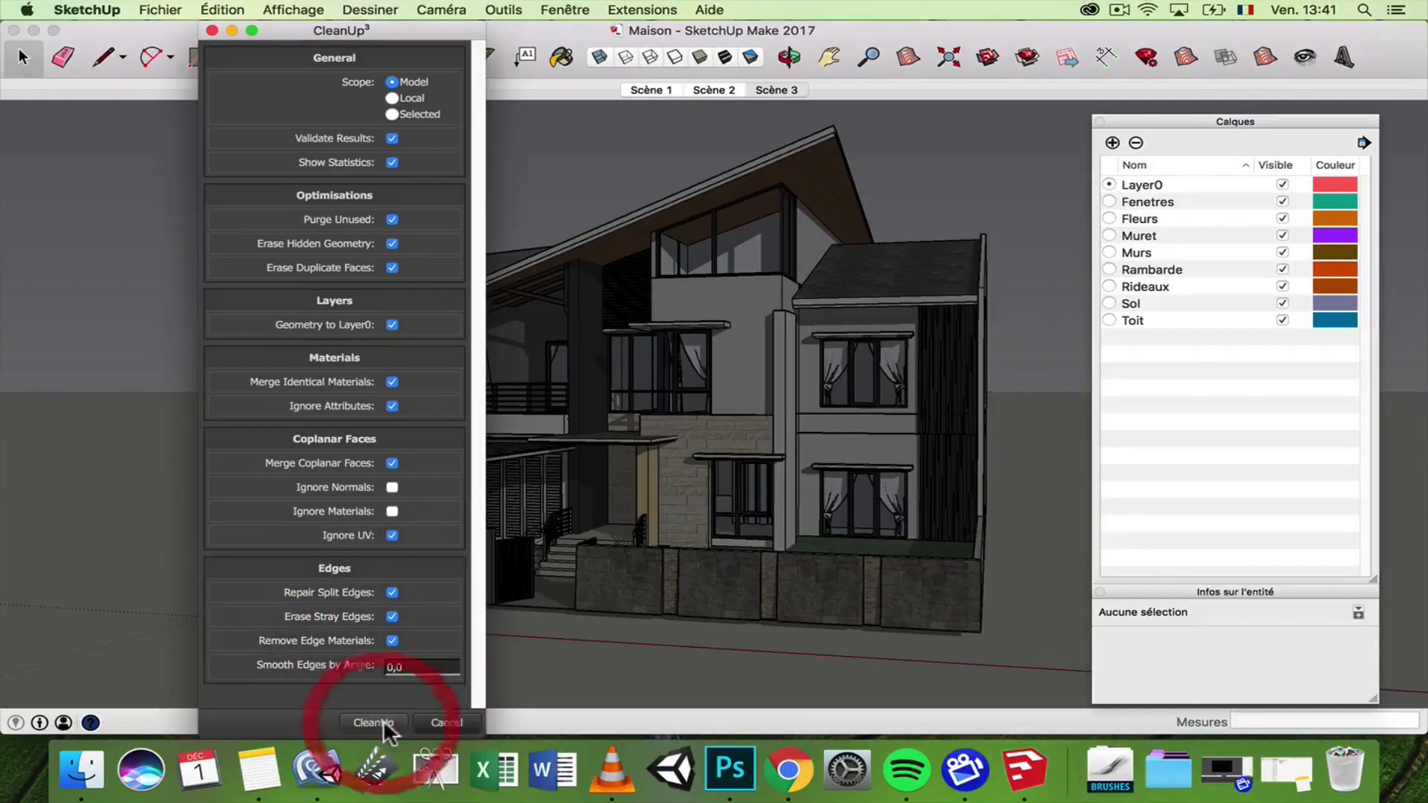
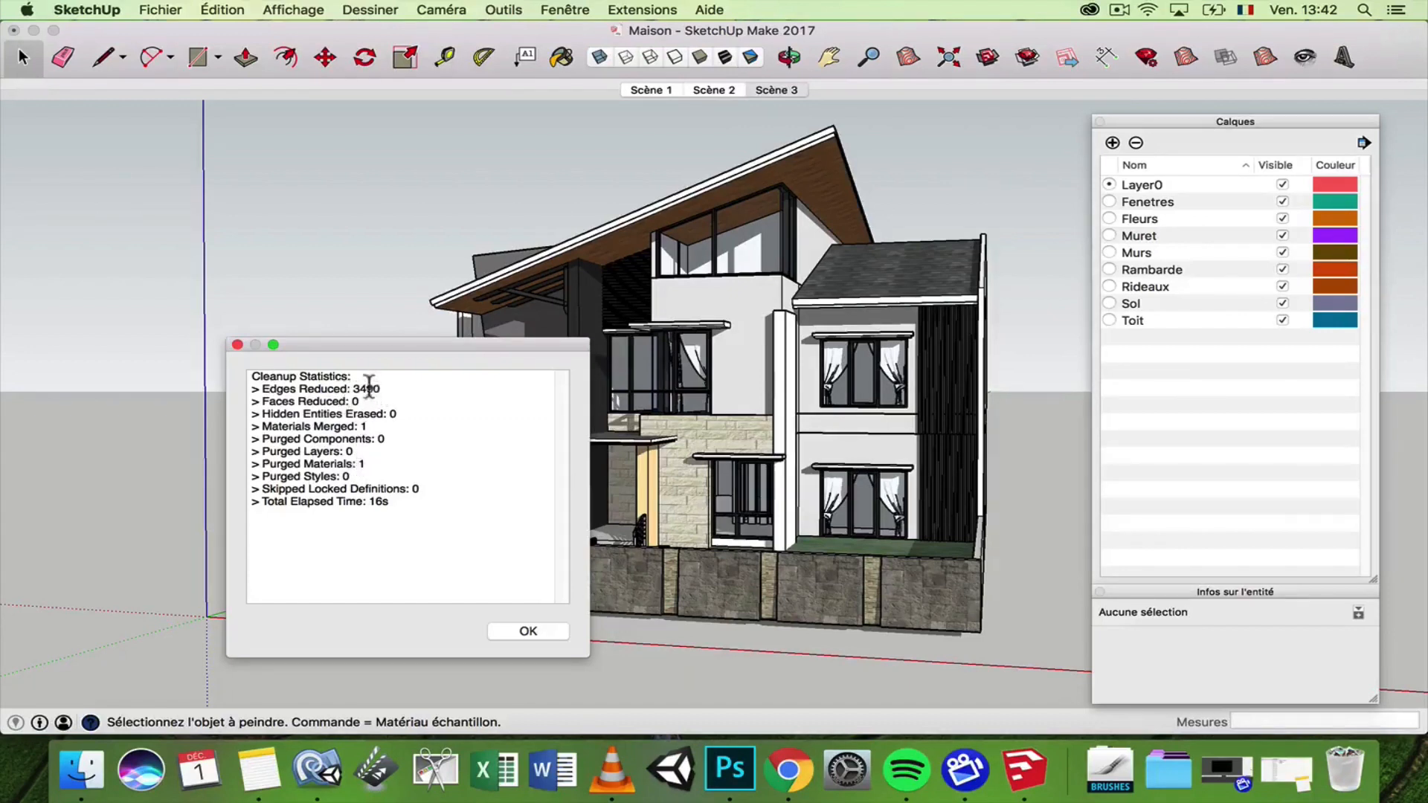
pyautogui.click(238, 345)
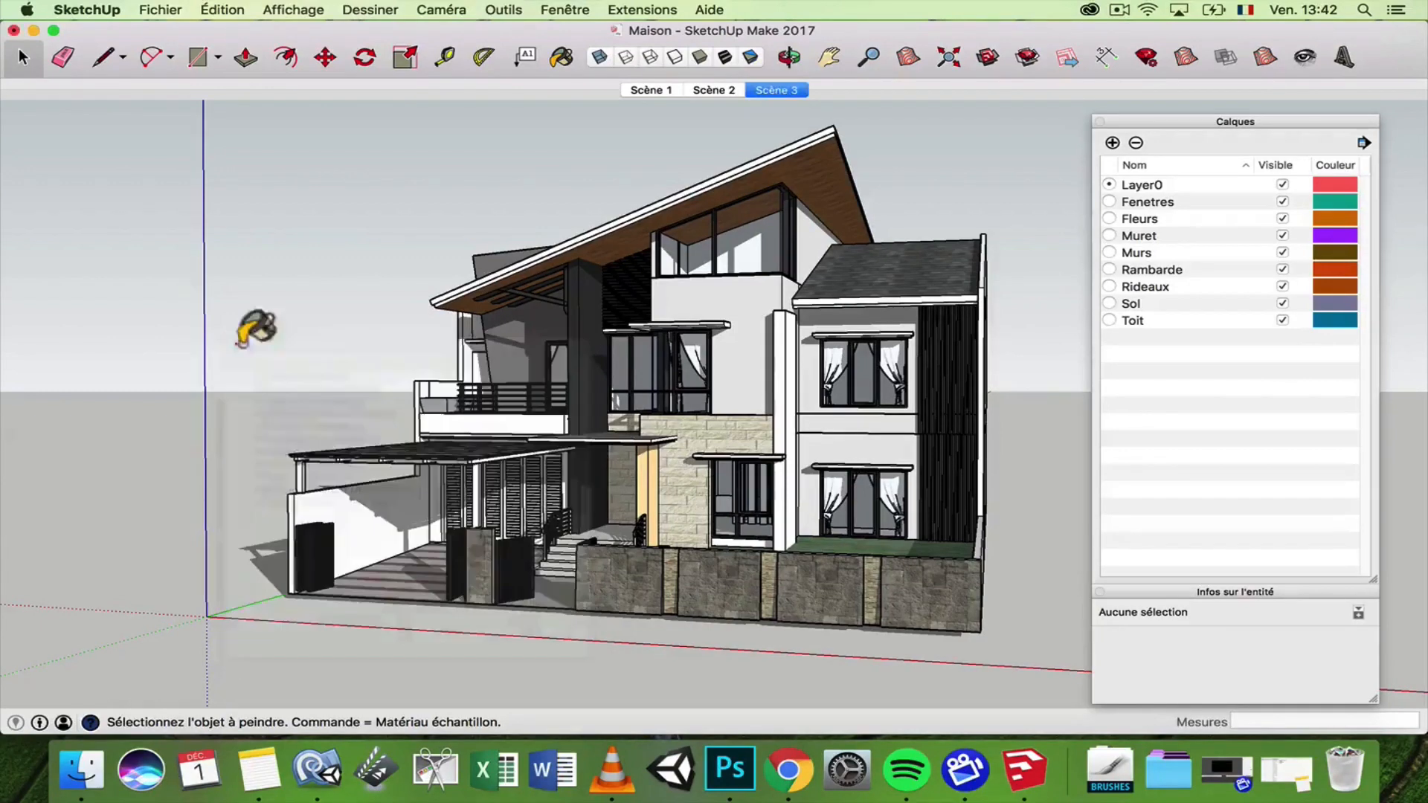
pyautogui.click(23, 56)
# - Close the cleaned house model and check the size of the Maison file against its Maison~ backup
pyautogui.moveTo(793, 295); pyautogui.dragTo(672, 293, button='middle')
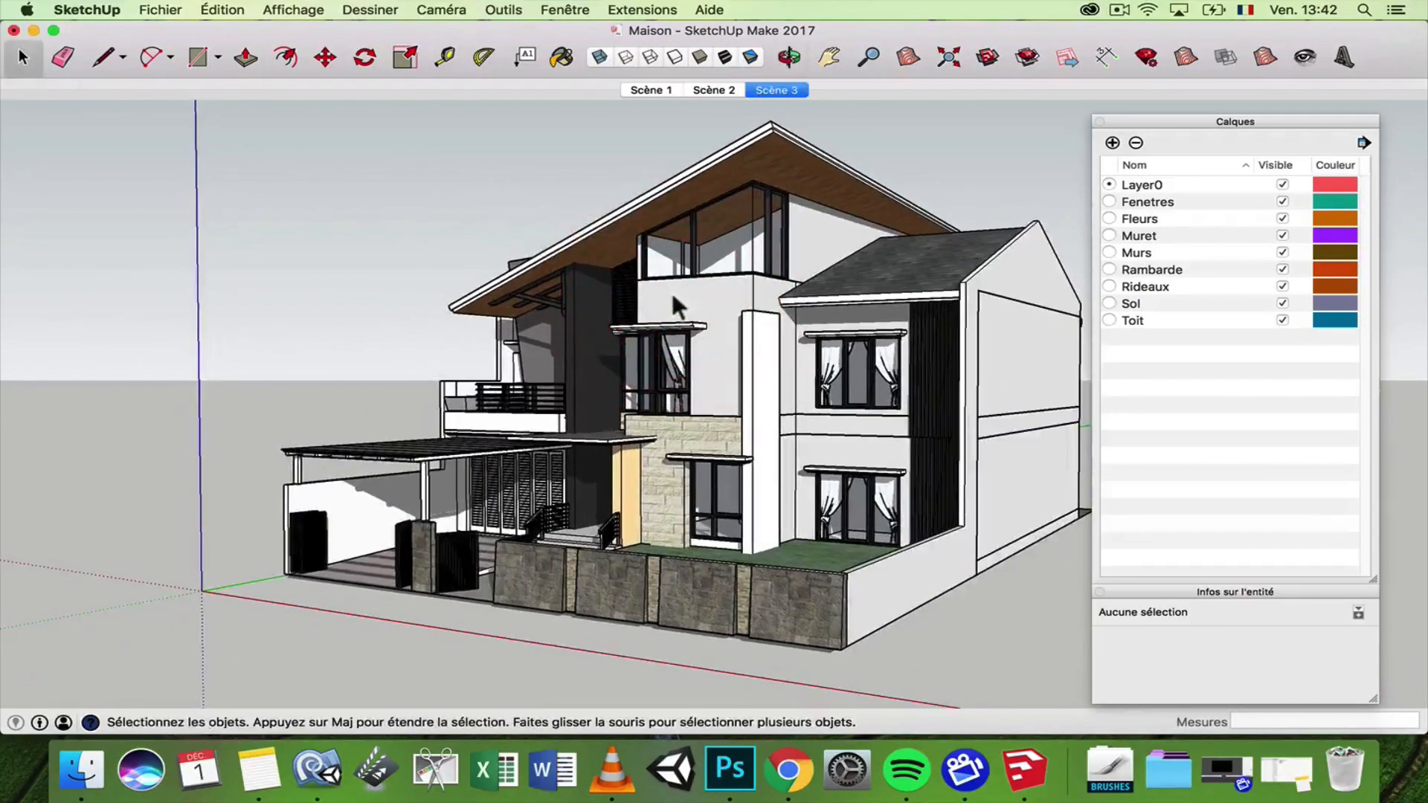
pyautogui.click(13, 29)
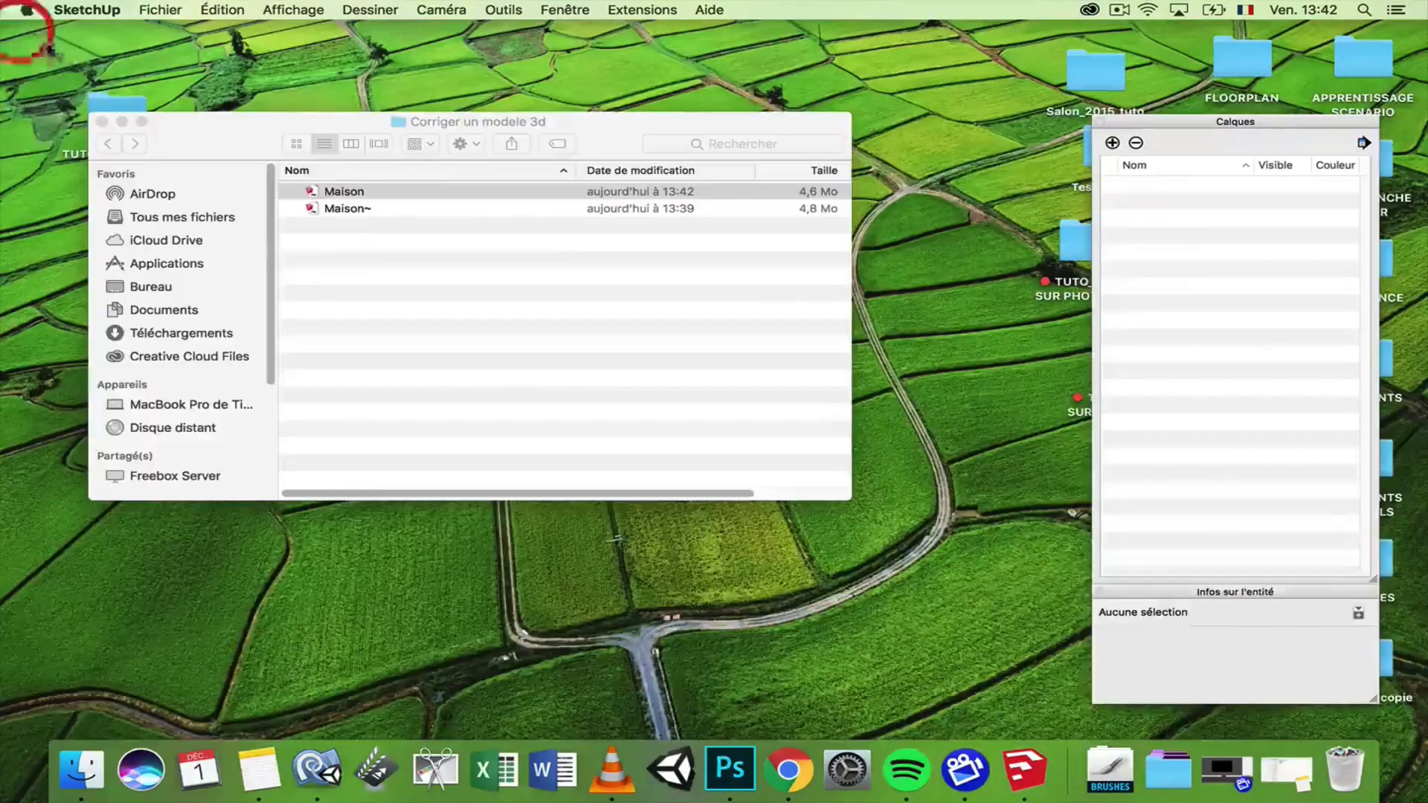
pyautogui.click(837, 220)
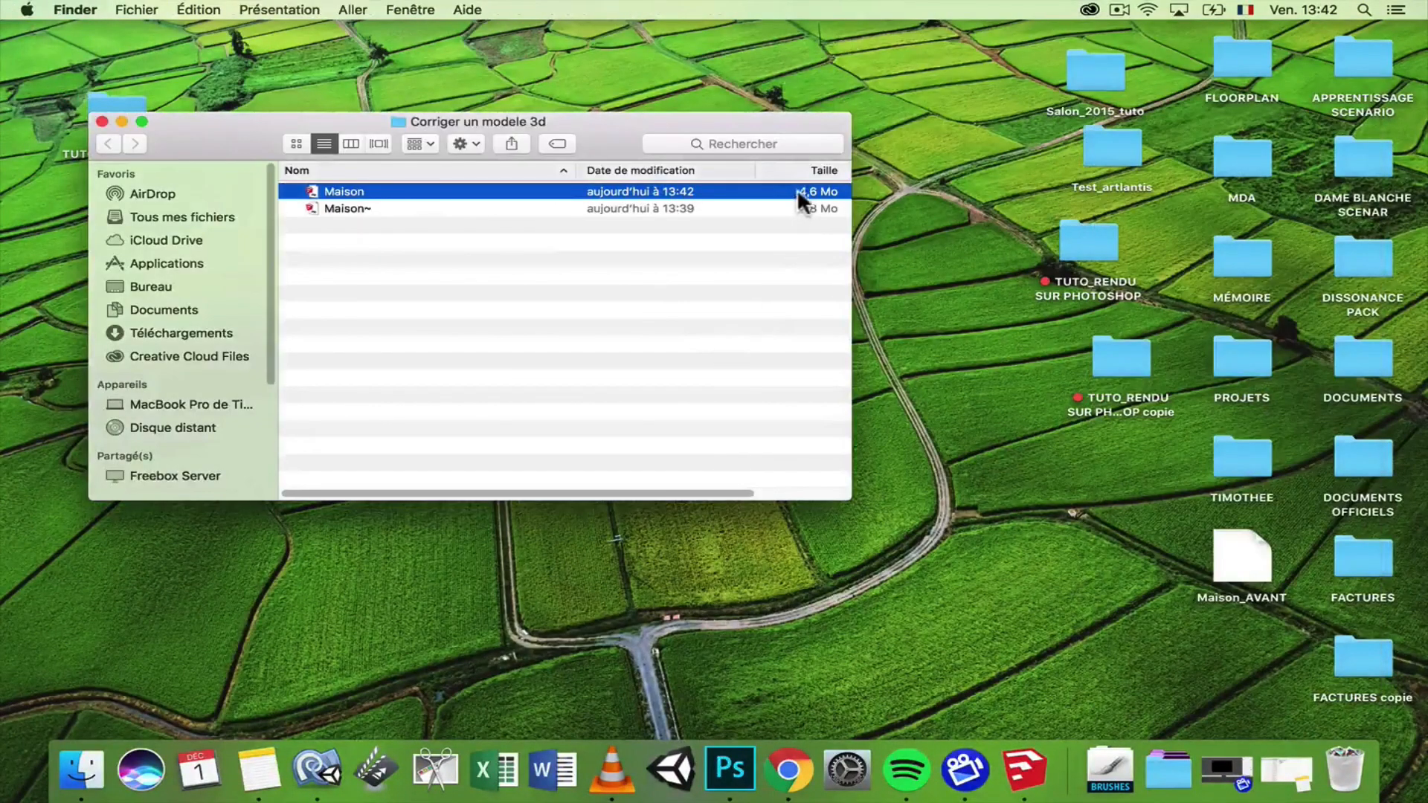
# - Open the Maison model from the Corriger un modele 3d folder and look over the front of the house
pyautogui.doubleClick(467, 192)
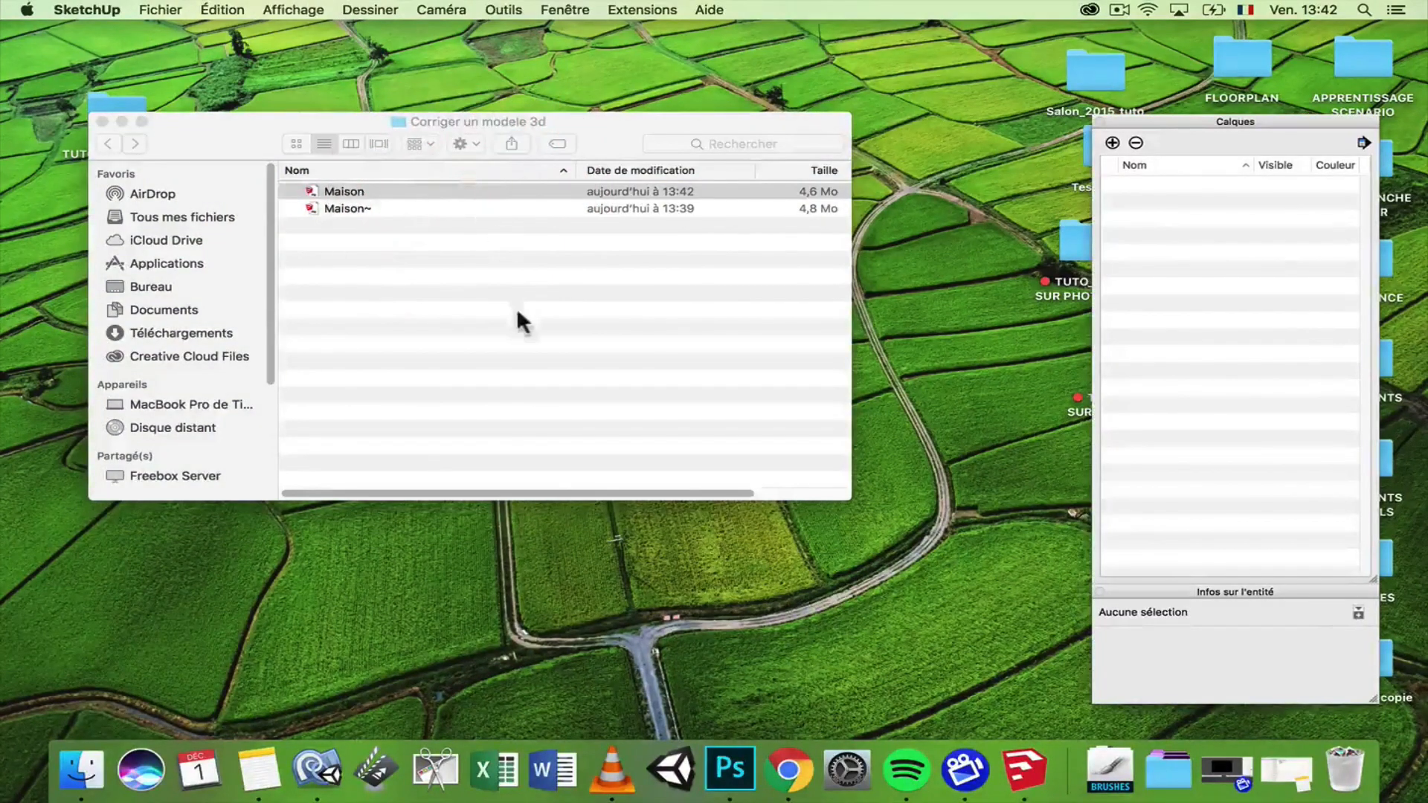
pyautogui.scroll(3, 984, 300)
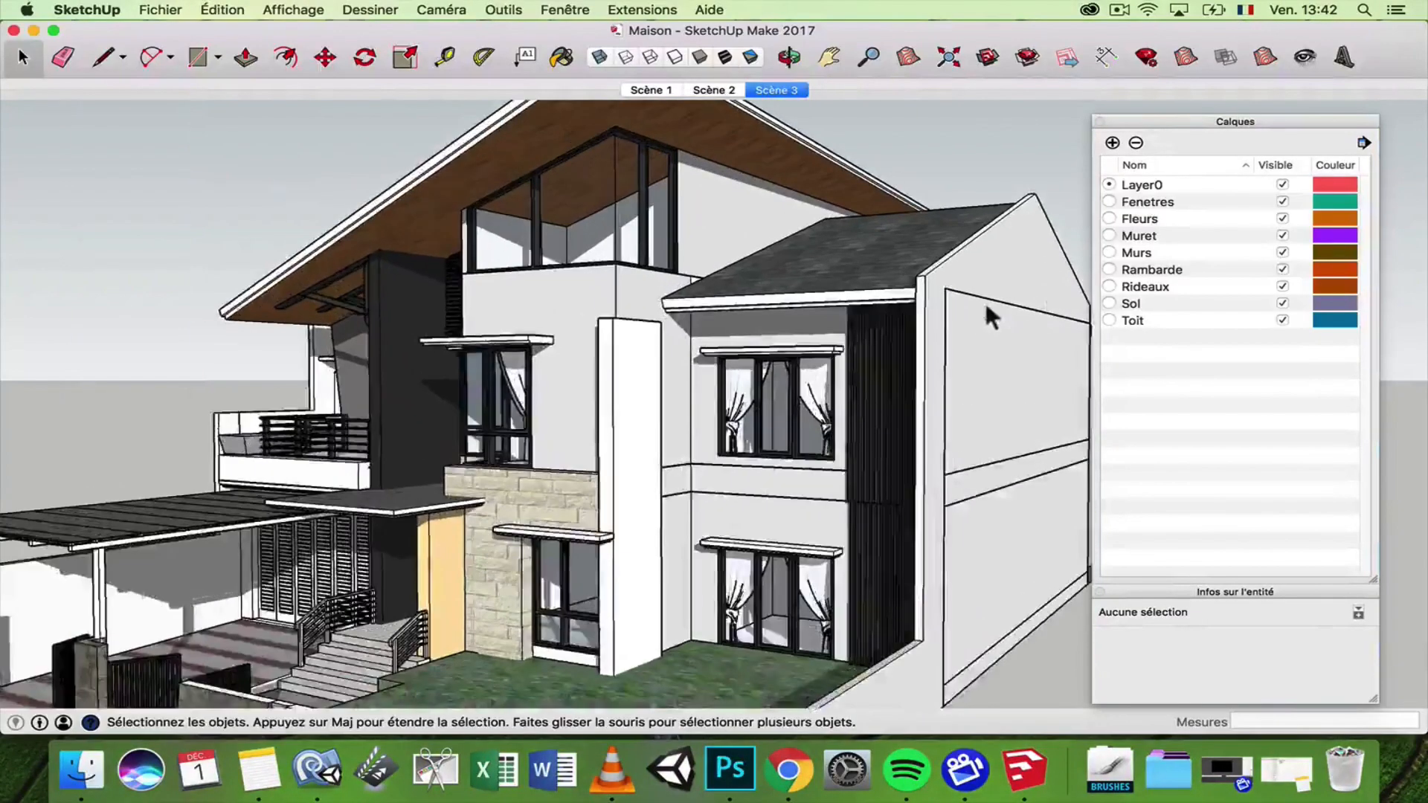
pyautogui.scroll(-3, 958, 293)
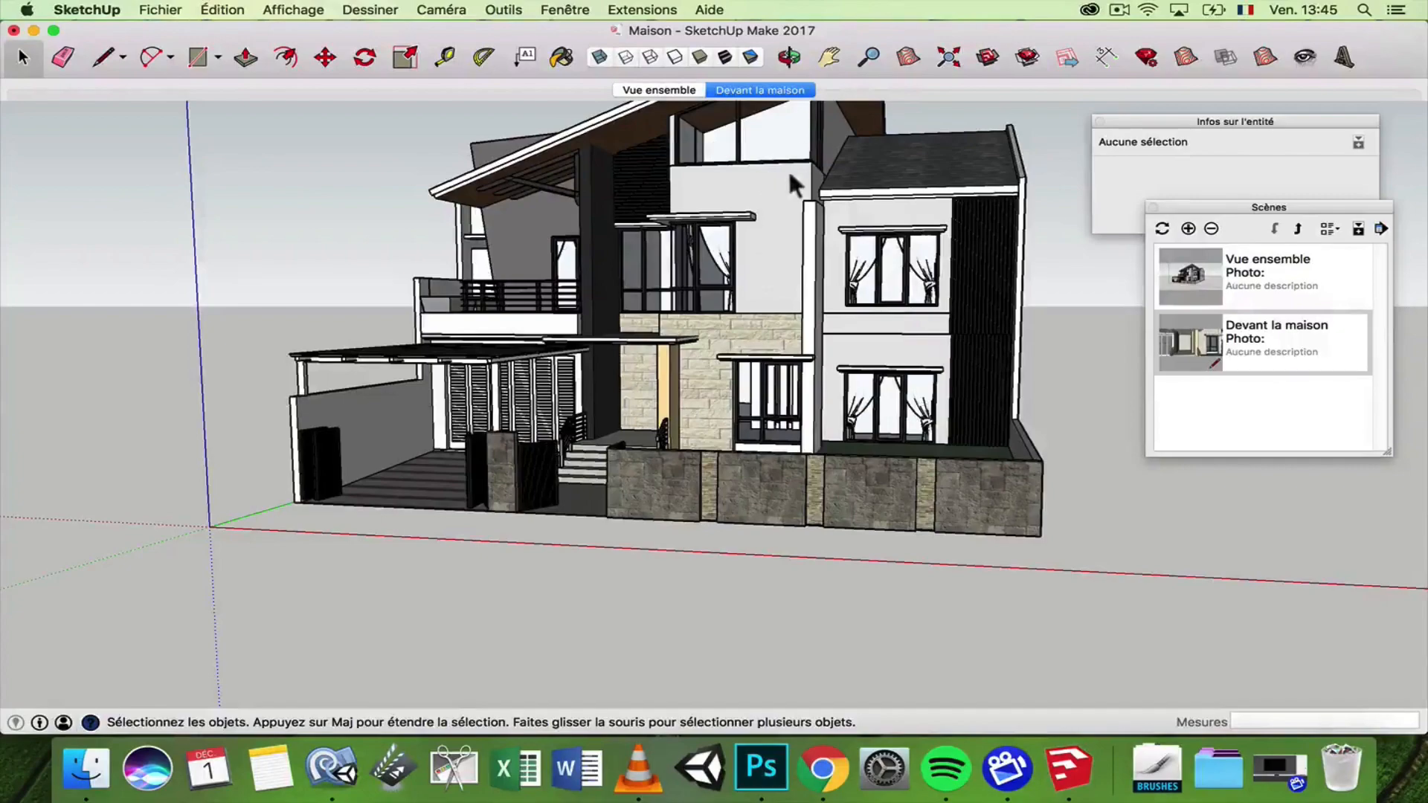
pyautogui.scroll(3, 790, 179)
pyautogui.scroll(-3, 806, 189)
pyautogui.moveTo(774, 198)
pyautogui.mouseDown(button='middle')
pyautogui.moveTo(889, 237)
pyautogui.moveTo(874, 257)
pyautogui.mouseUp(button='middle')
pyautogui.scroll(3, 877, 242)
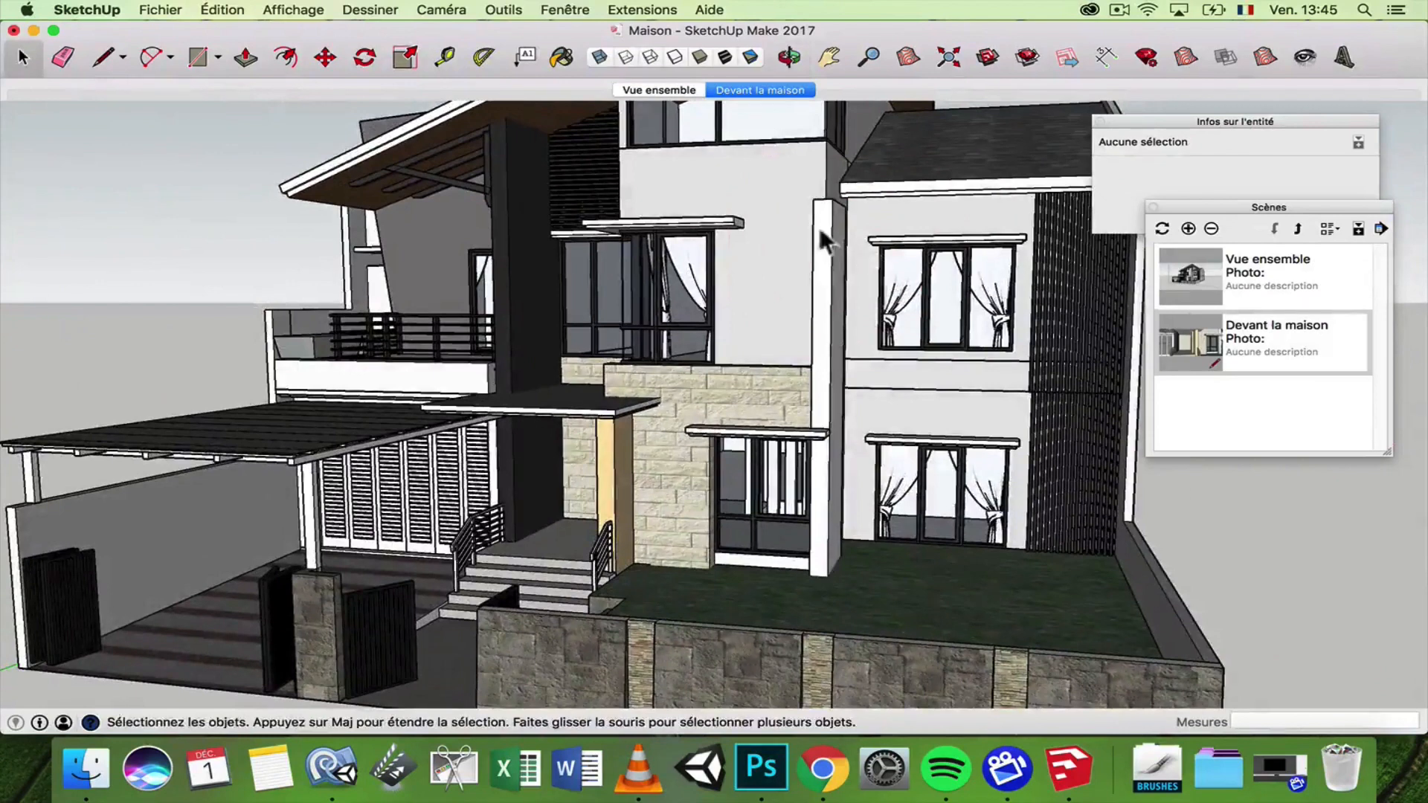
# - Draw a rectangle about 404 × 278 cm on the ground in front of the house
pyautogui.scroll(-5, 830, 238)
pyautogui.click(198, 57)
pyautogui.moveTo(473, 335); pyautogui.dragTo(622, 548, button='middle')
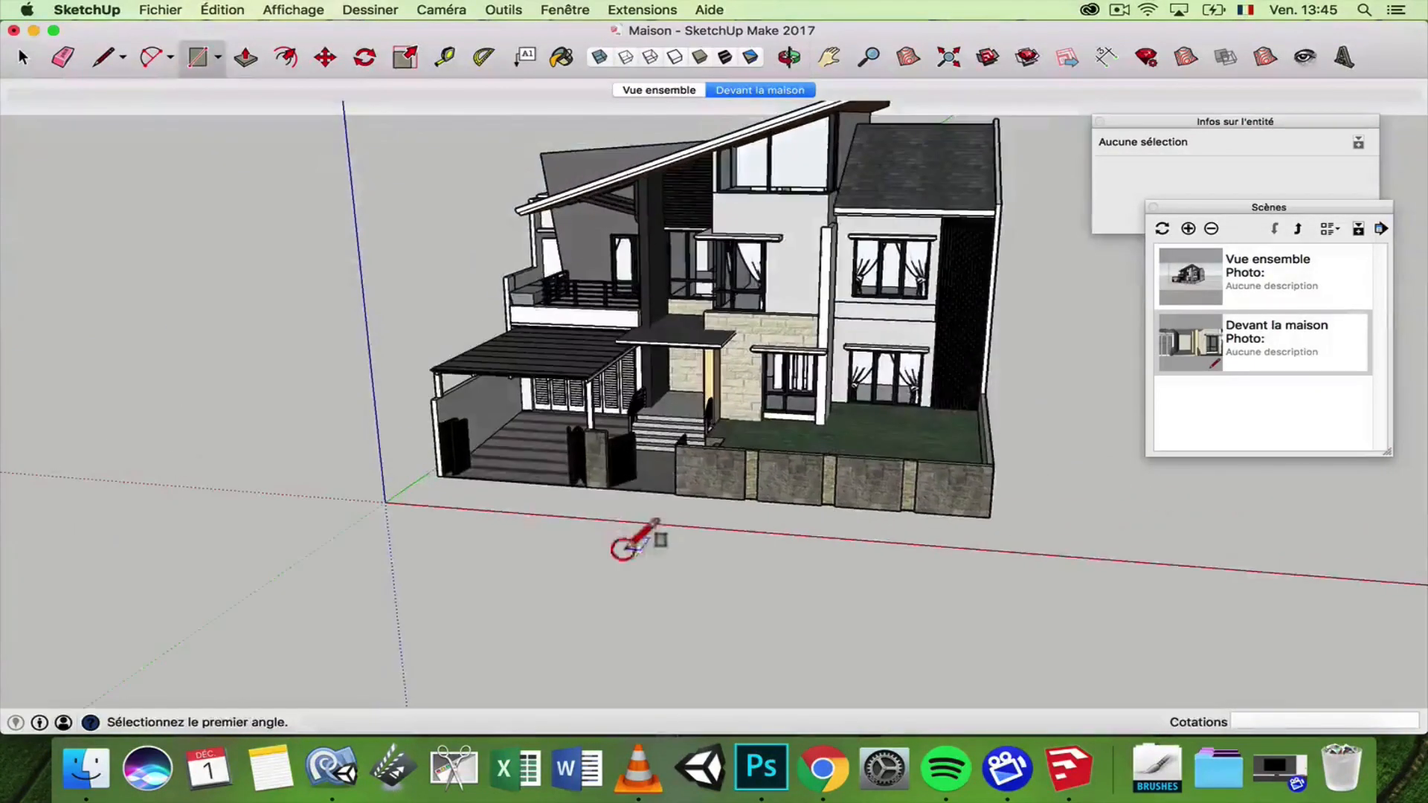
pyautogui.moveTo(574, 602)
pyautogui.mouseDown()
pyautogui.moveTo(758, 672)
pyautogui.moveTo(733, 689)
pyautogui.mouseUp()
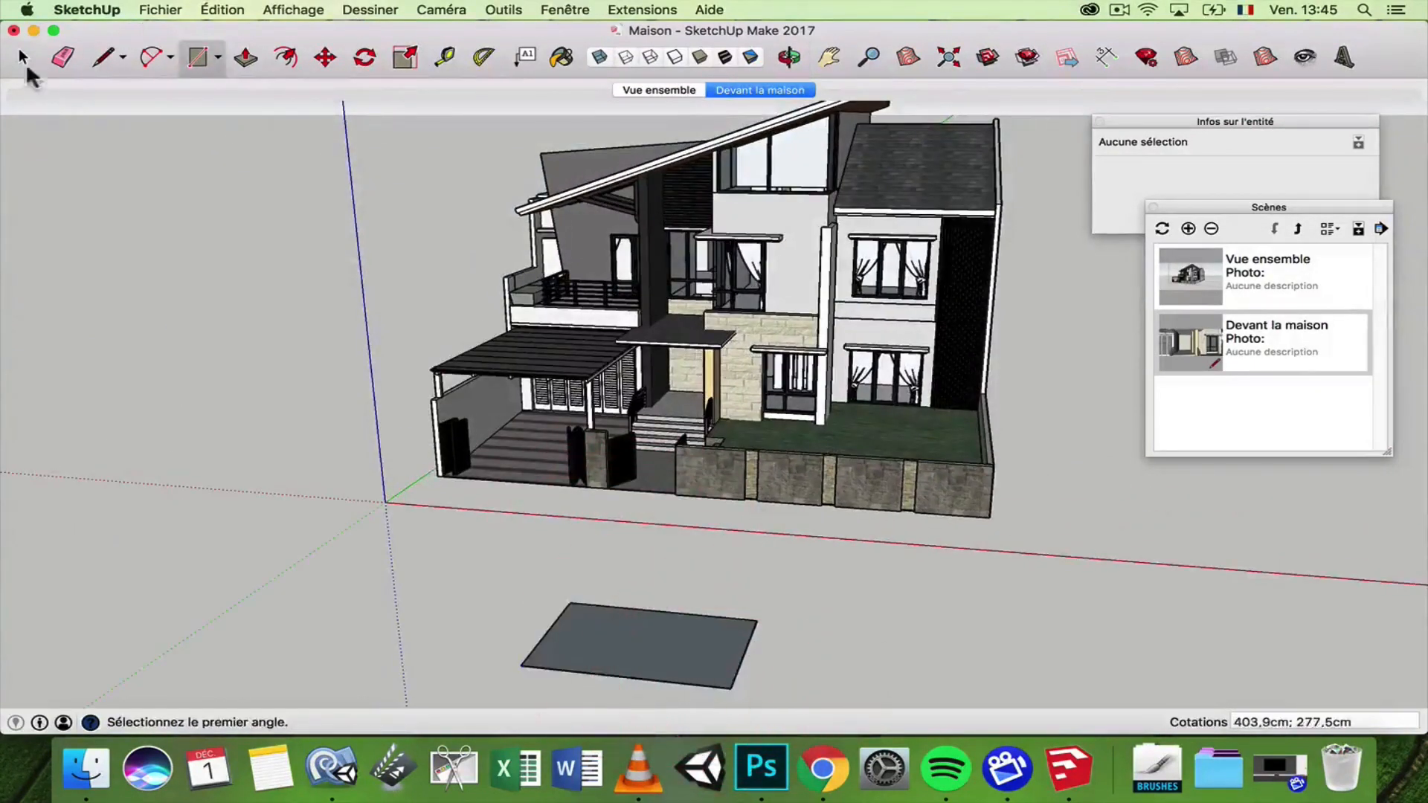
pyautogui.press('space')
# - Select the rectangle's face and compare its upper side with its underside
pyautogui.moveTo(725, 619); pyautogui.dragTo(736, 514, button='middle')
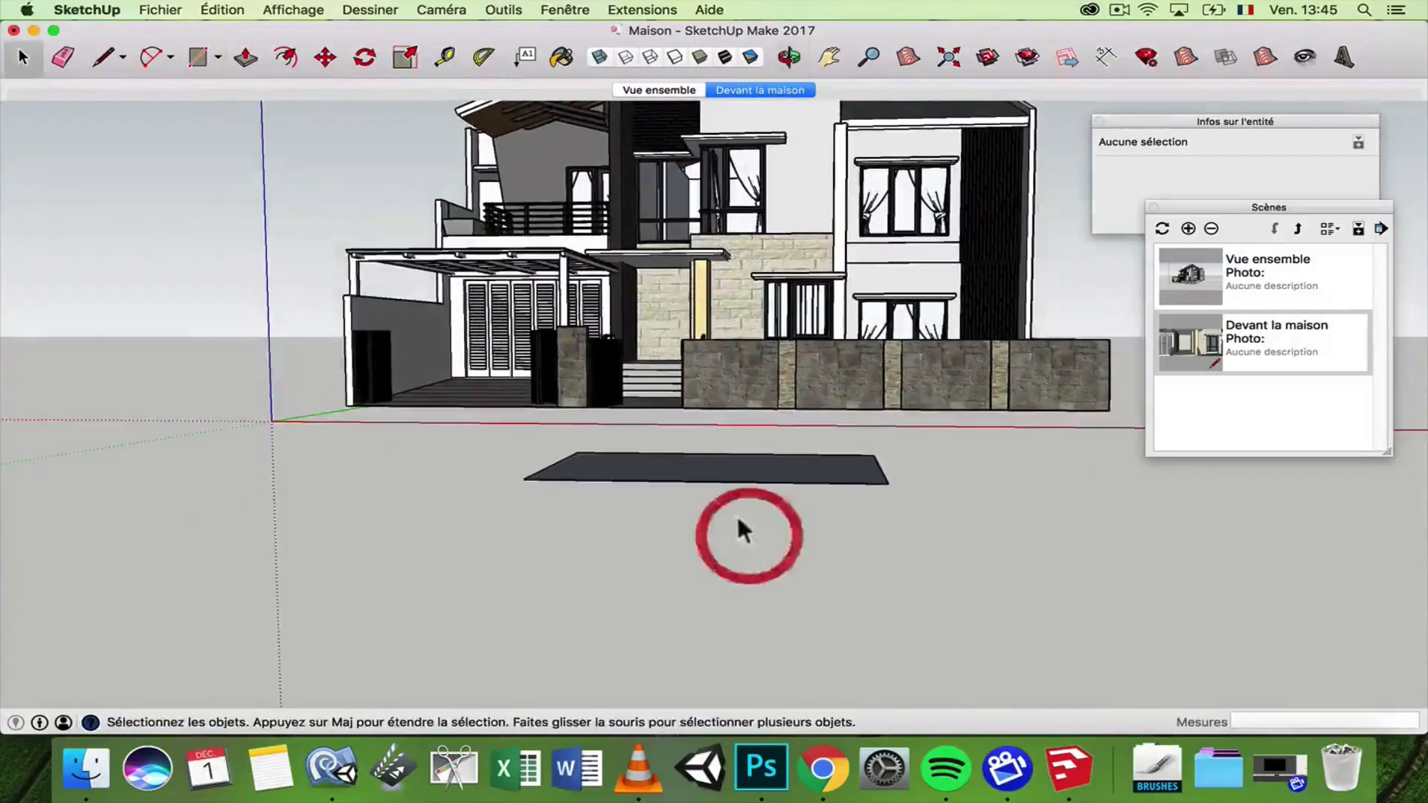
pyautogui.scroll(3, 759, 480)
pyautogui.moveTo(793, 473); pyautogui.dragTo(424, 453, button='middle')
pyautogui.scroll(5, 274, 528)
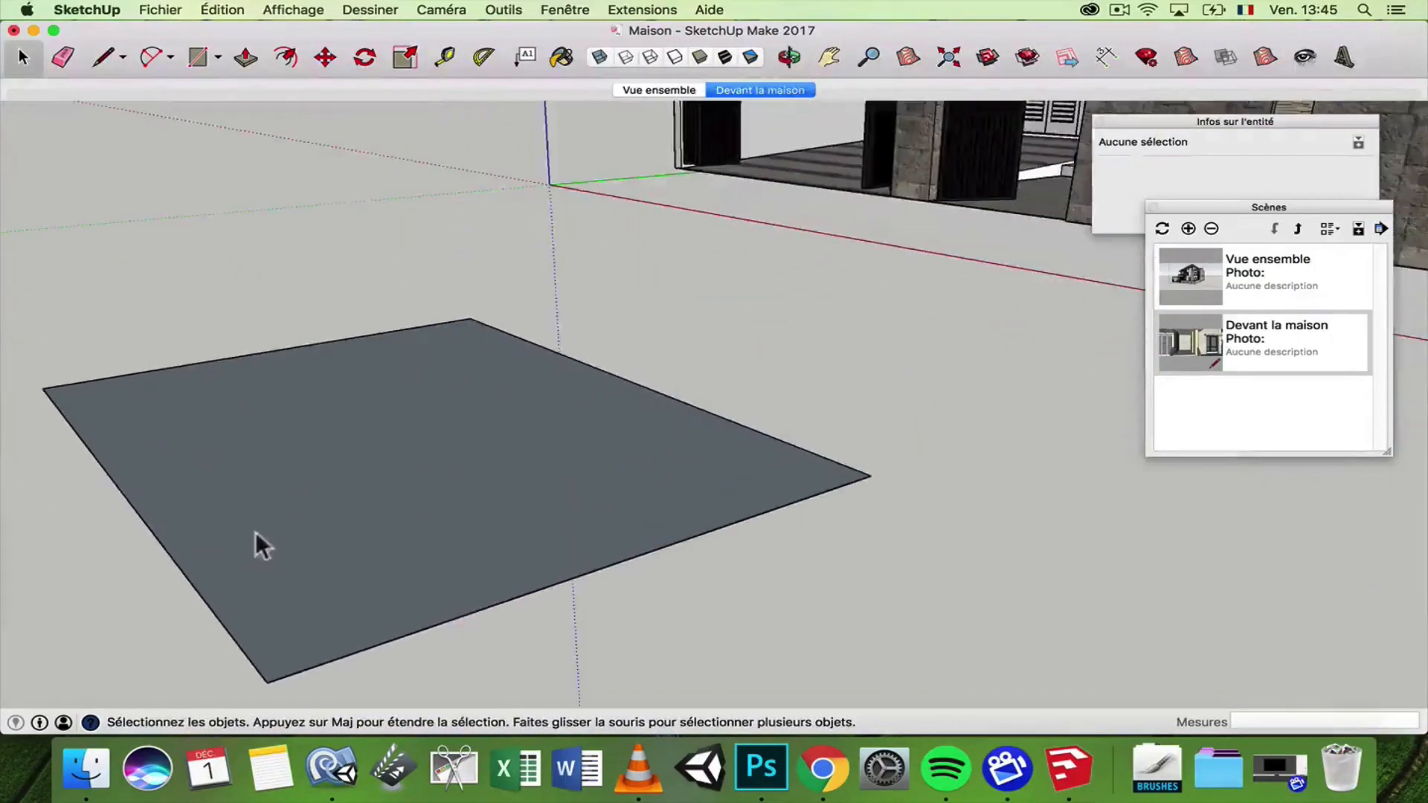
pyautogui.click(364, 495)
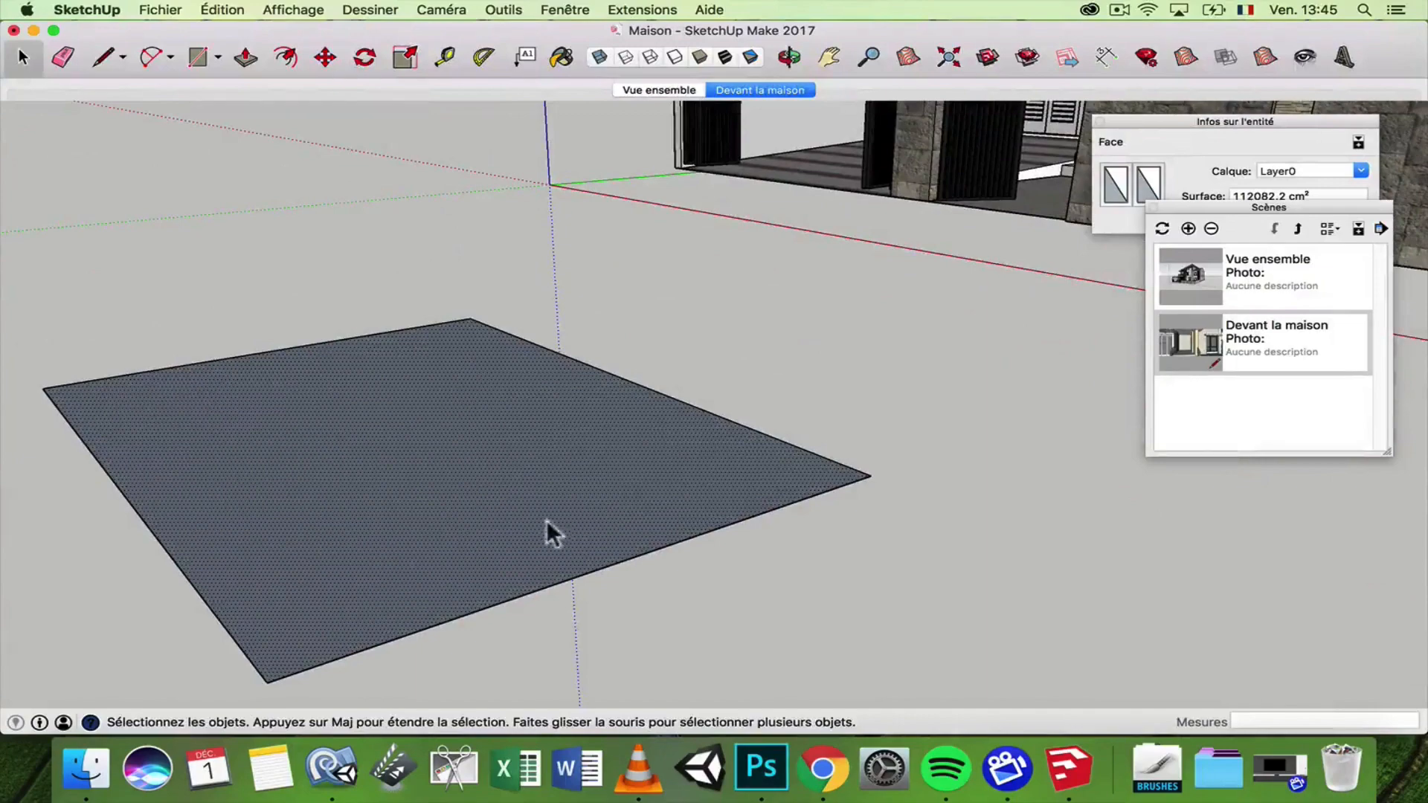
pyautogui.moveTo(500, 539); pyautogui.dragTo(604, 293, button='middle')
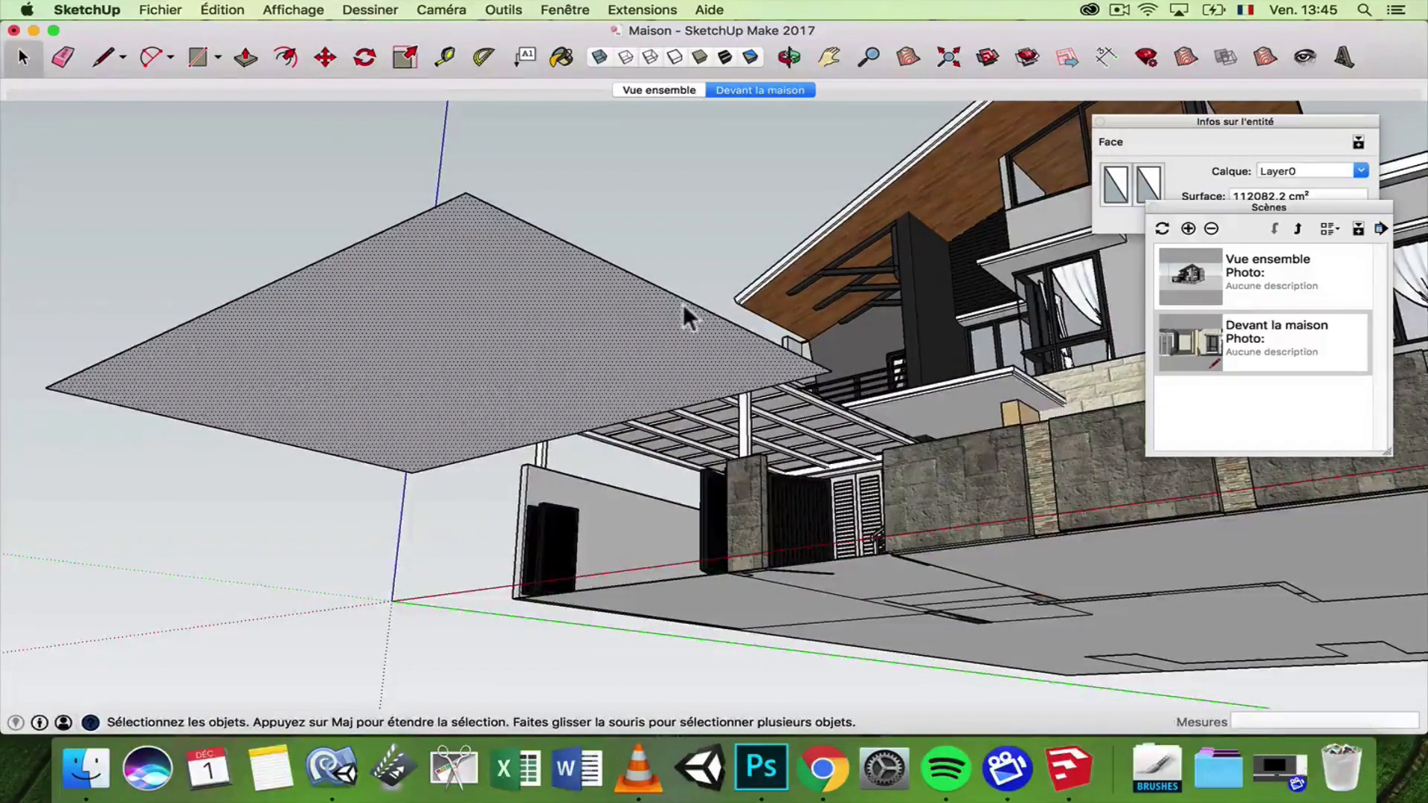
# - Delete the sample rectangle together with its edges
pyautogui.moveTo(683, 303); pyautogui.dragTo(646, 465, button='middle')
pyautogui.doubleClick(647, 463)
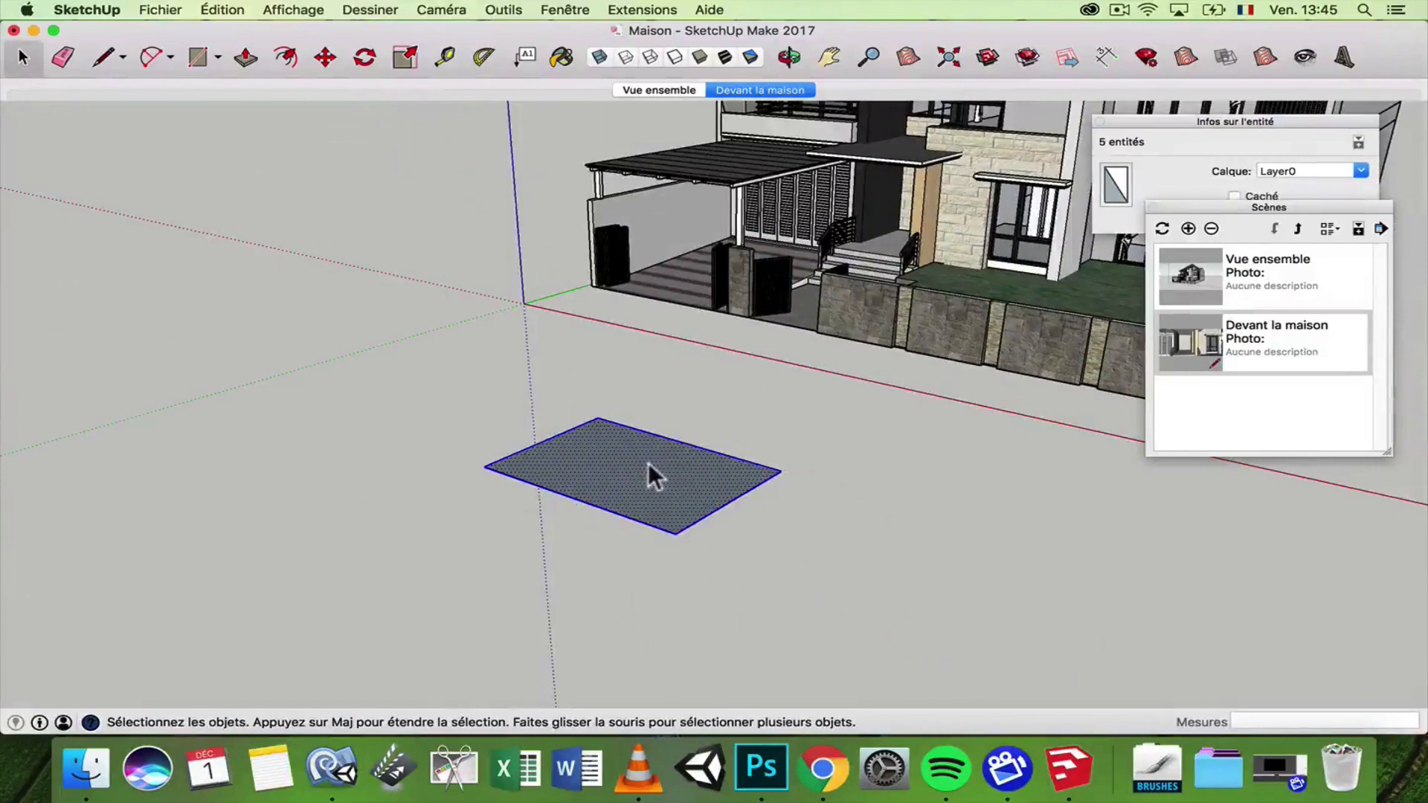
pyautogui.press('Delete')
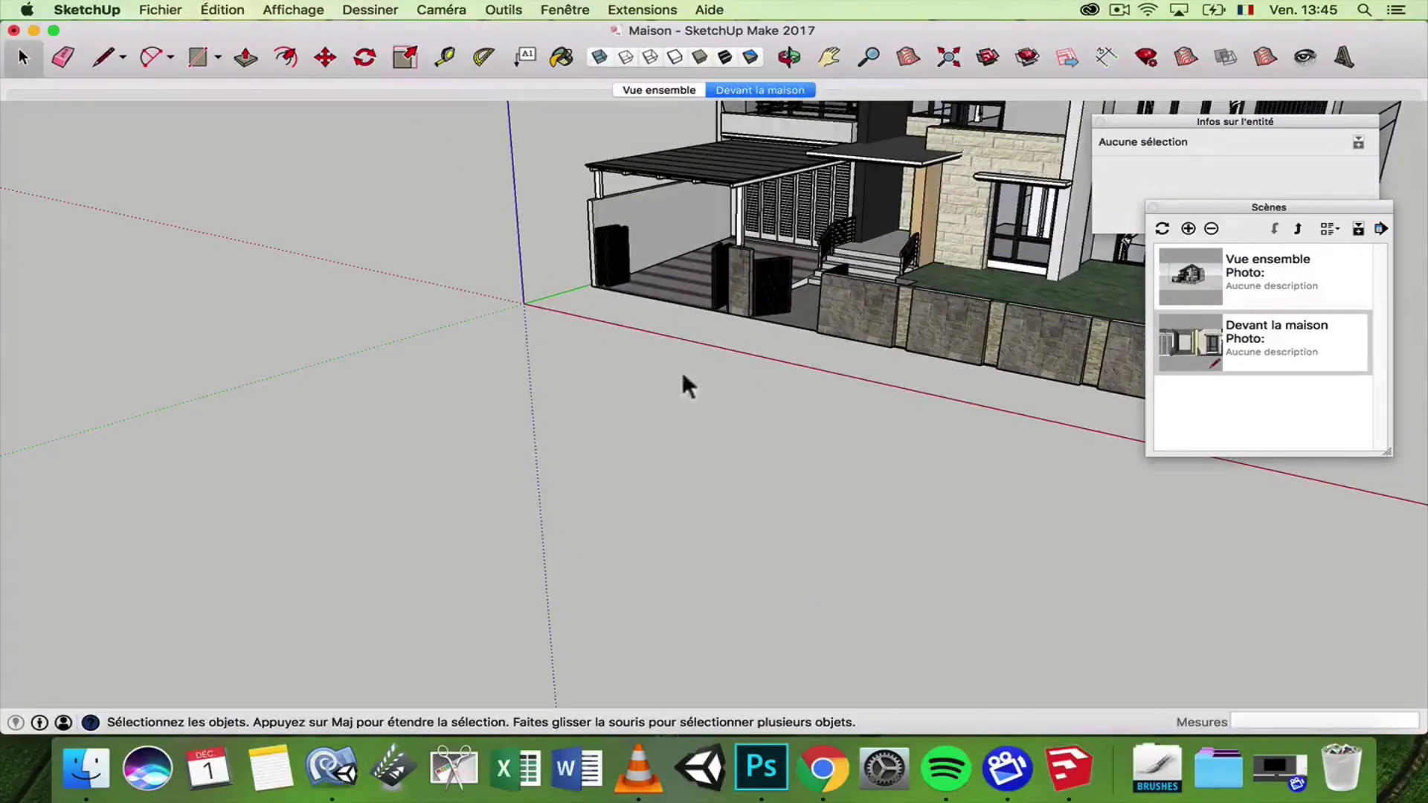
# - Look at the Styles tool set in the toolbar customisation window and close the window without changes
pyautogui.click(831, 60)
pyautogui.moveTo(835, 232); pyautogui.dragTo(685, 431)
pyautogui.moveTo(818, 385); pyautogui.dragTo(1060, 338, button='middle')
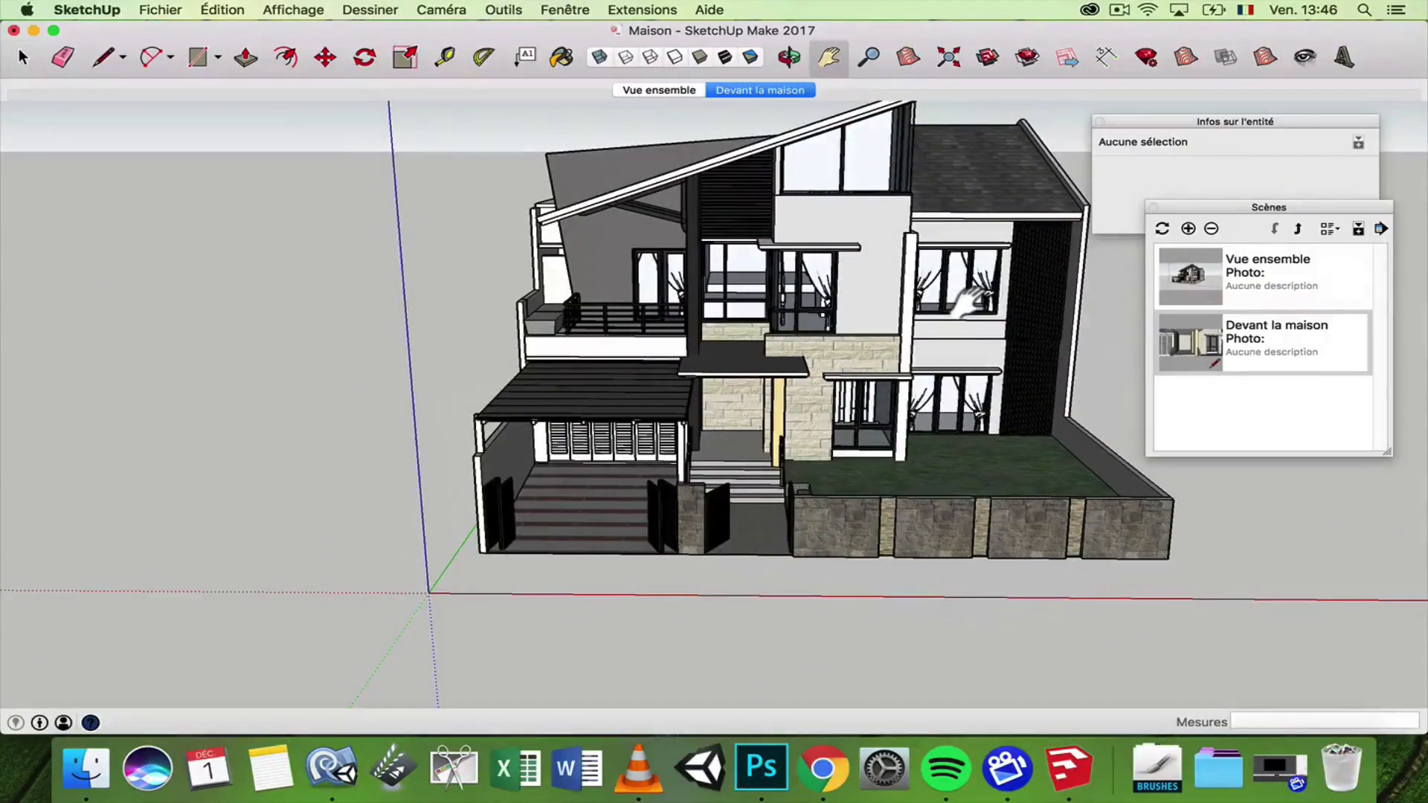
pyautogui.moveTo(845, 231); pyautogui.dragTo(735, 323)
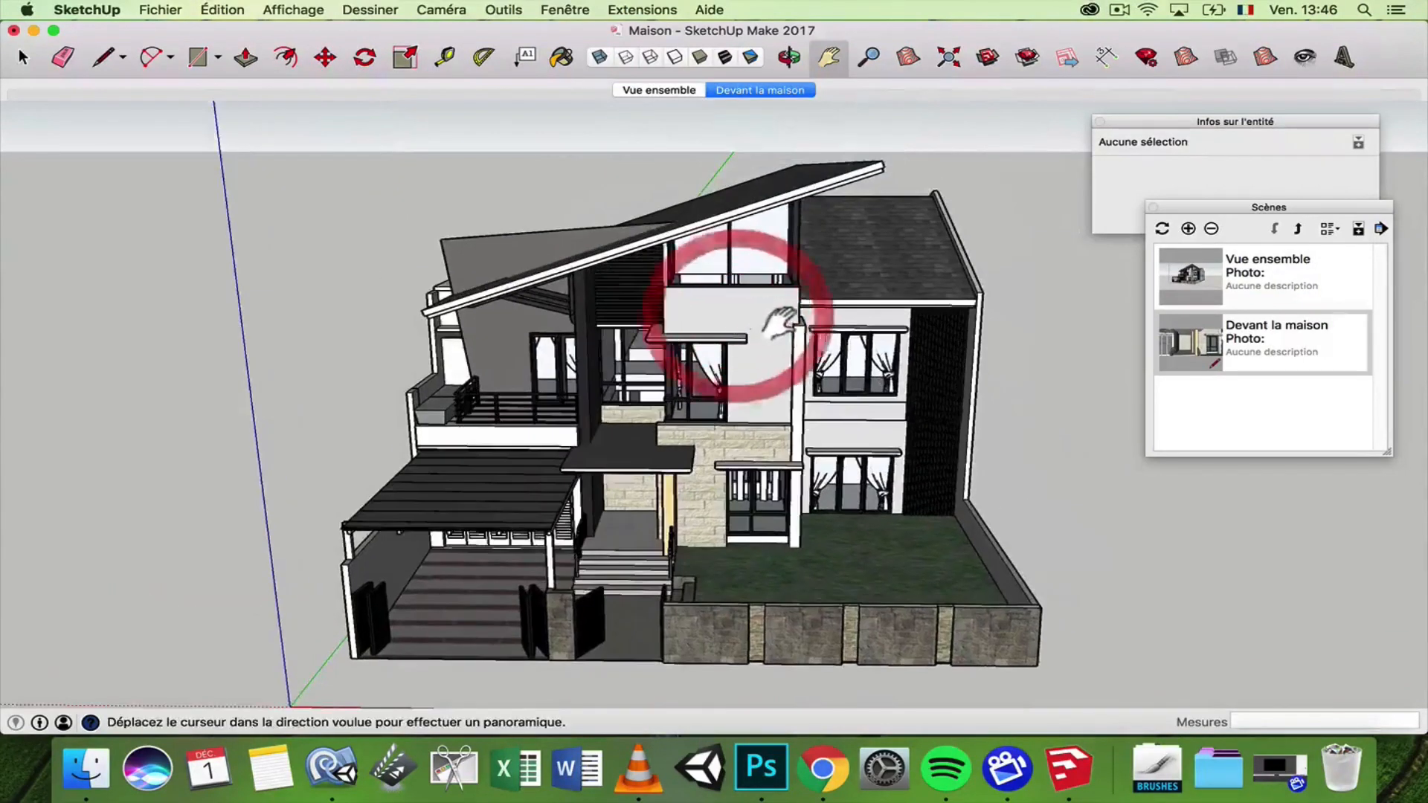
pyautogui.moveTo(781, 320); pyautogui.dragTo(665, 260, button='middle')
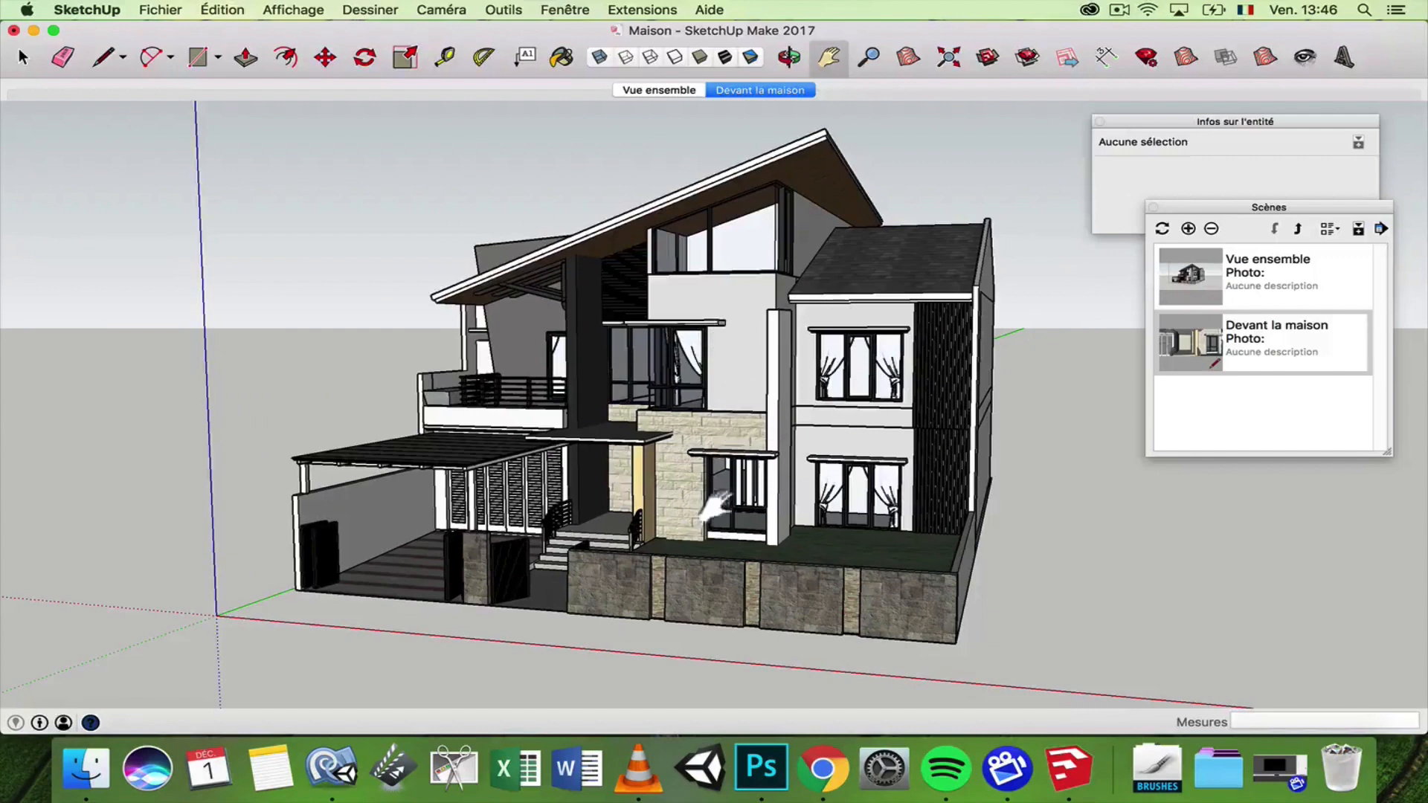
pyautogui.click(22, 58)
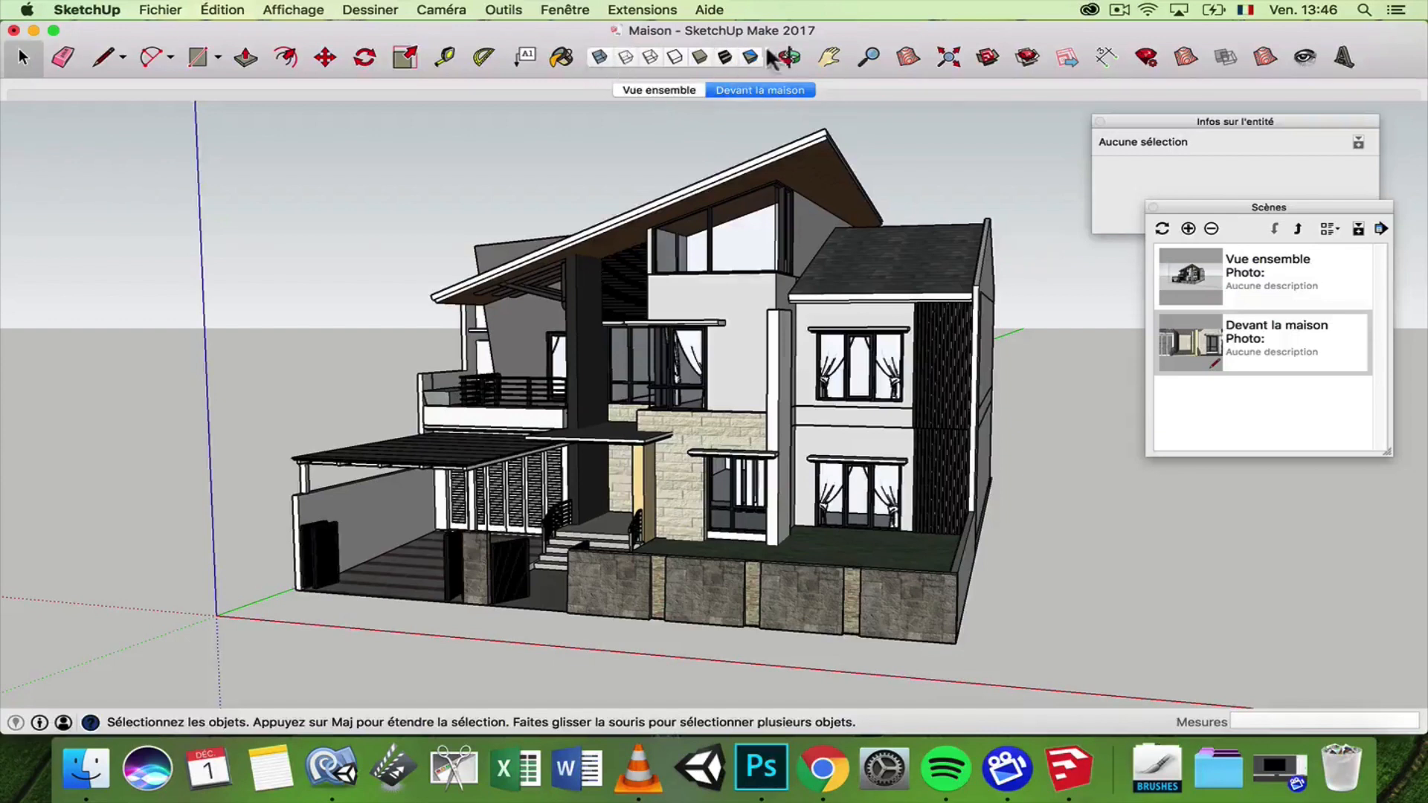
pyautogui.click(321, 10)
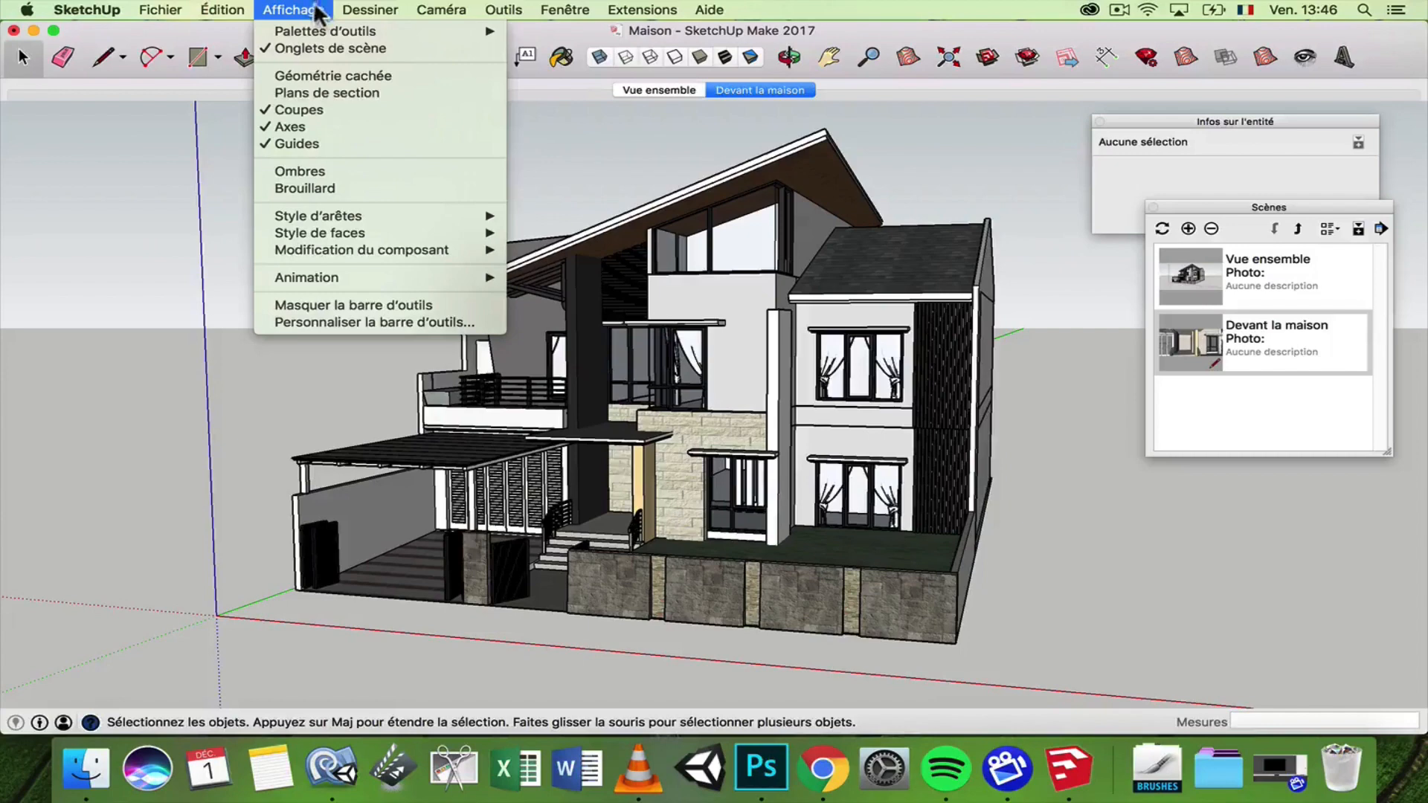
pyautogui.click(335, 322)
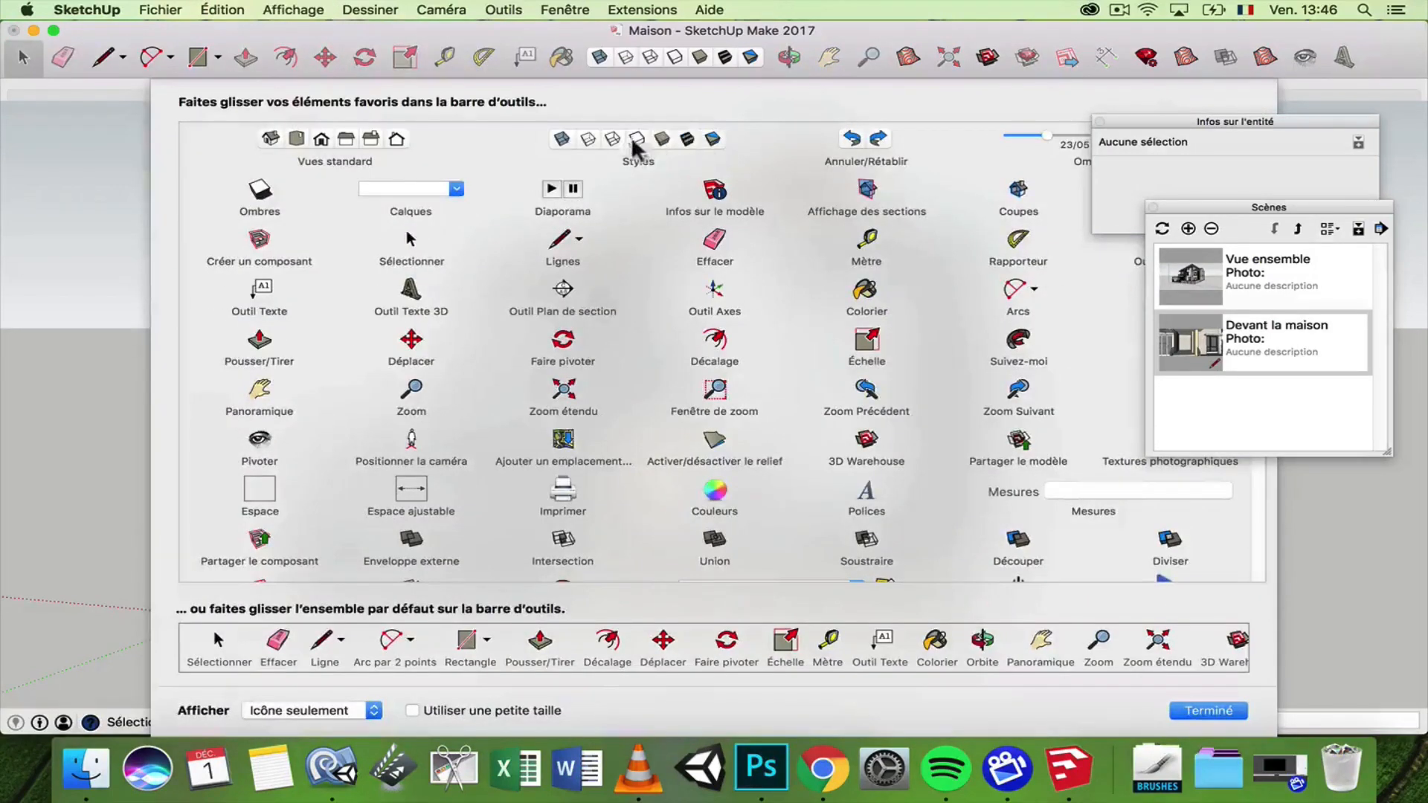
pyautogui.click(1187, 712)
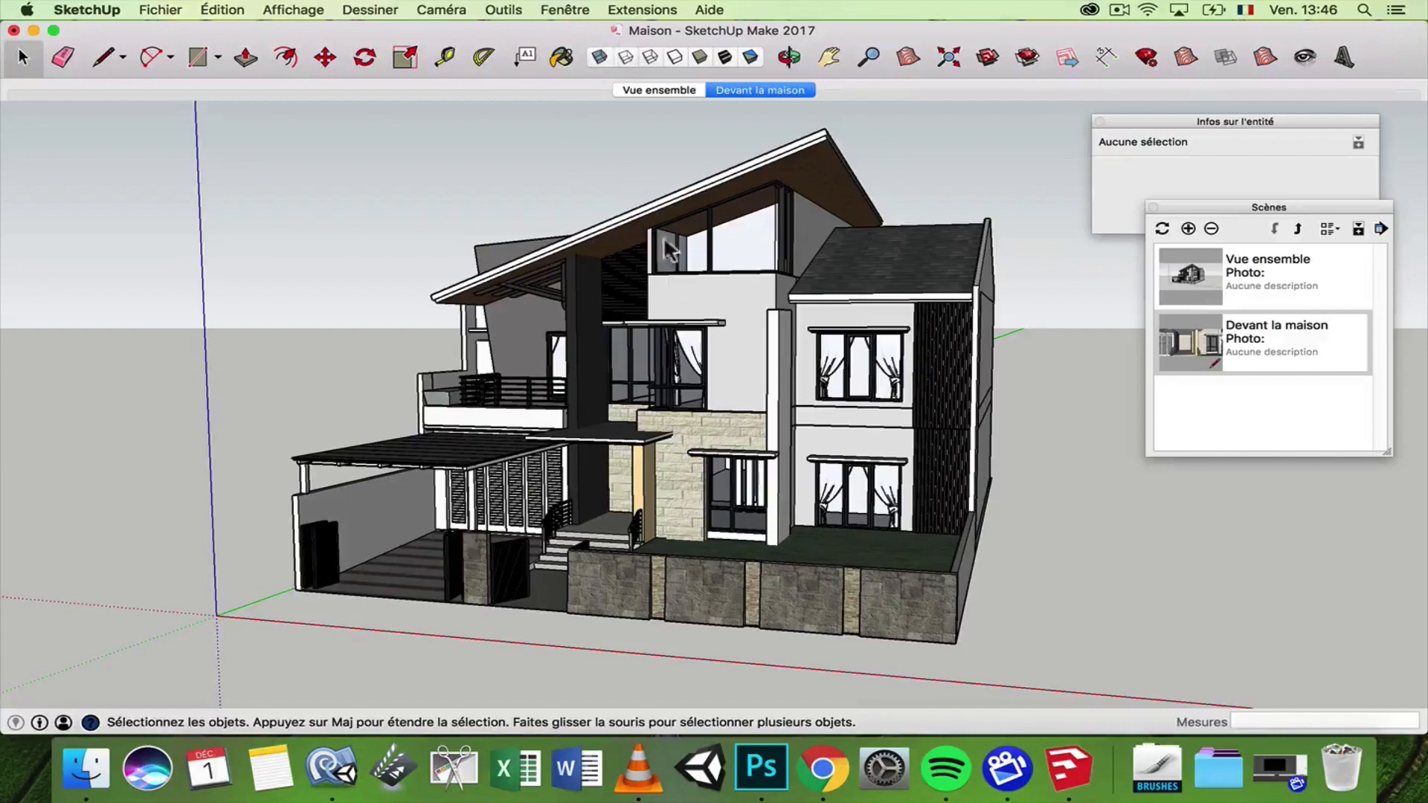
# - Display the model in the Monochrome face style and look over the house for reversed faces such as the upper glazing
pyautogui.scroll(-2, 836, 379)
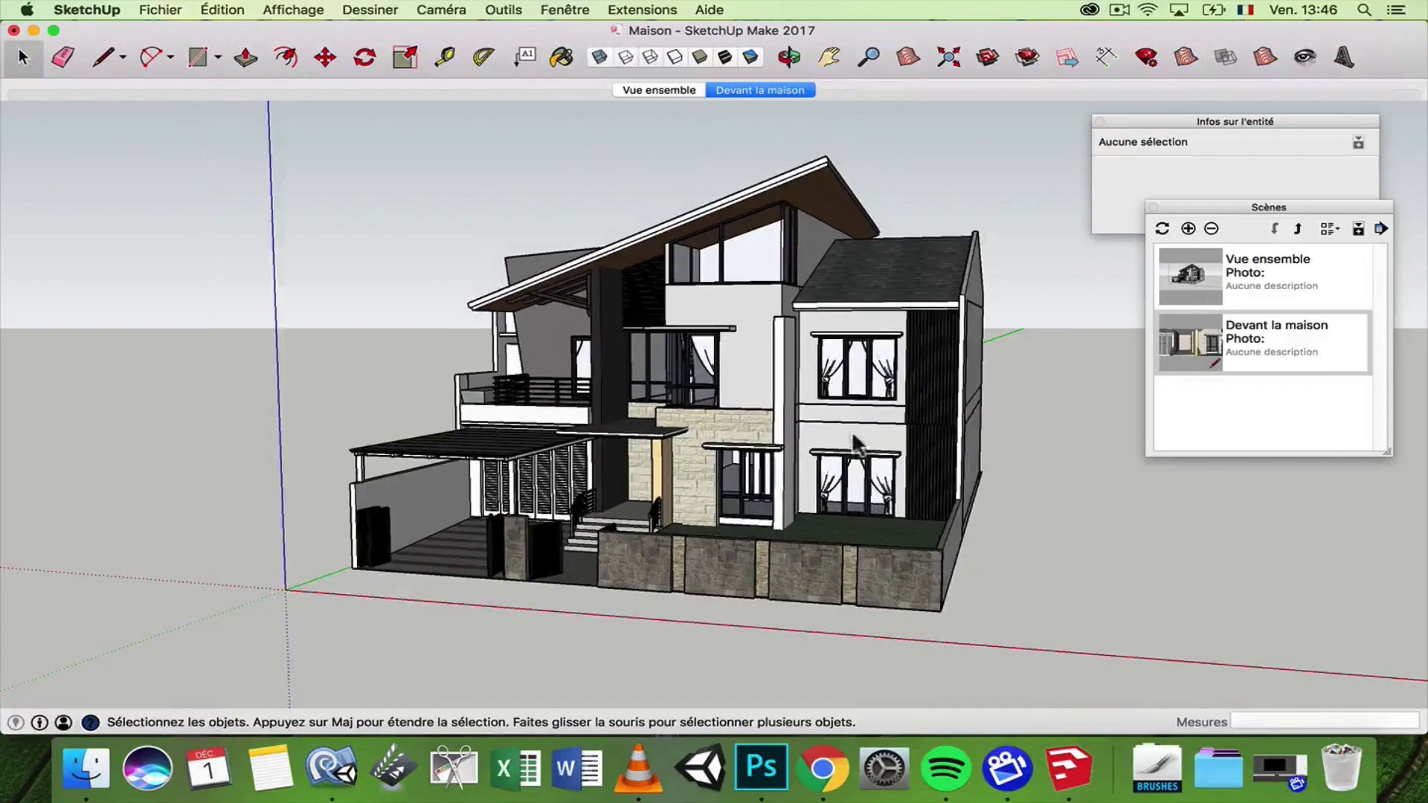
pyautogui.click(751, 58)
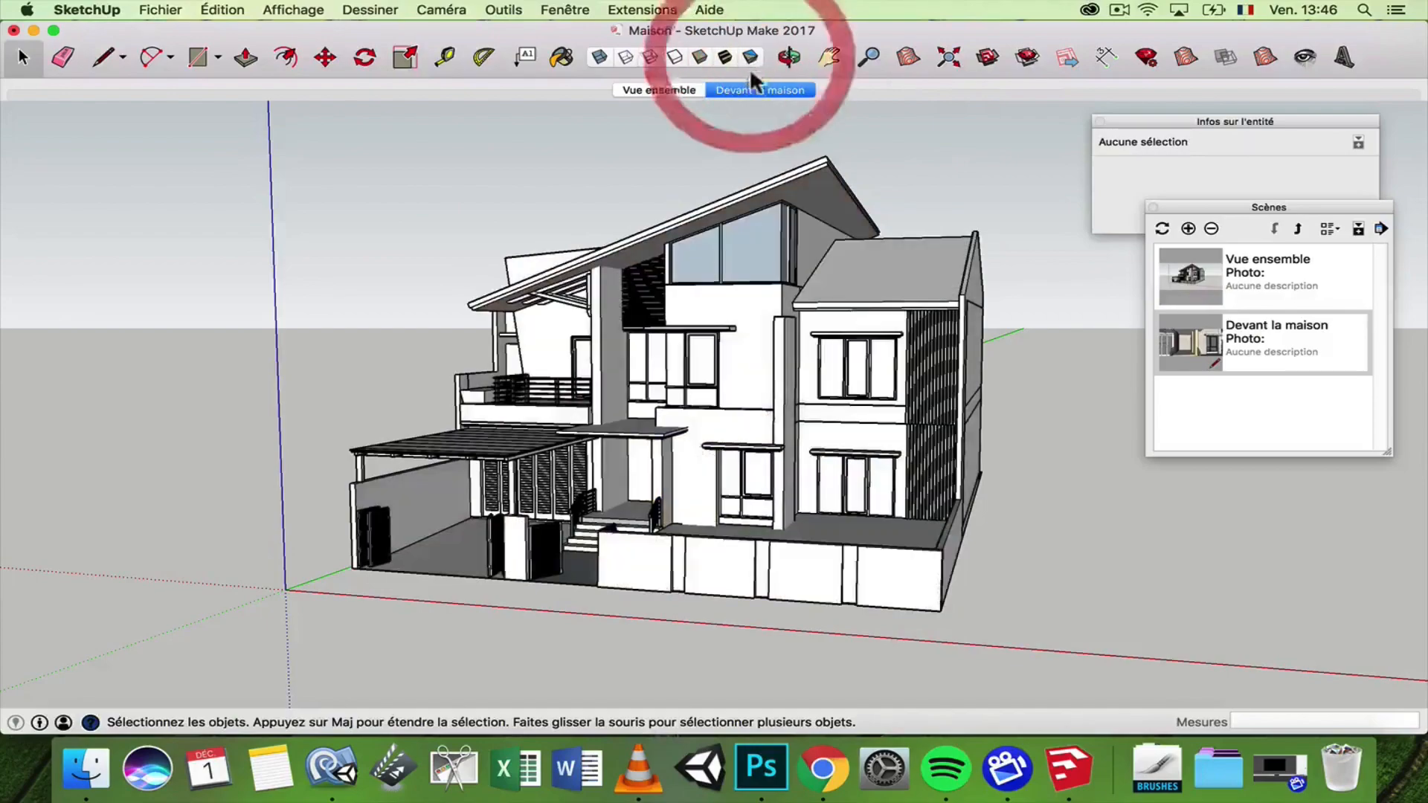
pyautogui.moveTo(693, 322); pyautogui.dragTo(506, 402, button='middle')
pyautogui.press('space')
pyautogui.scroll(5, 762, 261)
pyautogui.moveTo(749, 271); pyautogui.dragTo(605, 255, button='middle')
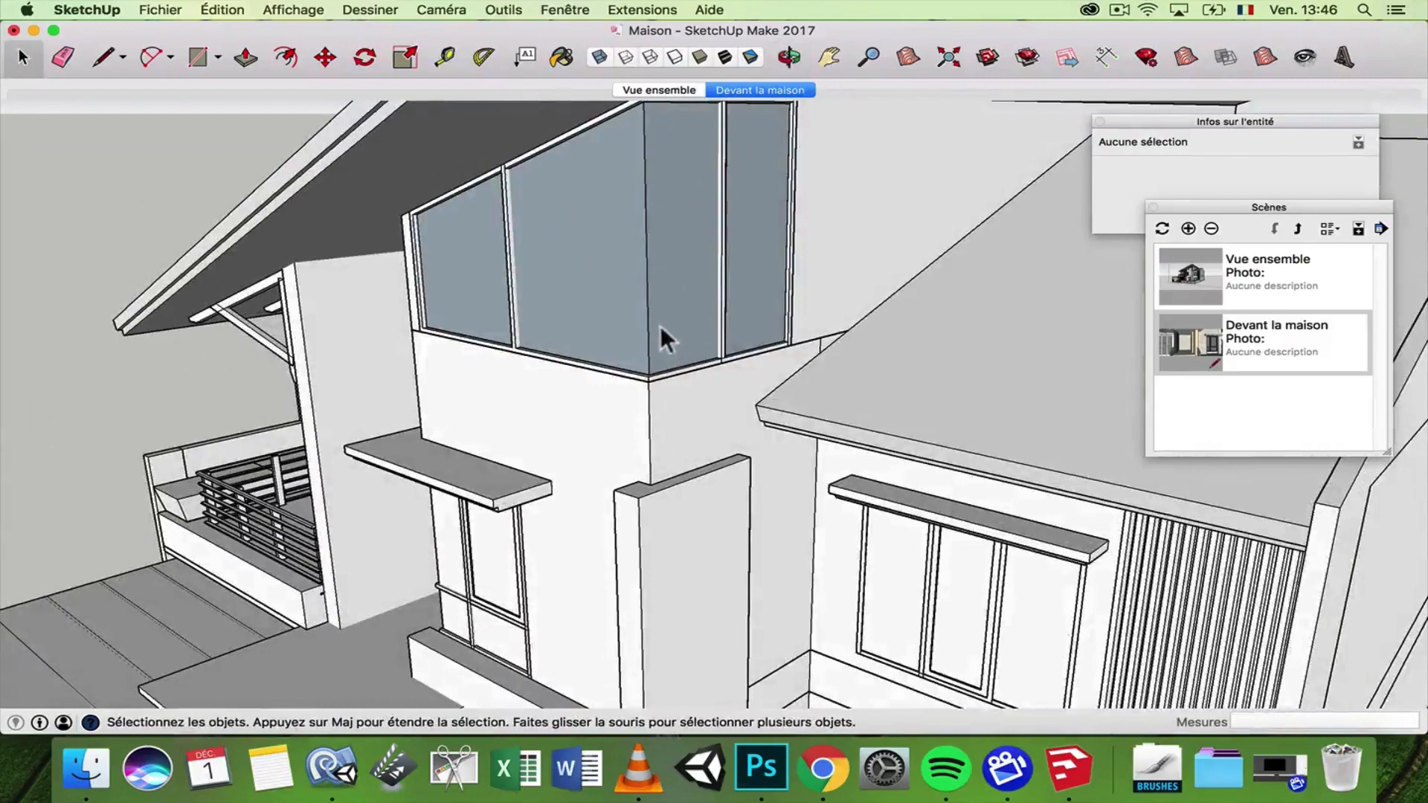
pyautogui.scroll(-10, 663, 329)
pyautogui.moveTo(665, 327); pyautogui.dragTo(683, 369, button='middle')
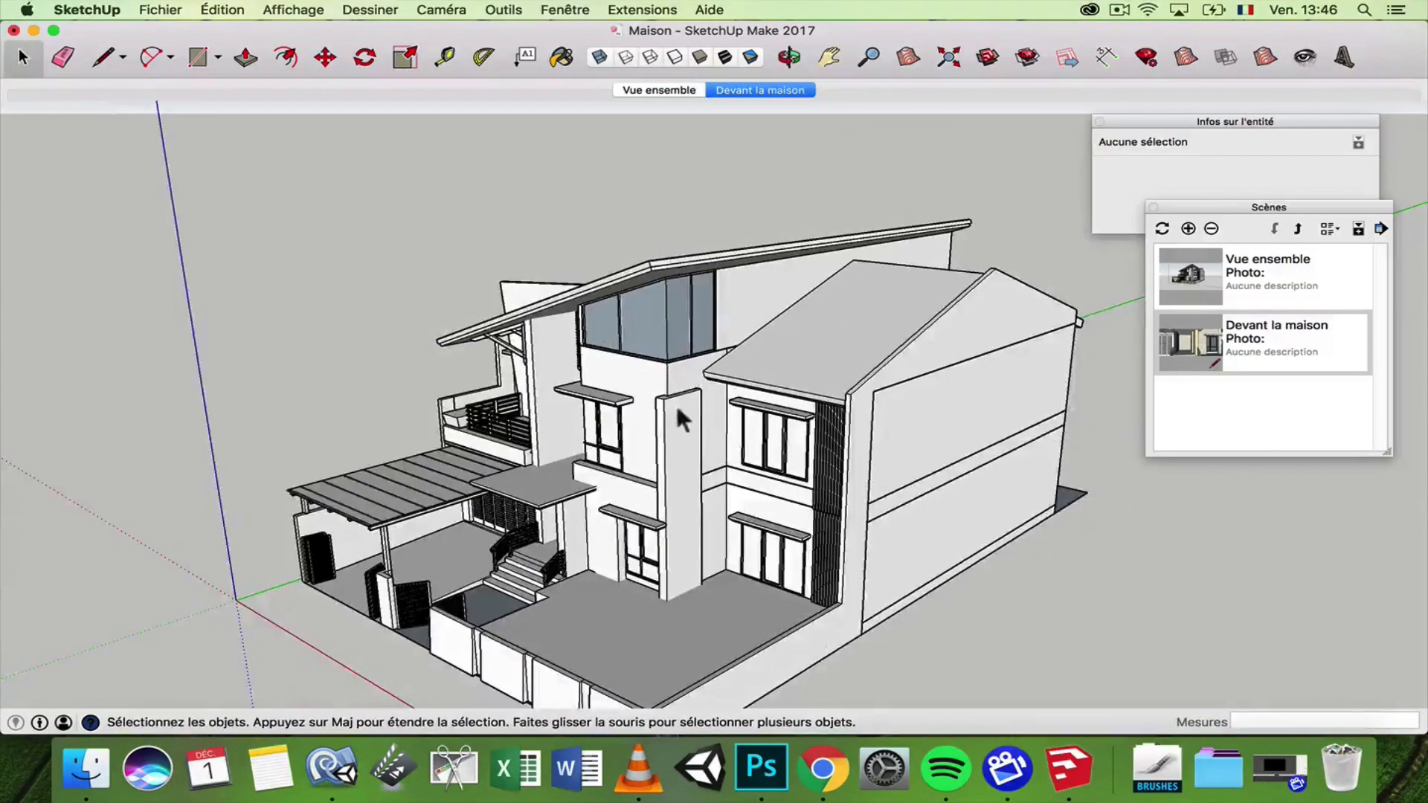
pyautogui.scroll(2, 664, 369)
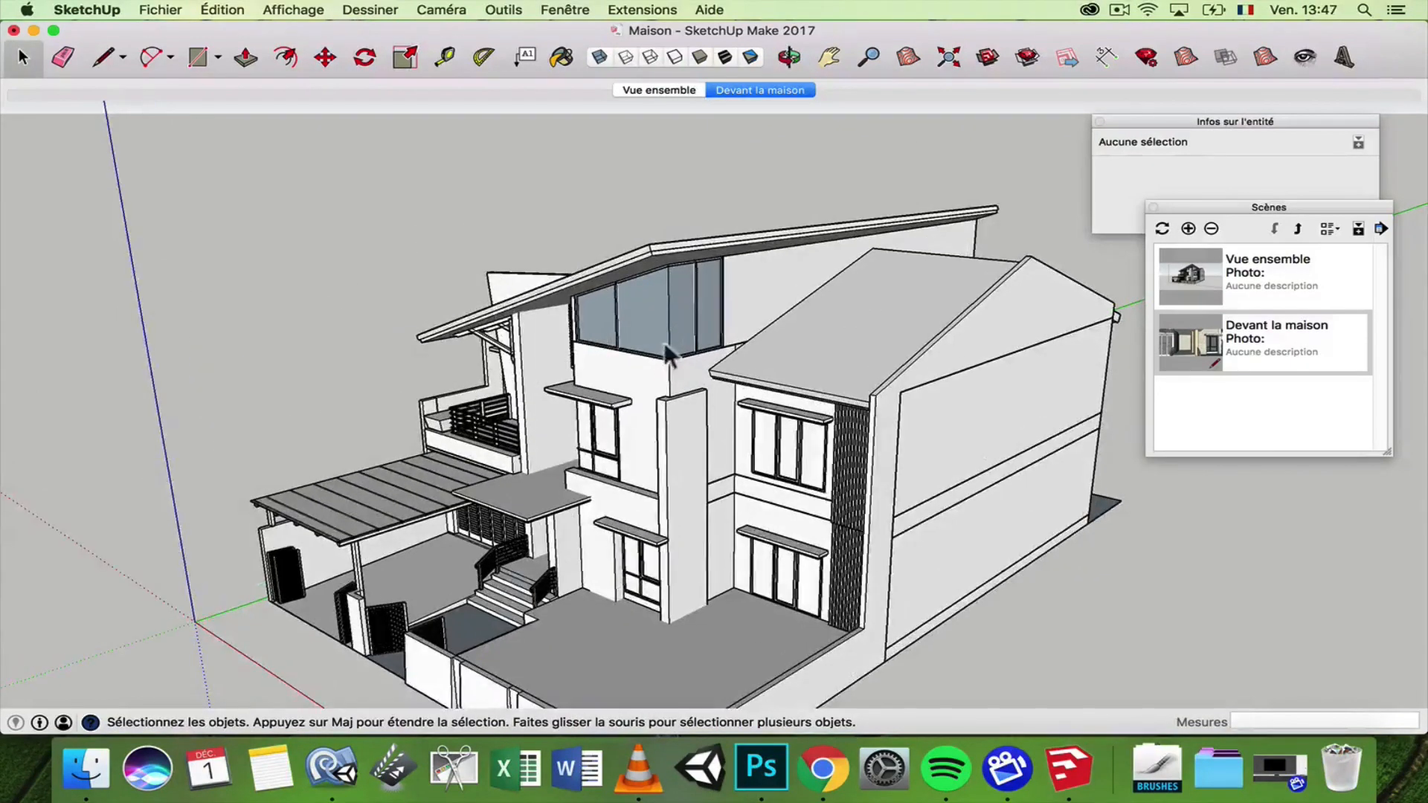
# - Reverse the ground face between the entrance gate and the foot of the steps
pyautogui.scroll(6, 565, 476)
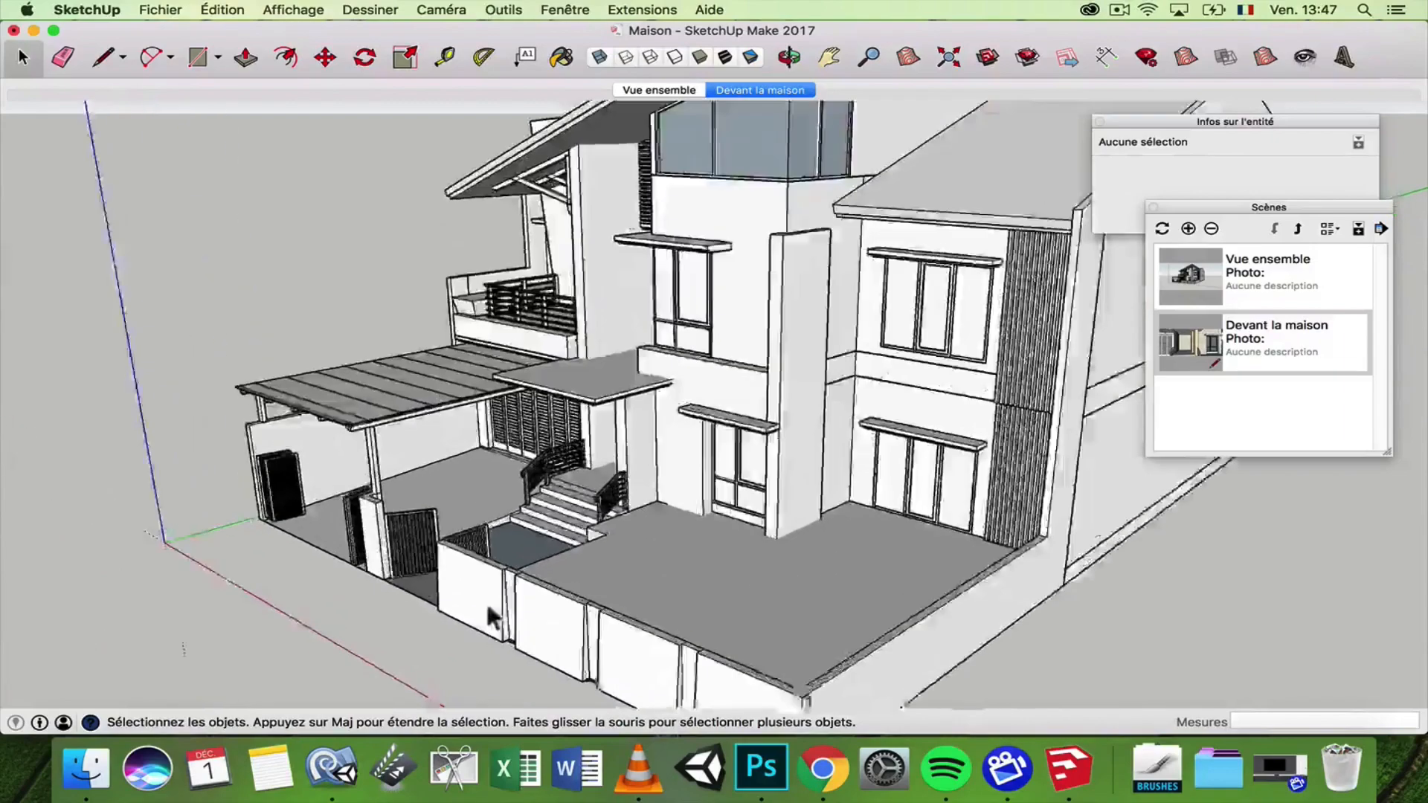
pyautogui.moveTo(511, 541); pyautogui.dragTo(727, 568, button='middle')
pyautogui.scroll(5, 640, 565)
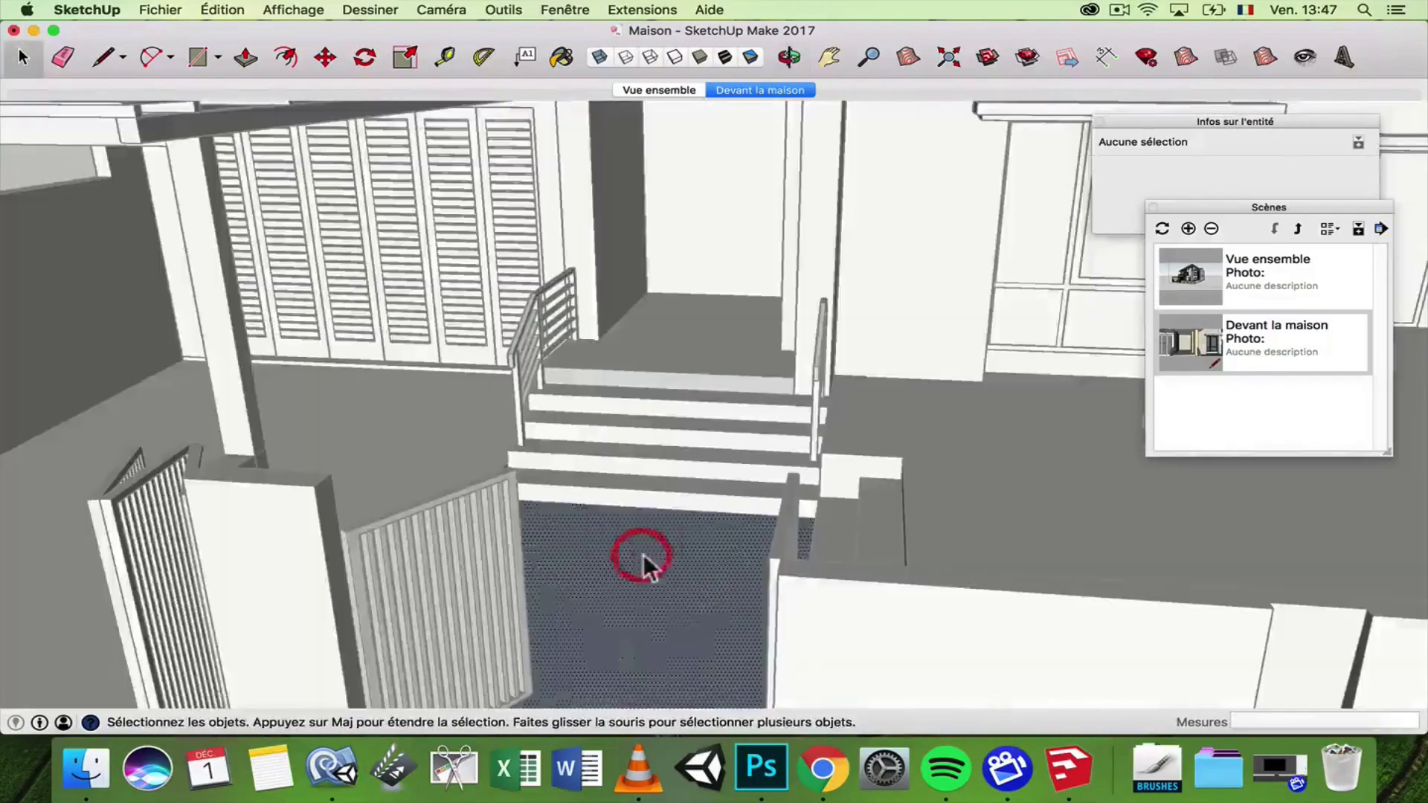
pyautogui.doubleClick(643, 558)
pyautogui.scroll(2, 657, 545)
pyautogui.click(578, 506)
pyautogui.rightClick(582, 512)
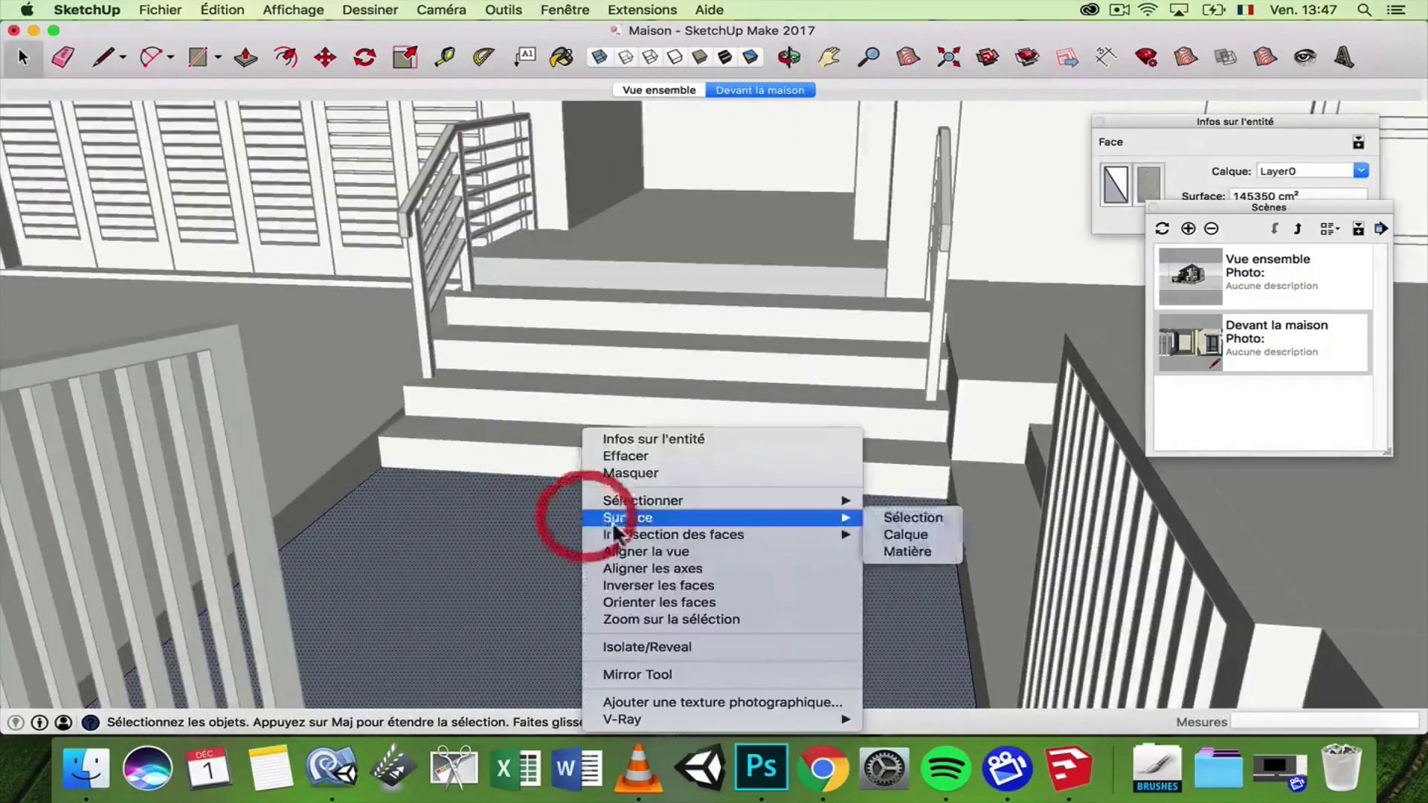
pyautogui.click(623, 587)
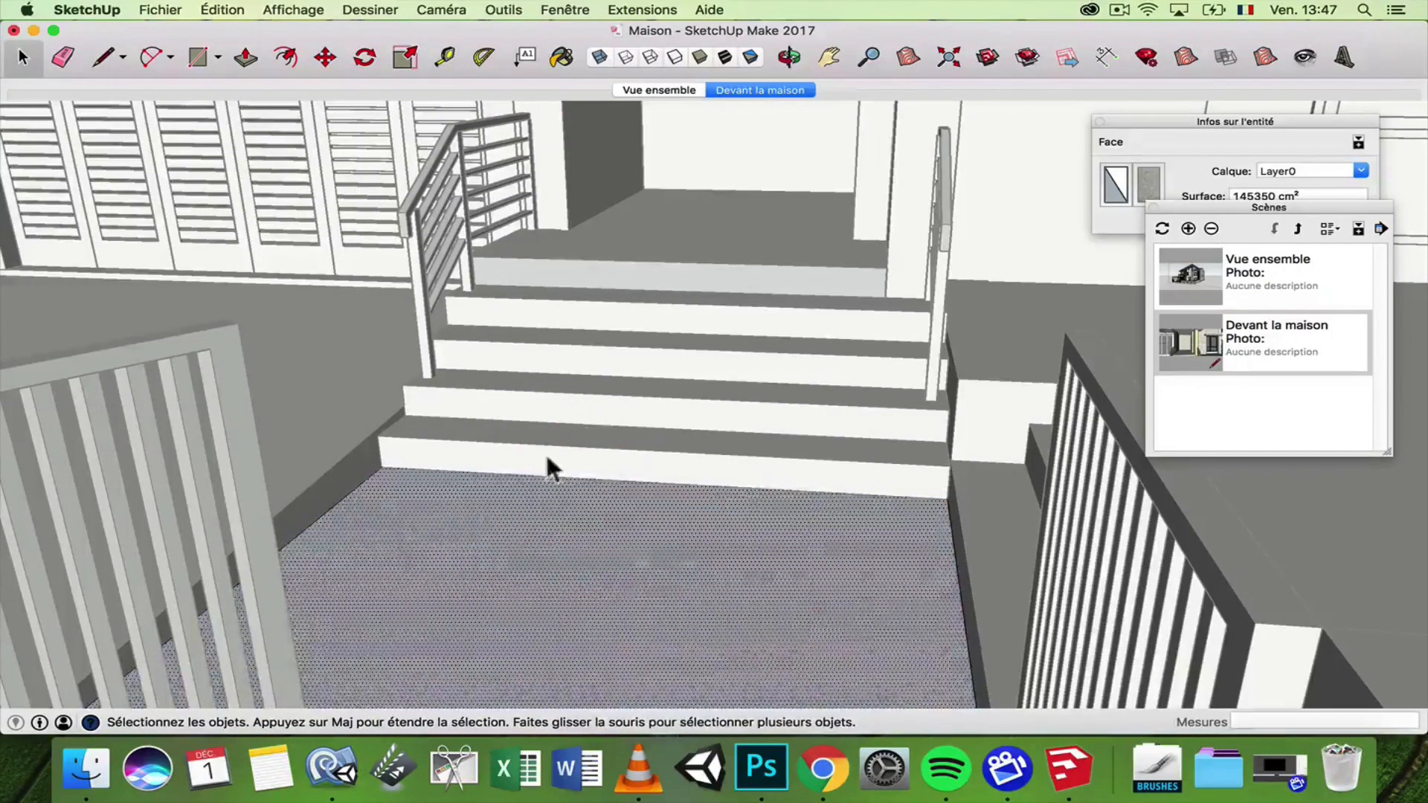
# - Reverse the face of the top riser on the entrance steps and clear the selection
pyautogui.scroll(-3, 588, 424)
pyautogui.click(658, 329)
pyautogui.scroll(3, 647, 332)
pyautogui.rightClick(644, 332)
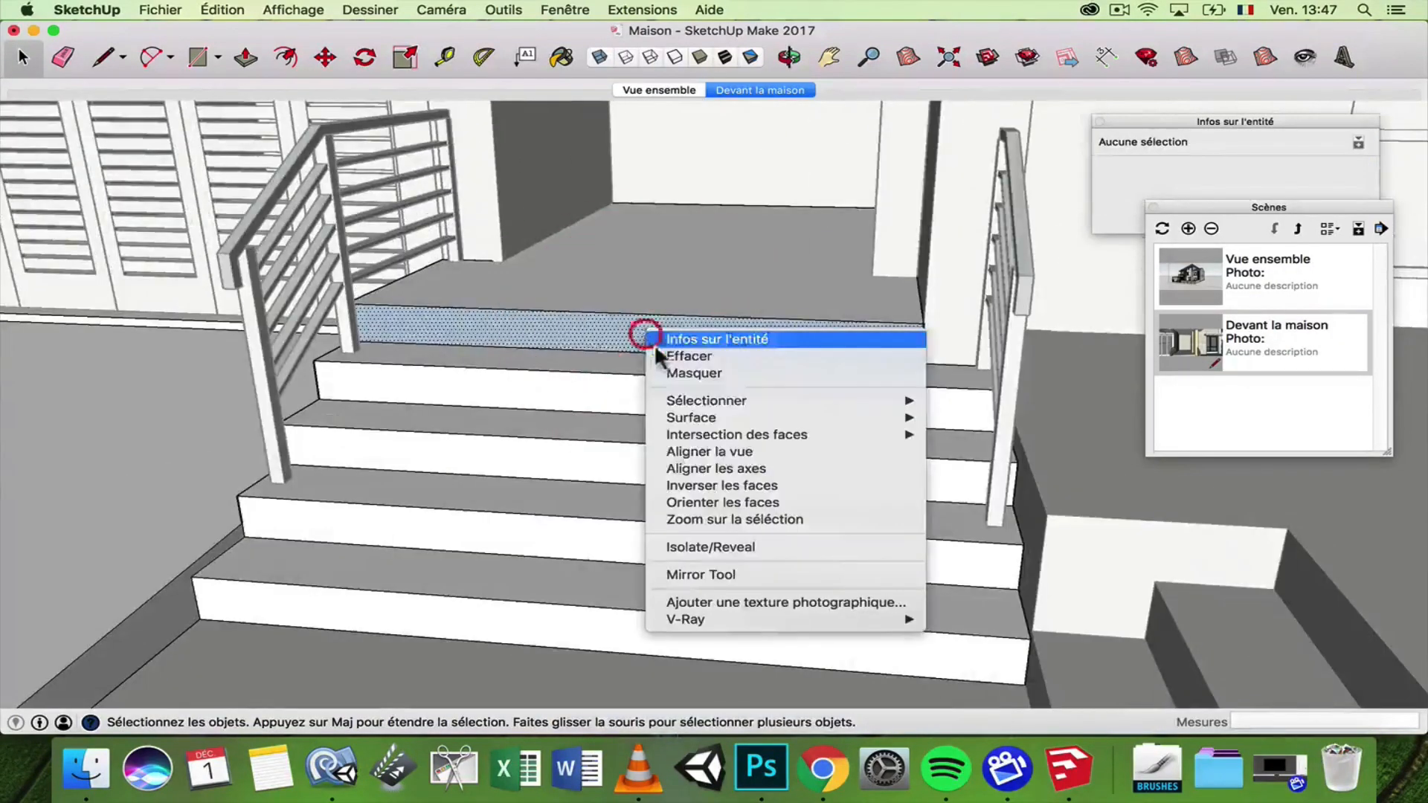
pyautogui.click(703, 485)
pyautogui.scroll(-5, 604, 215)
pyautogui.click(609, 229)
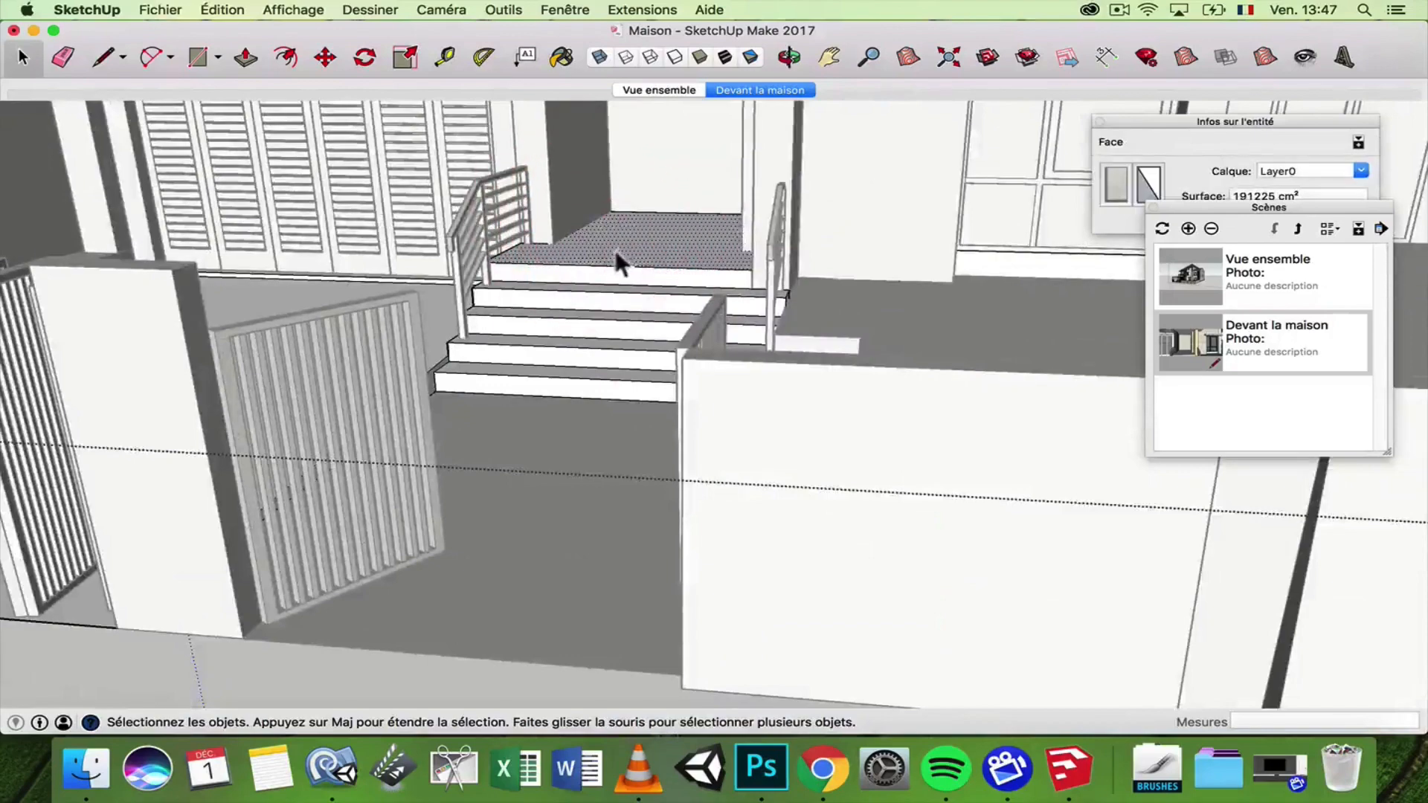
pyautogui.press('Escape')
# - Open the handrail group on the garage side of the entrance steps and reverse all of its faces
pyautogui.scroll(6, 455, 215)
pyautogui.scroll(-3, 609, 226)
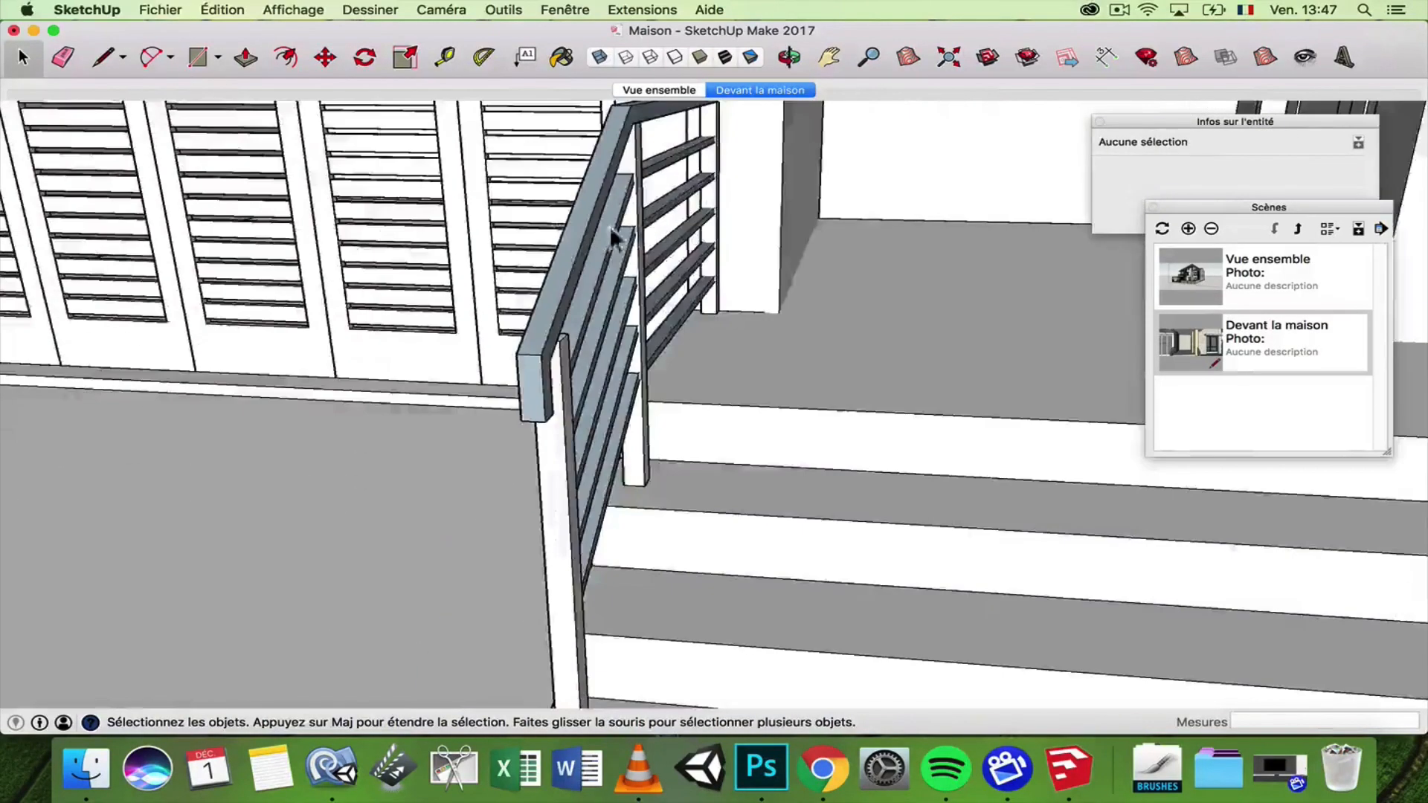
pyautogui.moveTo(609, 226); pyautogui.dragTo(448, 274, button='middle')
pyautogui.click(402, 254)
pyautogui.doubleClick(404, 244)
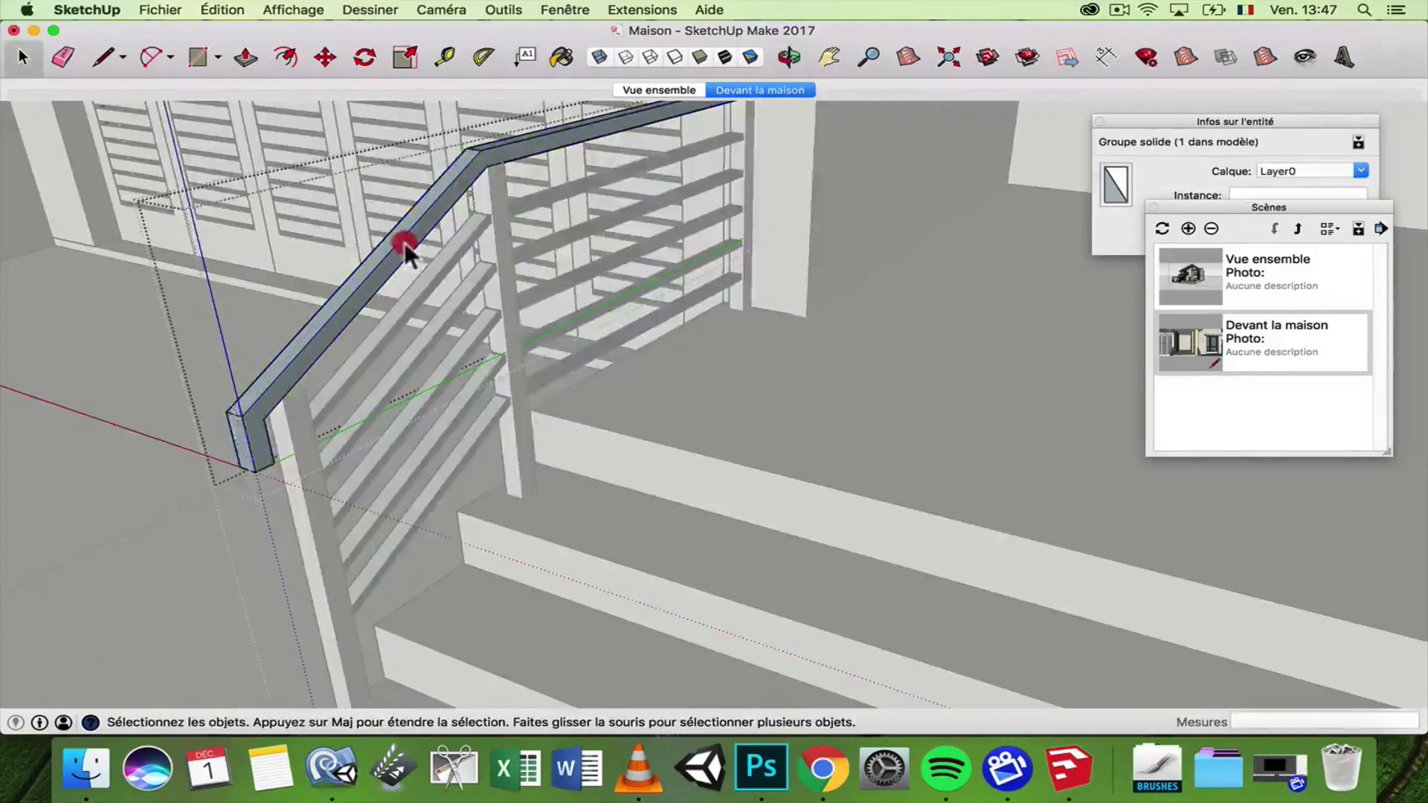
pyautogui.tripleClick(404, 243)
pyautogui.rightClick(405, 241)
pyautogui.click(491, 411)
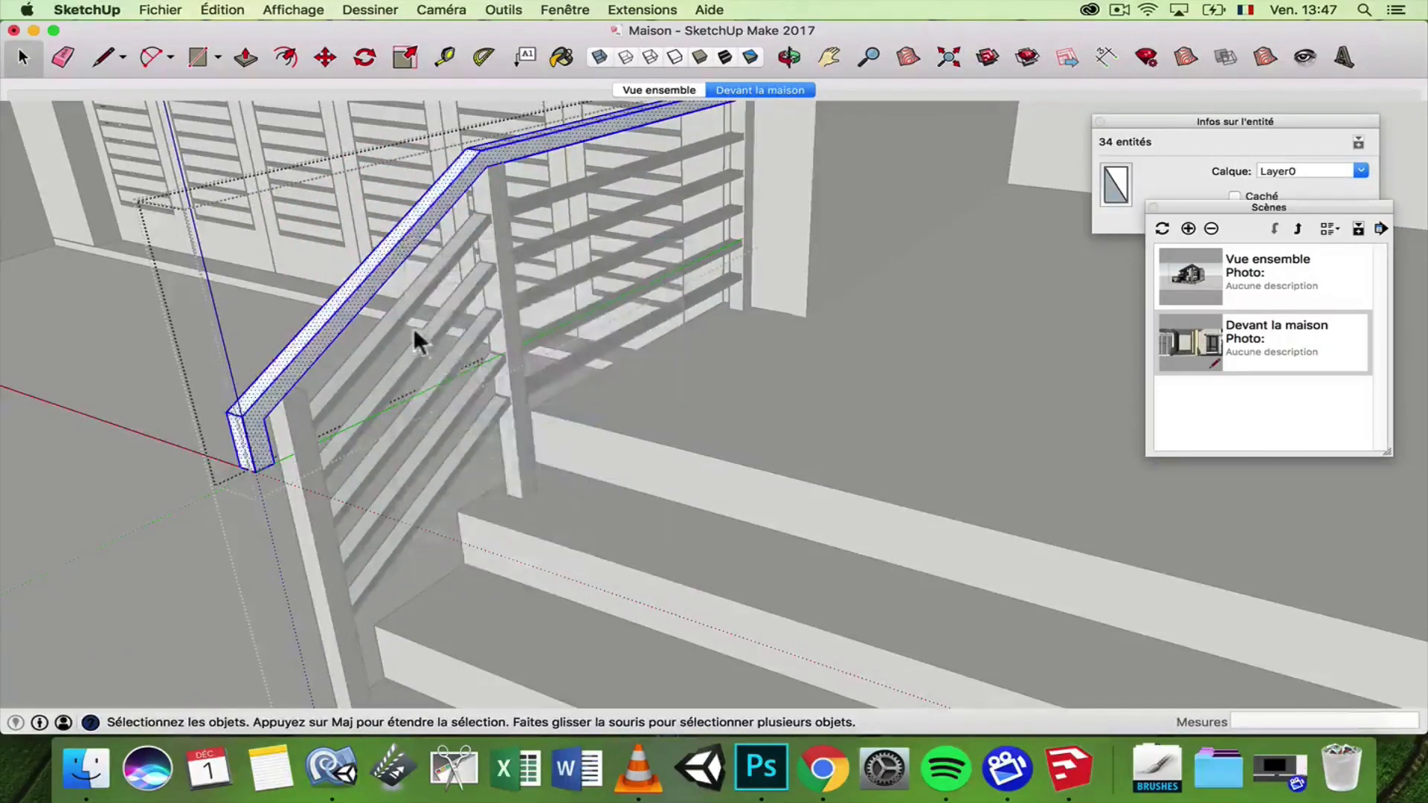
# - Open the group of bars below that handrail, reverse all of its faces and leave the group
pyautogui.click(406, 314)
pyautogui.doubleClick(404, 311)
pyautogui.click(404, 311)
pyautogui.rightClick(409, 310)
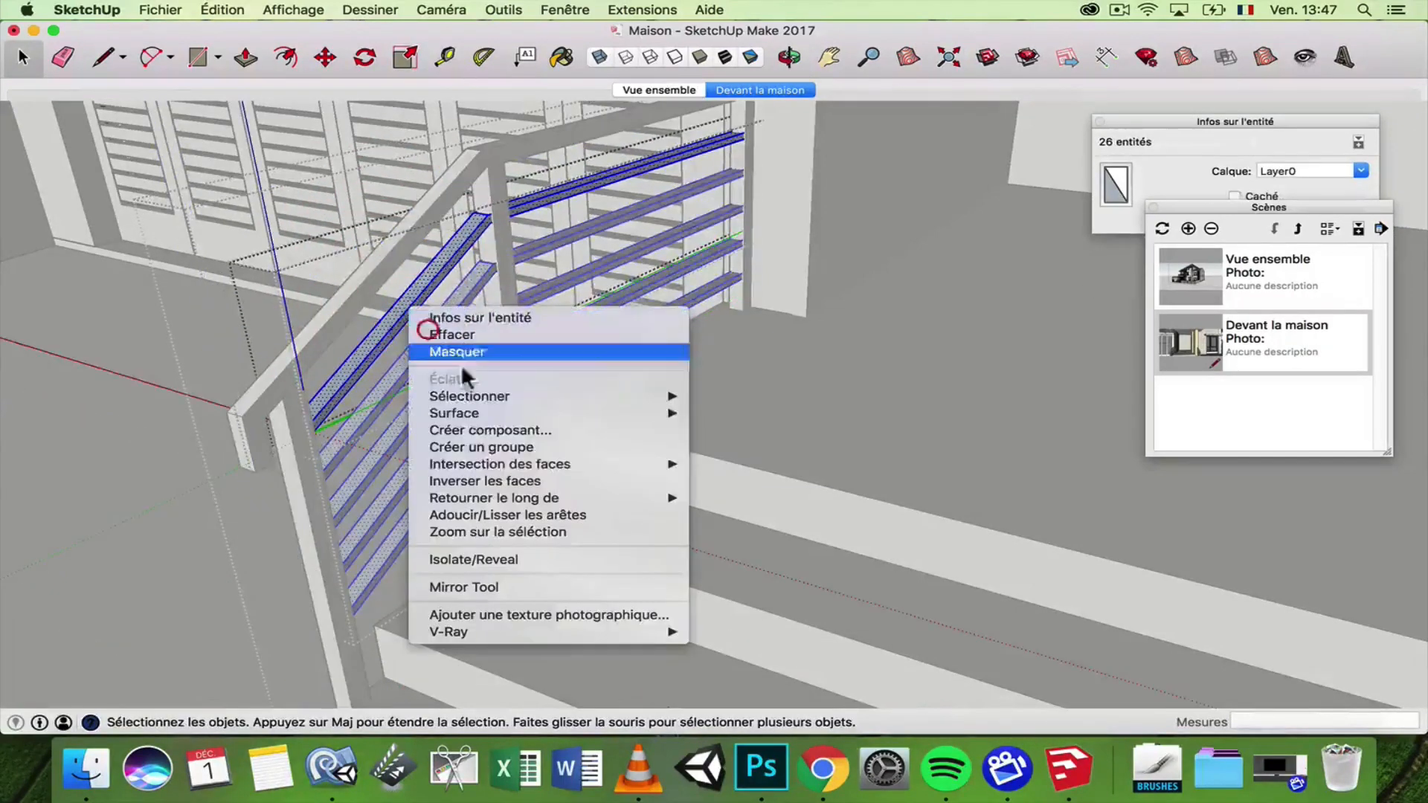
pyautogui.press('Escape')
pyautogui.scroll(-5, 580, 368)
pyautogui.press('Escape')
pyautogui.press('Escape')
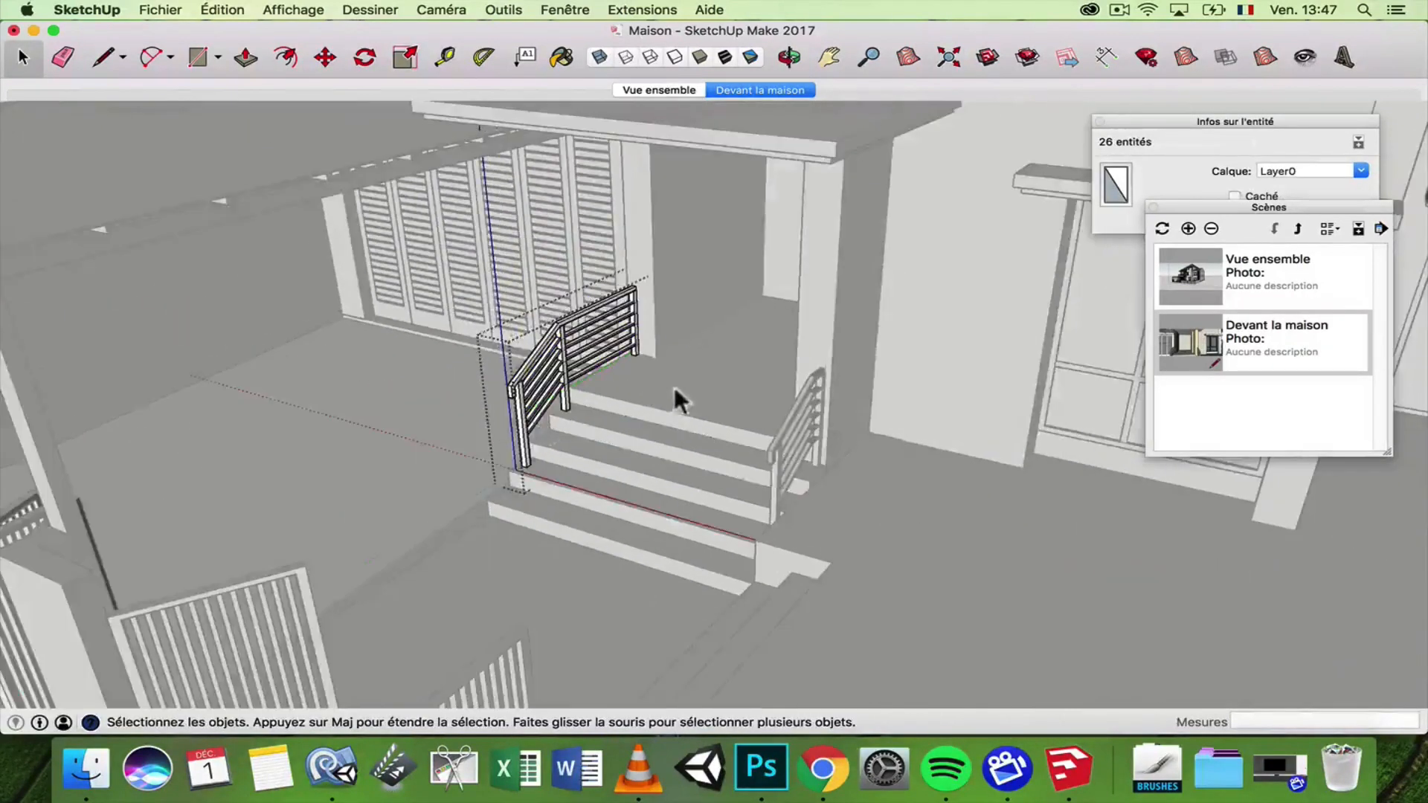
# - Open the railing component on the garden side of the entrance steps and reverse all faces of its handrail group
pyautogui.scroll(5, 794, 411)
pyautogui.moveTo(791, 410); pyautogui.dragTo(742, 380, button='middle')
pyautogui.scroll(4, 742, 380)
pyautogui.click(742, 379)
pyautogui.doubleClick(734, 358)
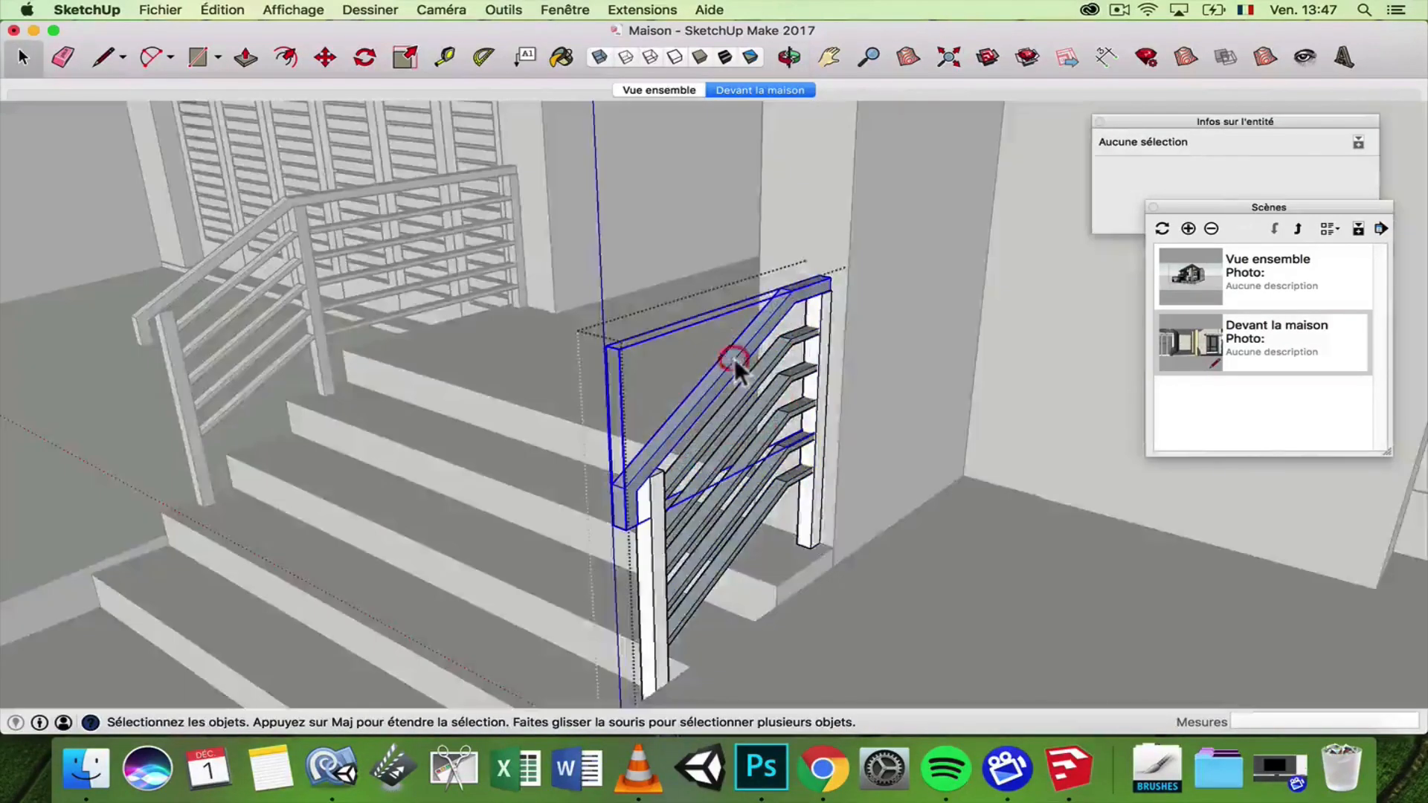
pyautogui.click(735, 359)
pyautogui.rightClick(735, 356)
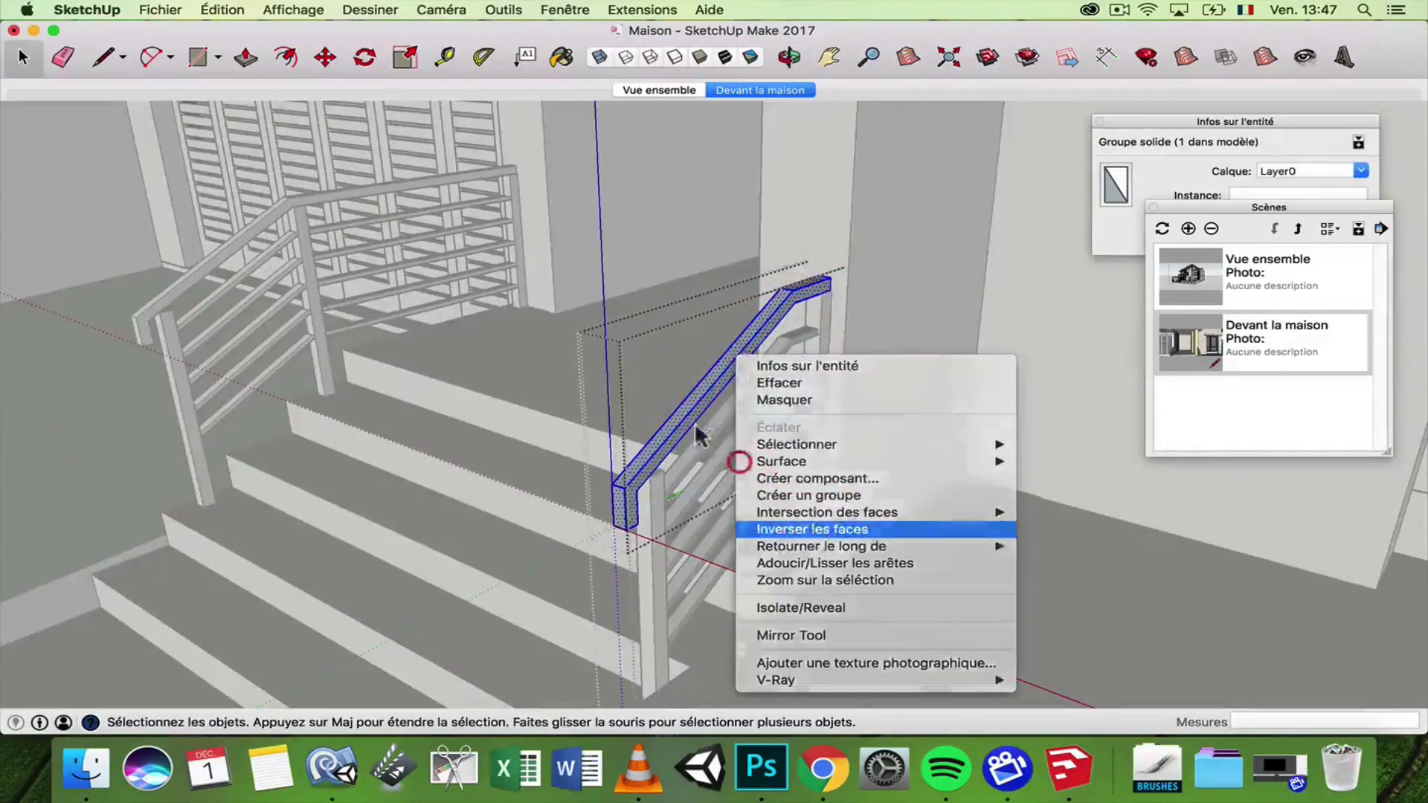
pyautogui.click(811, 529)
pyautogui.click(702, 439)
# - Select all five bars below the garden-side handrail, reverse their faces and leave the railing component
pyautogui.click(740, 505)
pyautogui.click(744, 525)
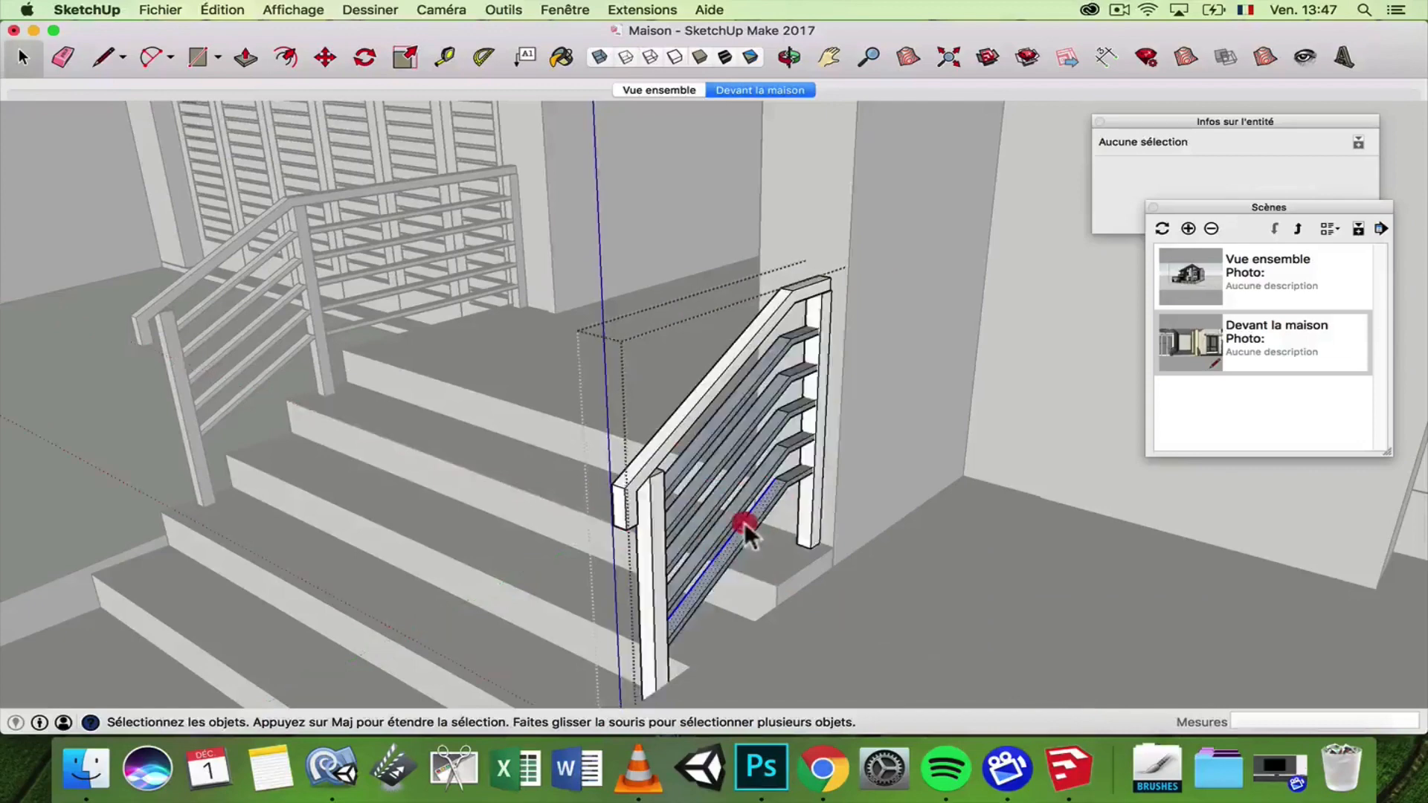
pyautogui.moveTo(745, 529); pyautogui.dragTo(473, 371, button='middle')
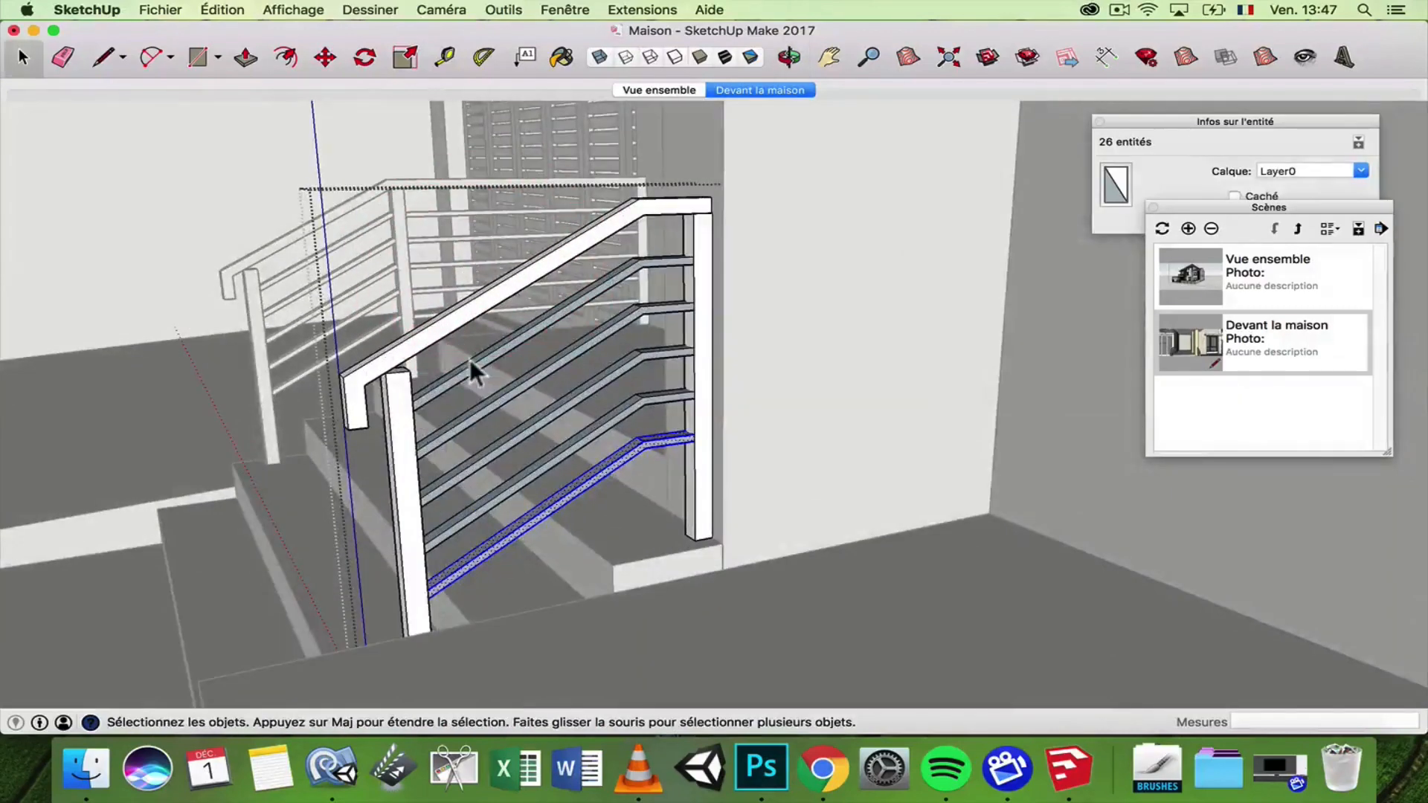
pyautogui.keyDown('shift'); pyautogui.click(505, 411); pyautogui.keyUp('shift')
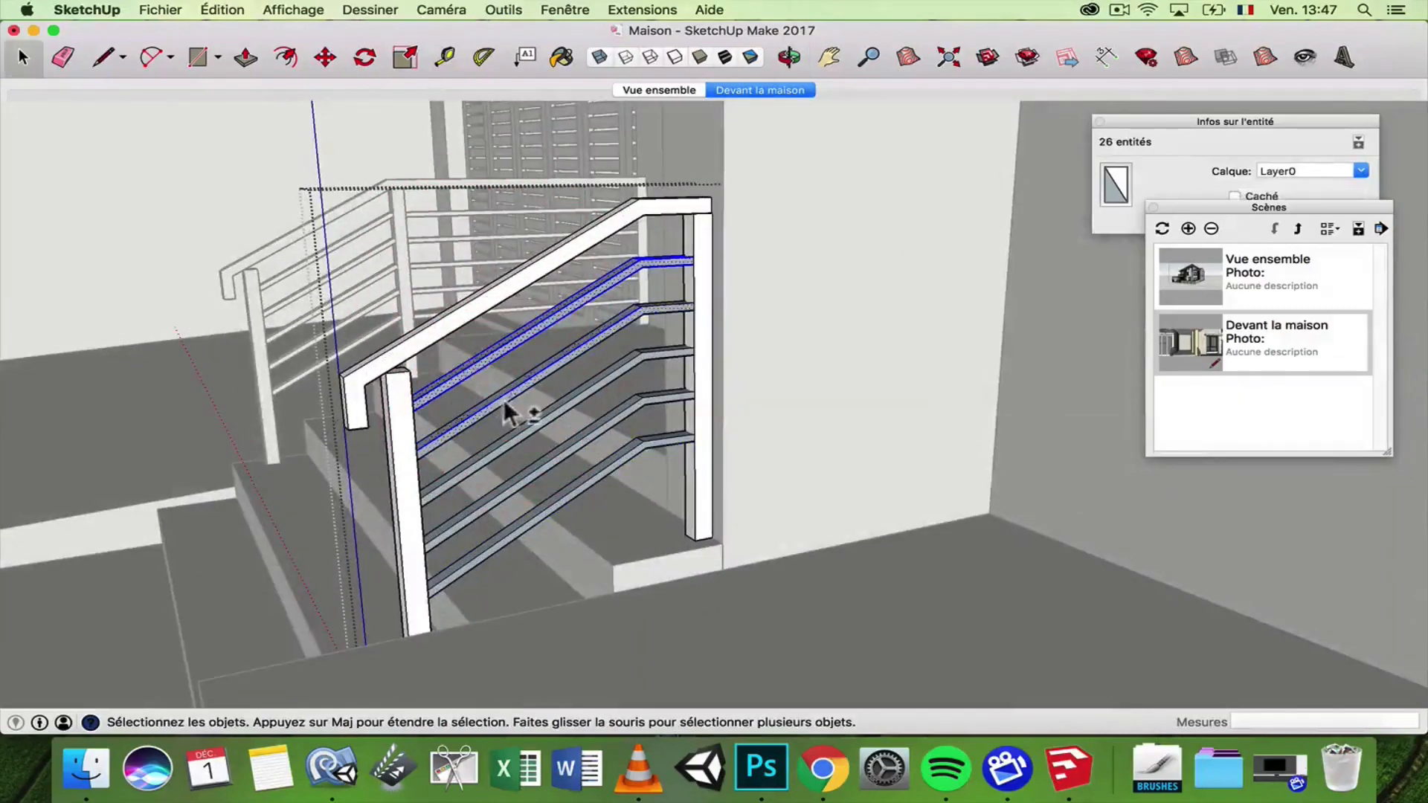
pyautogui.keyDown('shift'); pyautogui.click(545, 427); pyautogui.keyUp('shift')
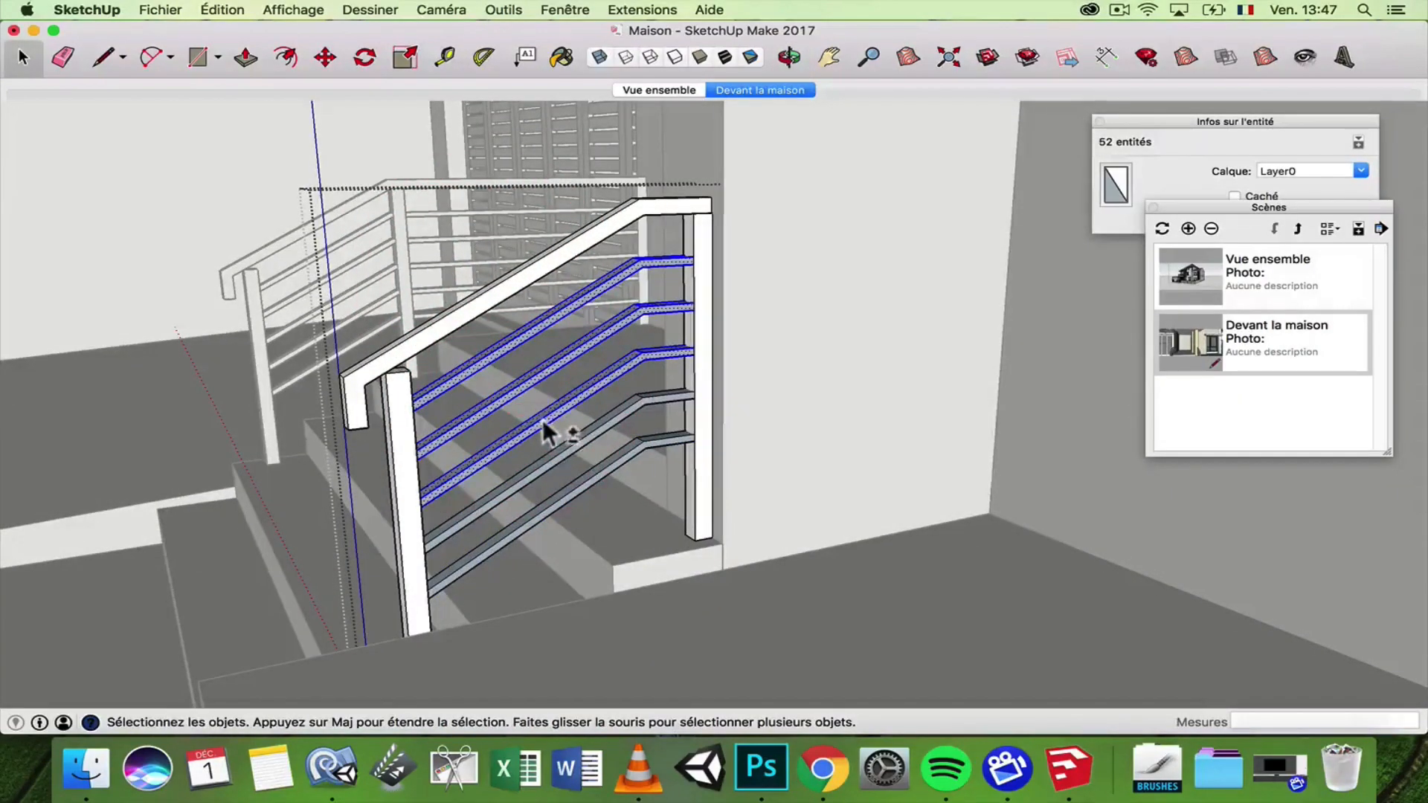
pyautogui.keyDown('shift'); pyautogui.click(590, 480); pyautogui.keyUp('shift')
pyautogui.rightClick(590, 480)
pyautogui.click(642, 561)
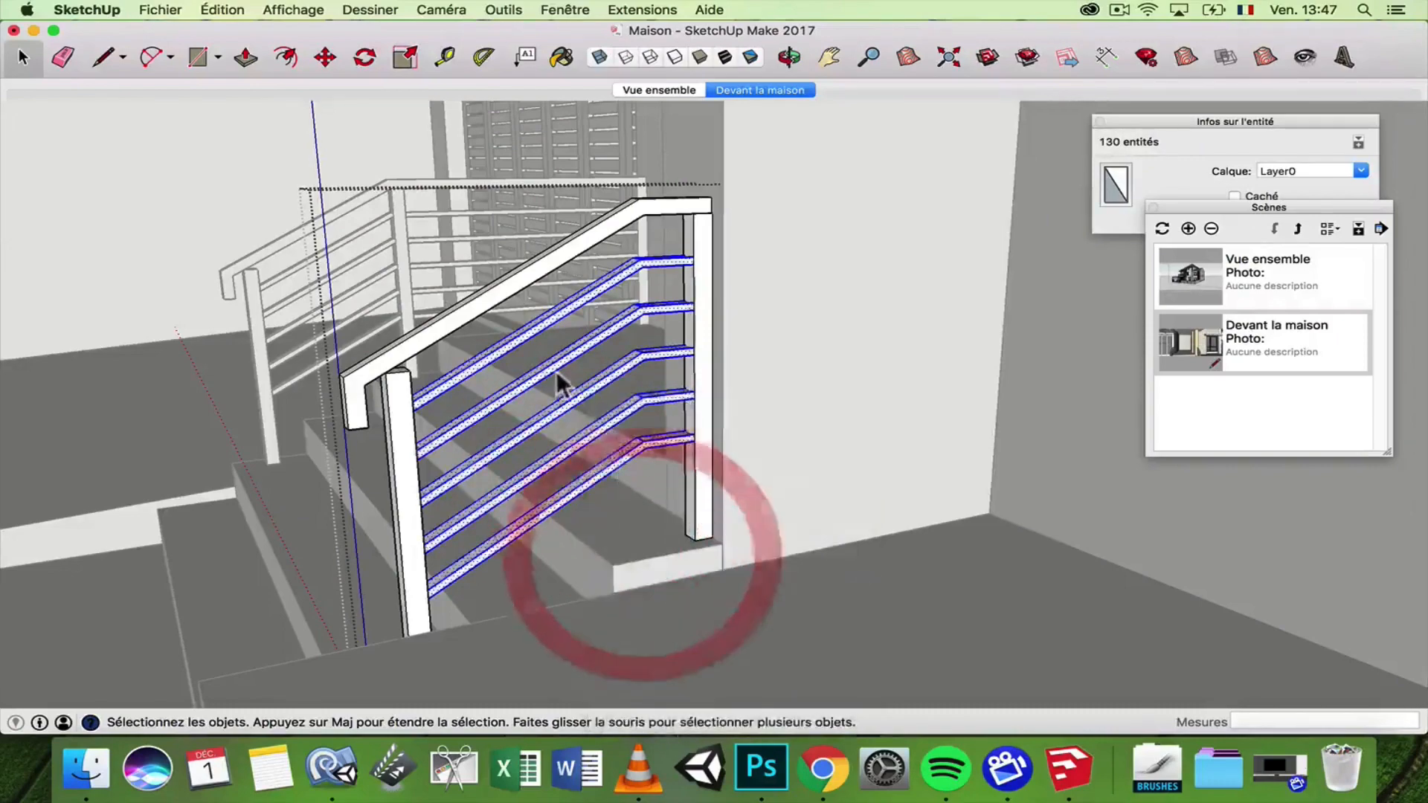
pyautogui.moveTo(558, 374); pyautogui.dragTo(768, 404, button='middle')
pyautogui.scroll(-10, 906, 288)
pyautogui.click(488, 391)
# - Reverse the faces of the glass panes in the corner window under the large sloping roof and clear the selection
pyautogui.moveTo(662, 342); pyautogui.dragTo(838, 392, button='middle')
pyautogui.scroll(5, 1001, 197)
pyautogui.scroll(6, 822, 245)
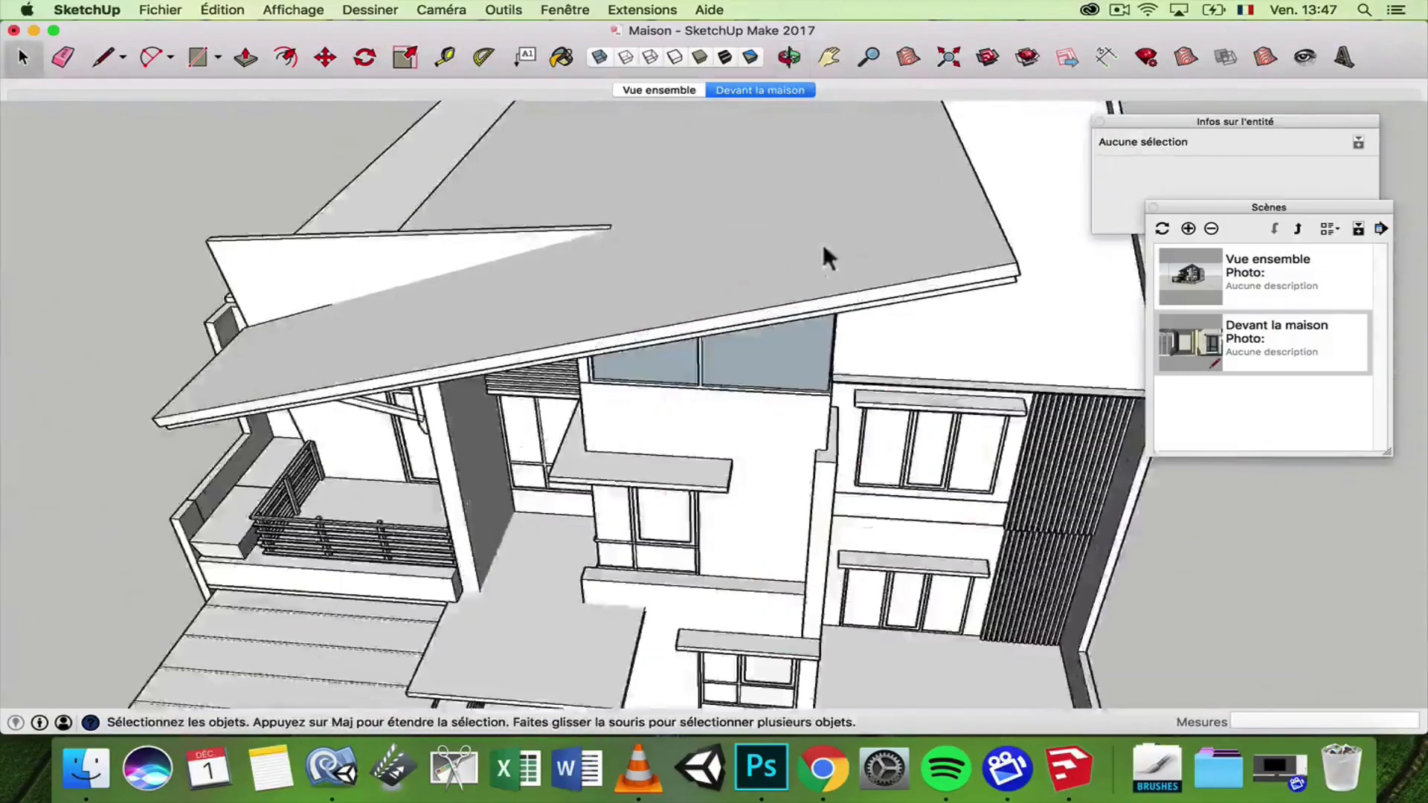
pyautogui.moveTo(822, 247); pyautogui.dragTo(473, 314, button='middle')
pyautogui.scroll(5, 736, 230)
pyautogui.tripleClick(737, 227)
pyautogui.rightClick(474, 311)
pyautogui.click(551, 482)
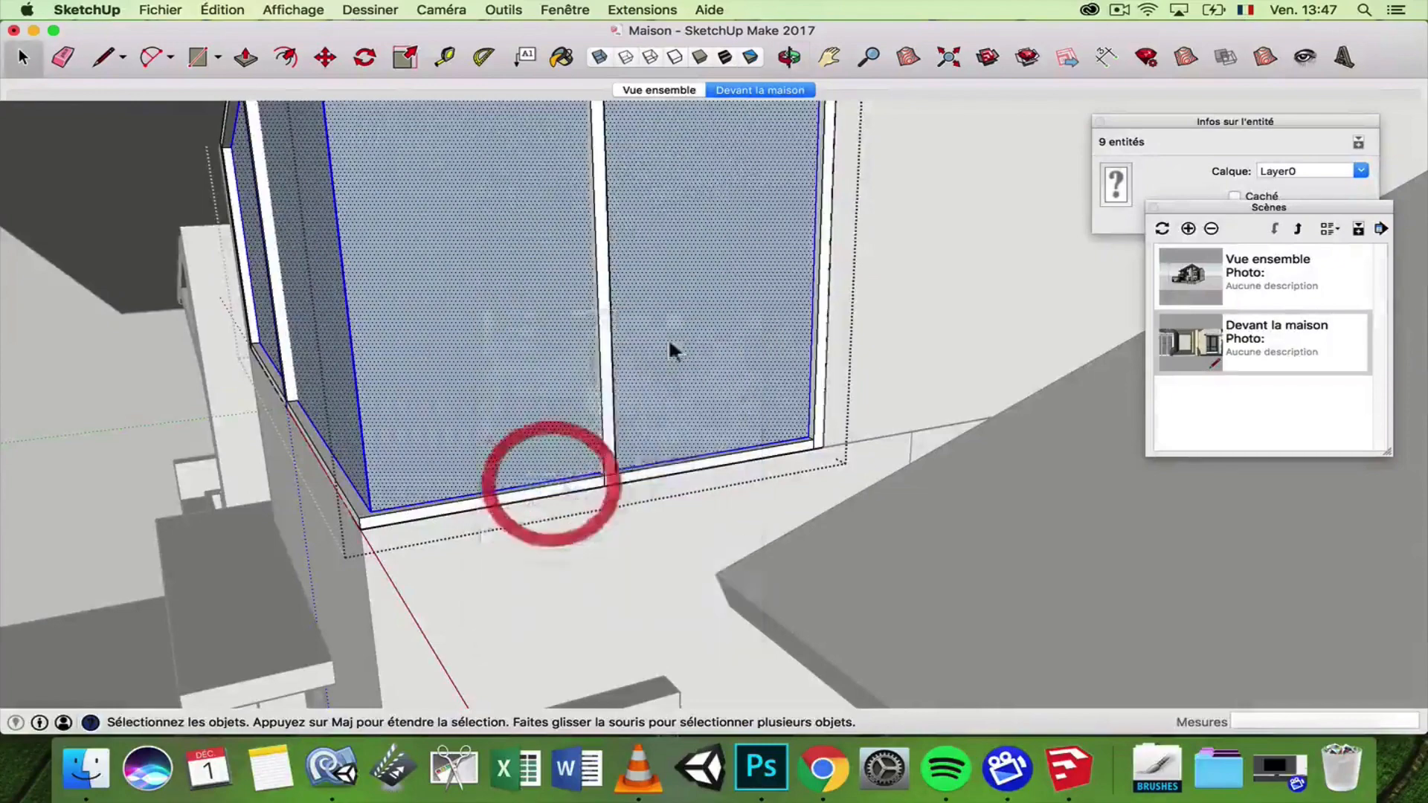
pyautogui.scroll(-4, 677, 320)
pyautogui.moveTo(681, 308); pyautogui.dragTo(804, 547, button='middle')
pyautogui.click(320, 333)
# - Reverse the ground face behind the house and clear the selection
pyautogui.scroll(-3, 803, 547)
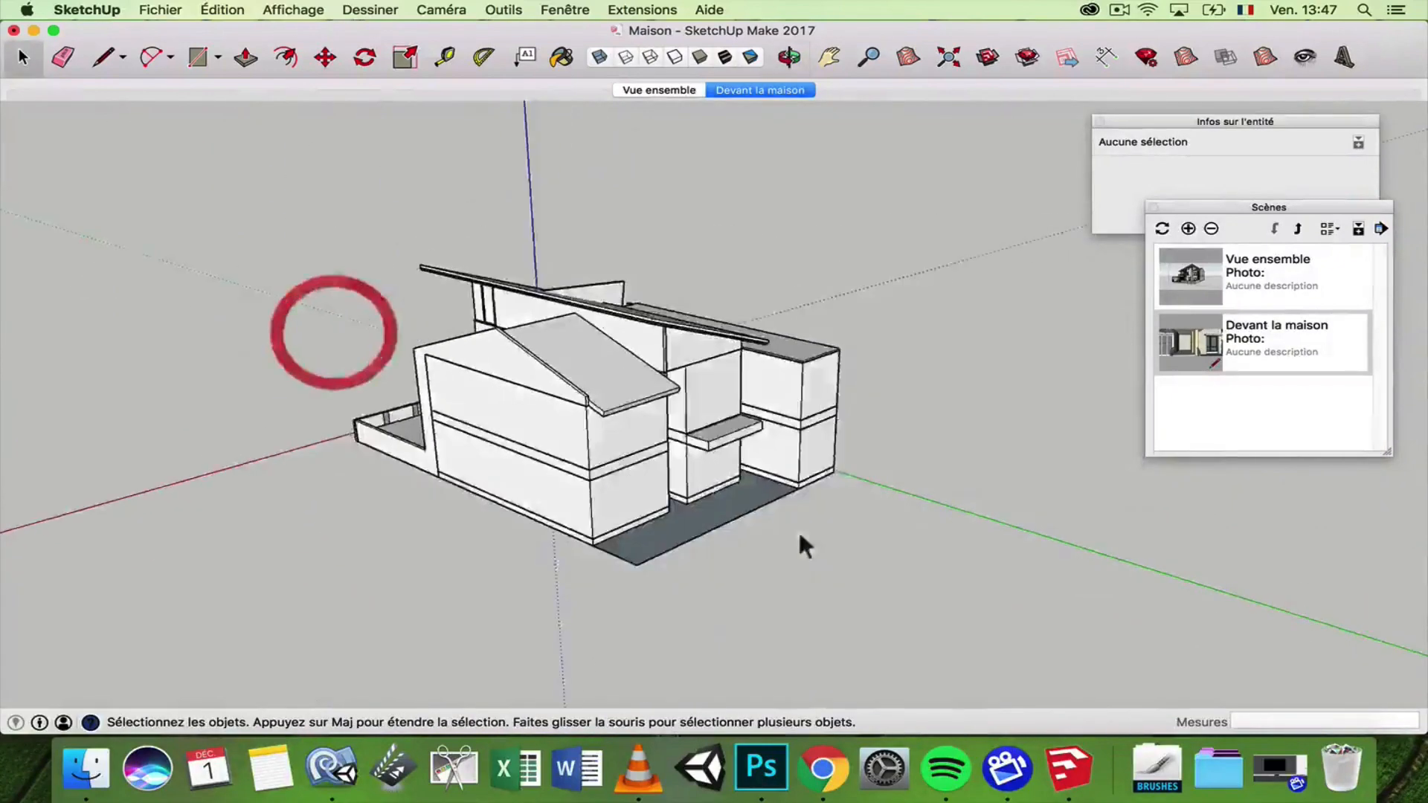
pyautogui.scroll(5, 542, 446)
pyautogui.rightClick(537, 433)
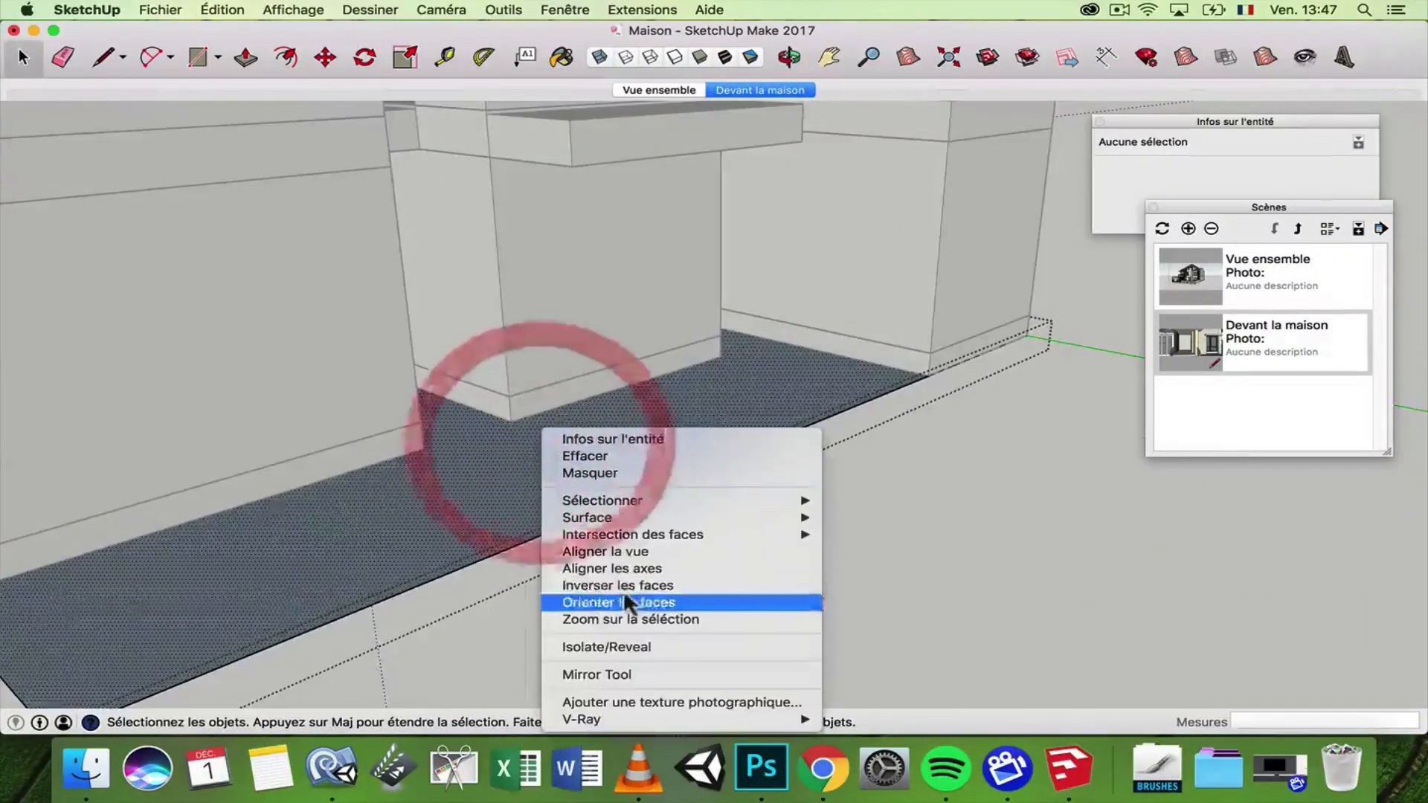
pyautogui.click(606, 585)
pyautogui.moveTo(494, 404); pyautogui.dragTo(902, 408, button='middle')
pyautogui.scroll(-5, 751, 405)
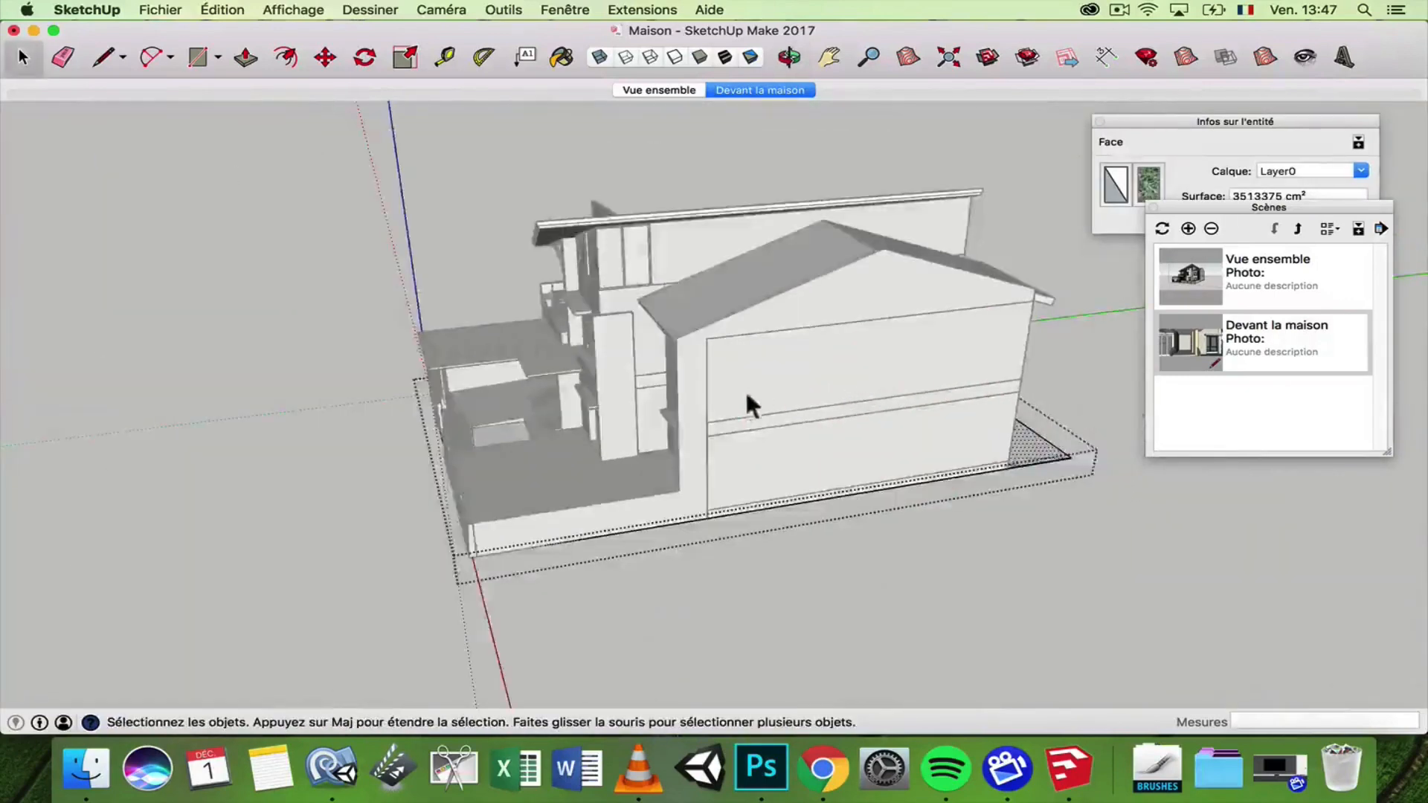
pyautogui.scroll(-3, 748, 404)
pyautogui.click(454, 348)
# - Turn back to the front of the house and switch the face style from Monochrome to shaded with textures
pyautogui.moveTo(454, 348); pyautogui.dragTo(994, 310, button='middle')
pyautogui.click(957, 313)
pyautogui.scroll(4, 705, 409)
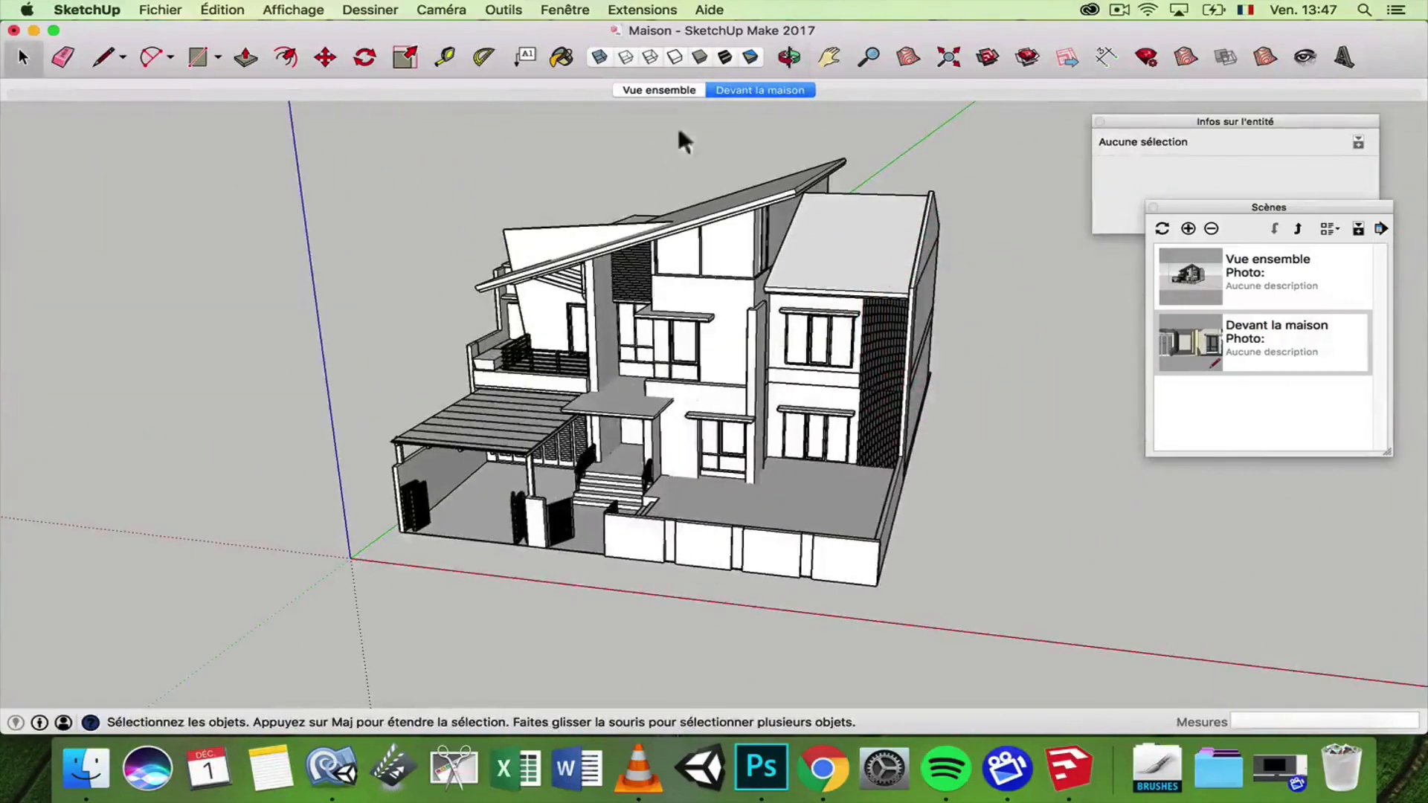
pyautogui.click(725, 57)
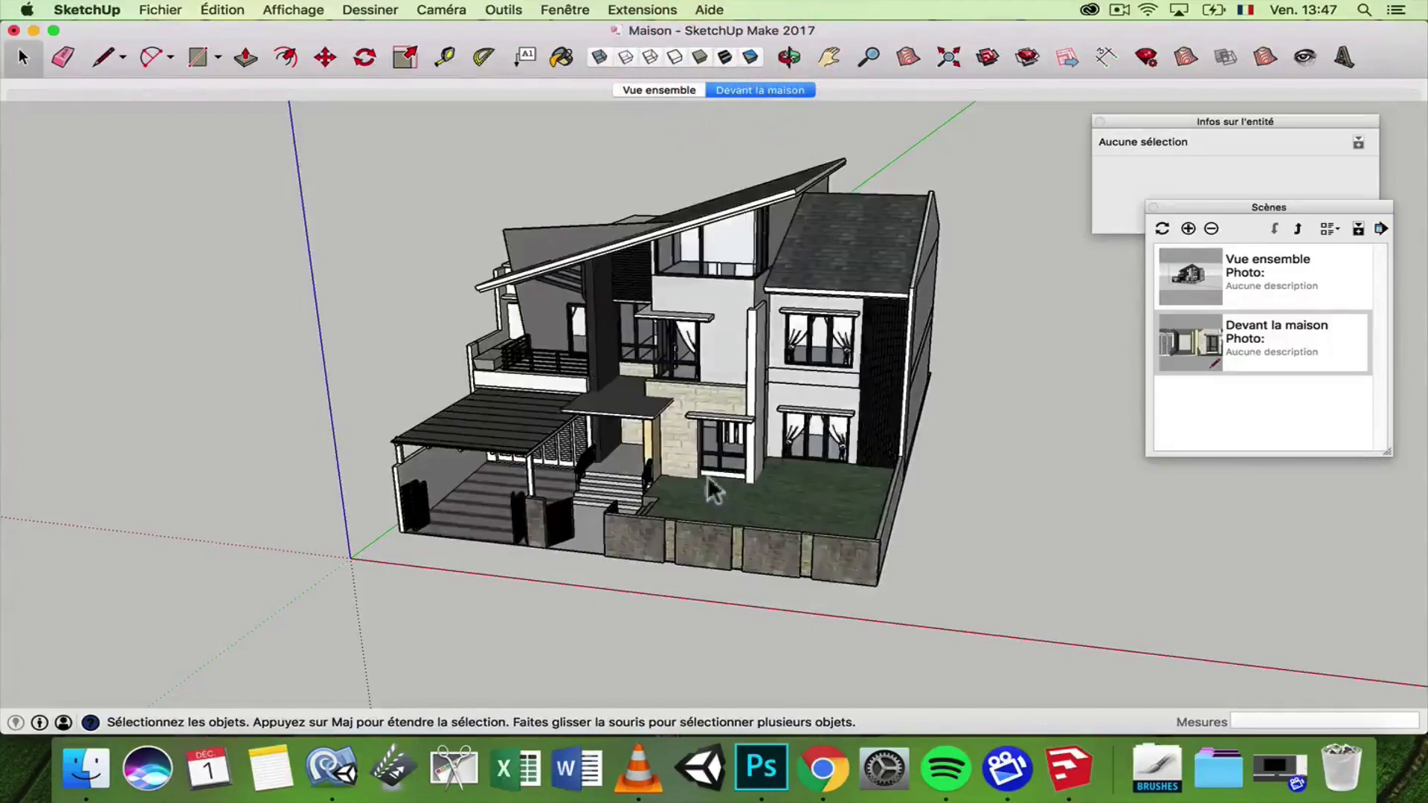
# - Examine the textured entrance steps, both railings and the garden side of the house from close up
pyautogui.click(790, 58)
pyautogui.scroll(5, 770, 413)
pyautogui.moveTo(769, 413); pyautogui.dragTo(1008, 407)
pyautogui.press('space')
pyautogui.scroll(6, 755, 487)
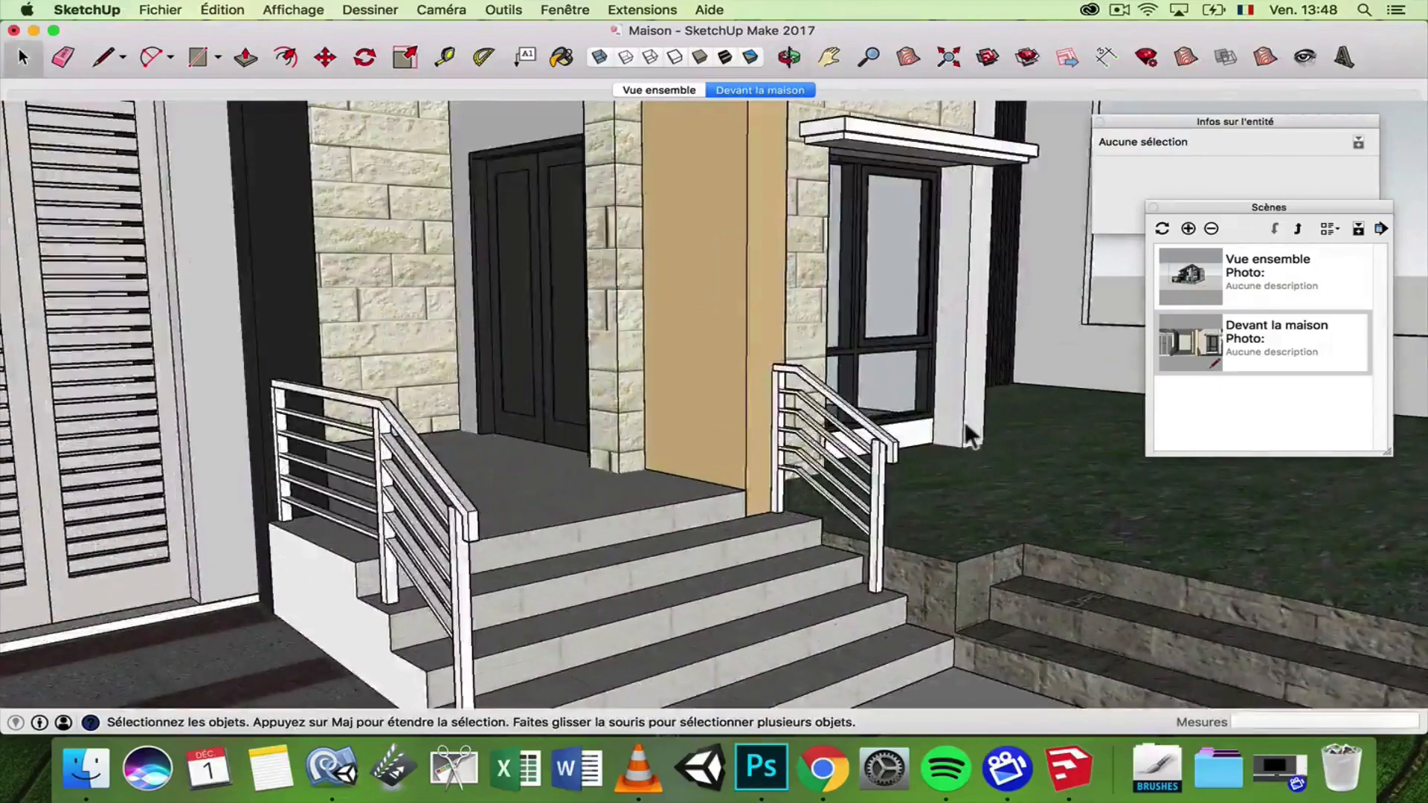
pyautogui.moveTo(971, 438); pyautogui.dragTo(510, 456, button='middle')
pyautogui.scroll(-5, 513, 454)
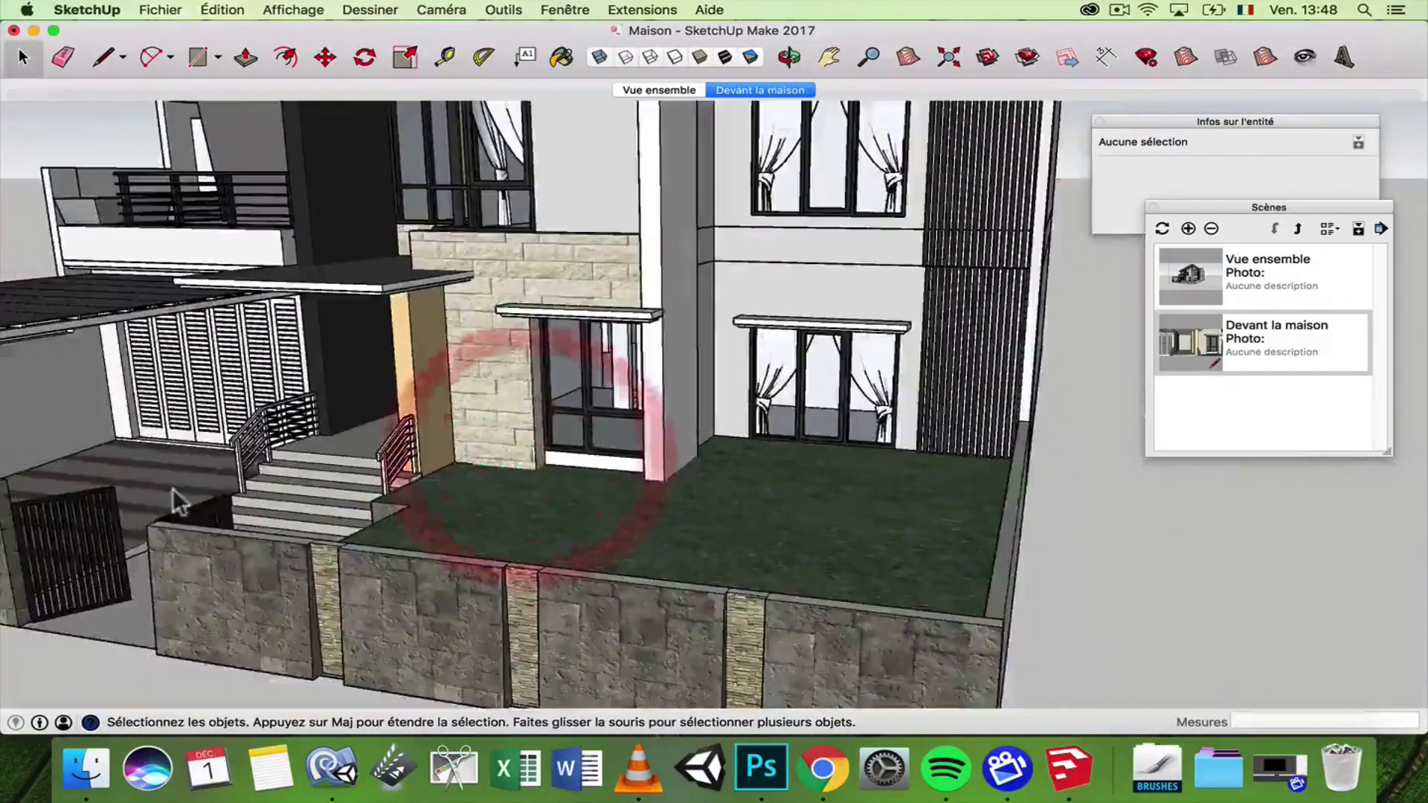
pyautogui.scroll(5, 178, 500)
pyautogui.scroll(3, 732, 402)
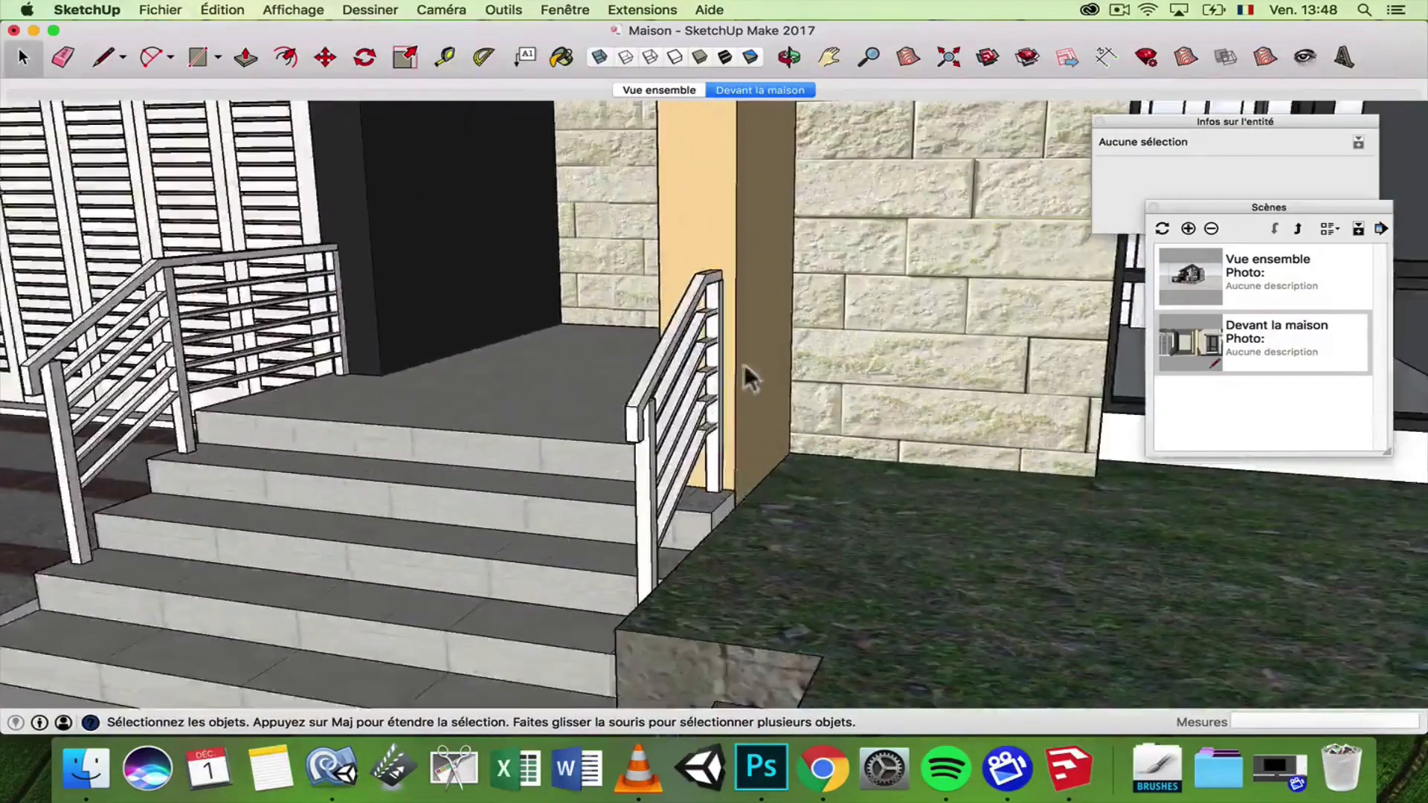
pyautogui.moveTo(746, 377)
pyautogui.mouseDown(button='middle')
pyautogui.moveTo(659, 456)
pyautogui.moveTo(654, 424)
pyautogui.mouseUp(button='middle')
pyautogui.scroll(5, 476, 395)
pyautogui.scroll(-3, 476, 394)
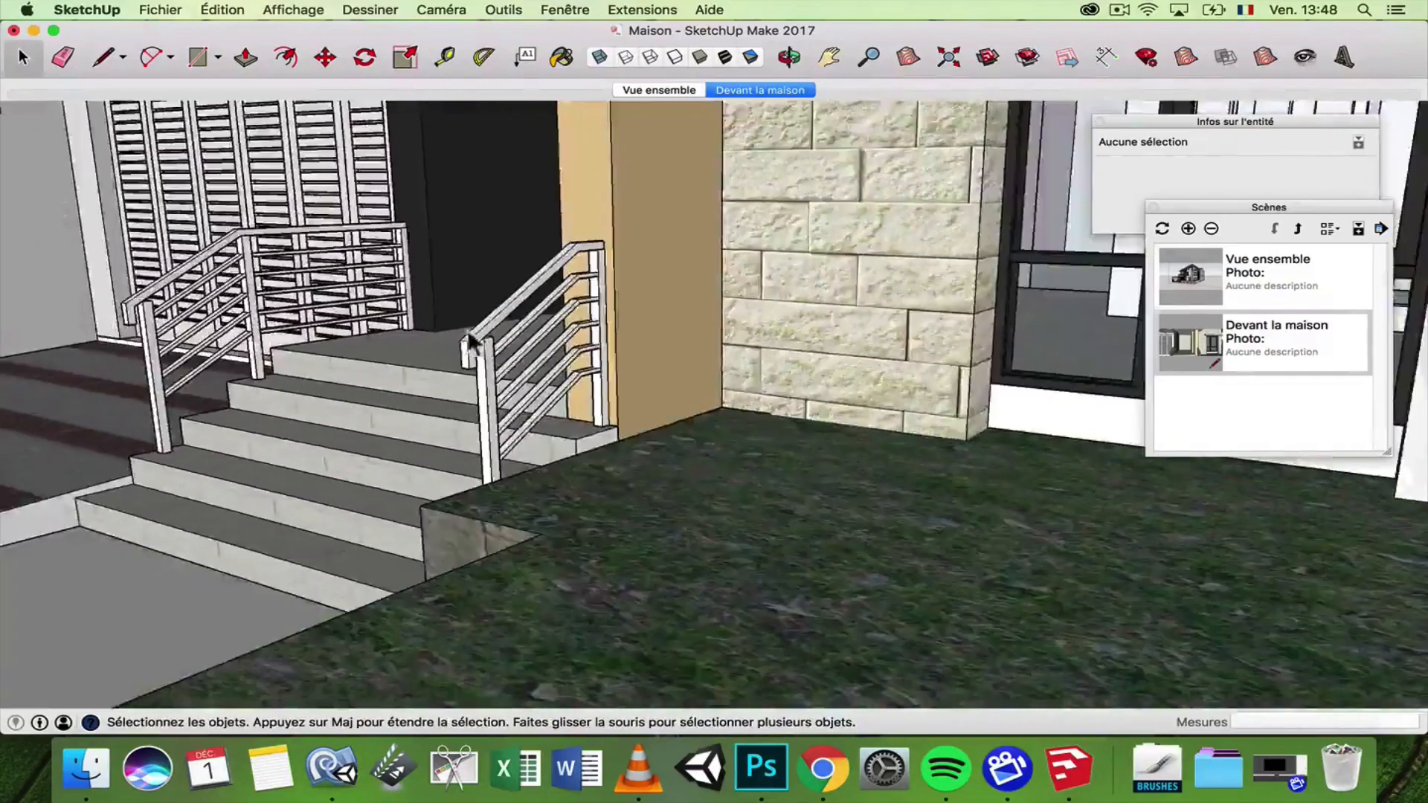
pyautogui.scroll(3, 474, 342)
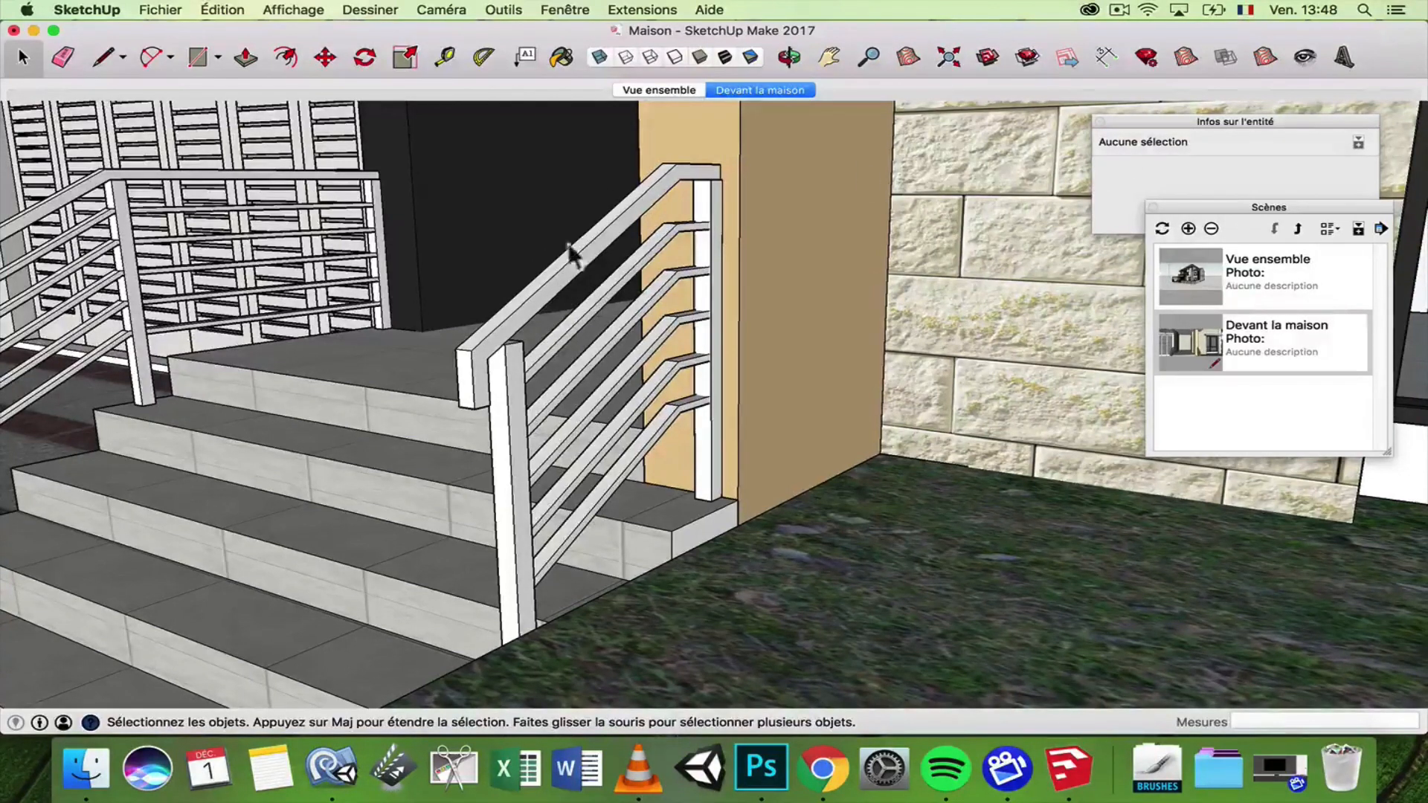
# - Open the garden-side handrail group, close the Scenes window and check the front and back materials of the handrail's side face
pyautogui.doubleClick(498, 325)
pyautogui.scroll(5, 510, 326)
pyautogui.doubleClick(513, 323)
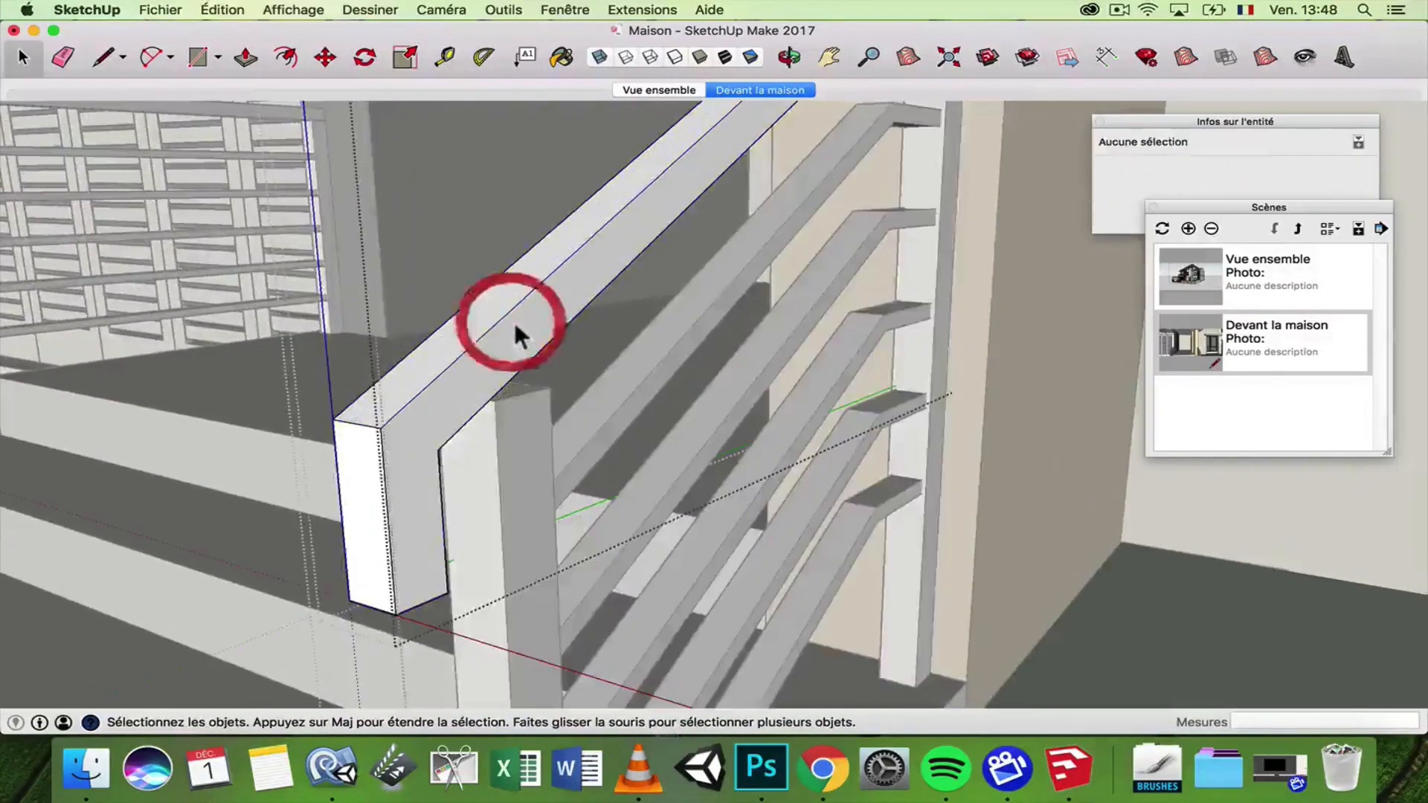
pyautogui.click(516, 328)
pyautogui.click(1161, 207)
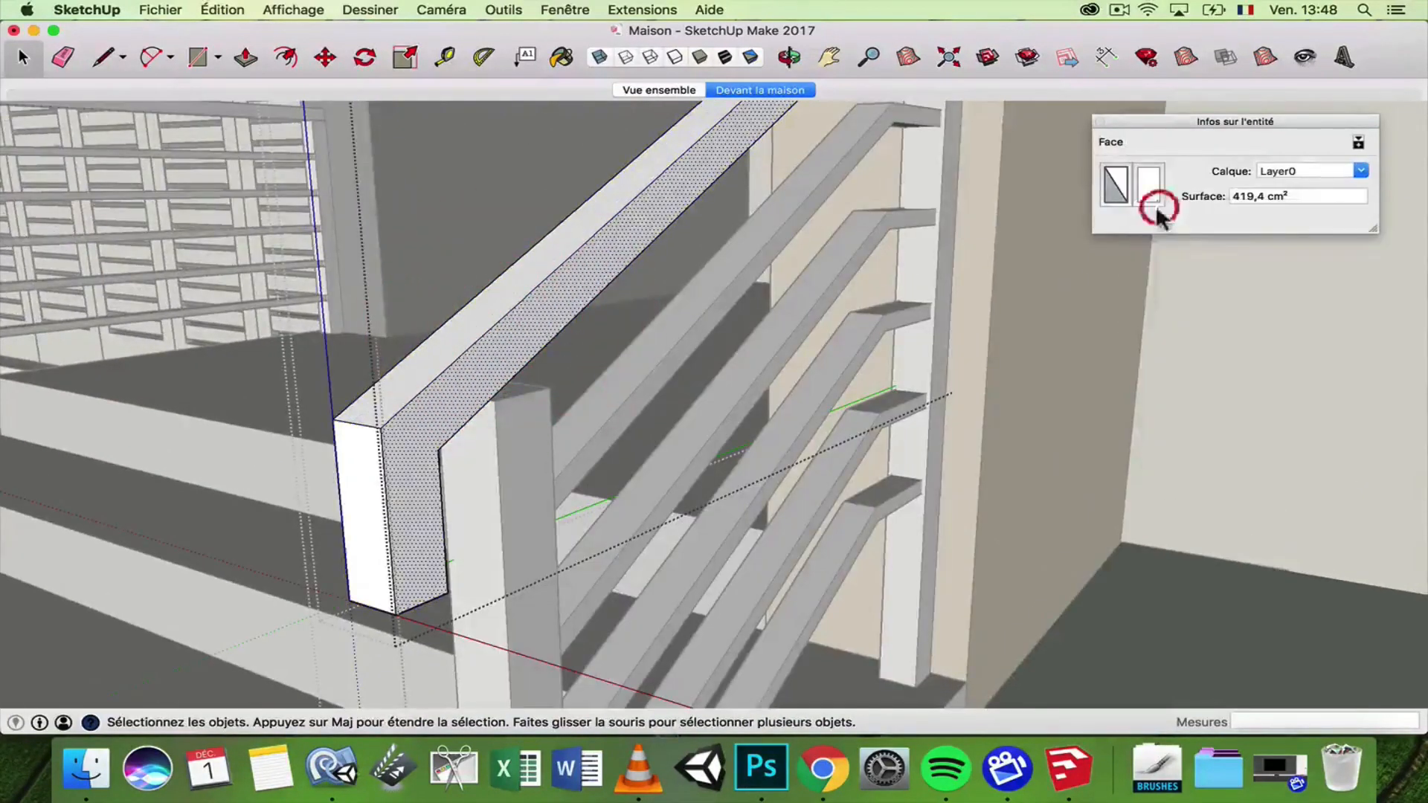
pyautogui.scroll(-3, 689, 351)
pyautogui.click(623, 333)
pyautogui.scroll(3, 624, 333)
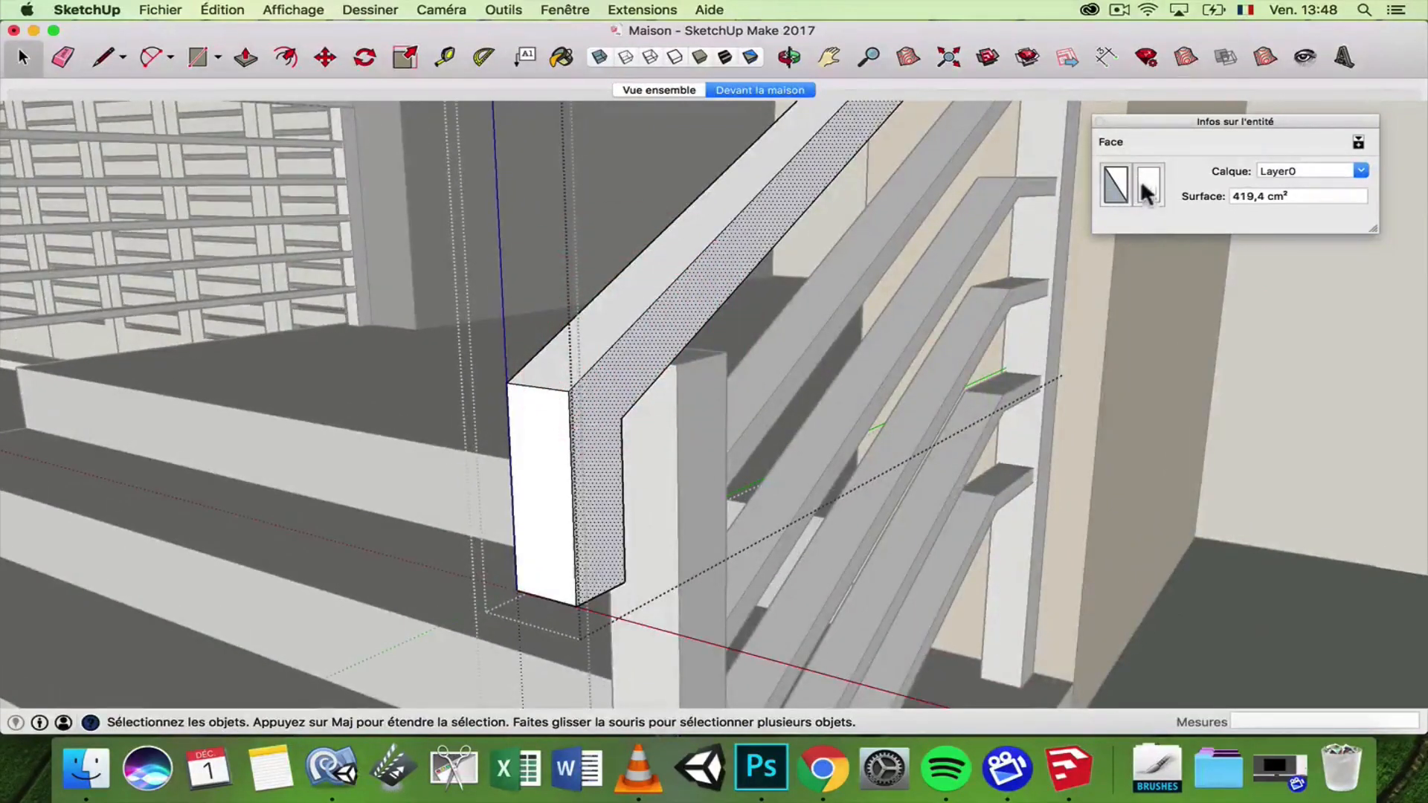
pyautogui.scroll(-3, 831, 310)
pyautogui.click(822, 319)
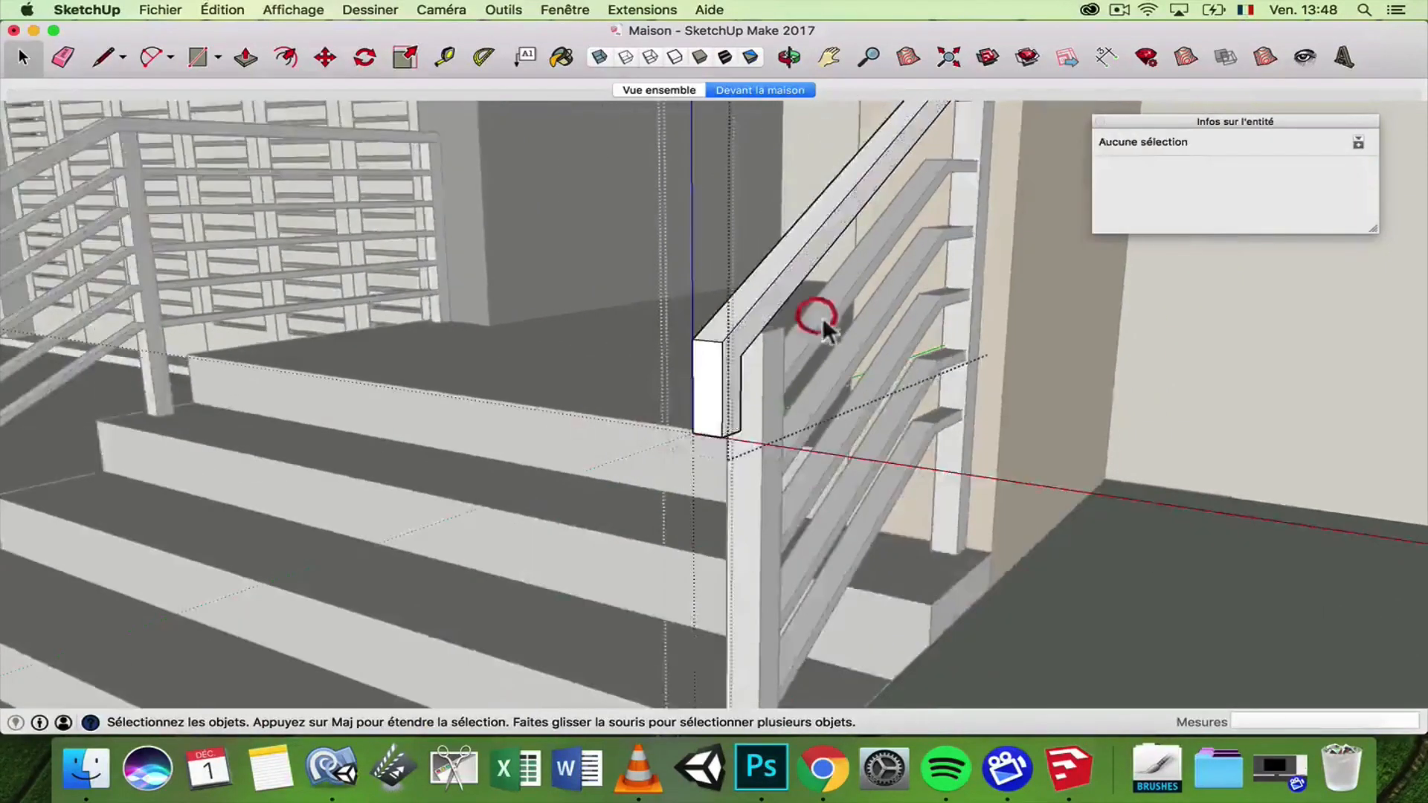
# - Open the front post of the garden-side railing and check the front and back materials of its side face
pyautogui.scroll(2, 823, 319)
pyautogui.scroll(-3, 823, 319)
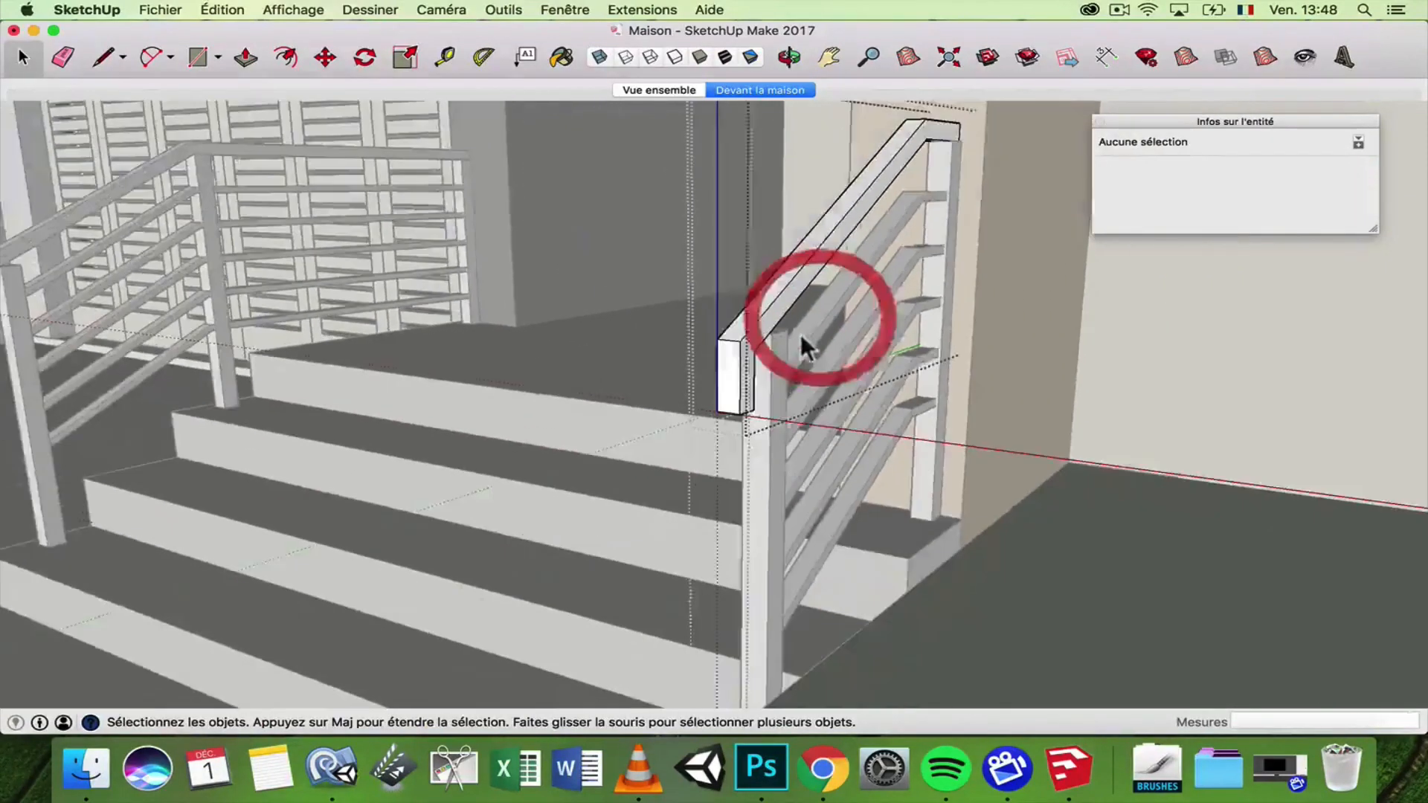
pyautogui.click(765, 435)
pyautogui.scroll(3, 778, 413)
pyautogui.click(772, 398)
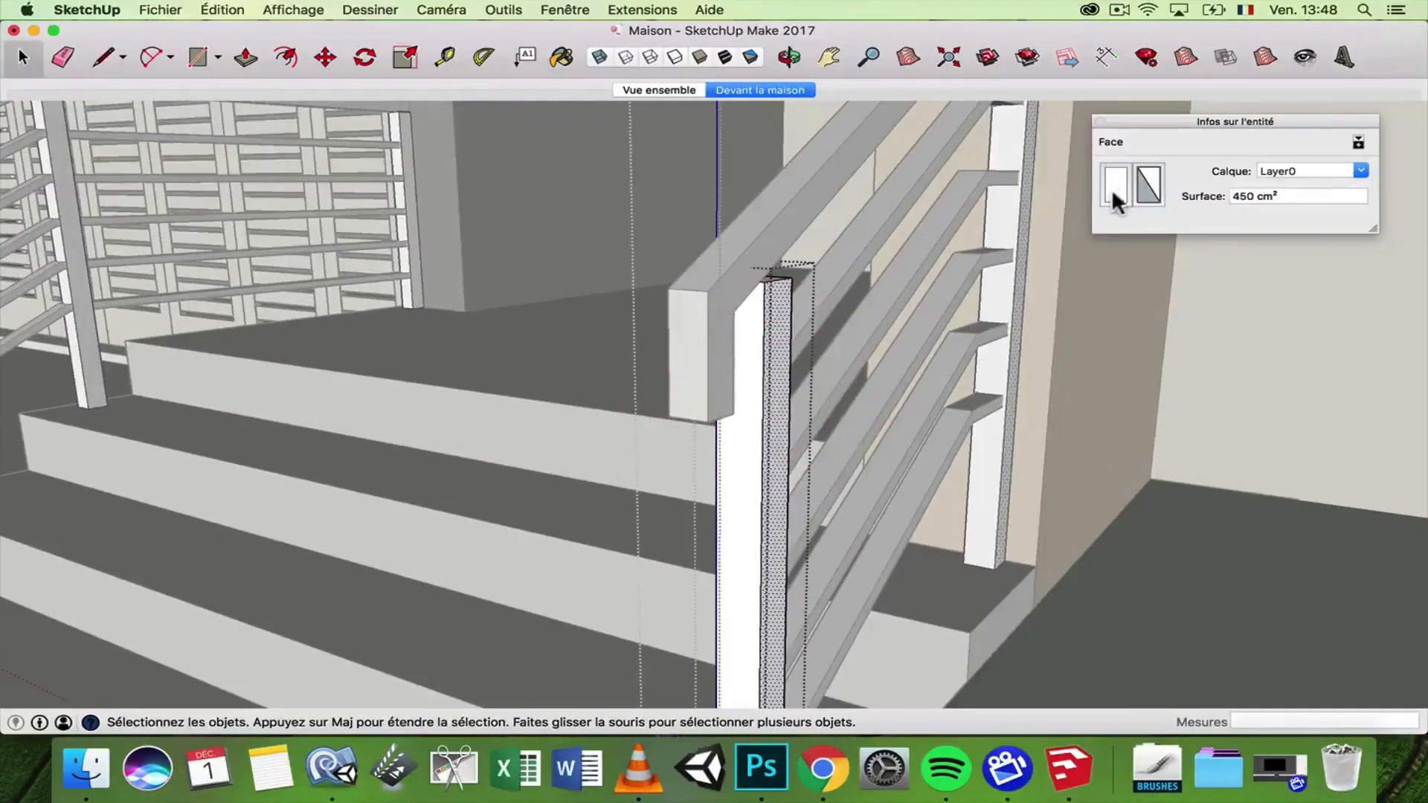
# - Reopen the handrail group to compare its side face's materials with the post's, and clear the selection
pyautogui.tripleClick(784, 228)
pyautogui.click(784, 226)
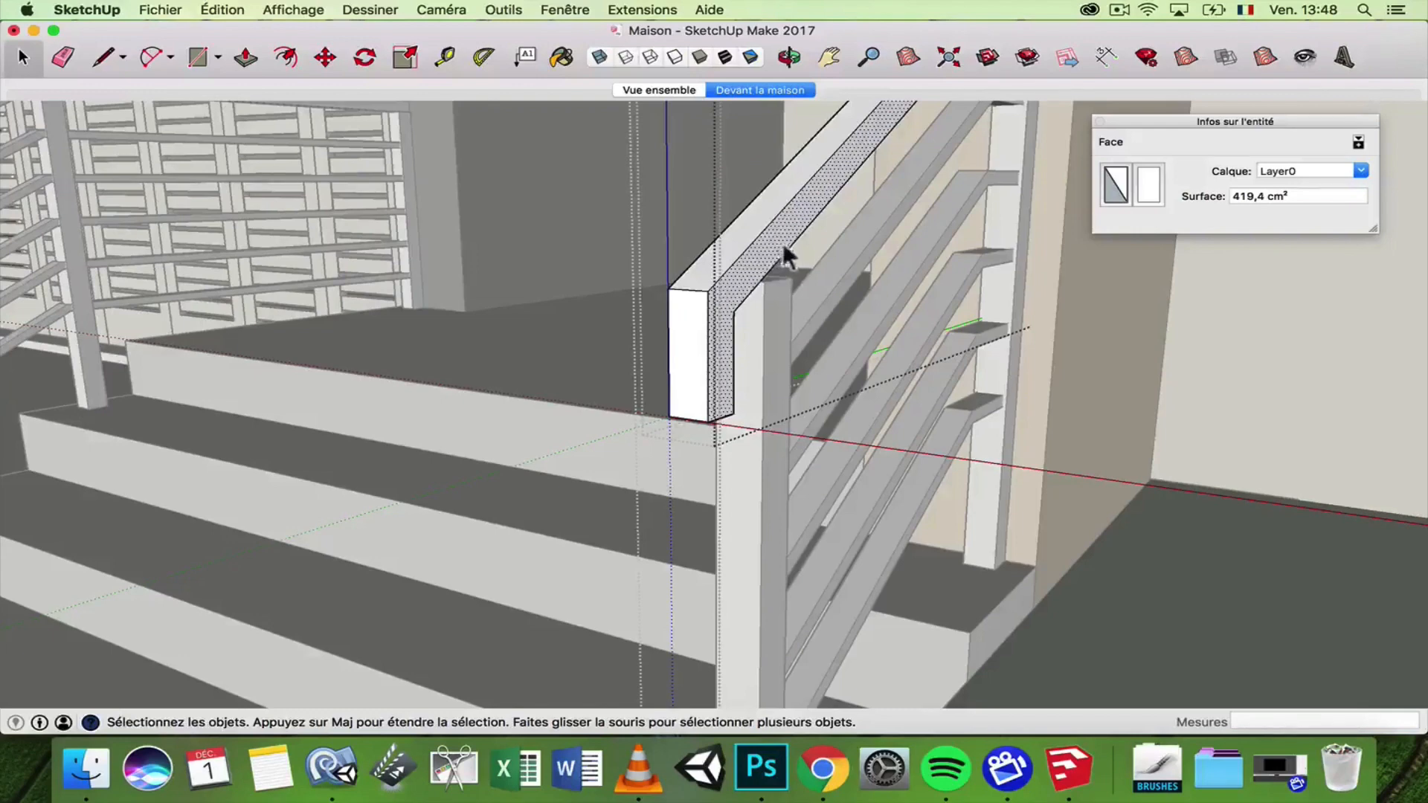
pyautogui.scroll(-5, 1057, 235)
pyautogui.click(962, 290)
pyautogui.scroll(4, 962, 290)
pyautogui.scroll(-5, 962, 290)
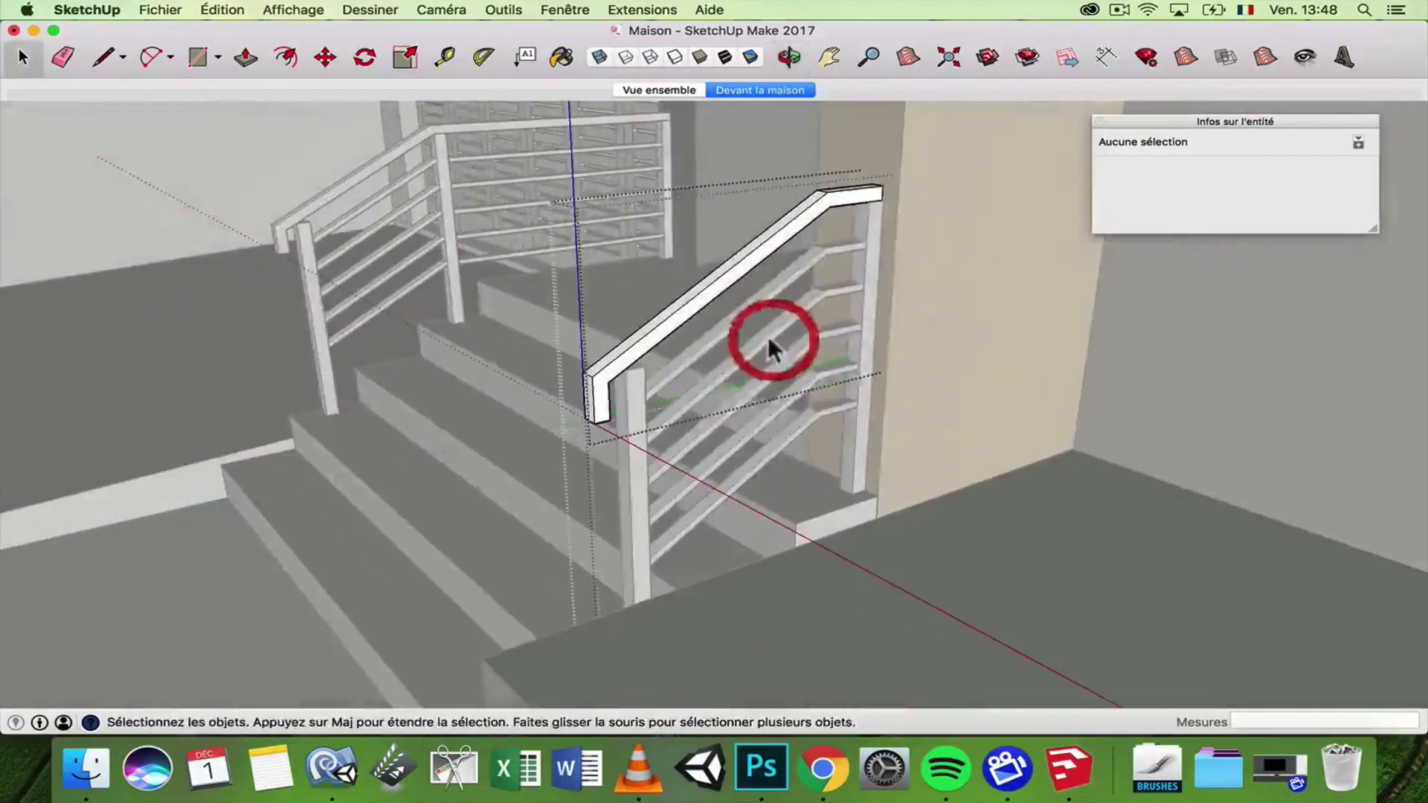
pyautogui.scroll(3, 731, 342)
# - Select the whole garden-side railing component and choose the dark charcoal swatch from the model's colours as paint material
pyautogui.click(720, 280)
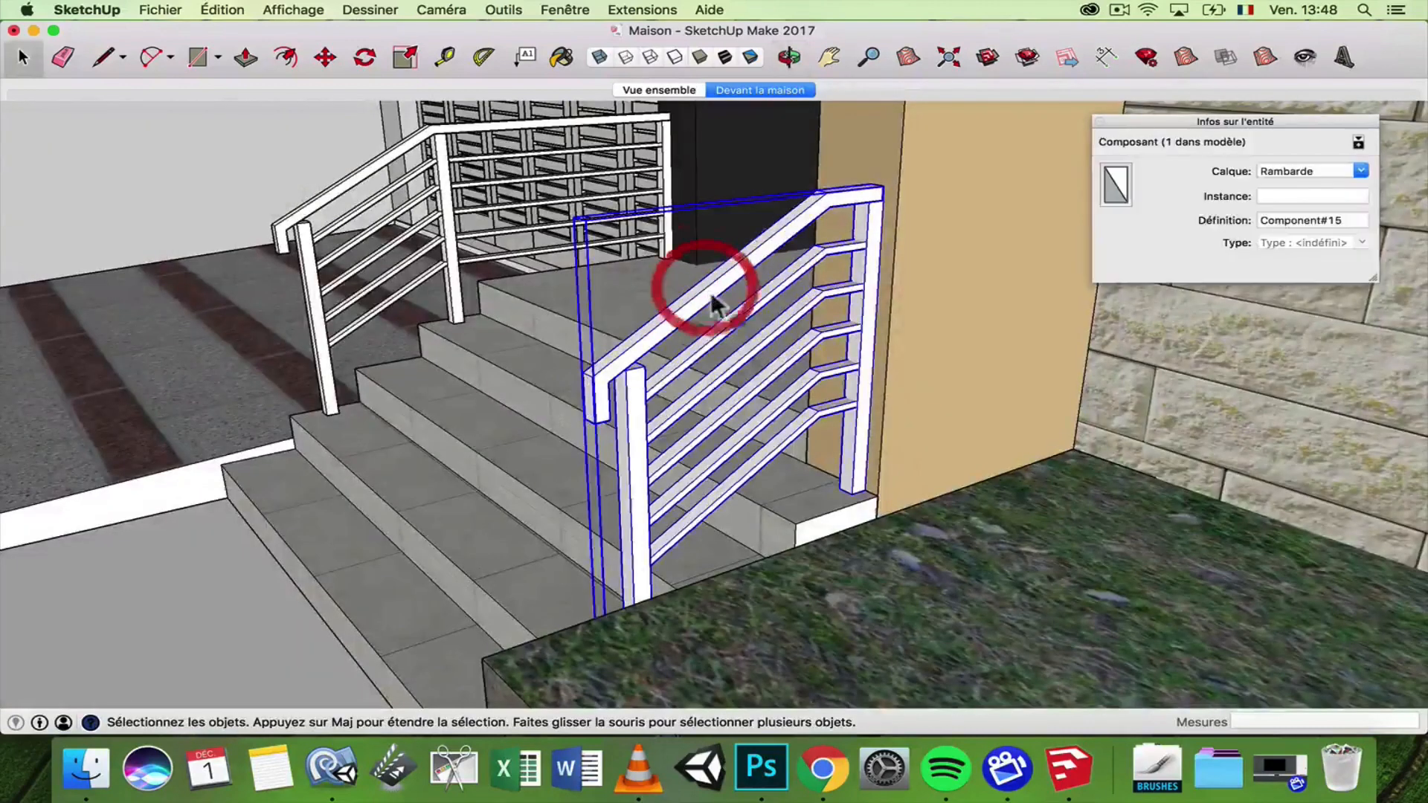
pyautogui.click(559, 58)
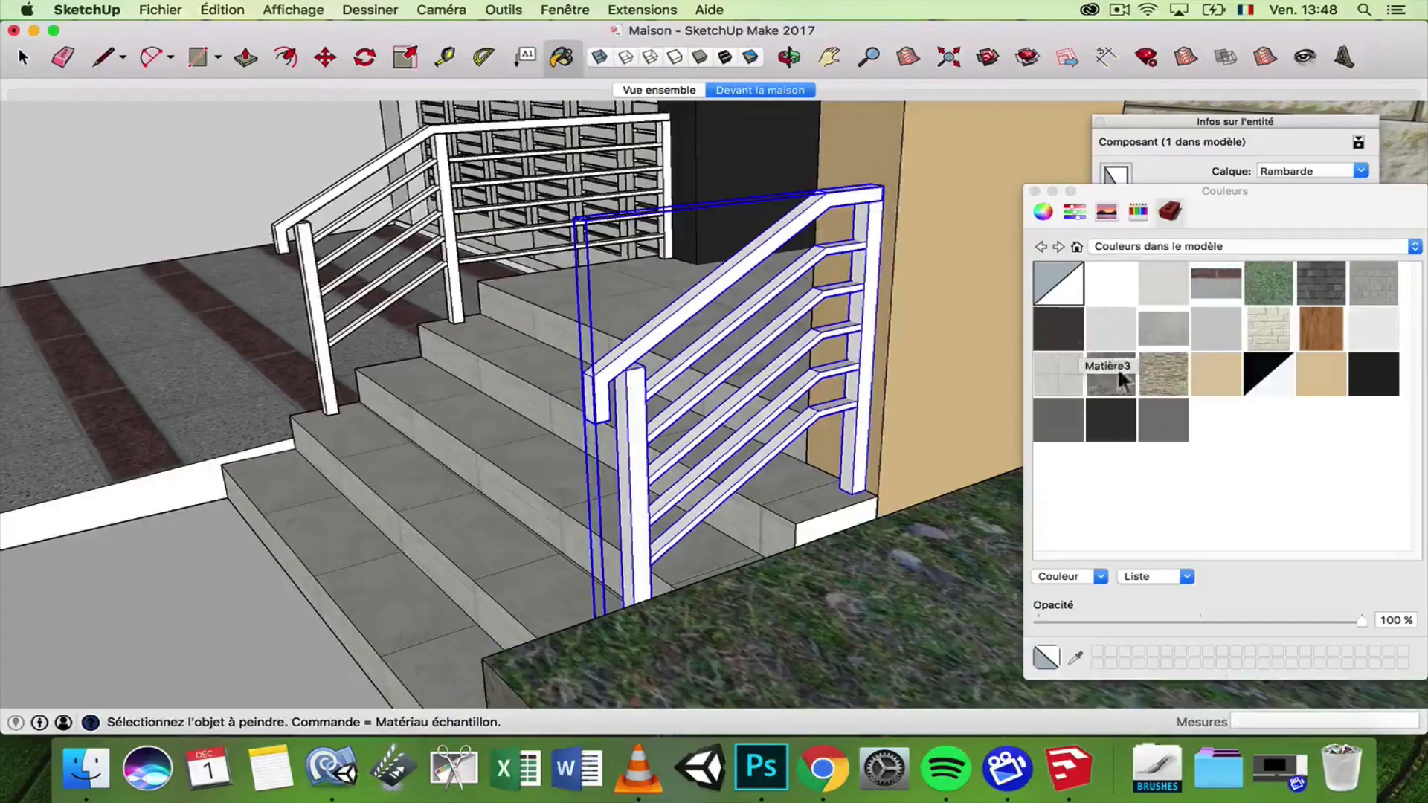
pyautogui.click(1120, 422)
pyautogui.click(1035, 191)
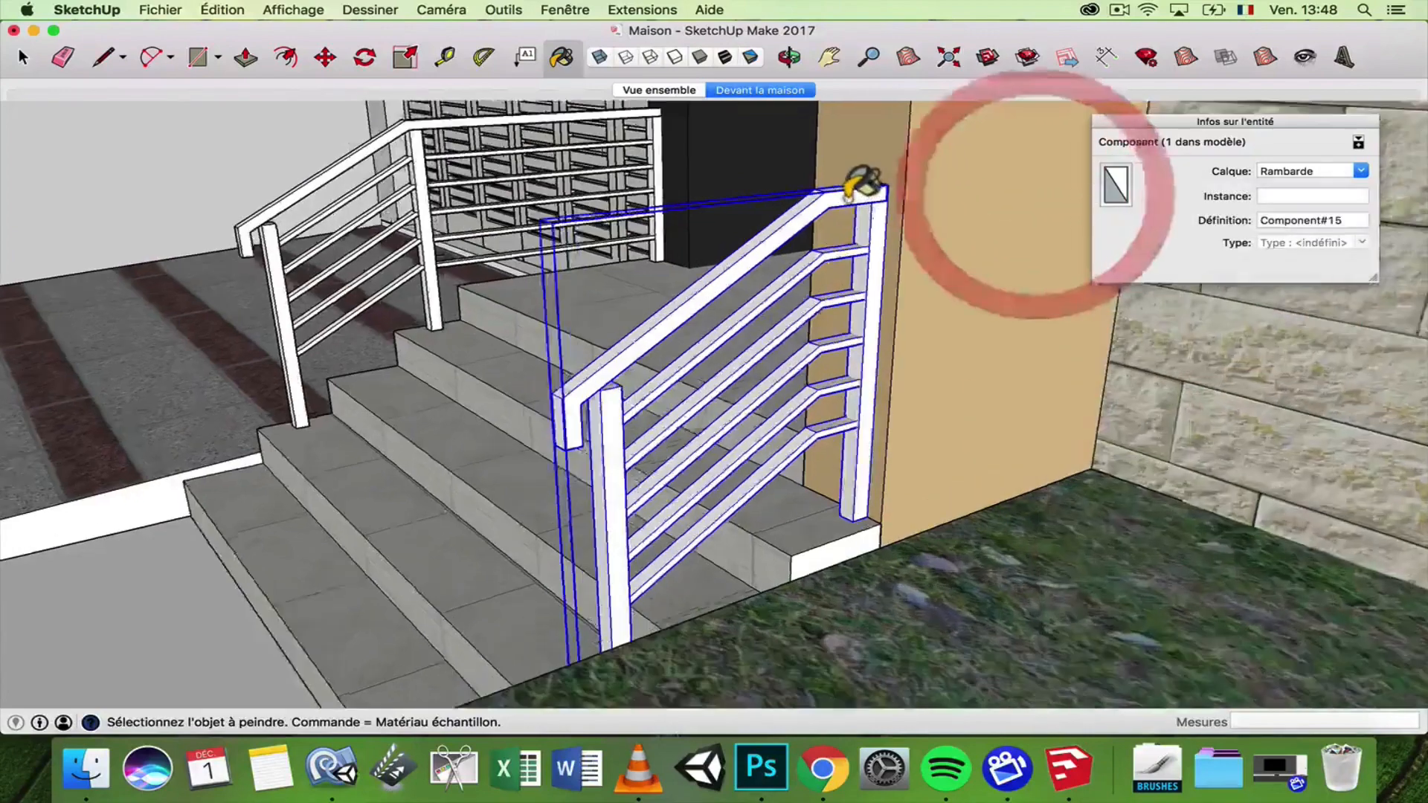
# - Paint the selected garden-side railing component with the dark charcoal material, close the colour palette and return to selecting
pyautogui.scroll(5, 309, 170)
pyautogui.click(22, 57)
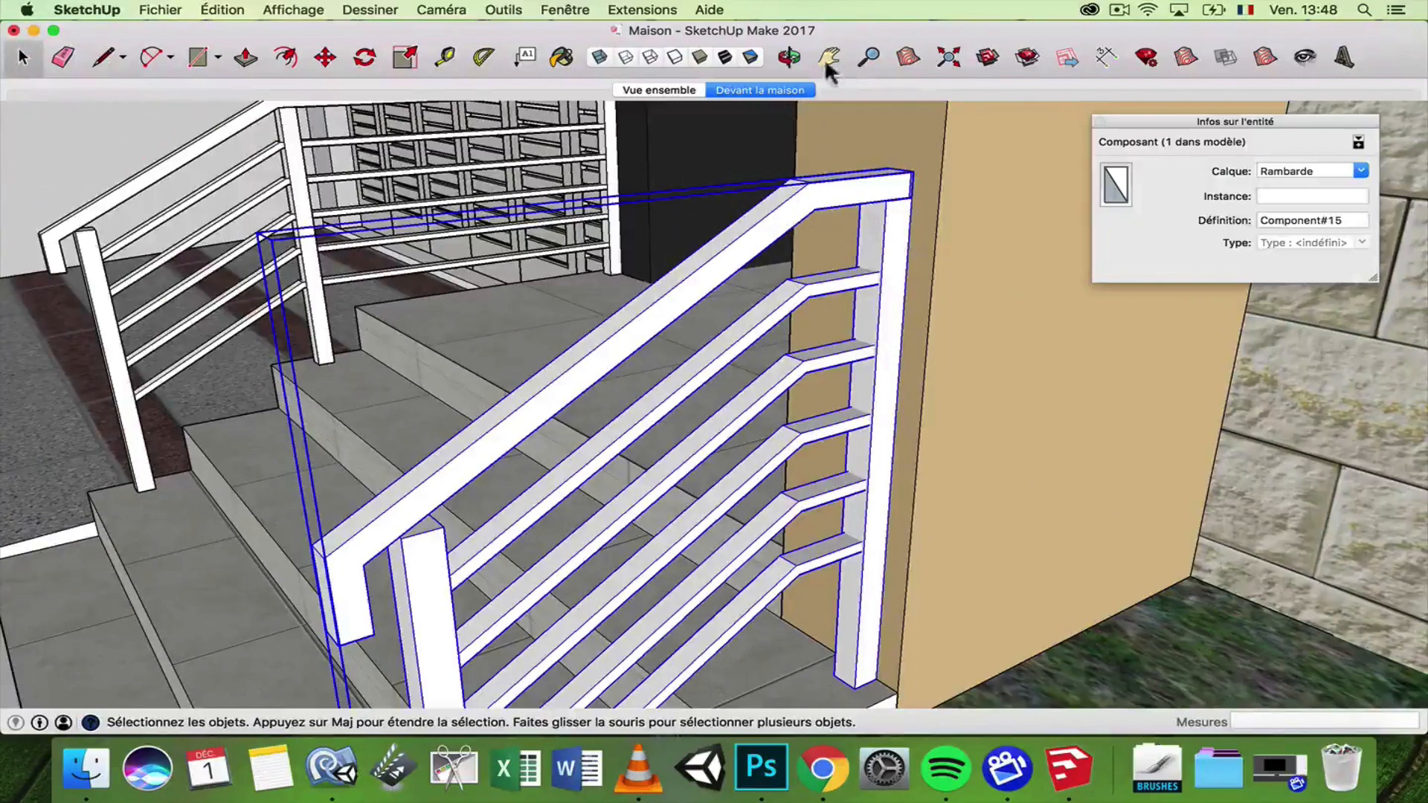
pyautogui.click(562, 57)
pyautogui.click(785, 190)
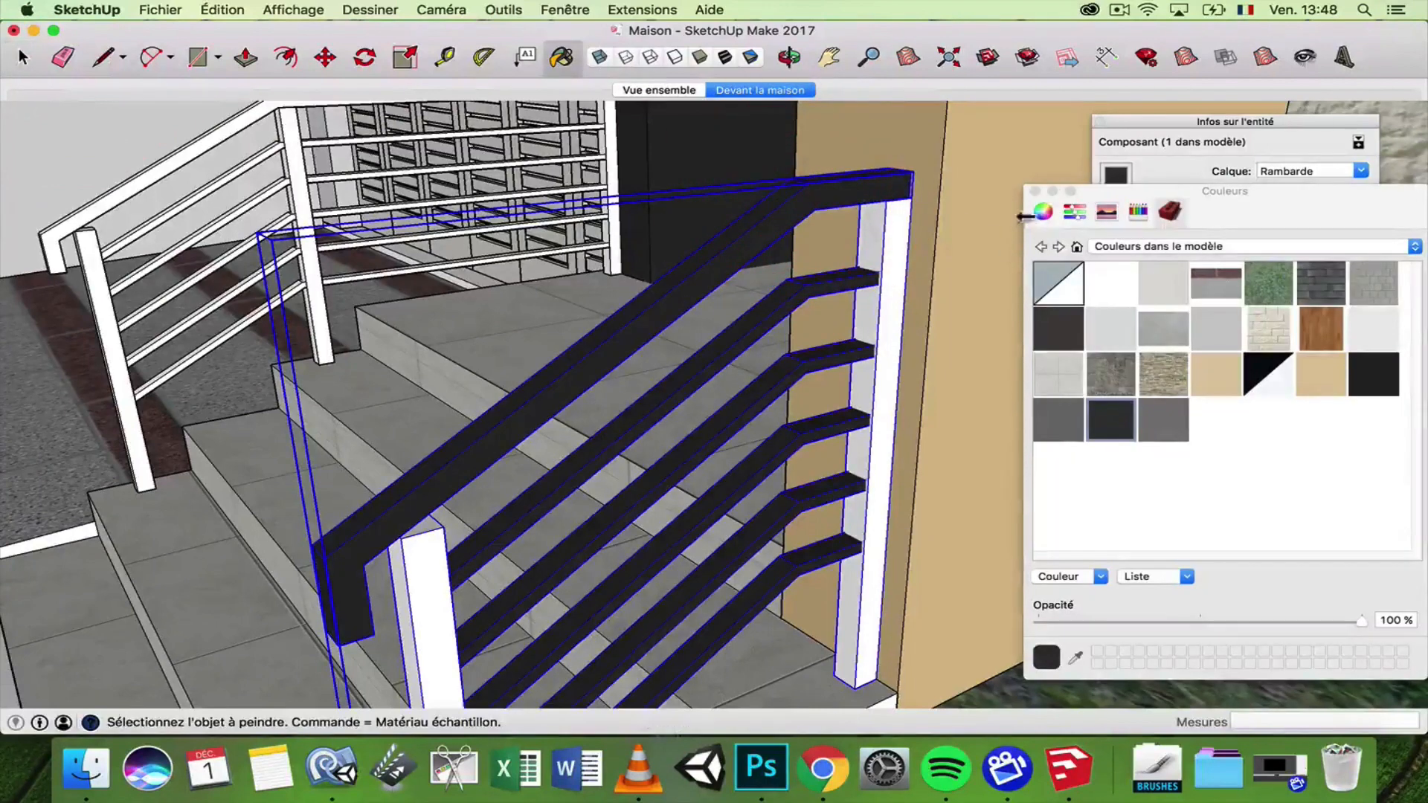
pyautogui.click(1035, 193)
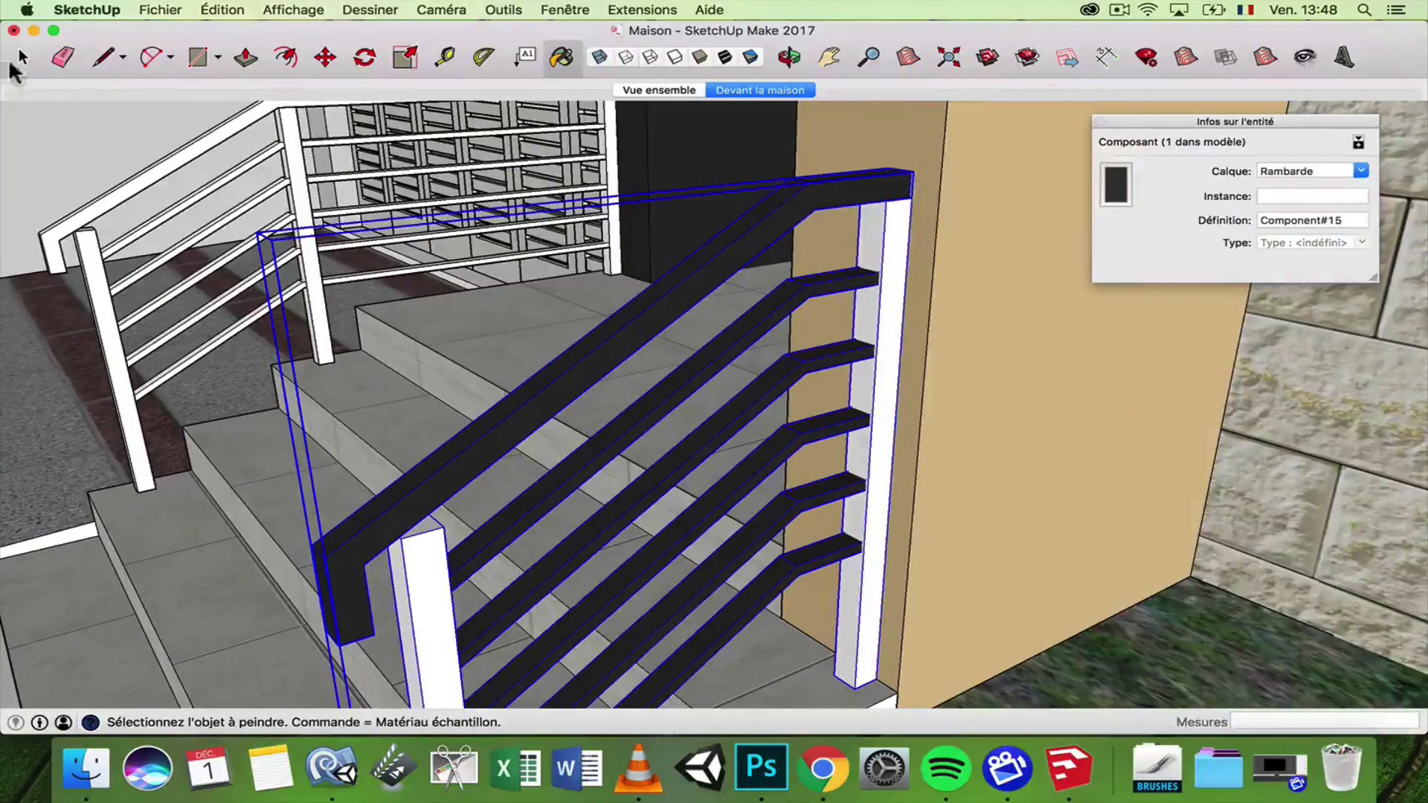
pyautogui.click(22, 57)
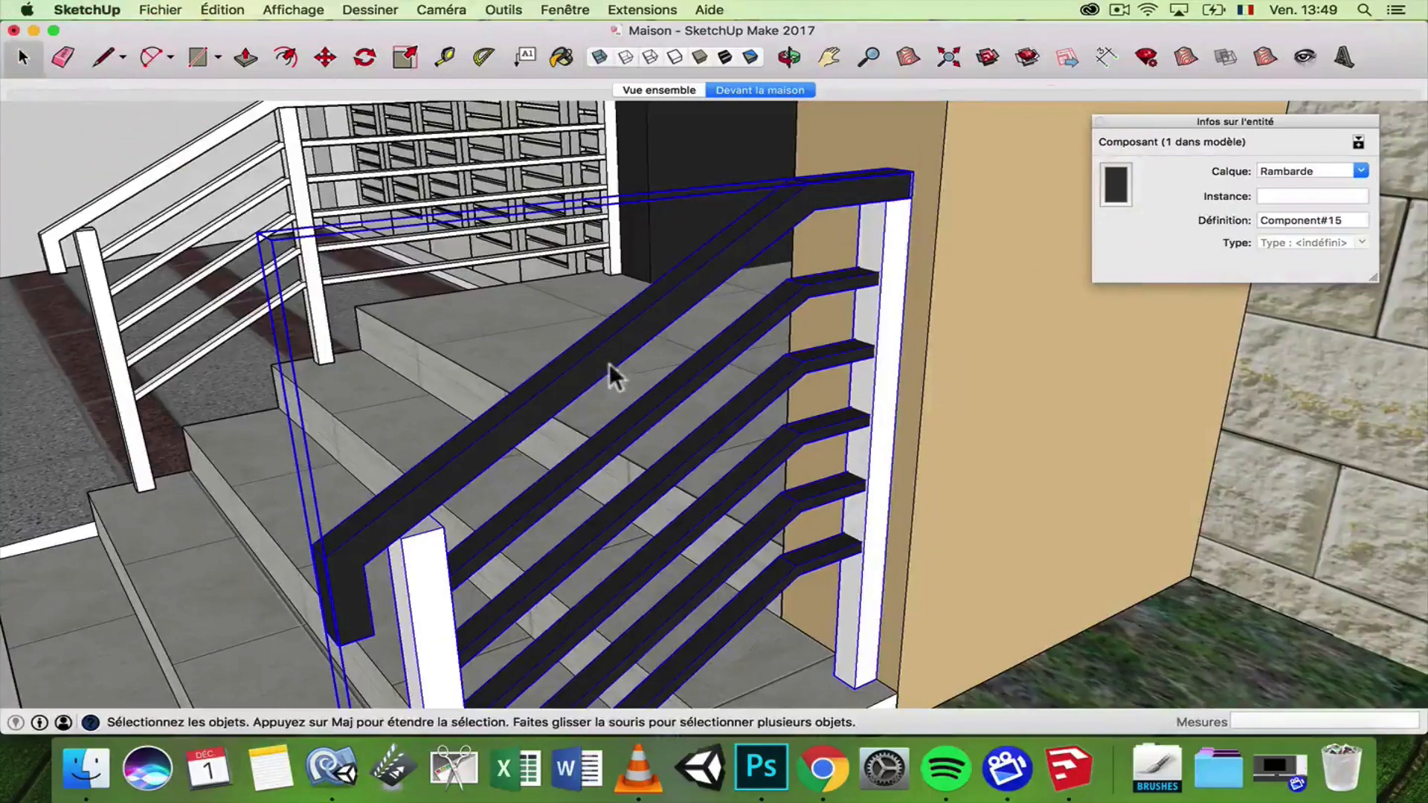
pyautogui.scroll(3, 791, 256)
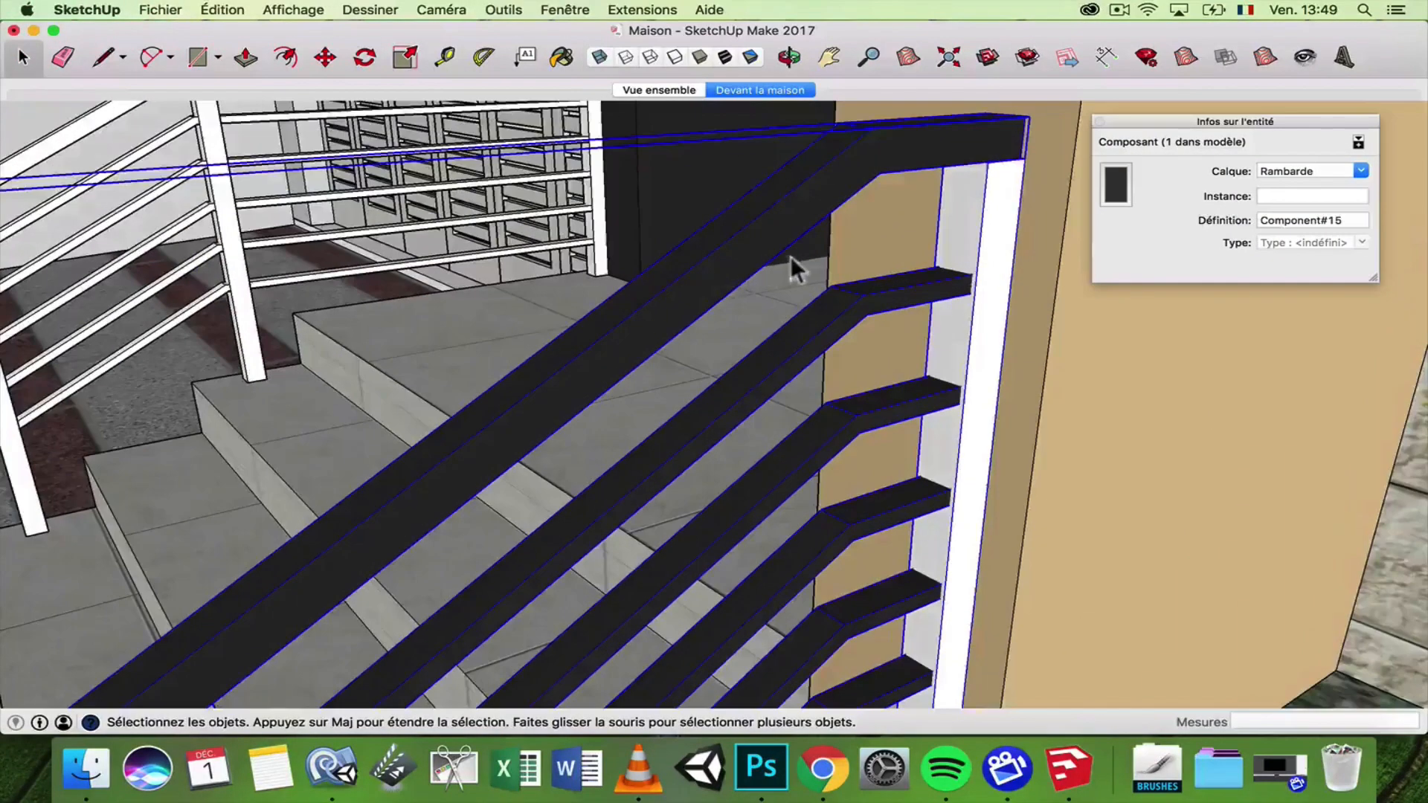
# - Open the painted garden-side railing down to its handrail, check the side face's front and back materials, and undo the component's paint
pyautogui.scroll(-5, 796, 254)
pyautogui.scroll(6, 797, 255)
pyautogui.scroll(-3, 800, 238)
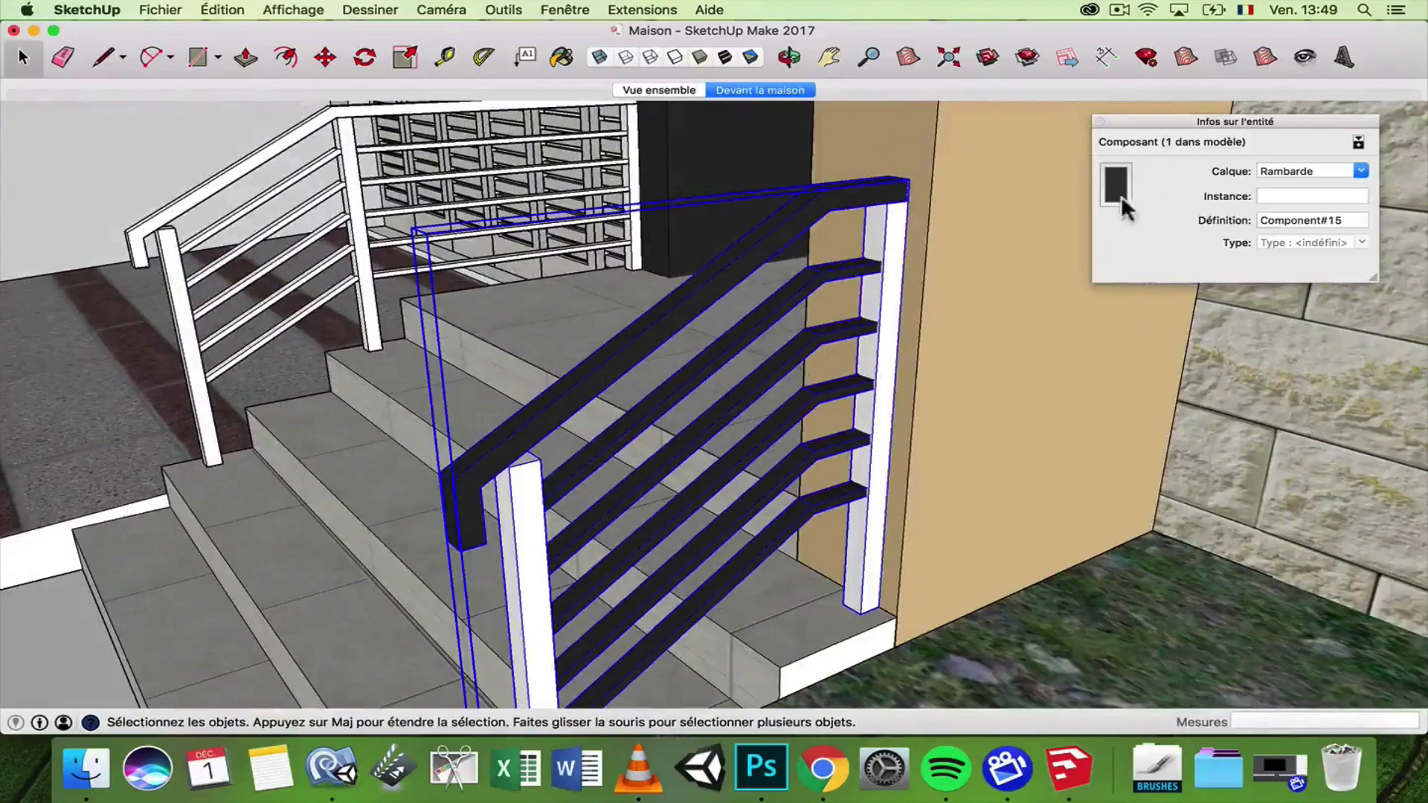
pyautogui.scroll(5, 736, 262)
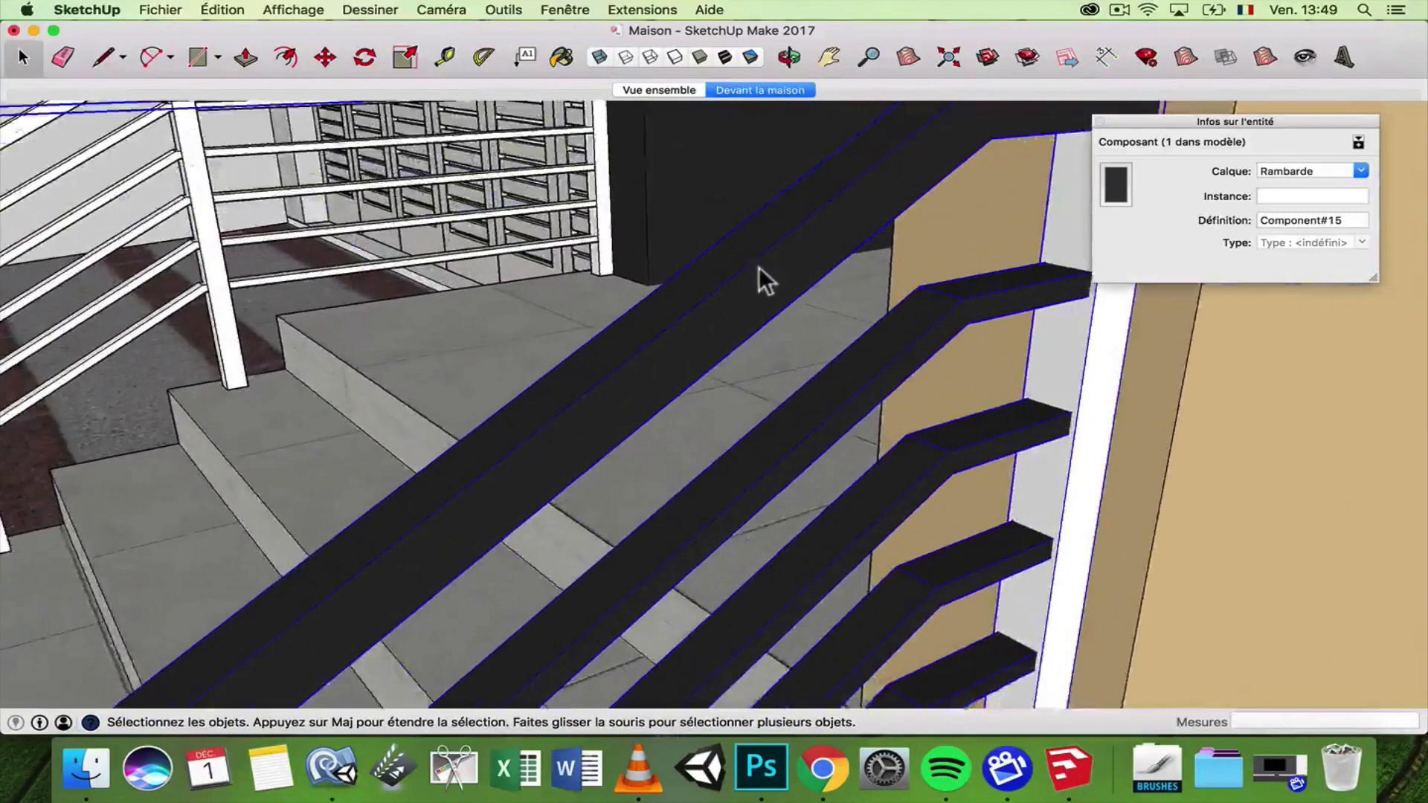
pyautogui.doubleClick(765, 271)
pyautogui.click(787, 268)
pyautogui.click(788, 268)
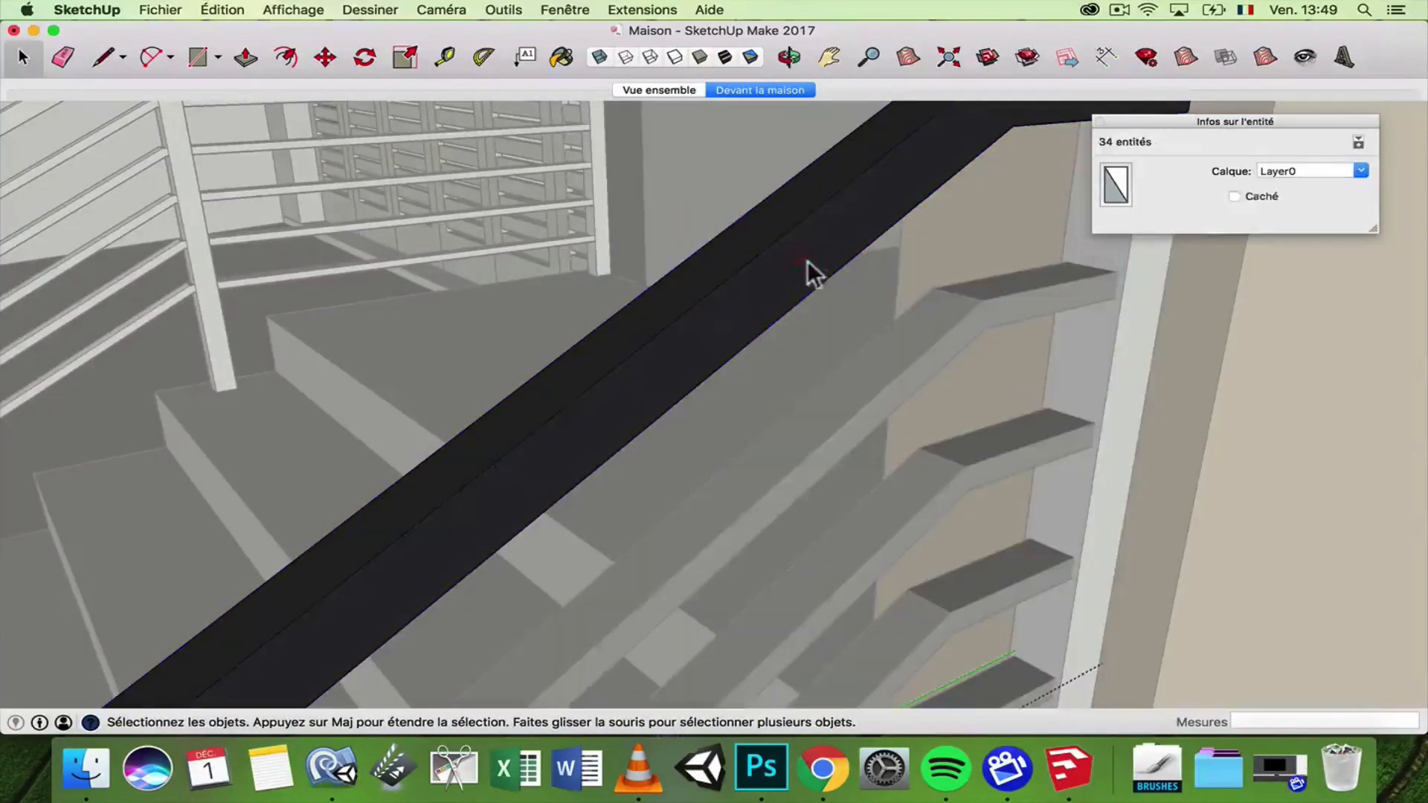
pyautogui.click(806, 261)
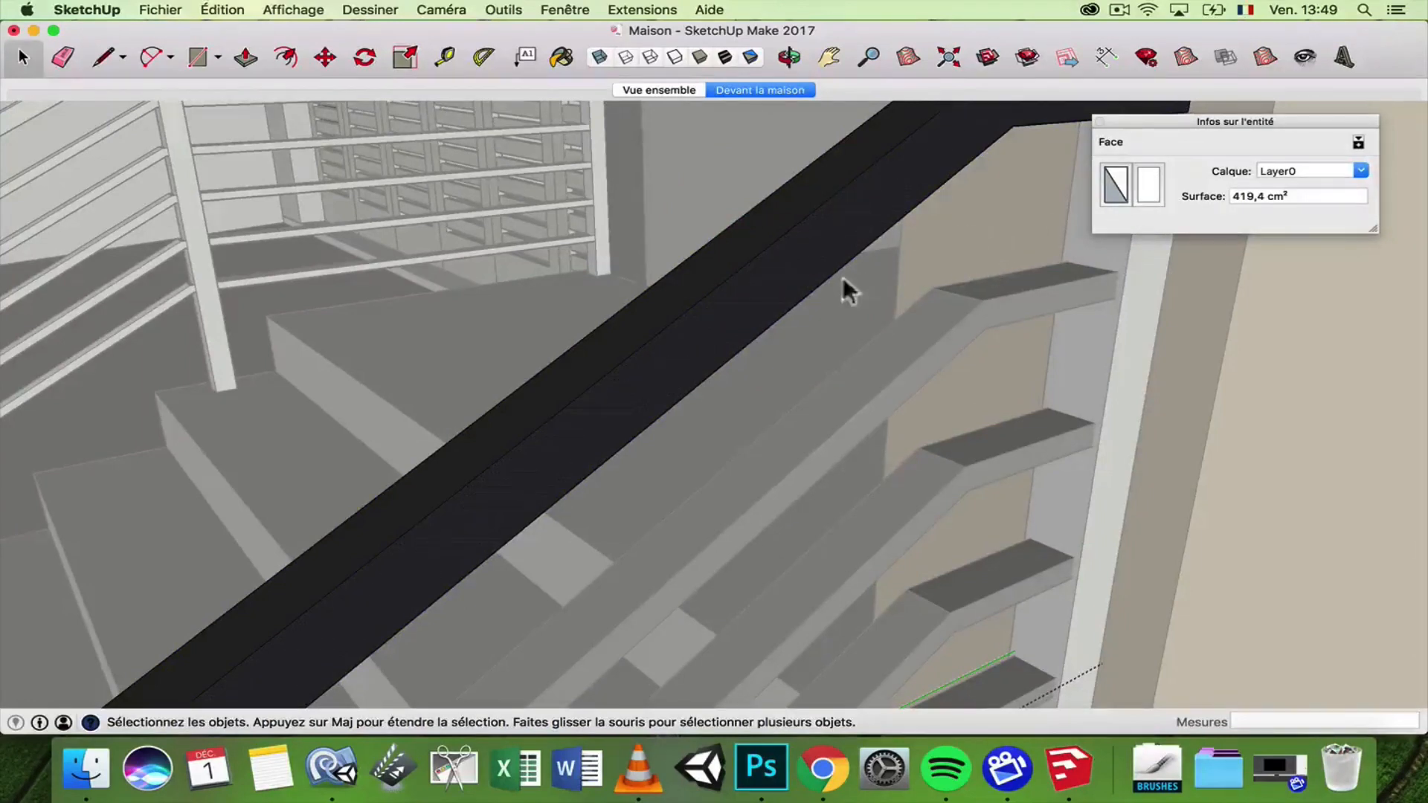
pyautogui.scroll(-6, 818, 279)
pyautogui.scroll(5, 806, 296)
pyautogui.scroll(-3, 778, 307)
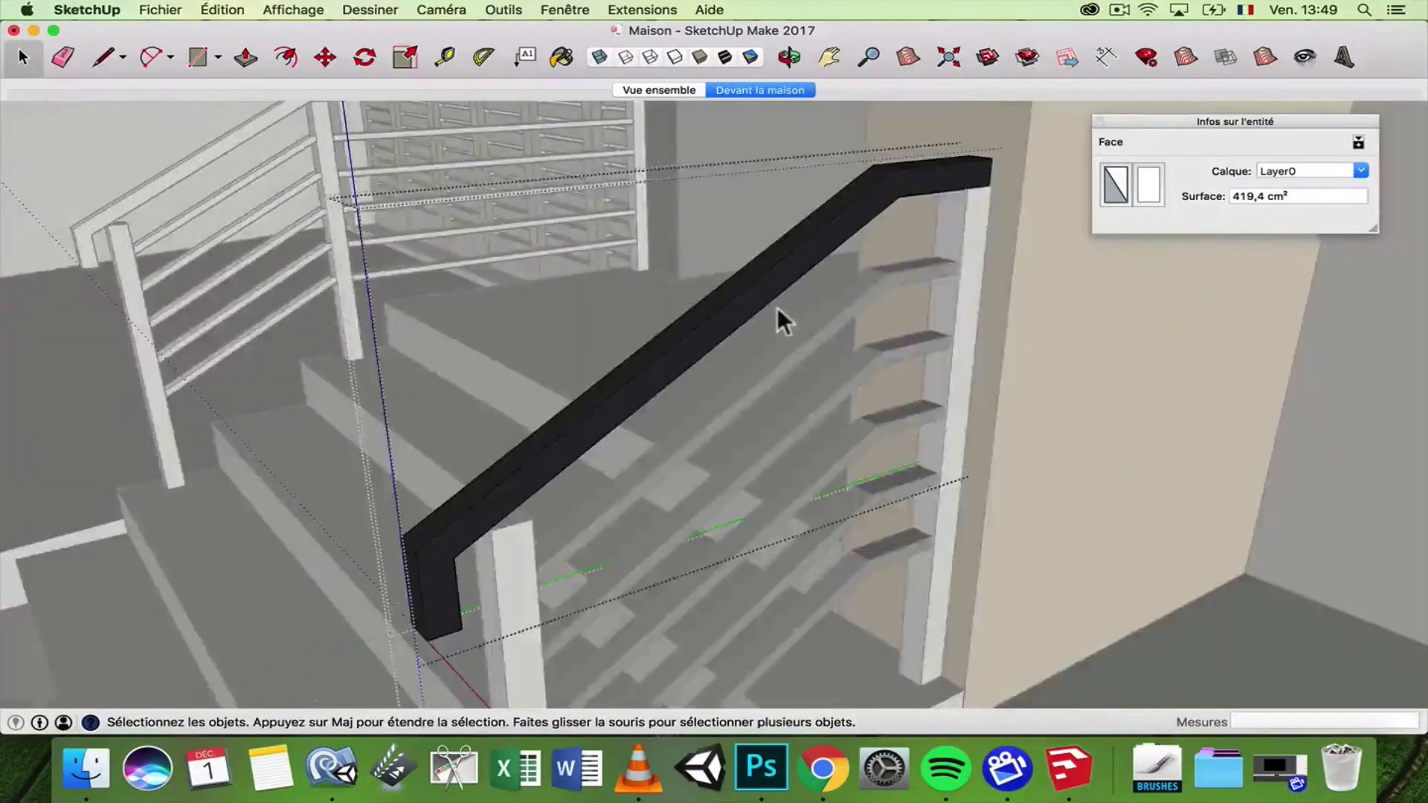
pyautogui.press('Escape')
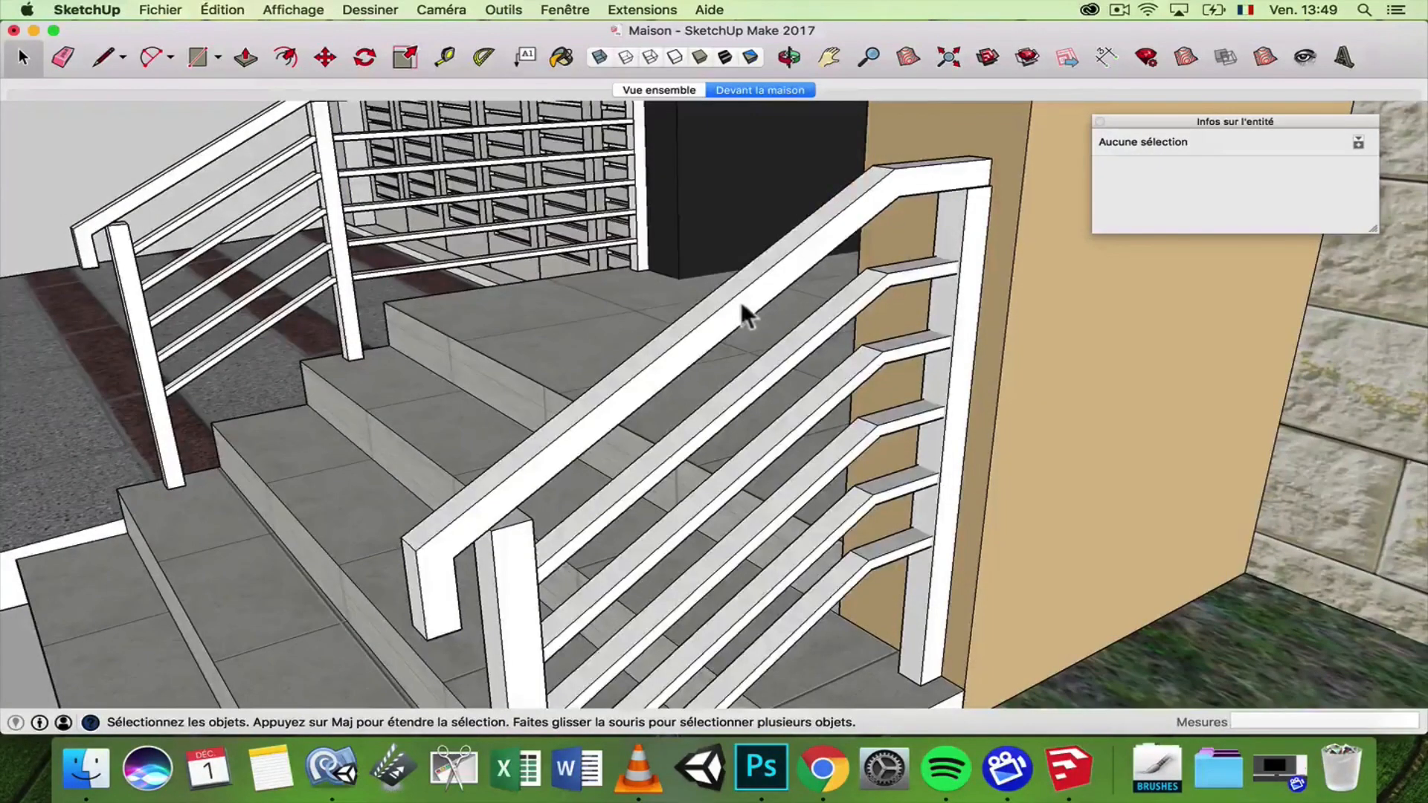
# - Open the garden-side railing's handrail group and paint all its geometry directly with the dark charcoal material
pyautogui.doubleClick(743, 299)
pyautogui.tripleClick(752, 287)
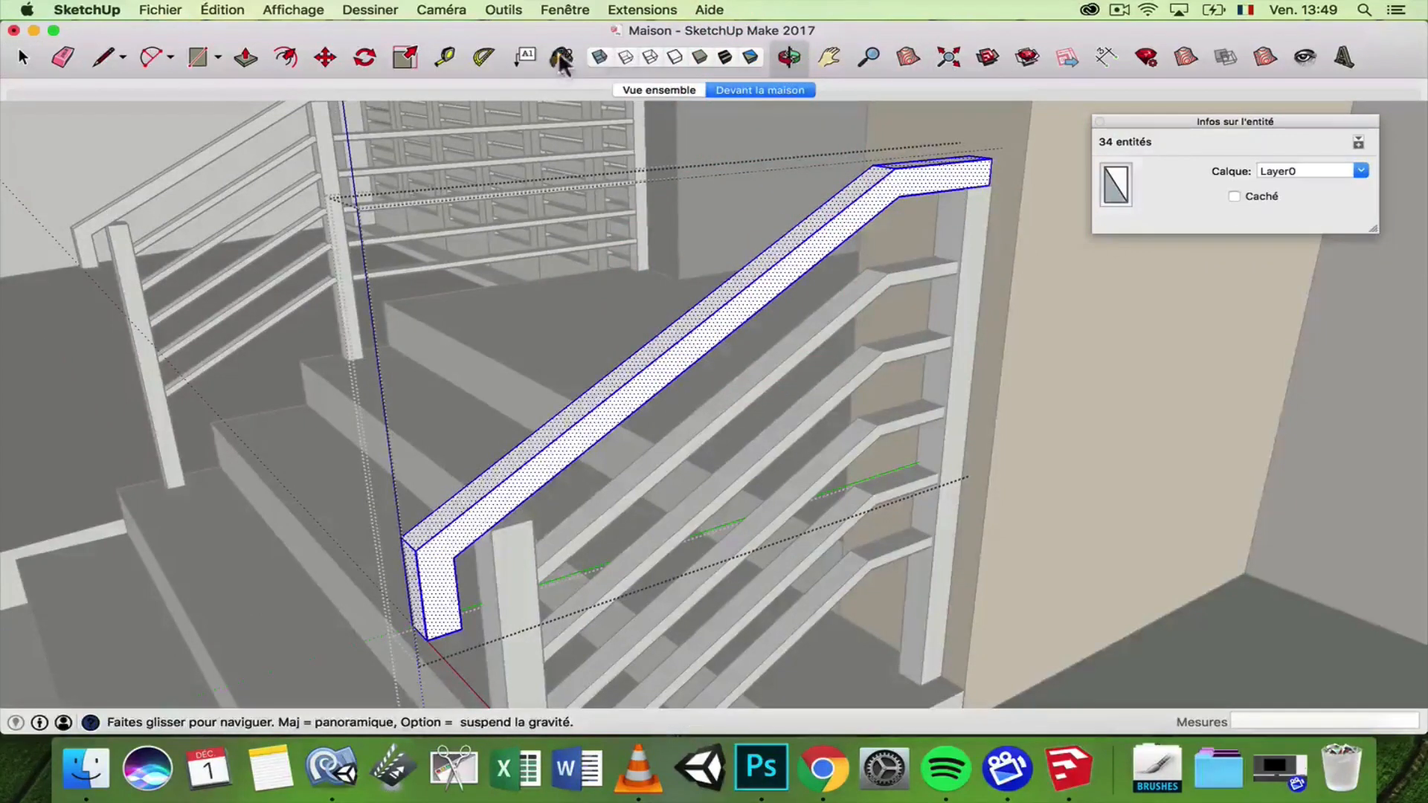
pyautogui.click(562, 59)
pyautogui.click(803, 227)
pyautogui.click(22, 57)
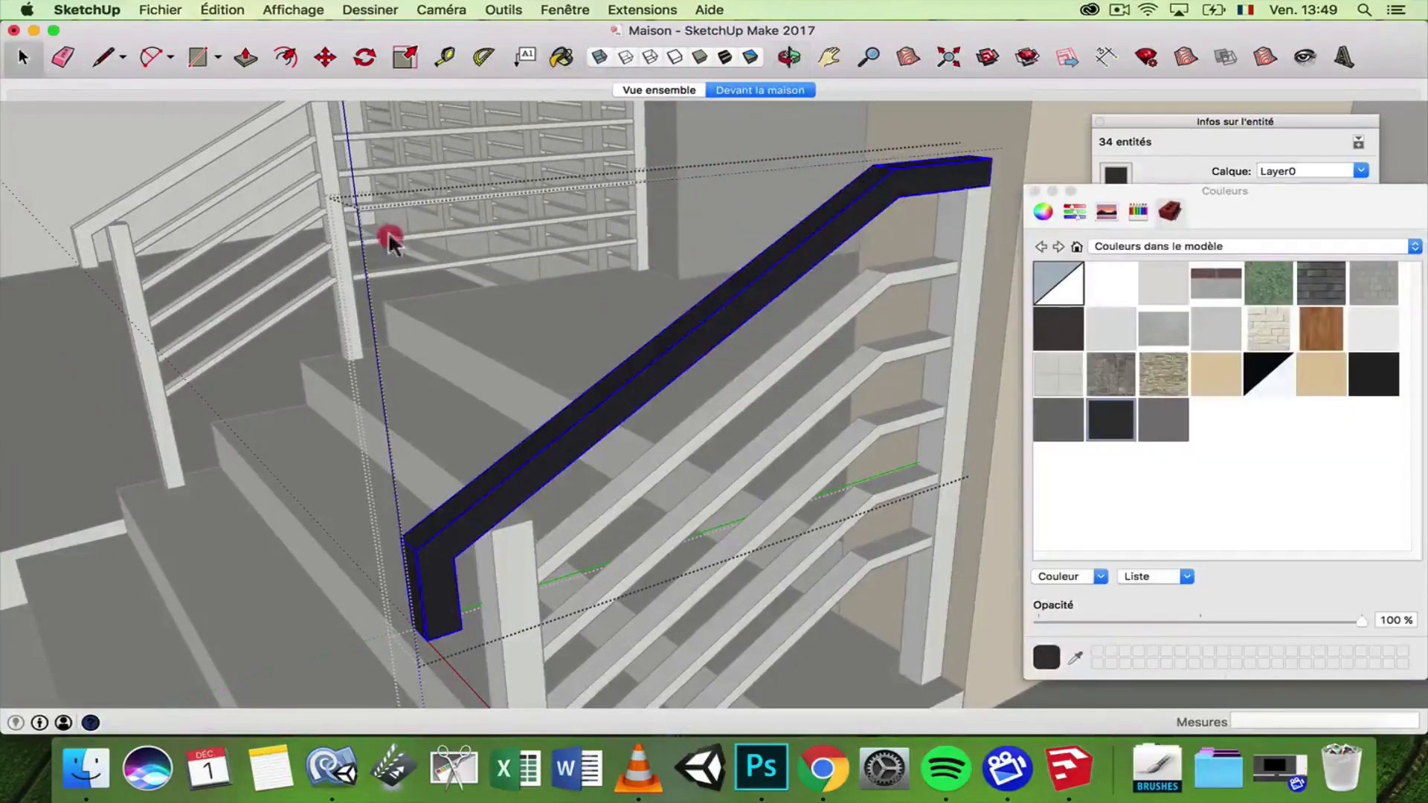
# - Inside the garden-side railing, select everything except the handrail and the two posts, and paint the crossbars dark charcoal
pyautogui.doubleClick(719, 412)
pyautogui.tripleClick(723, 409)
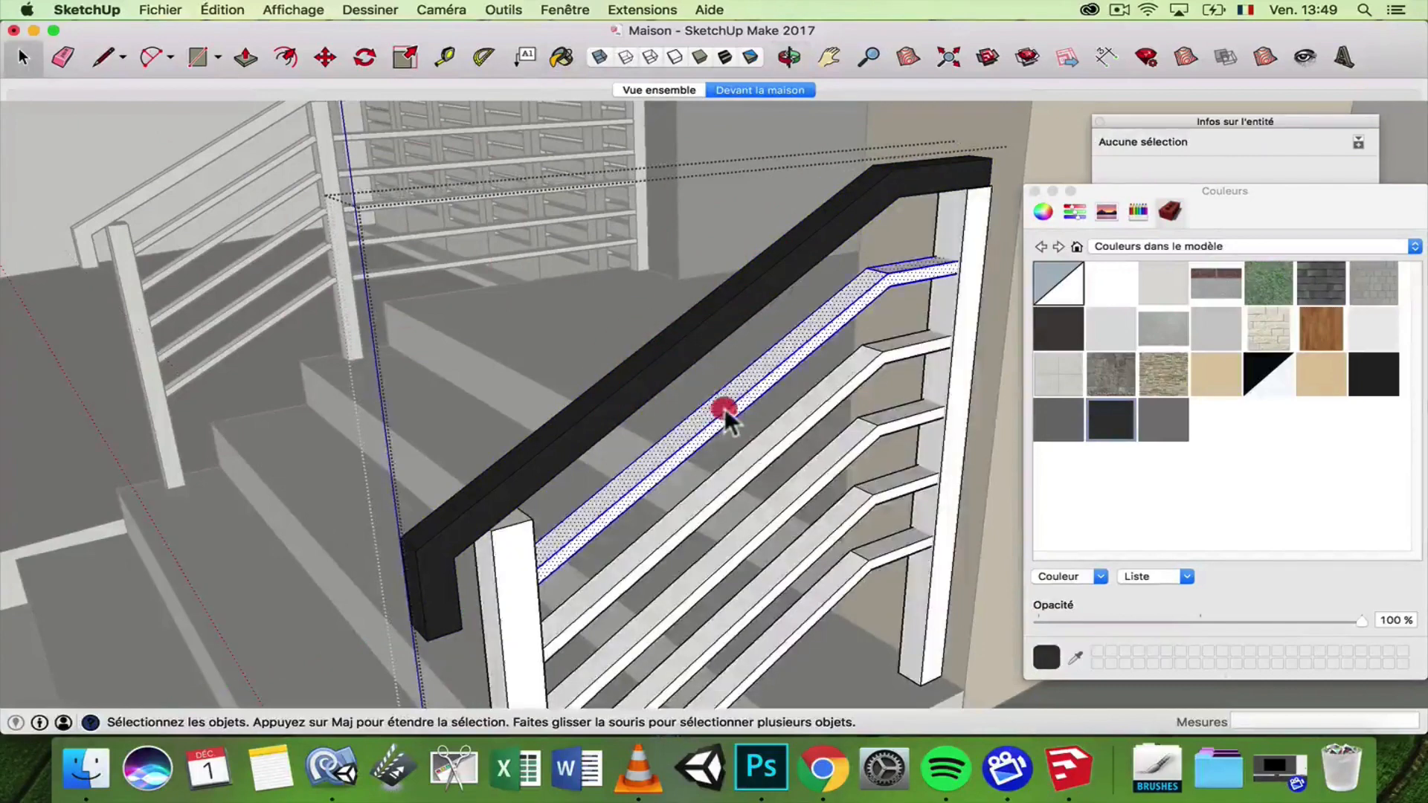
pyautogui.scroll(-5, 811, 134)
pyautogui.press('super+a')
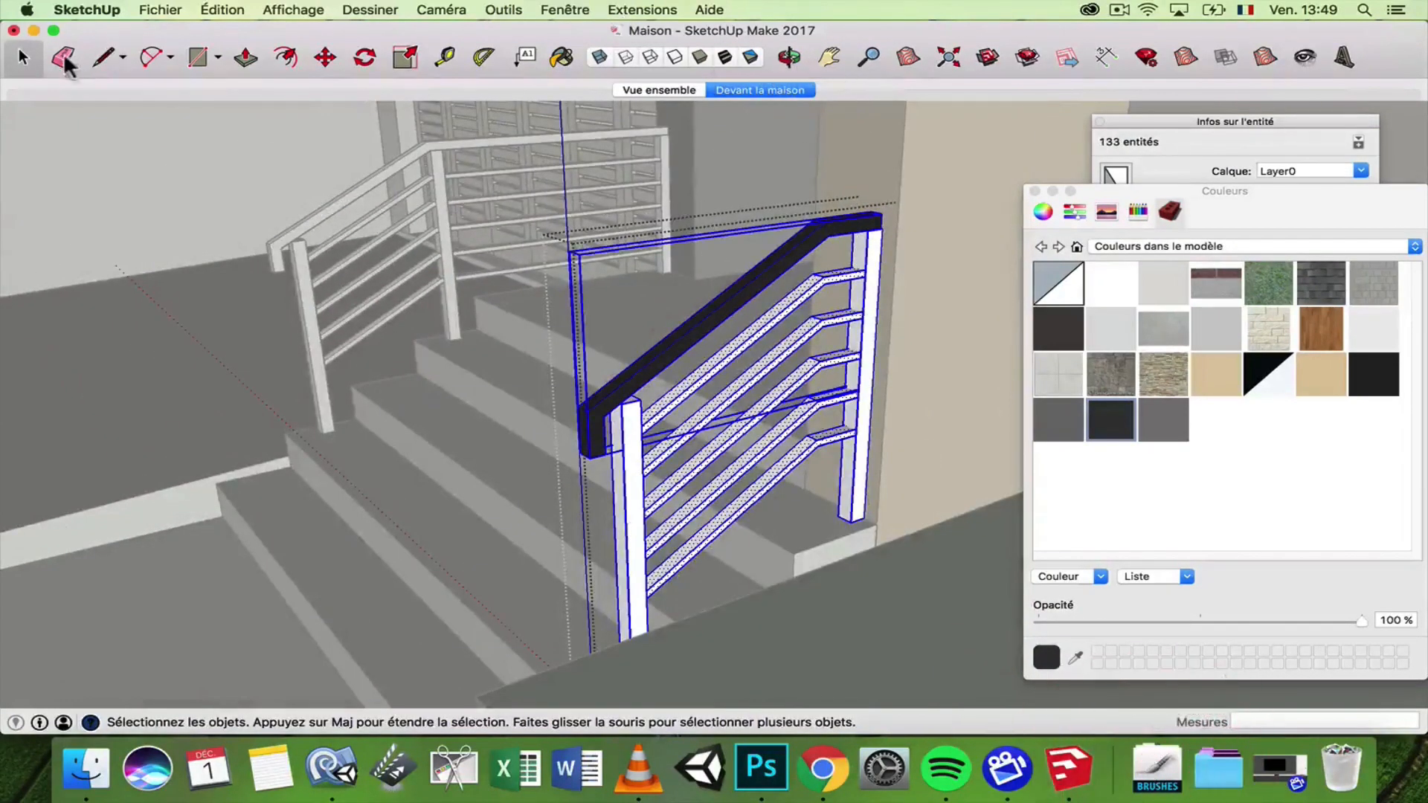
pyautogui.keyDown('shift'); pyautogui.click(638, 450); pyautogui.keyUp('shift')
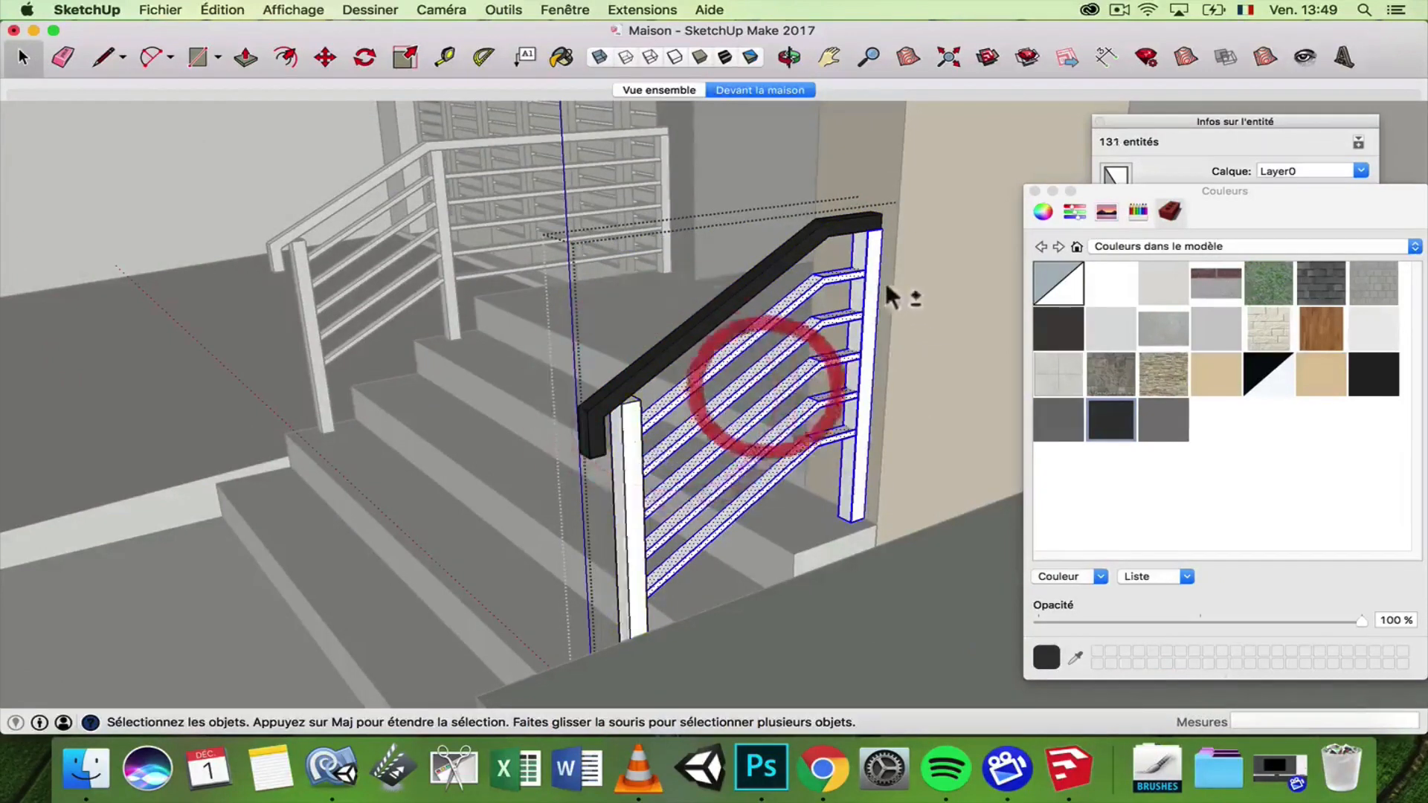
pyautogui.keyDown('shift'); pyautogui.click(877, 238); pyautogui.keyUp('shift')
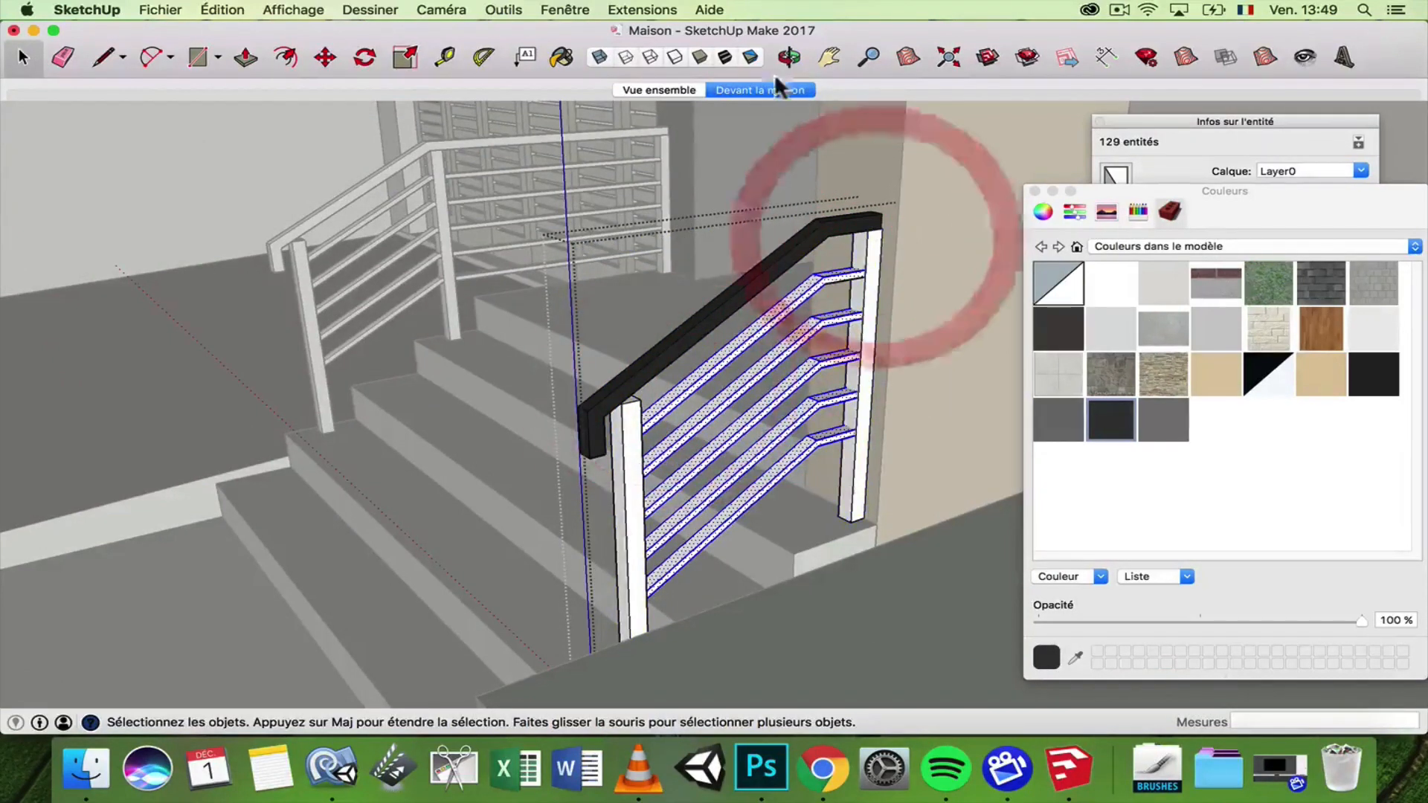
pyautogui.click(561, 58)
pyautogui.click(765, 303)
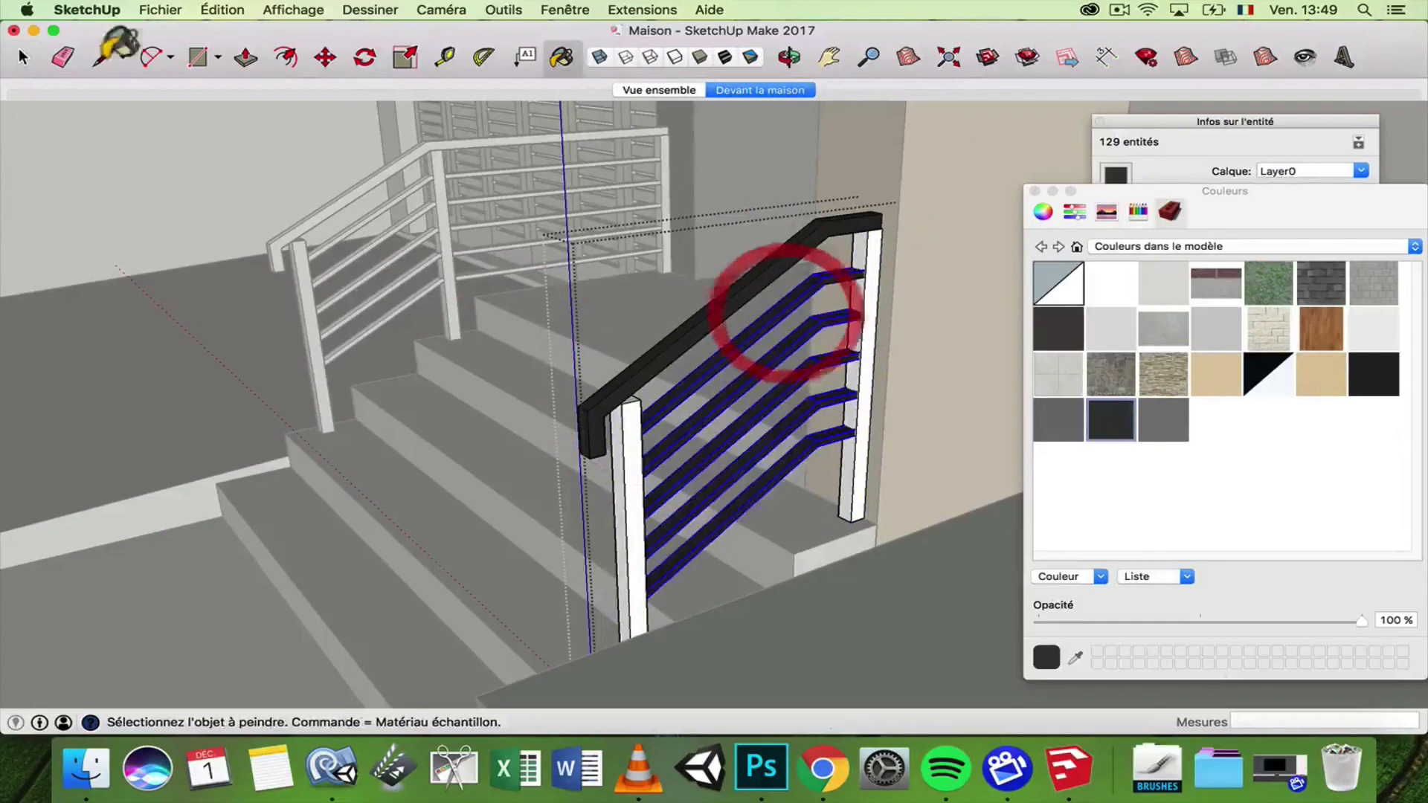
# - Open the front post of the garden-side railing and paint all its faces with the dark charcoal material
pyautogui.press('space')
pyautogui.tripleClick(628, 450)
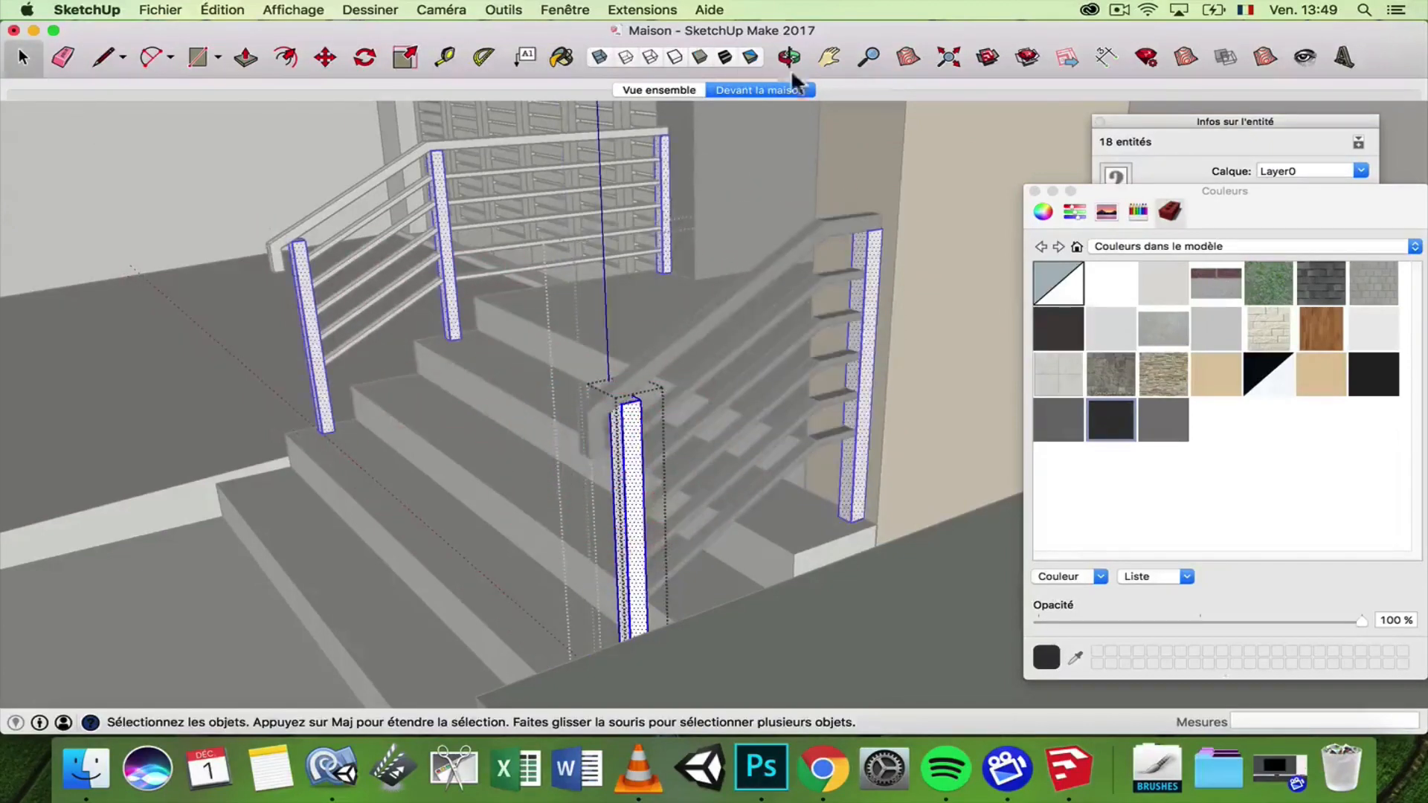
pyautogui.click(561, 57)
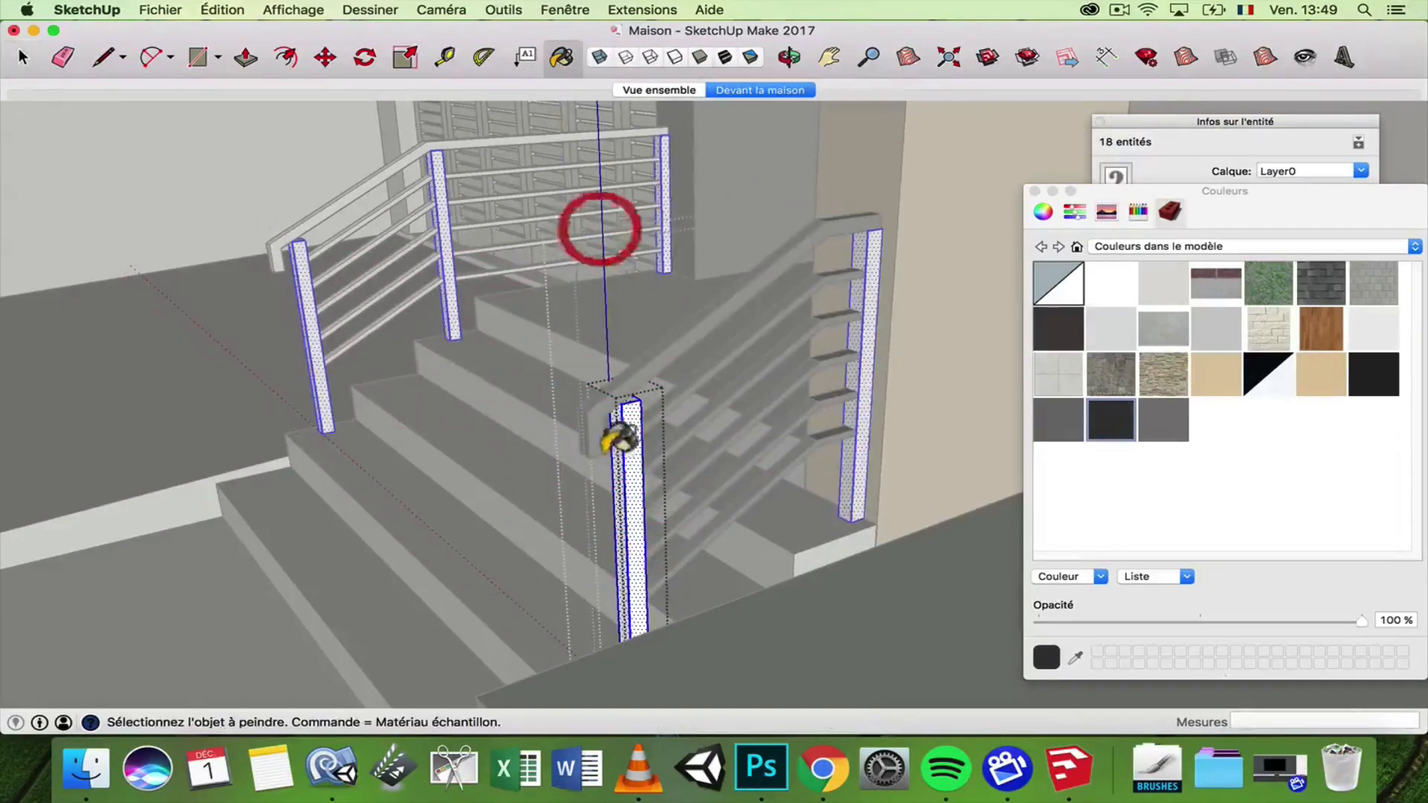
pyautogui.click(623, 420)
pyautogui.click(23, 57)
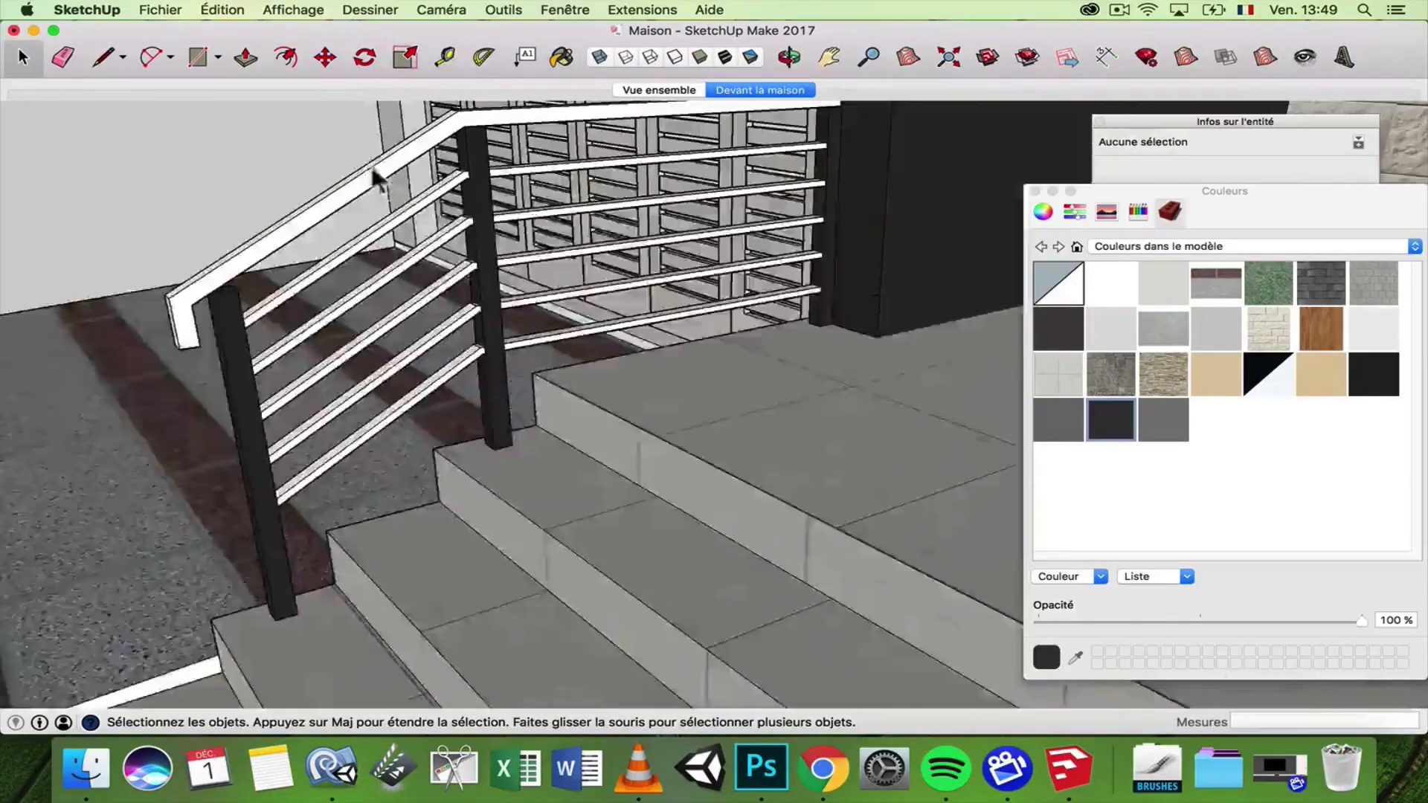
# - Open the handrail of the carport-side railing, paint all its faces dark charcoal, and close the group
pyautogui.click(378, 172)
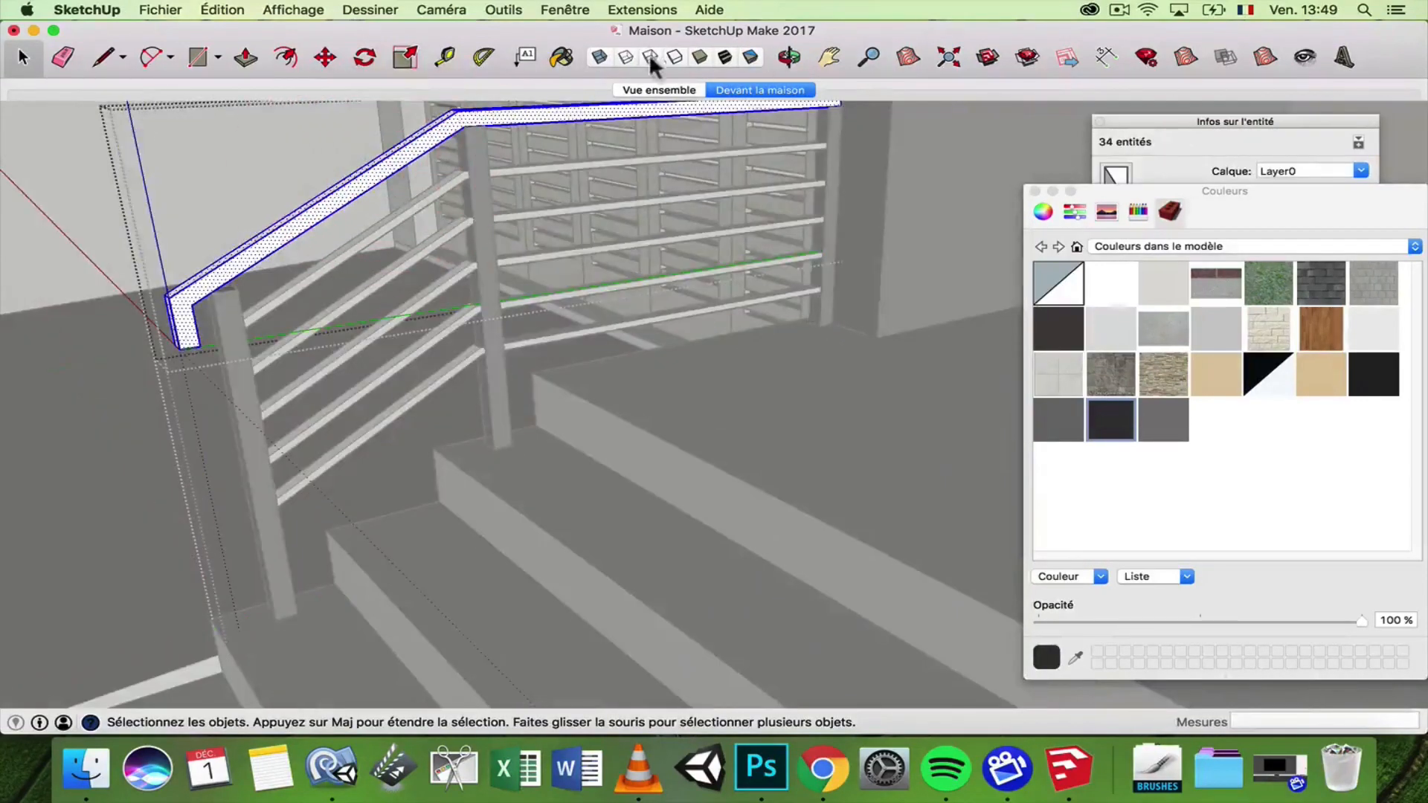
pyautogui.click(561, 58)
pyautogui.click(495, 116)
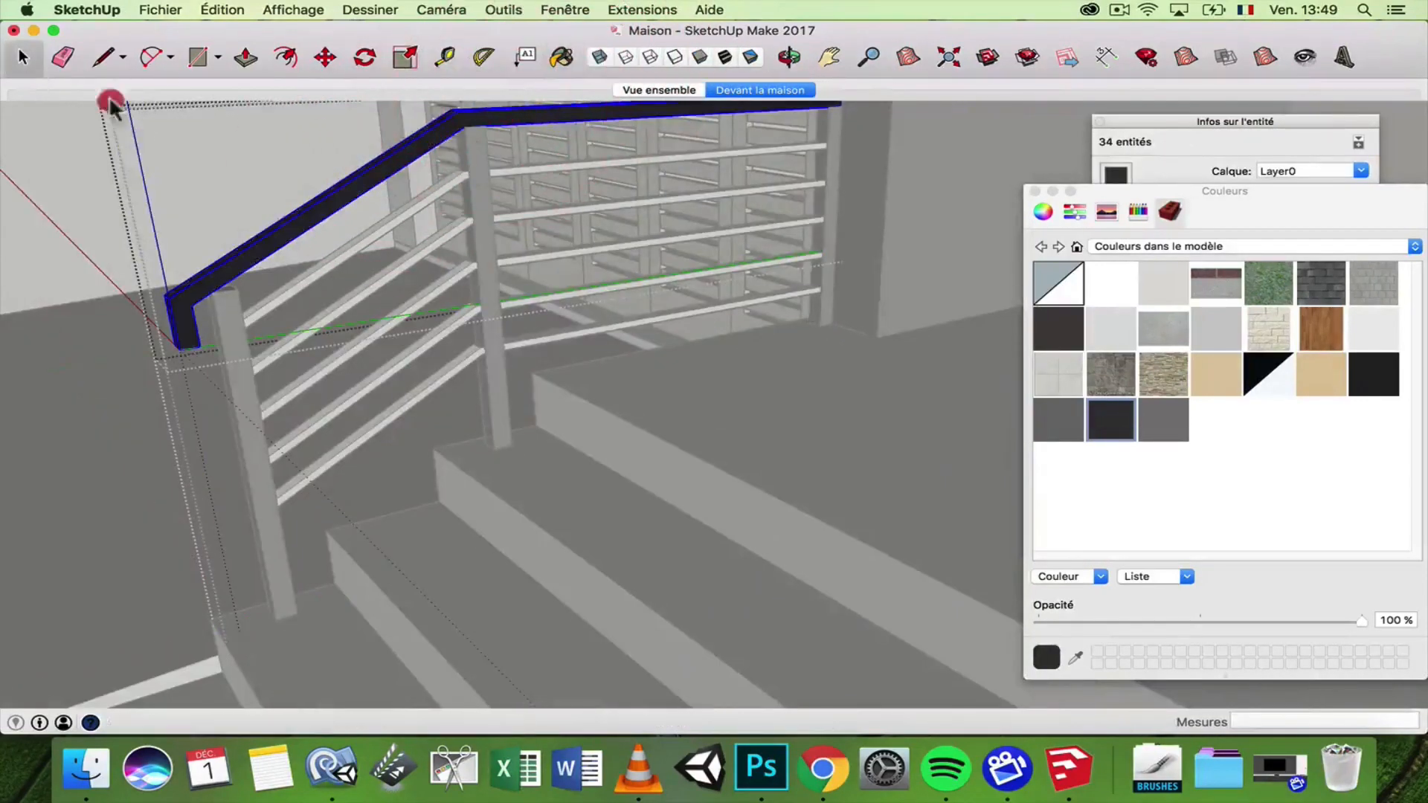
pyautogui.press('space')
pyautogui.click(240, 112)
# - Open a crossbar component of the carport-side railing, paint all its faces dark charcoal, and exit the component
pyautogui.doubleClick(394, 220)
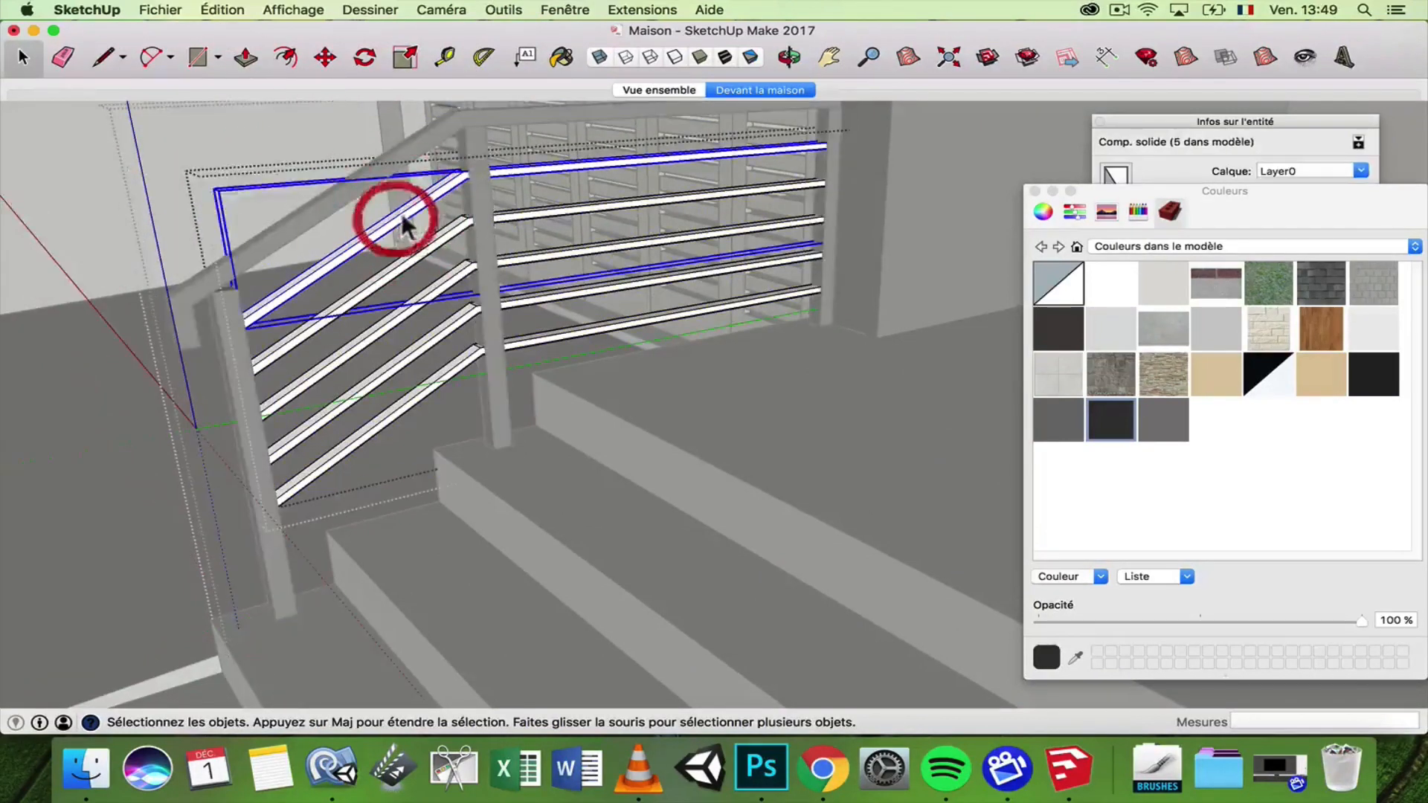
pyautogui.tripleClick(377, 190)
pyautogui.click(562, 57)
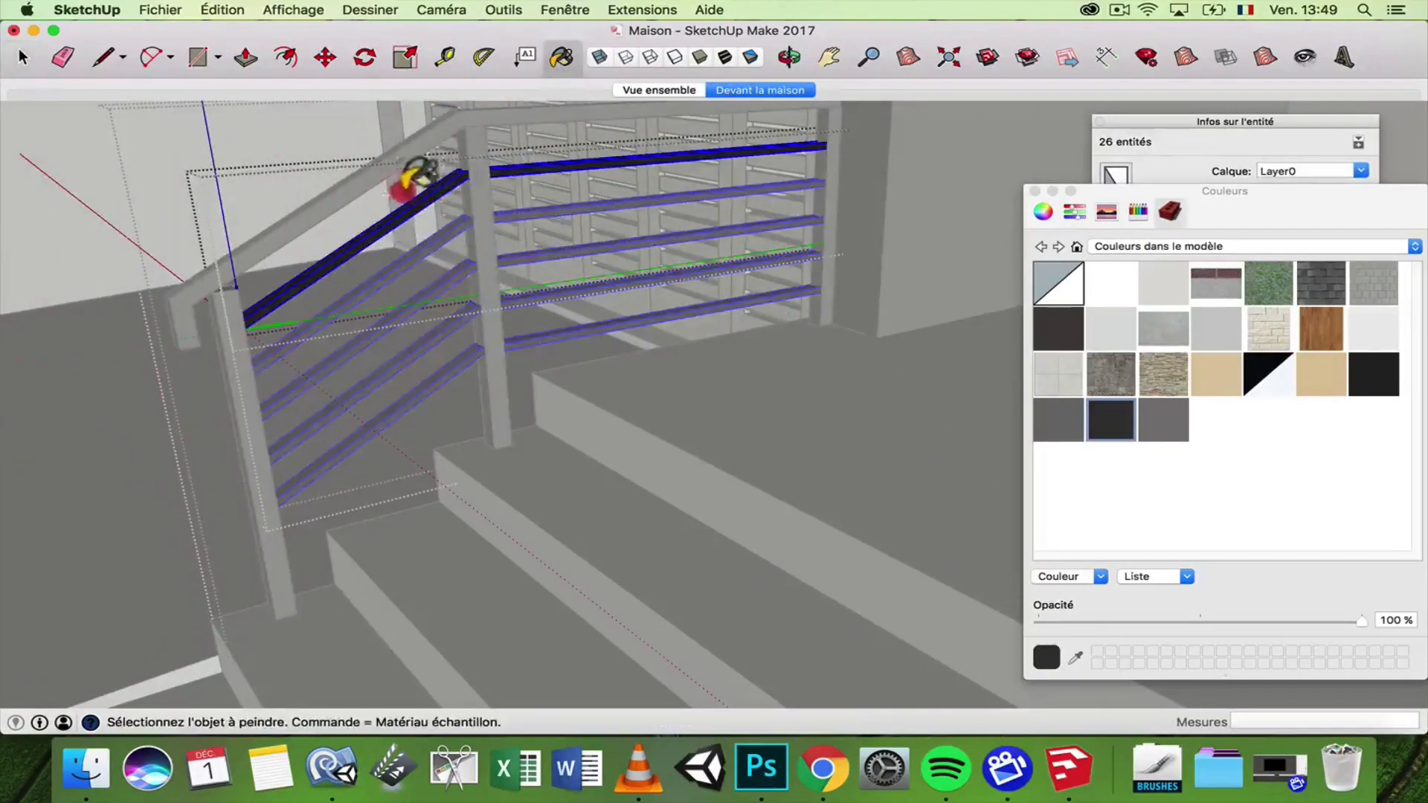
pyautogui.click(350, 167)
pyautogui.click(23, 57)
pyautogui.click(239, 176)
# - Review both charcoal railings, check the material assigned to the garden-side railing component and its group, and view the whole house
pyautogui.moveTo(238, 175)
pyautogui.mouseDown(button='middle')
pyautogui.moveTo(733, 364)
pyautogui.moveTo(653, 230)
pyautogui.mouseUp(button='middle')
pyautogui.scroll(-5, 743, 369)
pyautogui.scroll(4, 770, 357)
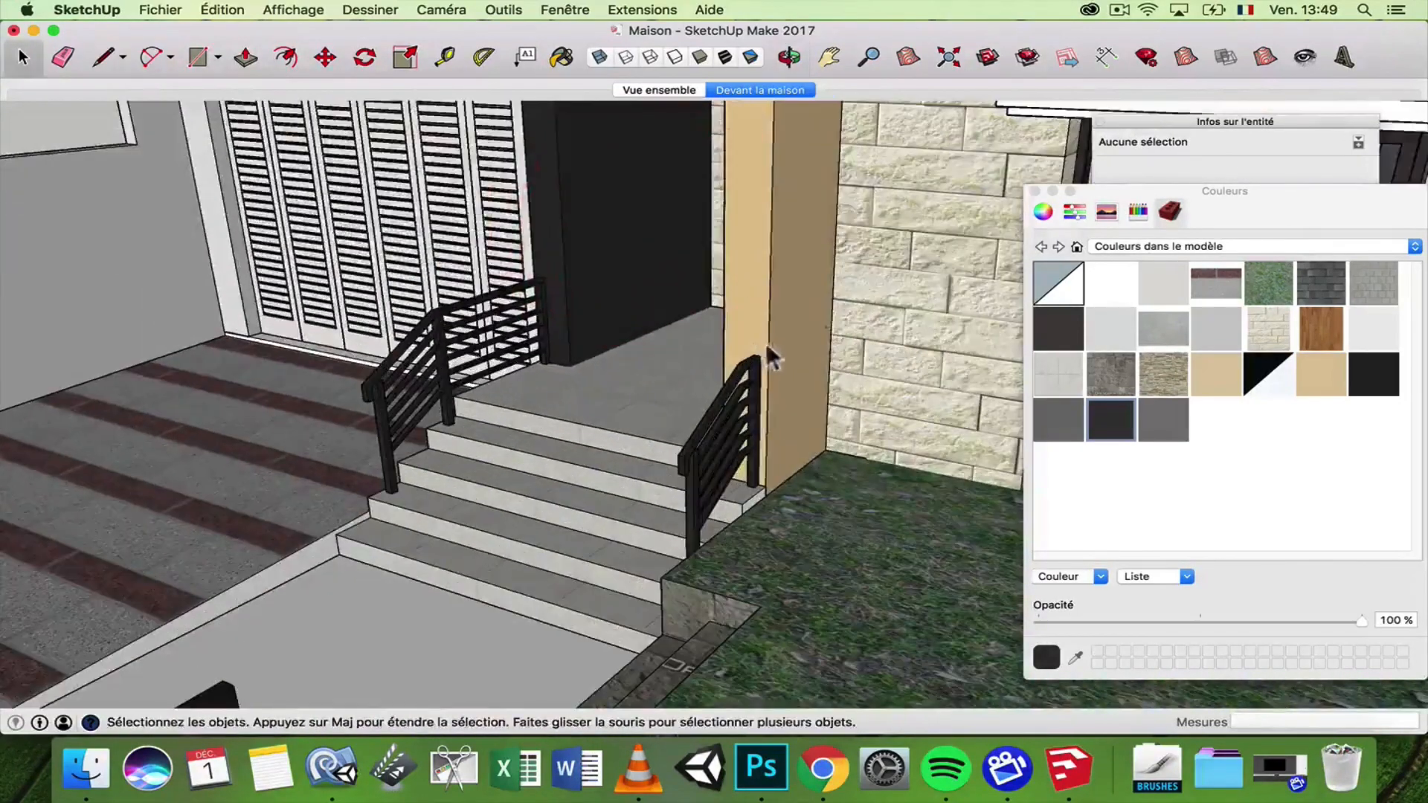
pyautogui.click(743, 368)
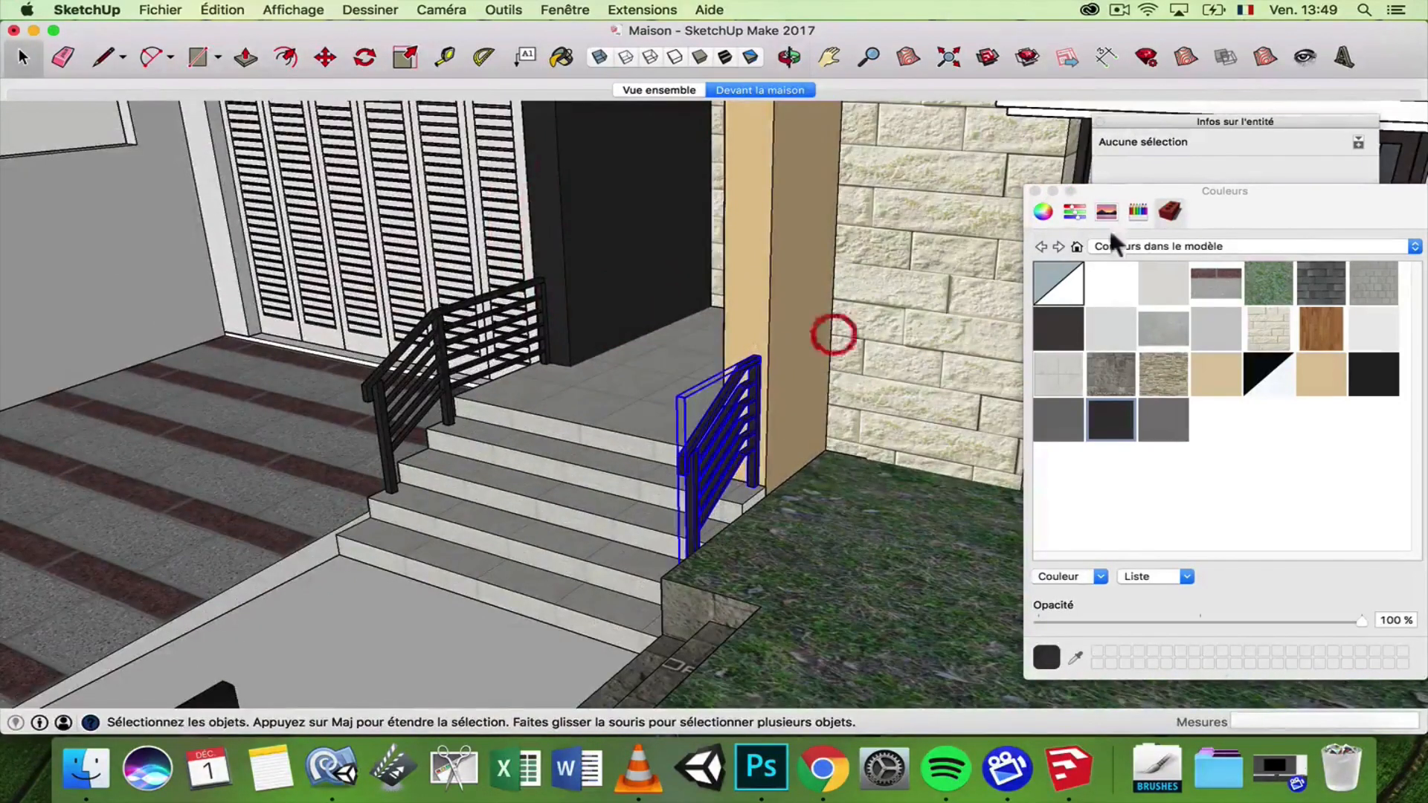
pyautogui.scroll(3, 788, 372)
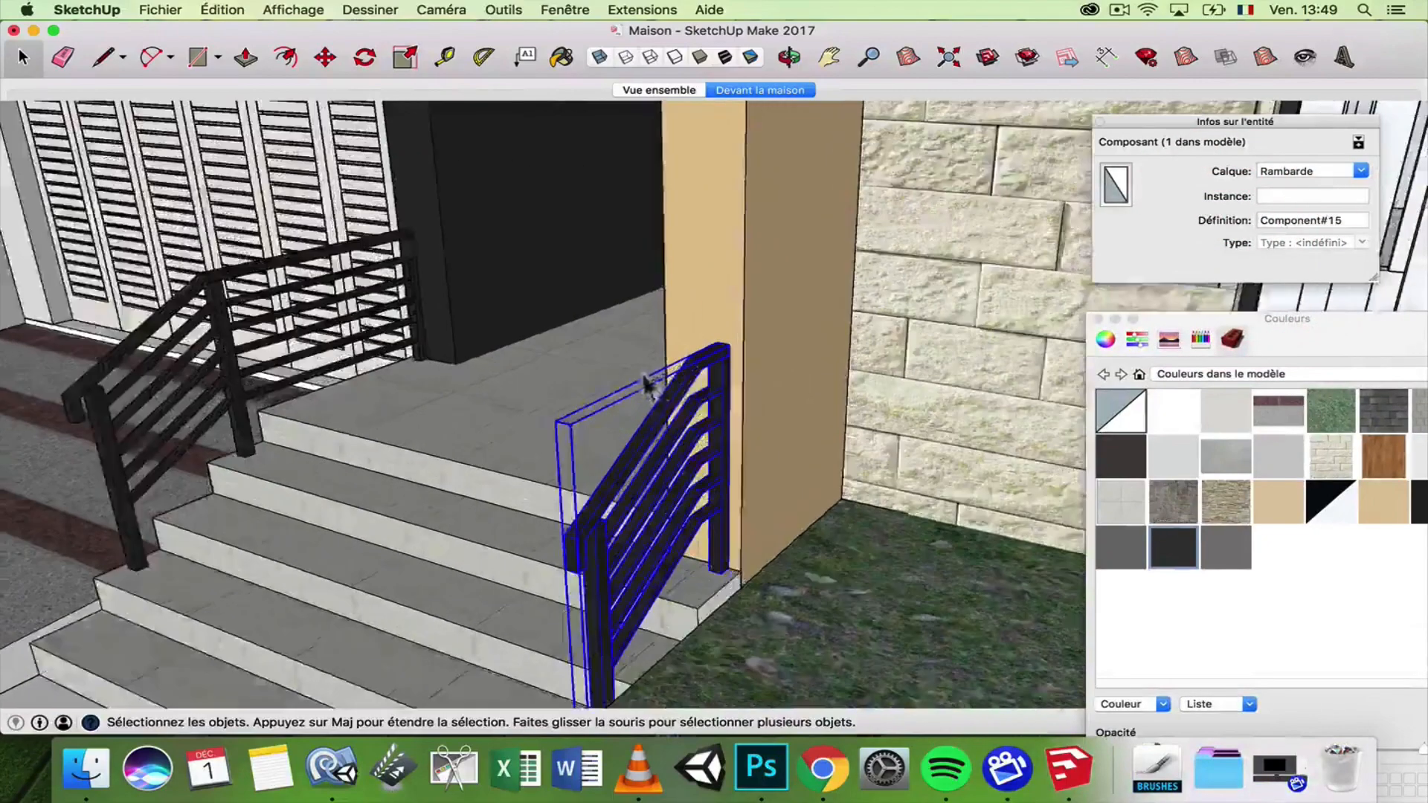
pyautogui.scroll(-2, 680, 382)
pyautogui.click(682, 376)
pyautogui.scroll(-8, 680, 379)
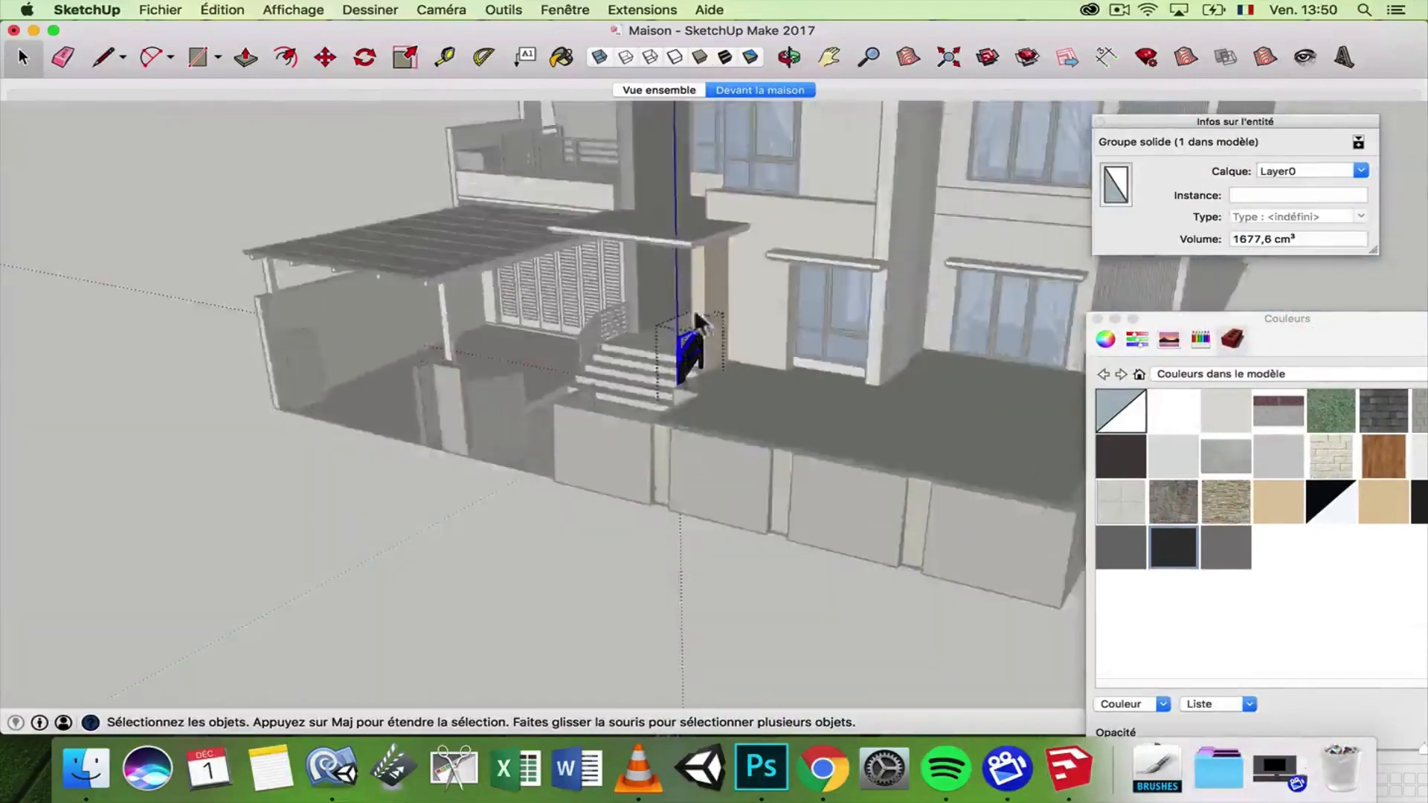
pyautogui.click(416, 342)
pyautogui.moveTo(417, 343); pyautogui.dragTo(505, 214, button='middle')
pyautogui.scroll(-6, 712, 256)
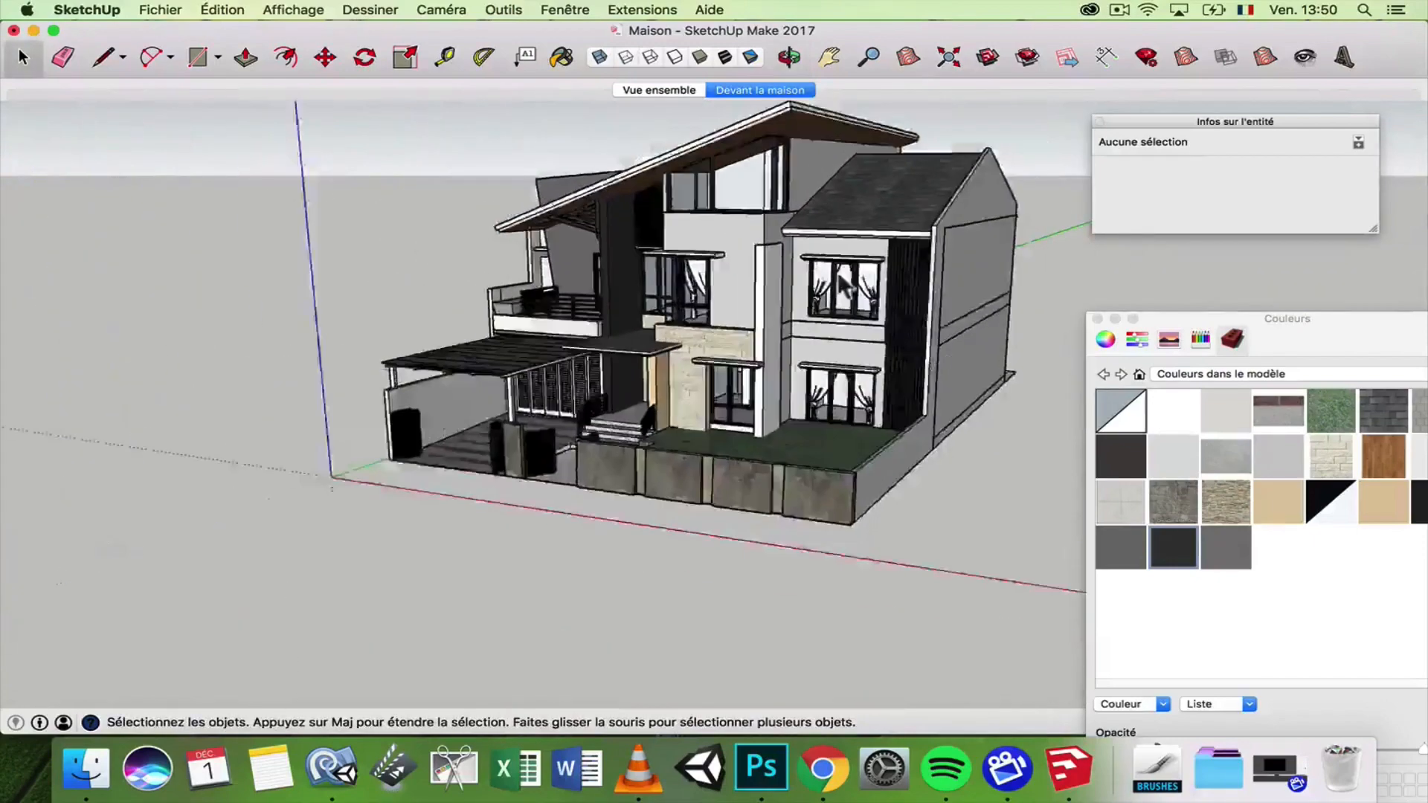
pyautogui.click(830, 56)
pyautogui.scroll(5, 744, 334)
pyautogui.moveTo(781, 349); pyautogui.dragTo(800, 301)
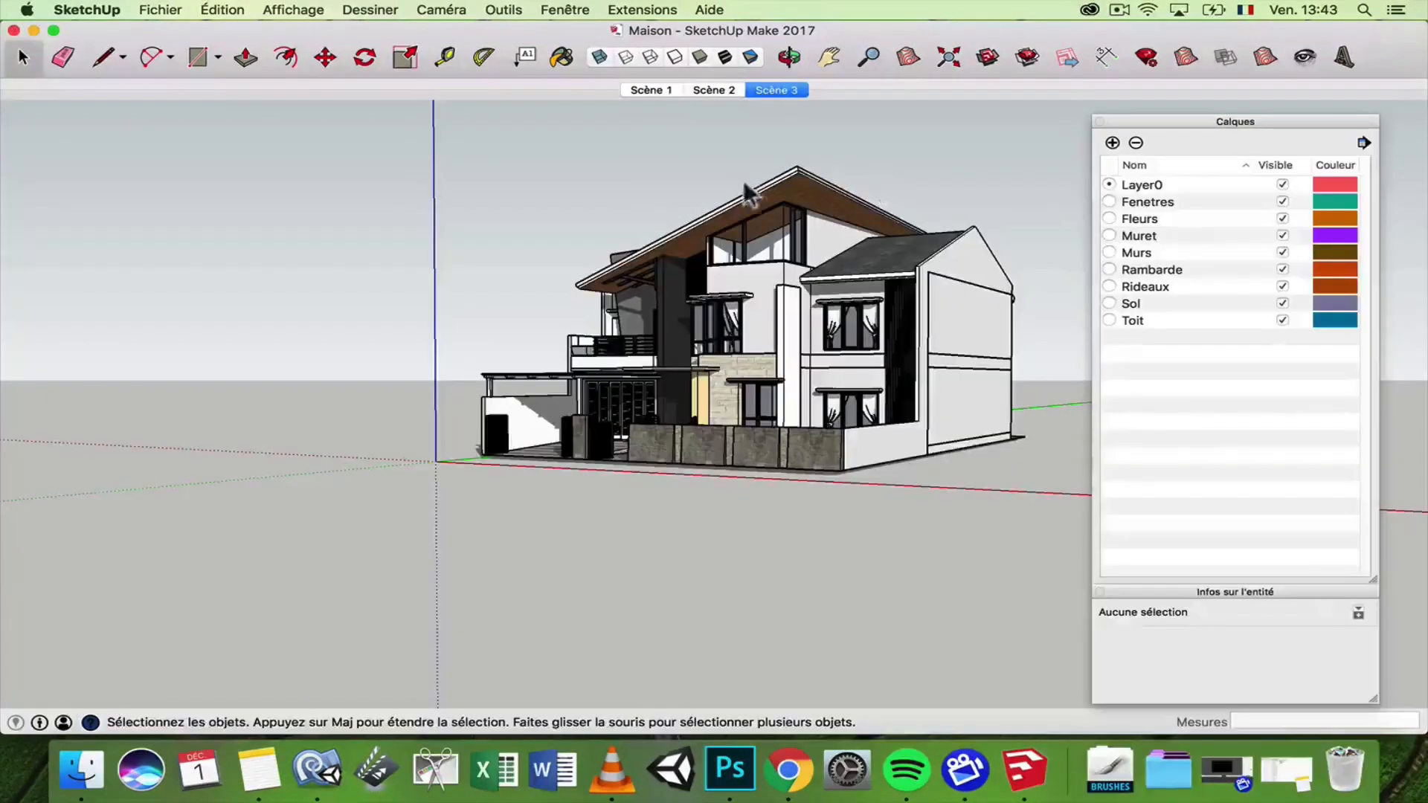
# - View the house from the front and step through Scène 1, Scène 2 and Scène 3, returning to Scène 1
pyautogui.moveTo(744, 182); pyautogui.dragTo(1020, 255, button='middle')
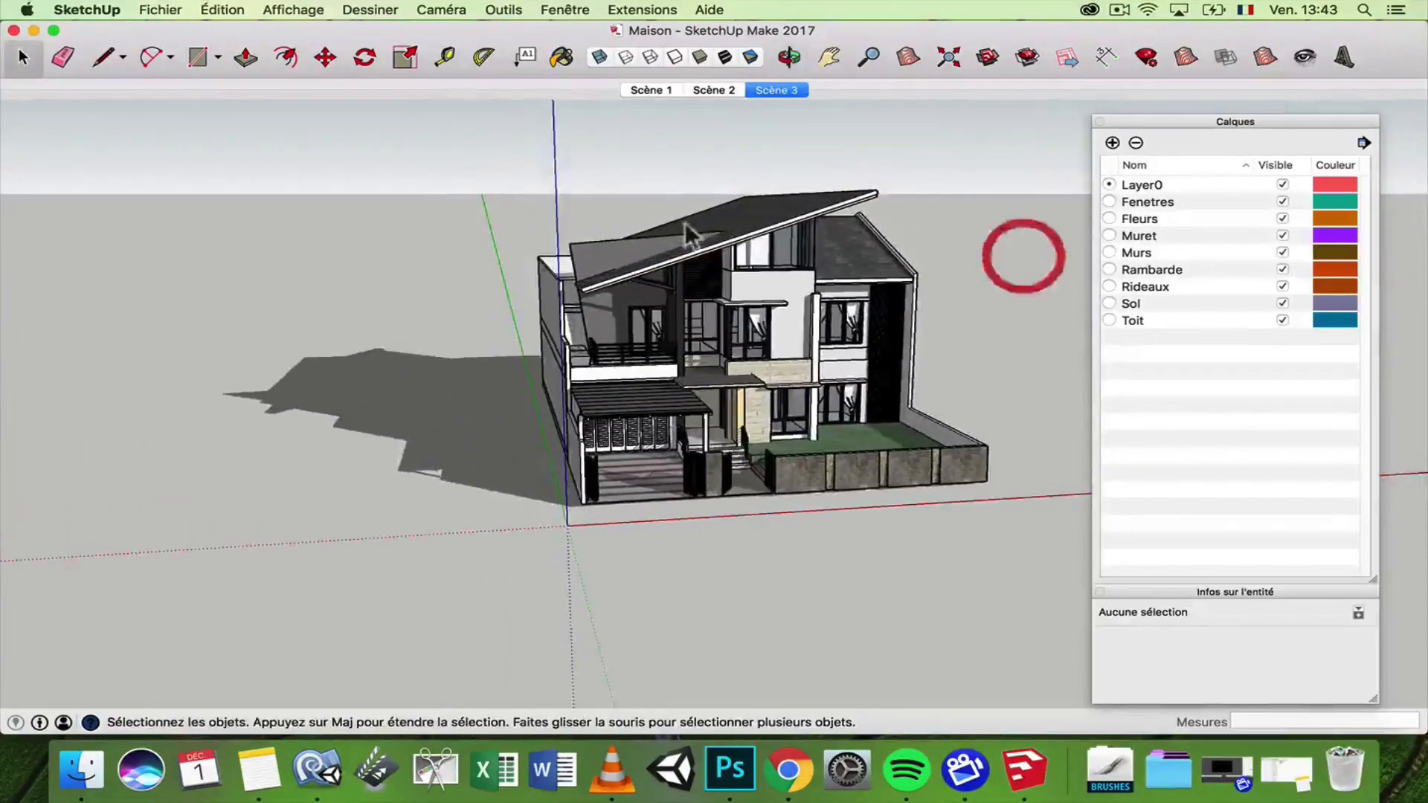
pyautogui.scroll(5, 881, 238)
pyautogui.moveTo(882, 238); pyautogui.dragTo(725, 216, button='middle')
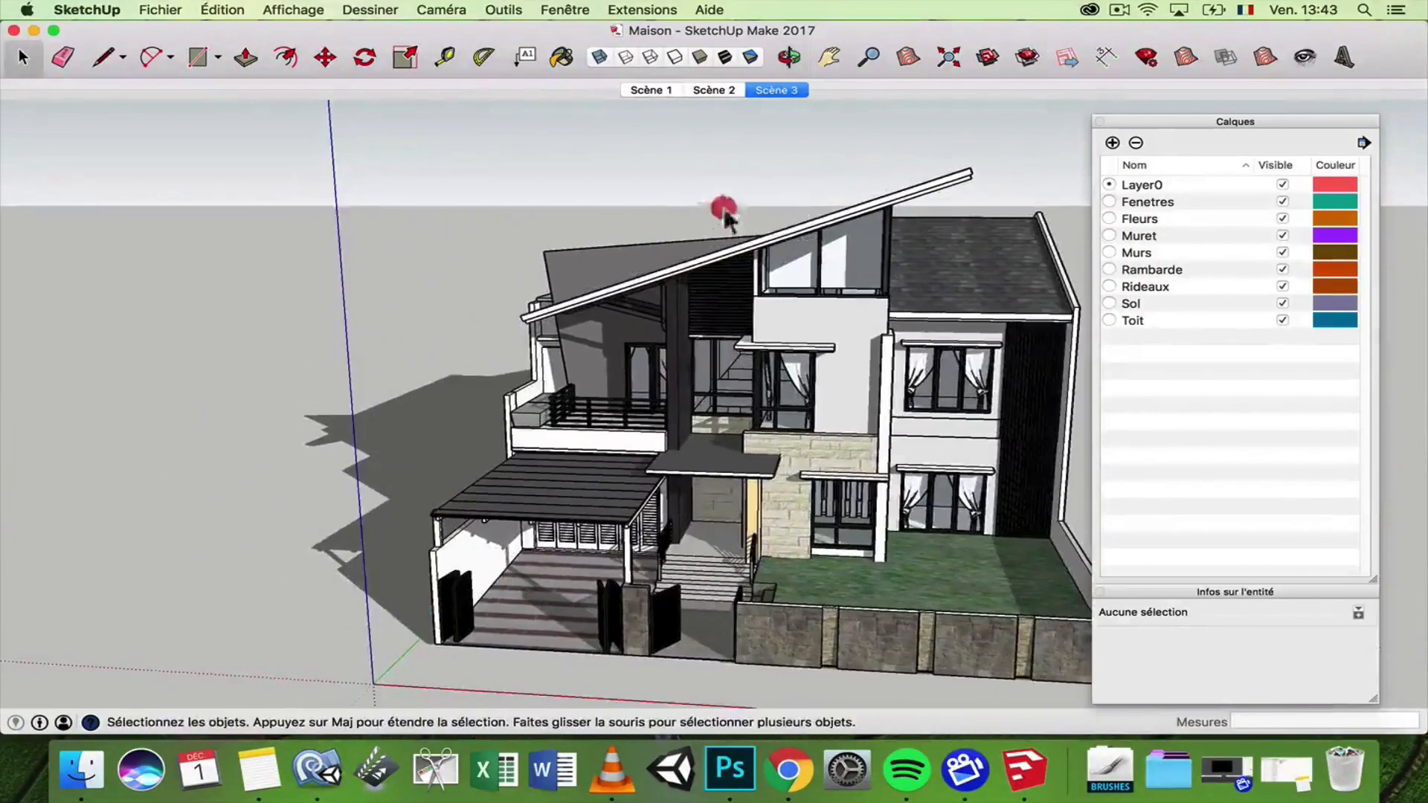
pyautogui.click(658, 91)
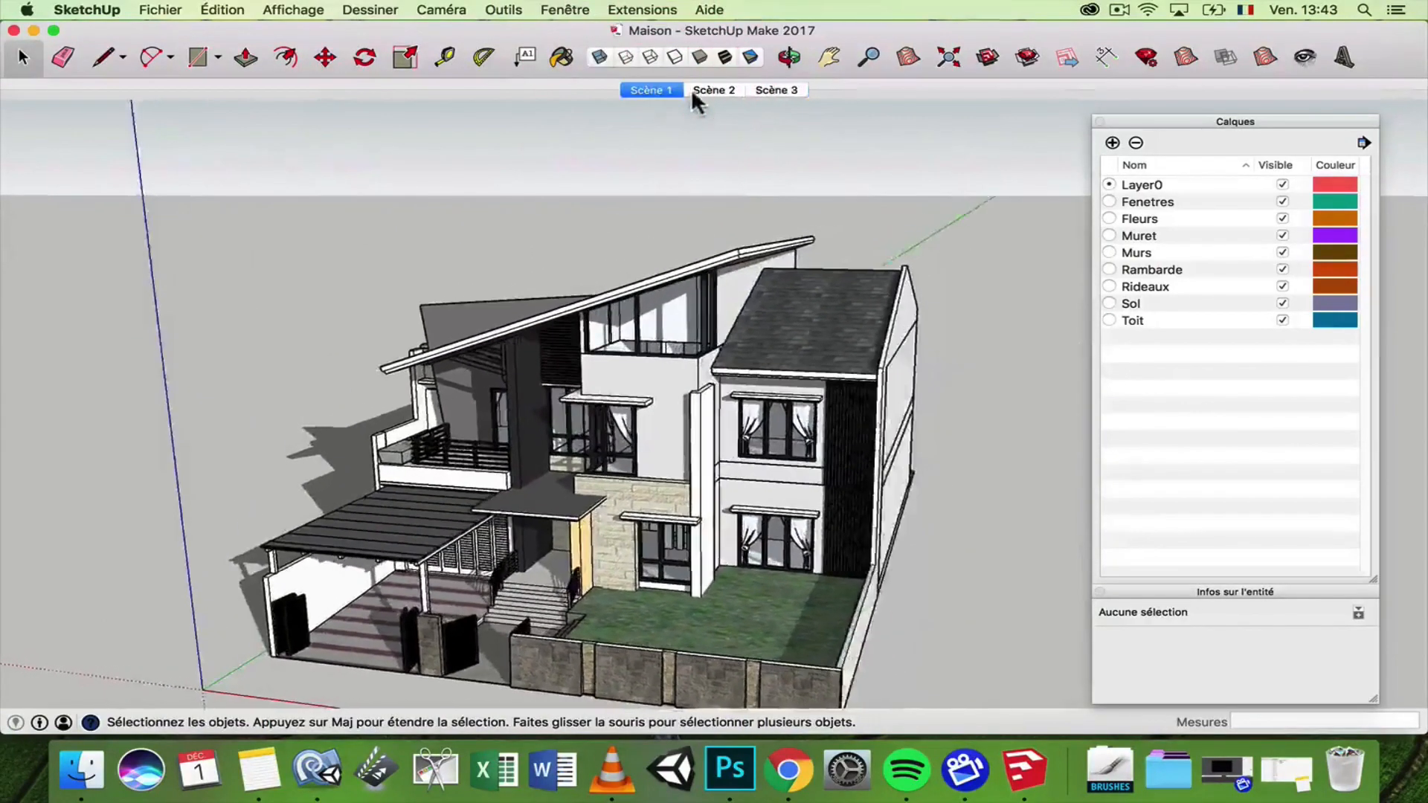
pyautogui.click(715, 91)
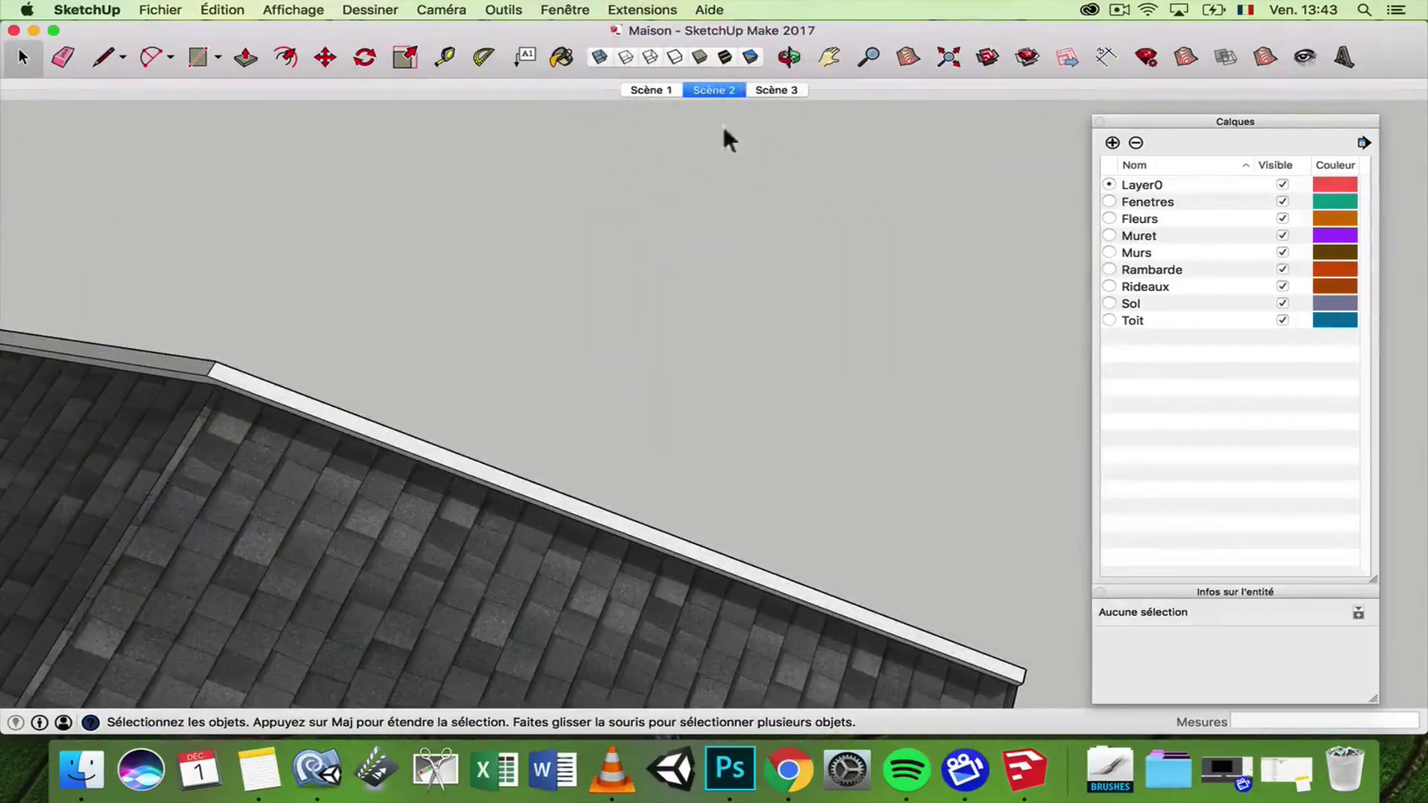
pyautogui.click(774, 91)
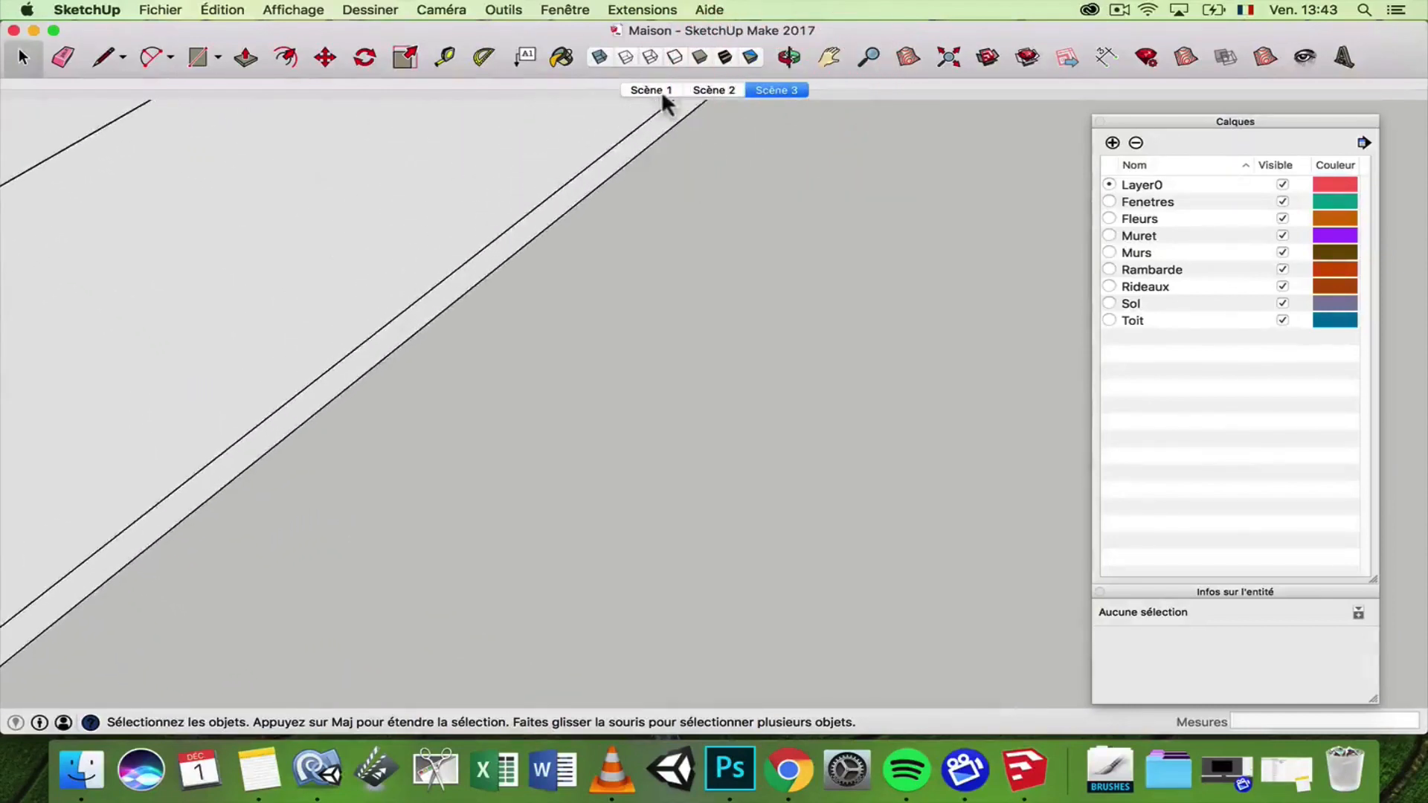
pyautogui.click(661, 95)
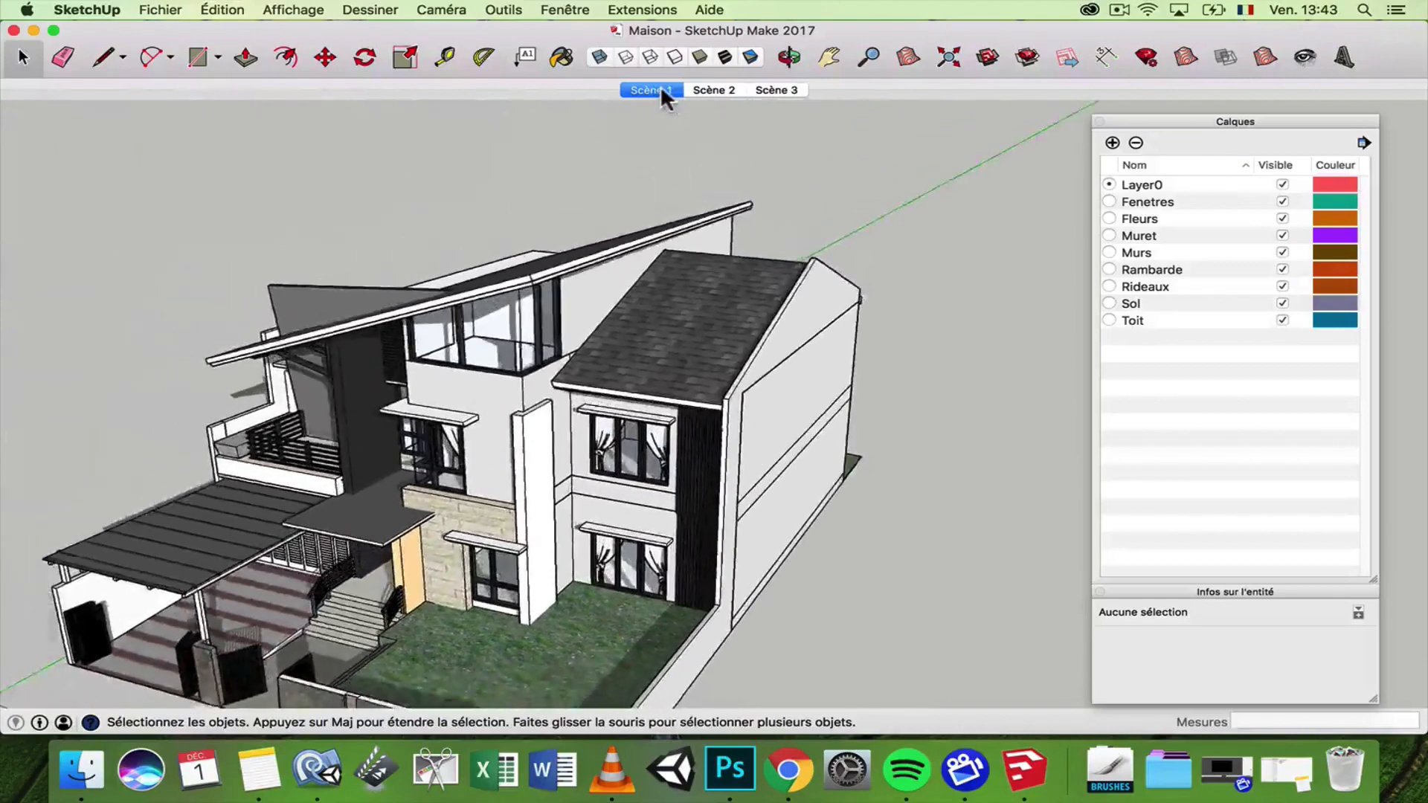
# - Delete the existing scenes Scène 1, Scène 2 and Scène 3 from the model, confirming each removal
pyautogui.rightClick(668, 94)
pyautogui.click(719, 192)
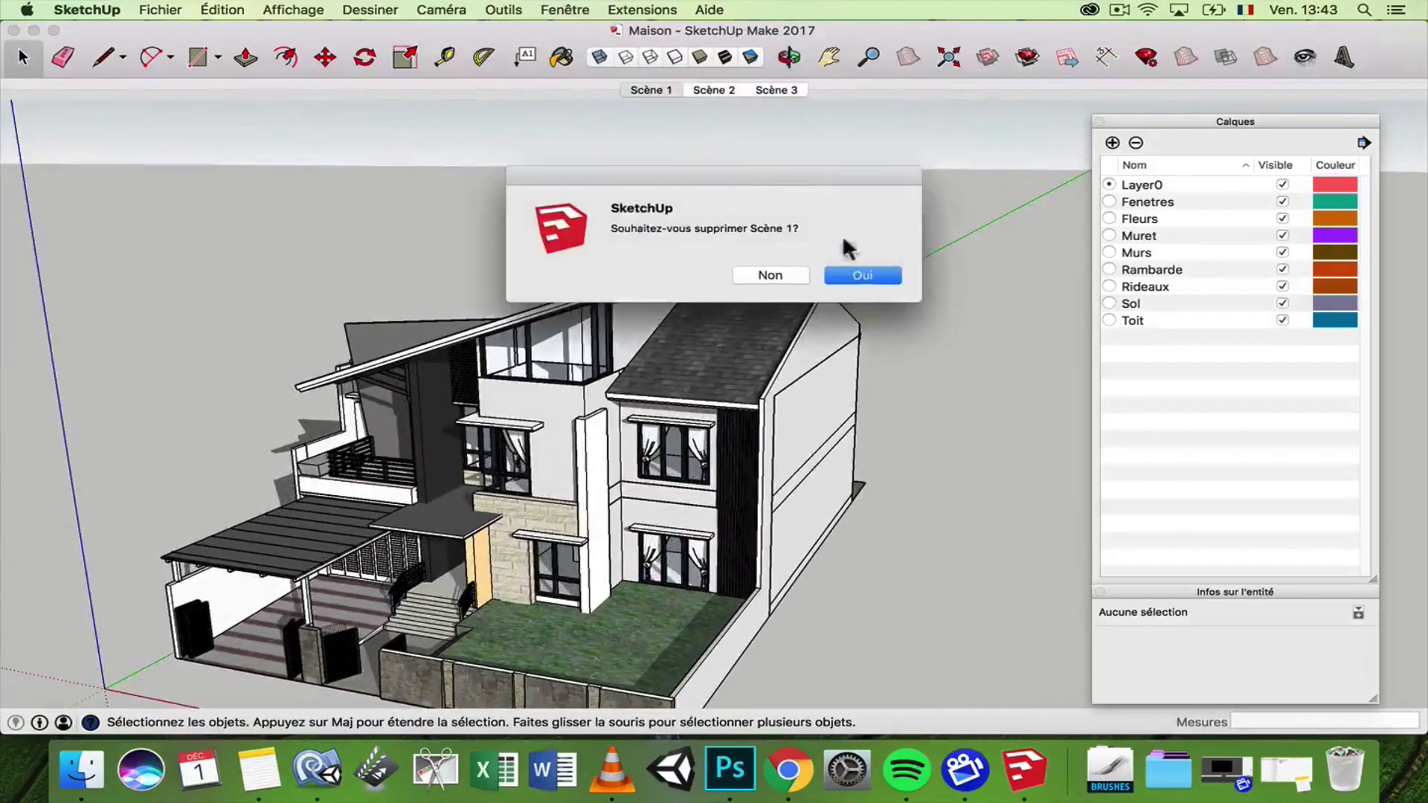
pyautogui.click(861, 277)
pyautogui.rightClick(698, 89)
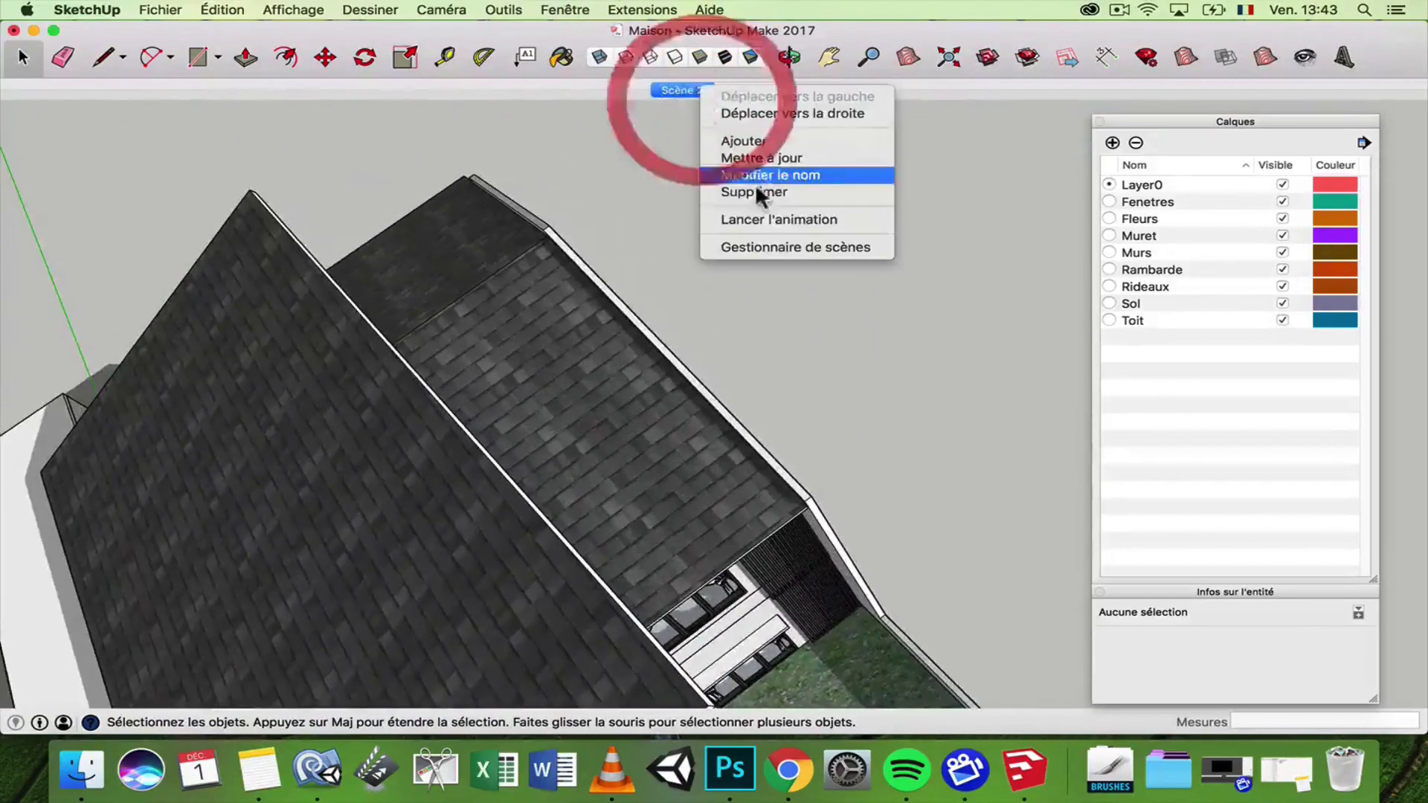
pyautogui.click(756, 185)
pyautogui.click(863, 275)
pyautogui.rightClick(700, 90)
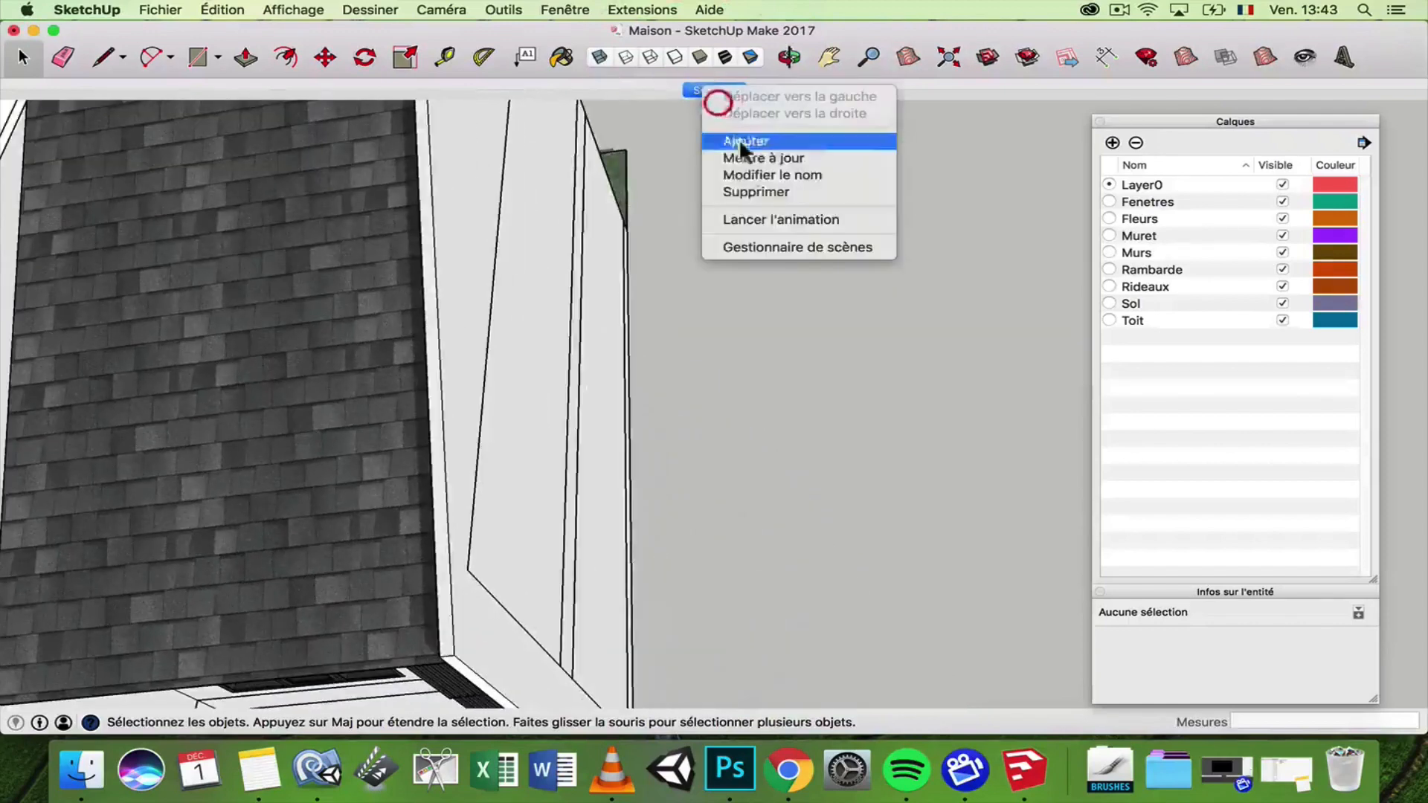
pyautogui.click(754, 191)
pyautogui.click(859, 277)
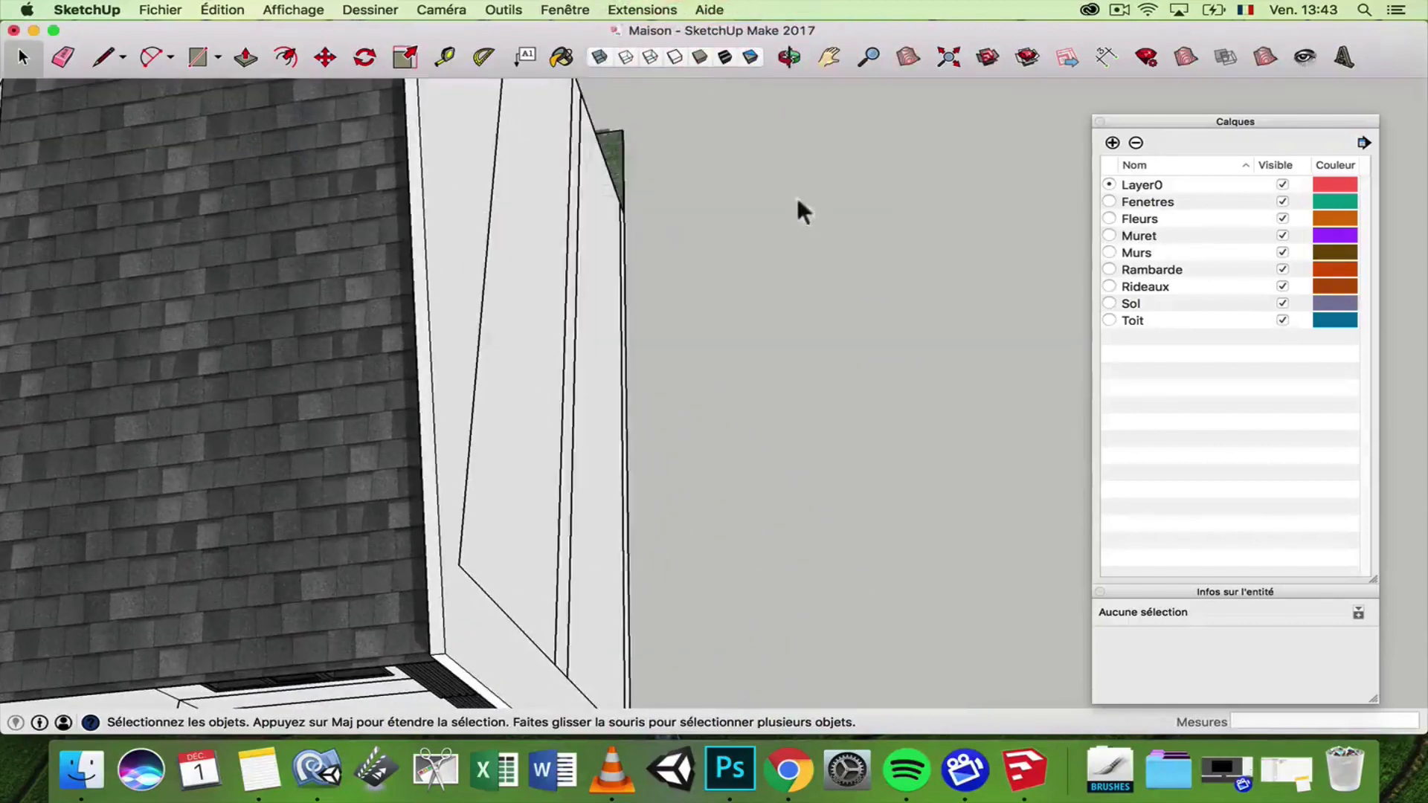
# - Bring the whole house back into view from the front and turn off the shadow display
pyautogui.scroll(-10, 588, 154)
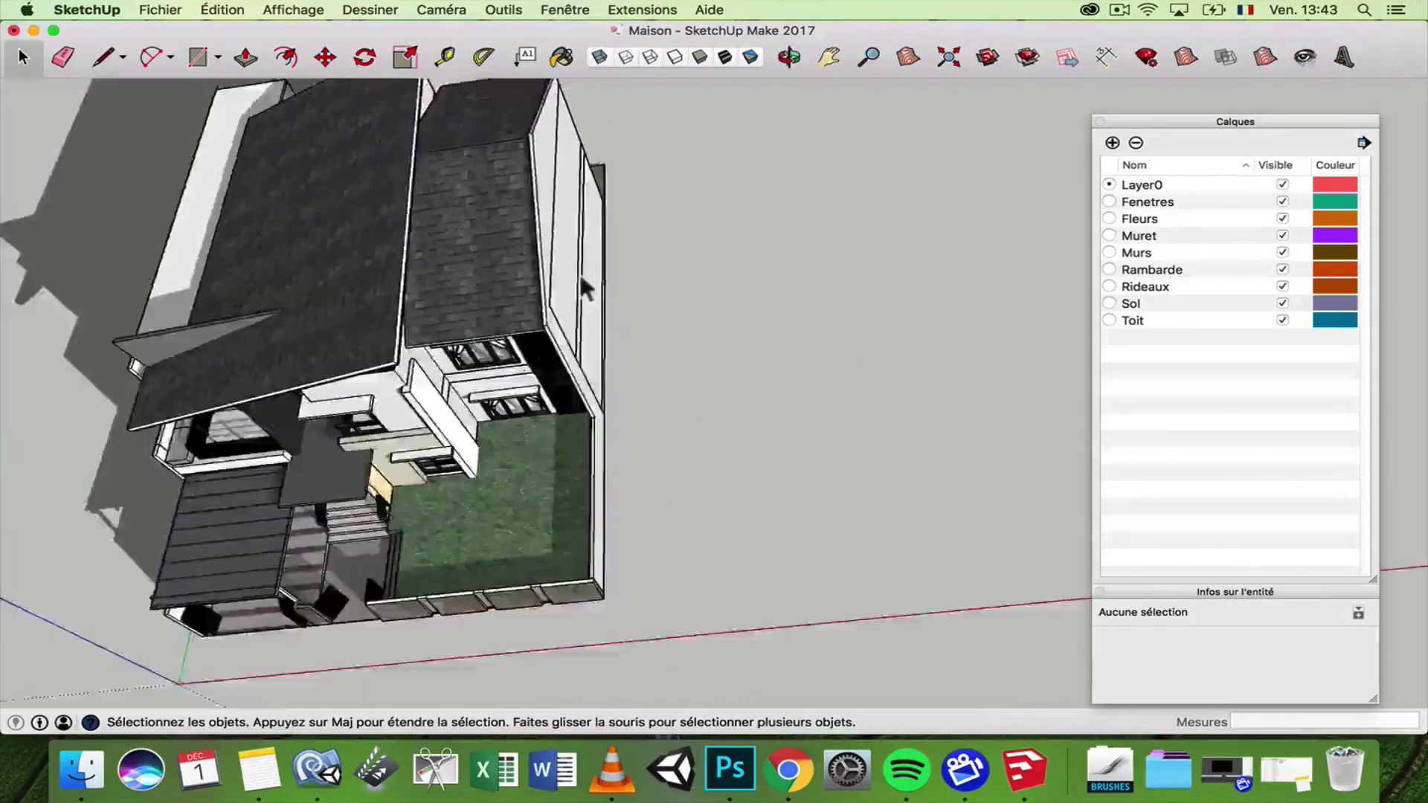
pyautogui.press('o')
pyautogui.moveTo(372, 166); pyautogui.dragTo(389, 74, button='middle')
pyautogui.scroll(5, 447, 153)
pyautogui.moveTo(452, 157); pyautogui.dragTo(656, 122, button='middle')
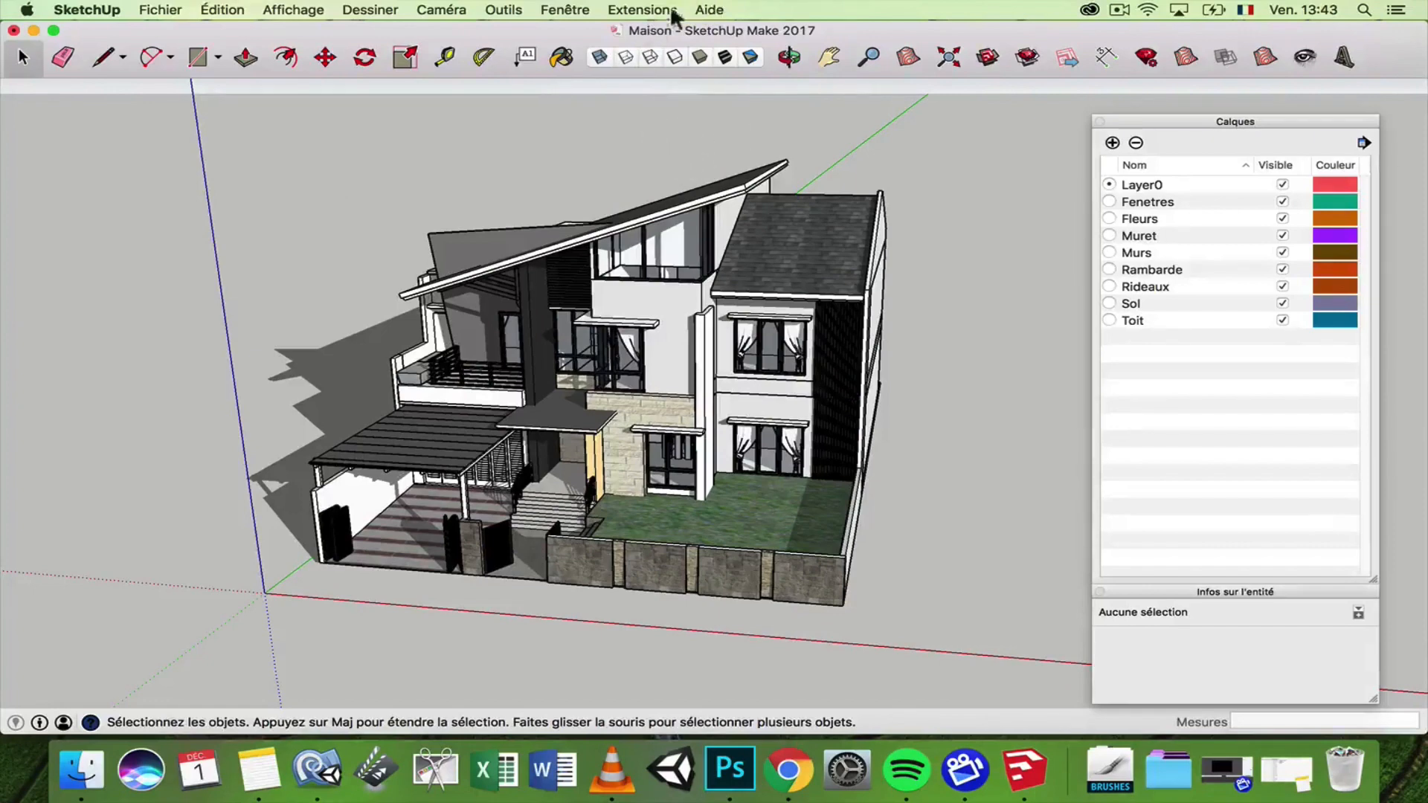
pyautogui.click(589, 10)
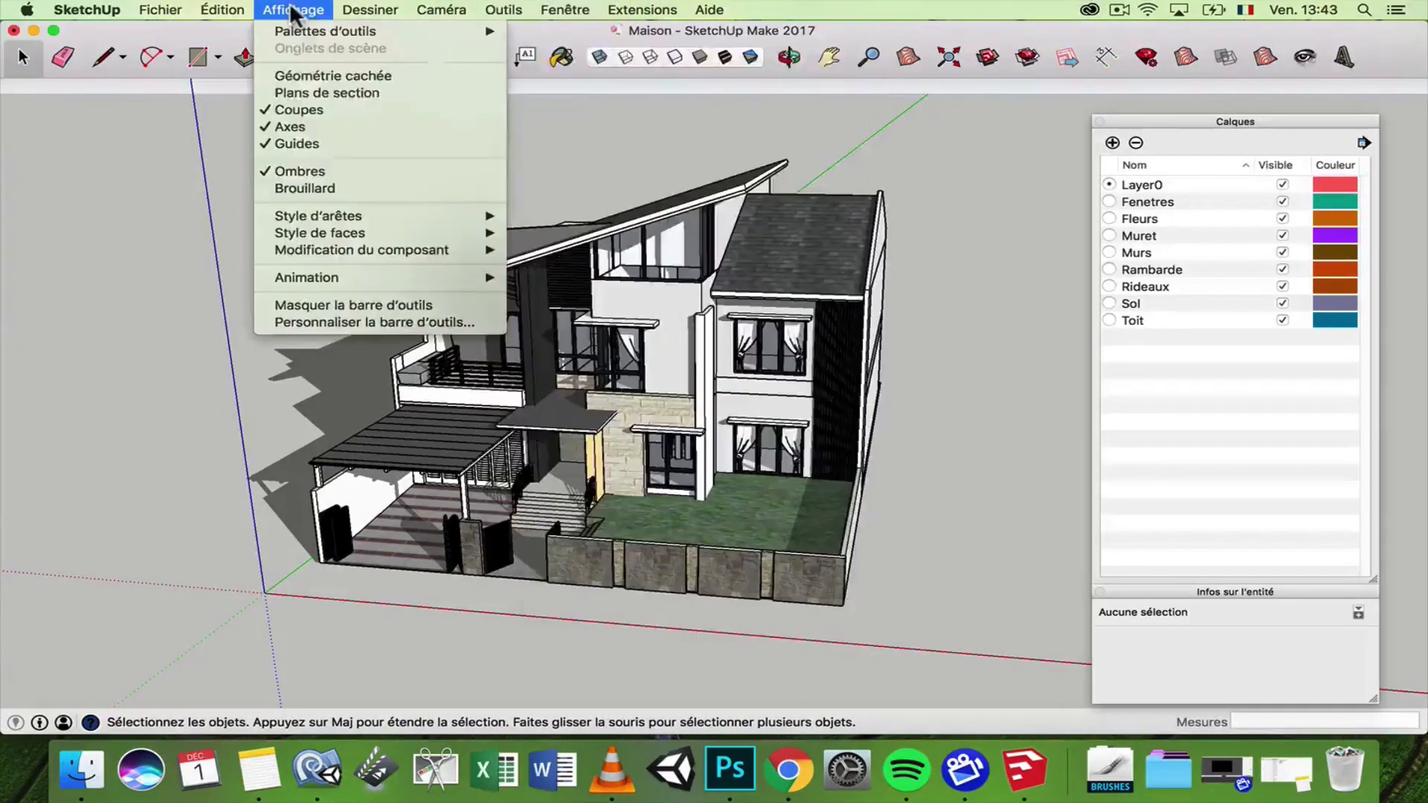
pyautogui.click(301, 172)
# - Inspect the house's exterior without shadows from several angles, from both the garden side and the carport side
pyautogui.moveTo(560, 281); pyautogui.dragTo(335, 415, button='middle')
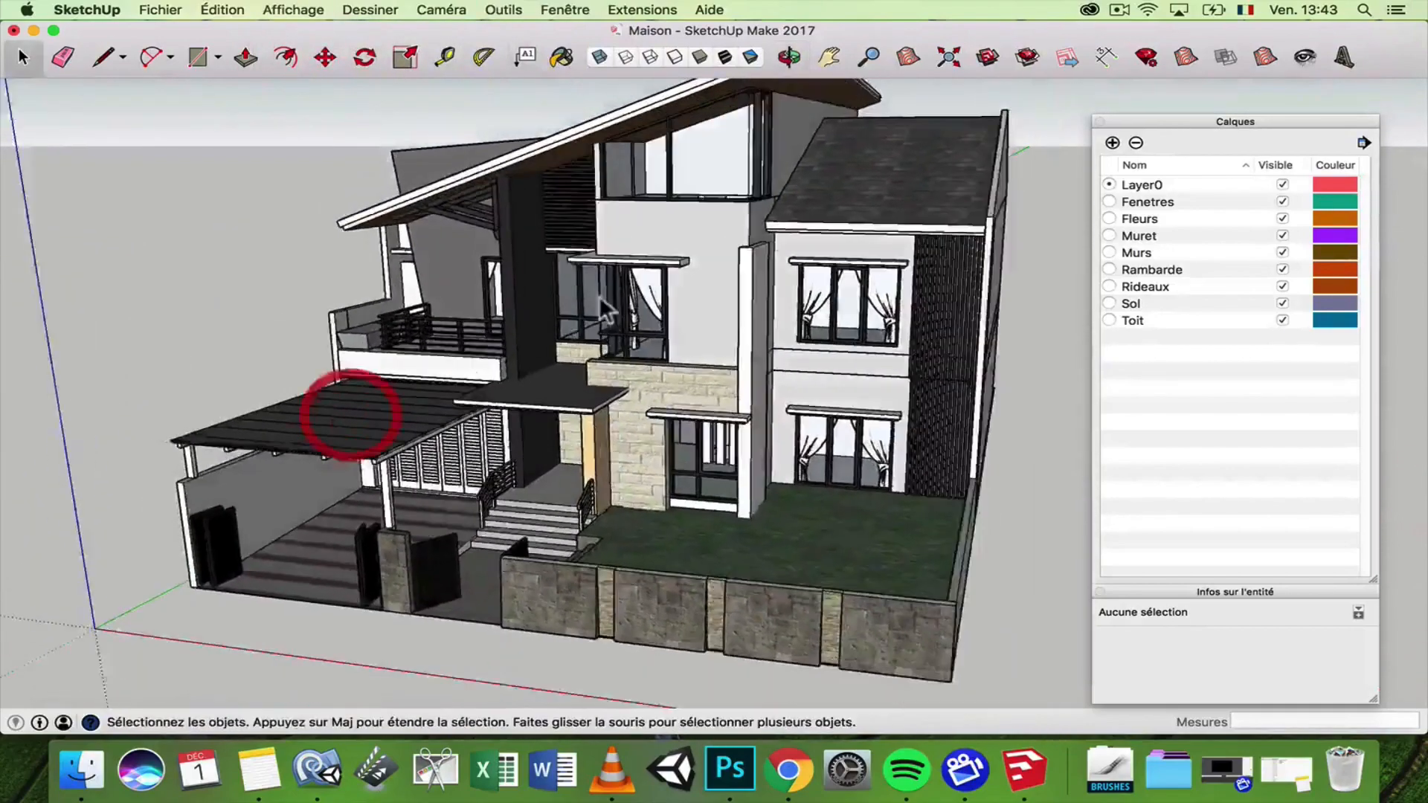
pyautogui.moveTo(710, 290); pyautogui.dragTo(564, 271, button='middle')
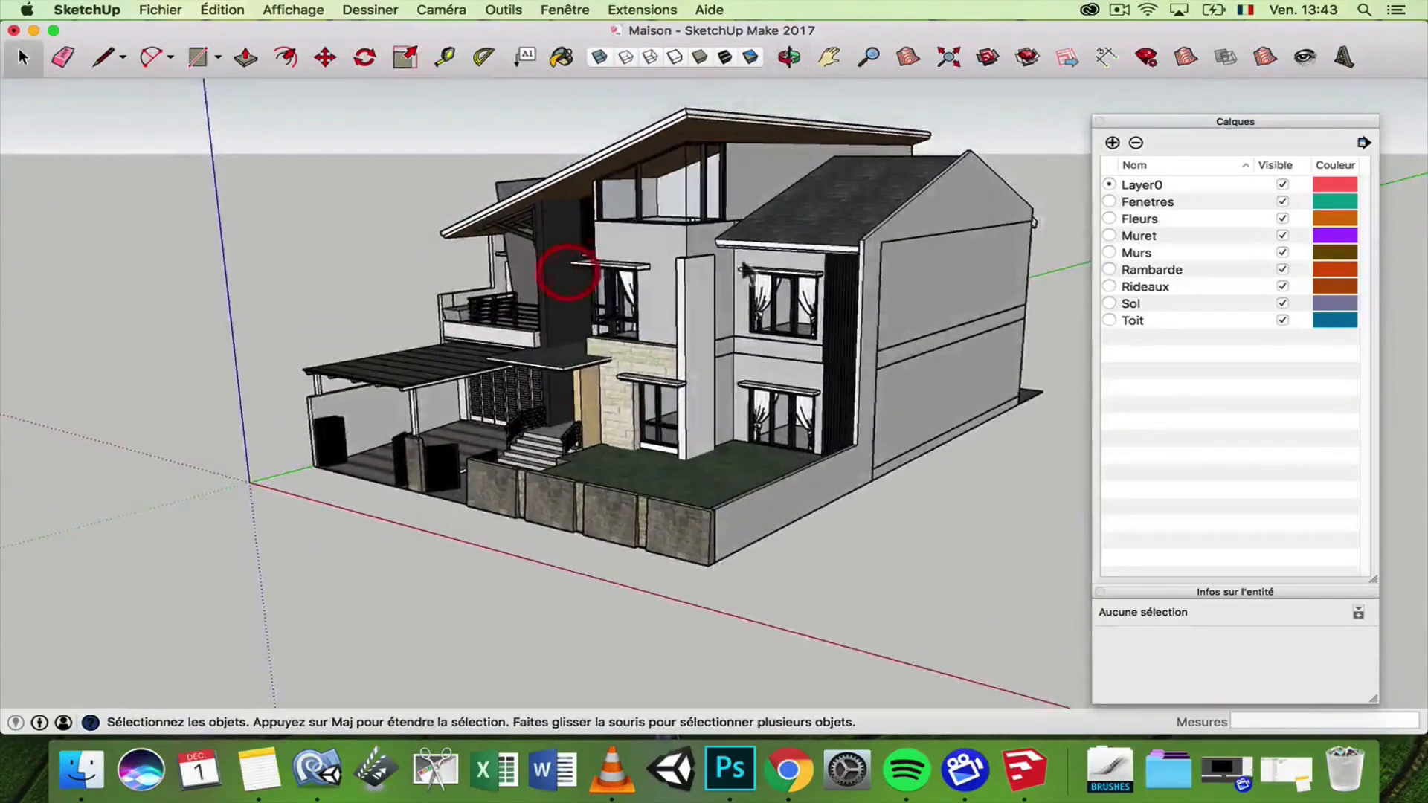
pyautogui.scroll(5, 810, 260)
pyautogui.scroll(-2, 811, 260)
pyautogui.moveTo(825, 274); pyautogui.dragTo(841, 231, button='middle')
pyautogui.moveTo(740, 212); pyautogui.dragTo(815, 212, button='middle')
pyautogui.scroll(3, 673, 327)
pyautogui.scroll(-5, 777, 293)
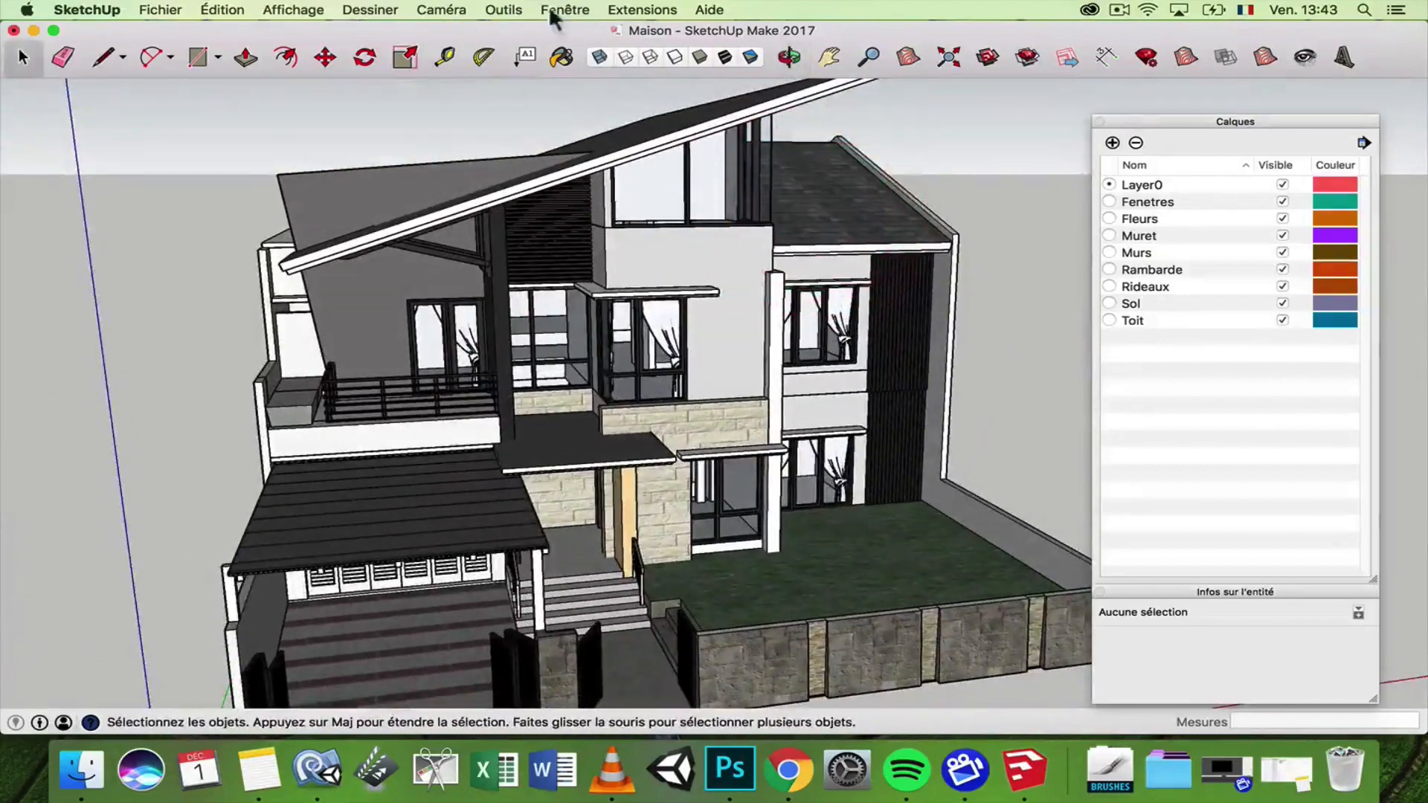
pyautogui.scroll(-5, 638, 310)
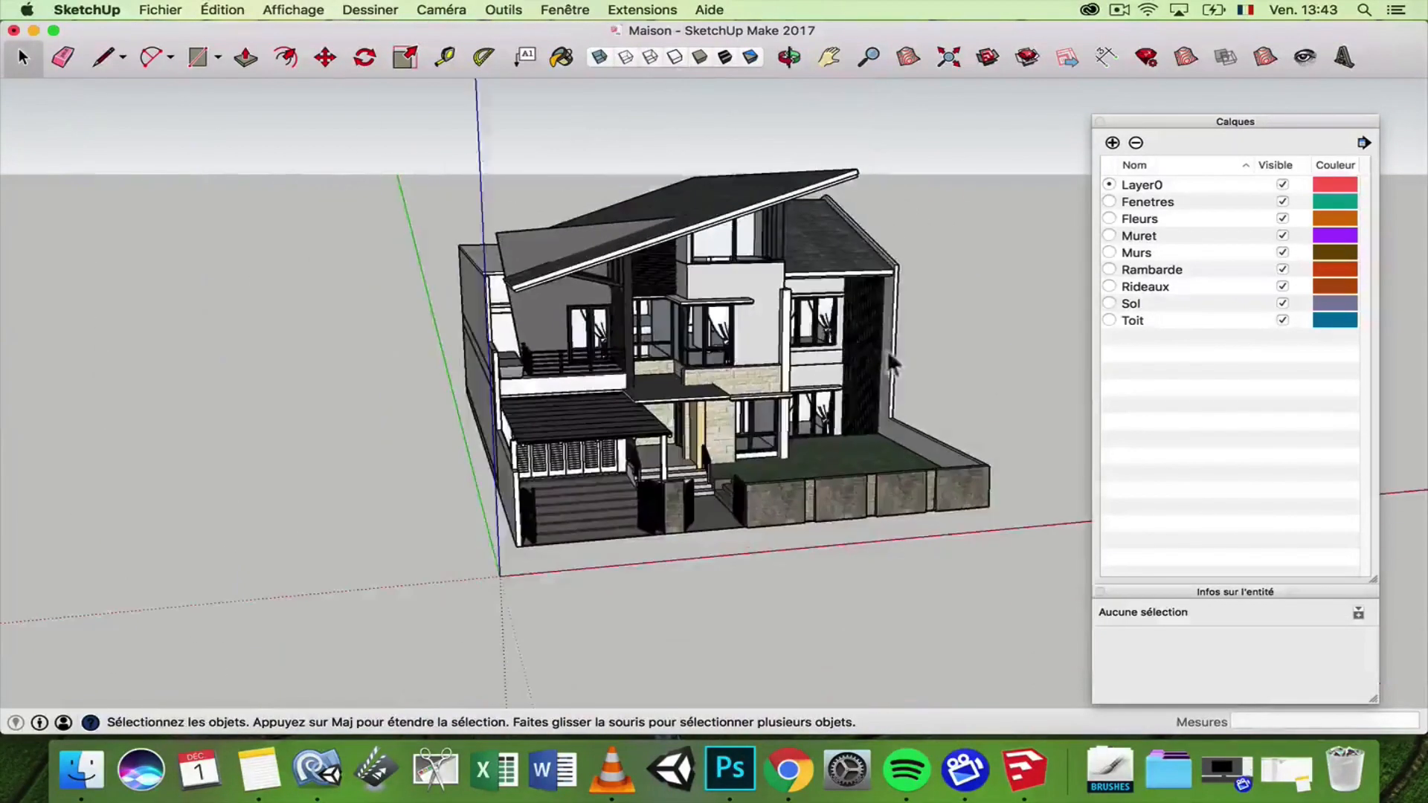
# - Frame the whole house at eye level from the front corner, close the layers window, and add this view as a scene in the scene manager
pyautogui.moveTo(861, 287); pyautogui.dragTo(904, 226, button='middle')
pyautogui.scroll(3, 939, 323)
pyautogui.click(1100, 122)
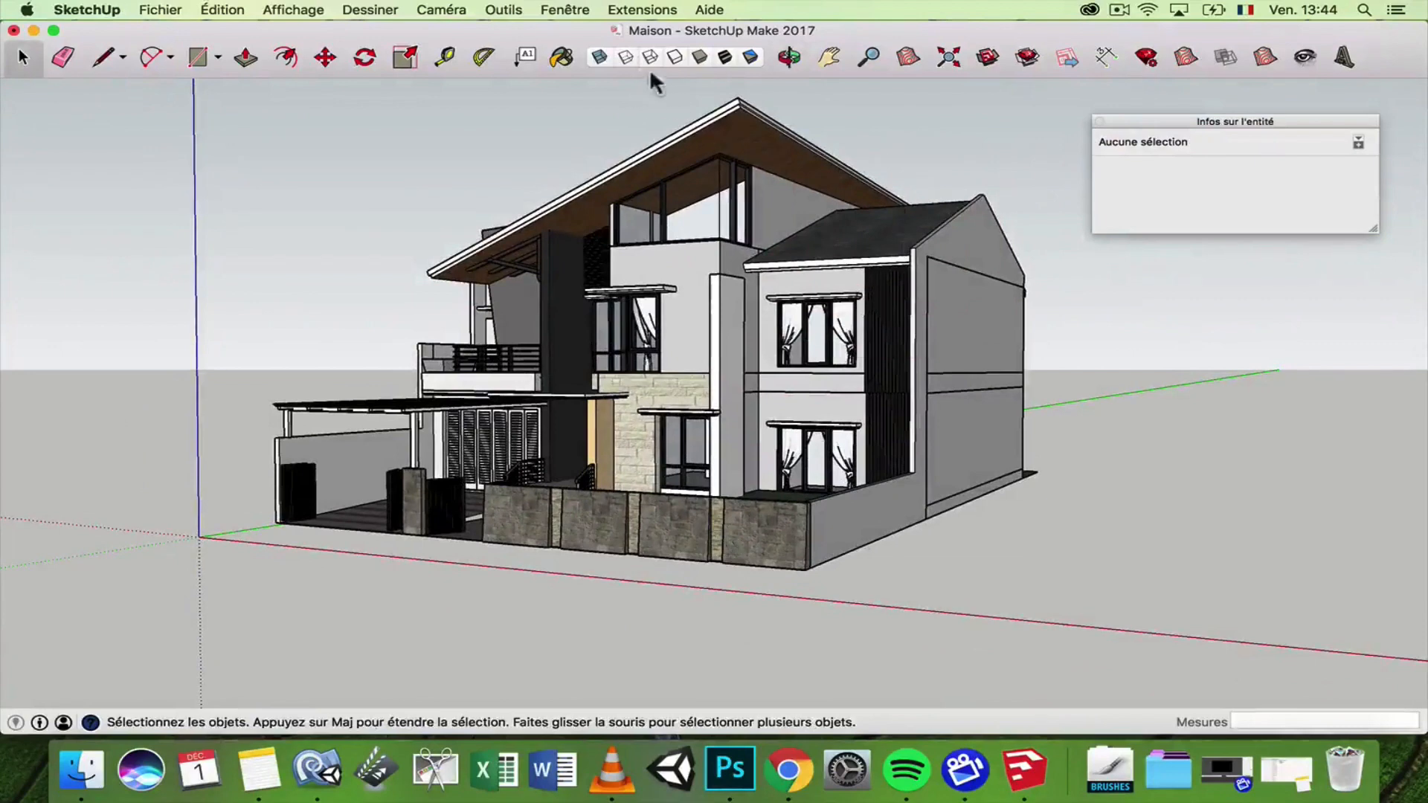
pyautogui.click(559, 9)
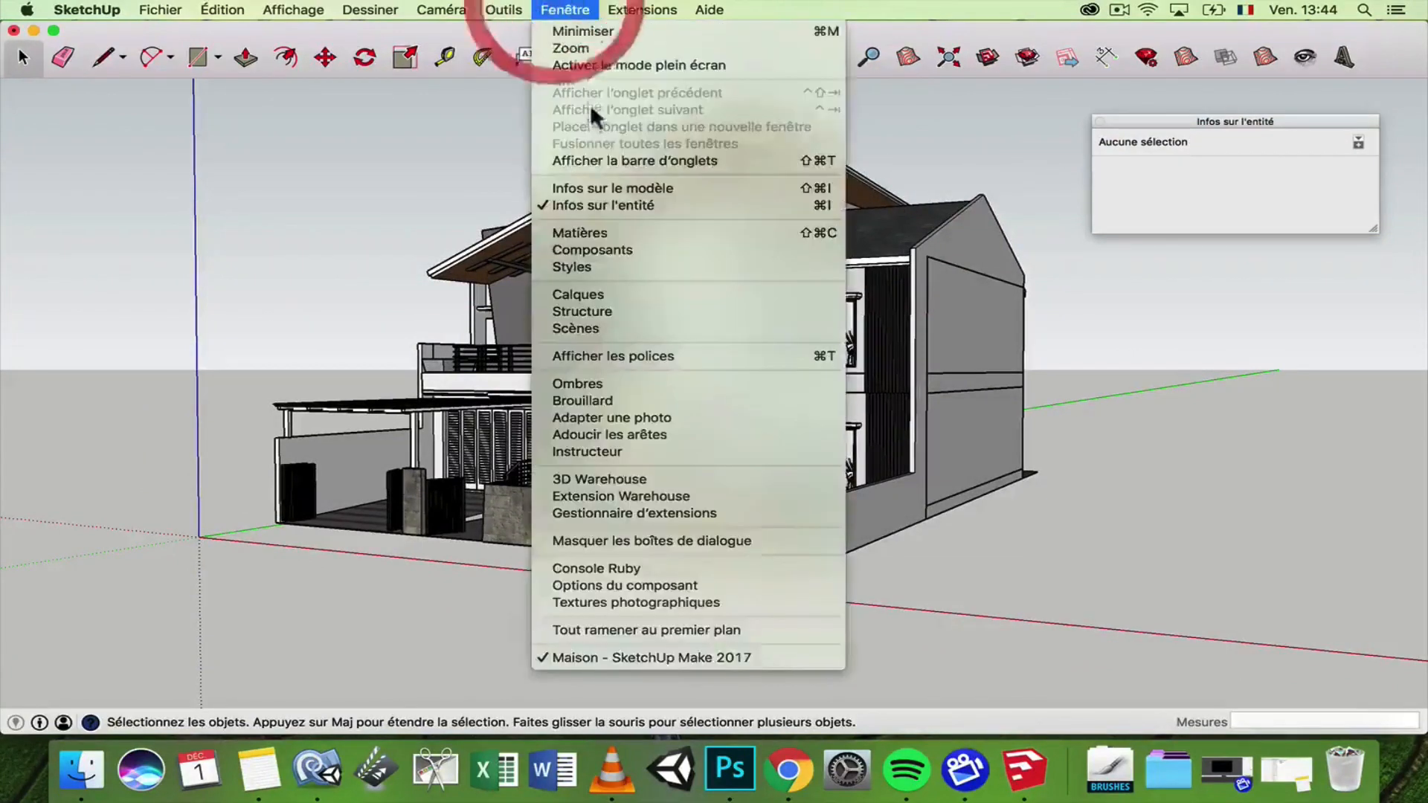
pyautogui.click(625, 327)
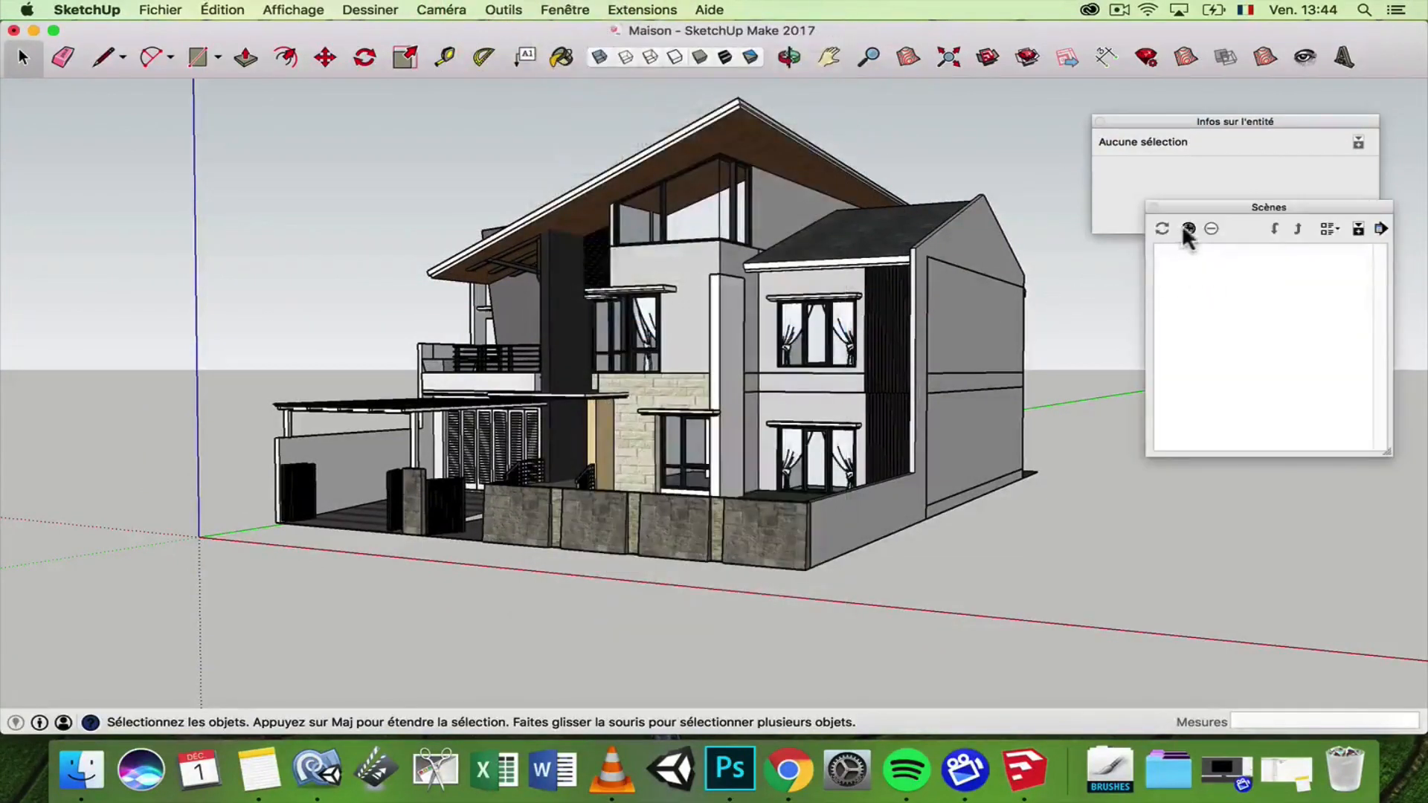
pyautogui.click(1188, 228)
# - Update the new scene with the current view and rename it "Vue ensemble"
pyautogui.rightClick(735, 87)
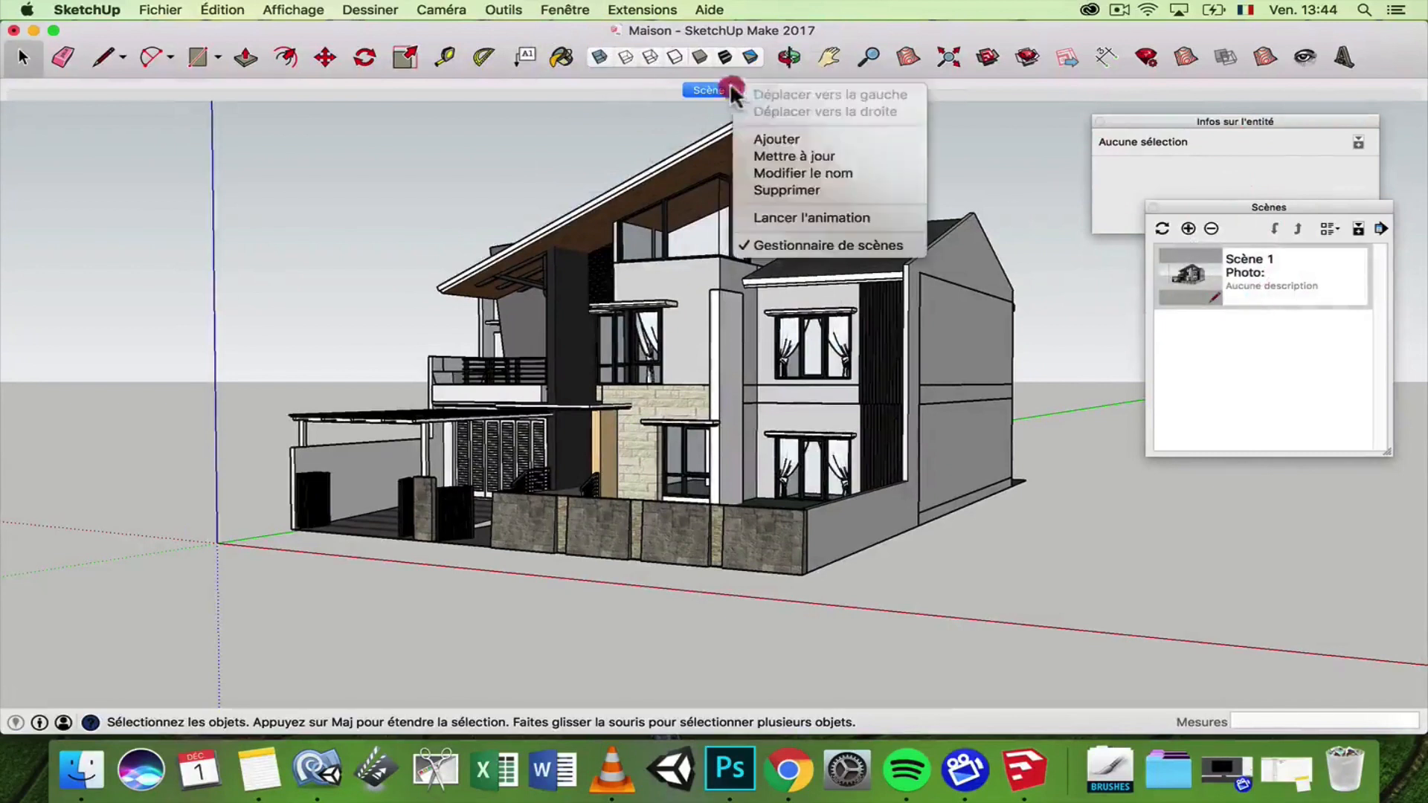
pyautogui.click(788, 156)
pyautogui.rightClick(727, 90)
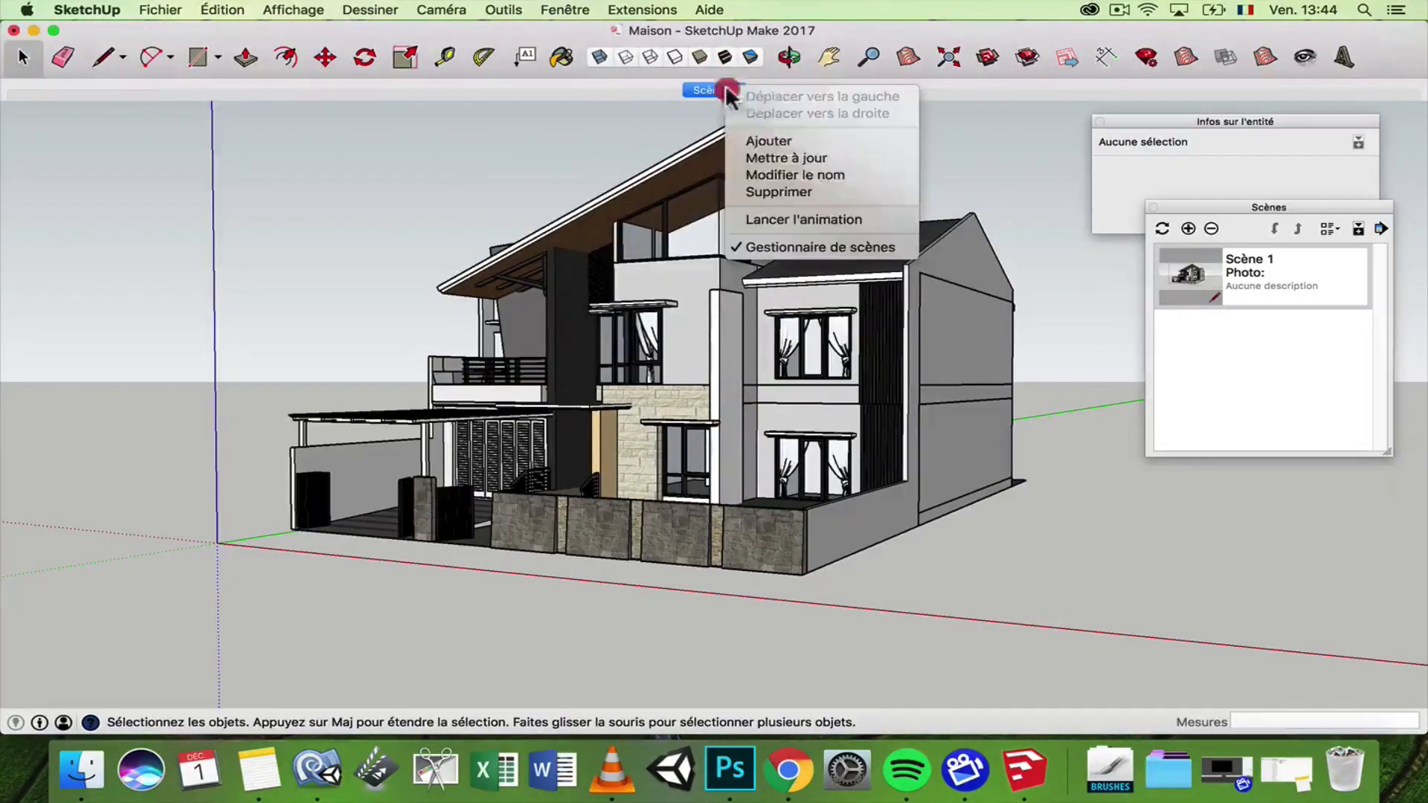
pyautogui.click(783, 174)
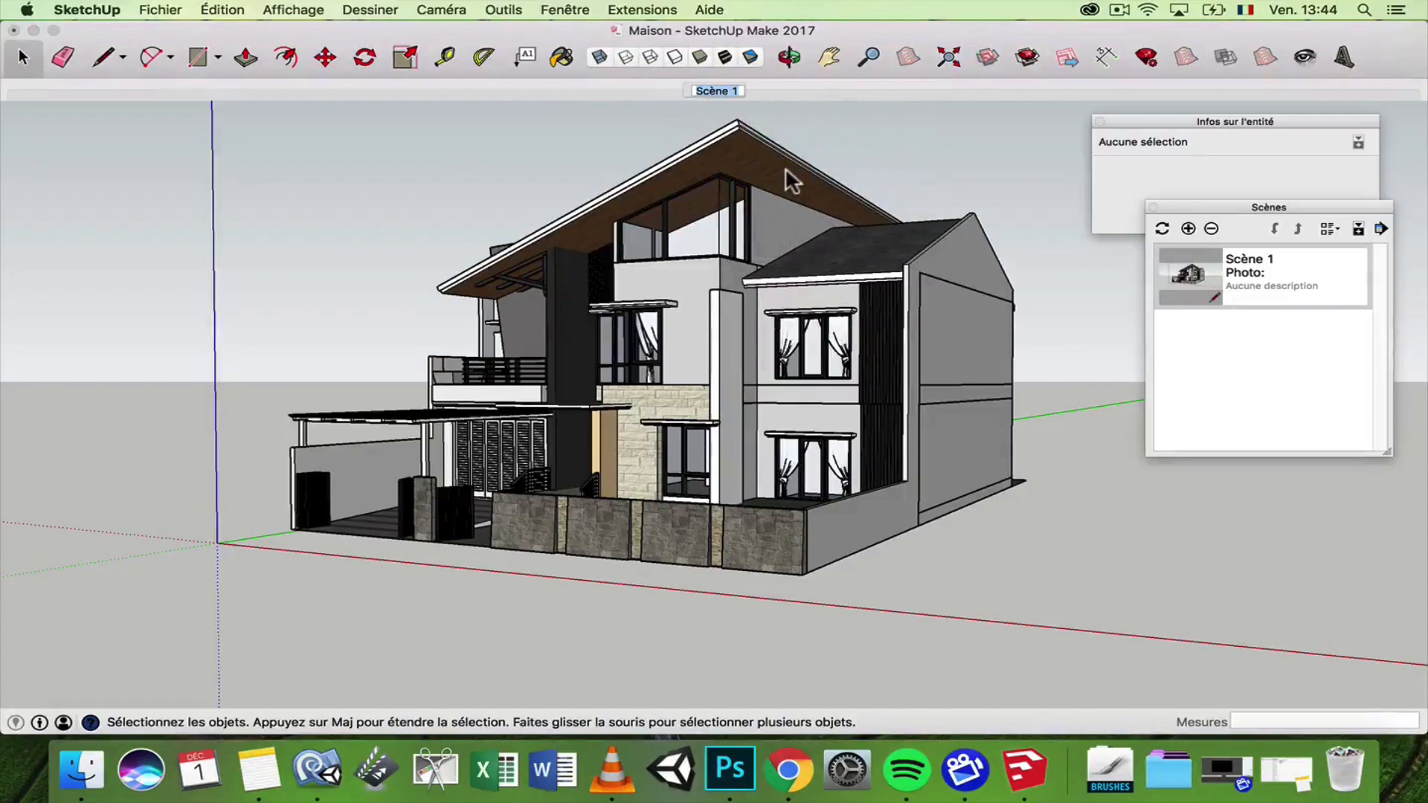
pyautogui.write('Vue 1')
pyautogui.press('Return')
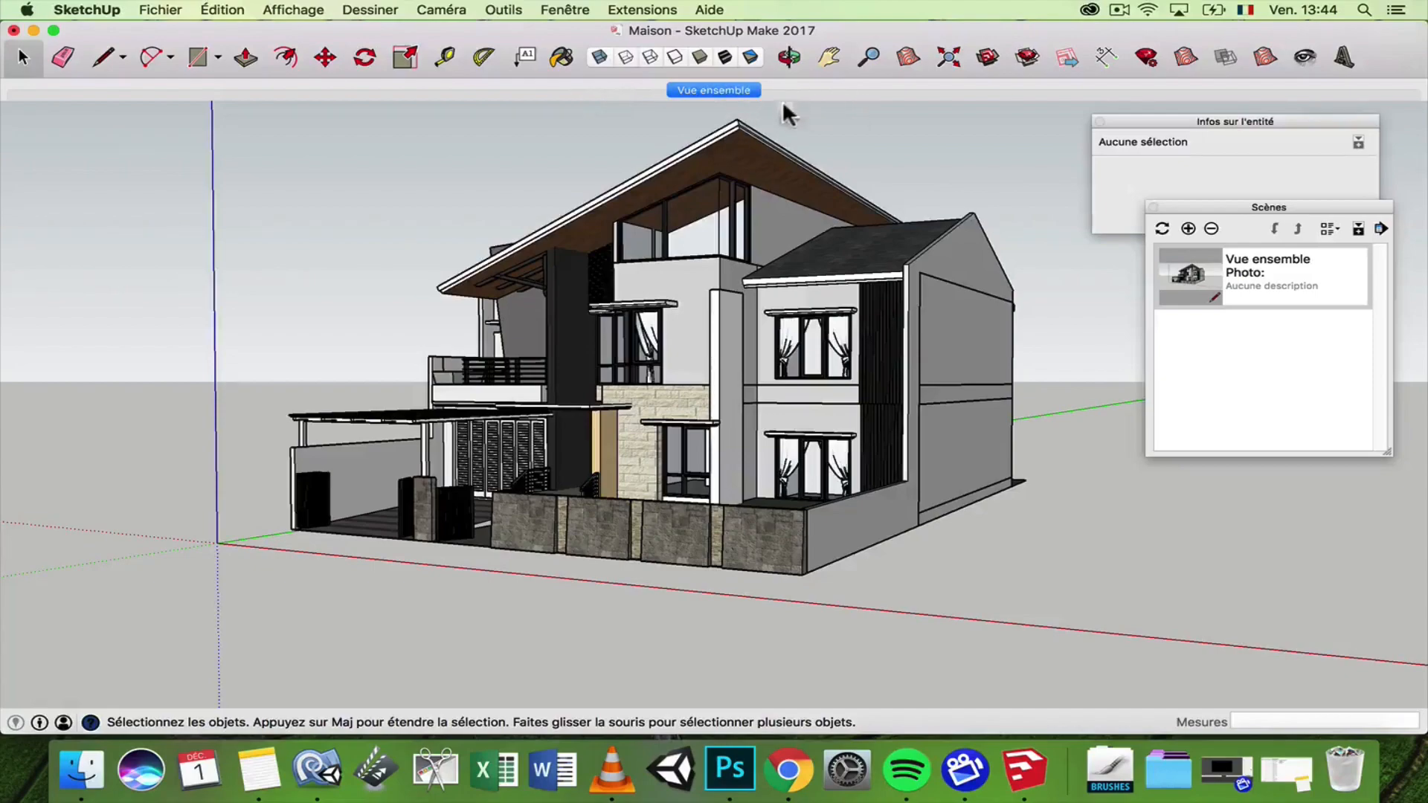
# - Frame a close-up of the front entrance with its stone wall and steps, and add it as a second scene
pyautogui.scroll(15, 565, 510)
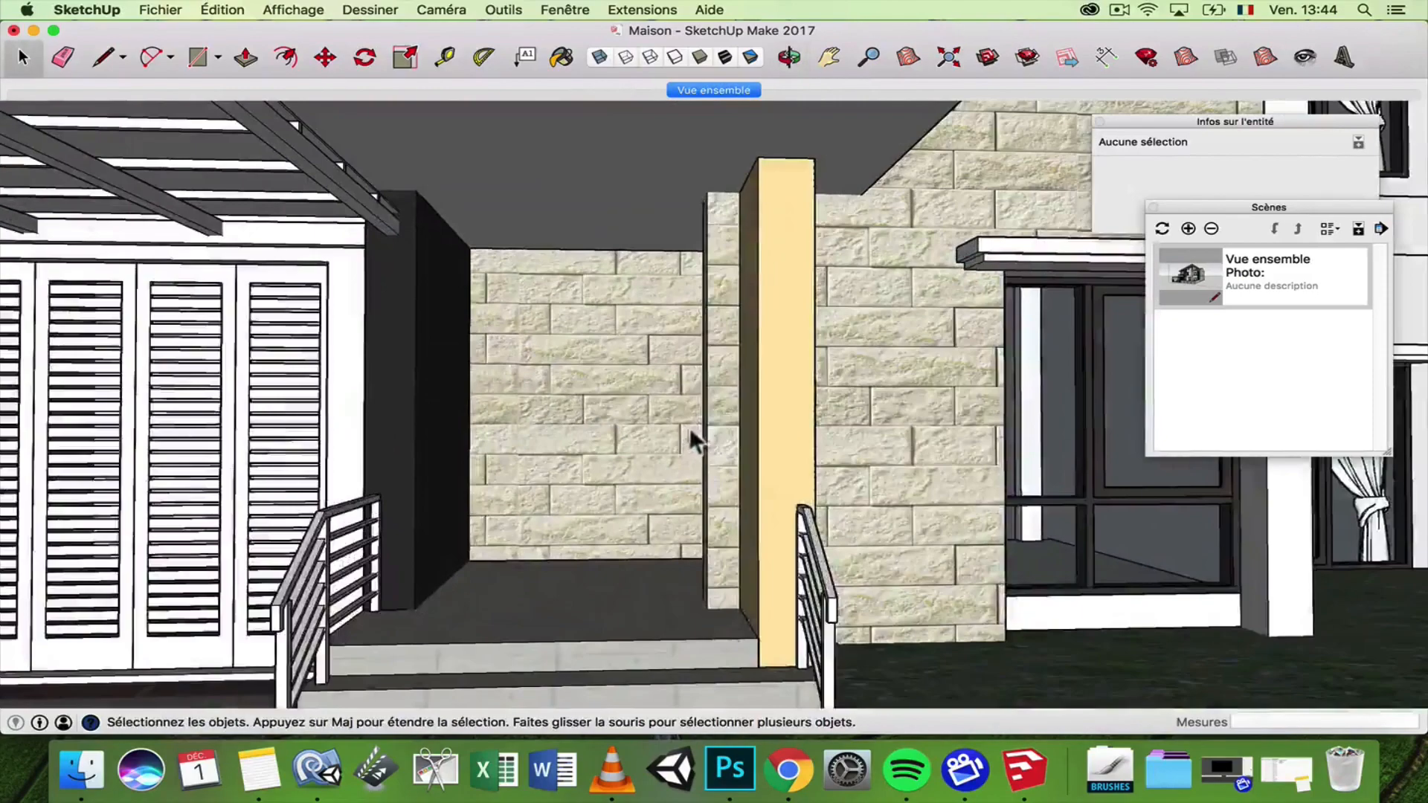
pyautogui.moveTo(692, 439)
pyautogui.mouseDown(button='middle')
pyautogui.moveTo(730, 415)
pyautogui.moveTo(679, 437)
pyautogui.mouseUp(button='middle')
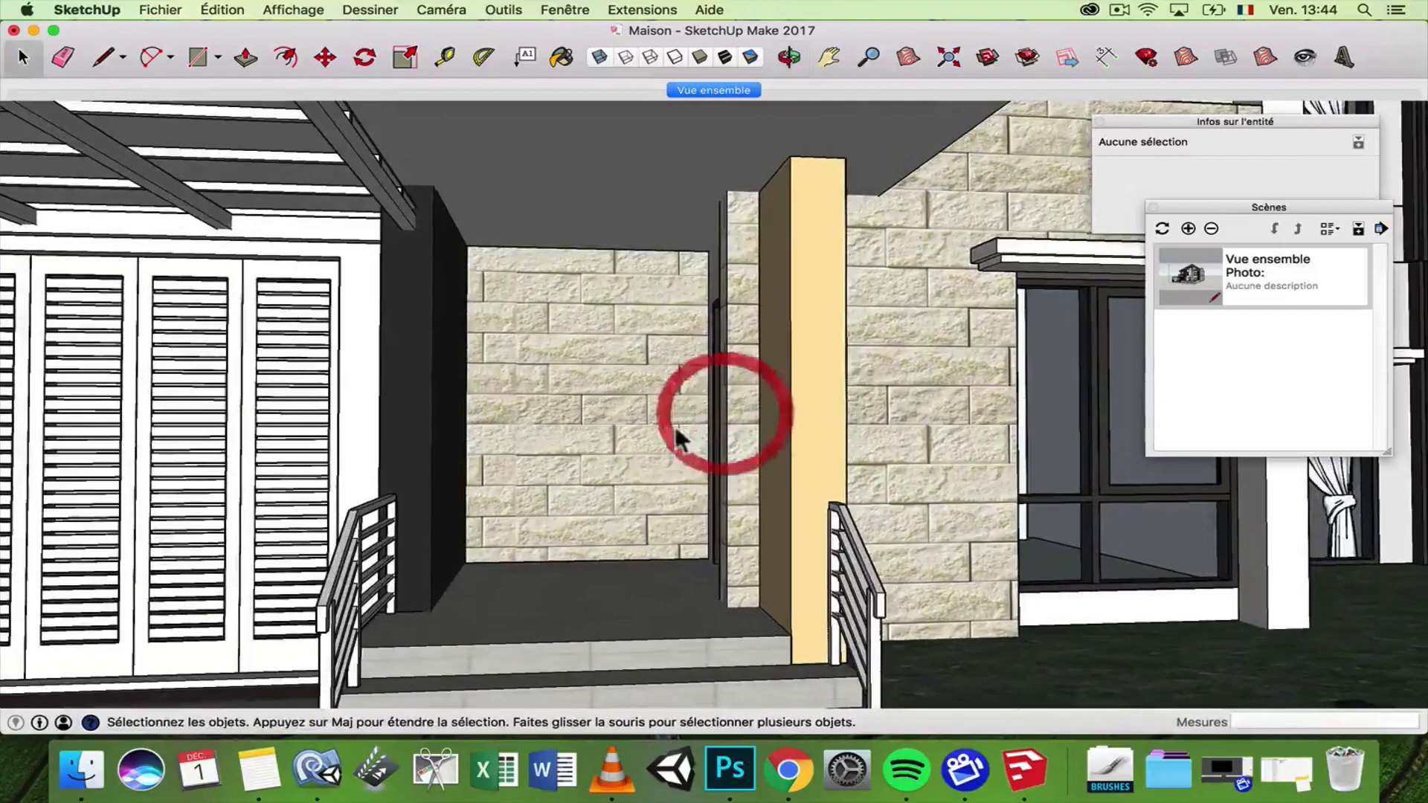
pyautogui.scroll(3, 688, 435)
pyautogui.rightClick(782, 92)
pyautogui.click(807, 134)
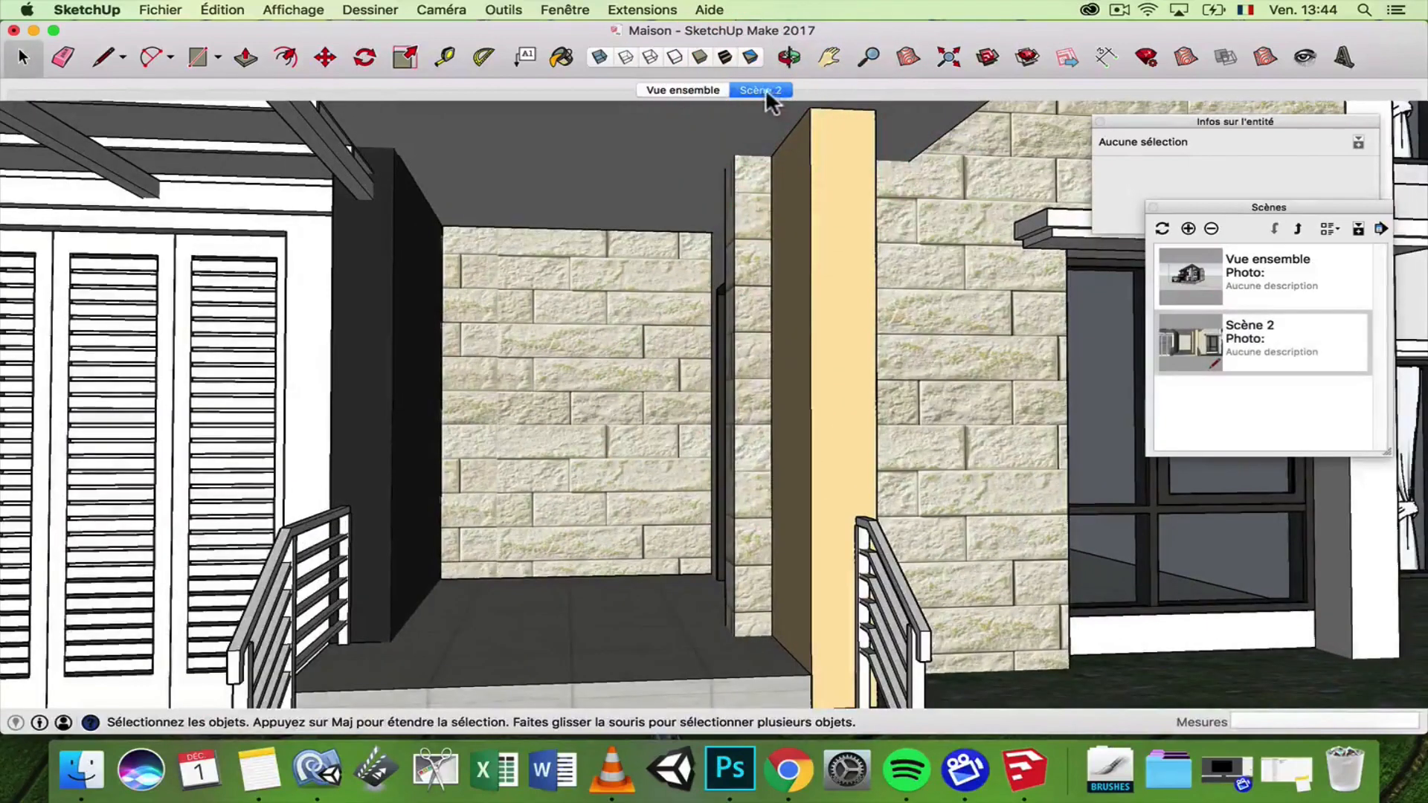
# - Rename the entrance close-up scene "Devant la maison"
pyautogui.rightClick(771, 96)
pyautogui.click(800, 177)
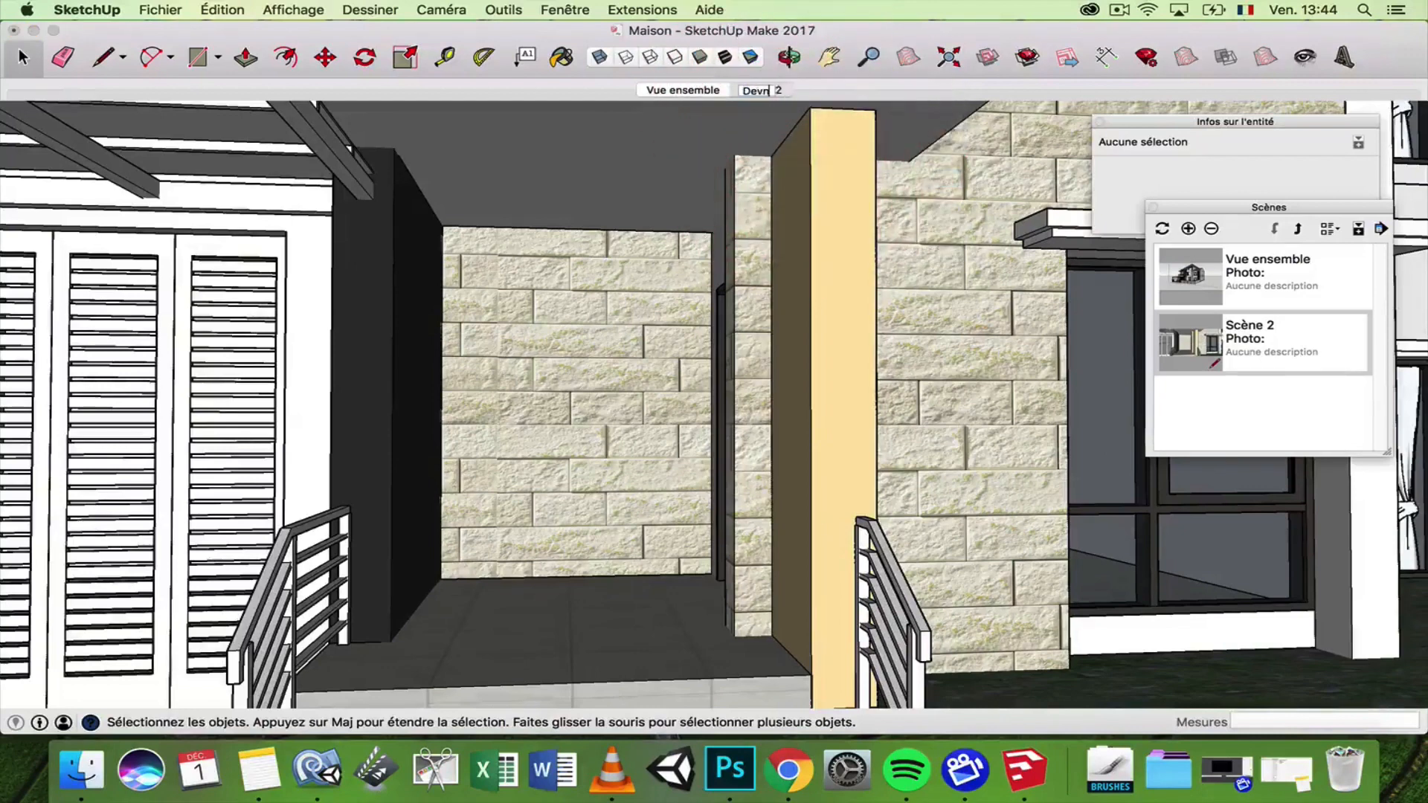
pyautogui.write('Devant la maison')
pyautogui.press('Return')
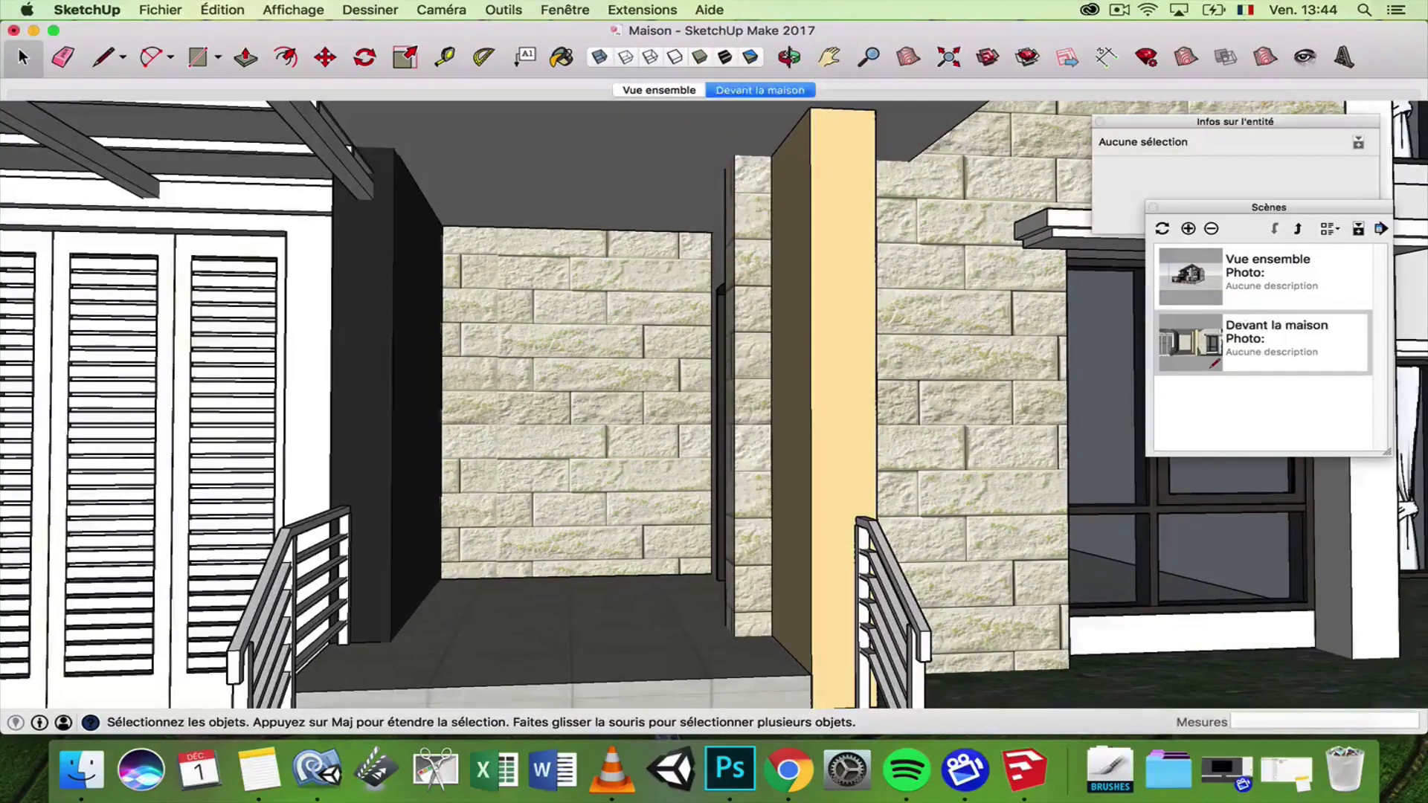
# - Move away from the entrance and test both scenes by recalling "Vue ensemble" and "Devant la maison" in turn
pyautogui.scroll(-5, 649, 277)
pyautogui.moveTo(618, 342); pyautogui.dragTo(699, 339, button='middle')
pyautogui.click(659, 90)
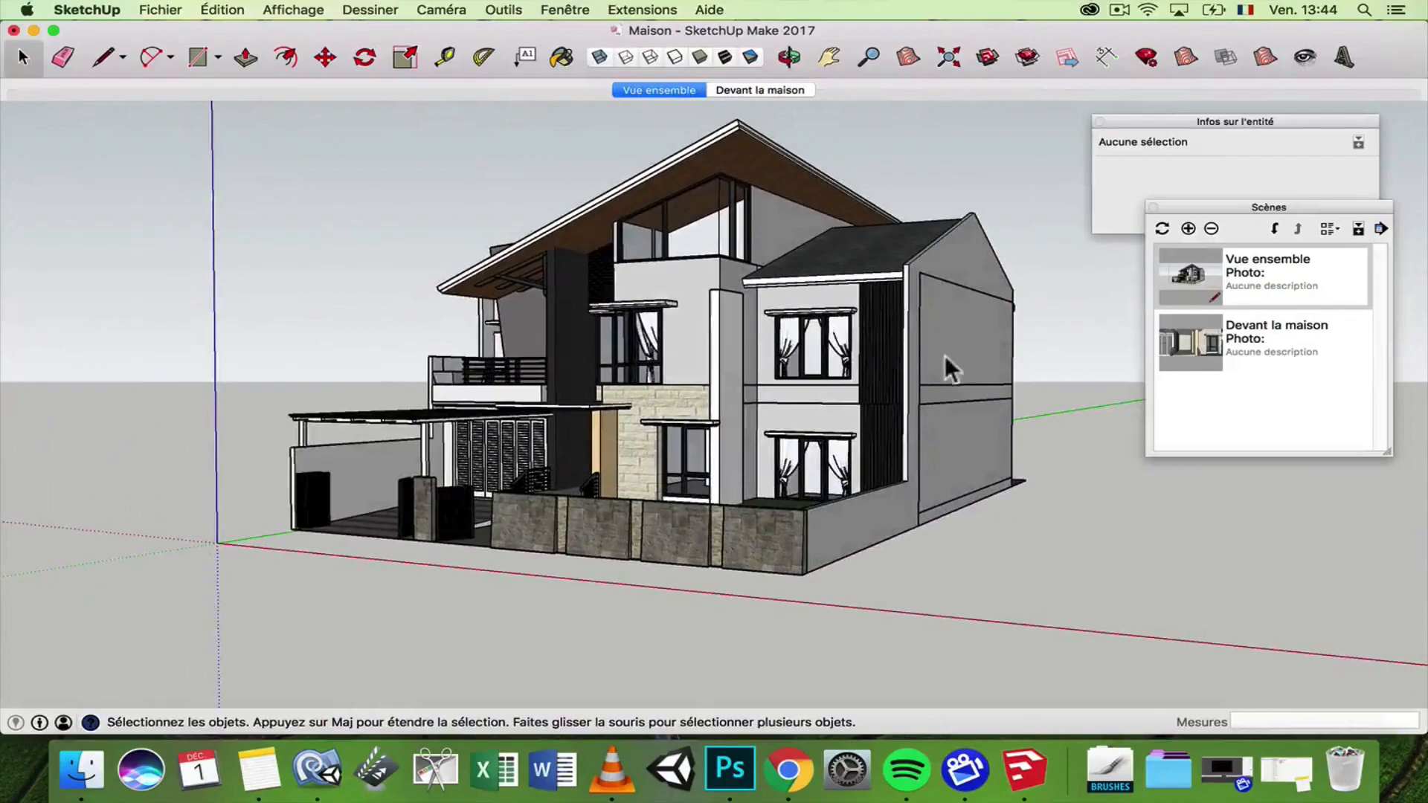
pyautogui.click(742, 90)
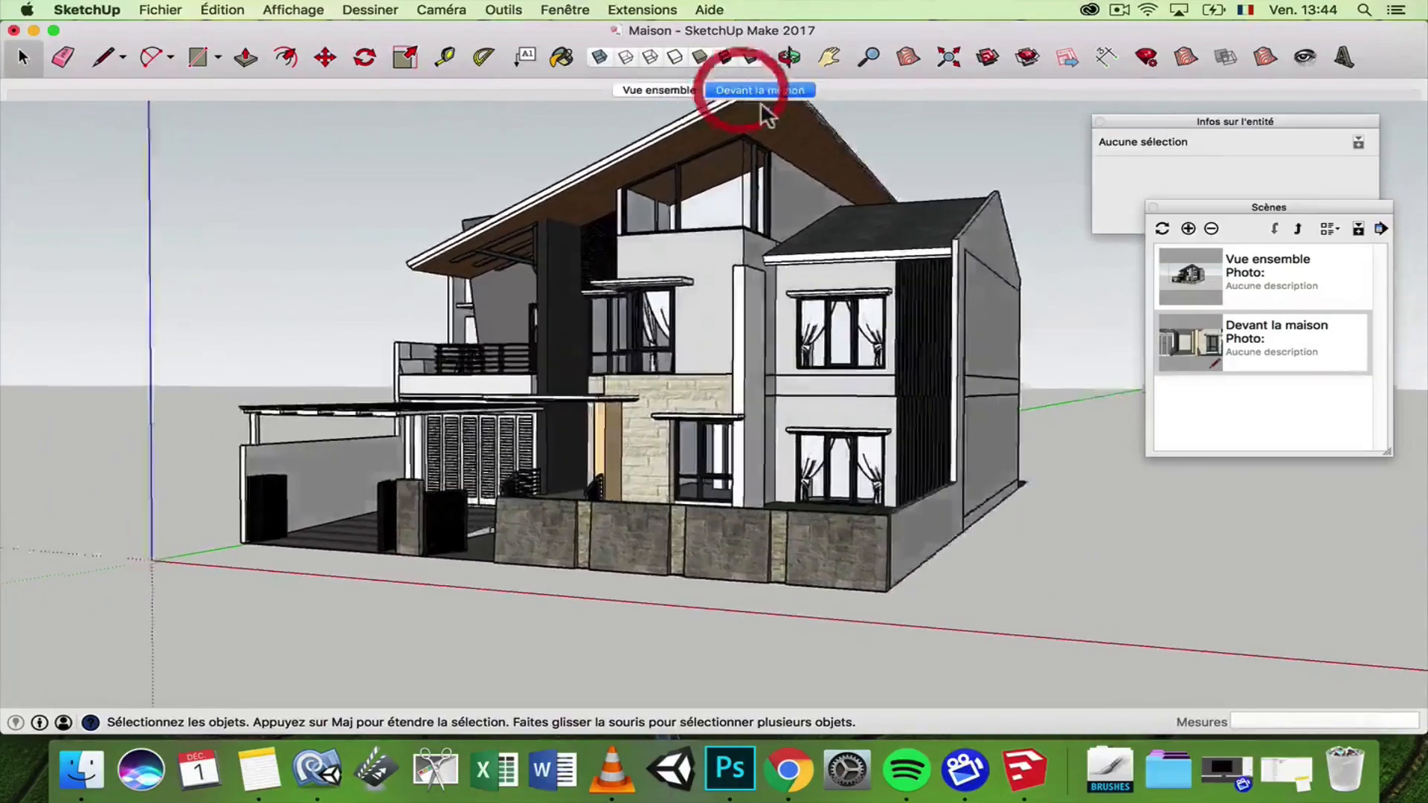